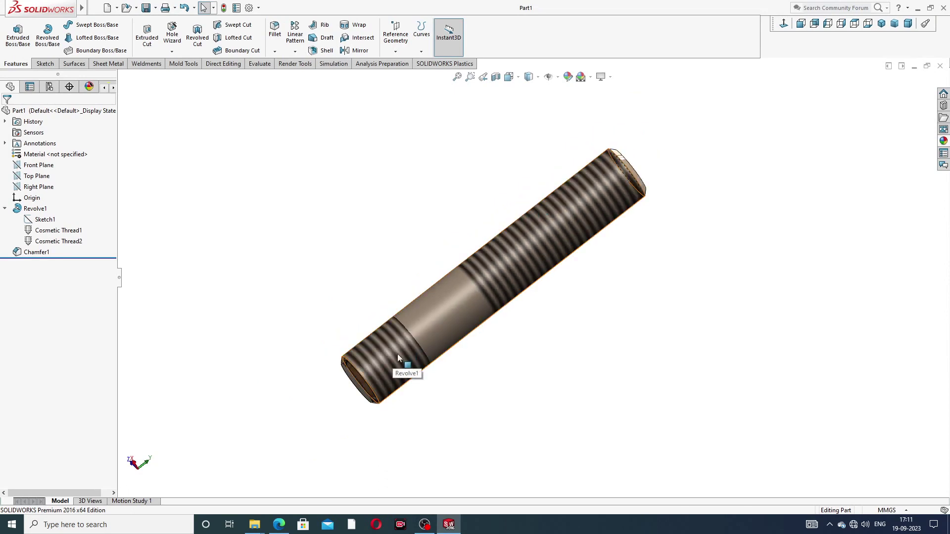
# Step: Examine the finished threaded stud model from several angles and collapse its revolve feature in the tree
pyautogui.scroll(-1, 443, 323)
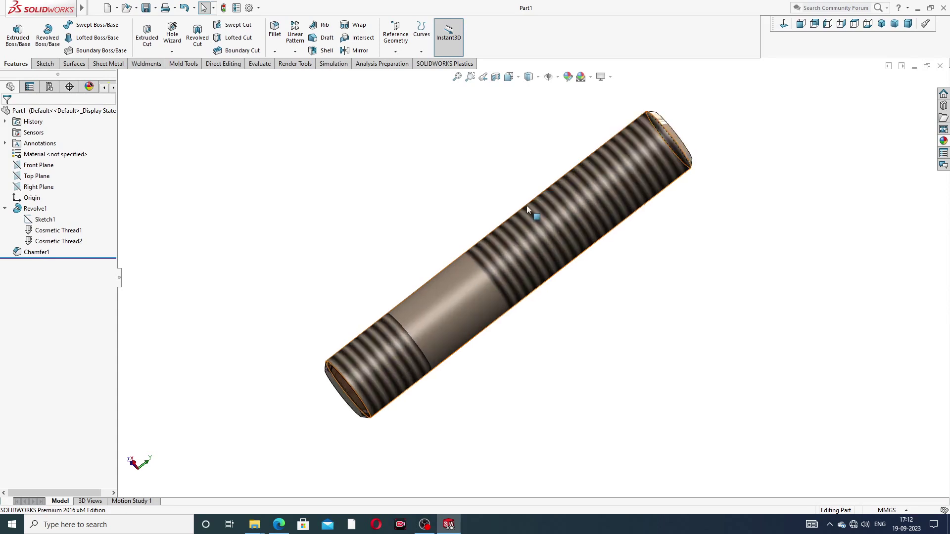
pyautogui.moveTo(405, 329); pyautogui.dragTo(485, 316, button='middle')
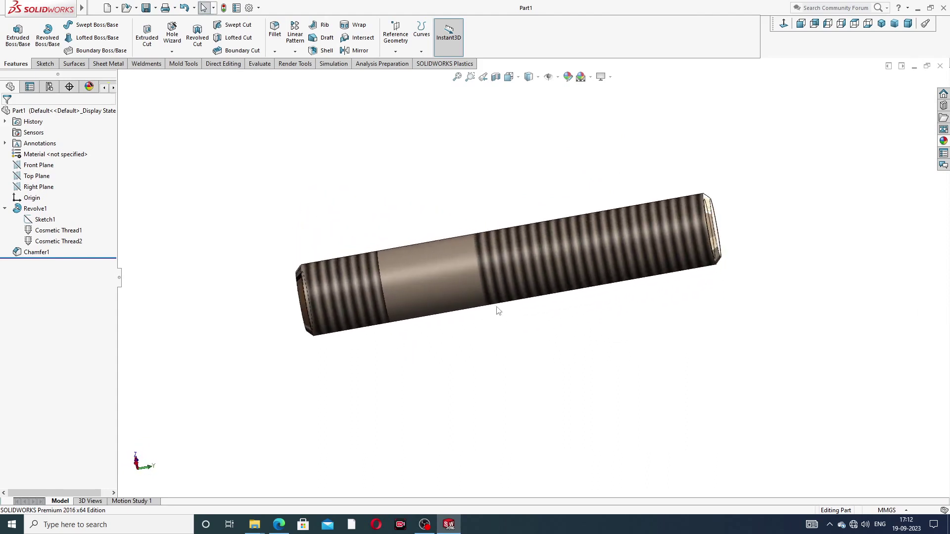
pyautogui.moveTo(545, 275); pyautogui.dragTo(554, 200, button='middle')
pyautogui.scroll(-2, 552, 205)
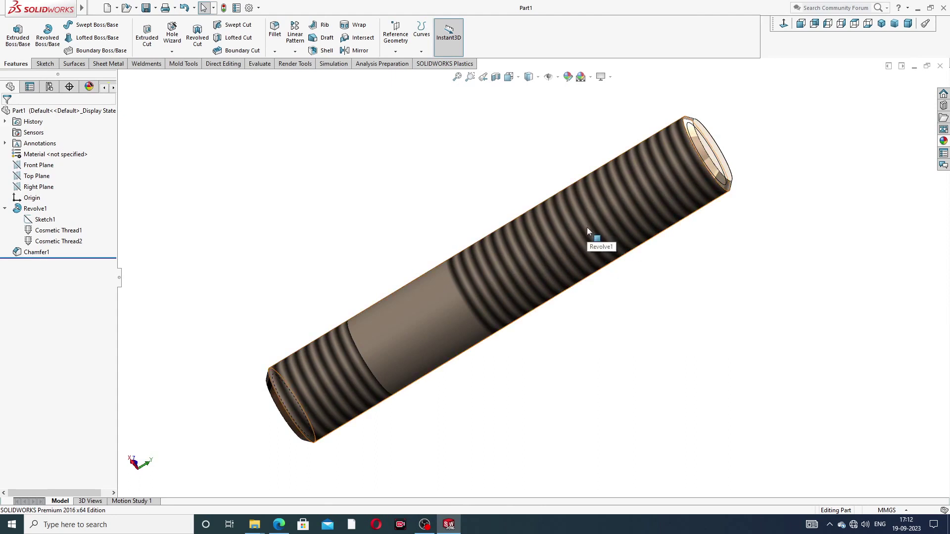
pyautogui.click(4, 209)
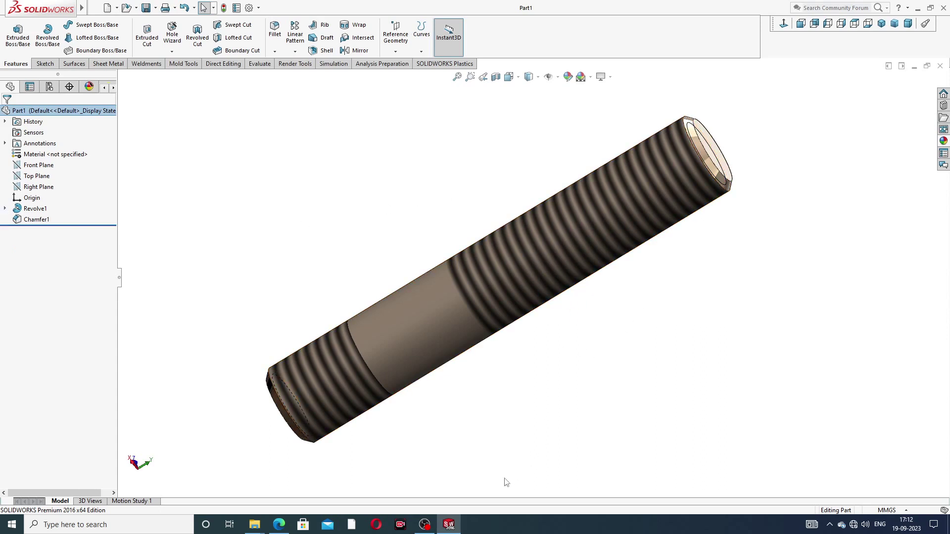
# Step: Close the finished stud part and create a new part document
pyautogui.moveTo(453, 525)
pyautogui.click(940, 65)
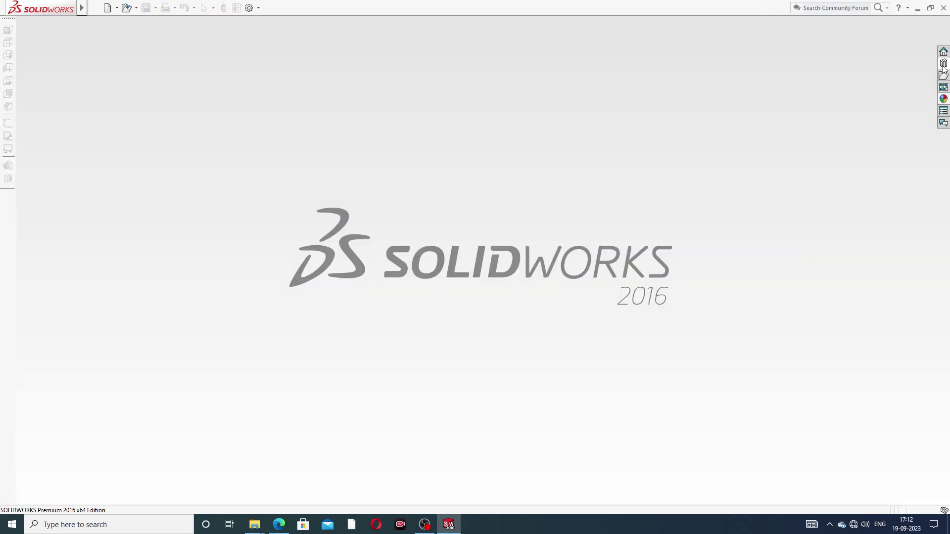
pyautogui.click(111, 9)
pyautogui.click(391, 384)
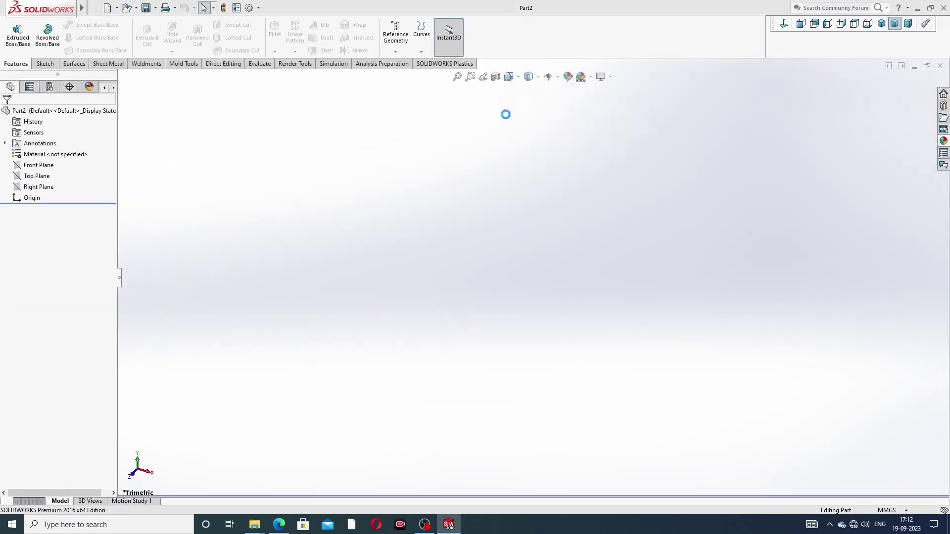
# Step: Apply the Plain White scene and set both the shaded and wireframe image quality resolutions to the highest level
pyautogui.click(591, 77)
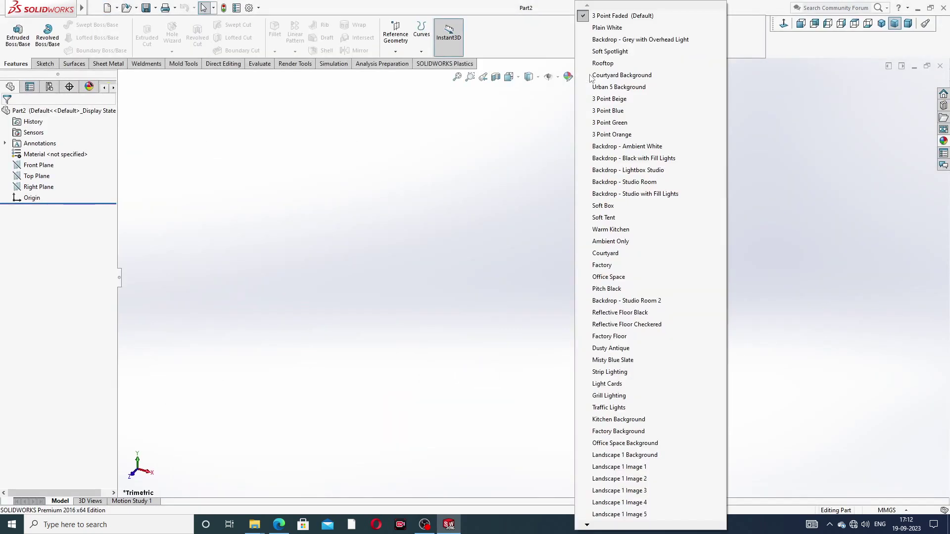
pyautogui.click(605, 28)
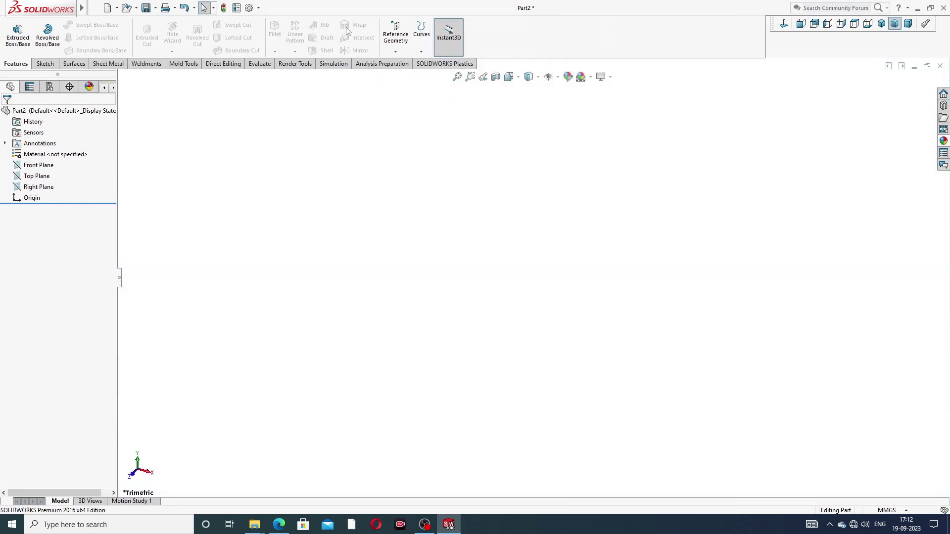
pyautogui.click(249, 8)
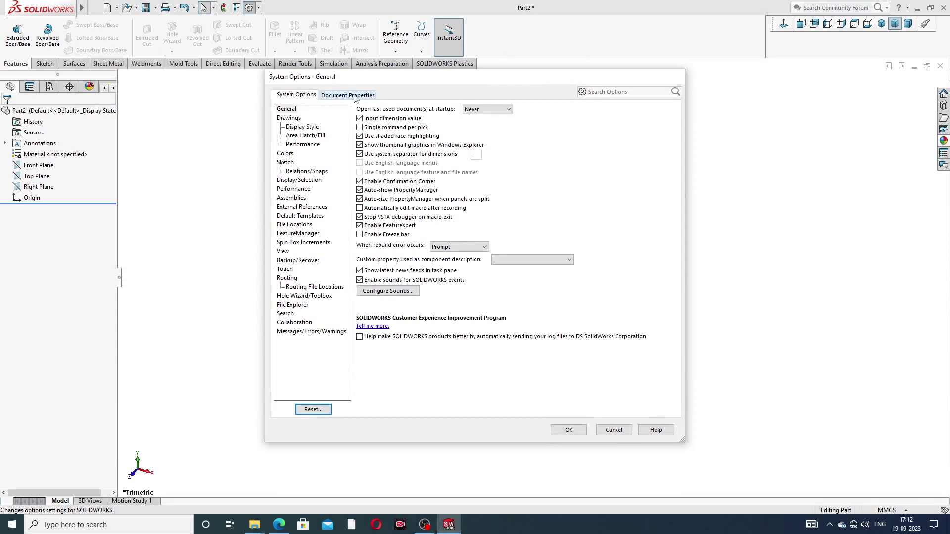
pyautogui.click(355, 97)
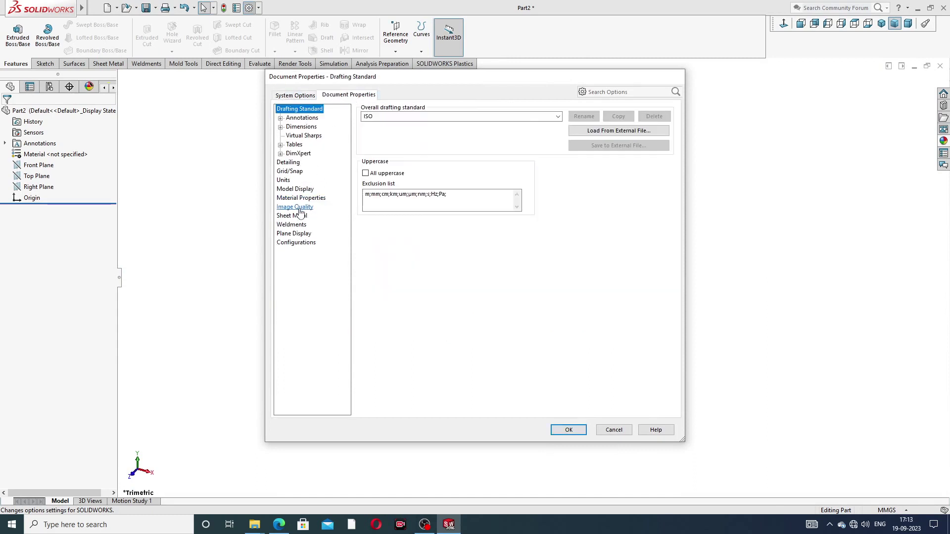
pyautogui.click(297, 208)
pyautogui.moveTo(544, 143); pyautogui.dragTo(547, 145)
pyautogui.moveTo(452, 223); pyautogui.dragTo(568, 231)
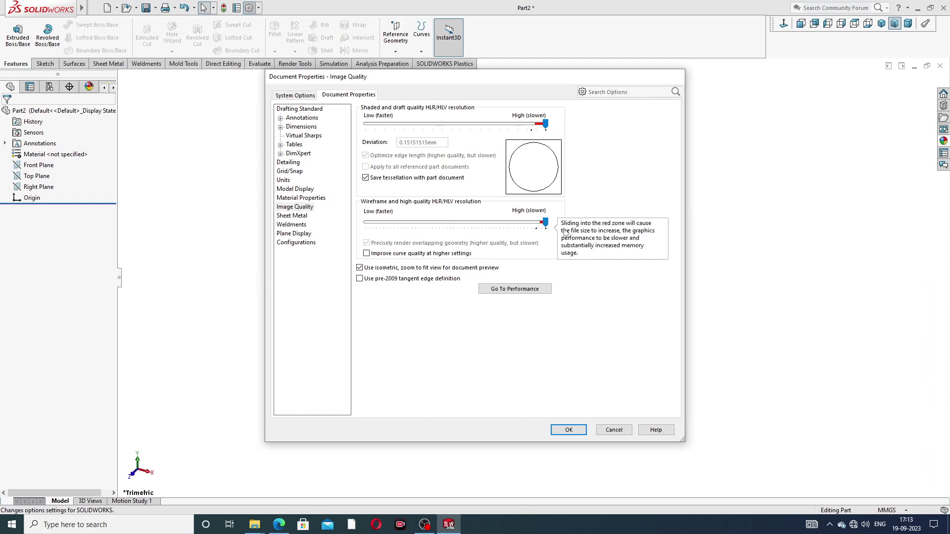
pyautogui.click(580, 429)
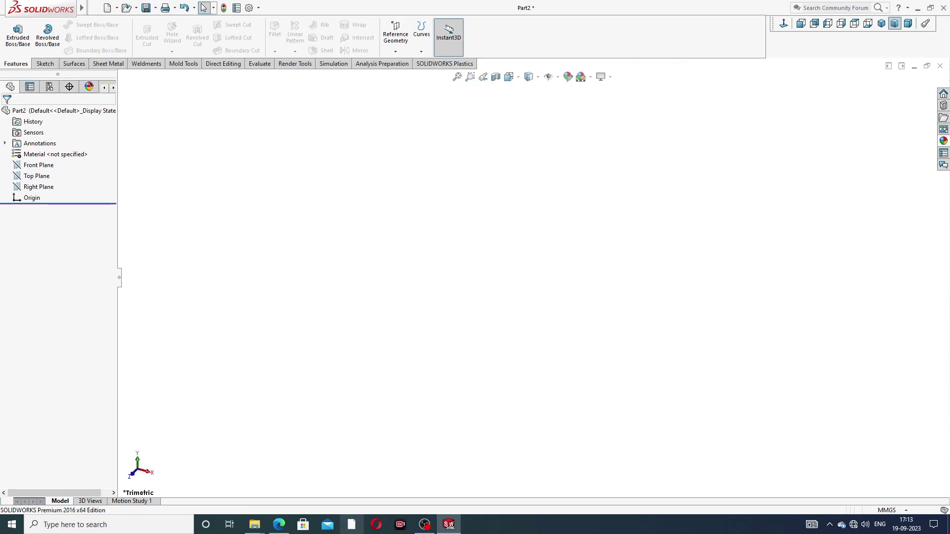
# Step: After checking the PDF drawing, sketch a corner rectangle on the Front Plane from the origin, about 19 mm wide and 74 mm high
pyautogui.click(279, 524)
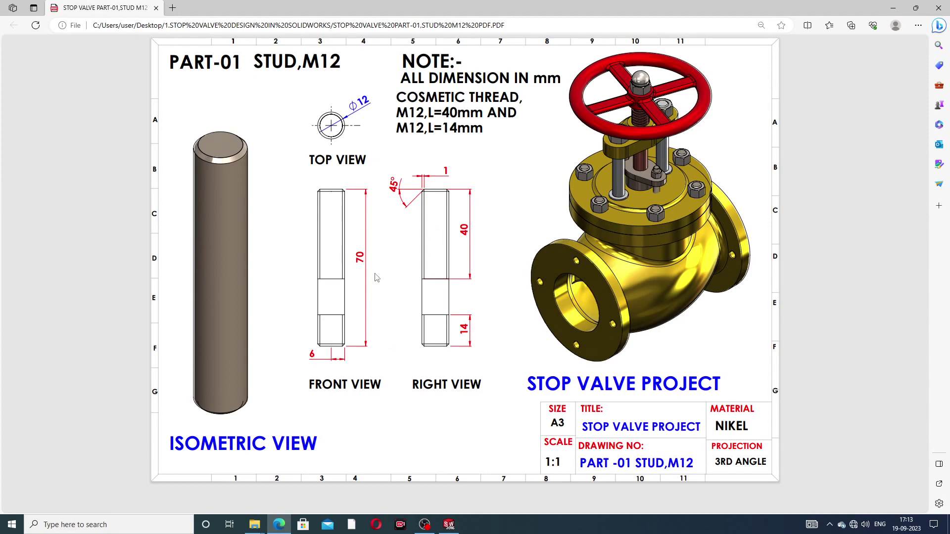
pyautogui.click(449, 525)
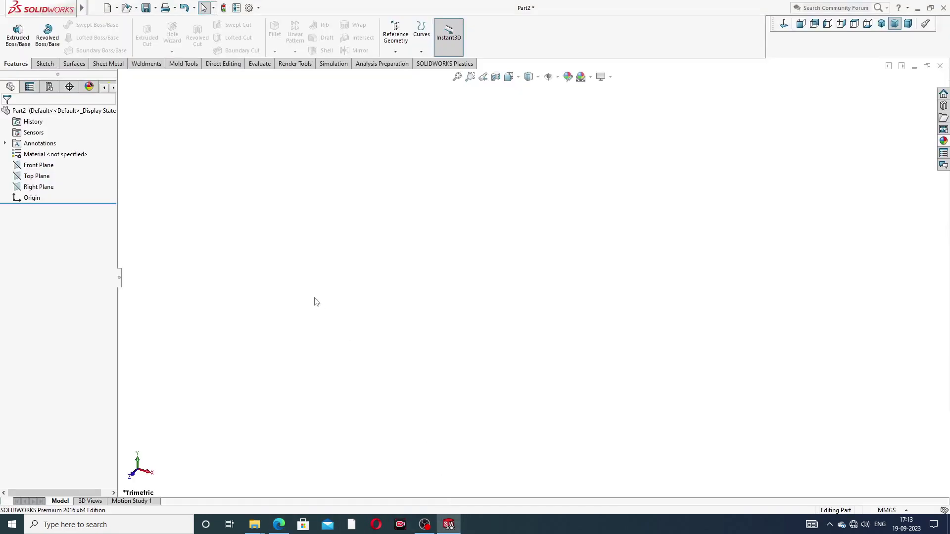
pyautogui.click(37, 168)
pyautogui.click(46, 156)
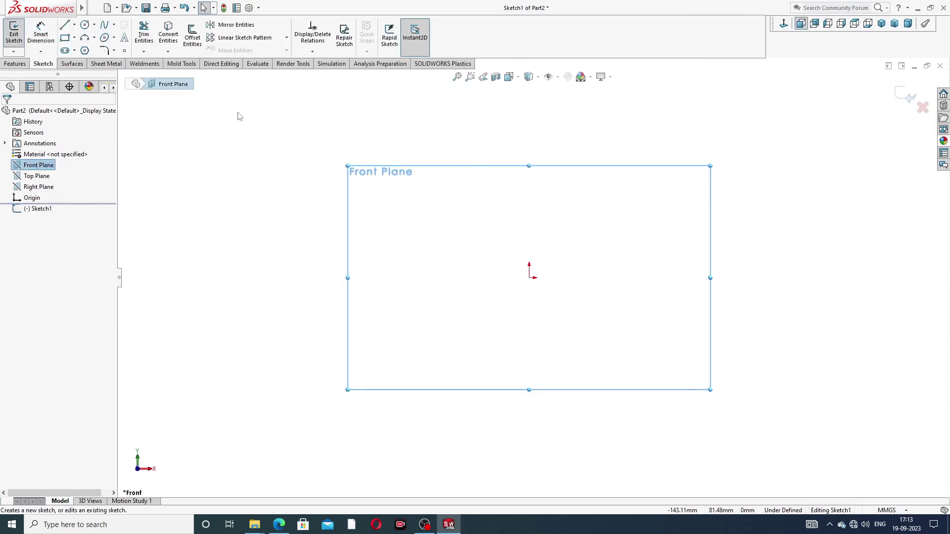
pyautogui.click(75, 38)
pyautogui.click(93, 51)
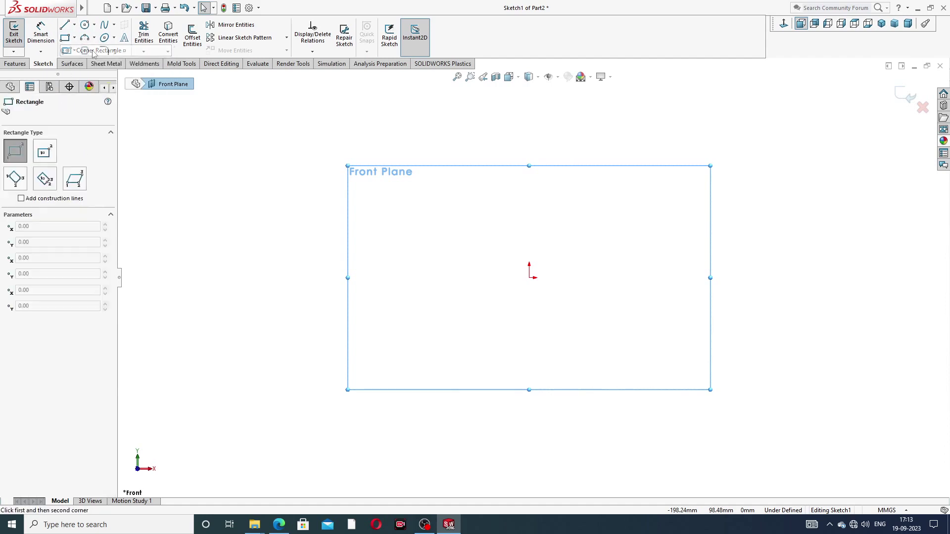
pyautogui.click(530, 277)
pyautogui.click(568, 127)
pyautogui.rightClick(623, 127)
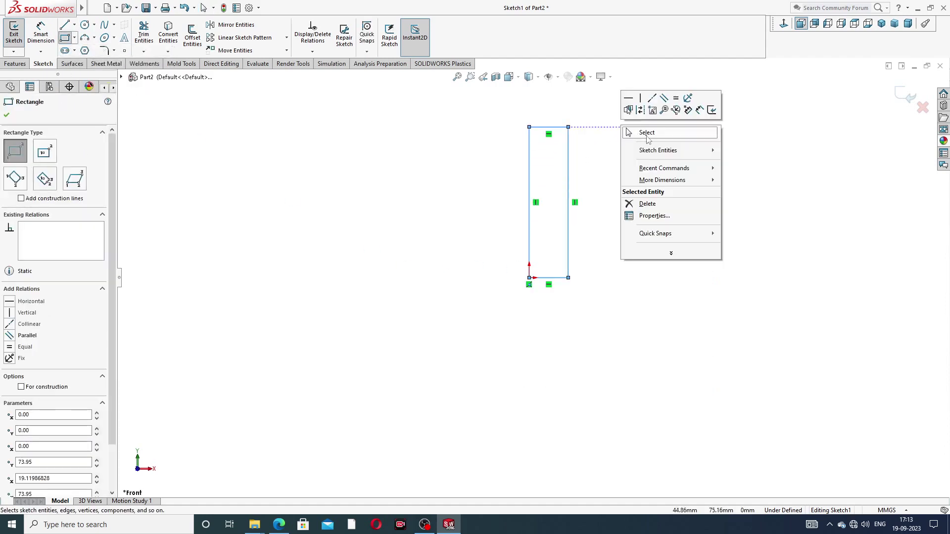
pyautogui.click(647, 138)
# Step: Check the stud's radius in the PDF drawing and dimension the rectangle's bottom edge to 6 mm
pyautogui.click(41, 34)
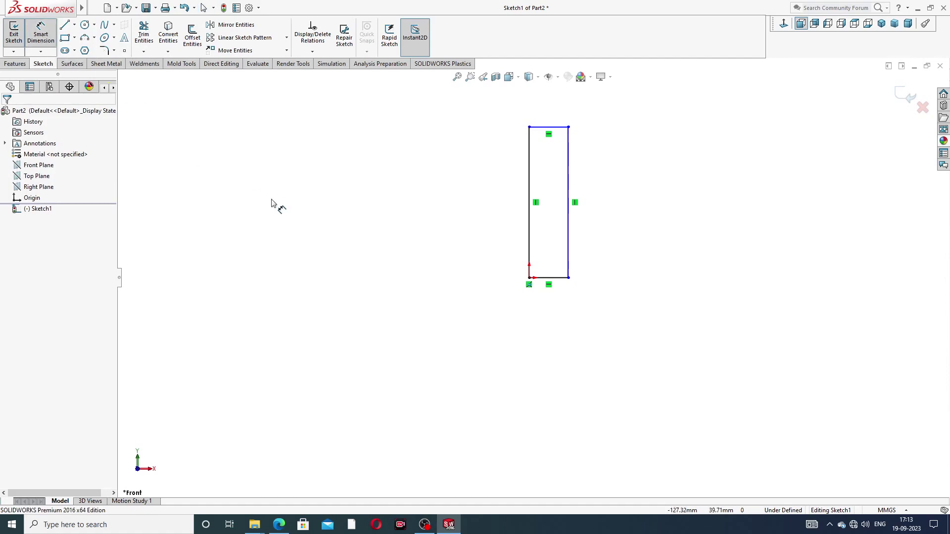
pyautogui.click(279, 525)
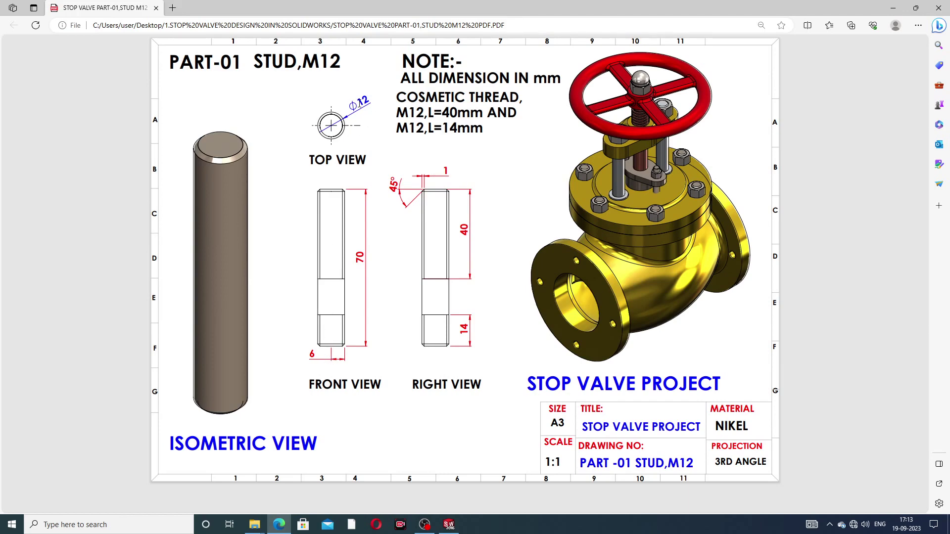
pyautogui.click(448, 525)
pyautogui.click(552, 277)
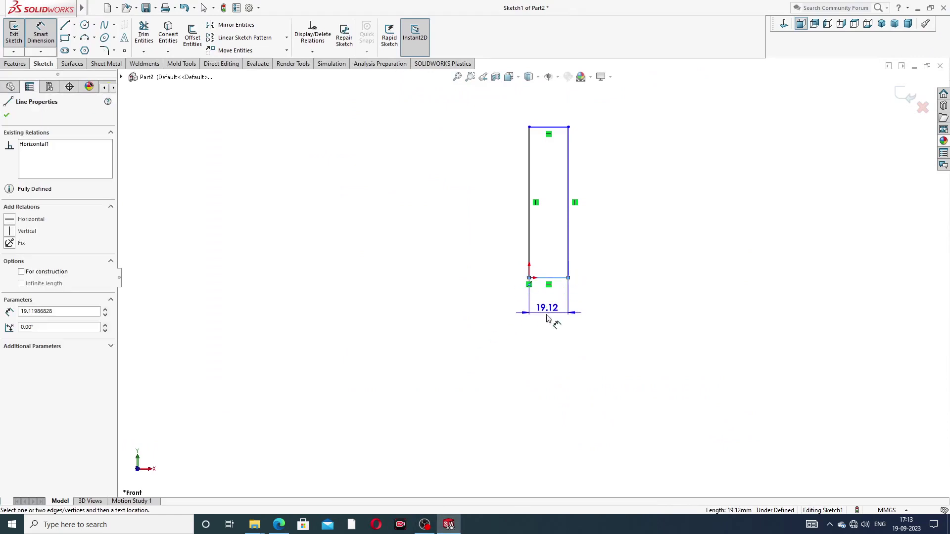
pyautogui.click(546, 320)
pyautogui.write('6')
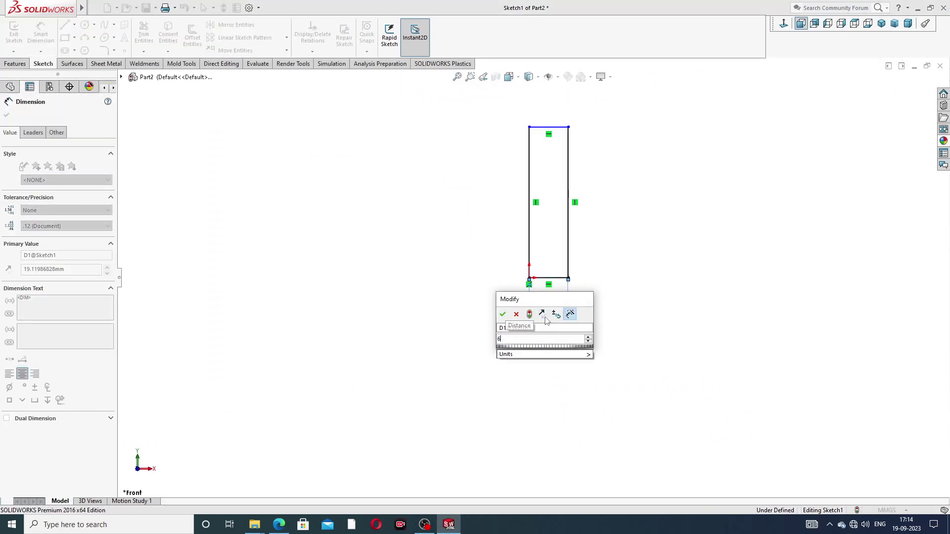
pyautogui.press('Return')
# Step: Dimension the rectangle's right edge to 70 mm and move the dimension slightly further out from the profile
pyautogui.click(568, 184)
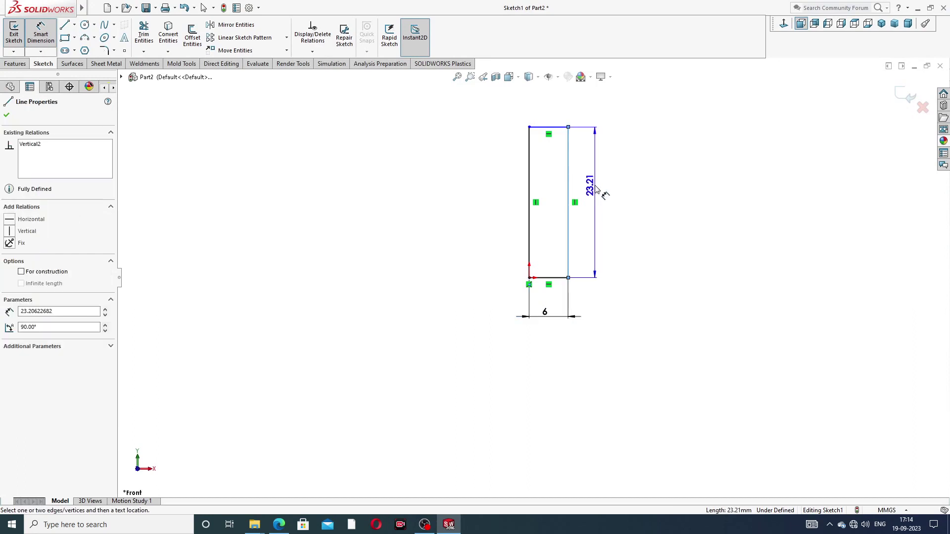
pyautogui.click(600, 192)
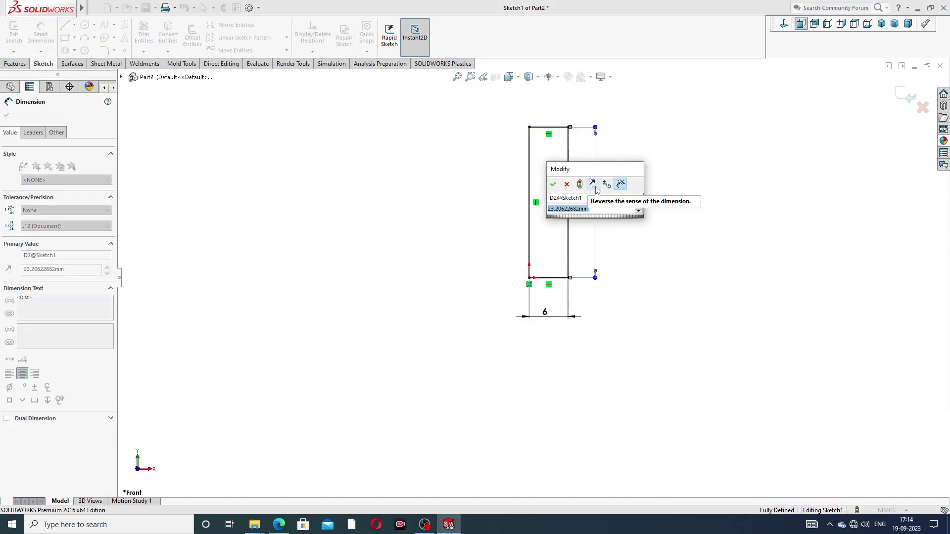
pyautogui.write('70')
pyautogui.press('Return')
pyautogui.press('f')
pyautogui.click(575, 199)
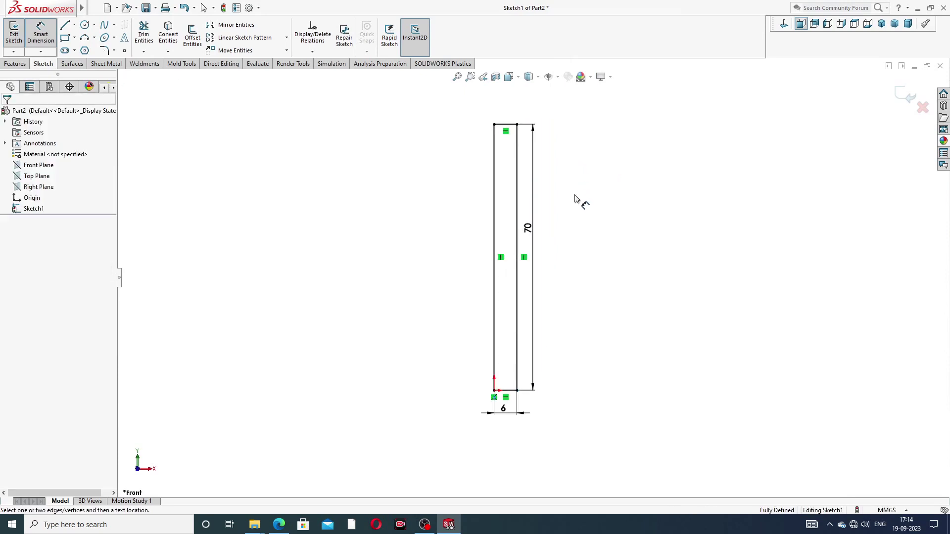
pyautogui.moveTo(530, 230); pyautogui.dragTo(543, 234)
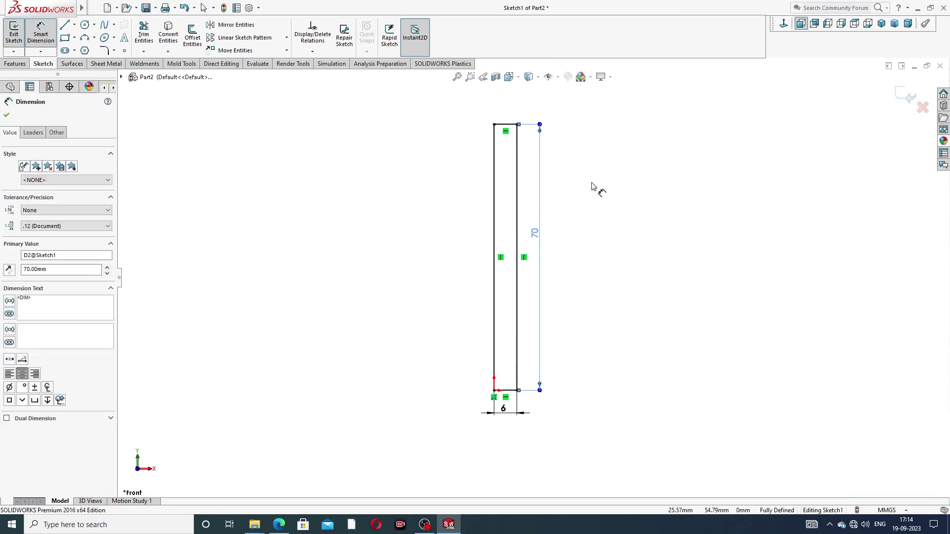
pyautogui.rightClick(593, 187)
pyautogui.click(618, 147)
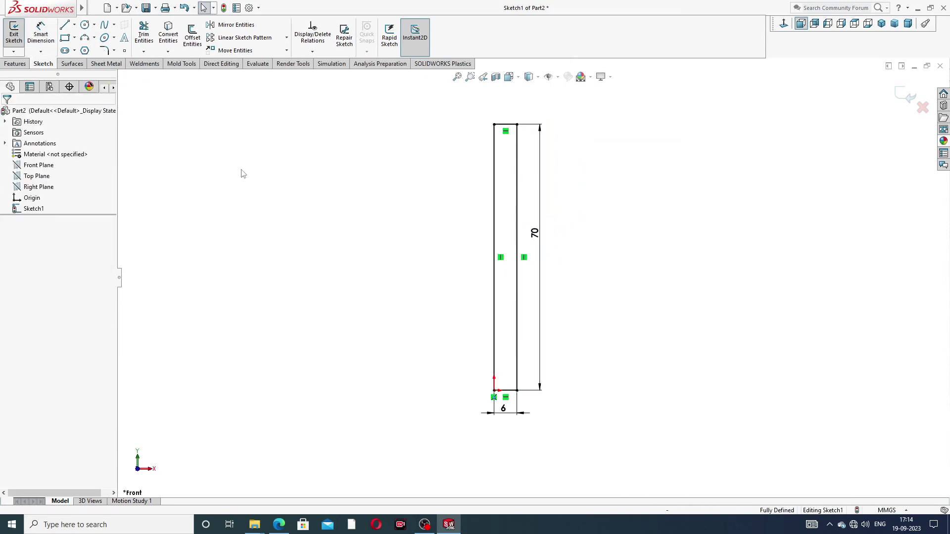
# Step: Revolve the rectangle 360° about its vertical edge through the origin to form the solid cylinder
pyautogui.click(23, 65)
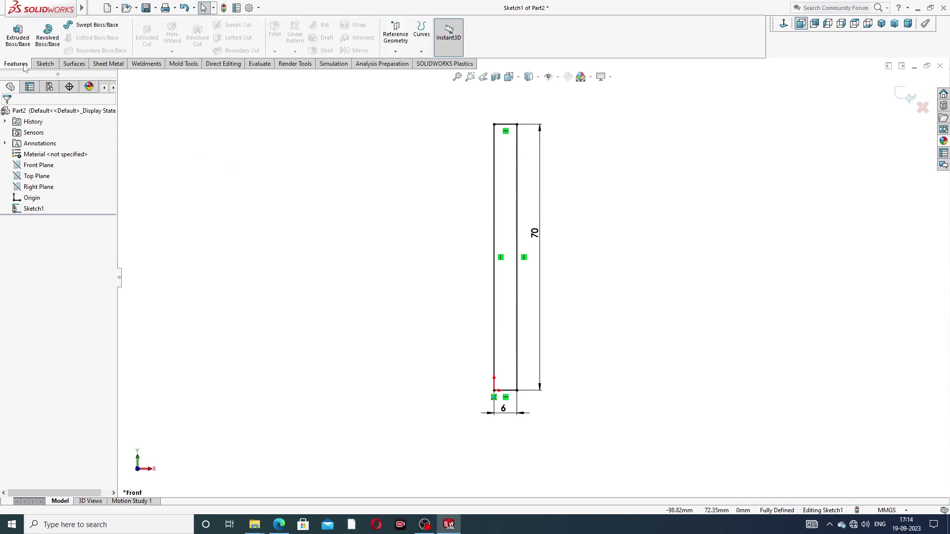
pyautogui.click(48, 33)
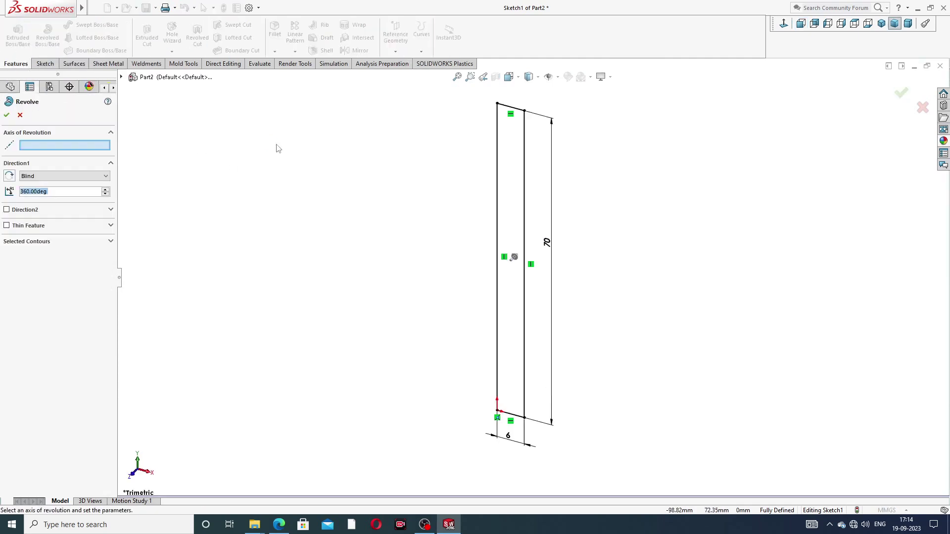
pyautogui.click(497, 287)
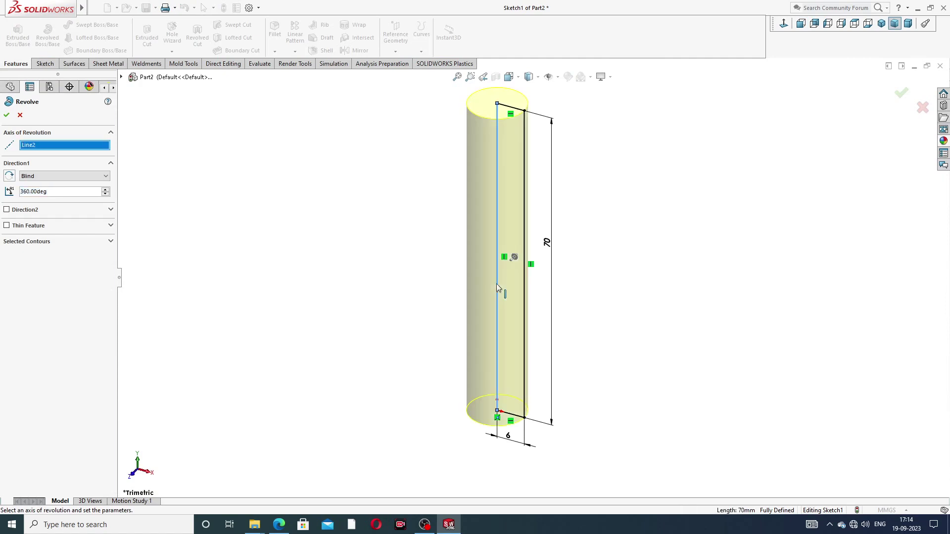
pyautogui.press('f')
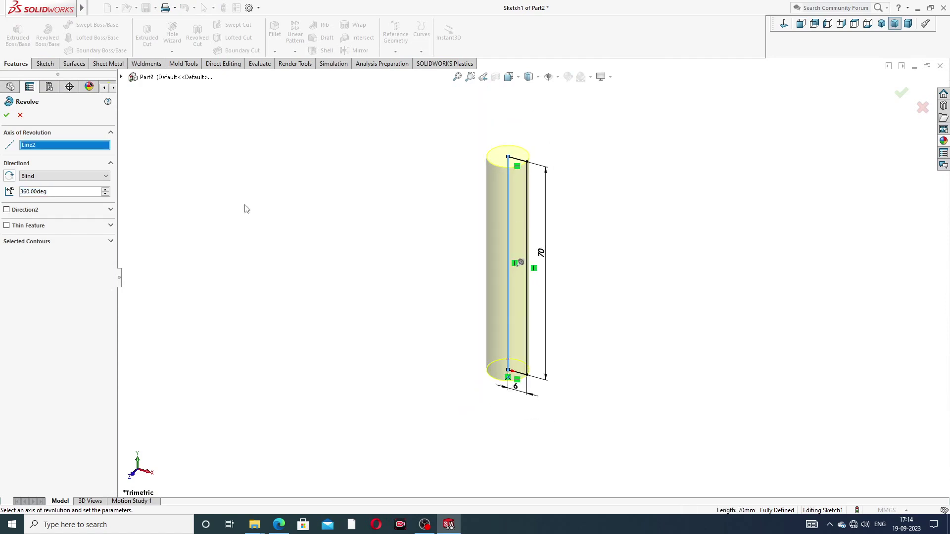
pyautogui.click(6, 115)
# Step: Chamfer the circular edges at both ends of the cylinder with a 1 mm distance and 45° angle
pyautogui.moveTo(559, 243); pyautogui.dragTo(524, 153, button='middle')
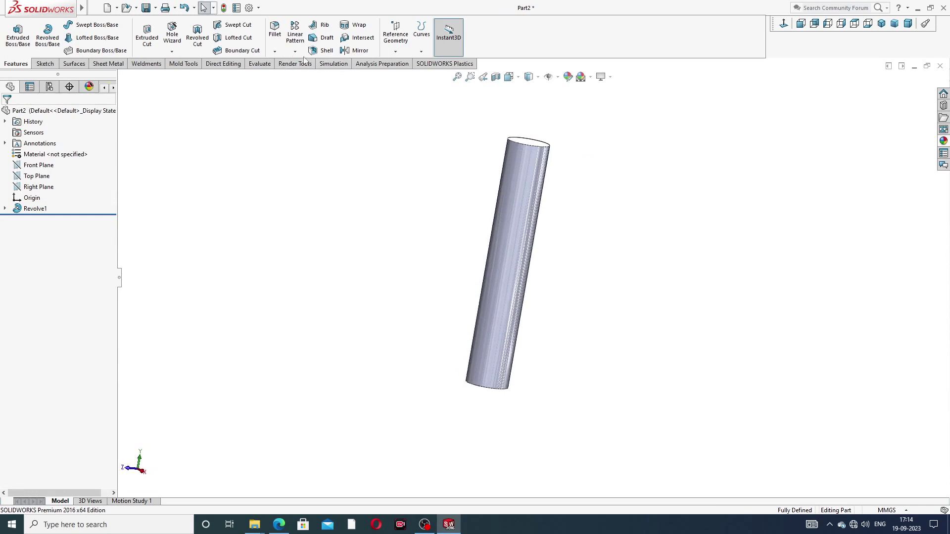
pyautogui.click(275, 52)
pyautogui.click(287, 76)
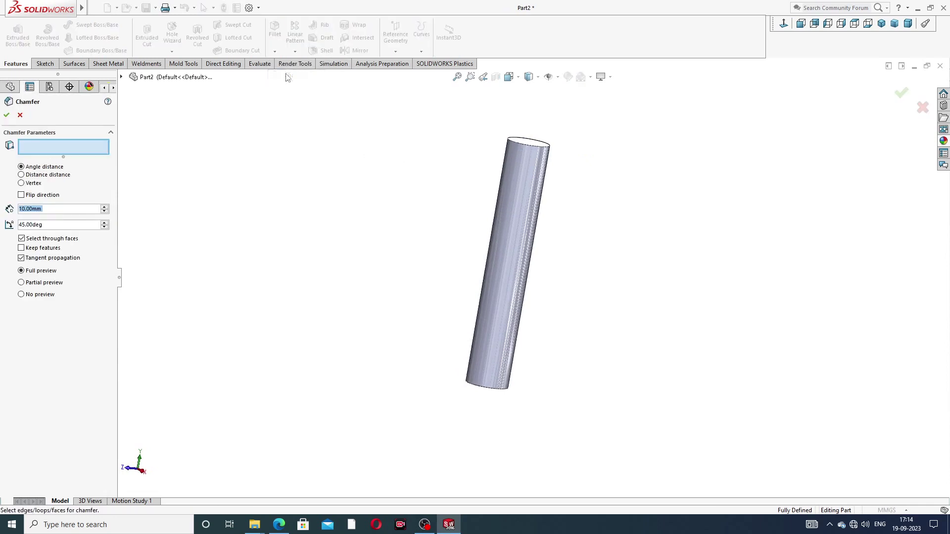
pyautogui.write('1')
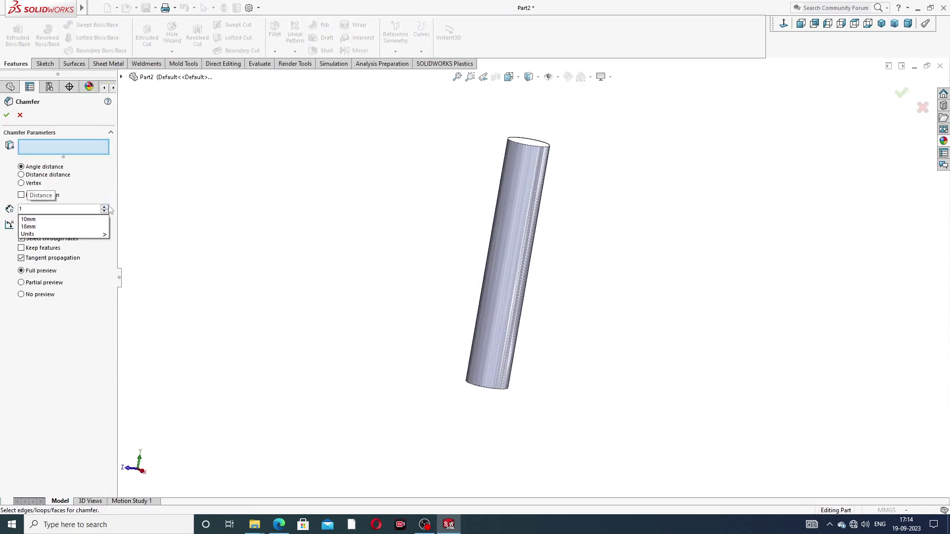
pyautogui.press('Return')
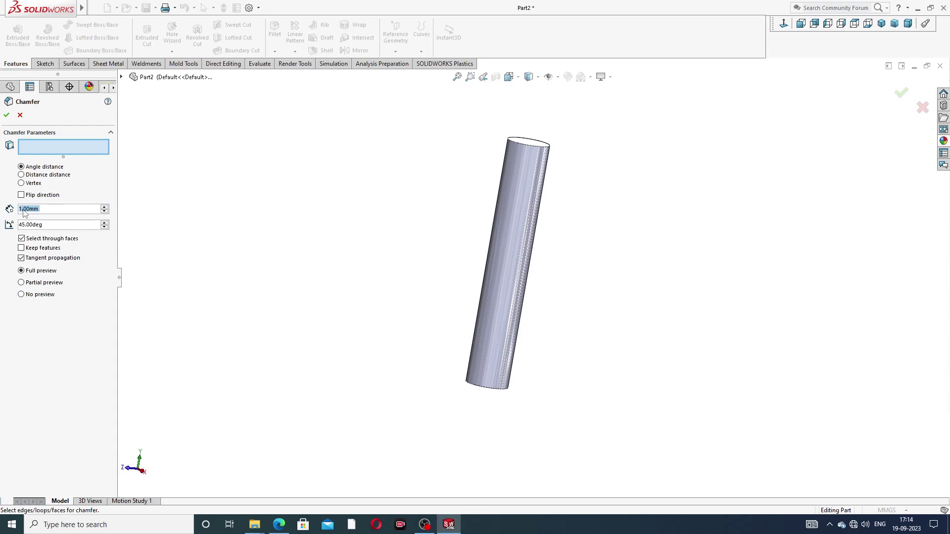
pyautogui.click(535, 148)
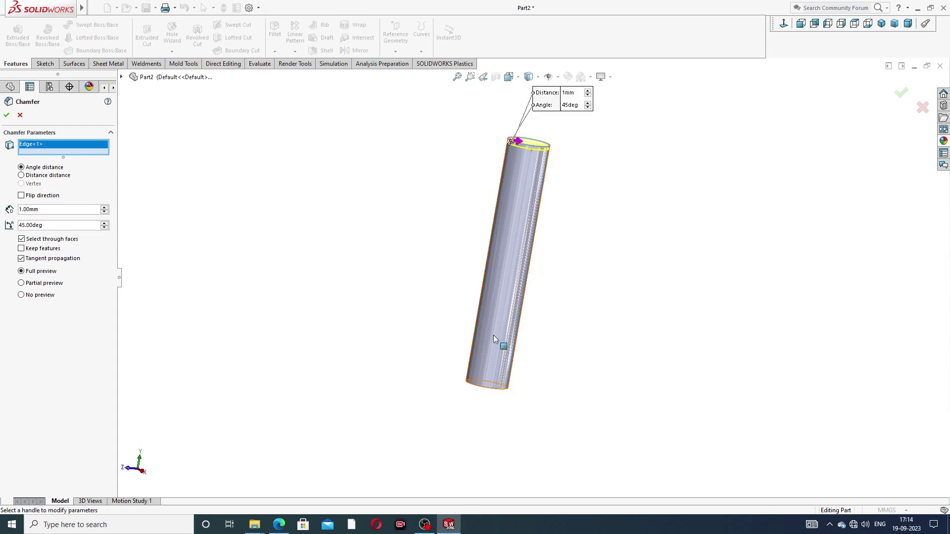
pyautogui.click(485, 391)
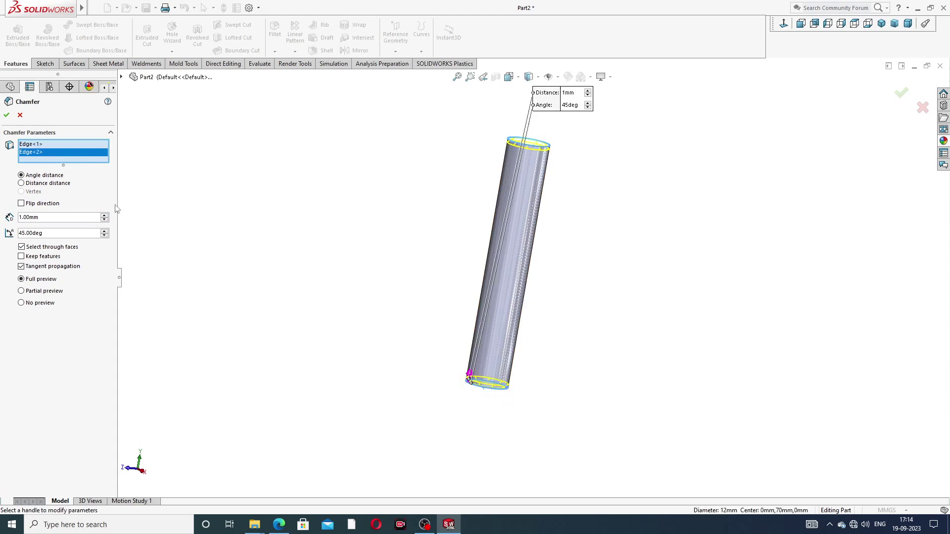
pyautogui.click(7, 112)
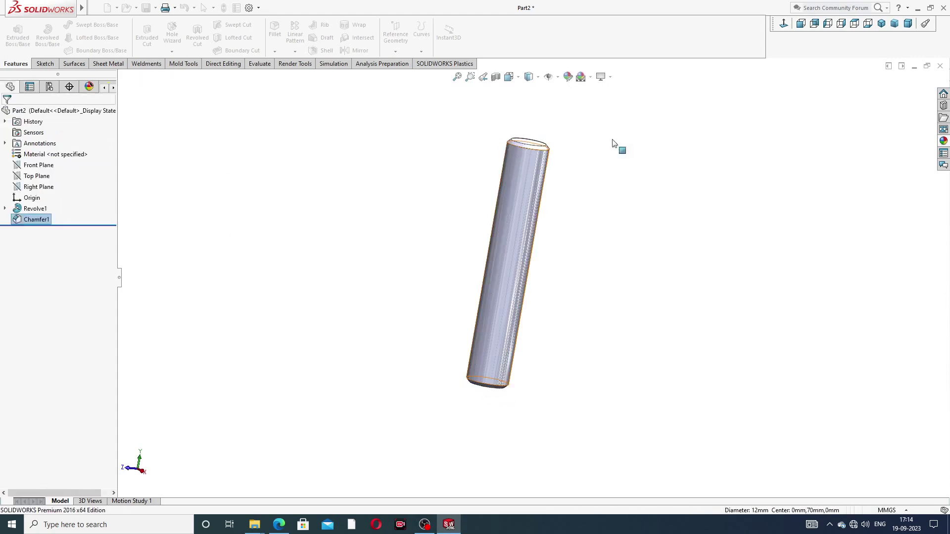
# Step: Apply the polished nickel appearance from the metal appearances to the whole stud
pyautogui.scroll(2, 559, 205)
pyautogui.moveTo(556, 183); pyautogui.dragTo(582, 211, button='middle')
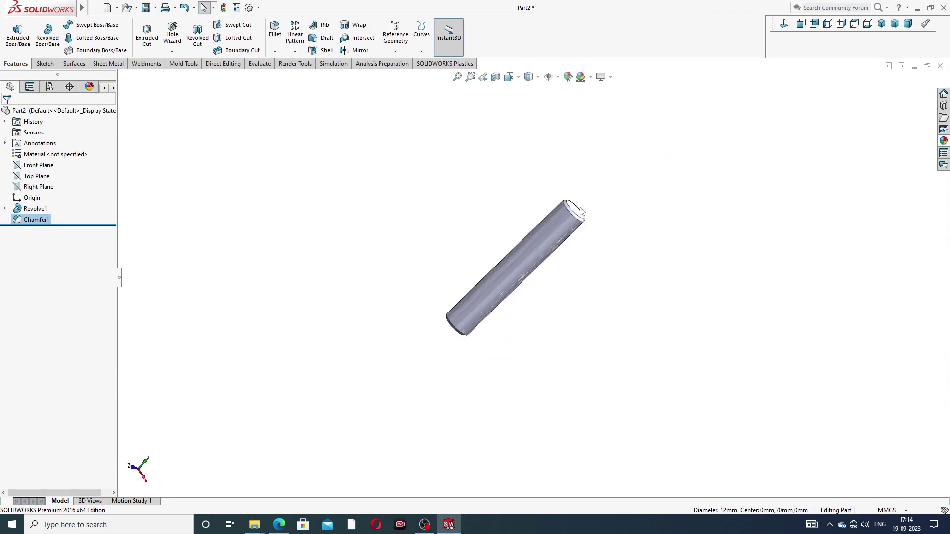
pyautogui.scroll(-2, 547, 273)
pyautogui.click(944, 142)
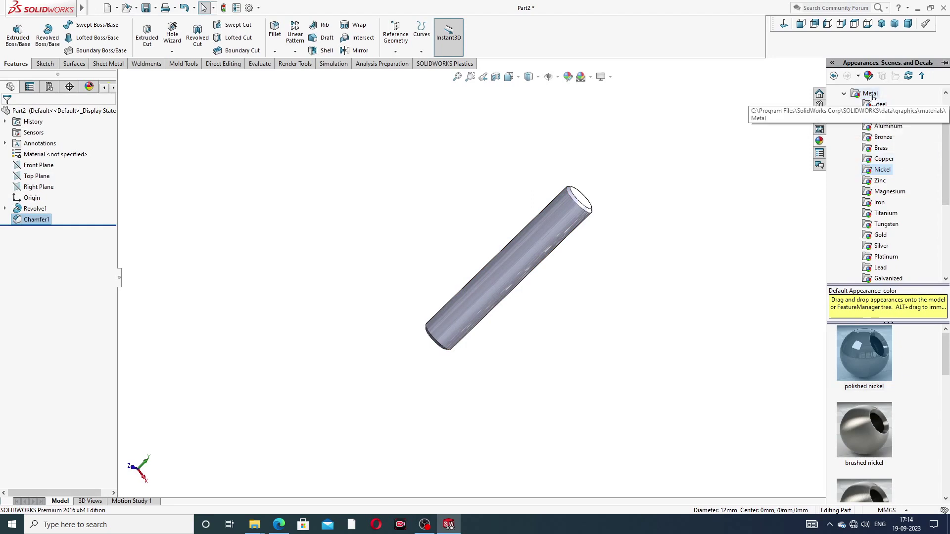
pyautogui.click(860, 346)
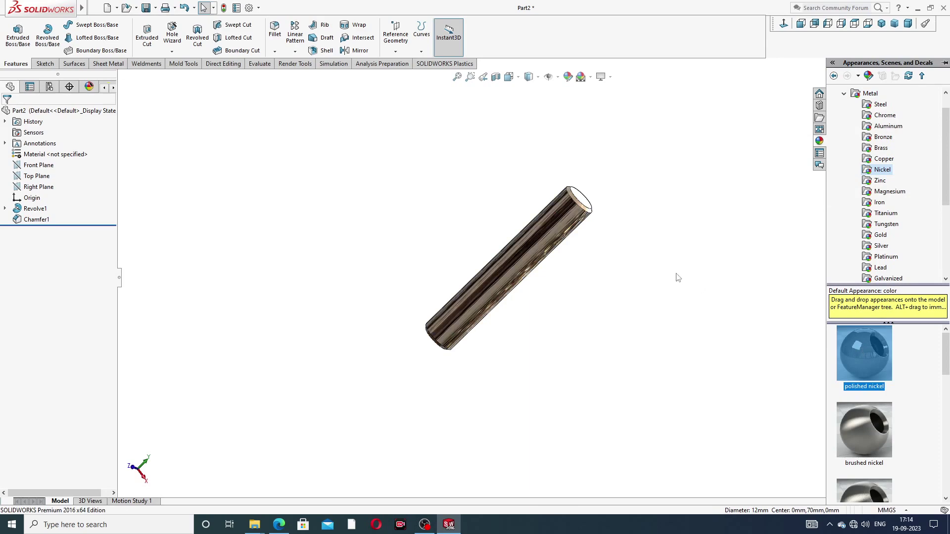
pyautogui.scroll(-3, 509, 304)
pyautogui.moveTo(603, 245); pyautogui.dragTo(562, 259, button='middle')
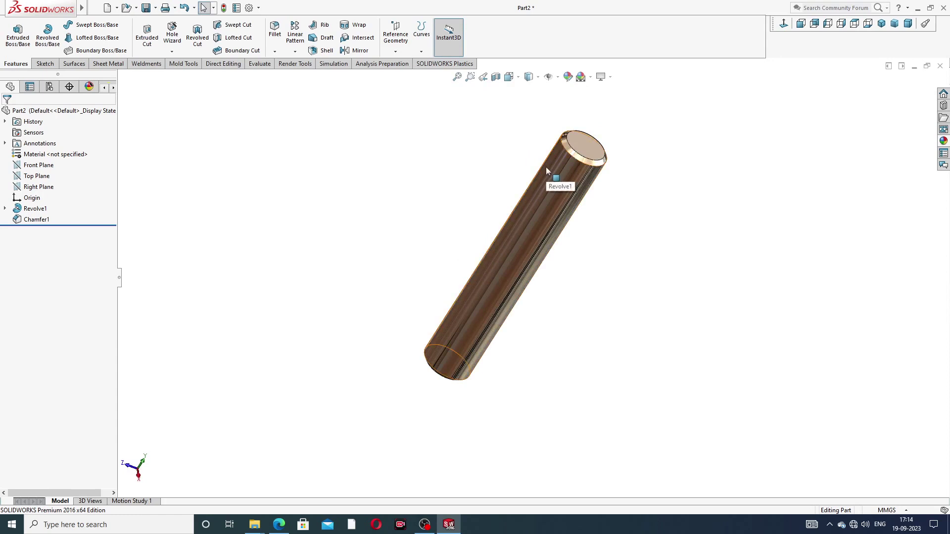
pyautogui.scroll(1, 545, 167)
pyautogui.scroll(-1, 525, 220)
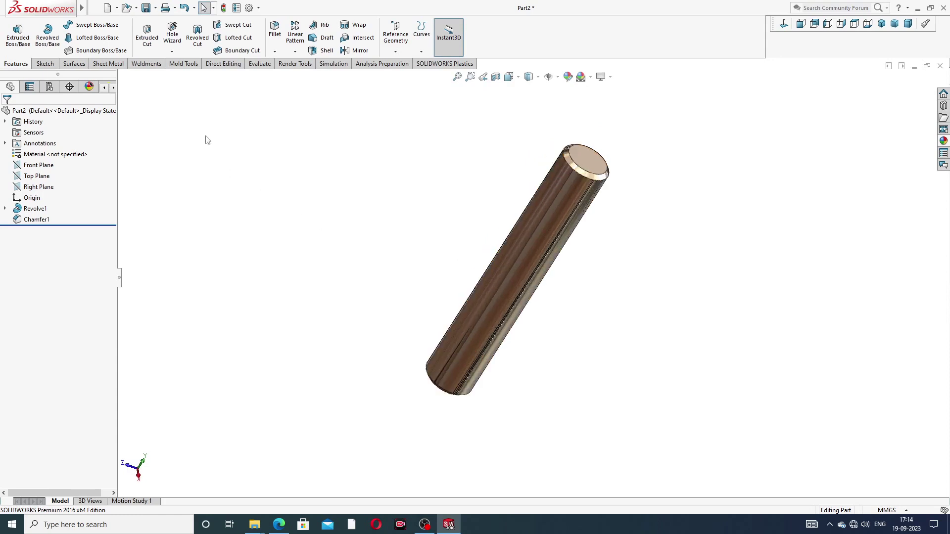
# Step: Enable the display of shaded cosmetic threads in the document's detailing properties
pyautogui.click(250, 8)
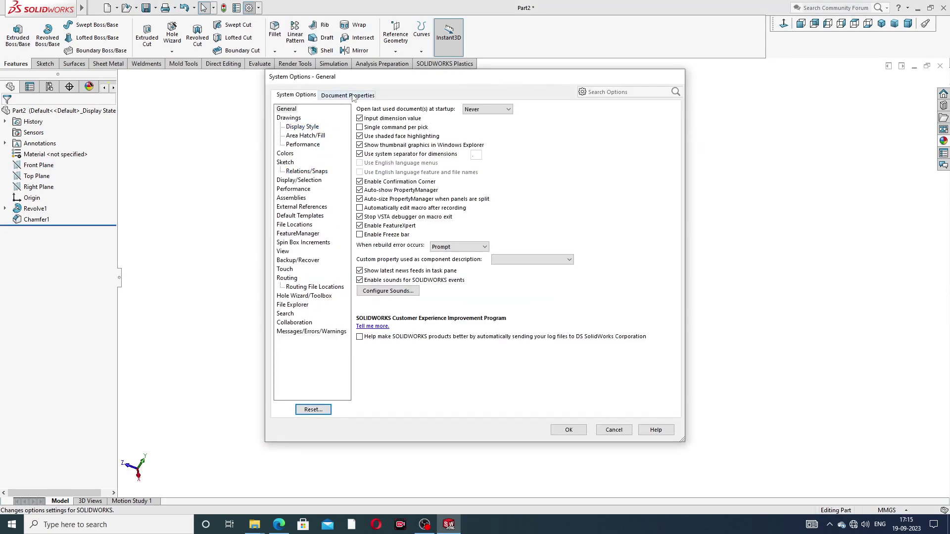
pyautogui.click(354, 97)
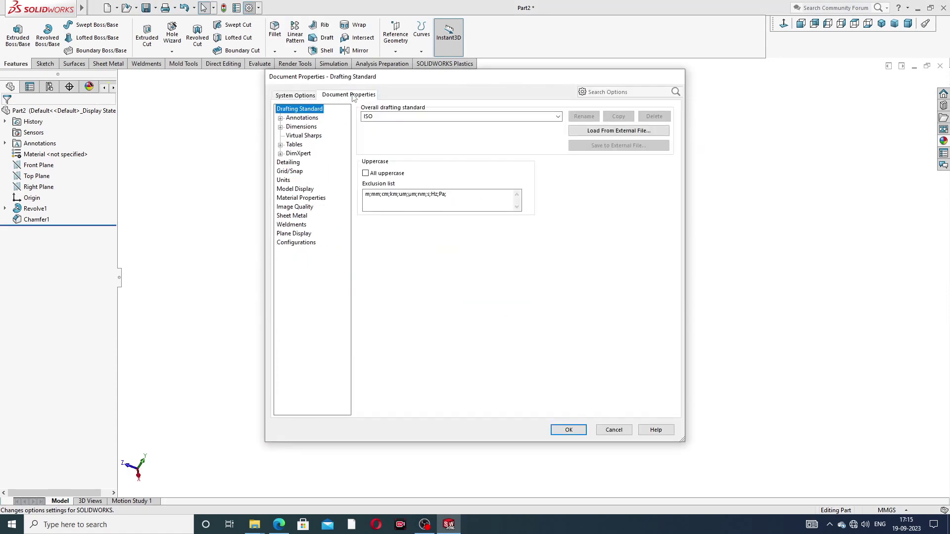
pyautogui.click(292, 164)
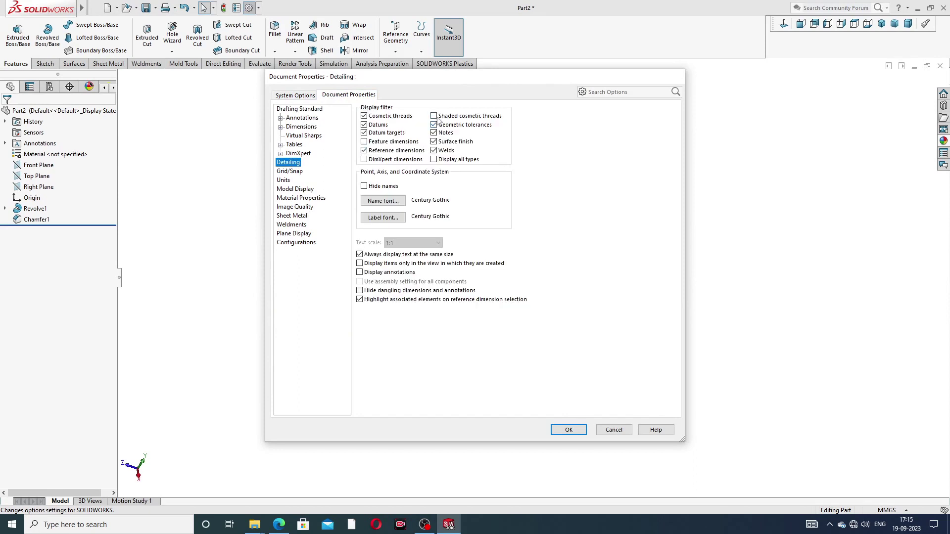
pyautogui.click(434, 116)
pyautogui.click(568, 429)
# Step: Start a cosmetic thread on the outer chamfer edge at the stud's upper end, beginning from the flat end face
pyautogui.moveTo(487, 213); pyautogui.dragTo(507, 150, button='middle')
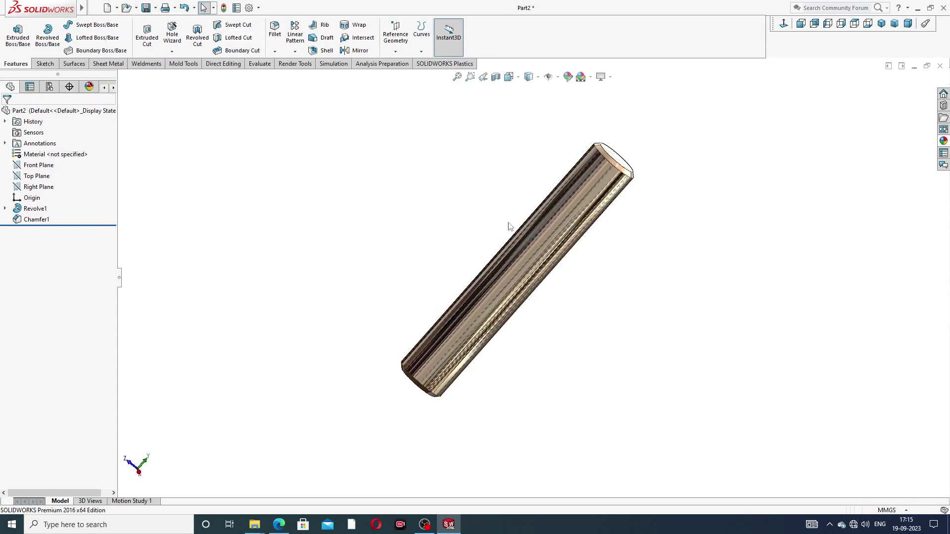
pyautogui.moveTo(504, 218); pyautogui.dragTo(485, 230, button='middle')
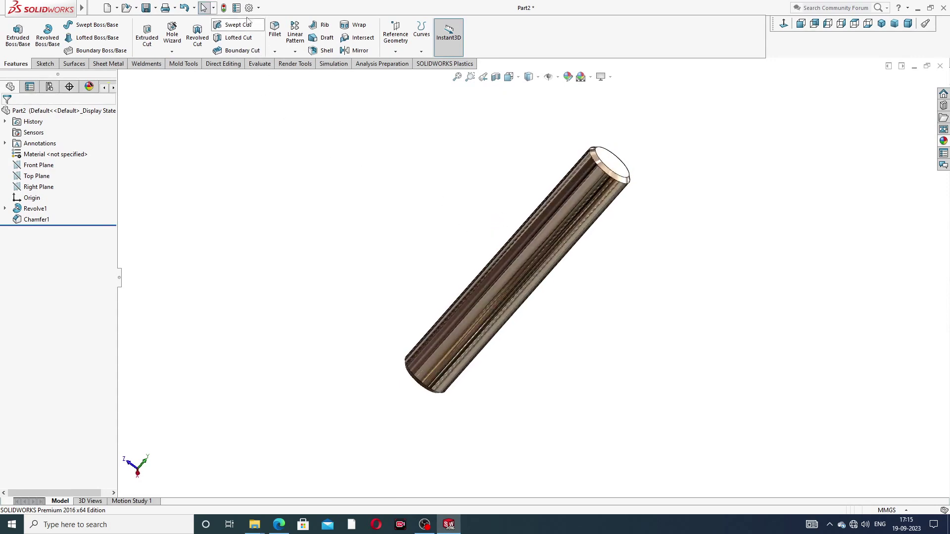
pyautogui.click(112, 8)
pyautogui.moveTo(151, 8)
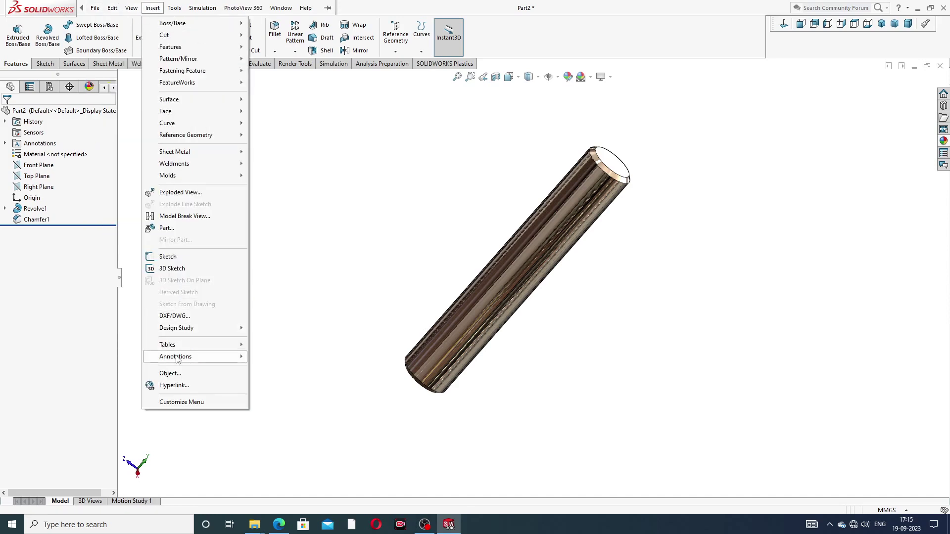
pyautogui.moveTo(178, 357)
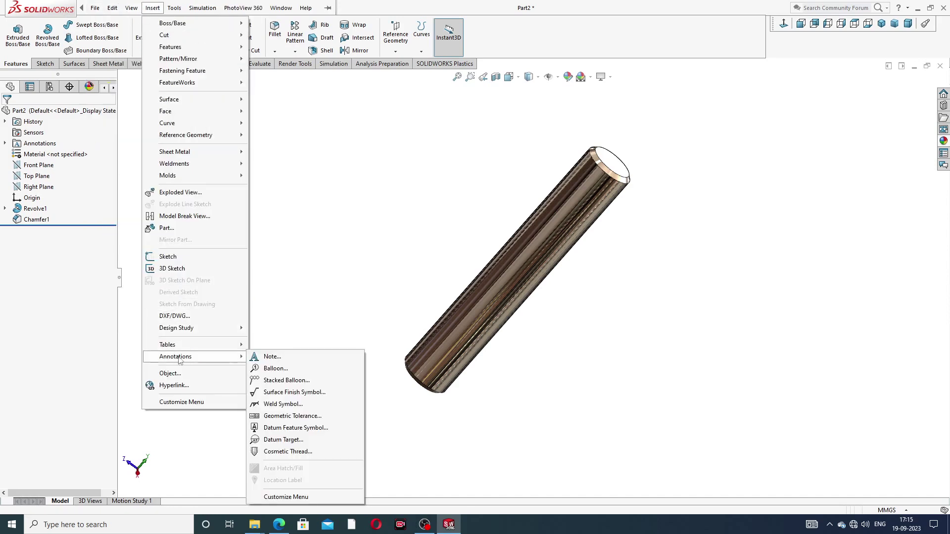
pyautogui.click(288, 452)
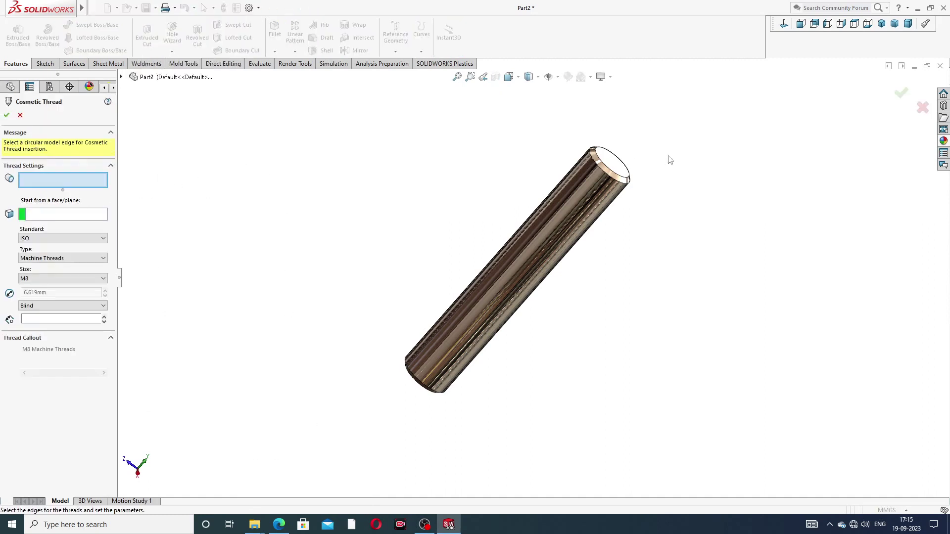
pyautogui.scroll(-3, 623, 173)
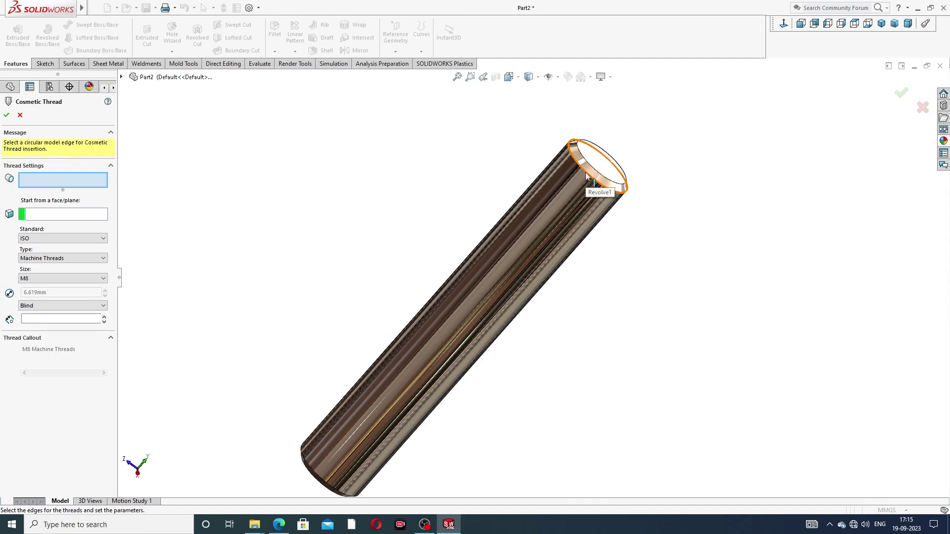
pyautogui.click(587, 174)
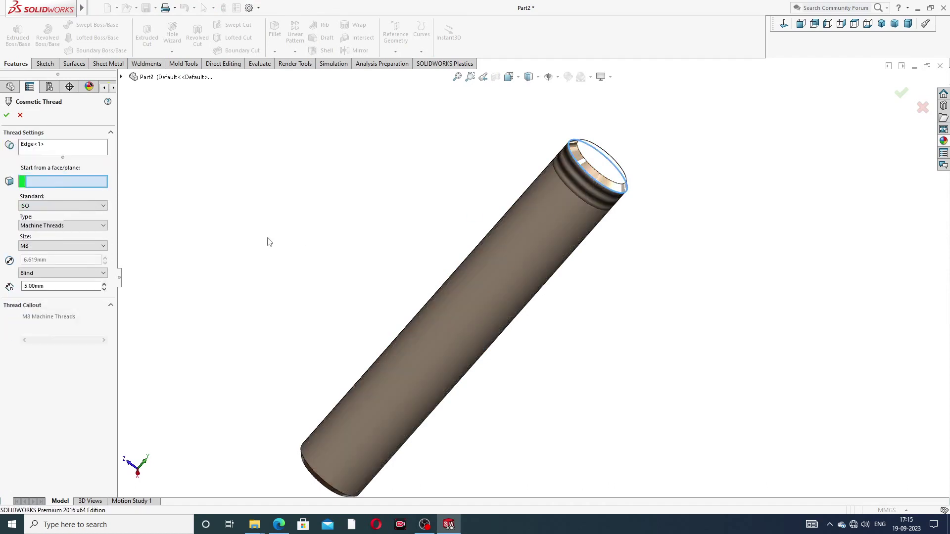
pyautogui.click(616, 173)
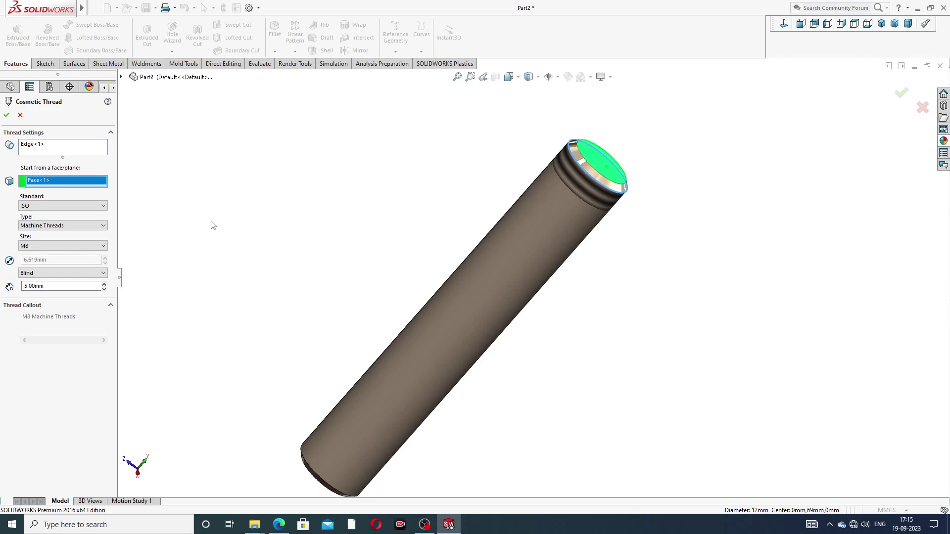
# Step: Set the upper cosmetic thread to ISO machine threads, size M12, with a 40 mm blind depth, and create it
pyautogui.click(48, 206)
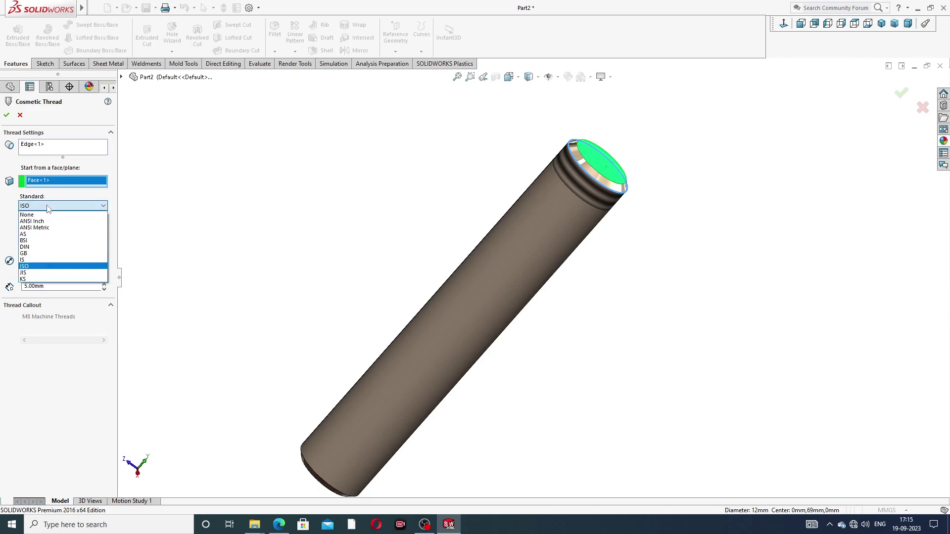
pyautogui.click(42, 206)
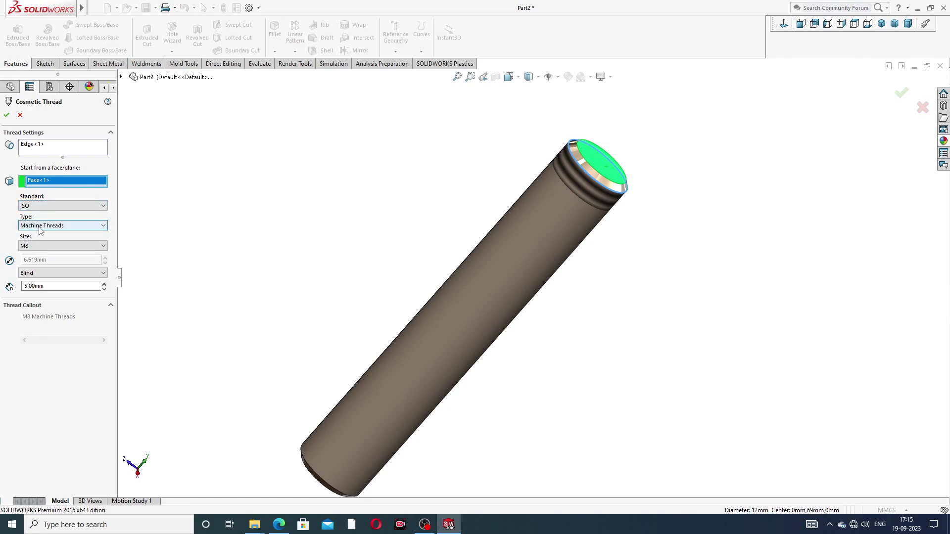
pyautogui.click(35, 248)
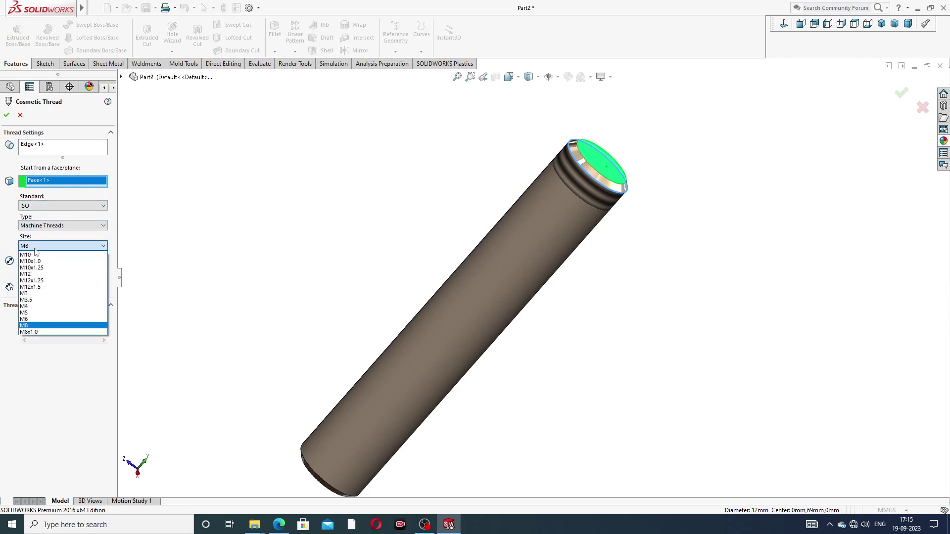
pyautogui.click(30, 274)
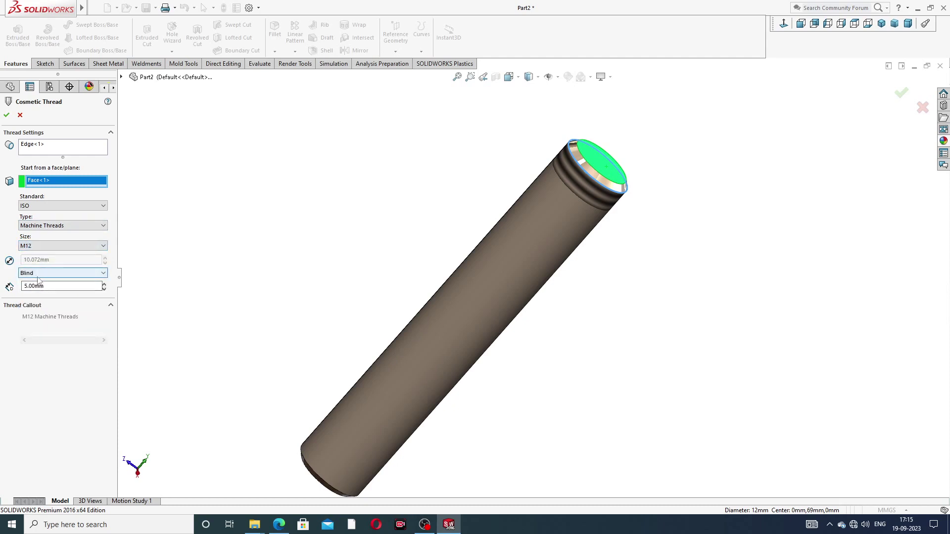
pyautogui.moveTo(45, 286); pyautogui.dragTo(17, 290)
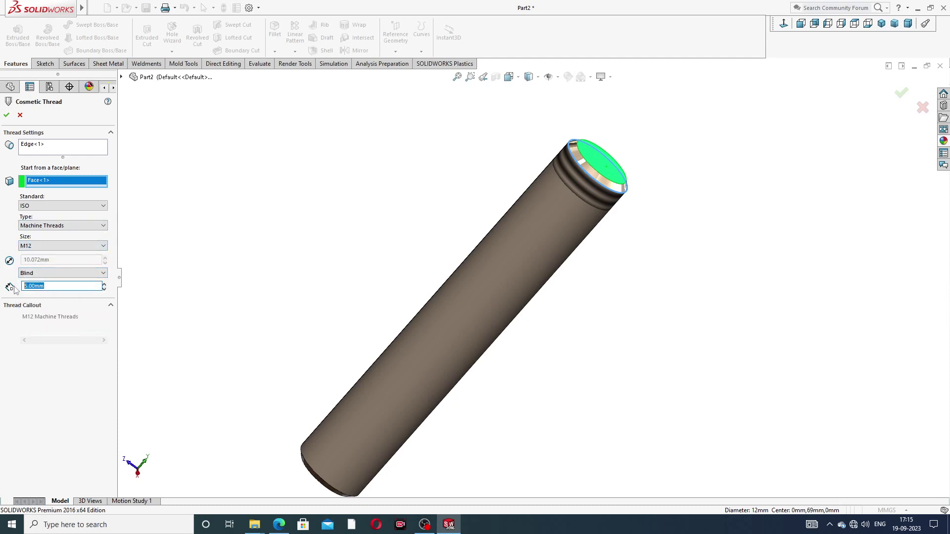
pyautogui.write('40')
pyautogui.press('Return')
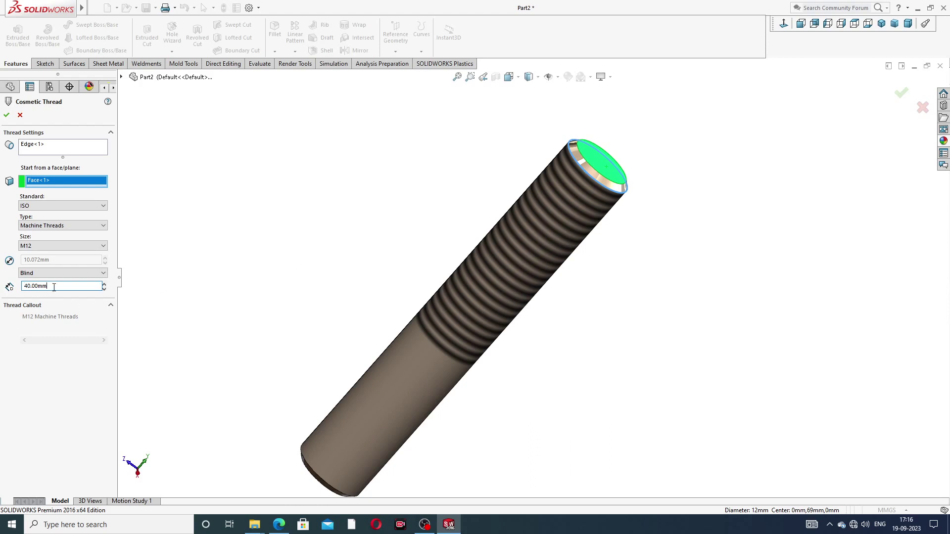
pyautogui.click(7, 115)
# Step: Start a second cosmetic thread on the outer chamfer edge at the stud's unthreaded end, beginning from its flat end face
pyautogui.press('z')
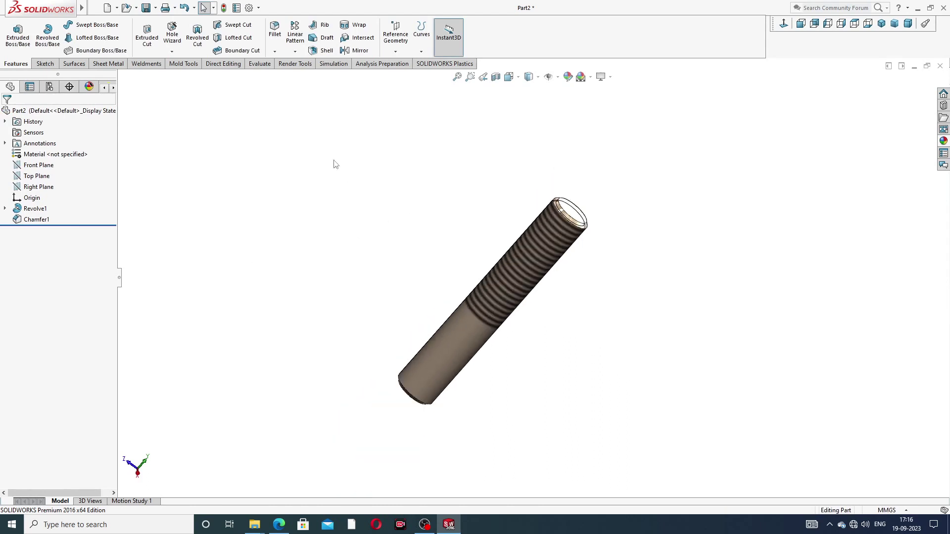
pyautogui.moveTo(59, 6)
pyautogui.click(153, 8)
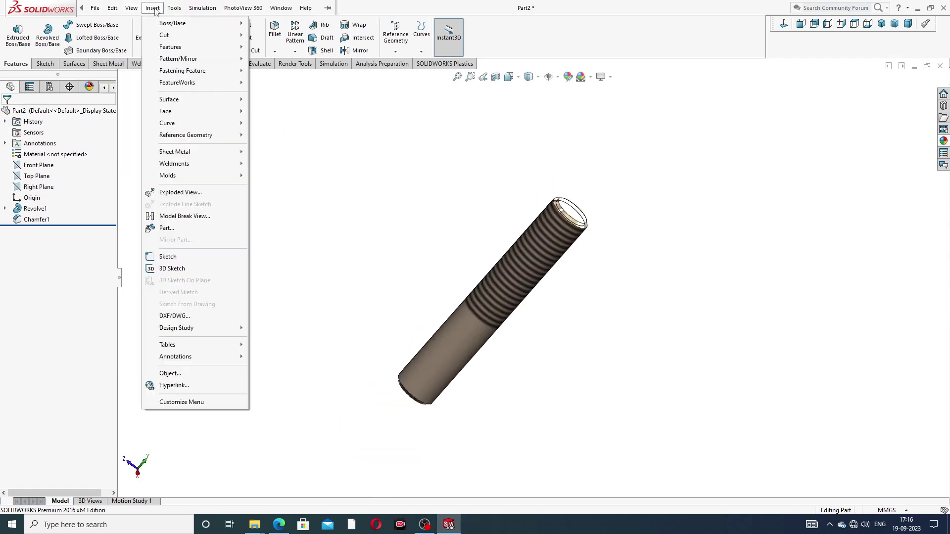
pyautogui.moveTo(198, 356)
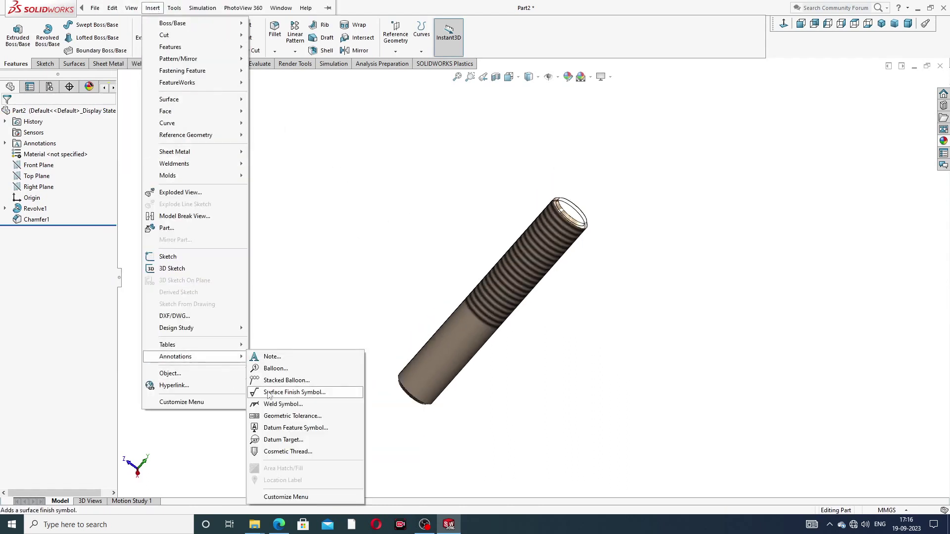
pyautogui.click(275, 454)
pyautogui.moveTo(290, 340); pyautogui.dragTo(409, 343, button='middle')
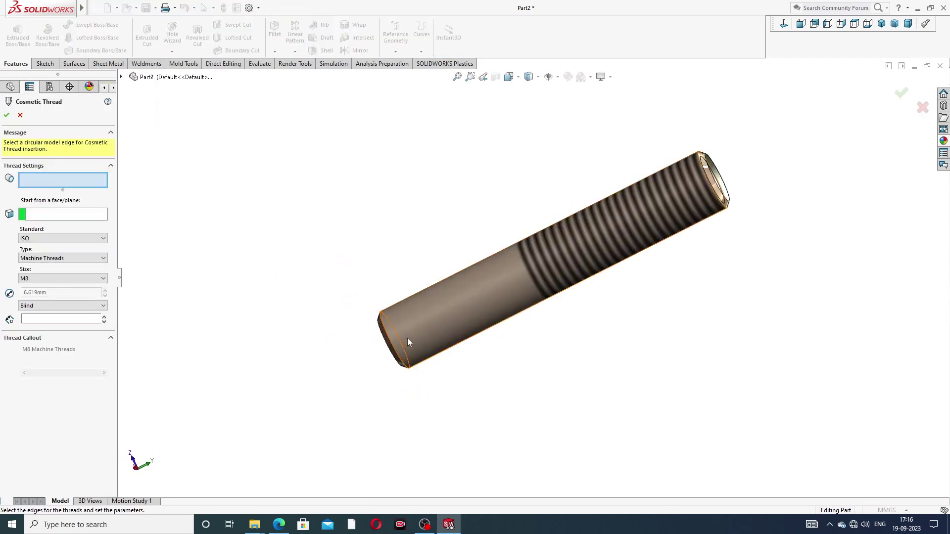
pyautogui.click(388, 338)
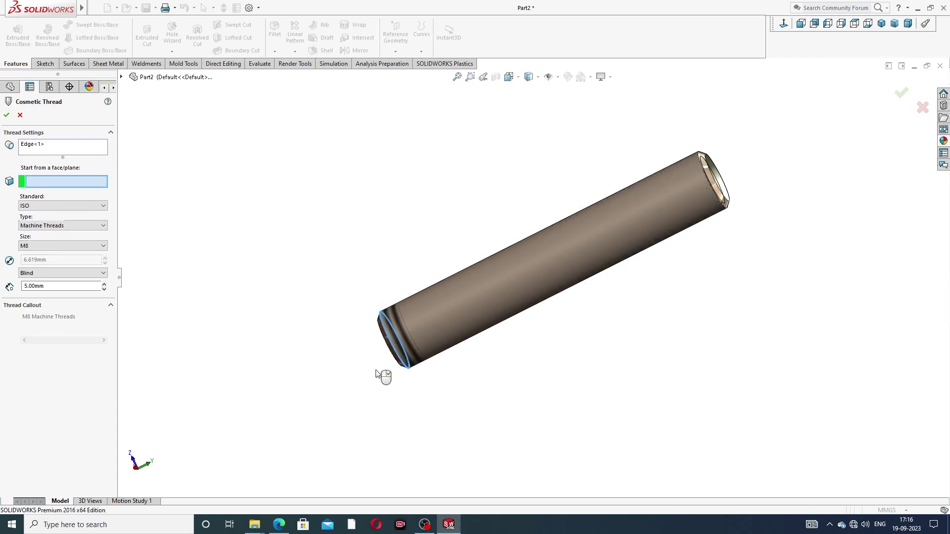
pyautogui.click(393, 333)
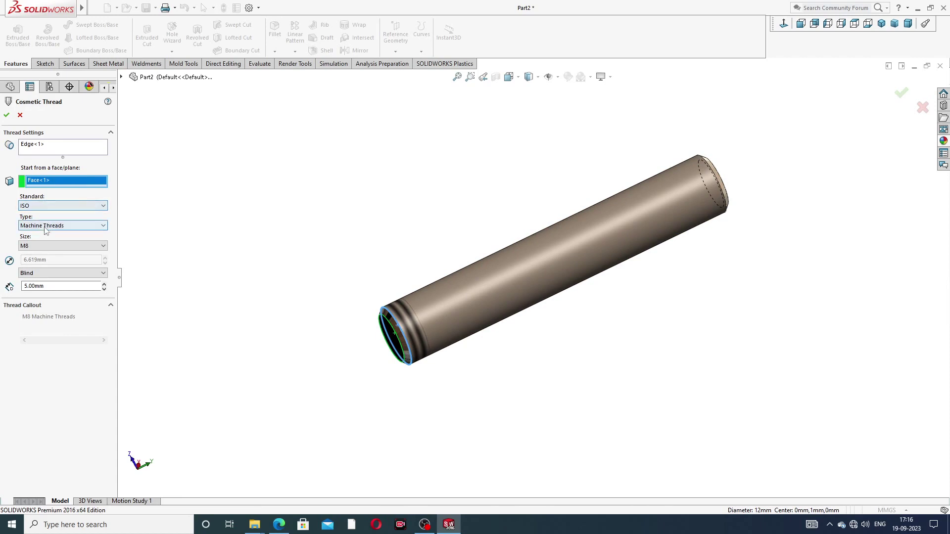
# Step: Set the second cosmetic thread to size M12 with a 14 mm blind depth and create it
pyautogui.click(51, 245)
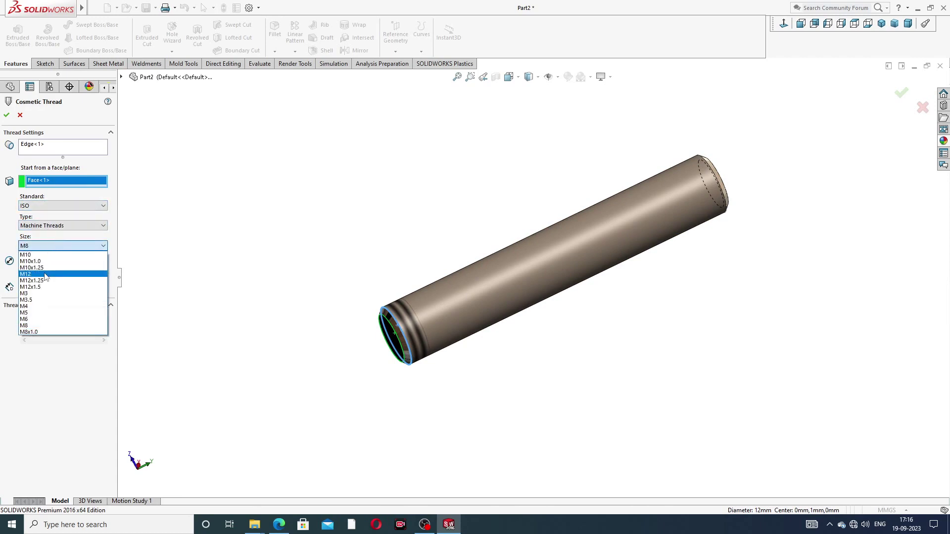
pyautogui.click(45, 261)
pyautogui.doubleClick(47, 286)
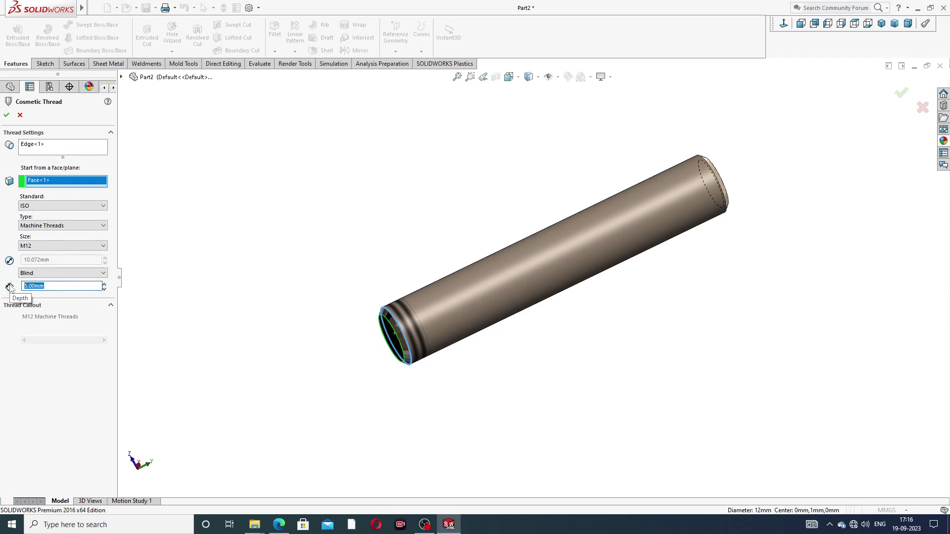
pyautogui.write('14')
pyautogui.press('Return')
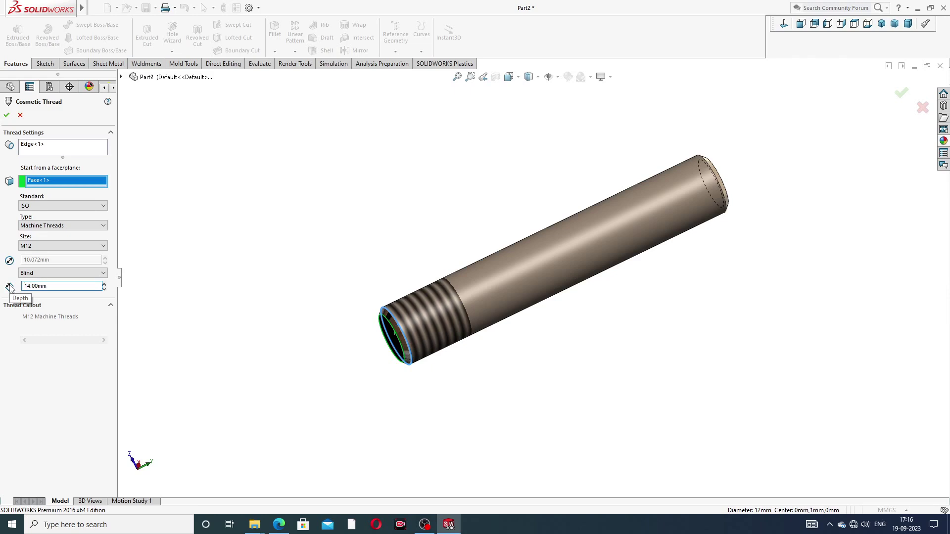
pyautogui.click(6, 115)
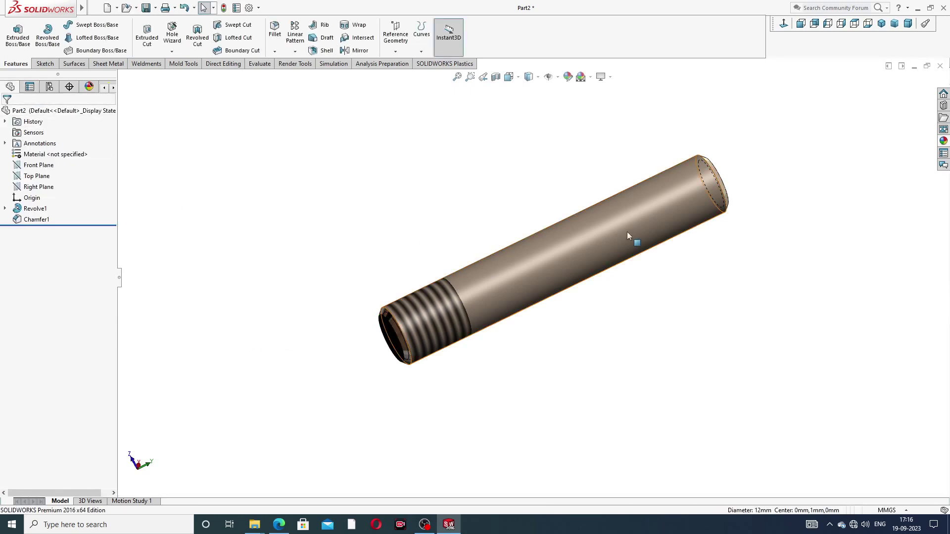
# Step: Reopen the first cosmetic thread's definition under the revolve feature and accept it to refresh its shaded display
pyautogui.scroll(-2, 458, 311)
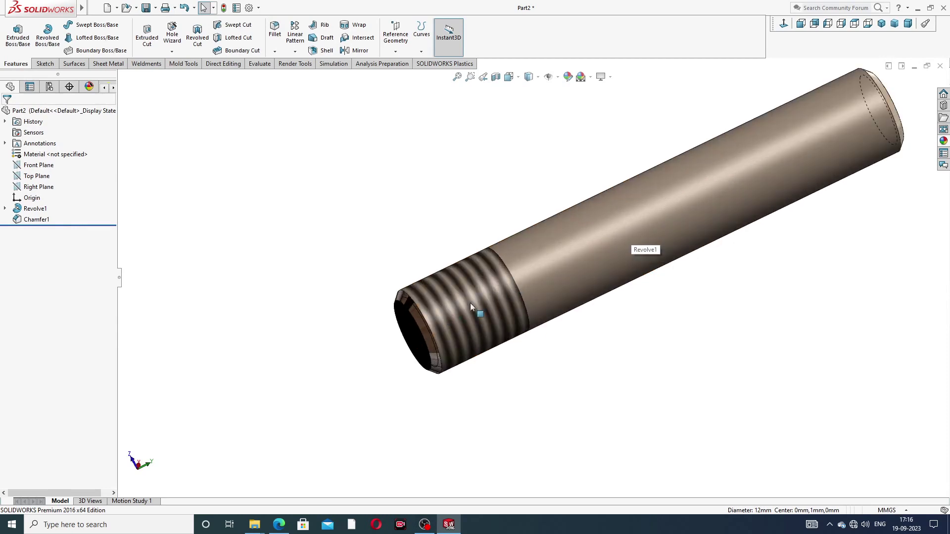
pyautogui.scroll(3, 727, 233)
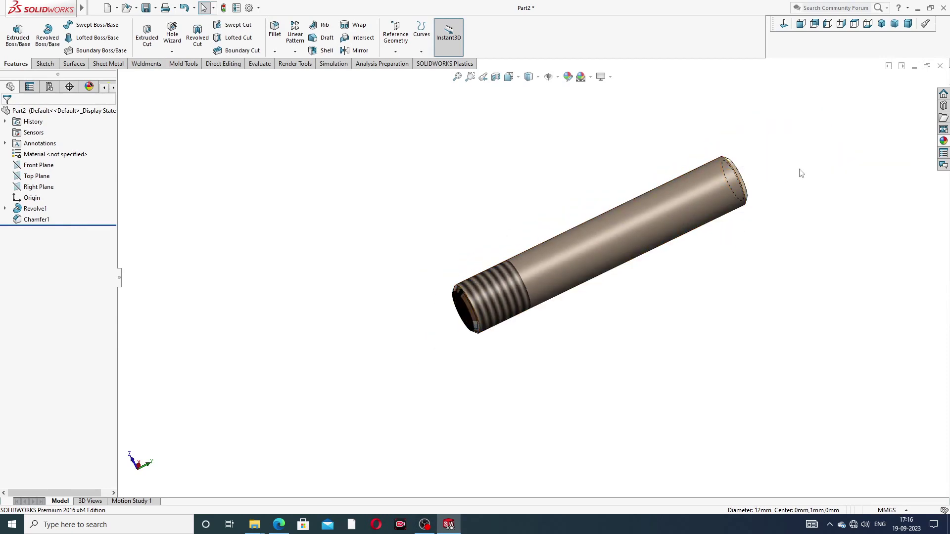
pyautogui.click(5, 208)
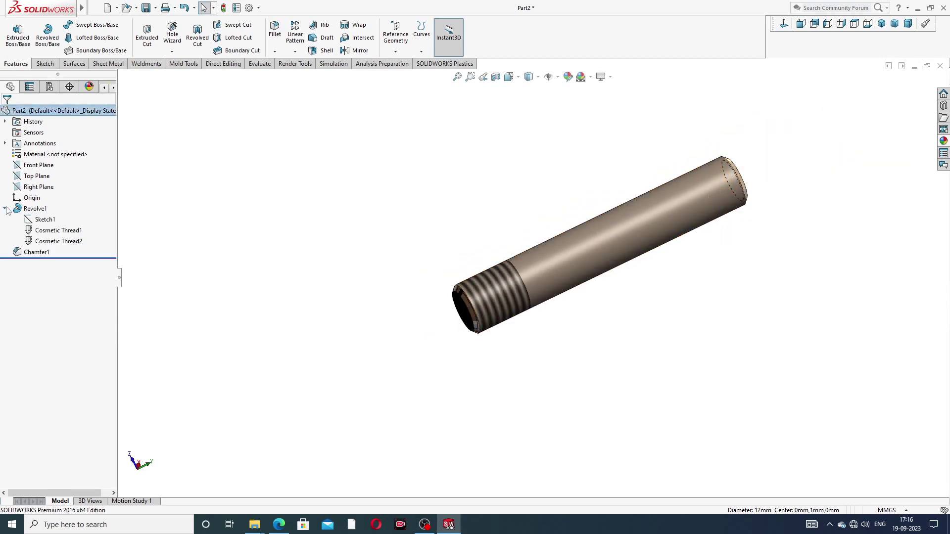
pyautogui.click(53, 231)
pyautogui.click(60, 205)
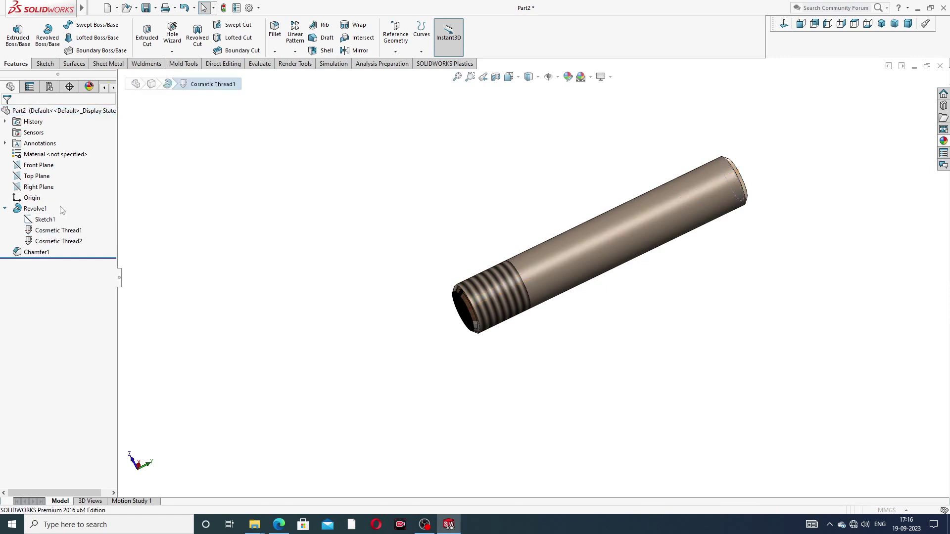
pyautogui.press('Return')
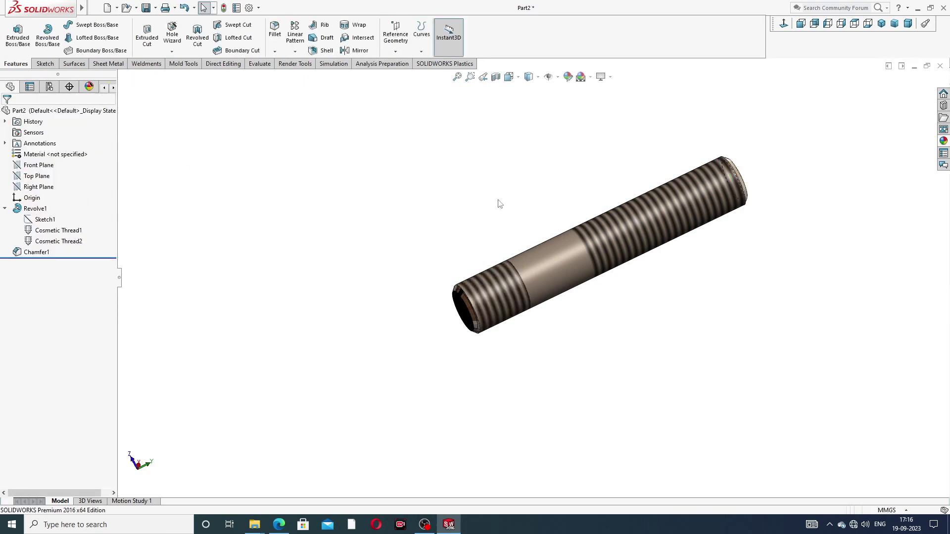
# Step: Inspect the two threaded lengths on the stud and switch to the PART-01 STUD,M12 drawing PDF in Edge to compare them
pyautogui.scroll(-5, 638, 234)
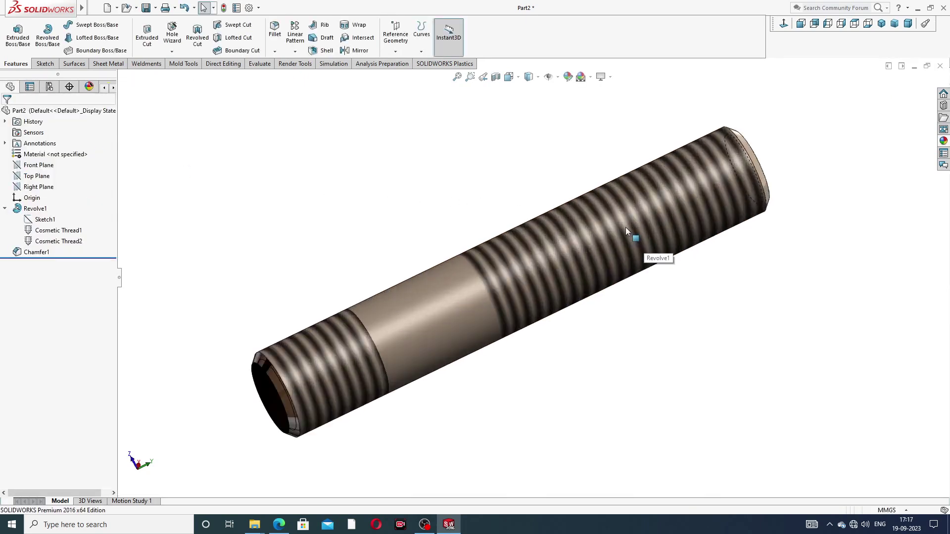
pyautogui.scroll(3, 616, 248)
pyautogui.moveTo(614, 247); pyautogui.dragTo(543, 278, button='middle')
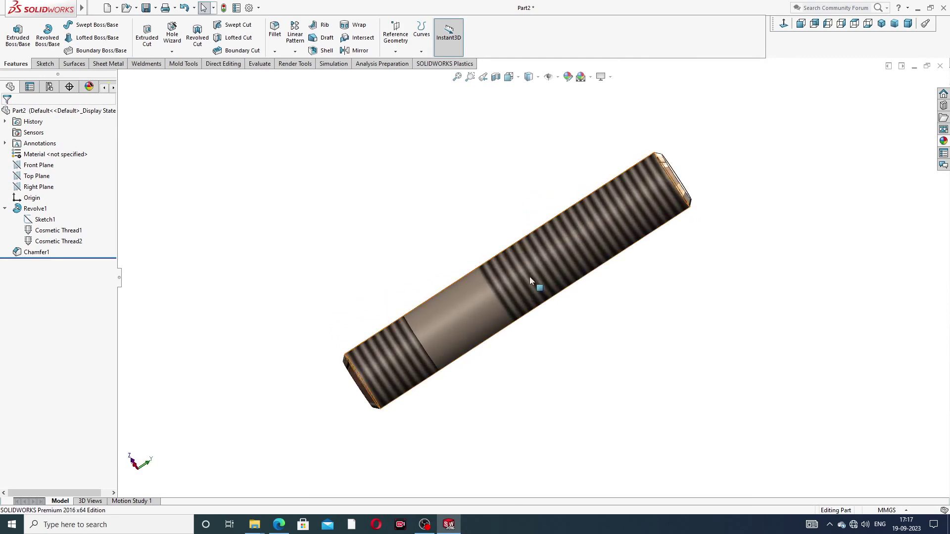
pyautogui.scroll(-2, 516, 288)
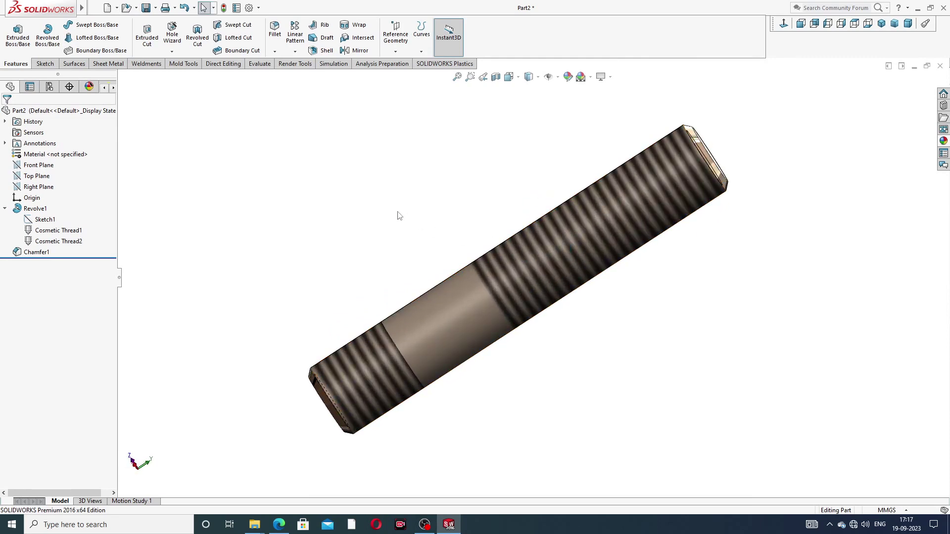
pyautogui.keyDown('ctrl'); pyautogui.moveTo(462, 325); pyautogui.dragTo(481, 314, button='middle'); pyautogui.keyUp('ctrl')
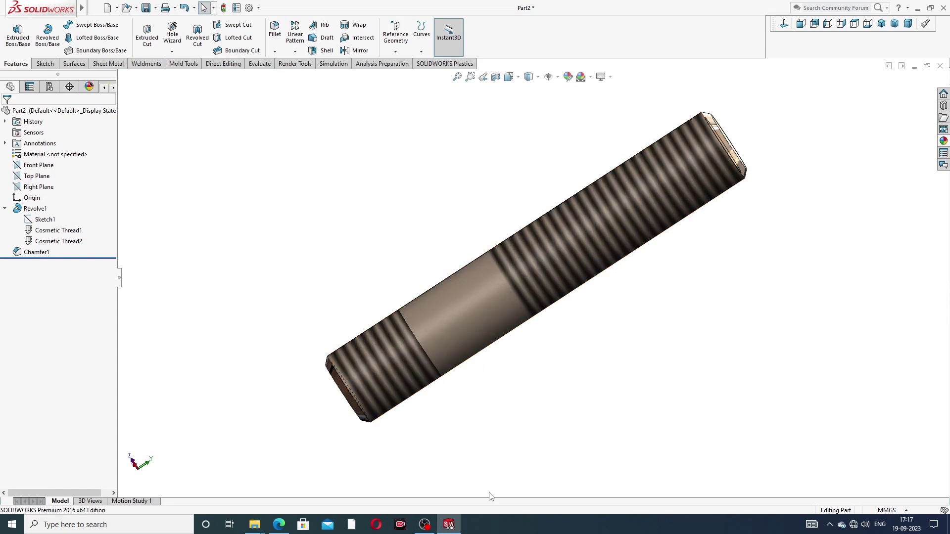
pyautogui.click(279, 524)
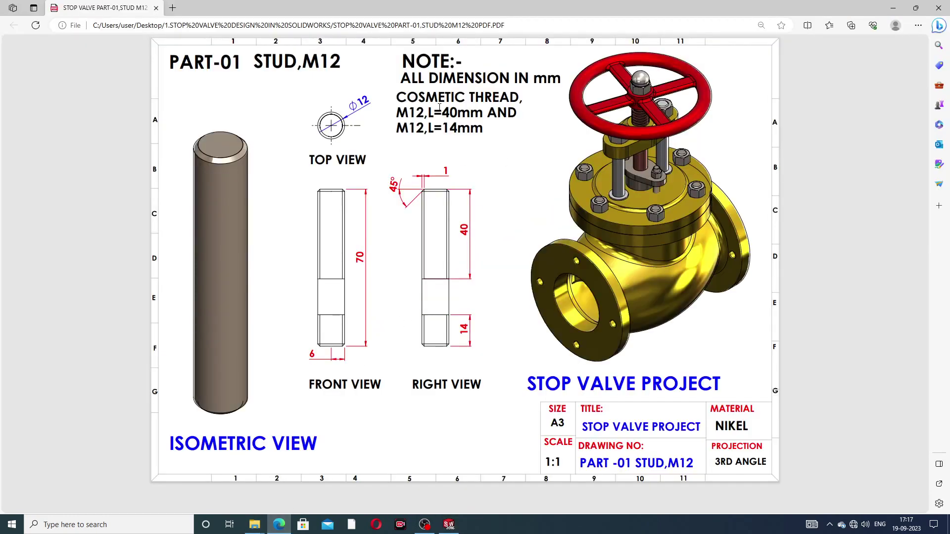
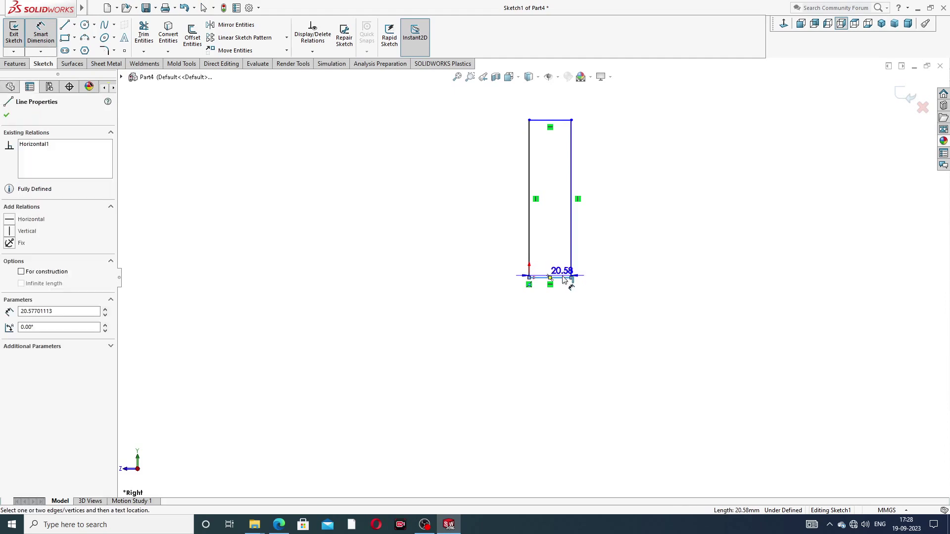
# Step: Dimension the rectangle in the new part's sketch, setting its width to 10 mm and its height to 74 mm
pyautogui.click(556, 303)
pyautogui.write('1')
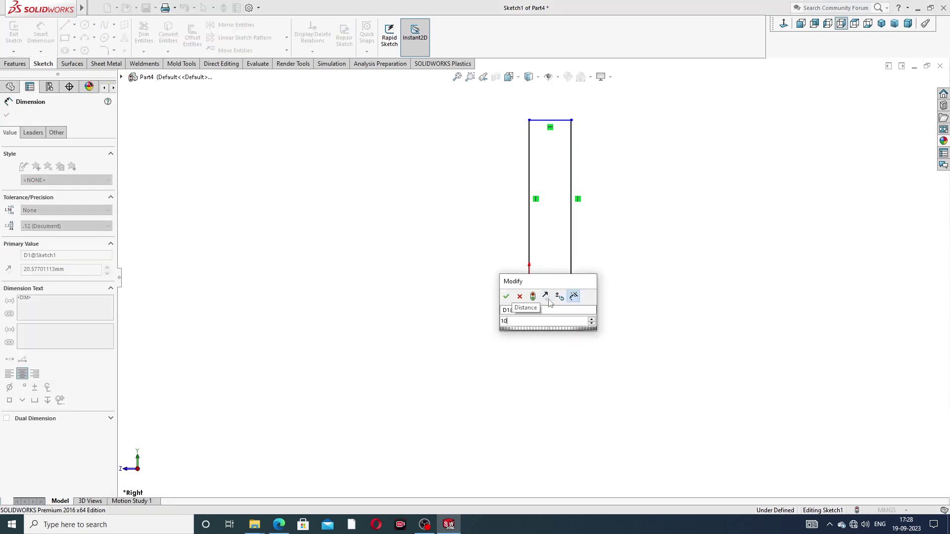
pyautogui.write('0')
pyautogui.press('Return')
pyautogui.click(572, 255)
pyautogui.click(598, 212)
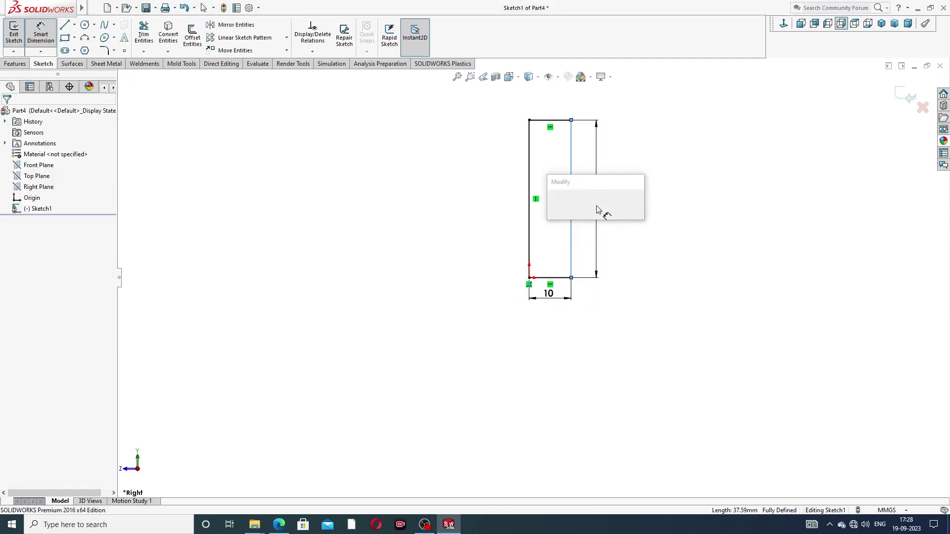
pyautogui.write('74')
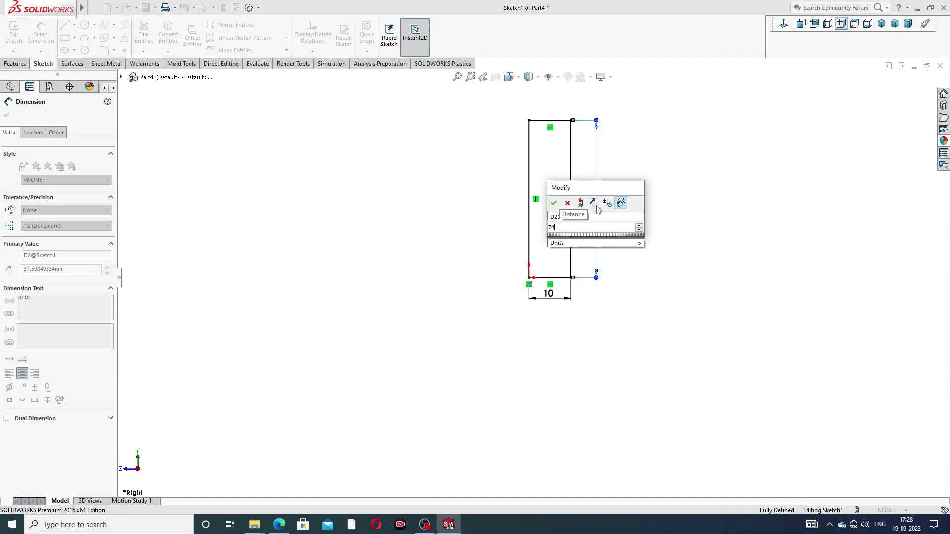
pyautogui.press('Return')
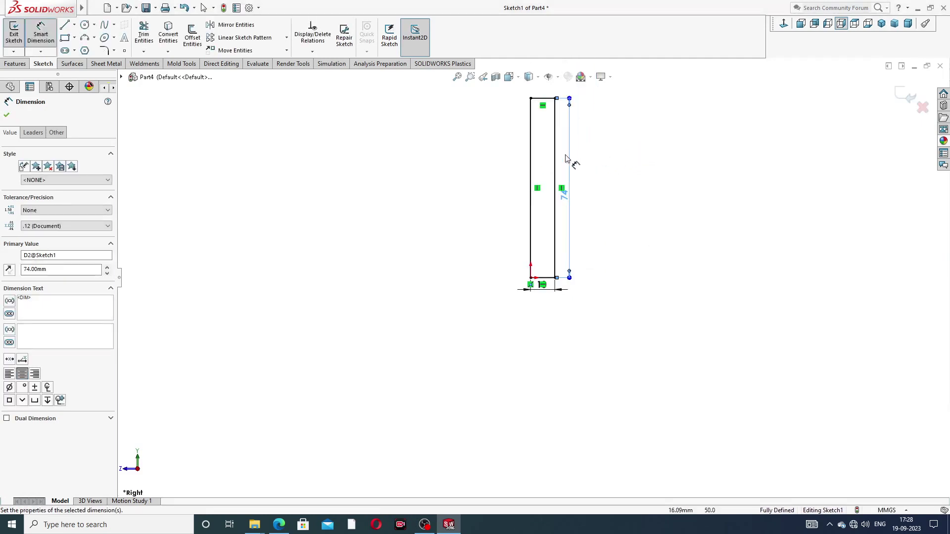
# Step: Finish dimensioning and move the 10 mm and 74 mm dimensions farther away from the rectangle
pyautogui.scroll(2, 543, 124)
pyautogui.scroll(-2, 554, 169)
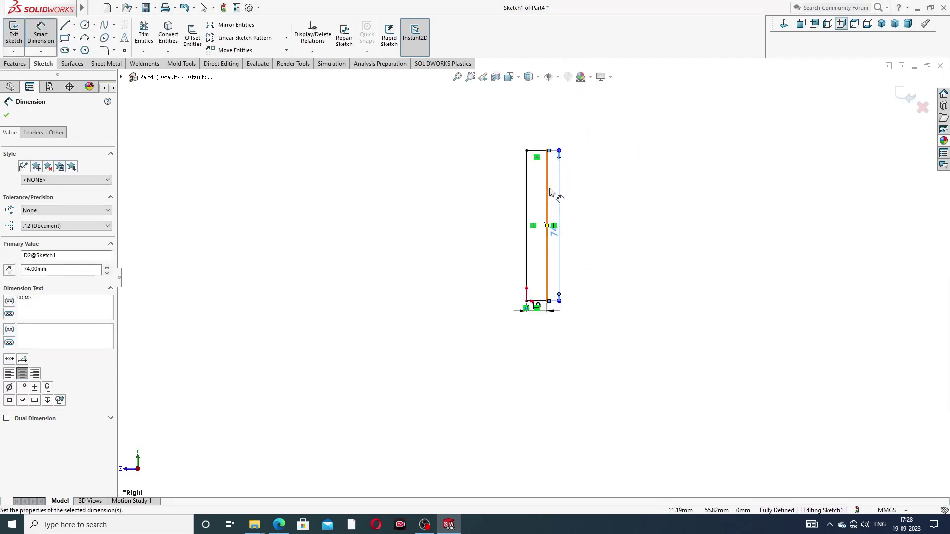
pyautogui.click(647, 157)
pyautogui.rightClick(647, 157)
pyautogui.click(667, 148)
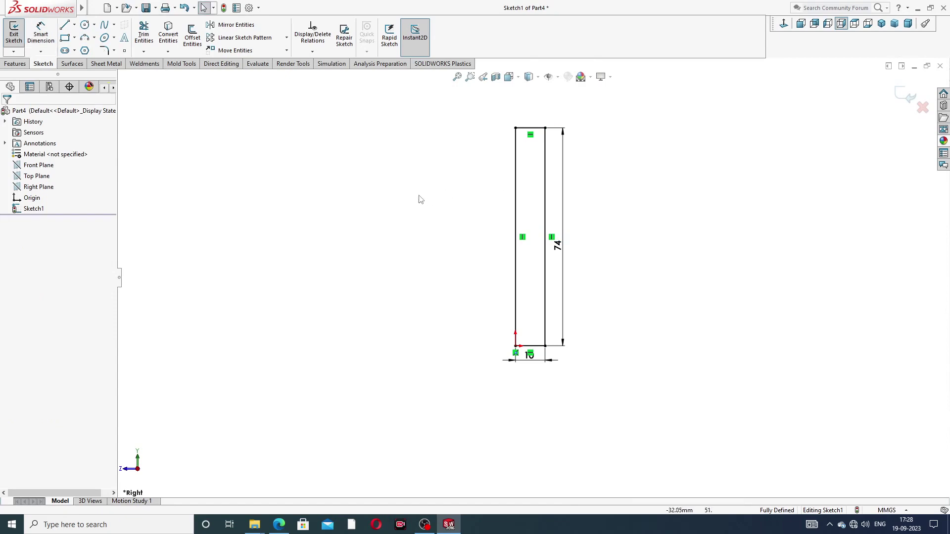
pyautogui.moveTo(530, 357); pyautogui.dragTo(531, 371)
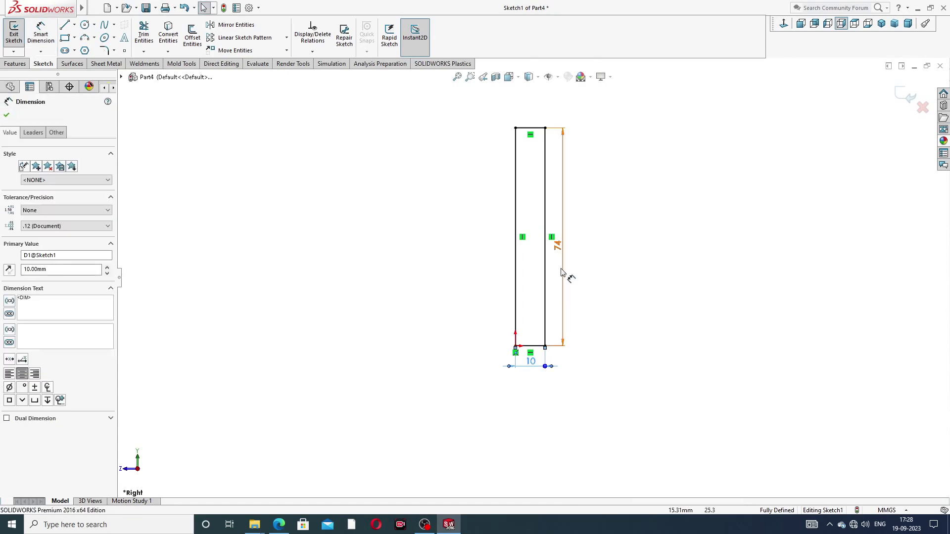
pyautogui.moveTo(558, 247)
pyautogui.mouseDown()
pyautogui.moveTo(568, 255)
pyautogui.moveTo(575, 242)
pyautogui.mouseUp()
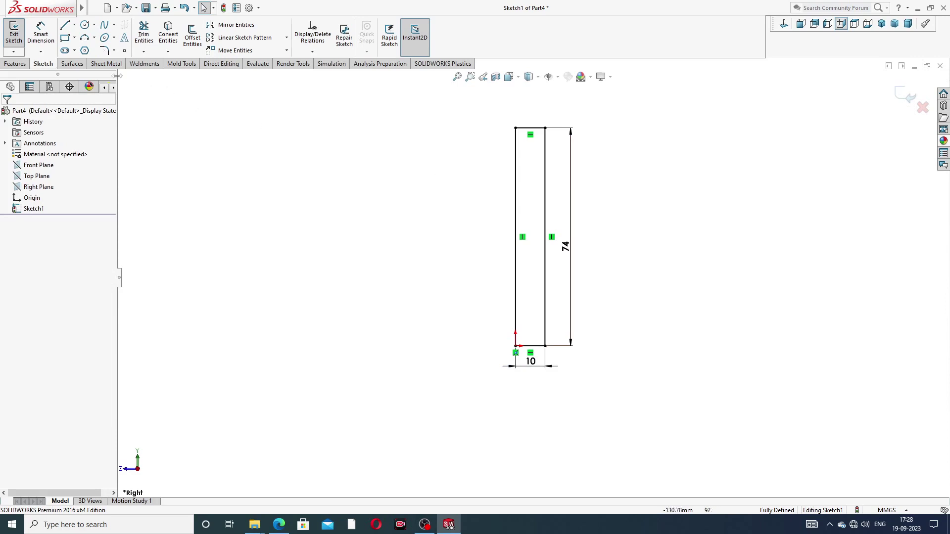
# Step: Revolve the rectangle 360 degrees about its vertical edge through the origin to create a solid cylinder
pyautogui.click(20, 64)
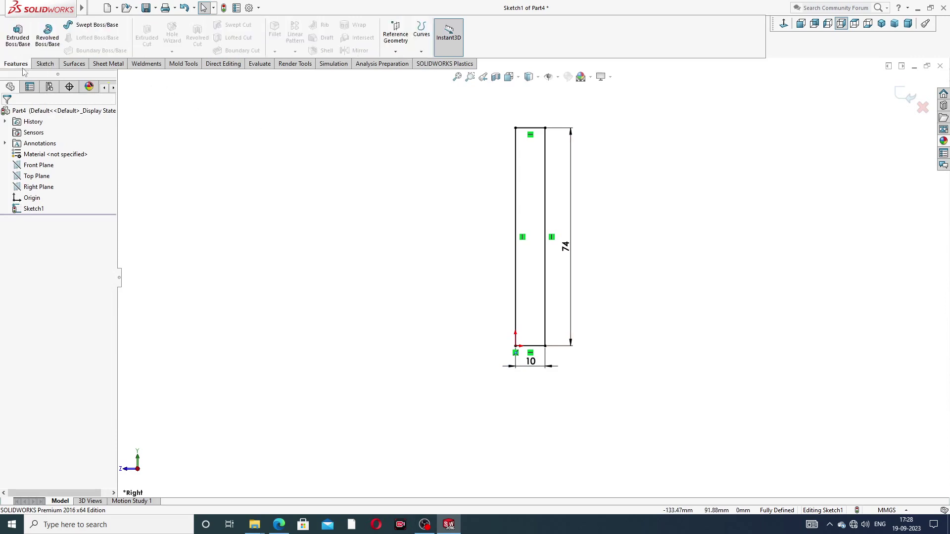
pyautogui.click(48, 35)
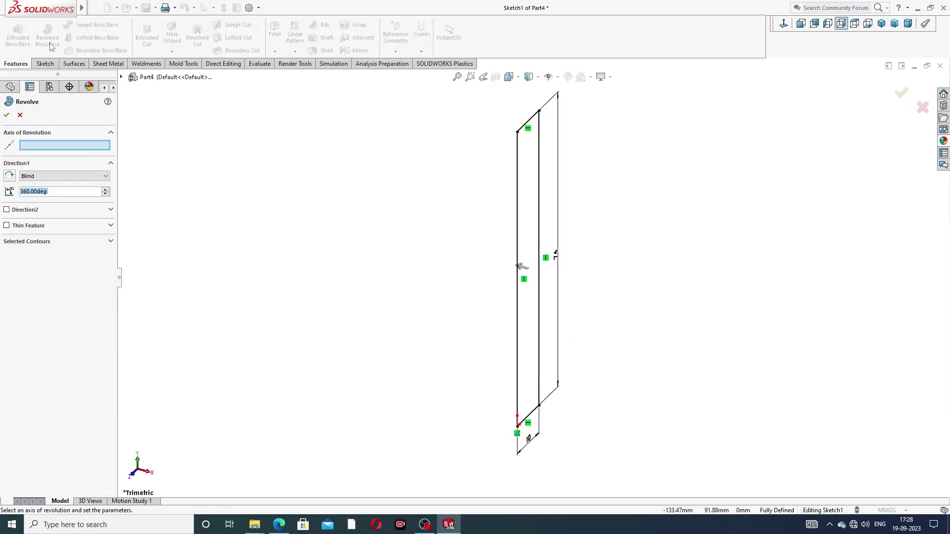
pyautogui.click(518, 216)
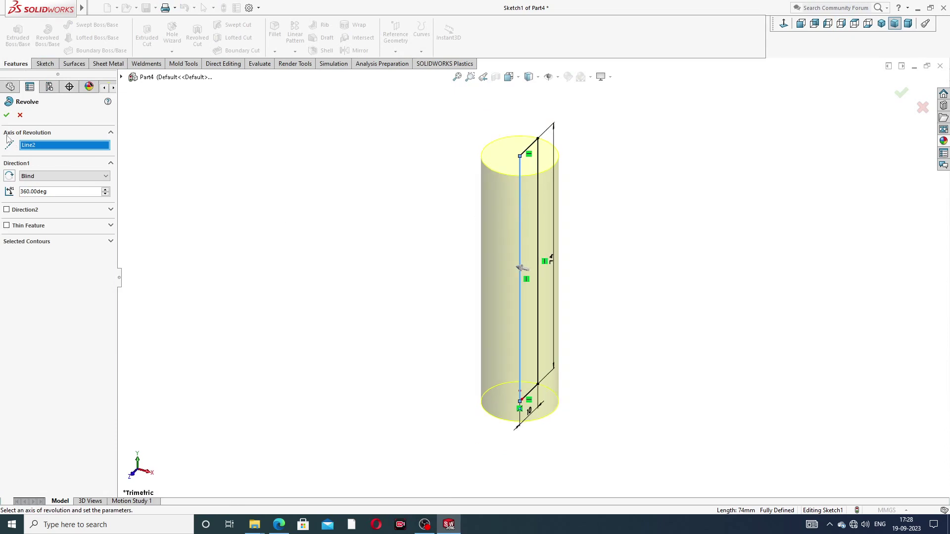
pyautogui.click(7, 115)
pyautogui.click(405, 168)
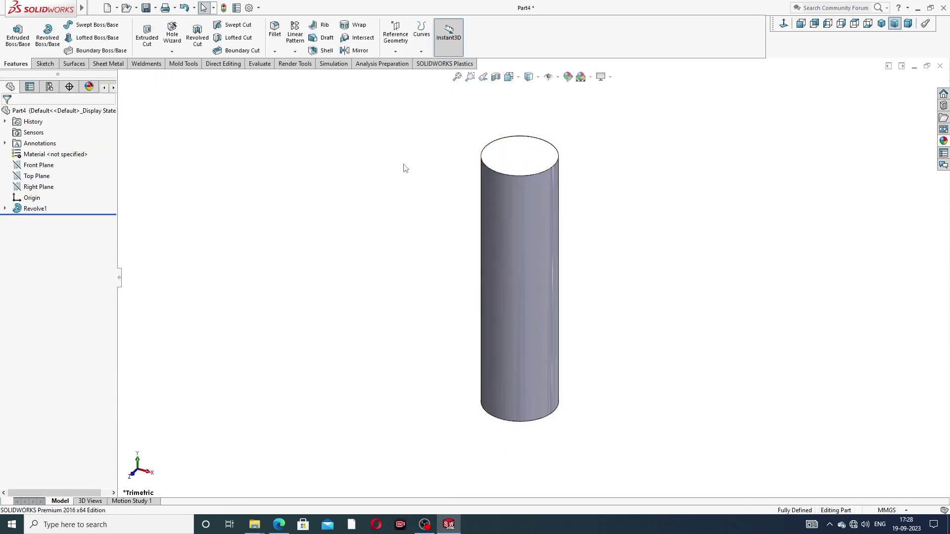
# Step: Chamfer the circular edges at both ends of the cylinder with a 2 mm distance at 45 degrees
pyautogui.click(275, 52)
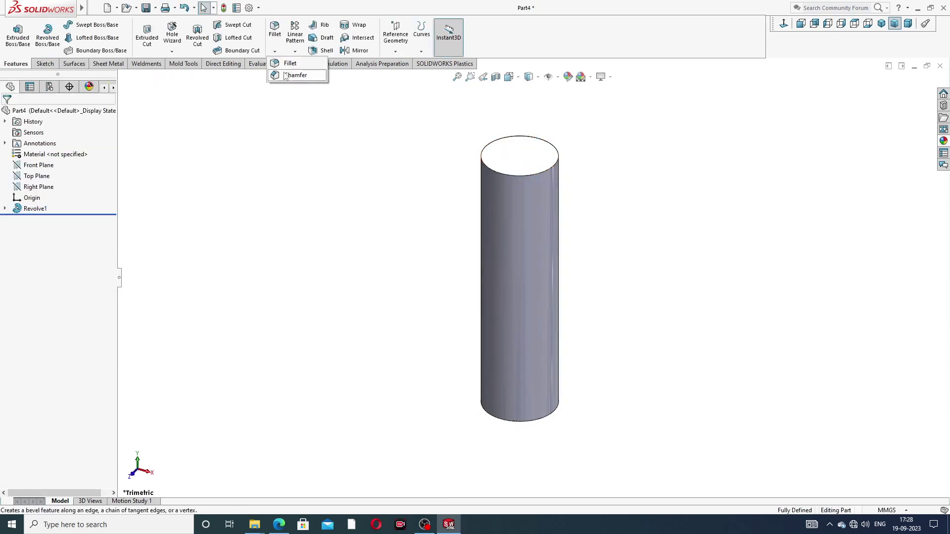
pyautogui.click(289, 77)
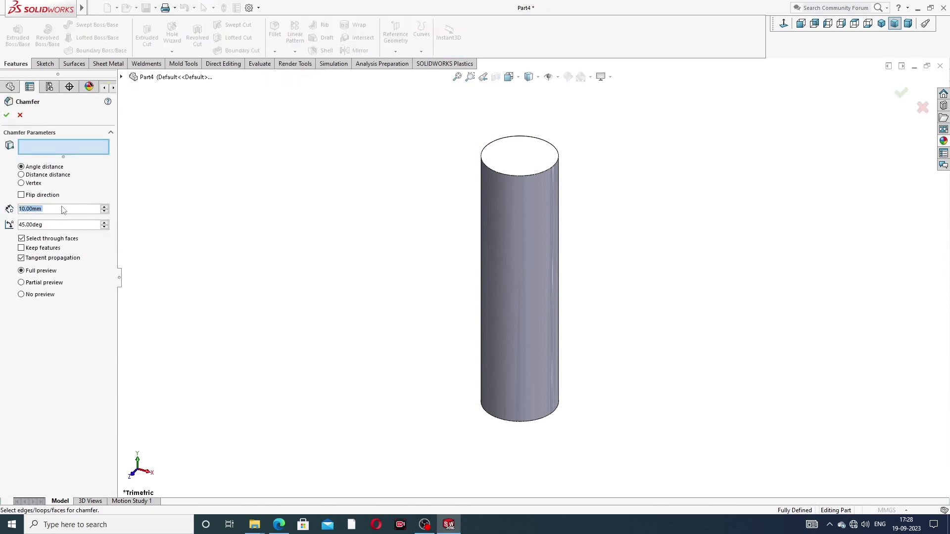
pyautogui.write('2')
pyautogui.press('Return')
pyautogui.click(521, 175)
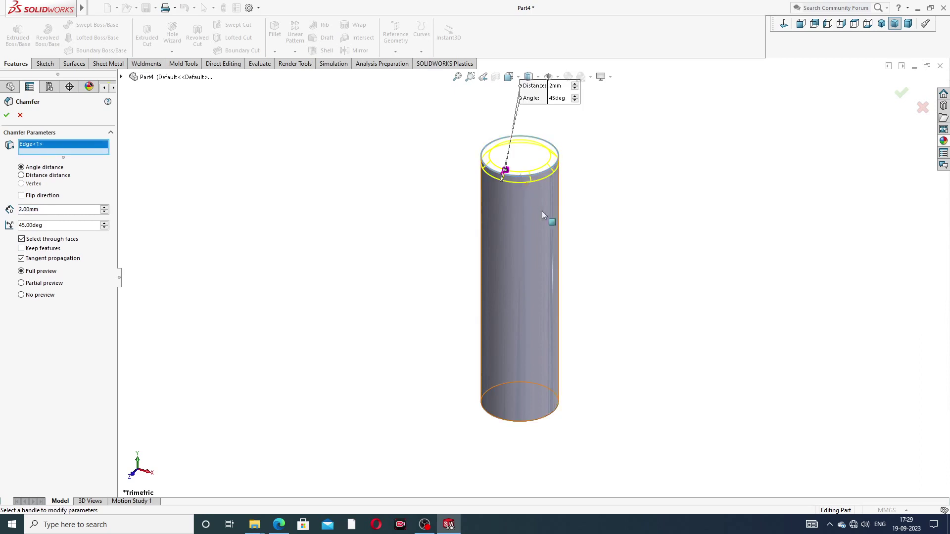
pyautogui.click(544, 419)
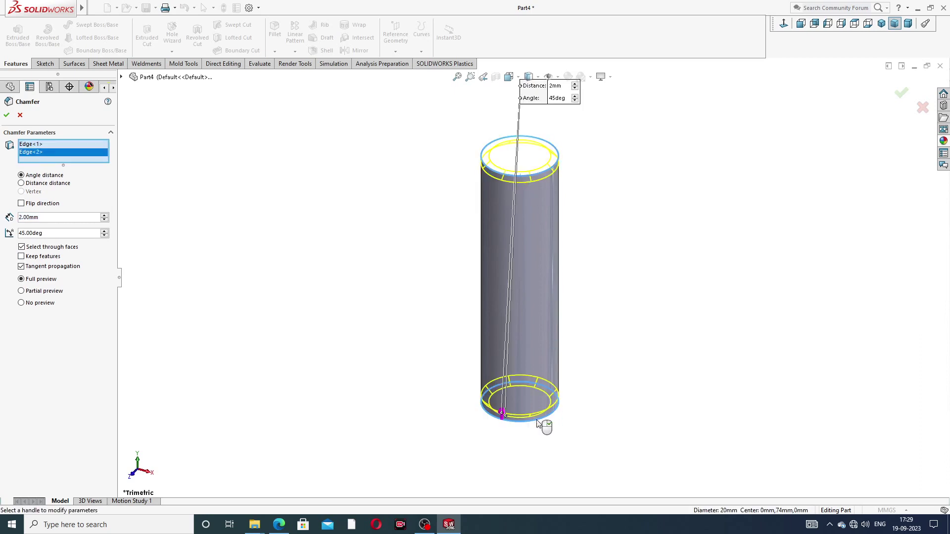
pyautogui.click(6, 115)
pyautogui.click(596, 165)
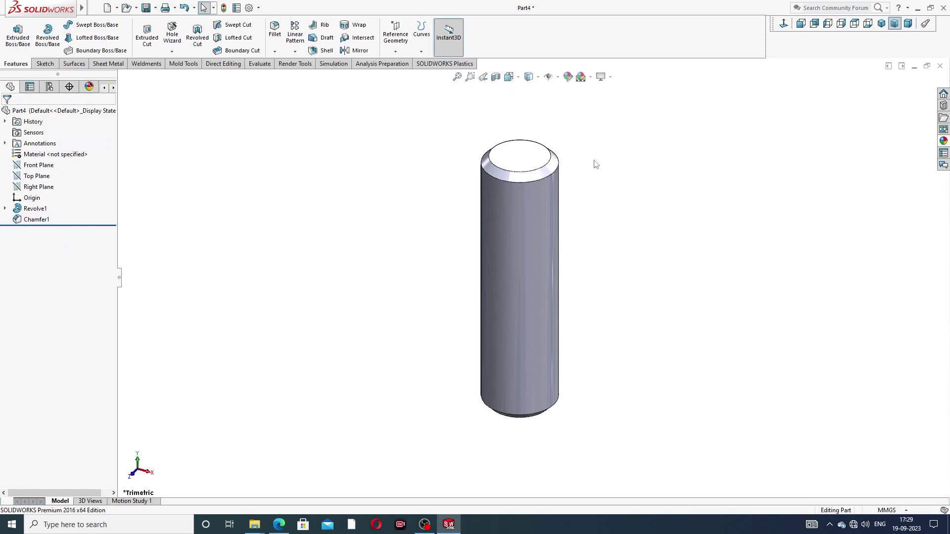
# Step: Apply the polished nickel appearance to the chamfered cylinder
pyautogui.press('z')
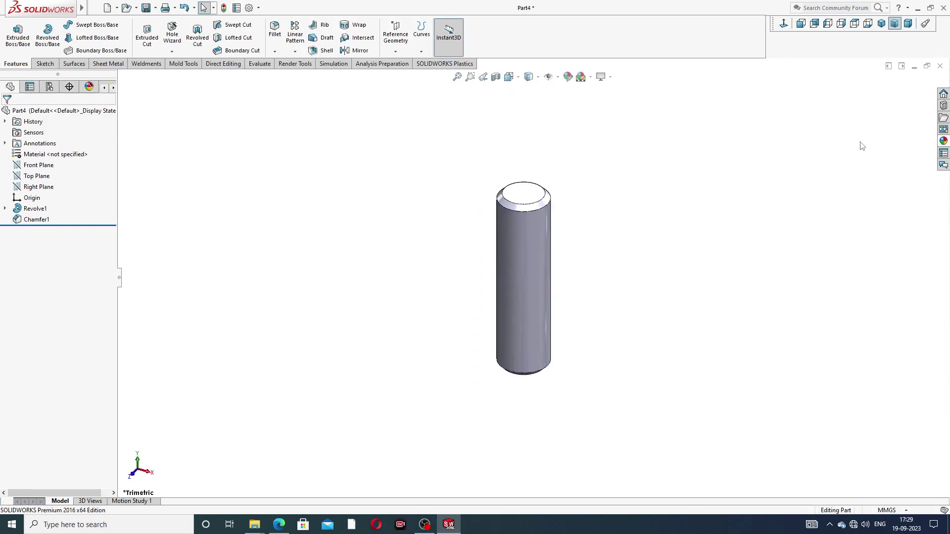
pyautogui.click(944, 141)
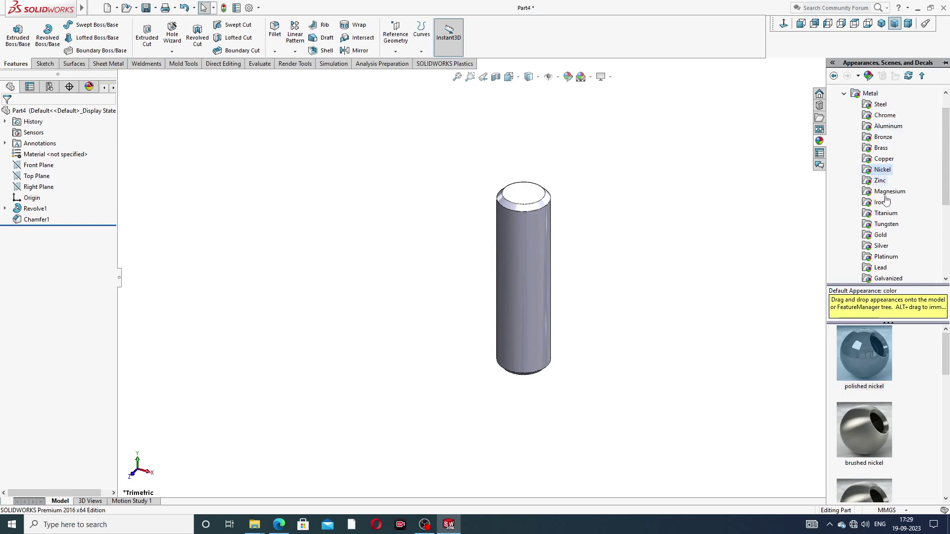
pyautogui.doubleClick(869, 353)
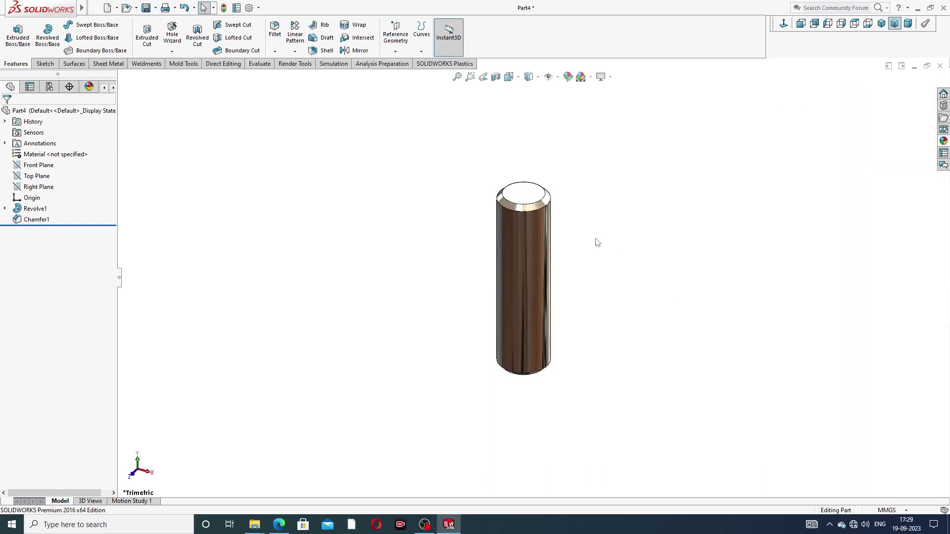
# Step: Examine the cylinder's metallic finish and its chamfered ends from several angles
pyautogui.moveTo(598, 243); pyautogui.dragTo(517, 301, button='middle')
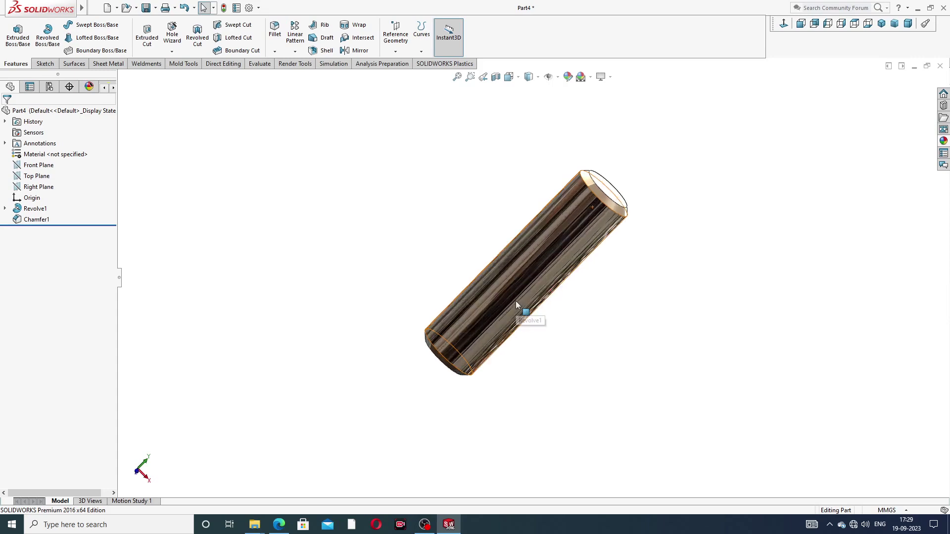
pyautogui.scroll(-2, 516, 301)
pyautogui.moveTo(616, 199)
pyautogui.mouseDown(button='middle')
pyautogui.moveTo(638, 136)
pyautogui.moveTo(582, 228)
pyautogui.moveTo(532, 149)
pyautogui.moveTo(545, 208)
pyautogui.moveTo(528, 165)
pyautogui.moveTo(604, 190)
pyautogui.moveTo(596, 151)
pyautogui.moveTo(574, 197)
pyautogui.mouseUp(button='middle')
pyautogui.scroll(-1, 582, 229)
pyautogui.scroll(2, 581, 230)
pyautogui.scroll(-1, 542, 257)
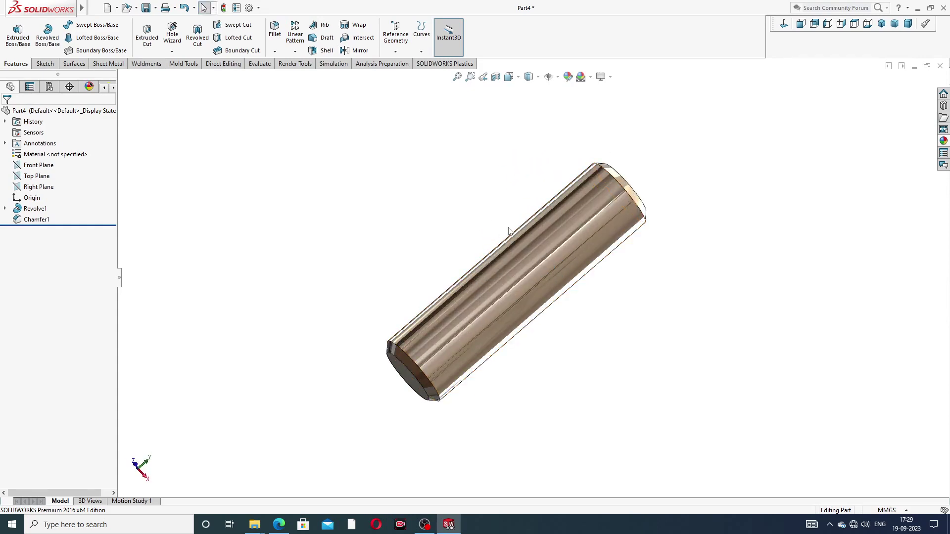
pyautogui.scroll(1, 546, 258)
pyautogui.moveTo(553, 263); pyautogui.dragTo(478, 266, button='middle')
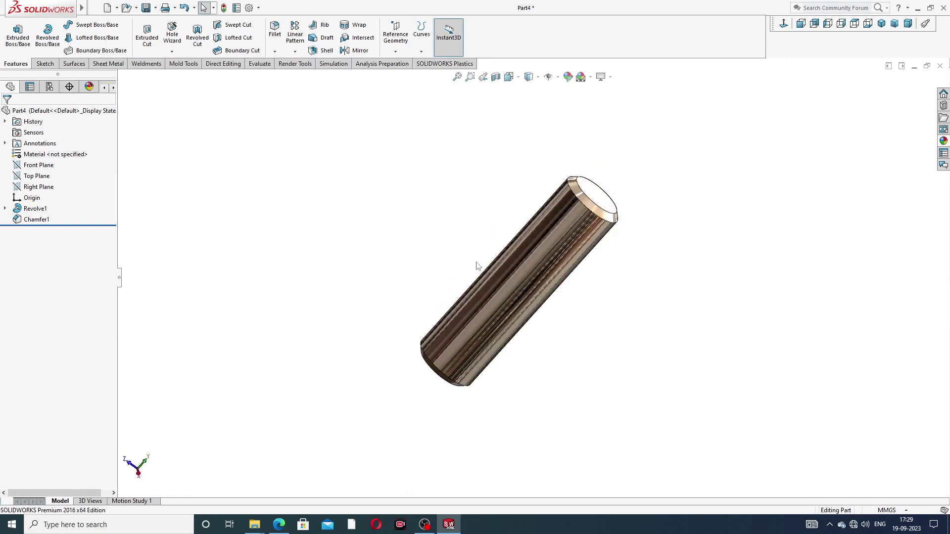
pyautogui.scroll(-1, 323, 213)
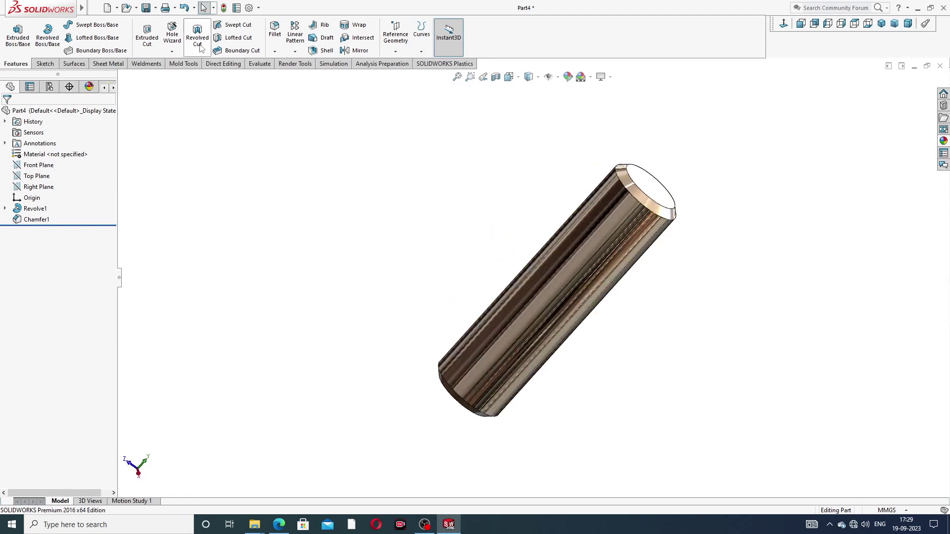
pyautogui.moveTo(40, 3)
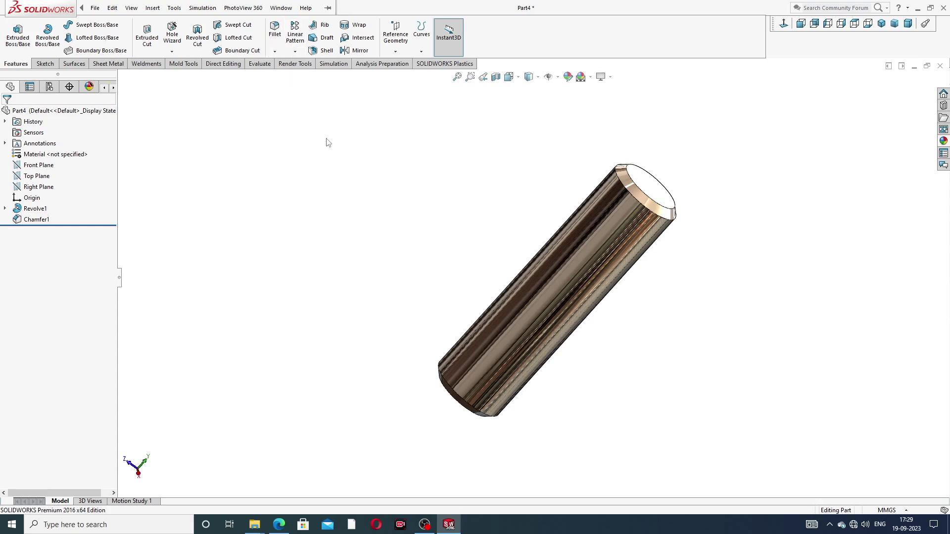
pyautogui.click(305, 7)
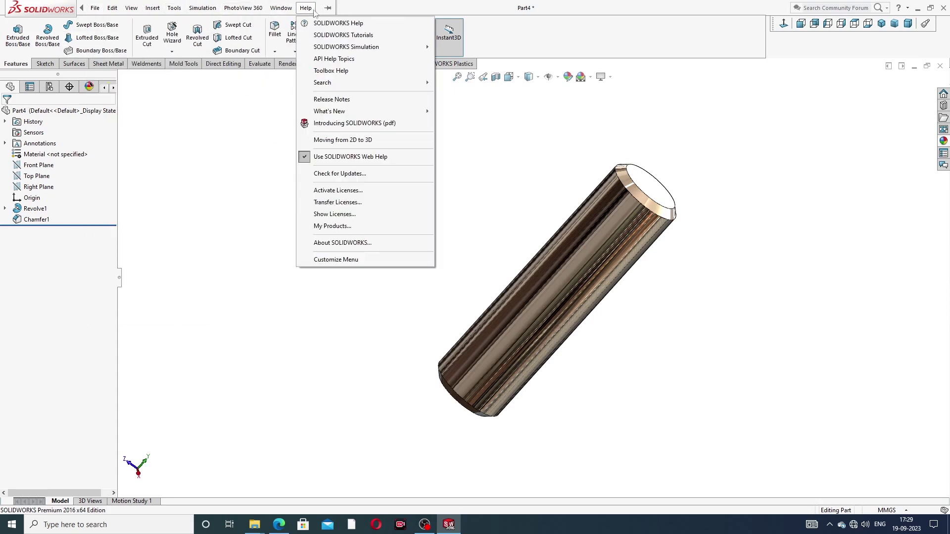
pyautogui.click(232, 133)
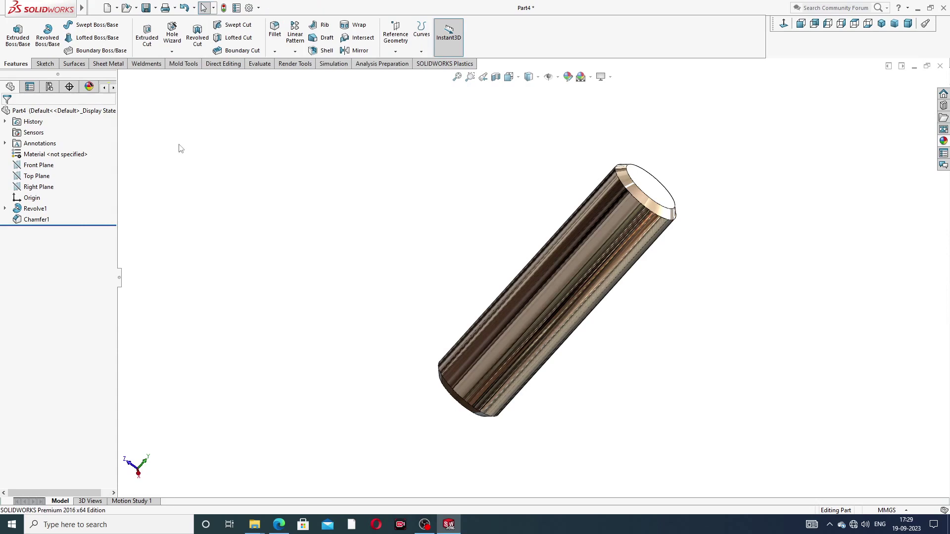
# Step: Enable shaded cosmetic threads in the part's detailing document properties
pyautogui.click(248, 7)
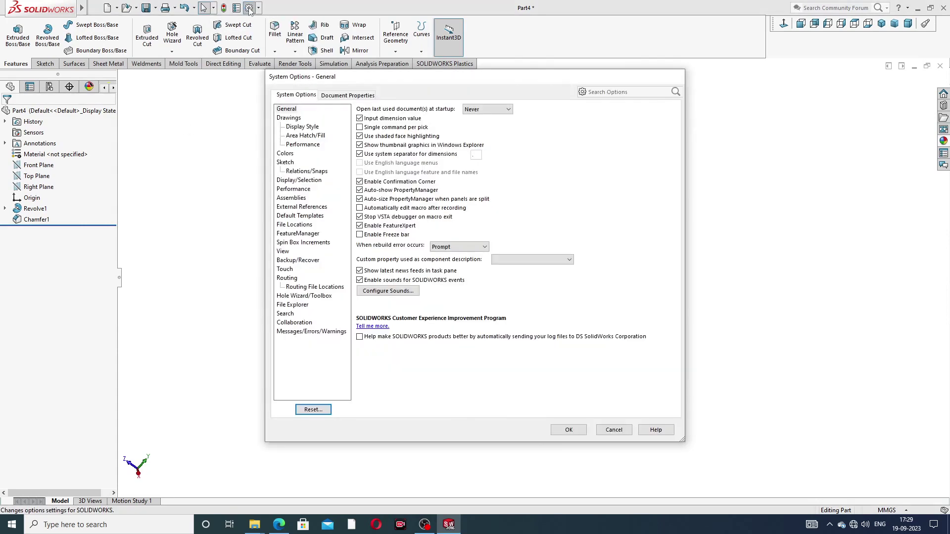
pyautogui.click(340, 97)
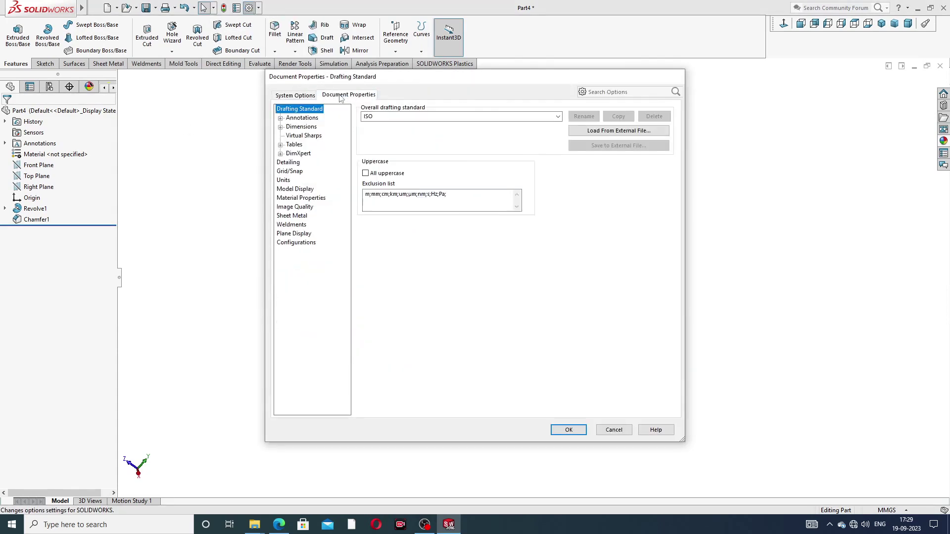
pyautogui.click(289, 163)
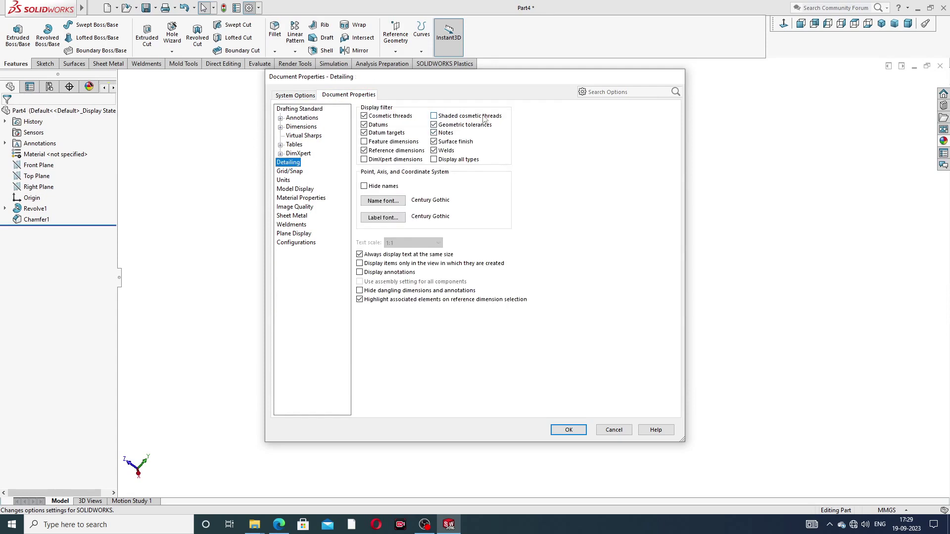
pyautogui.click(435, 117)
pyautogui.click(565, 430)
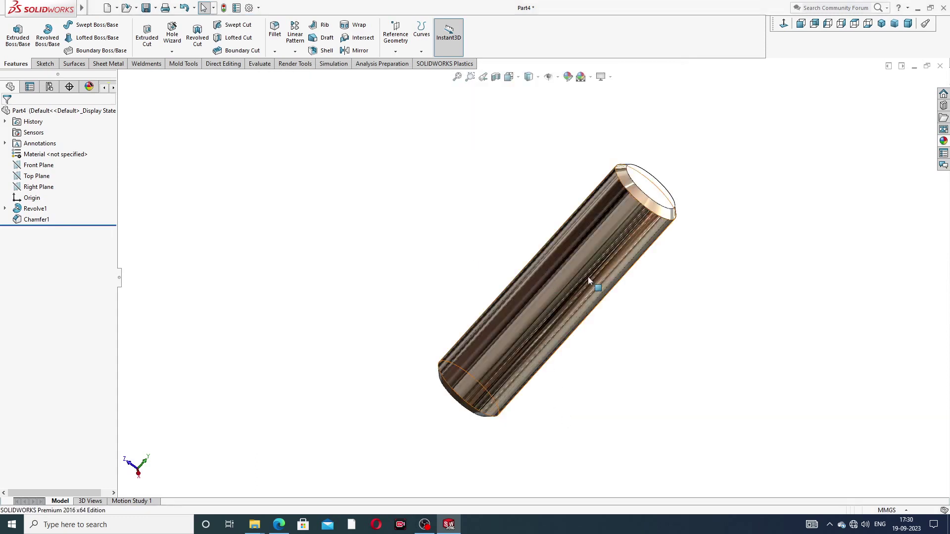
# Step: Begin a cosmetic thread on the outer chamfer edge at the cylinder's upper end, starting from that end's flat face
pyautogui.scroll(-2, 587, 280)
pyautogui.moveTo(79, 12)
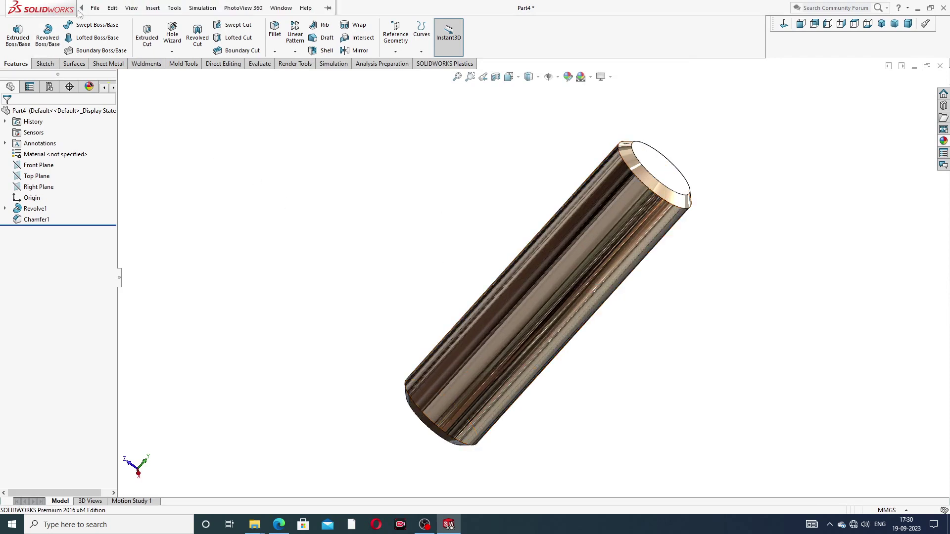
pyautogui.click(131, 8)
pyautogui.moveTo(154, 7)
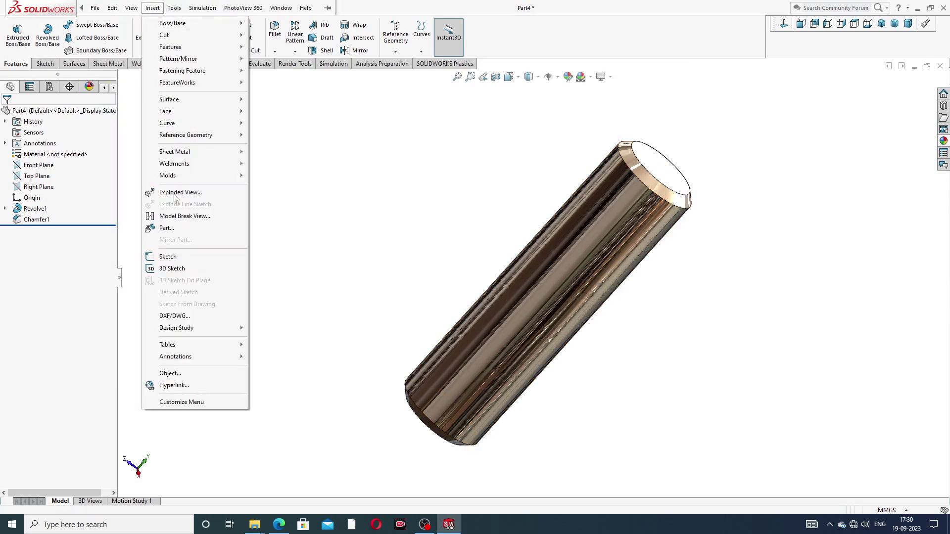
pyautogui.moveTo(192, 357)
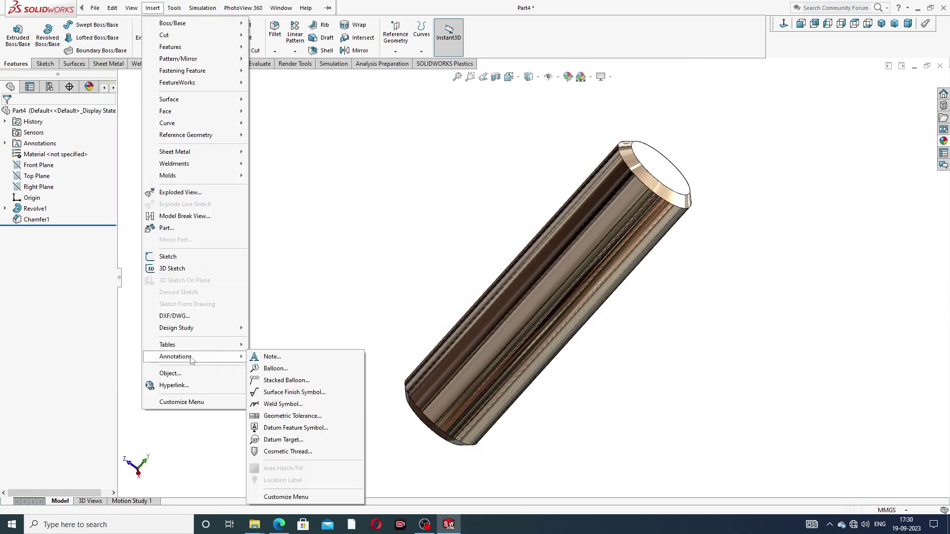
pyautogui.click(287, 452)
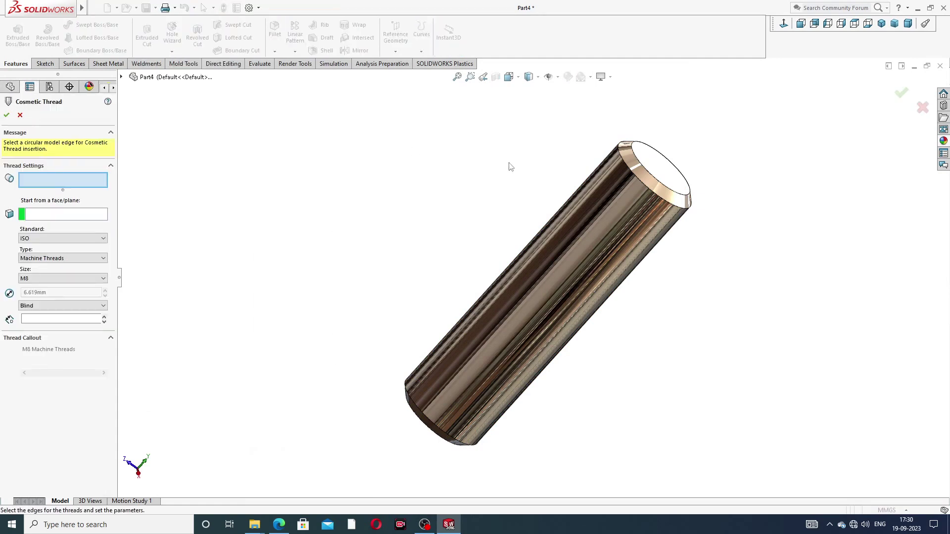
pyautogui.moveTo(589, 187); pyautogui.dragTo(593, 169, button='middle')
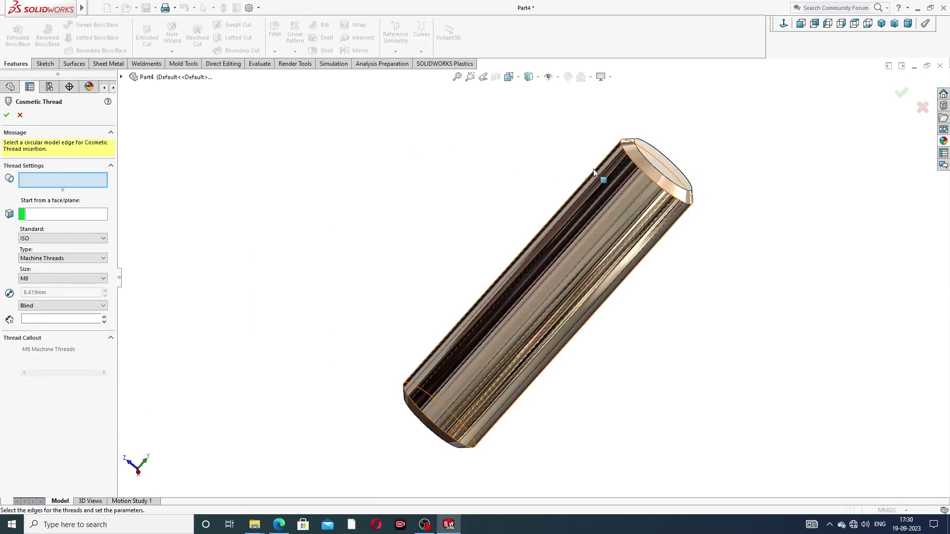
pyautogui.click(641, 168)
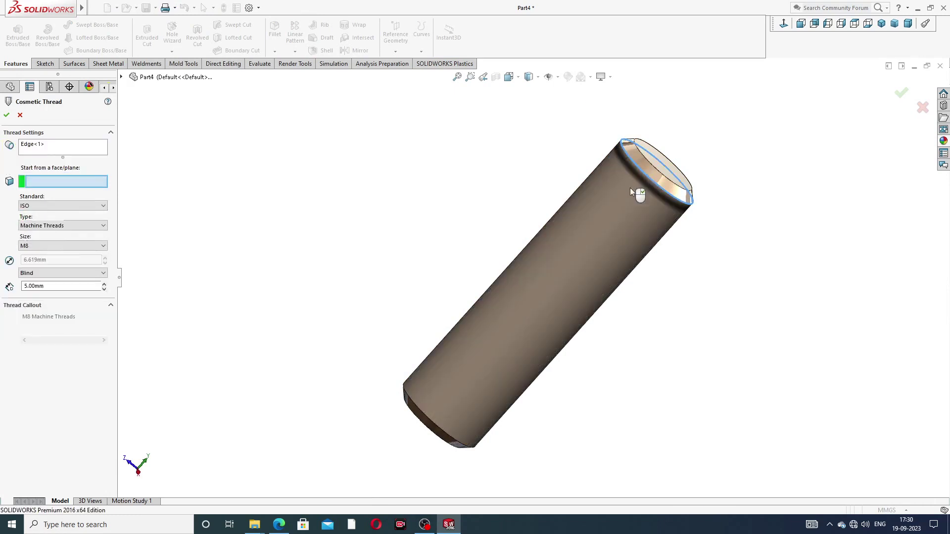
pyautogui.click(660, 163)
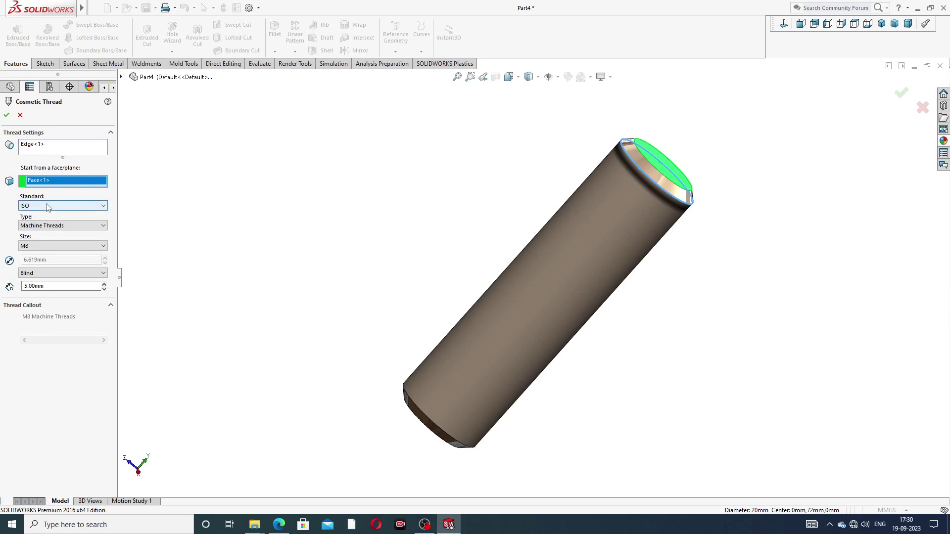
# Step: Set the upper end's cosmetic thread to size M20 with a blind depth of 24 mm and create it
pyautogui.click(53, 247)
pyautogui.click(43, 340)
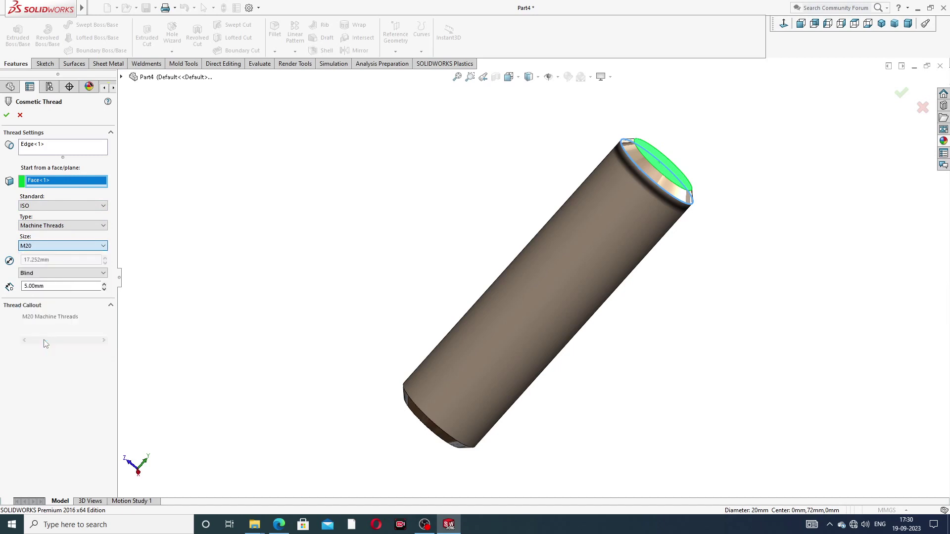
pyautogui.doubleClick(52, 286)
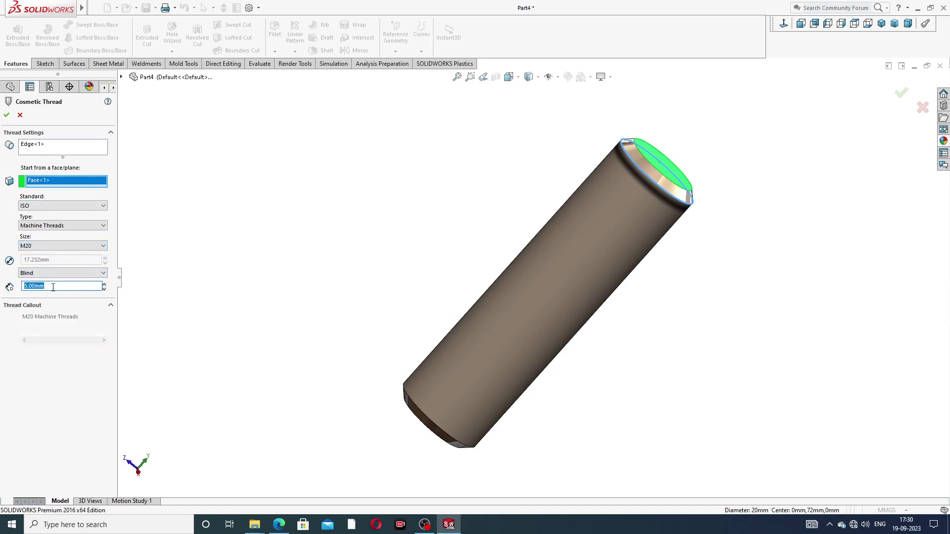
pyautogui.write('24')
pyautogui.press('Return')
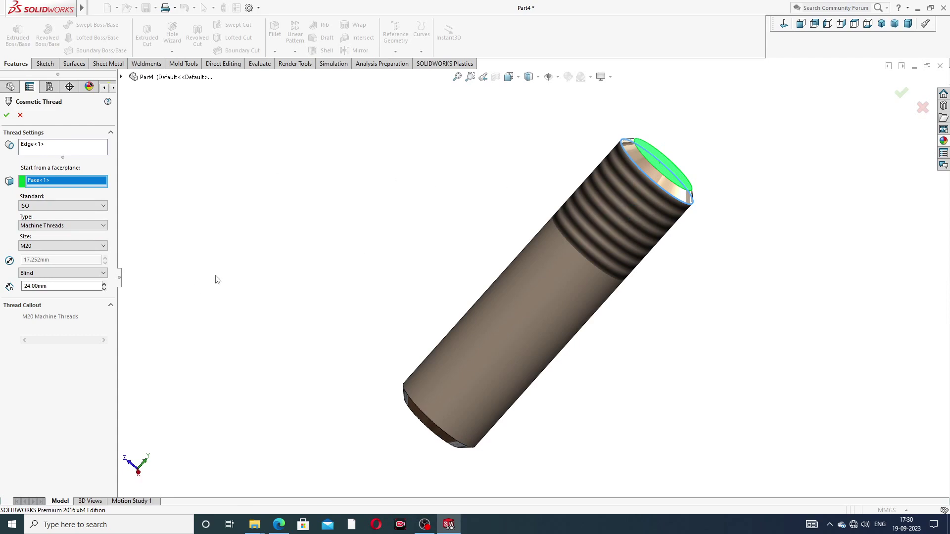
pyautogui.click(7, 114)
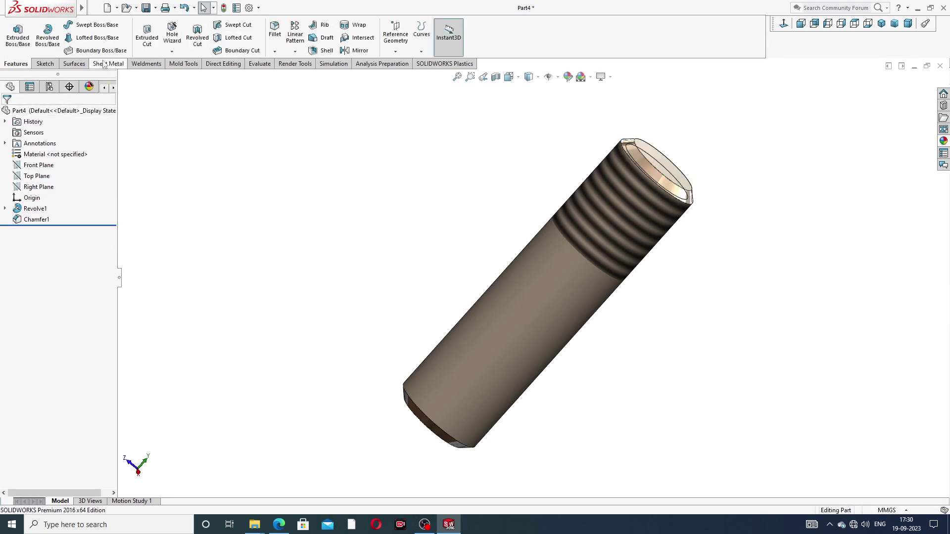
# Step: Begin a second cosmetic thread on the outer chamfer edge at the cylinder's lower end, starting from that end's flat face
pyautogui.moveTo(86, 9)
pyautogui.click(152, 8)
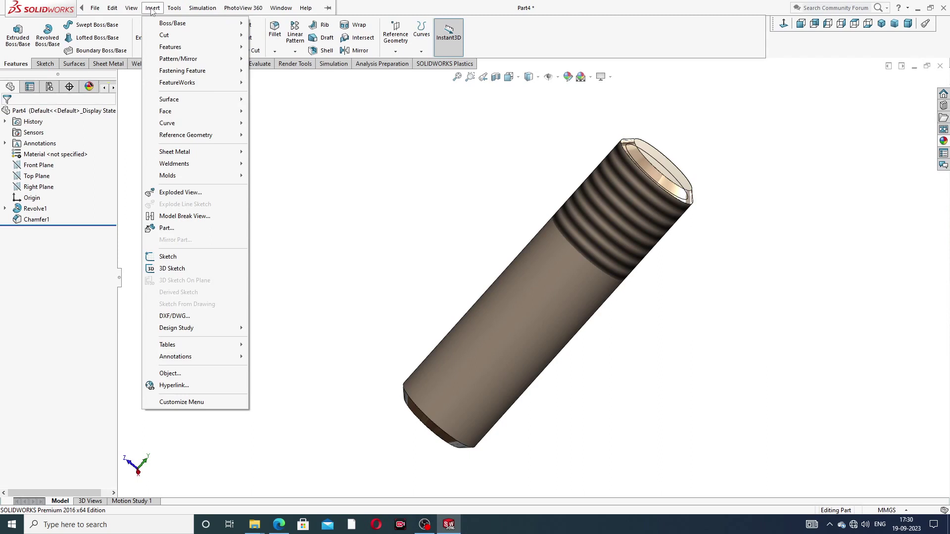
pyautogui.moveTo(181, 359)
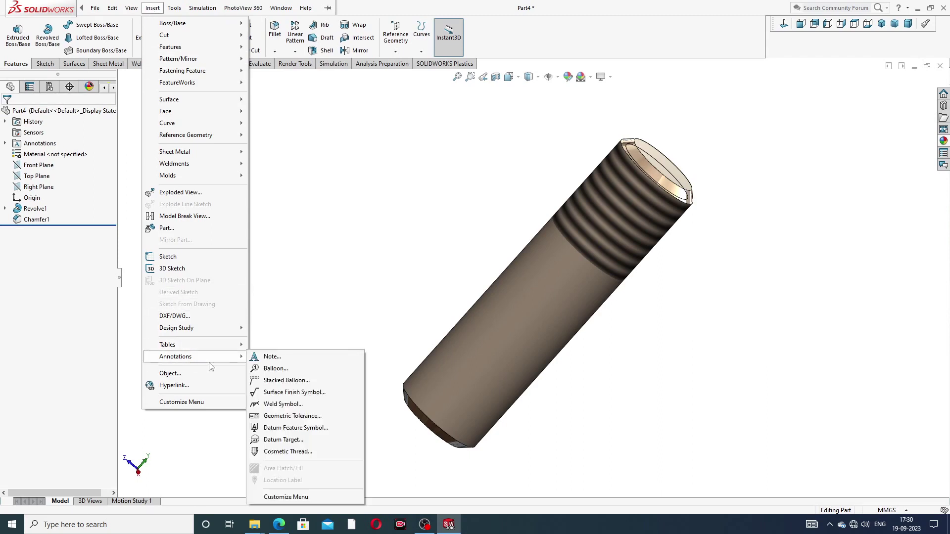
pyautogui.click(292, 452)
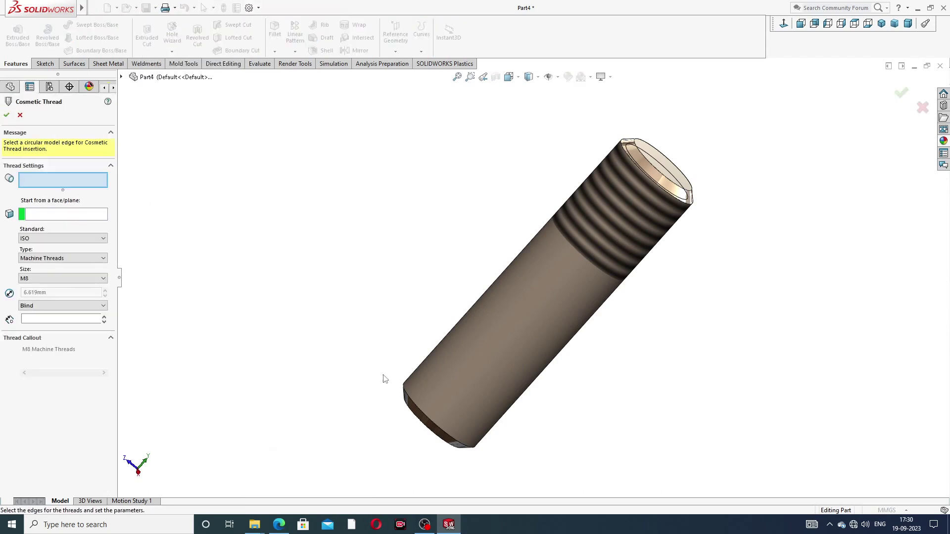
pyautogui.click(416, 407)
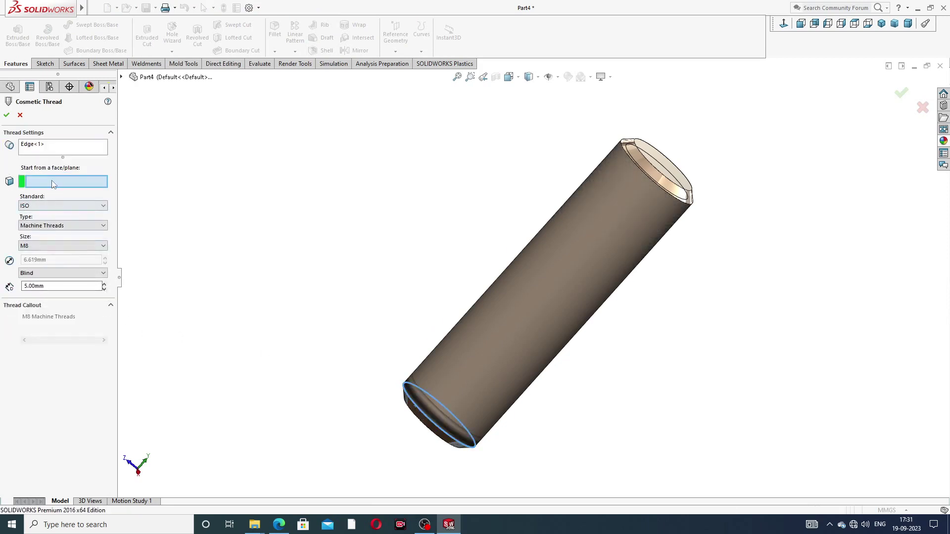
pyautogui.moveTo(424, 453); pyautogui.dragTo(434, 420, button='middle')
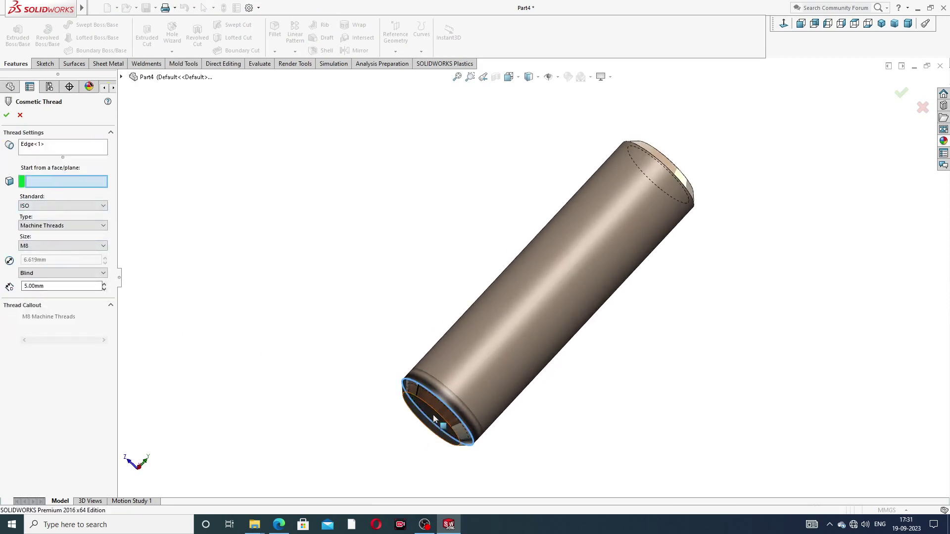
pyautogui.click(434, 420)
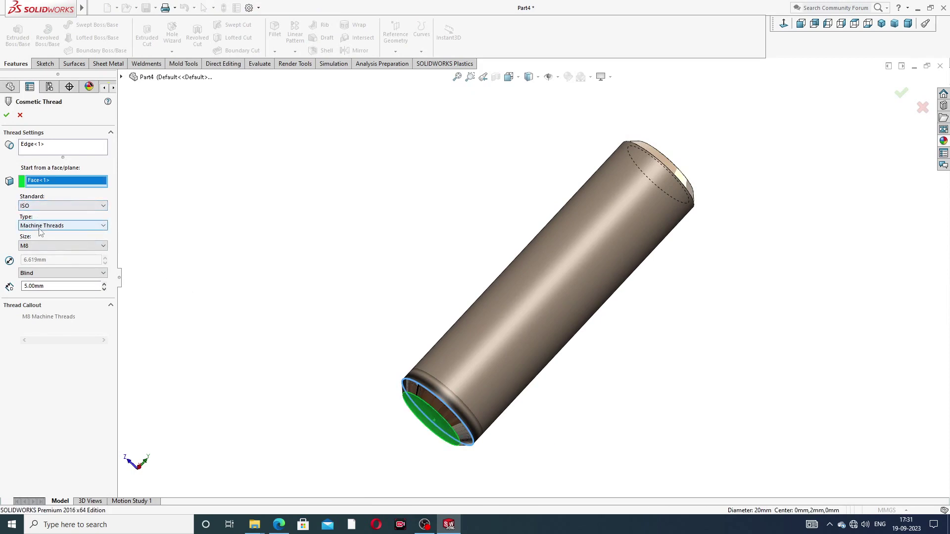
# Step: Set the lower end's cosmetic thread to size M20 with a blind depth of 24 mm and create it
pyautogui.click(69, 246)
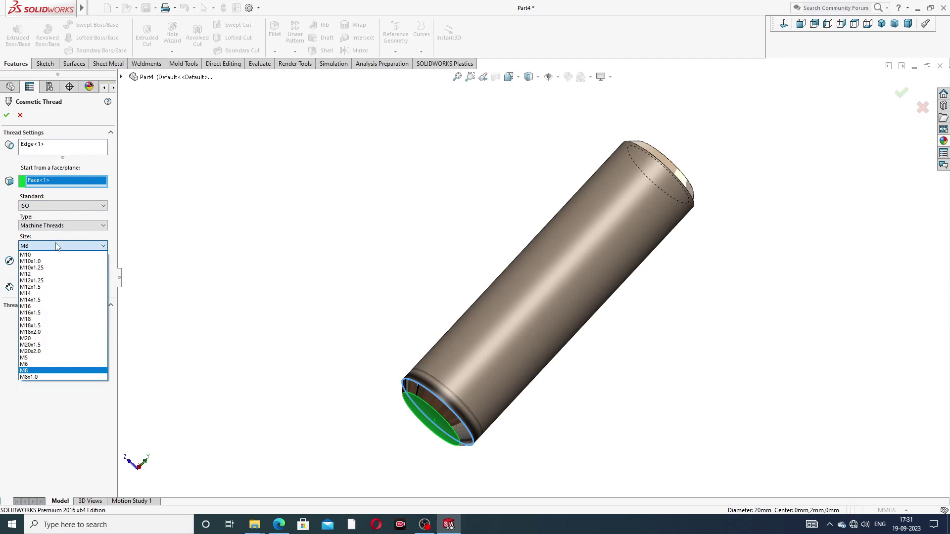
pyautogui.click(47, 338)
pyautogui.click(47, 286)
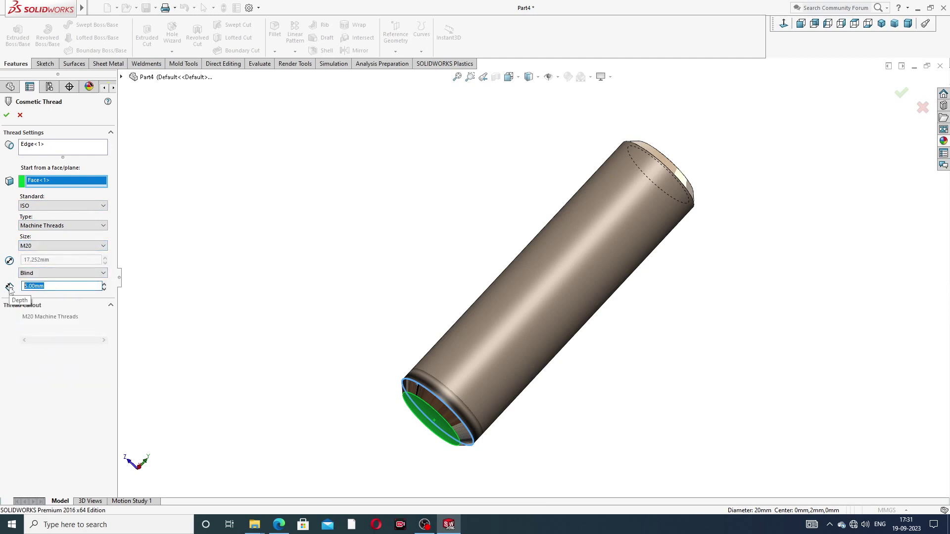
pyautogui.write('24')
pyautogui.press('Return')
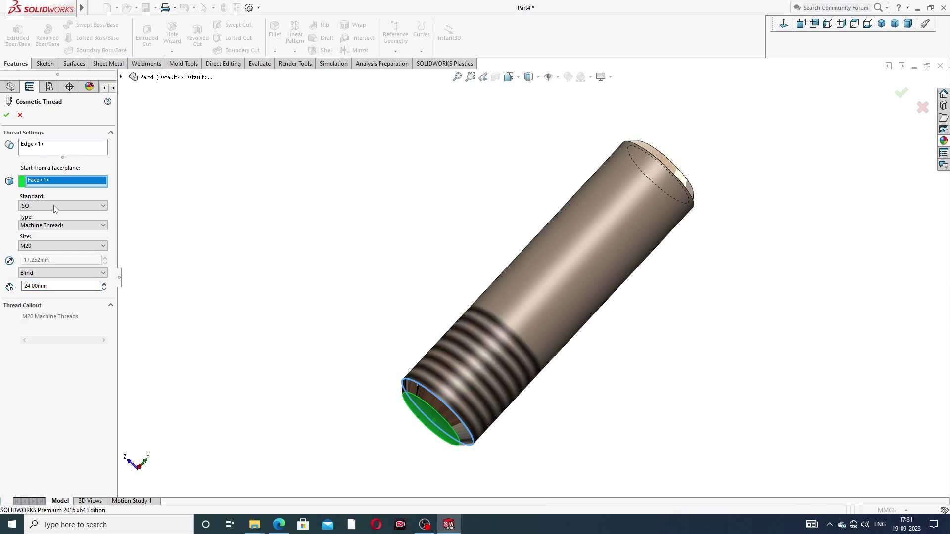
pyautogui.click(6, 115)
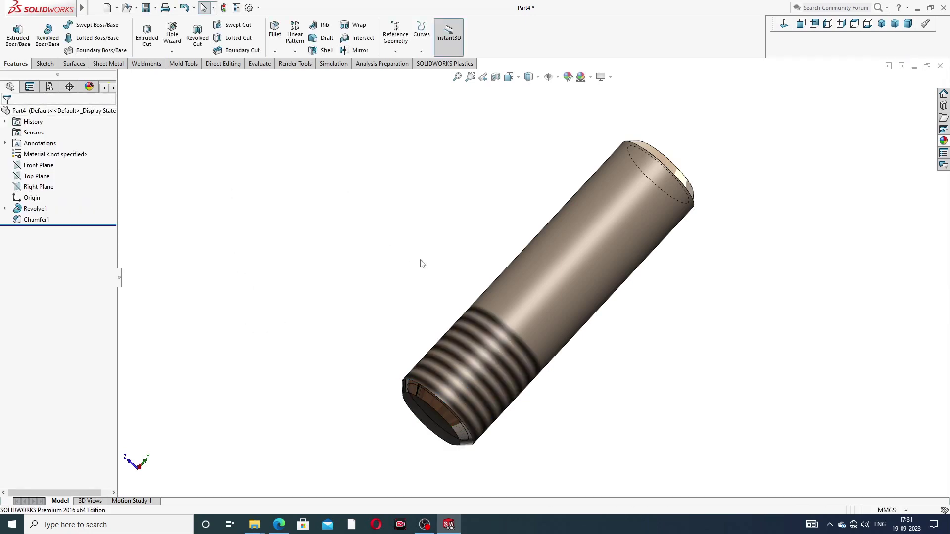
# Step: Reopen the upper end's cosmetic thread for editing and accept its existing settings to refresh the thread display
pyautogui.moveTo(458, 296); pyautogui.dragTo(589, 277, button='middle')
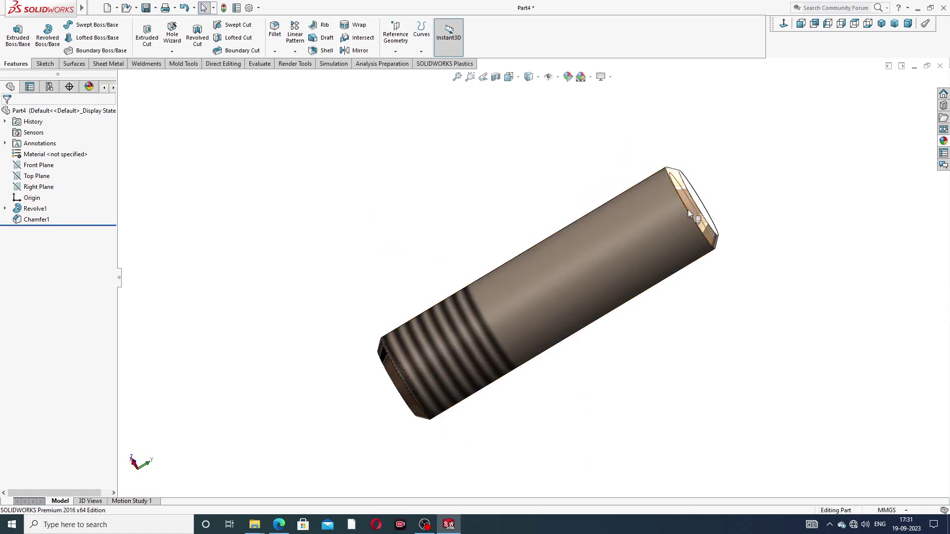
pyautogui.scroll(-2, 564, 300)
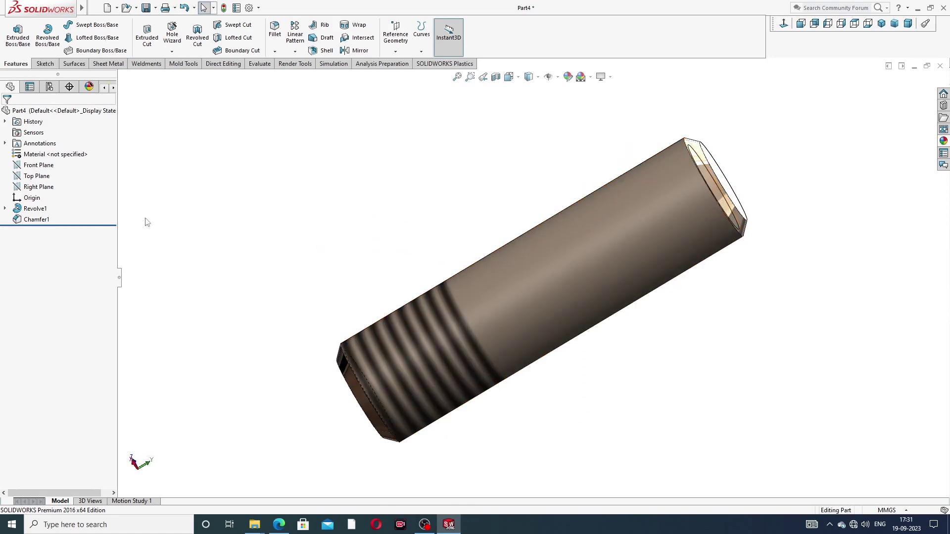
pyautogui.click(5, 208)
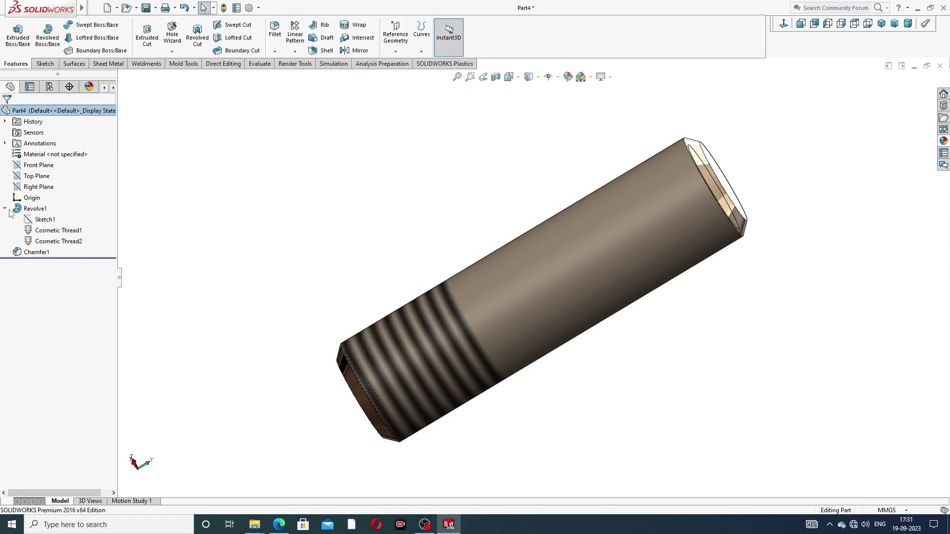
pyautogui.click(54, 231)
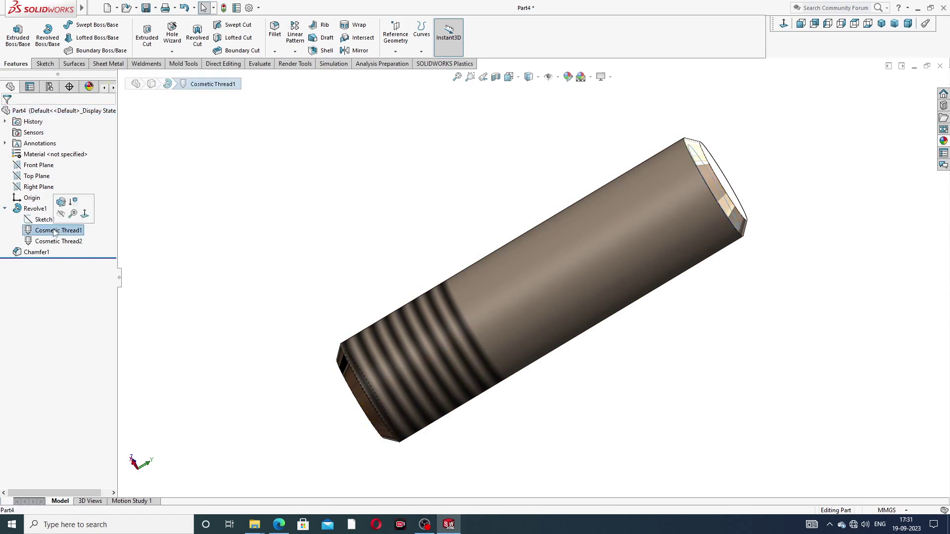
pyautogui.click(64, 203)
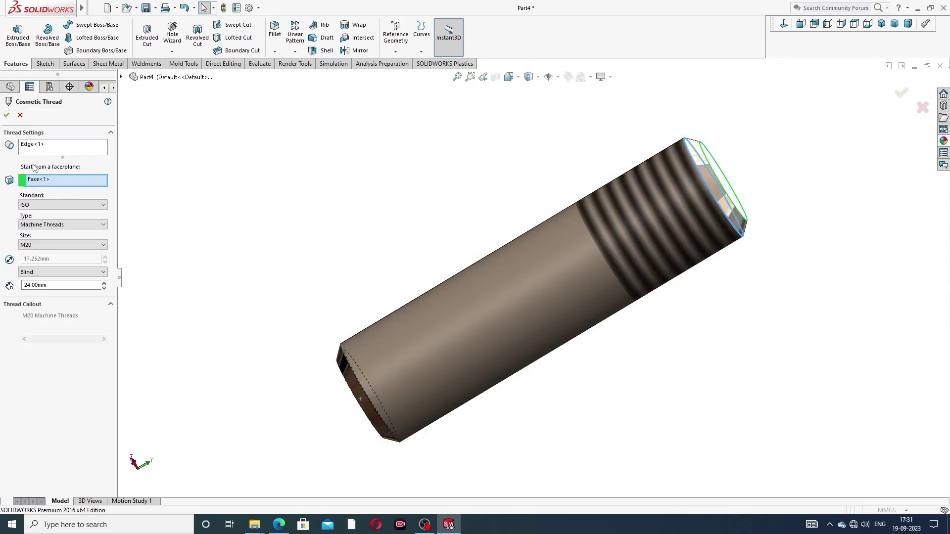
pyautogui.click(8, 114)
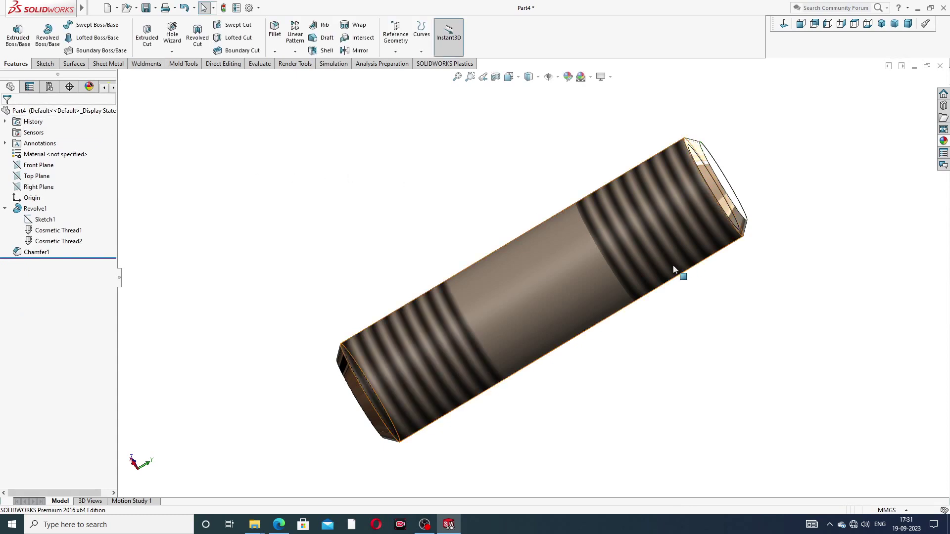
pyautogui.moveTo(668, 280); pyautogui.dragTo(578, 308, button='middle')
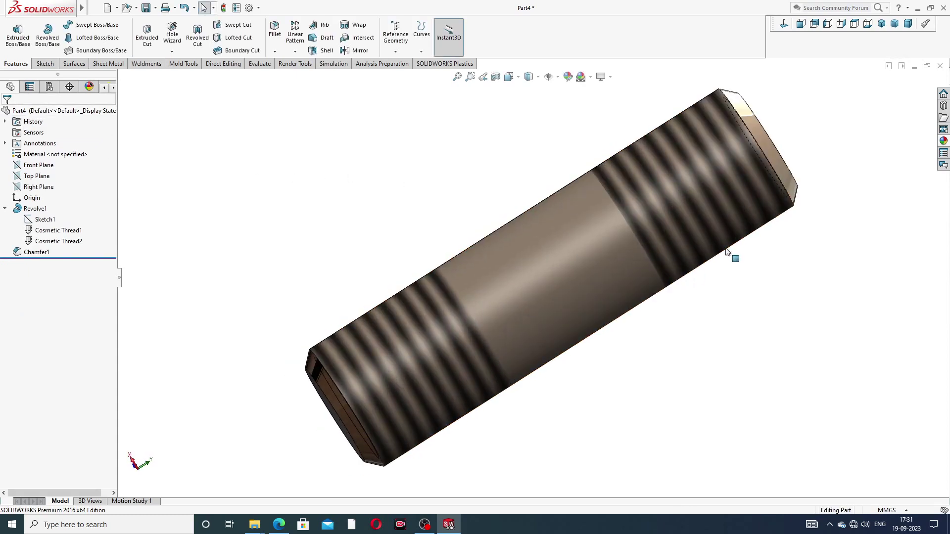
# Step: Switch to Edge and review the Part-02 stud M20 drawing and the Part-03 collar drawing
pyautogui.click(279, 525)
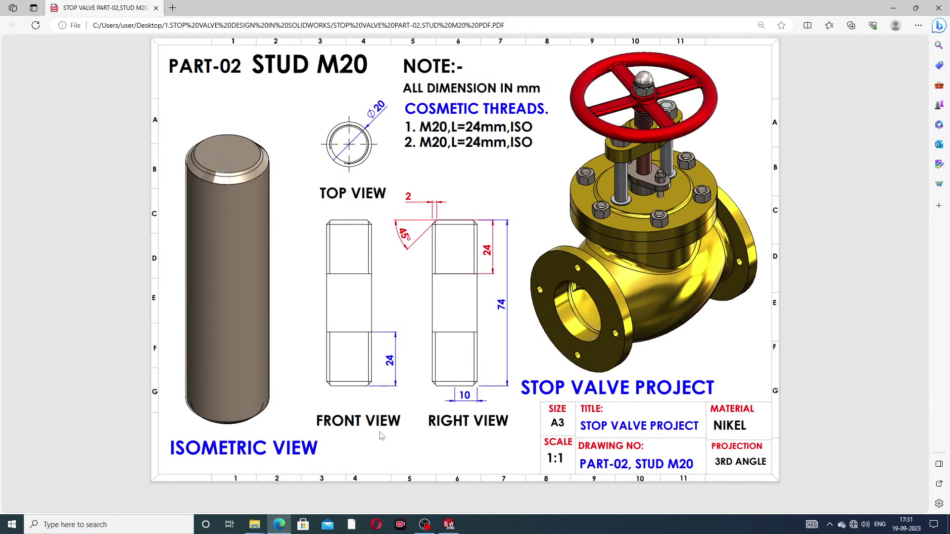
pyautogui.hotkey('alt', 'Tab')
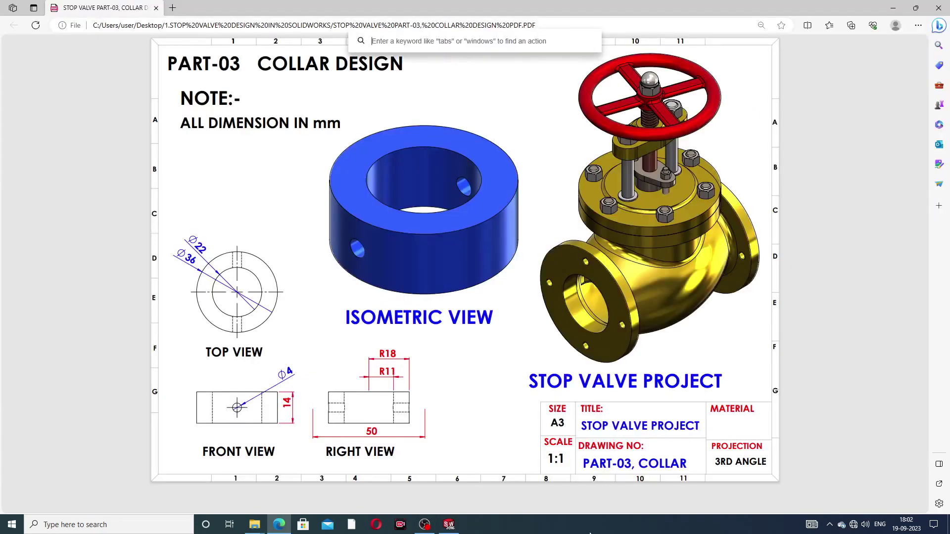
pyautogui.click(590, 533)
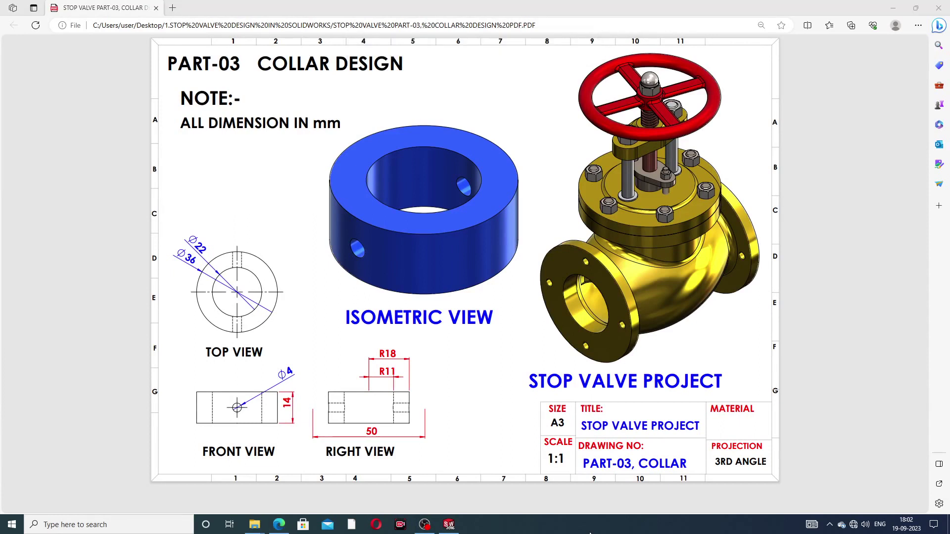
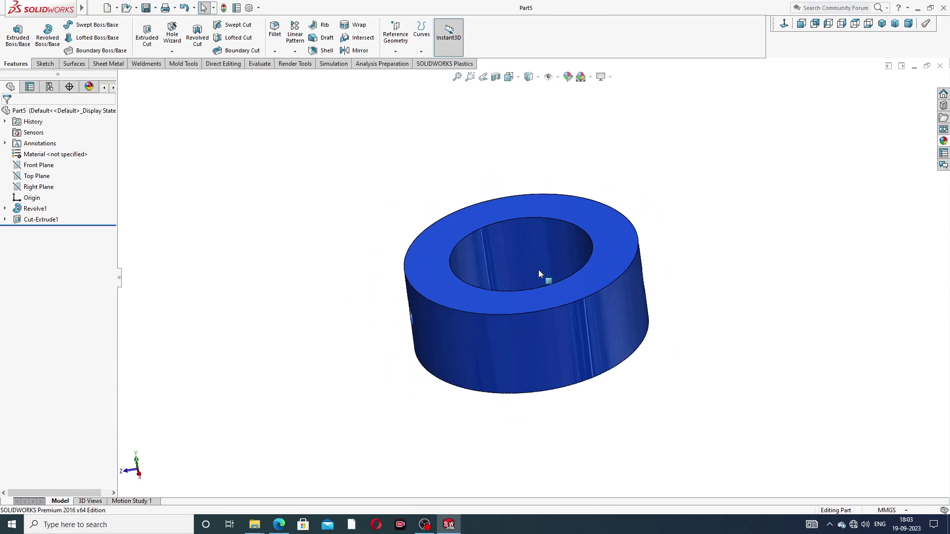
# Step: Examine the blue collar model's ring shape and its cross hole from several angles
pyautogui.moveTo(538, 269); pyautogui.dragTo(503, 299, button='middle')
pyautogui.scroll(-3, 536, 304)
pyautogui.scroll(-2, 502, 300)
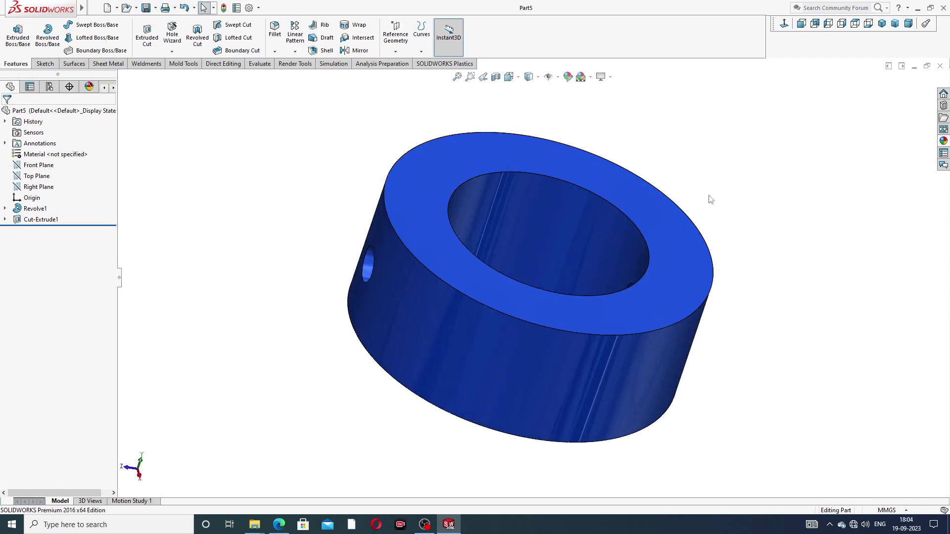
pyautogui.moveTo(583, 313); pyautogui.dragTo(721, 275, button='middle')
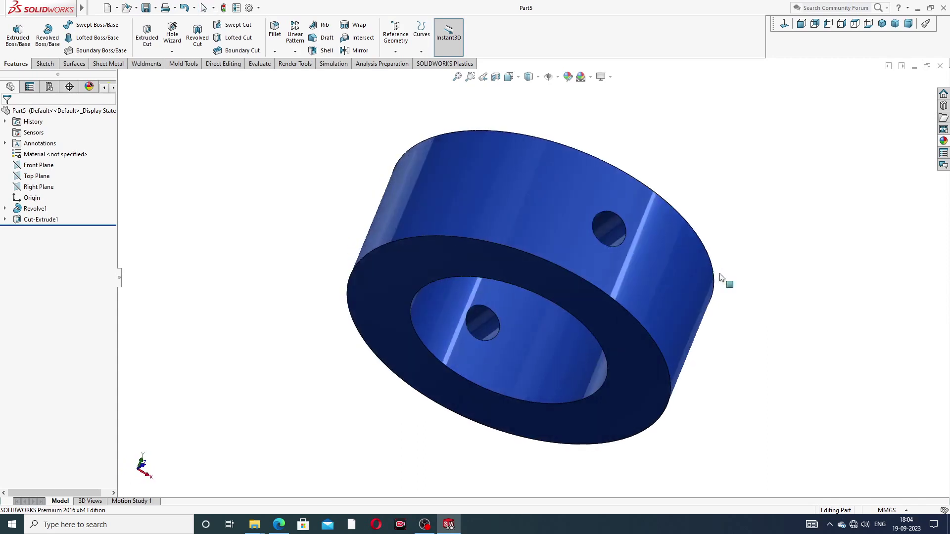
pyautogui.moveTo(603, 245); pyautogui.dragTo(649, 358, button='middle')
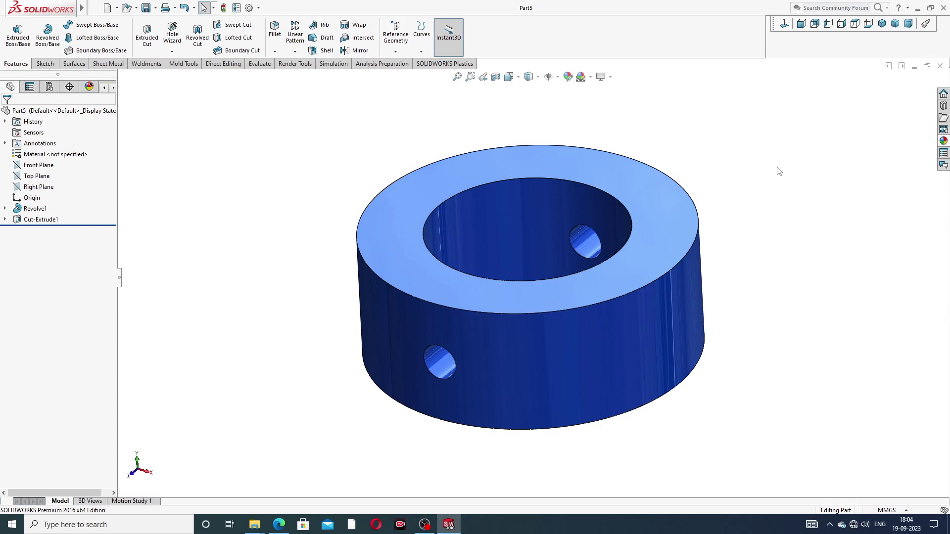
# Step: Close the collar reference model and create a new part document with a plain white background scene
pyautogui.click(940, 66)
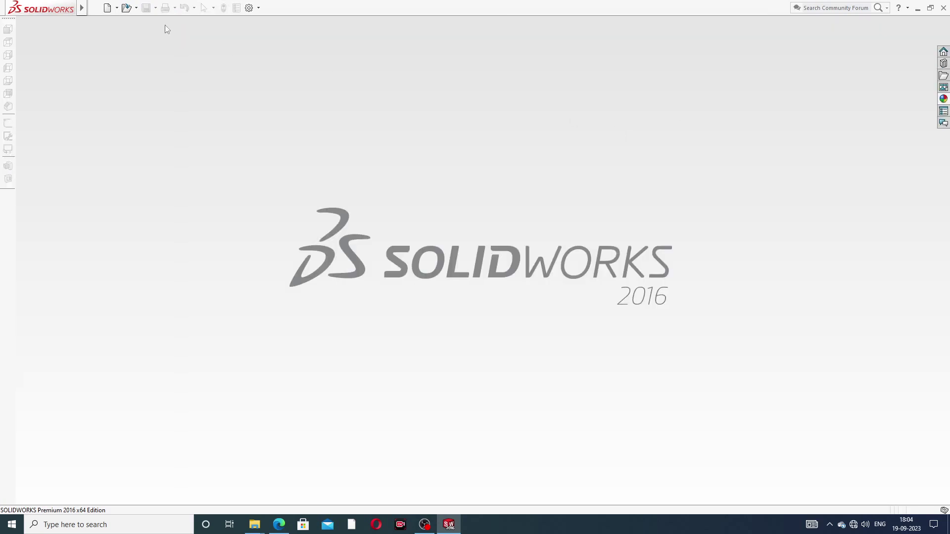
pyautogui.click(108, 8)
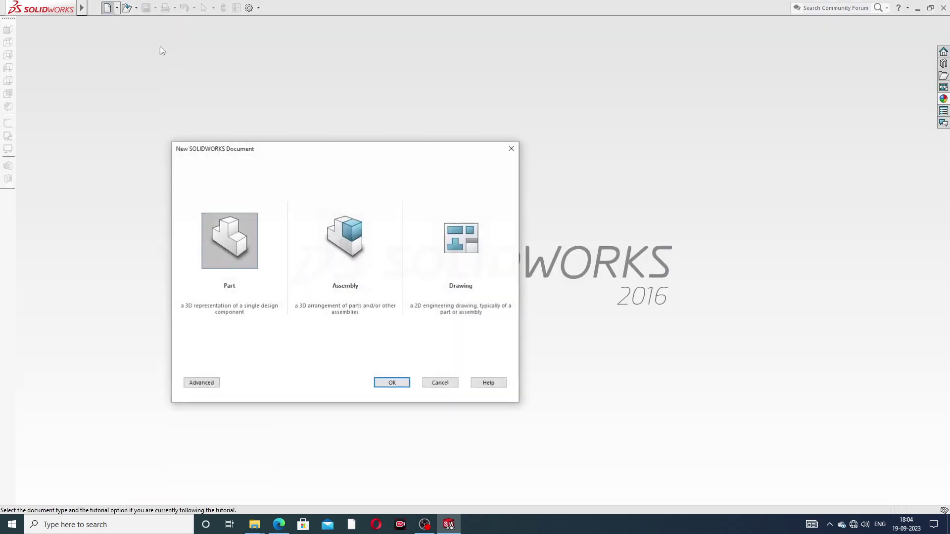
pyautogui.click(392, 383)
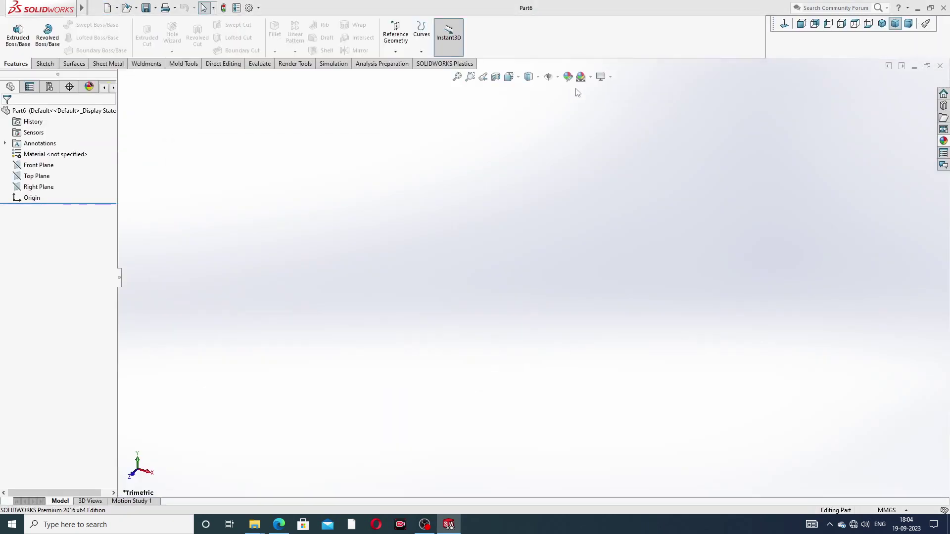
pyautogui.click(591, 77)
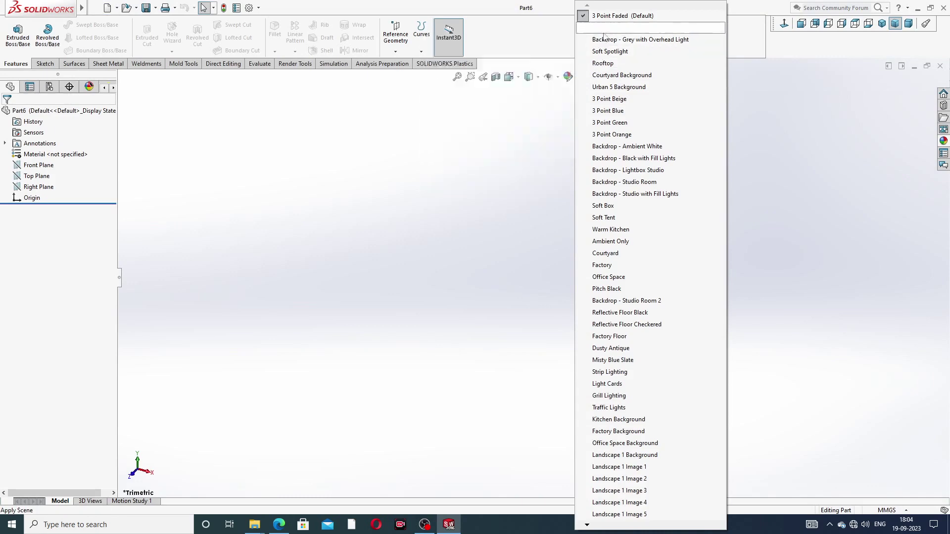
pyautogui.click(606, 29)
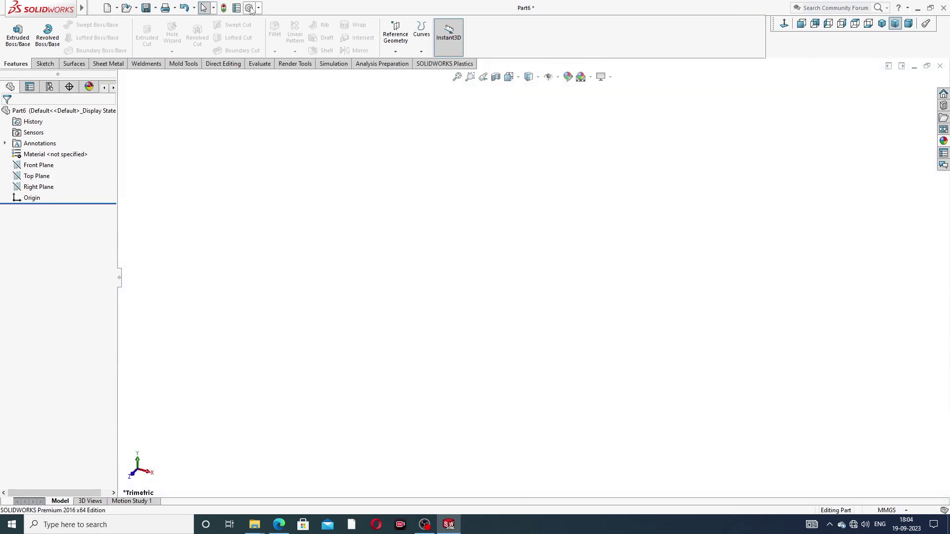
# Step: Set both the shaded and the wireframe image quality to the highest resolution in the part's document properties
pyautogui.click(249, 8)
pyautogui.click(360, 96)
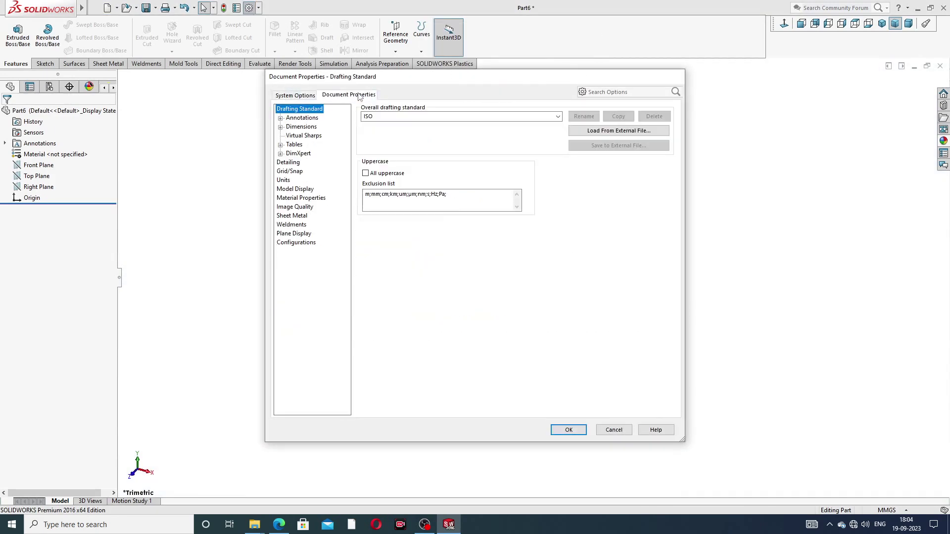
pyautogui.click(296, 207)
pyautogui.moveTo(444, 124); pyautogui.dragTo(545, 124)
pyautogui.moveTo(452, 222); pyautogui.dragTo(544, 222)
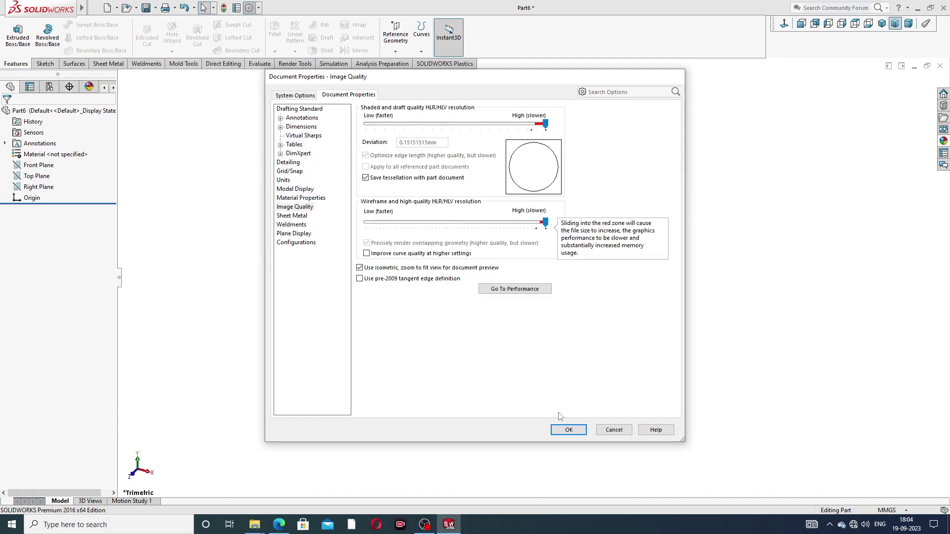
pyautogui.click(569, 429)
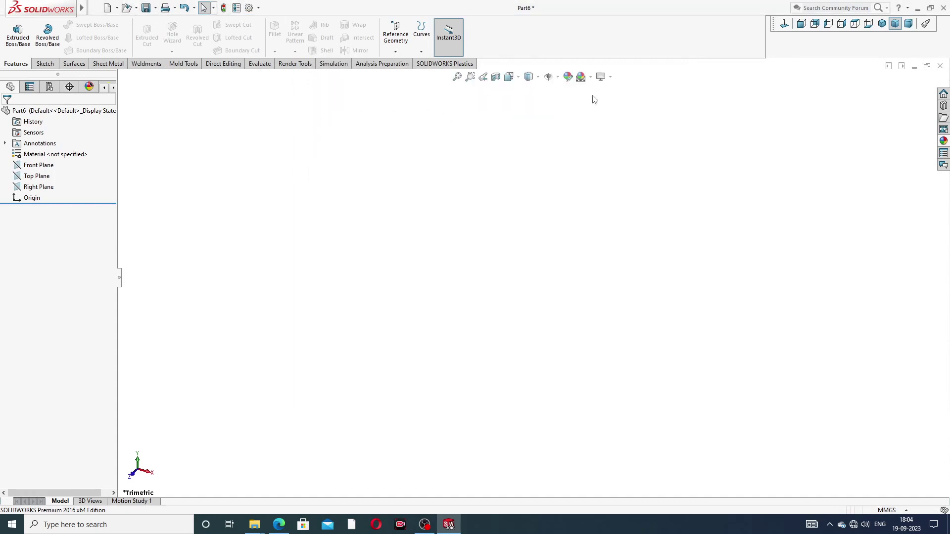
# Step: Check the collar drawing in Edge, and sketch a vertical centerline about 125 mm long through the origin on the part's Front Plane
pyautogui.click(278, 524)
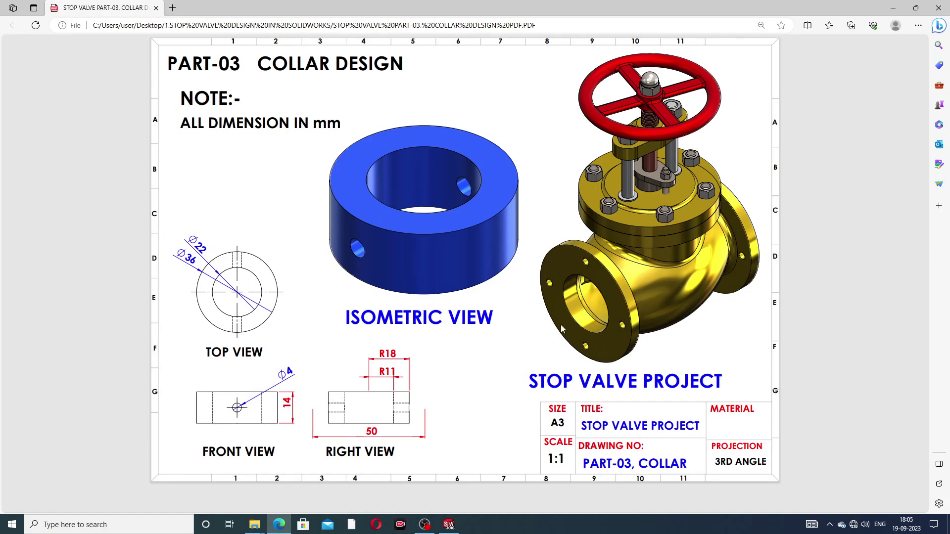
pyautogui.click(448, 524)
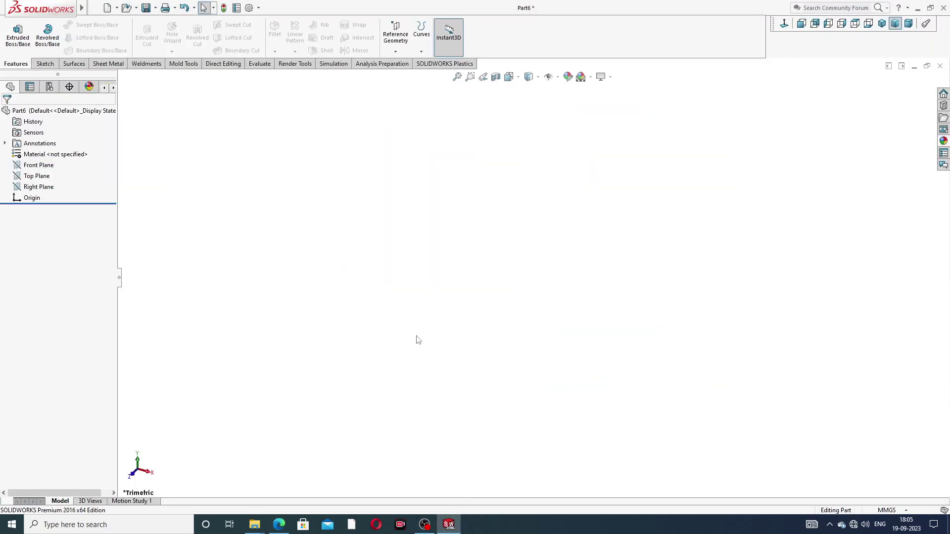
pyautogui.click(39, 165)
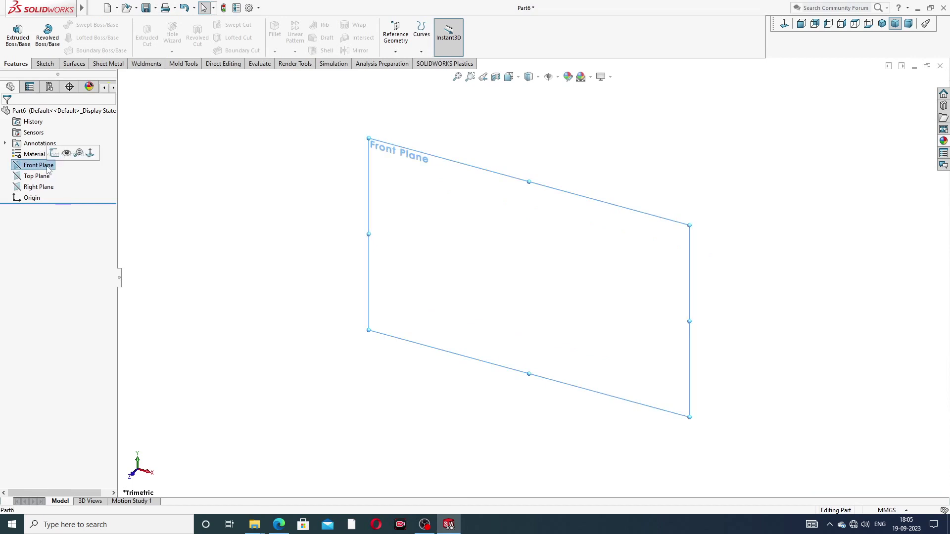
pyautogui.click(56, 154)
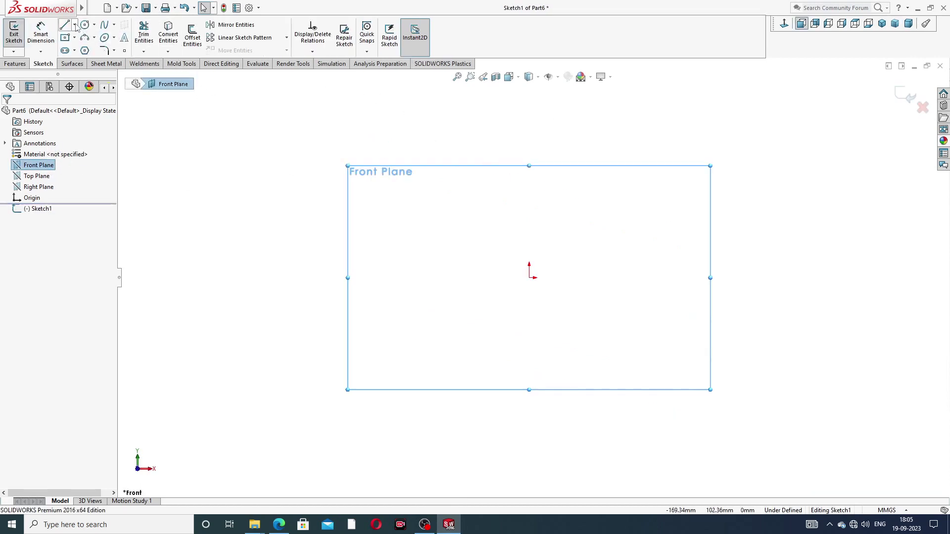
pyautogui.click(74, 24)
pyautogui.click(87, 48)
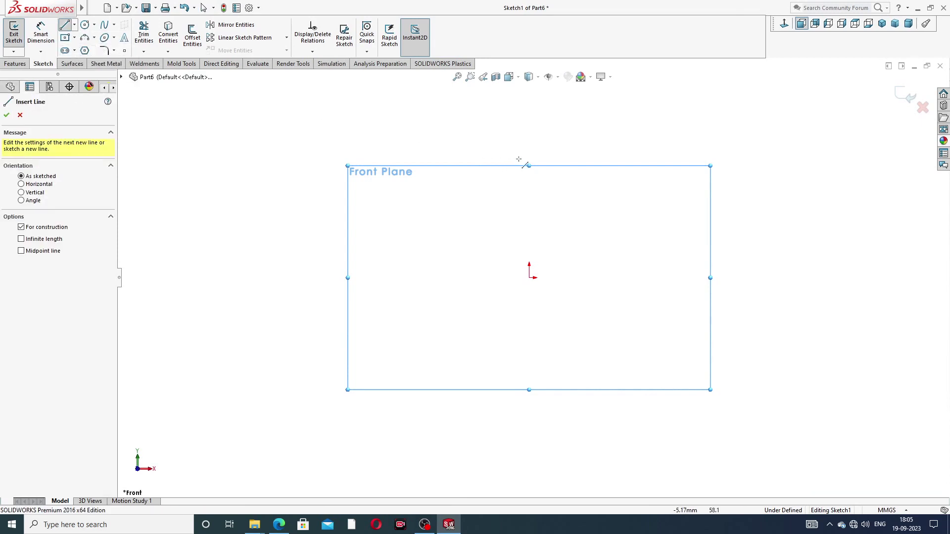
pyautogui.click(529, 133)
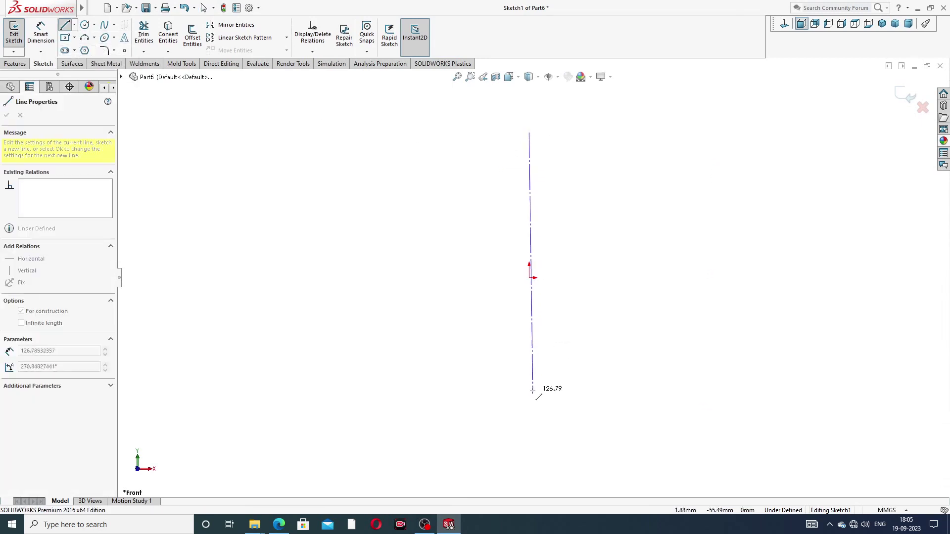
pyautogui.click(529, 385)
pyautogui.rightClick(587, 292)
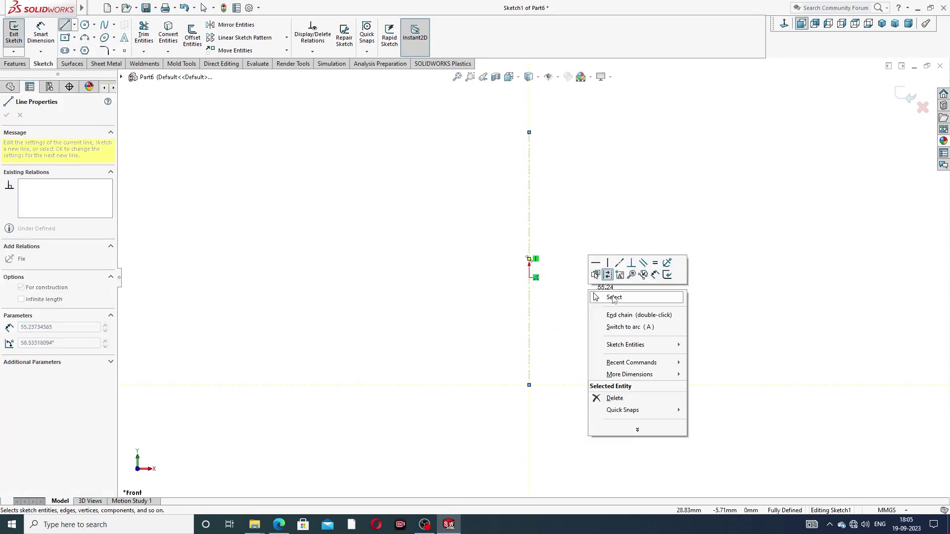
pyautogui.click(612, 298)
# Step: Add a horizontal centerline about 130 mm long through the origin, crossing the vertical centerline
pyautogui.click(75, 24)
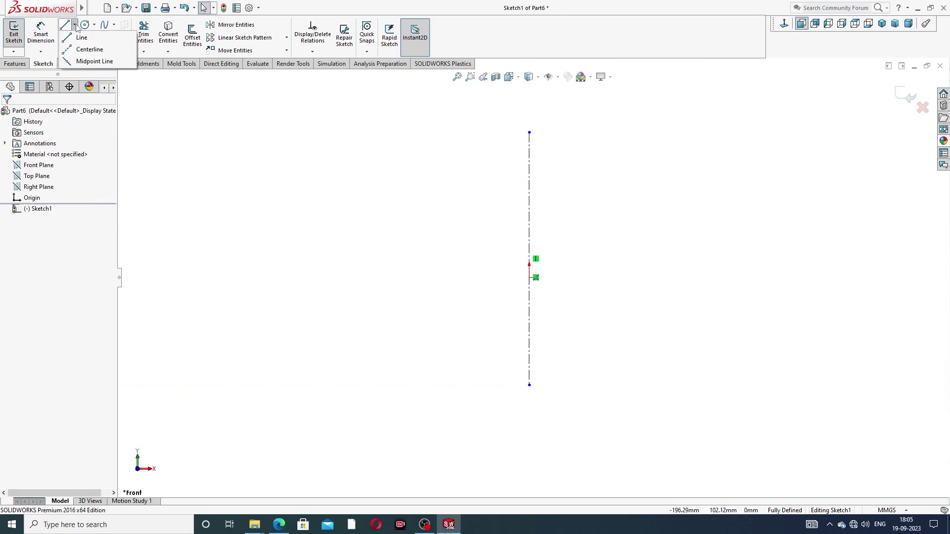
pyautogui.click(90, 50)
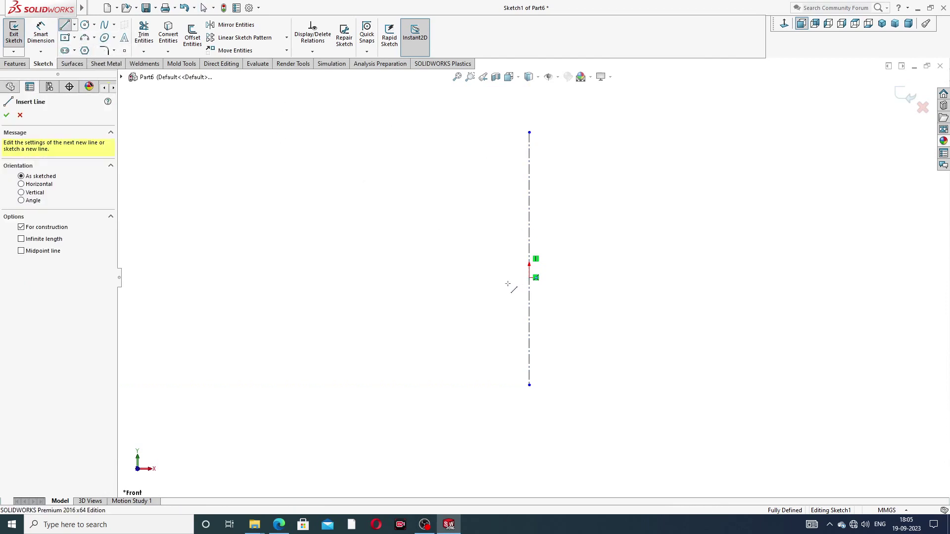
pyautogui.click(436, 278)
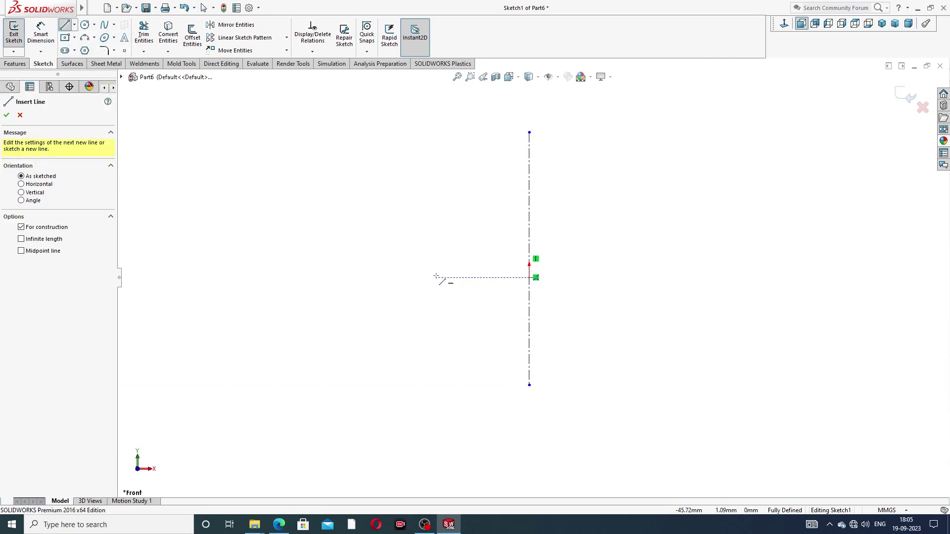
pyautogui.click(701, 278)
pyautogui.rightClick(718, 211)
pyautogui.click(731, 218)
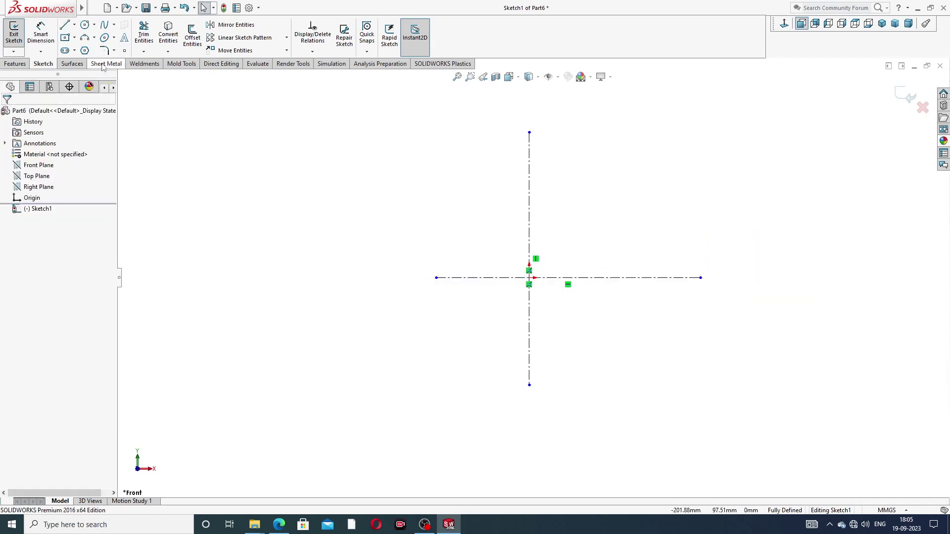
# Step: Draw a center rectangle about 67 mm tall on the horizontal centerline right of the origin, and move its inner edge slightly outward
pyautogui.click(74, 38)
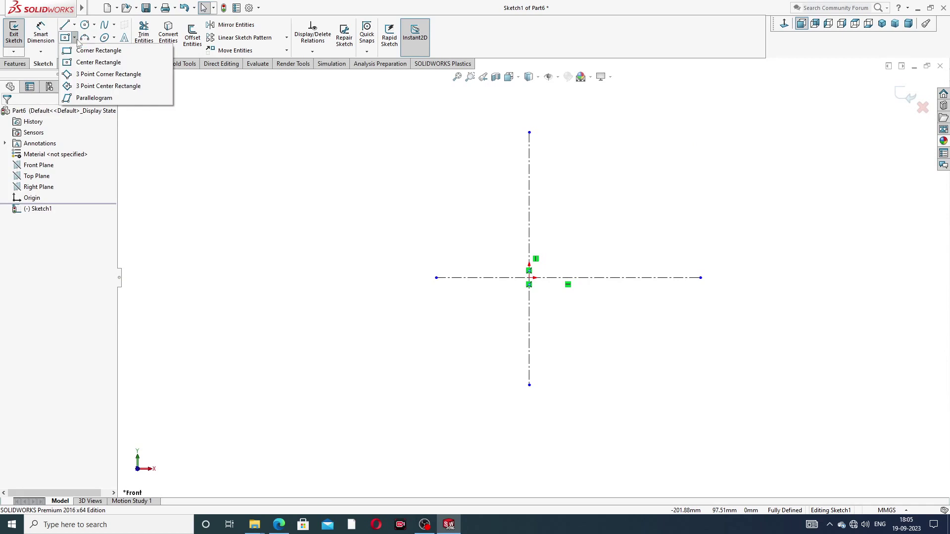
pyautogui.click(94, 62)
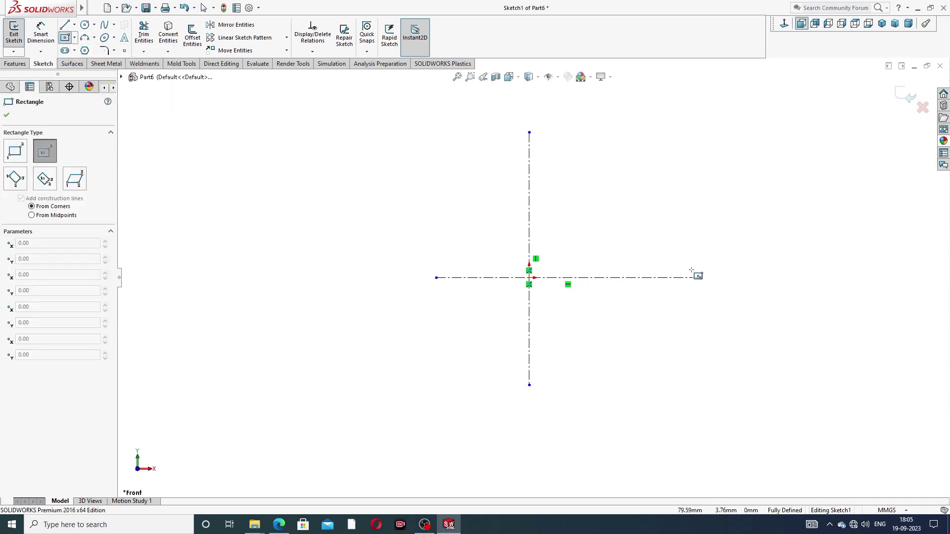
pyautogui.click(619, 277)
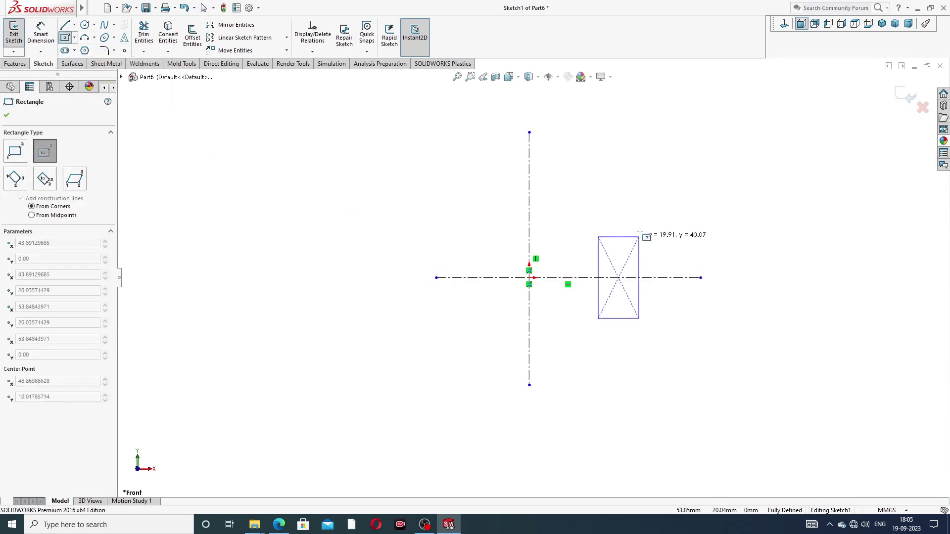
pyautogui.click(661, 210)
pyautogui.rightClick(685, 141)
pyautogui.click(707, 145)
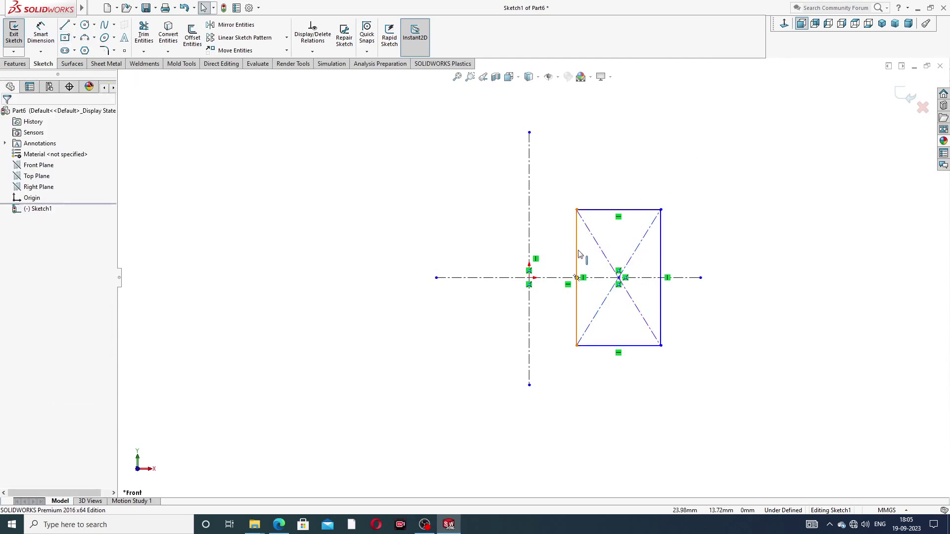
pyautogui.moveTo(578, 254); pyautogui.dragTo(592, 256)
pyautogui.press('Escape')
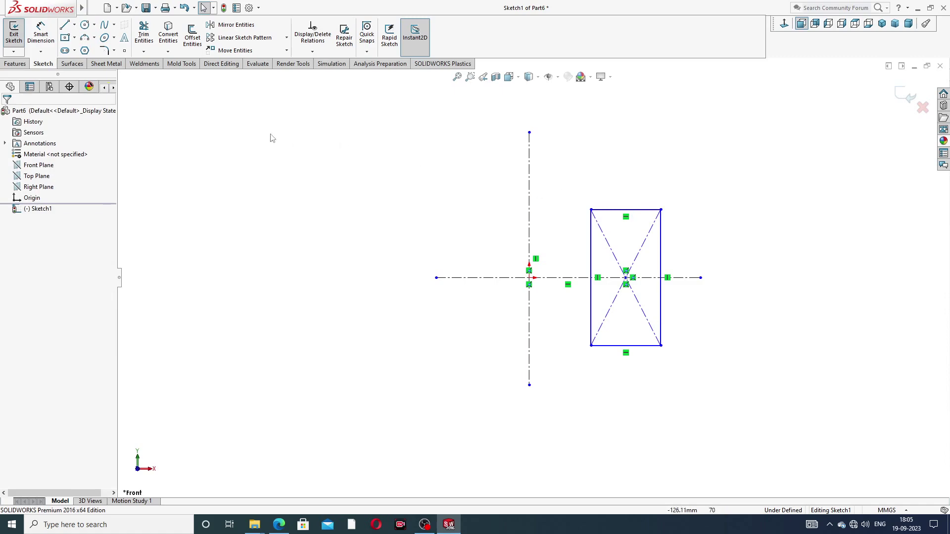
# Step: Consult the collar drawing in Edge and dimension the rectangle's height as 14 mm
pyautogui.click(279, 524)
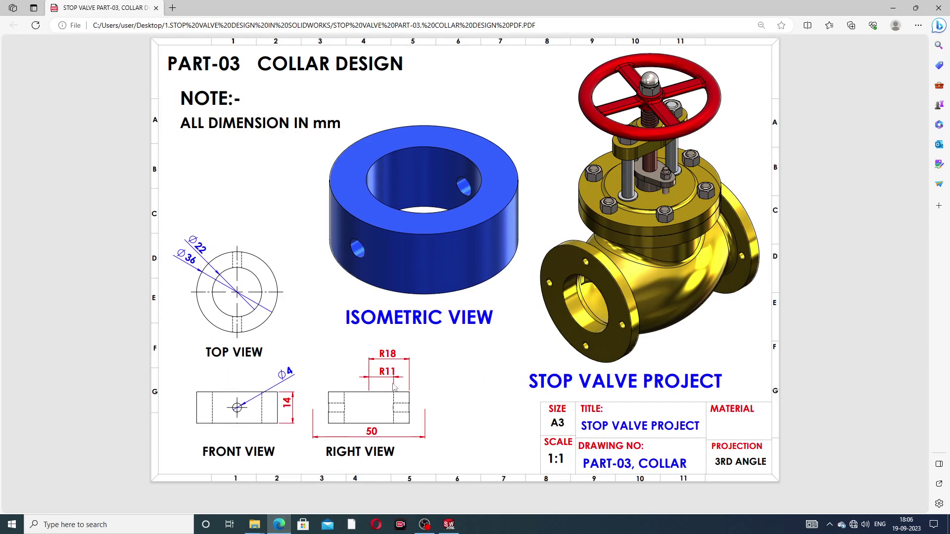
pyautogui.click(279, 525)
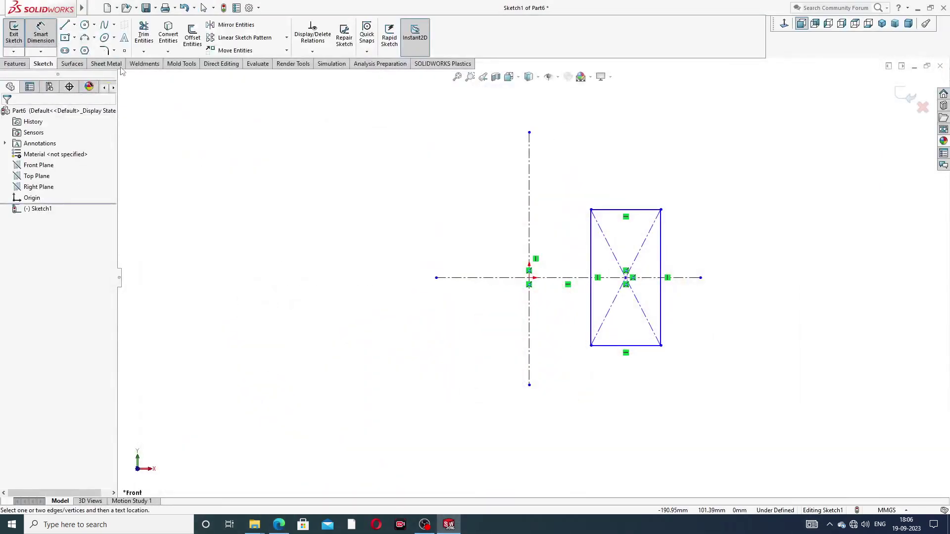
pyautogui.click(662, 312)
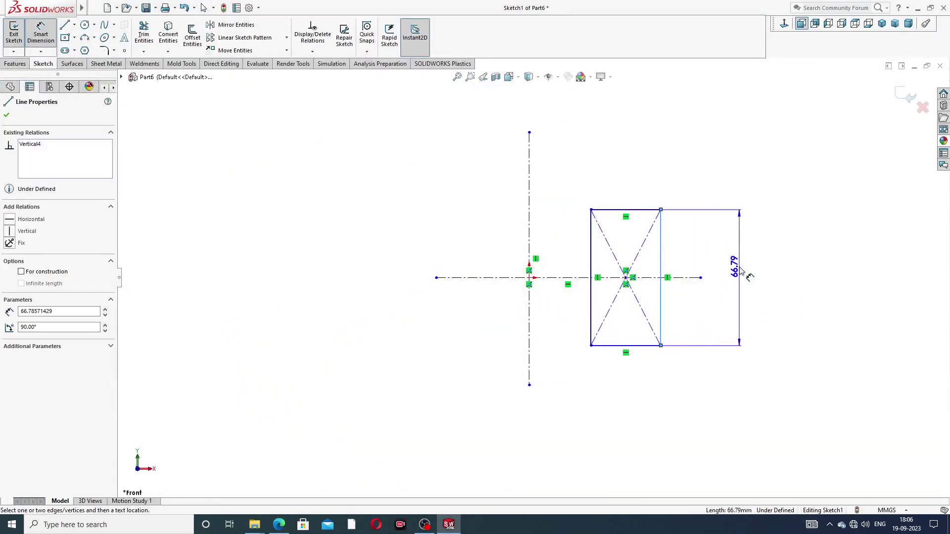
pyautogui.click(733, 277)
pyautogui.write('1')
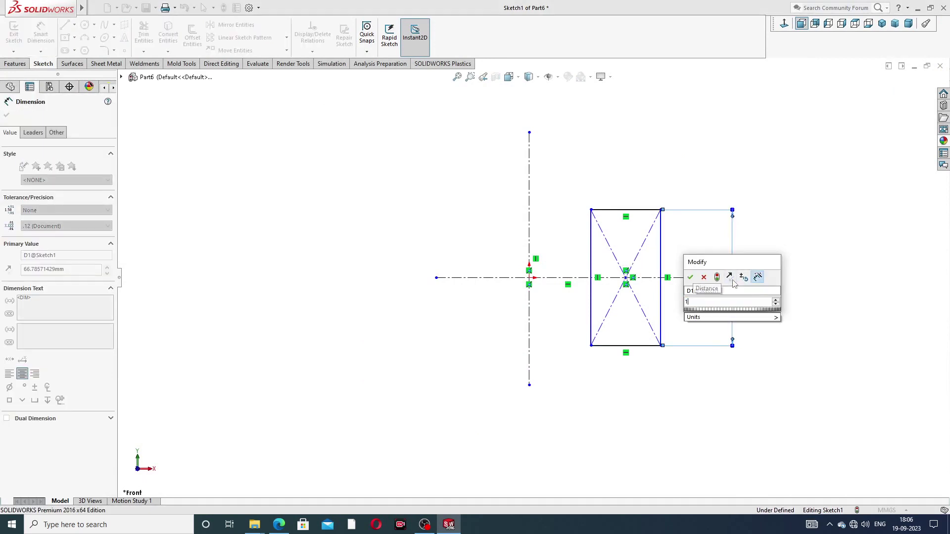
pyautogui.write('4')
pyautogui.press('Return')
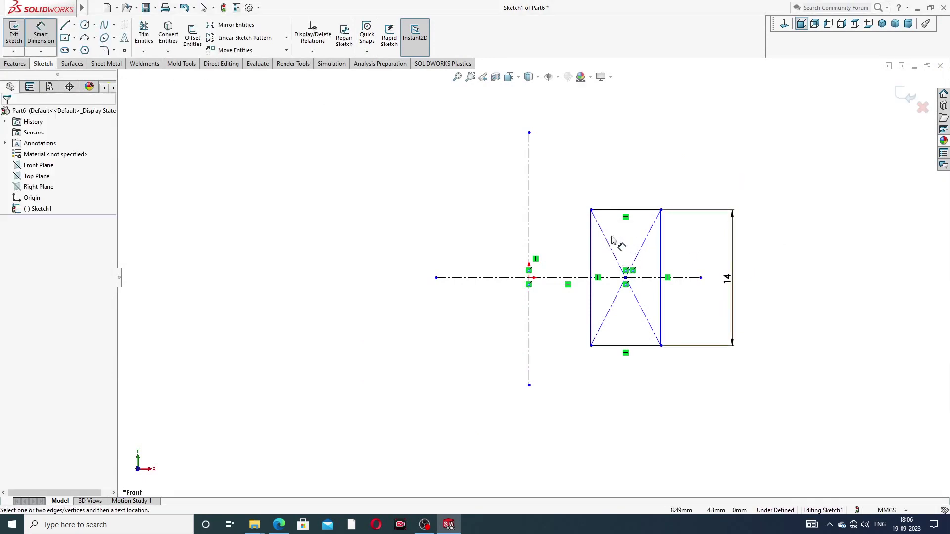
# Step: Dimension the rectangle's inner edge 11 mm from the vertical centerline
pyautogui.click(591, 242)
pyautogui.click(530, 235)
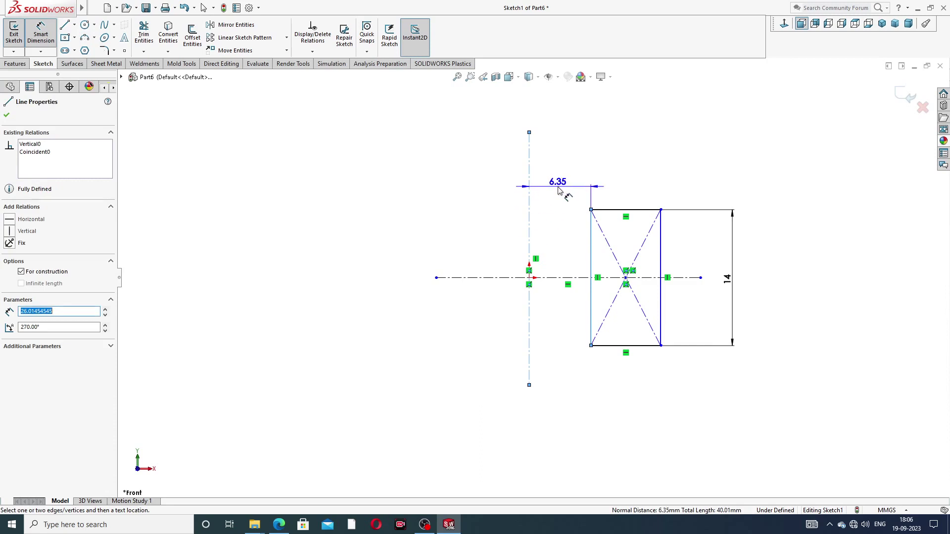
pyautogui.click(558, 190)
pyautogui.write('11')
pyautogui.press('Return')
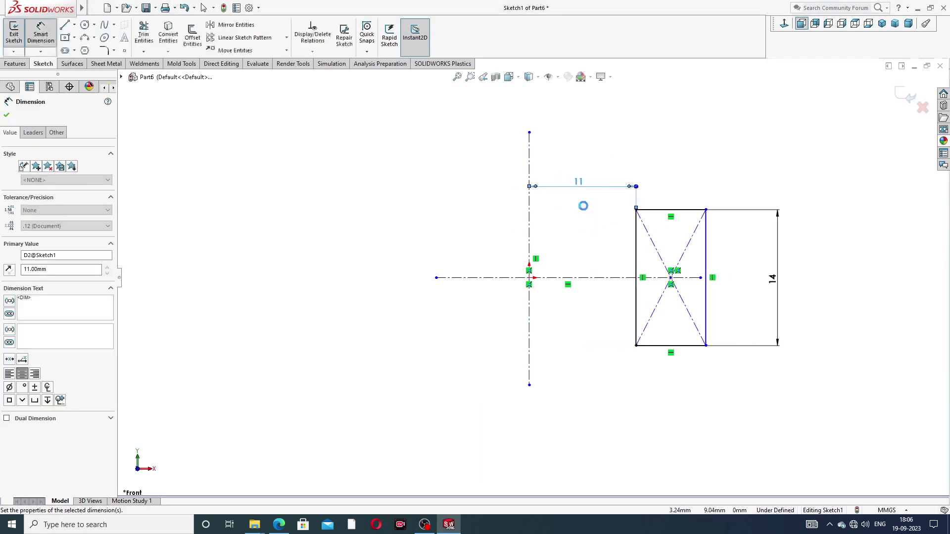
# Step: Dimension the rectangle's outer edge 18 mm from the vertical centerline and end dimensioning
pyautogui.click(706, 230)
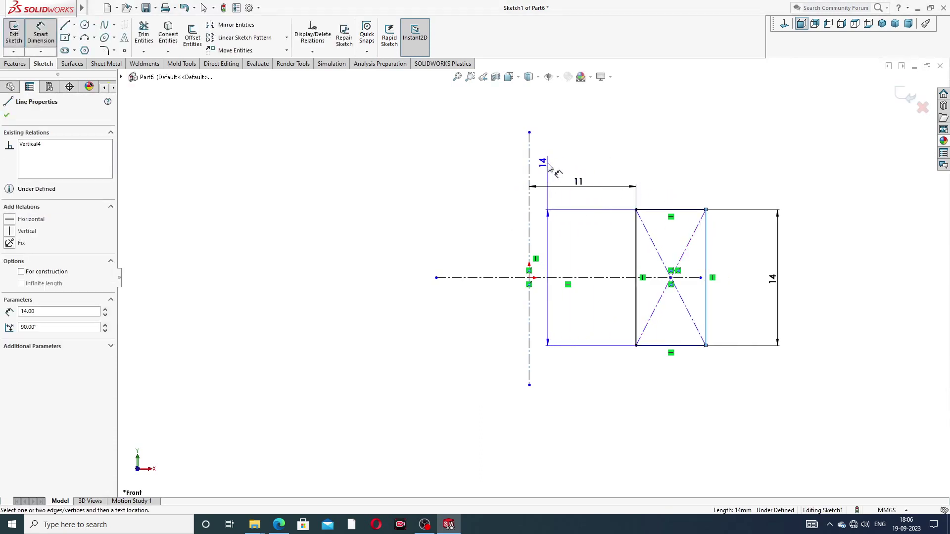
pyautogui.click(529, 164)
pyautogui.click(596, 148)
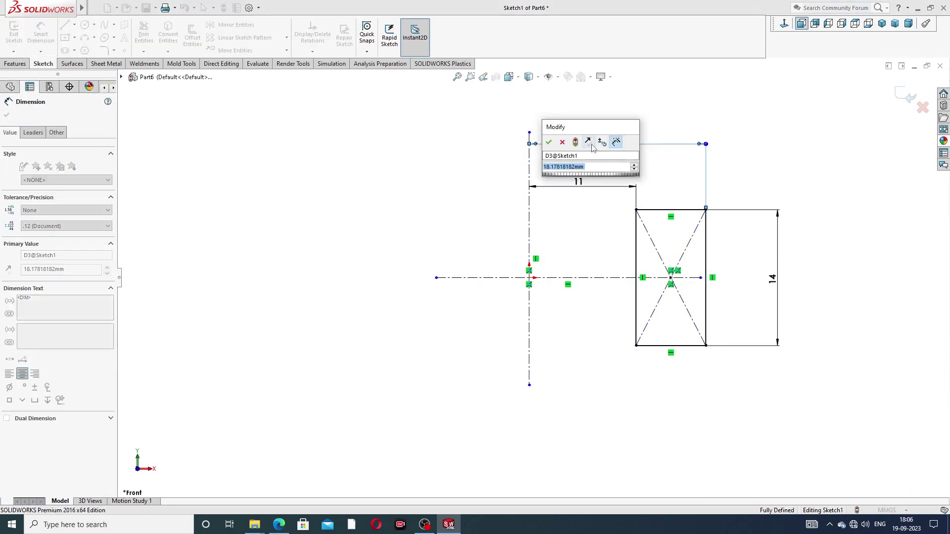
pyautogui.write('18')
pyautogui.press('Return')
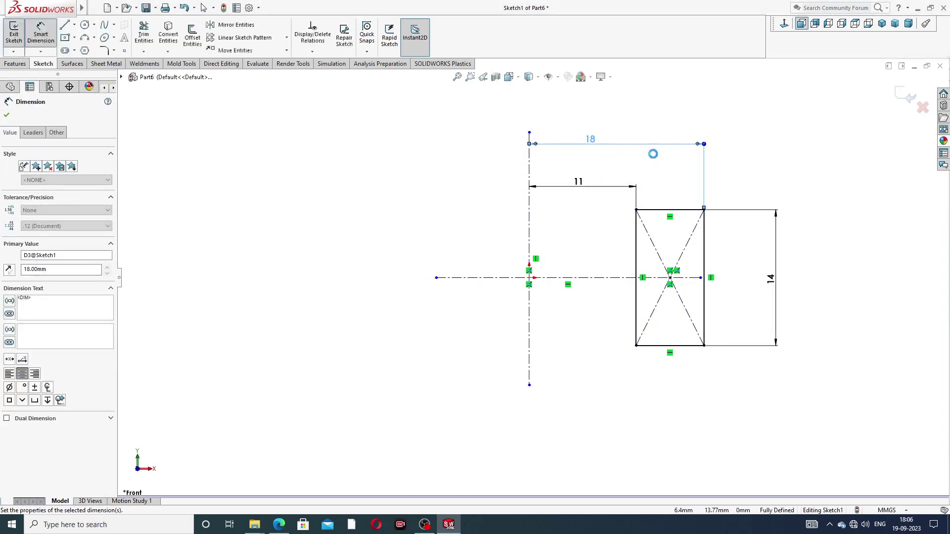
pyautogui.click(727, 153)
pyautogui.rightClick(746, 149)
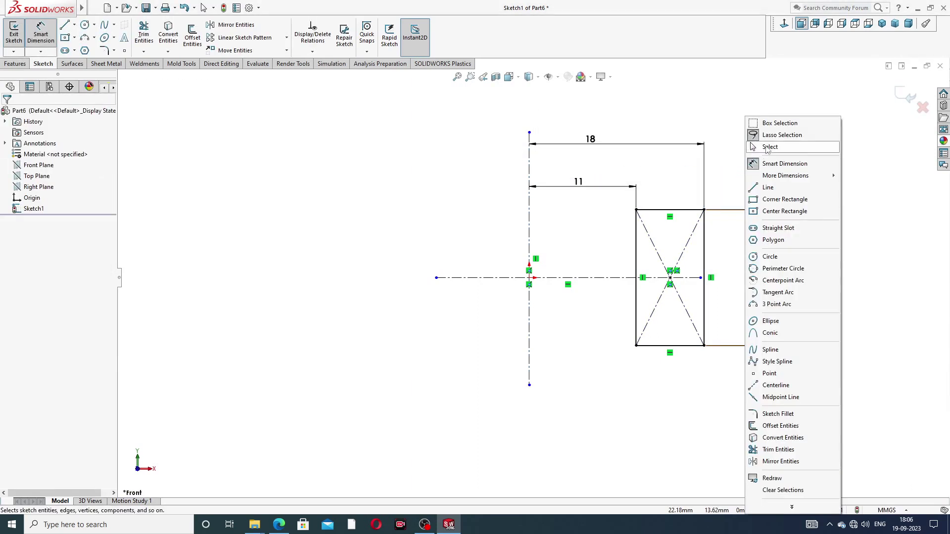
pyautogui.click(769, 147)
# Step: Revolve the rectangular profile 360 degrees around the vertical centerline to form the collar ring
pyautogui.scroll(2, 636, 281)
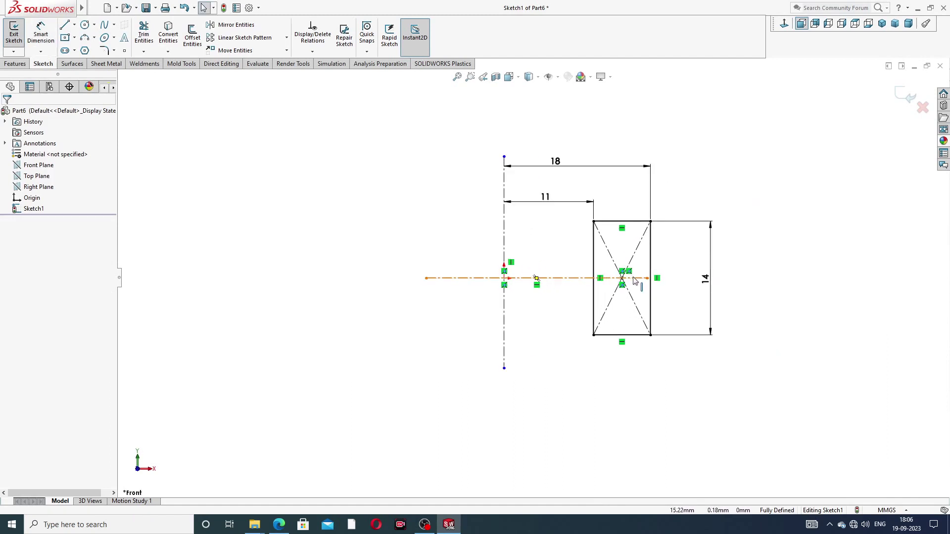
pyautogui.click(24, 65)
pyautogui.click(47, 34)
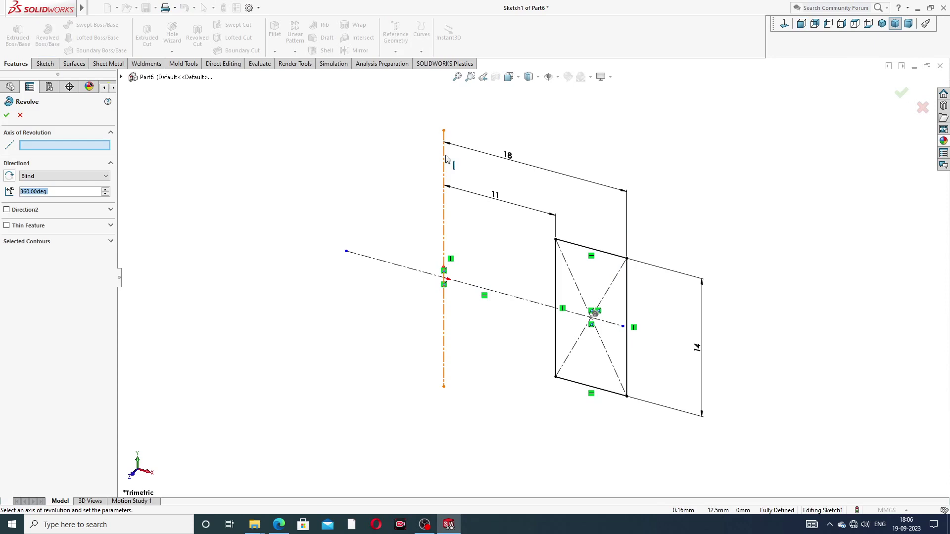
pyautogui.click(445, 217)
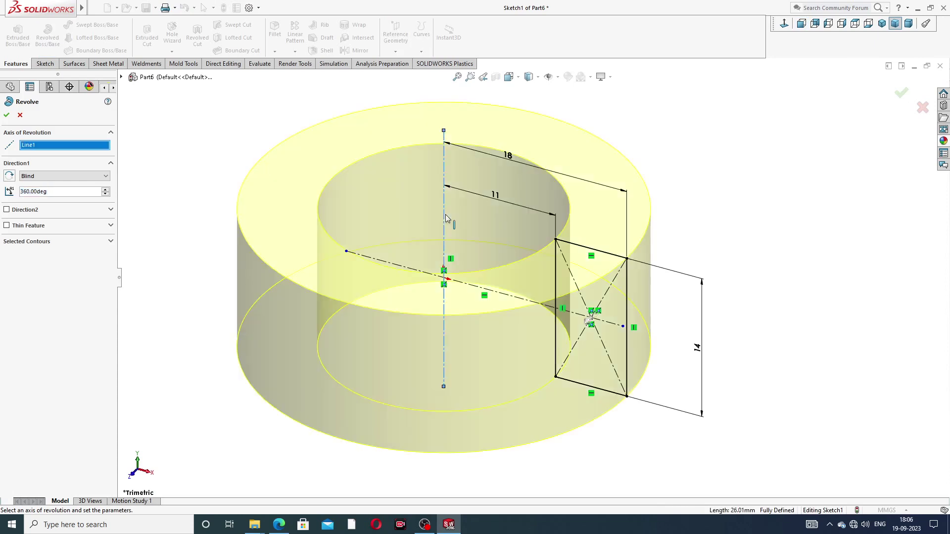
pyautogui.scroll(3, 498, 208)
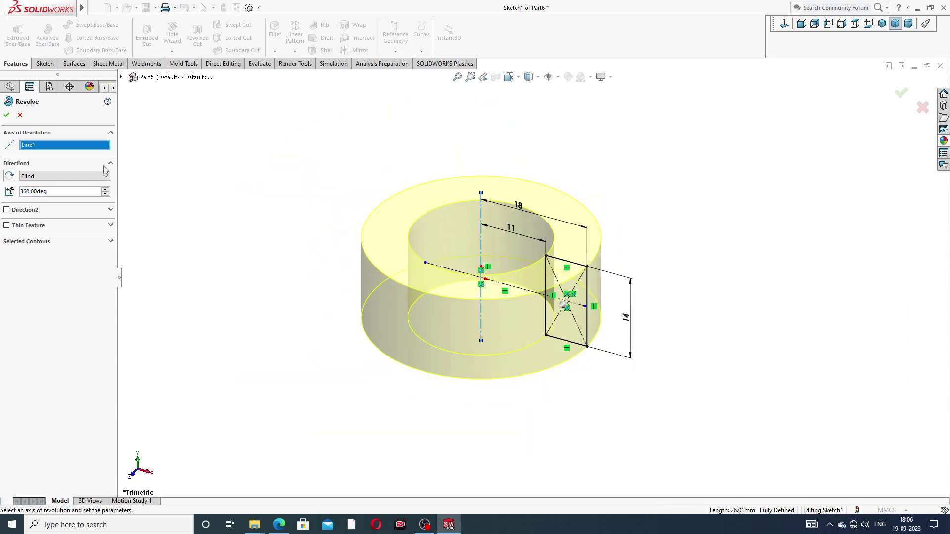
pyautogui.click(6, 115)
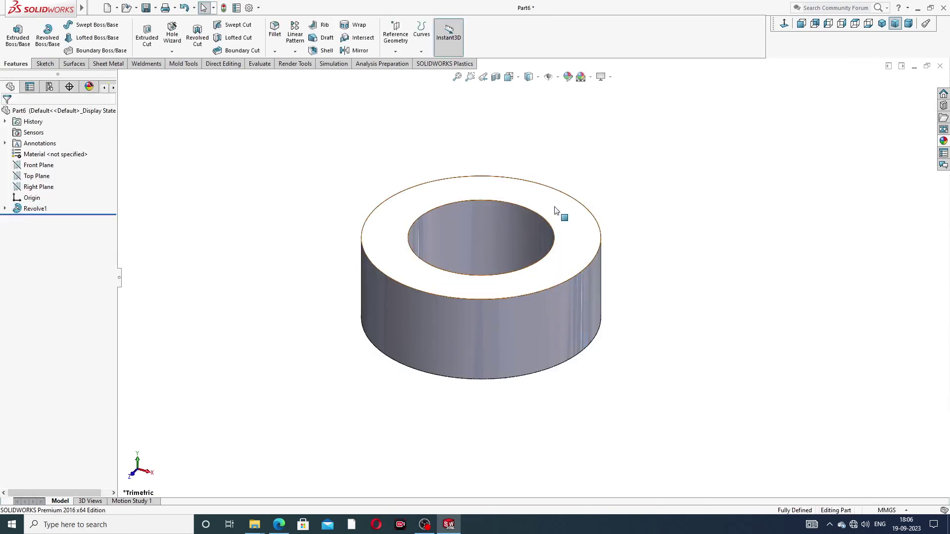
pyautogui.scroll(1, 556, 206)
pyautogui.scroll(-1, 479, 246)
pyautogui.scroll(-1, 479, 245)
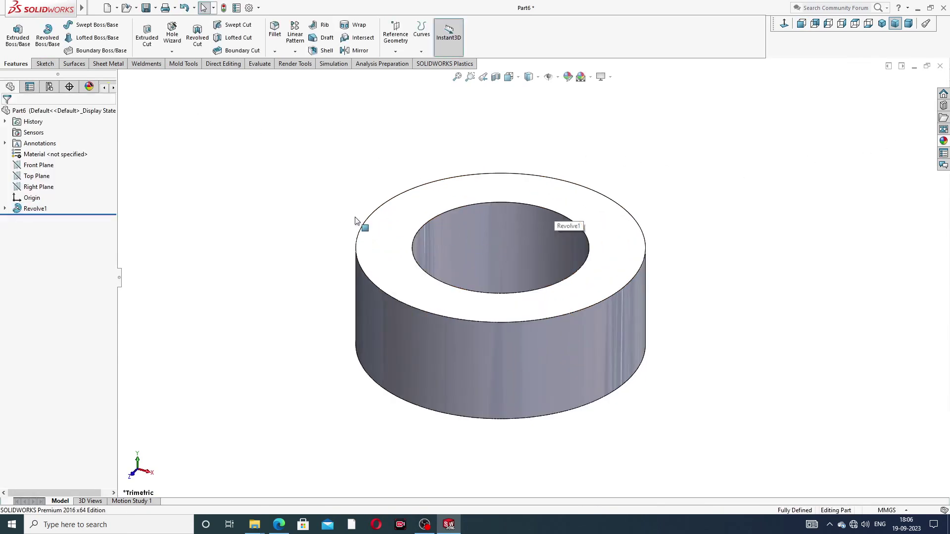
# Step: Consult the collar drawing in Edge for the cross hole and return to the SOLIDWORKS part
pyautogui.click(279, 525)
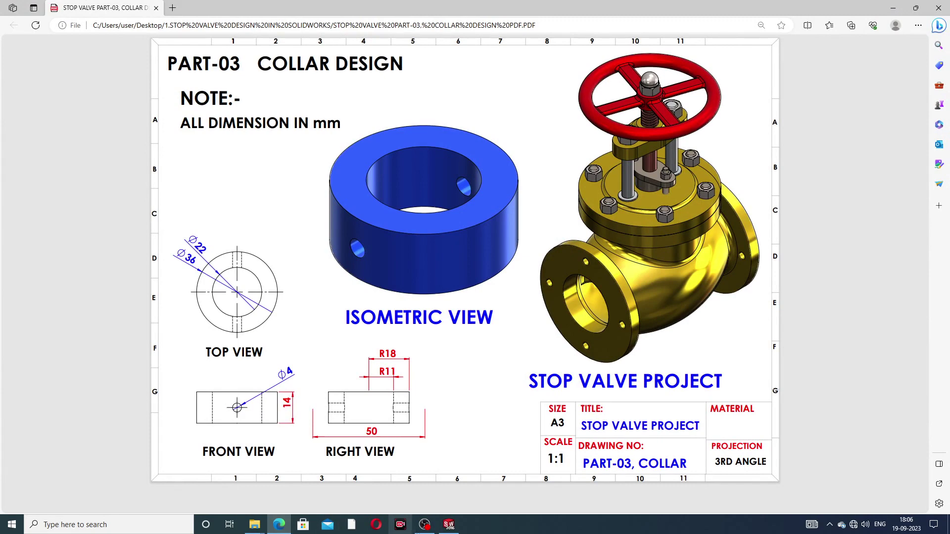
pyautogui.click(449, 524)
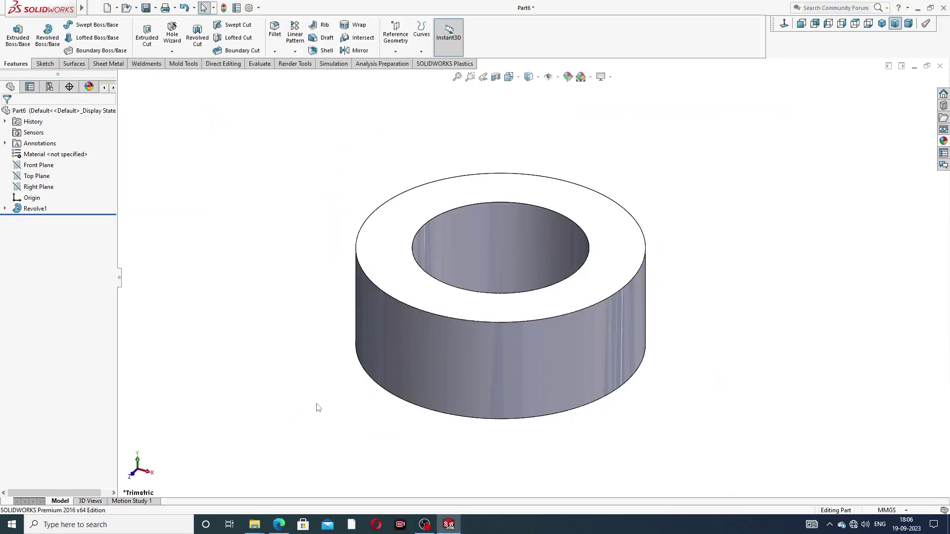
# Step: Sketch a circle of about 2.9 mm radius on the Front Plane, centered on the origin of the collar ring
pyautogui.click(43, 168)
pyautogui.click(55, 157)
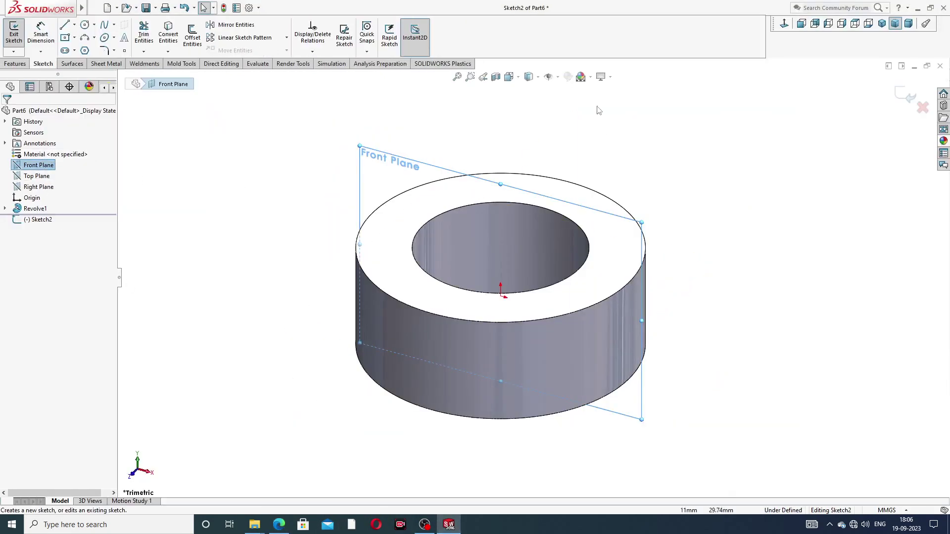
pyautogui.click(784, 24)
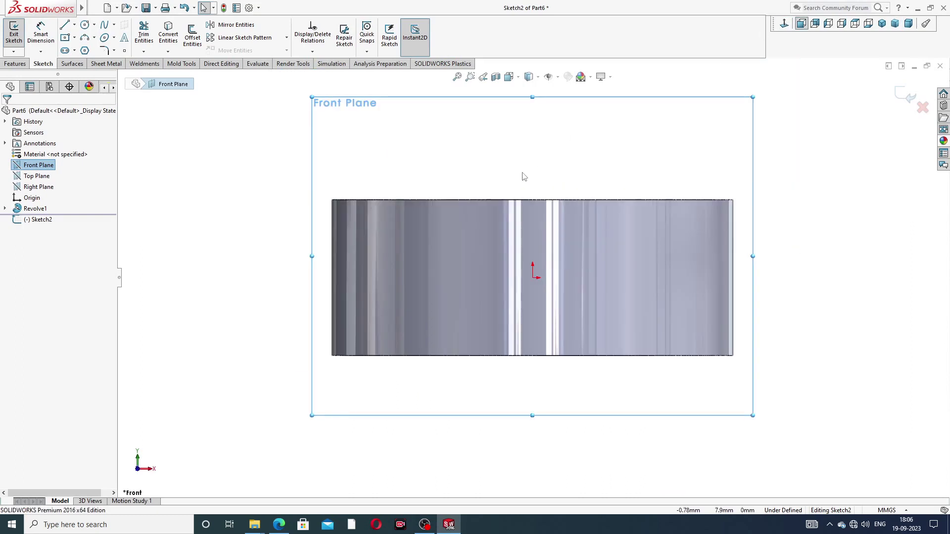
pyautogui.click(85, 25)
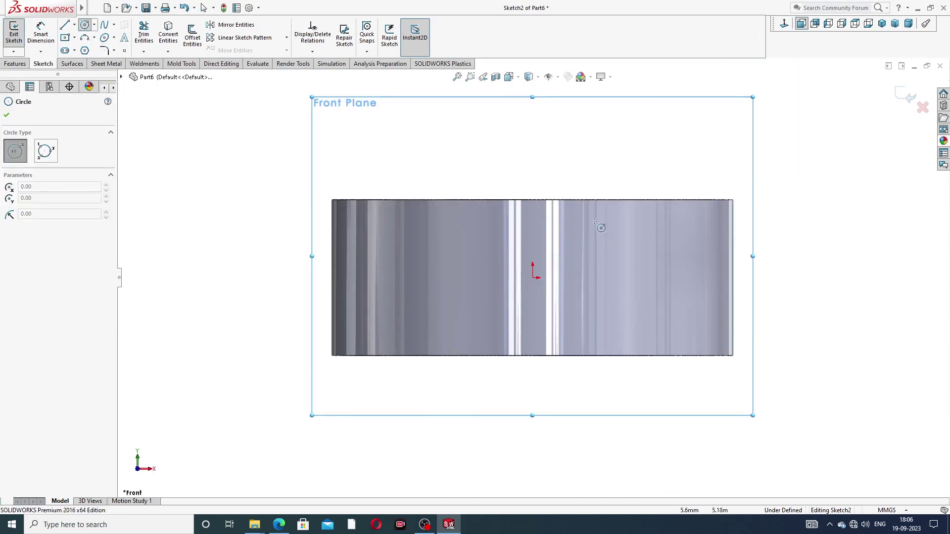
pyautogui.click(532, 278)
pyautogui.click(555, 254)
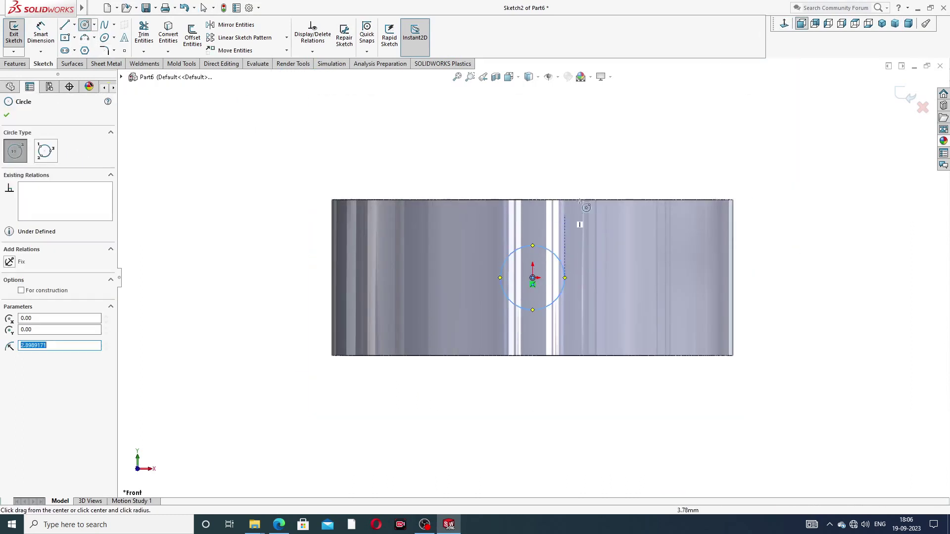
pyautogui.rightClick(624, 179)
pyautogui.click(630, 184)
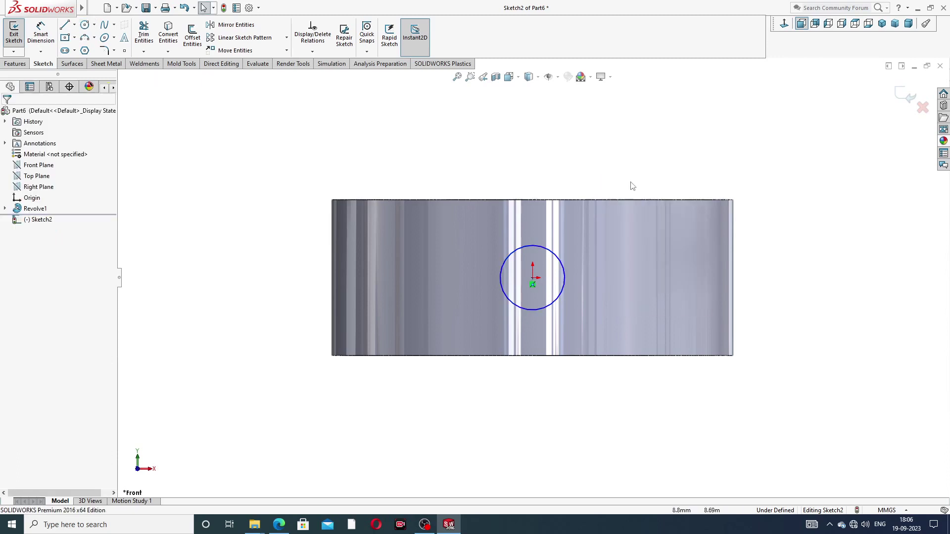
# Step: Dimension the circle's diameter as 4 mm and end dimensioning
pyautogui.click(49, 42)
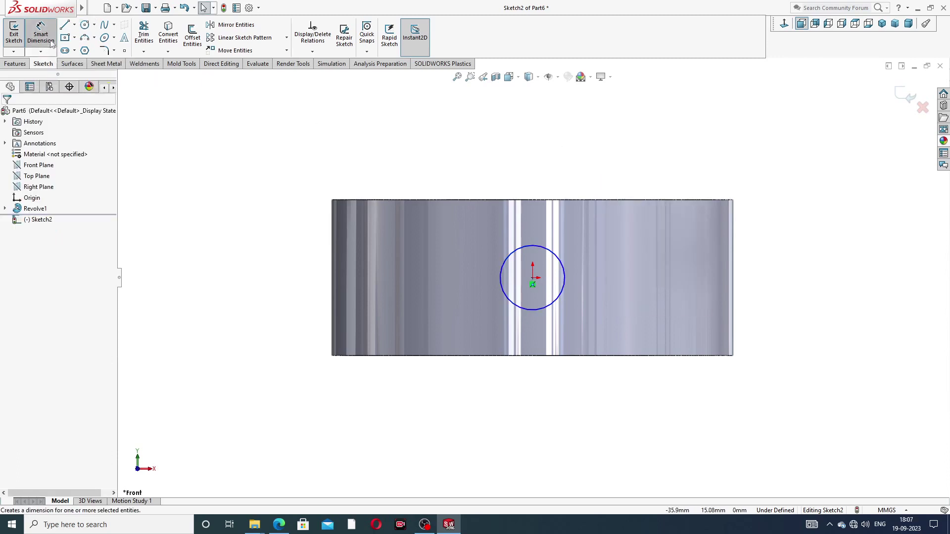
pyautogui.click(548, 253)
pyautogui.click(625, 187)
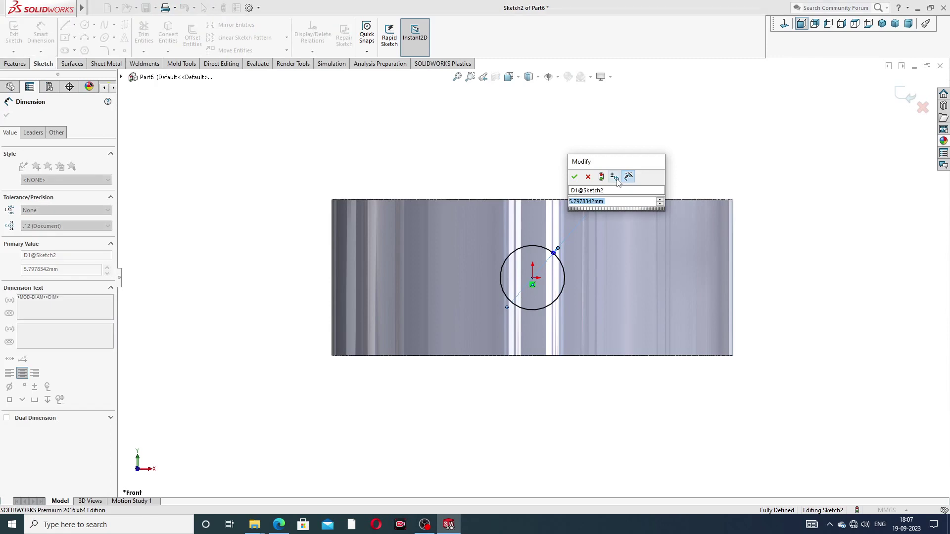
pyautogui.write('4')
pyautogui.press('Return')
pyautogui.press('Escape')
pyautogui.rightClick(658, 149)
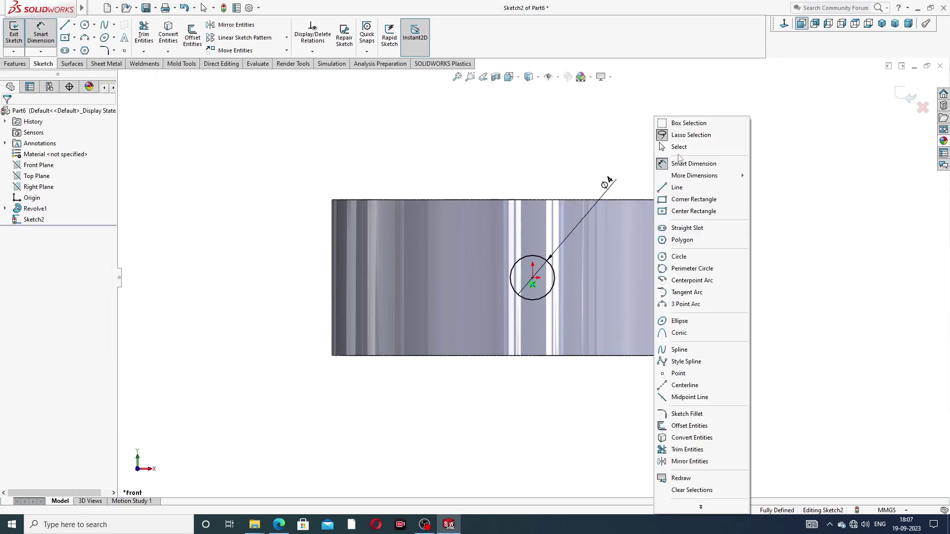
pyautogui.click(680, 147)
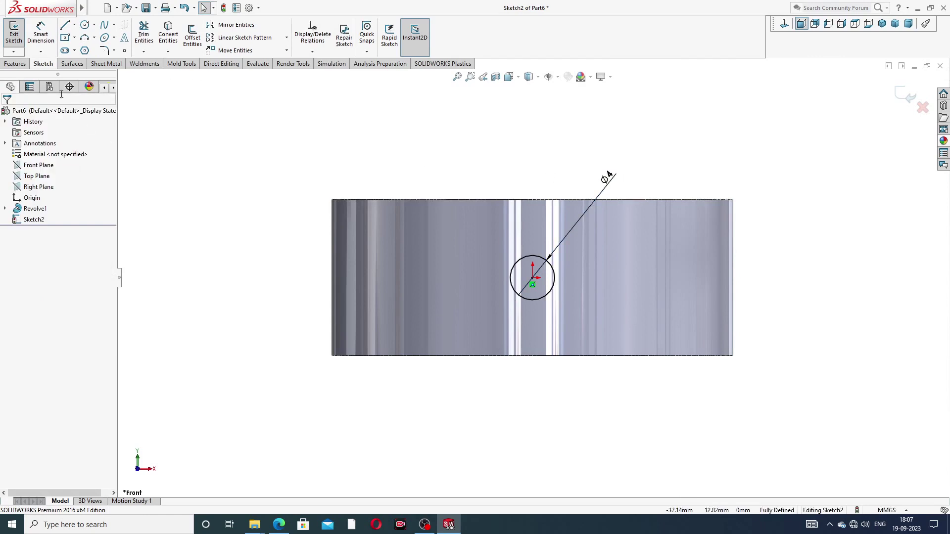
# Step: Cut-extrude the circle through both walls of the ring with a Mid Plane depth of 50 mm
pyautogui.click(16, 64)
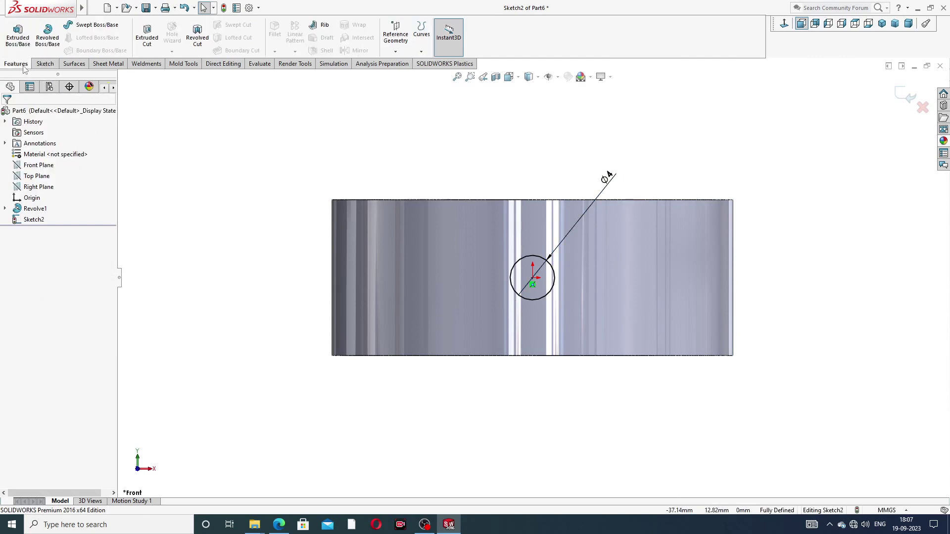
pyautogui.click(147, 34)
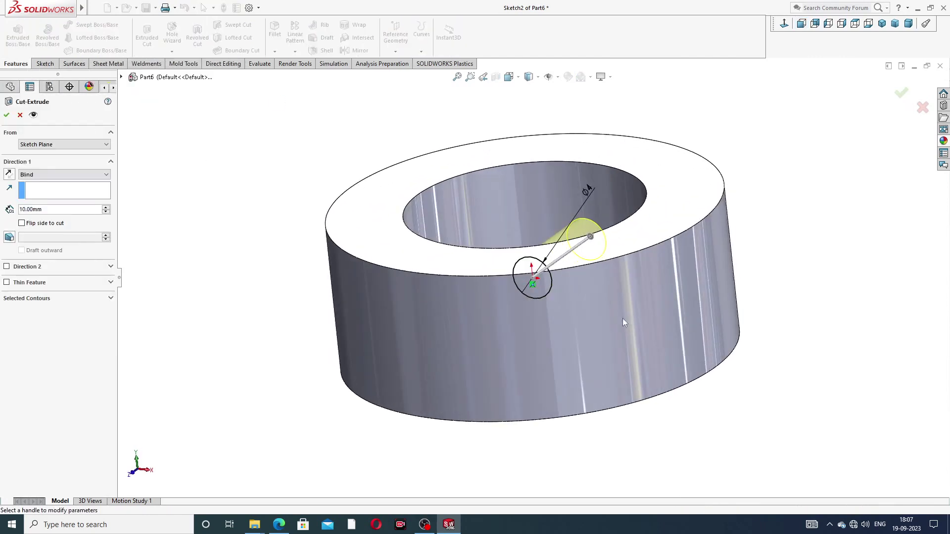
pyautogui.click(69, 174)
pyautogui.click(59, 234)
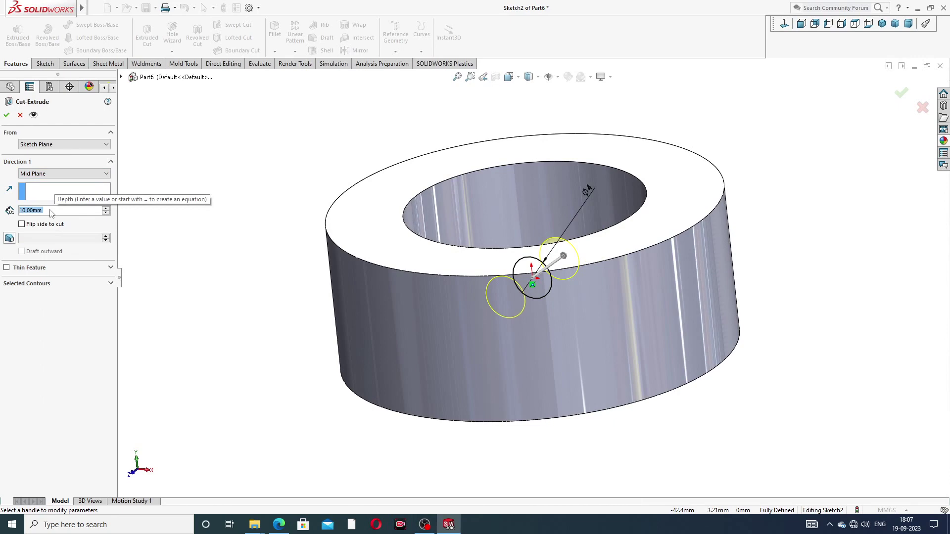
pyautogui.write('50')
pyautogui.press('Return')
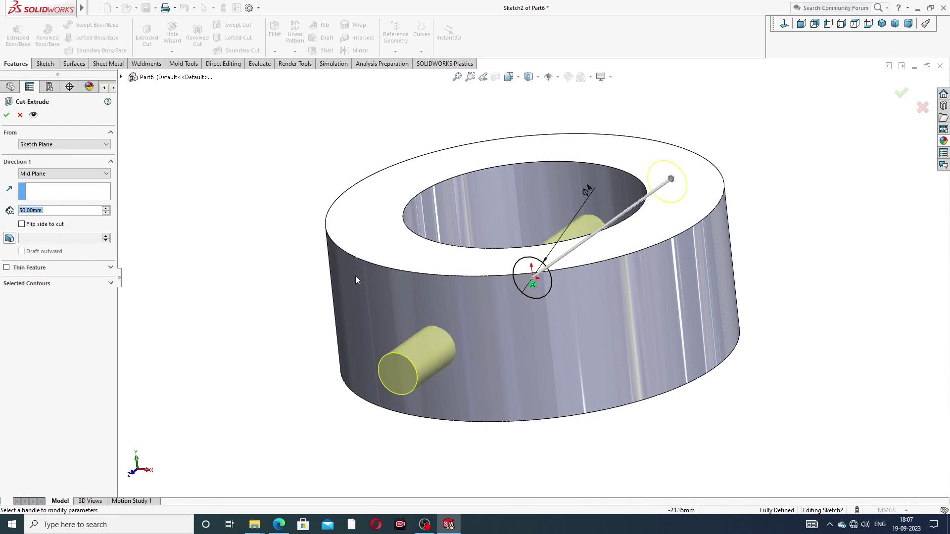
pyautogui.moveTo(356, 280); pyautogui.dragTo(424, 297, button='middle')
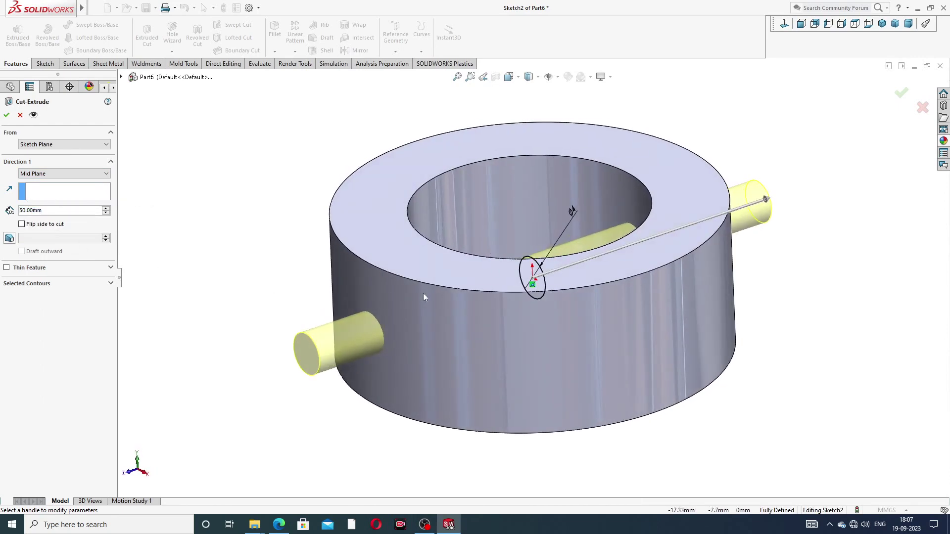
pyautogui.click(5, 116)
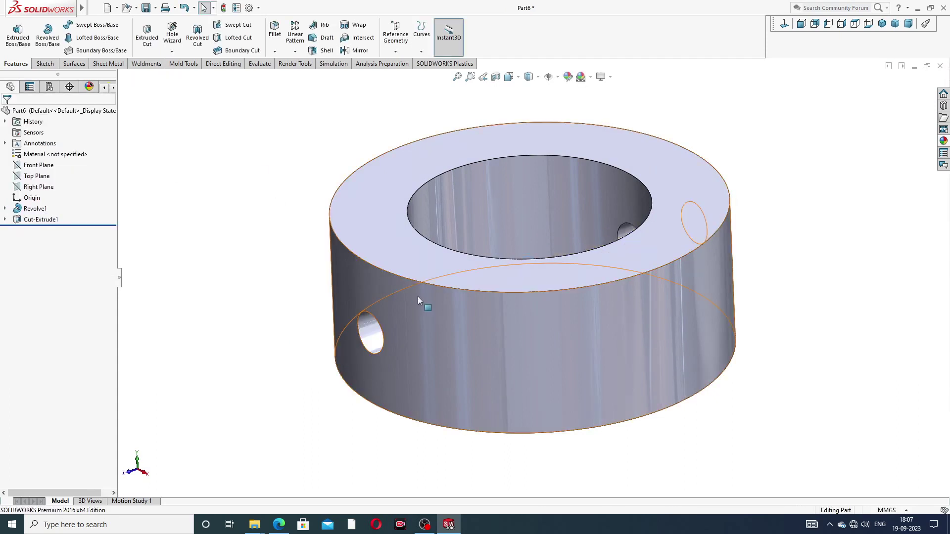
# Step: Apply the blue high gloss plastic appearance to the whole collar
pyautogui.scroll(3, 418, 297)
pyautogui.moveTo(462, 304); pyautogui.dragTo(544, 305, button='middle')
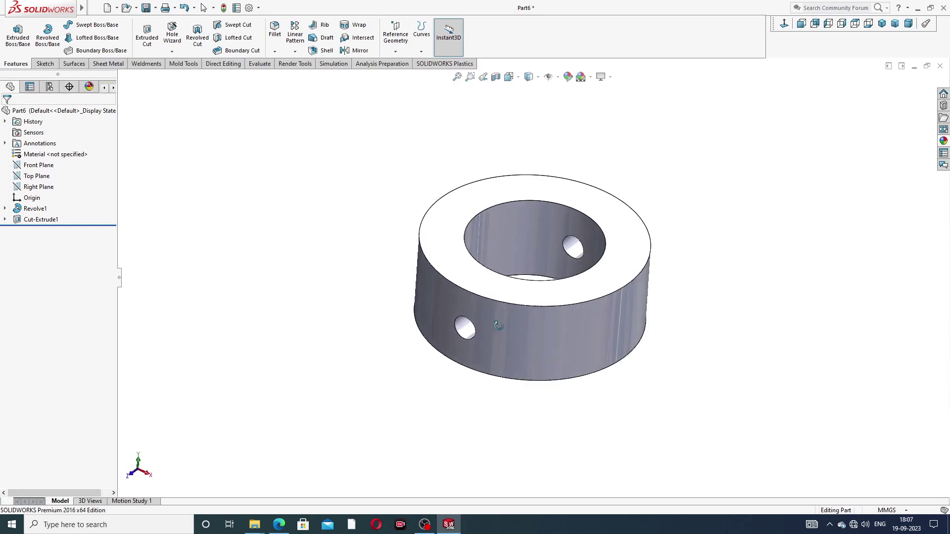
pyautogui.click(944, 142)
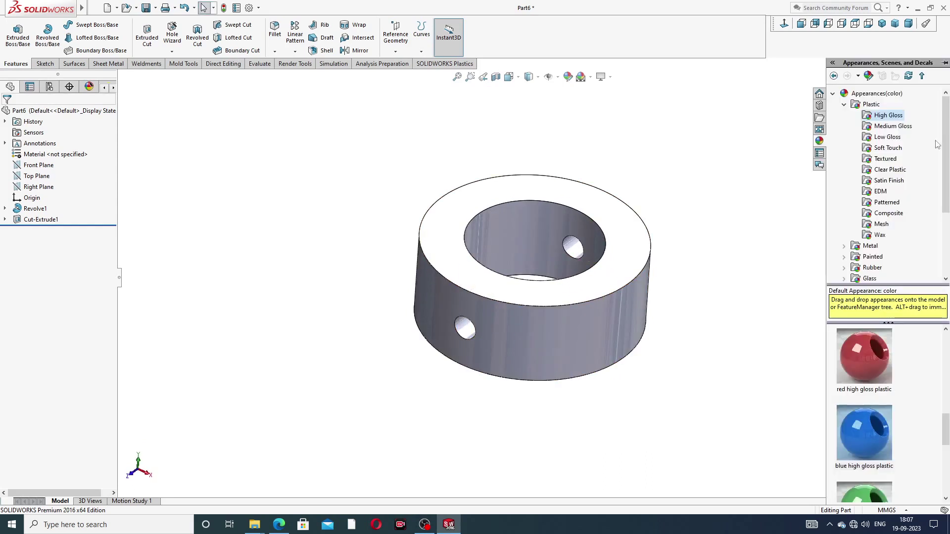
pyautogui.doubleClick(863, 106)
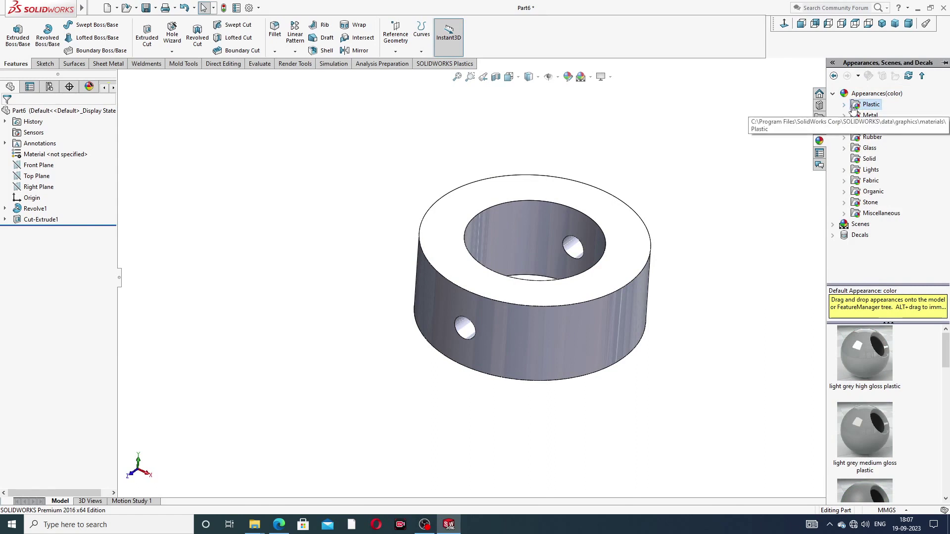
pyautogui.doubleClick(854, 109)
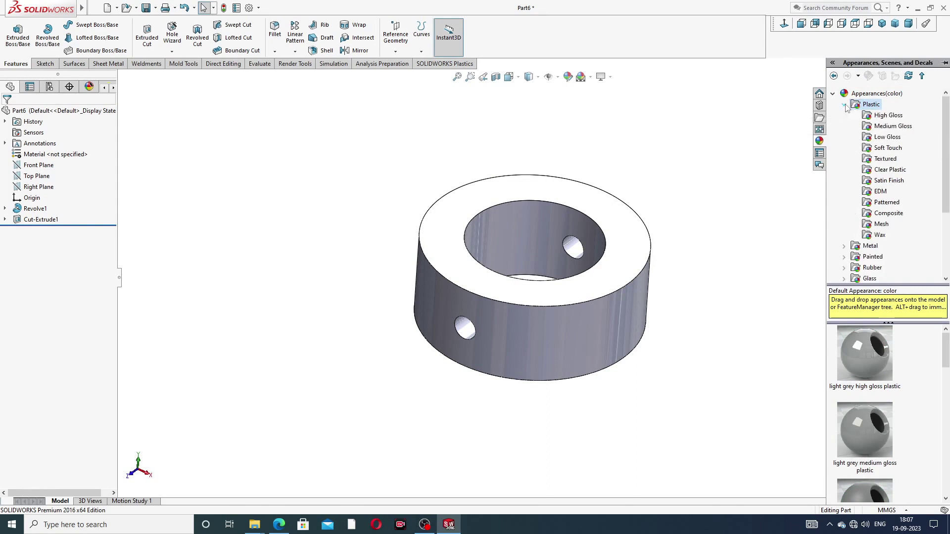
pyautogui.click(883, 117)
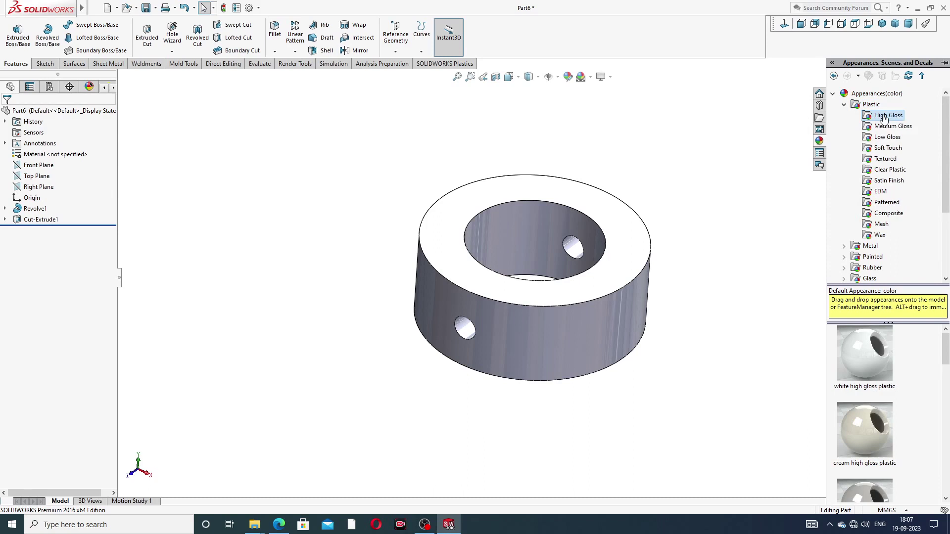
pyautogui.click(845, 106)
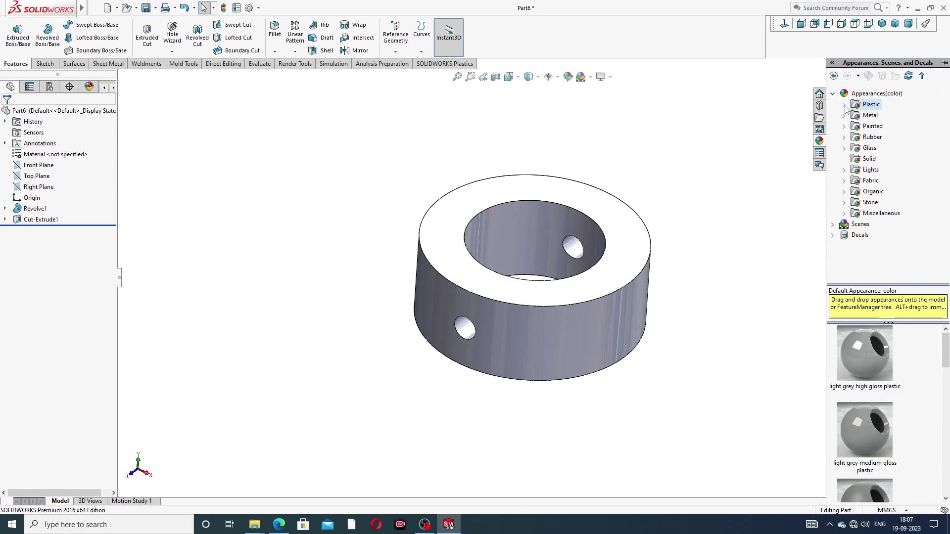
pyautogui.doubleClick(870, 105)
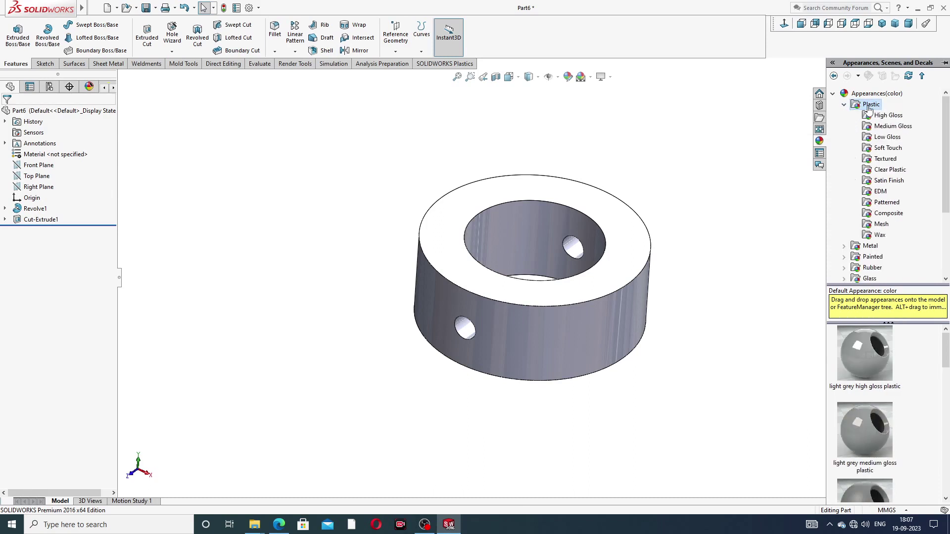
pyautogui.click(881, 116)
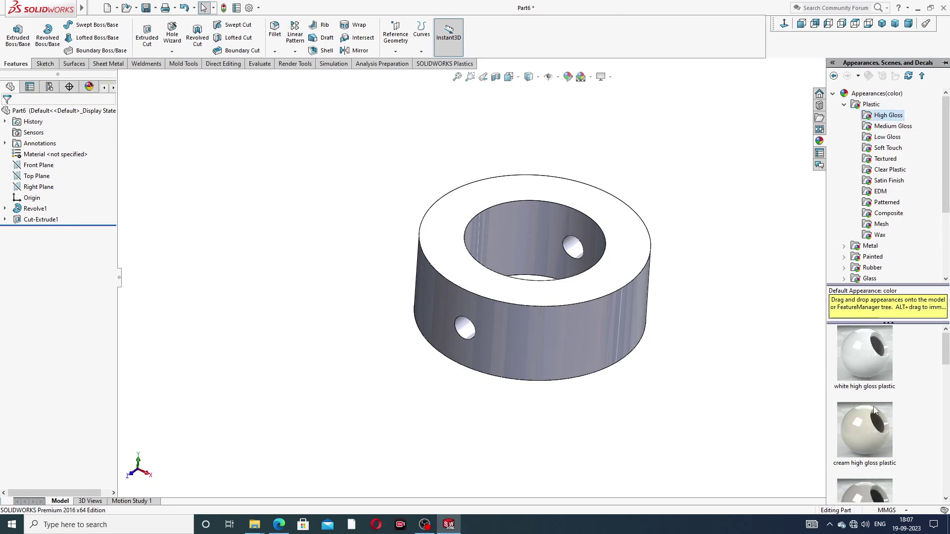
pyautogui.scroll(-6, 874, 406)
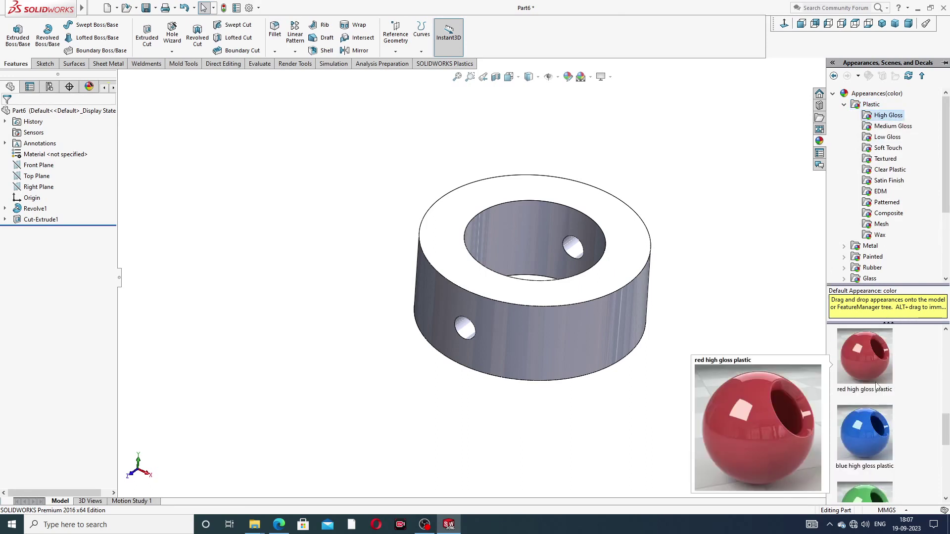
pyautogui.moveTo(867, 428)
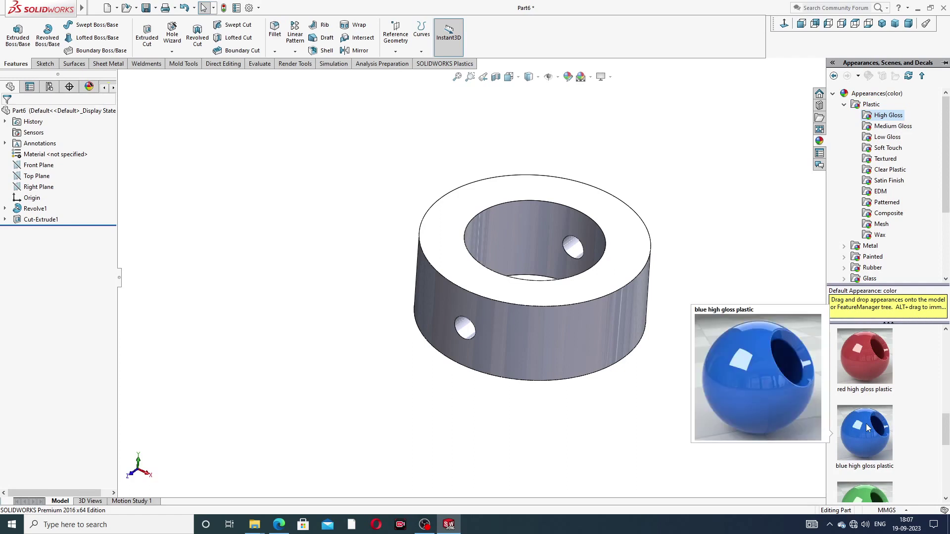
pyautogui.doubleClick(867, 428)
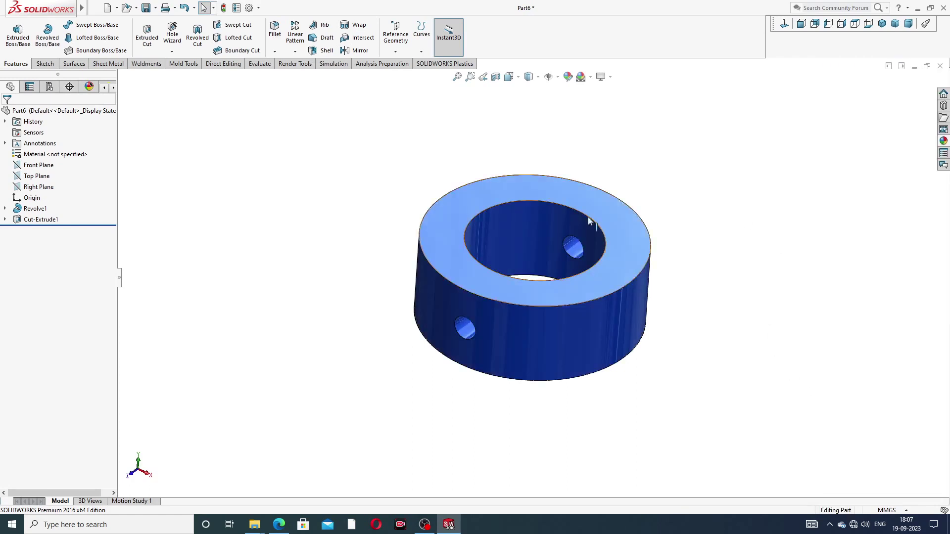
pyautogui.moveTo(588, 221); pyautogui.dragTo(568, 252, button='middle')
pyautogui.moveTo(622, 269); pyautogui.dragTo(542, 240, button='middle')
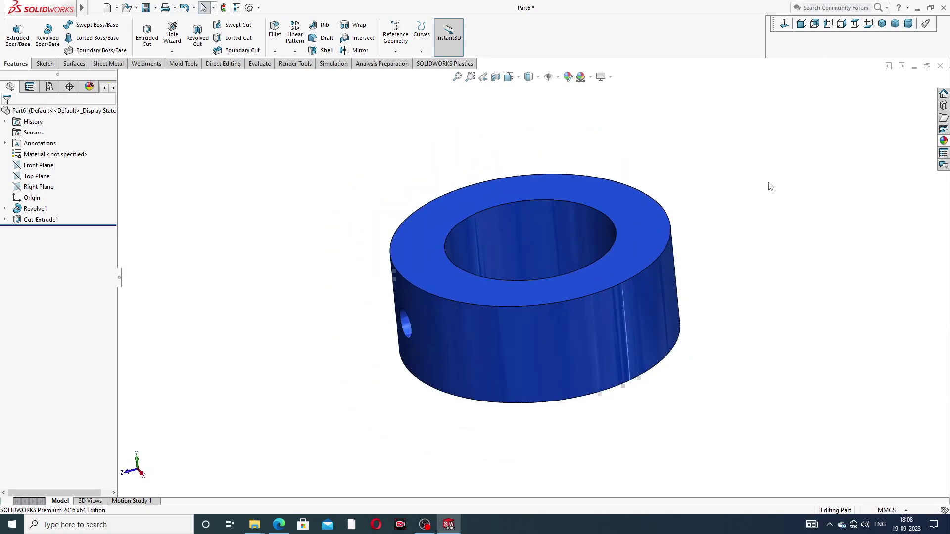
pyautogui.scroll(-3, 506, 306)
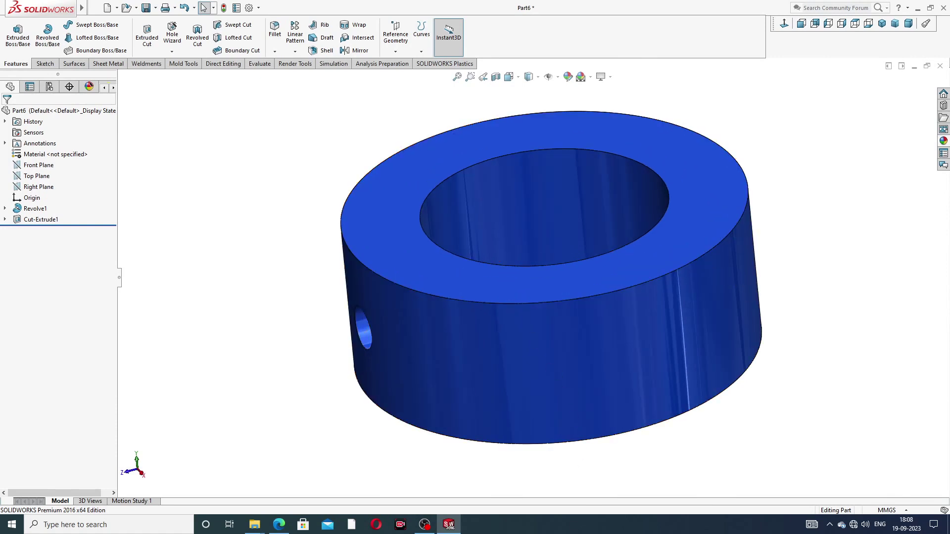
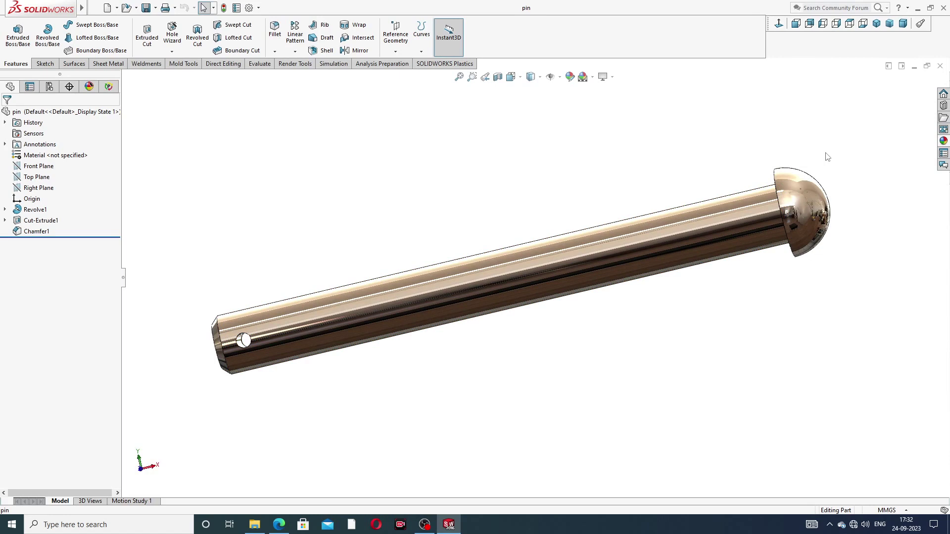
# Step: Close the pin part and start a new part document with the Plain White scene
pyautogui.click(940, 66)
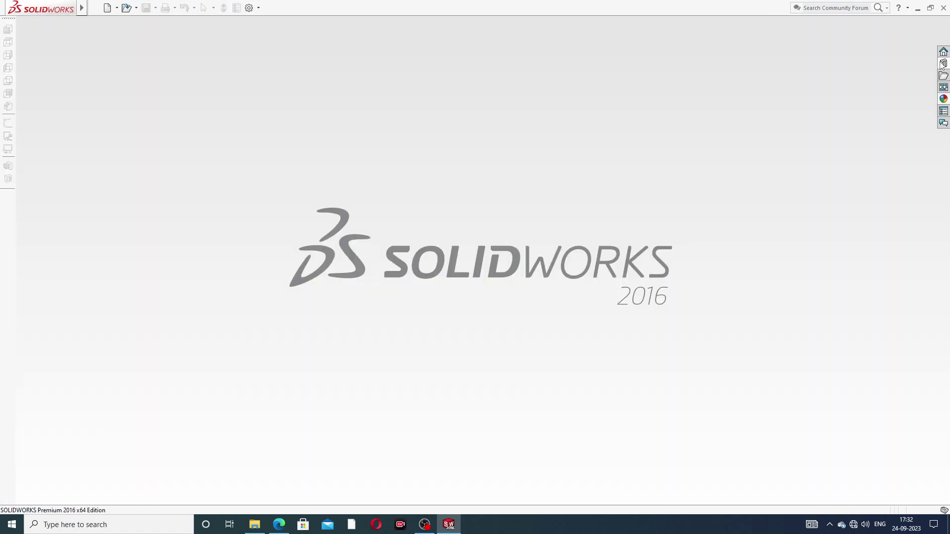
pyautogui.click(108, 7)
pyautogui.click(391, 383)
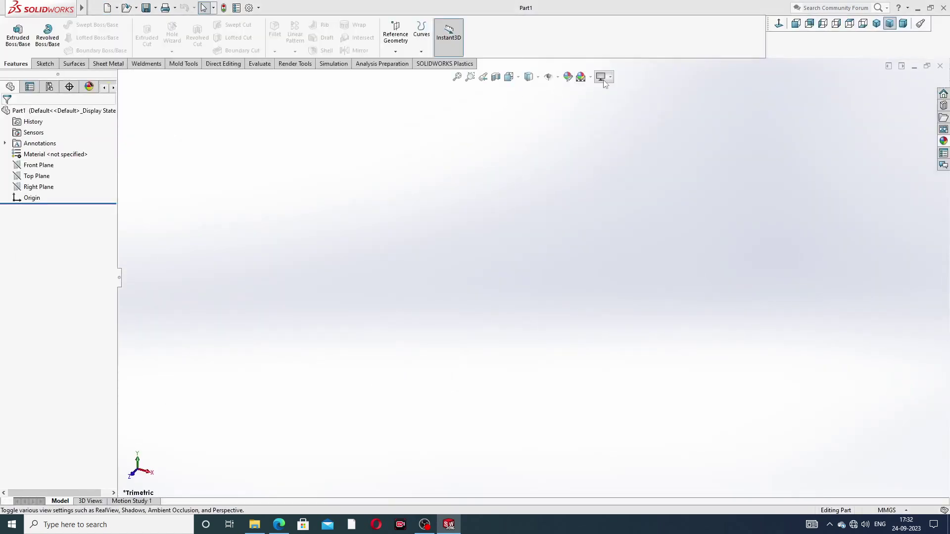
pyautogui.click(591, 78)
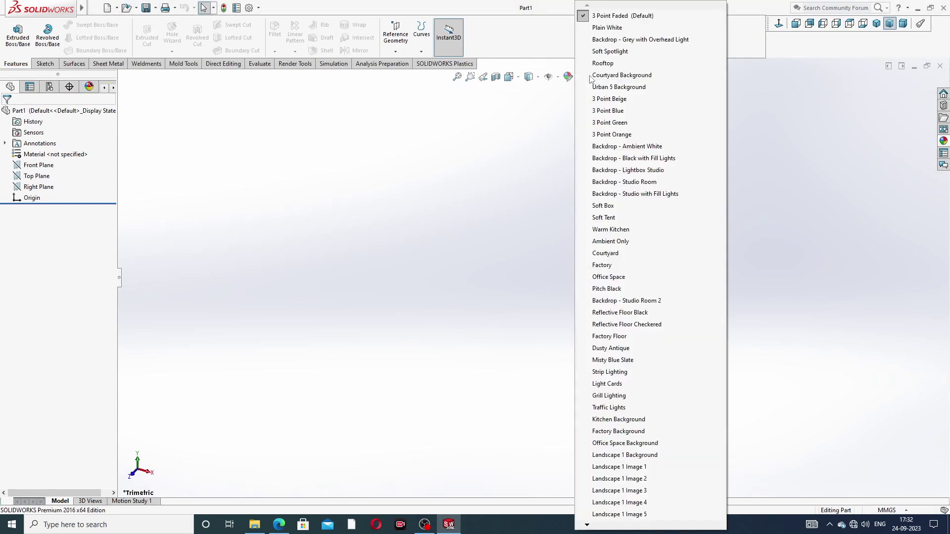
pyautogui.click(603, 28)
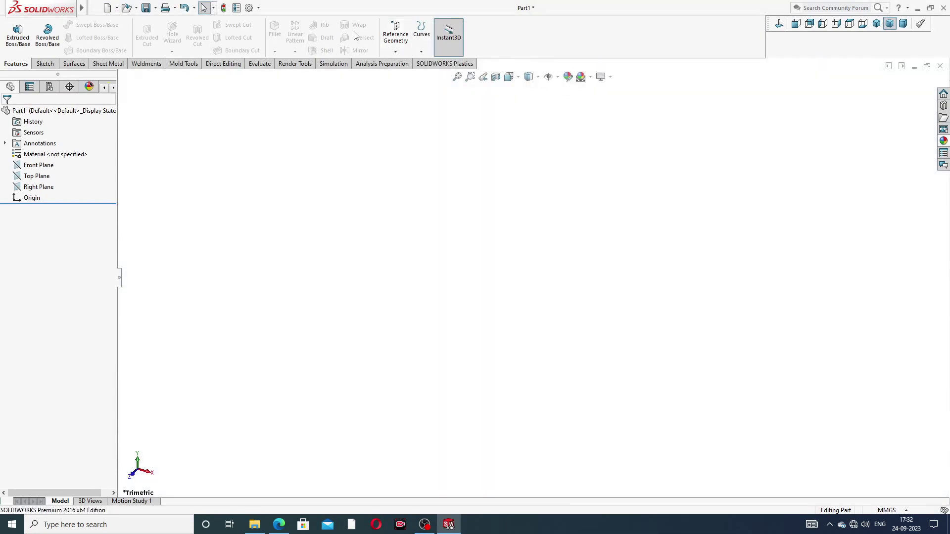
# Step: Set both the shaded and the wireframe image quality resolution of the new part to the highest level
pyautogui.click(250, 8)
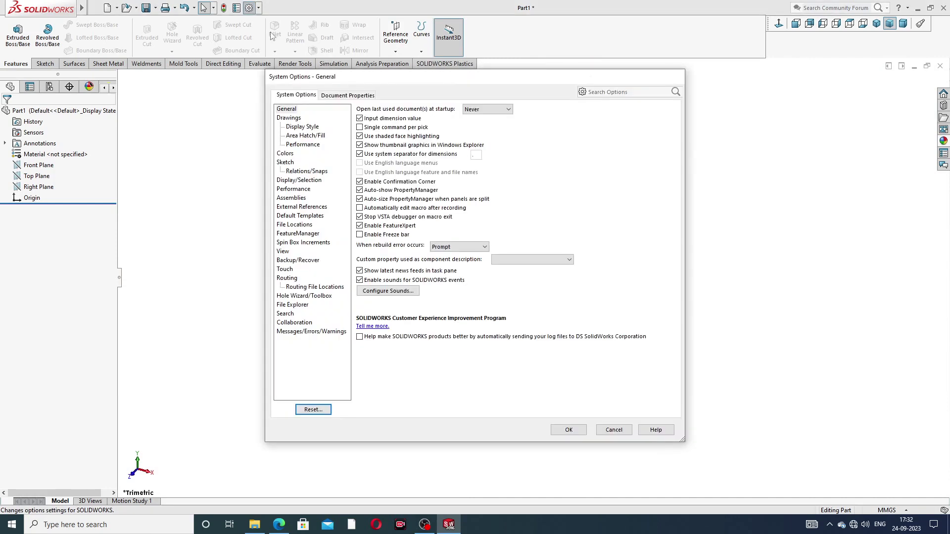
pyautogui.click(359, 97)
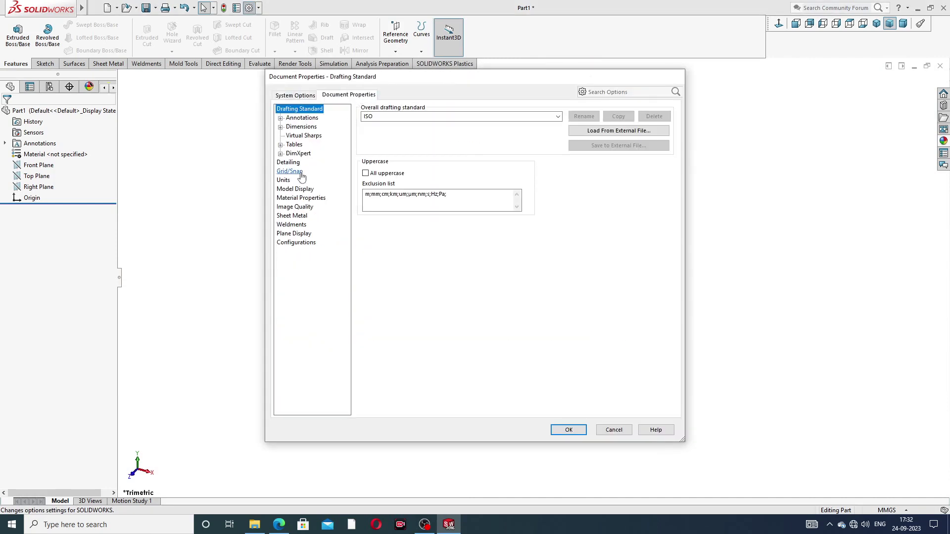
pyautogui.click(295, 207)
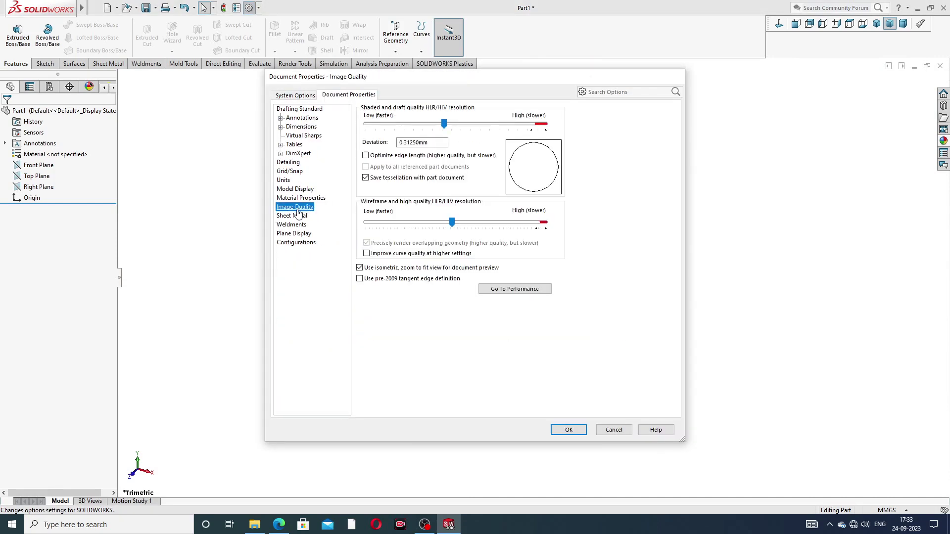
pyautogui.moveTo(444, 123); pyautogui.dragTo(546, 123)
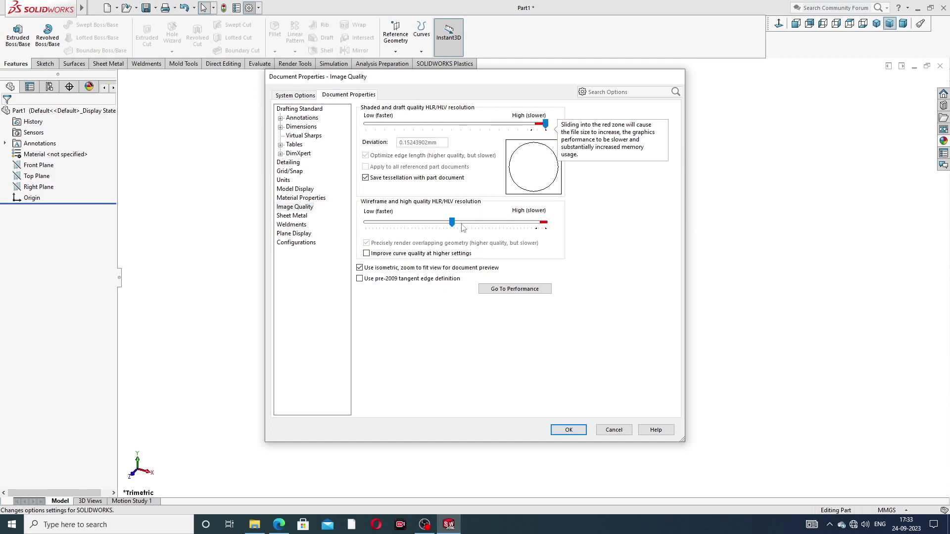
pyautogui.moveTo(452, 223); pyautogui.dragTo(545, 222)
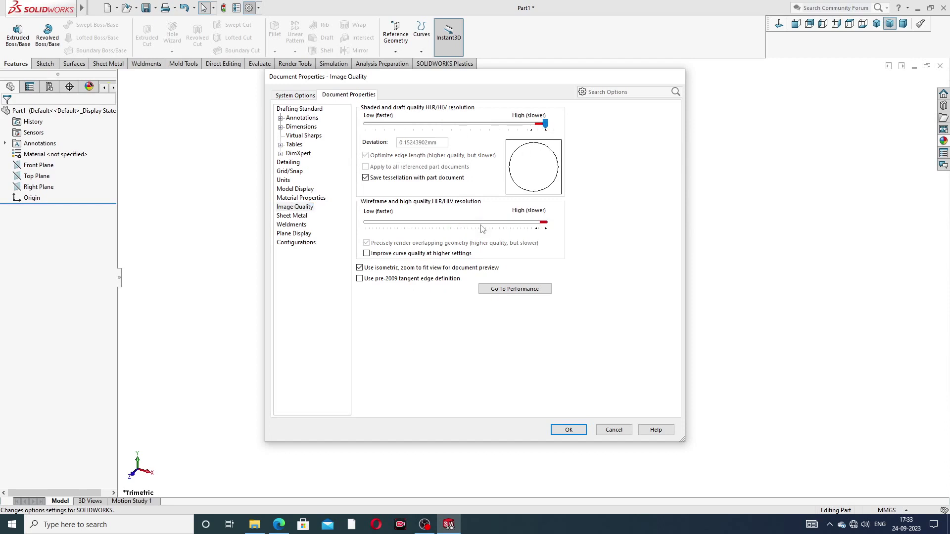
pyautogui.click(574, 431)
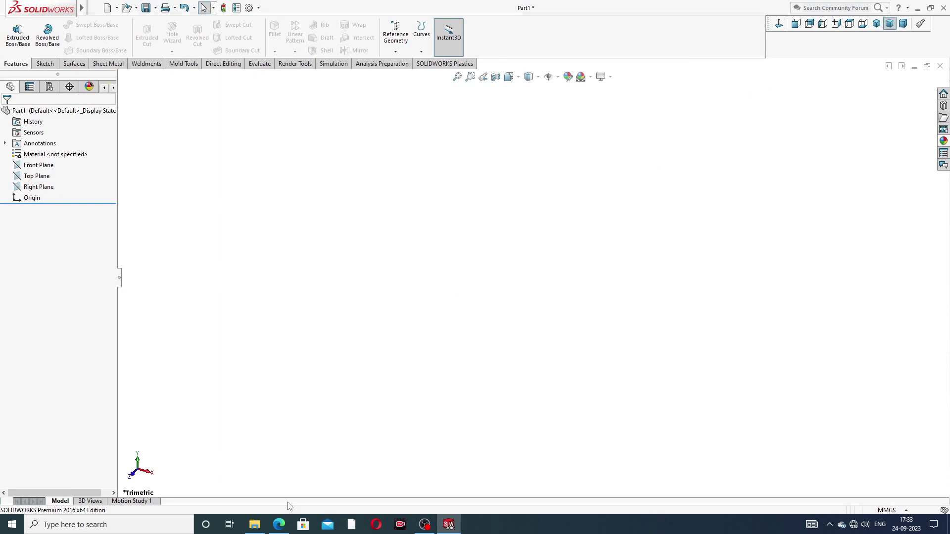
# Step: Consult the Part-04 pin design drawing in the Edge browser and start a sketch on the Front Plane back in SOLIDWORKS
pyautogui.click(283, 525)
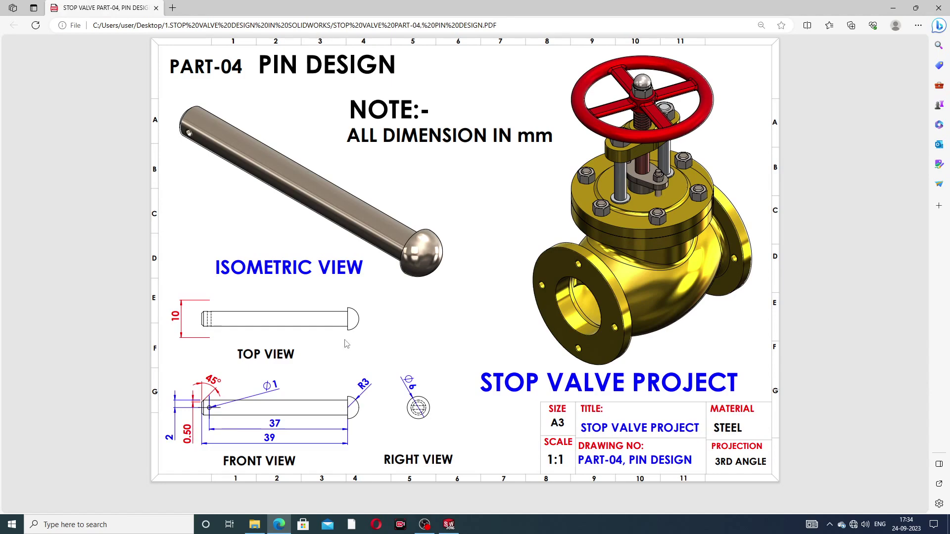
pyautogui.click(449, 525)
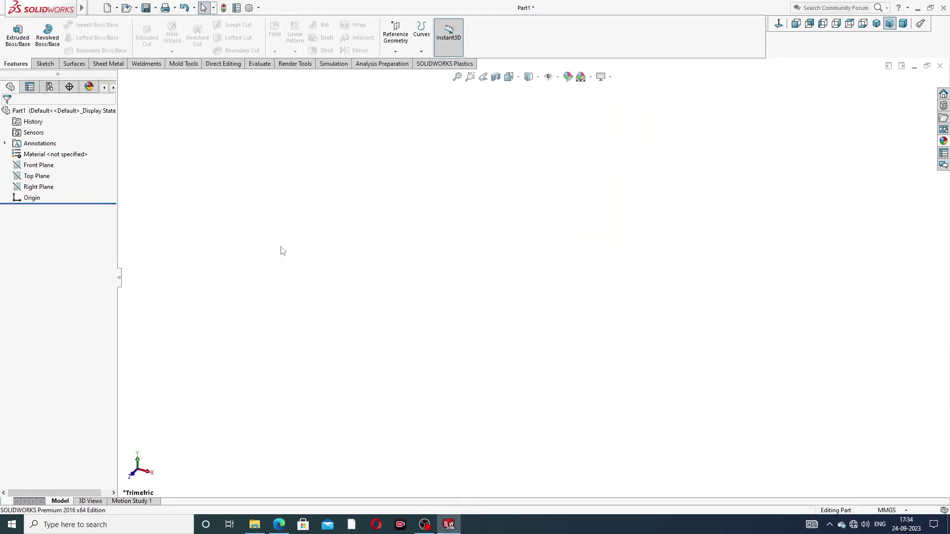
pyautogui.click(42, 168)
pyautogui.click(78, 155)
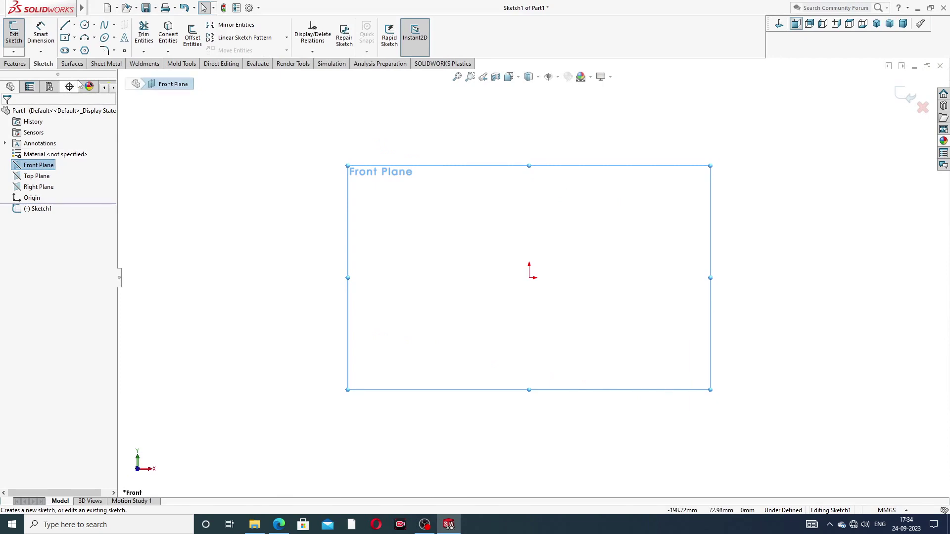
# Step: Sketch a closed half profile of the pin from the origin, with a shank about 105 mm by 22 mm and a rounded head of about 21 mm radius
pyautogui.click(74, 25)
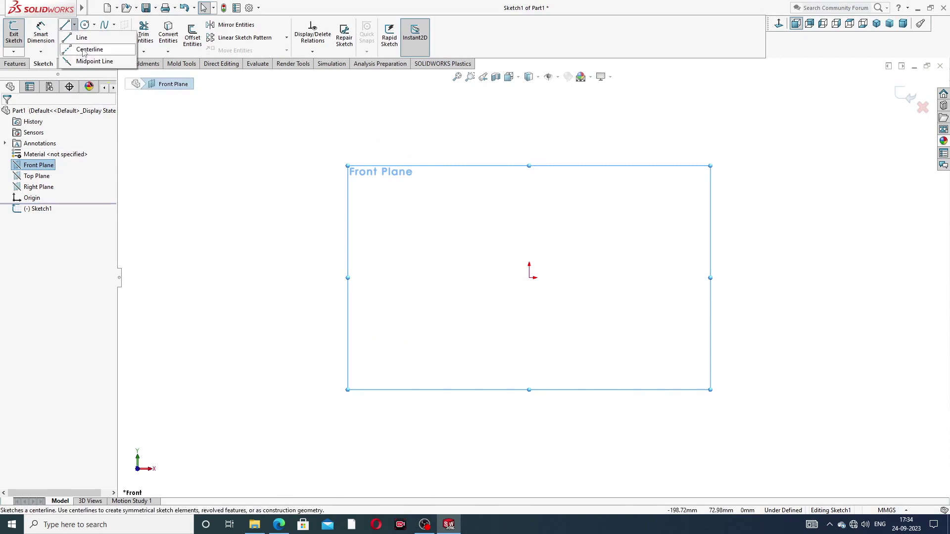
pyautogui.click(81, 37)
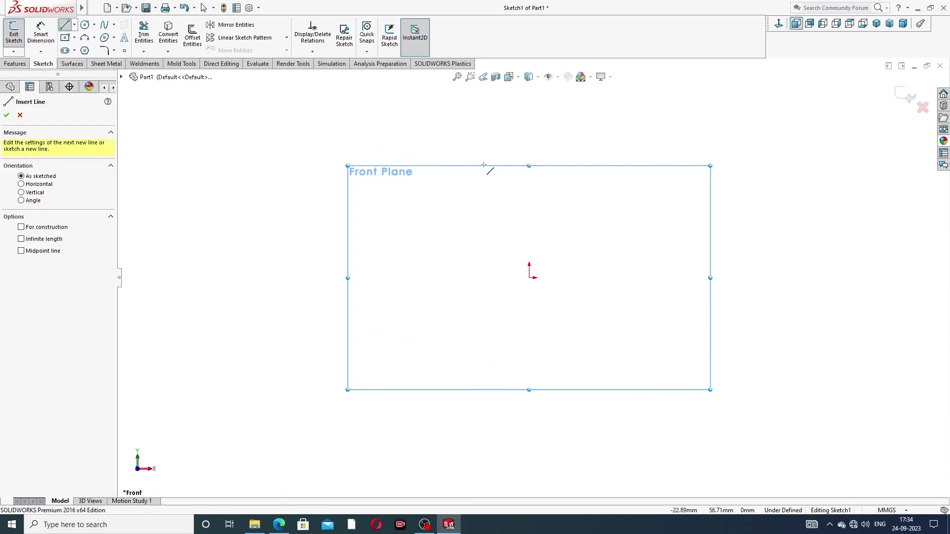
pyautogui.click(528, 278)
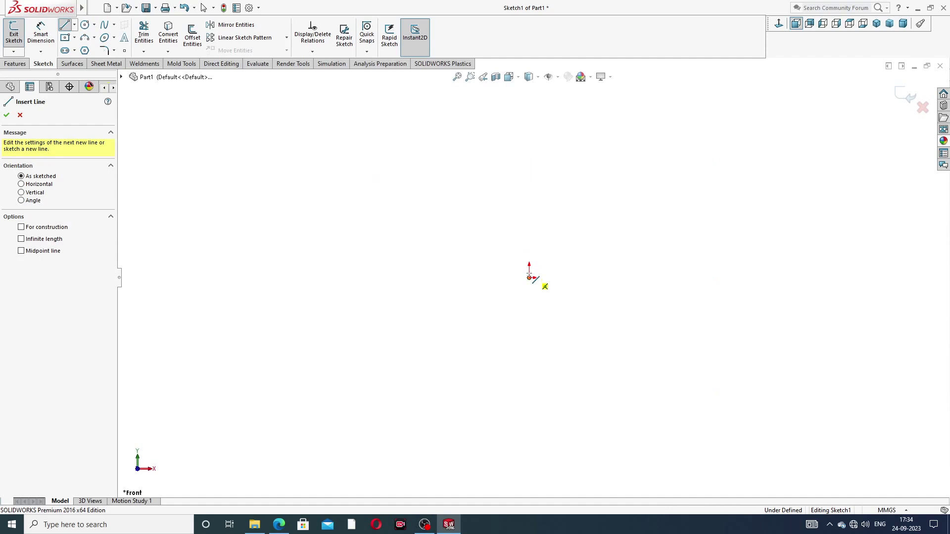
pyautogui.click(530, 232)
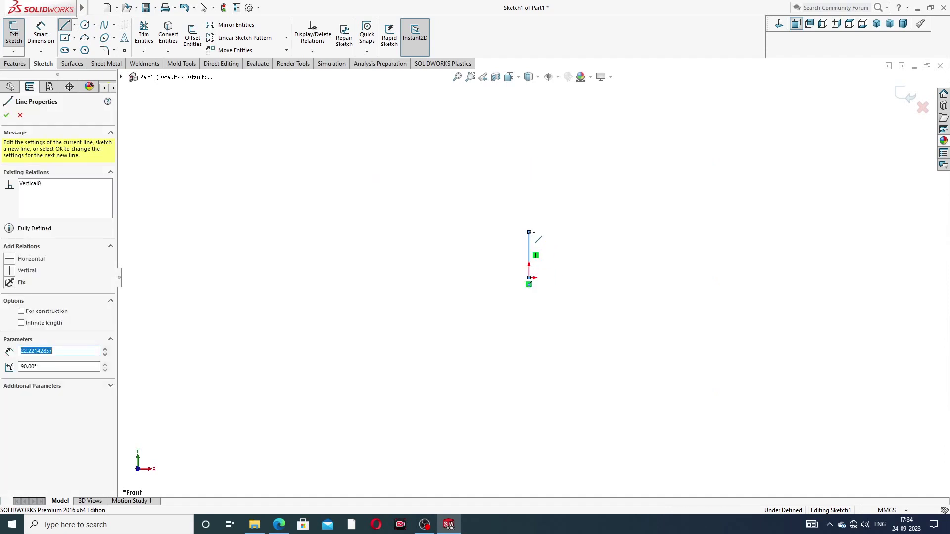
pyautogui.click(743, 232)
pyautogui.click(744, 200)
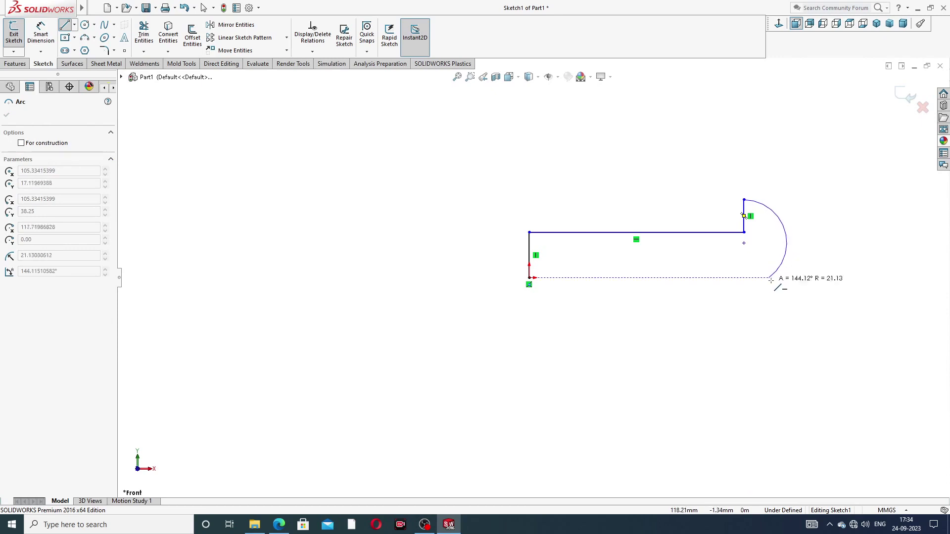
pyautogui.click(772, 278)
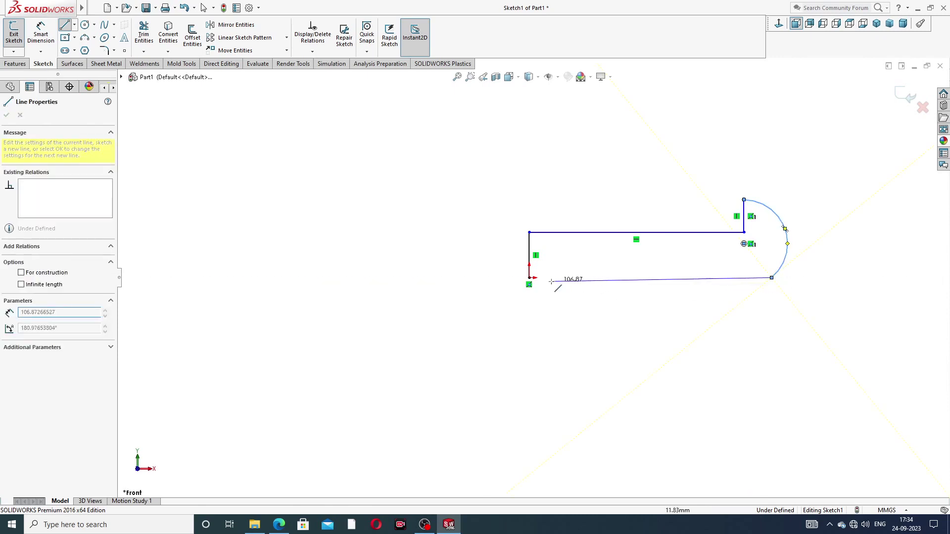
pyautogui.click(529, 277)
pyautogui.rightClick(595, 193)
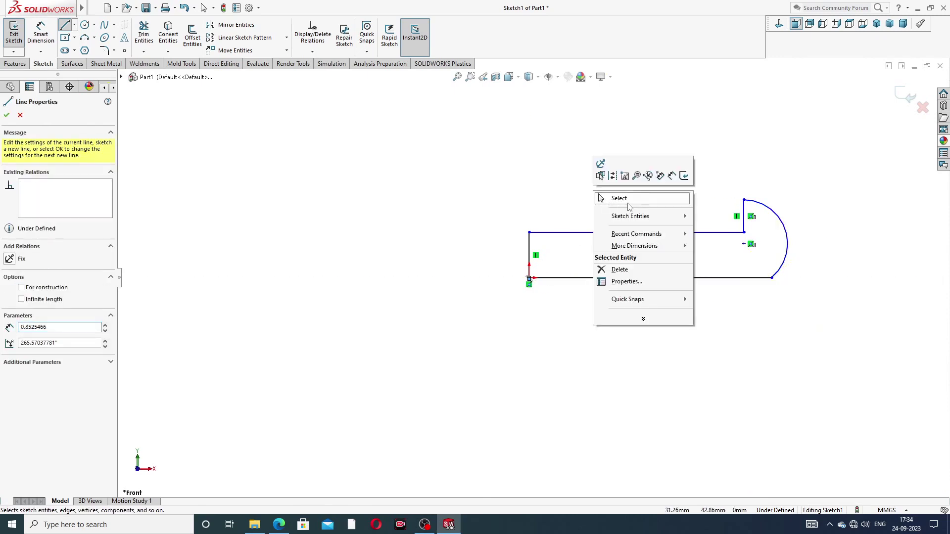
pyautogui.click(626, 200)
# Step: Make the head arc's center point coincident with the long horizontal base line through the origin
pyautogui.scroll(3, 699, 238)
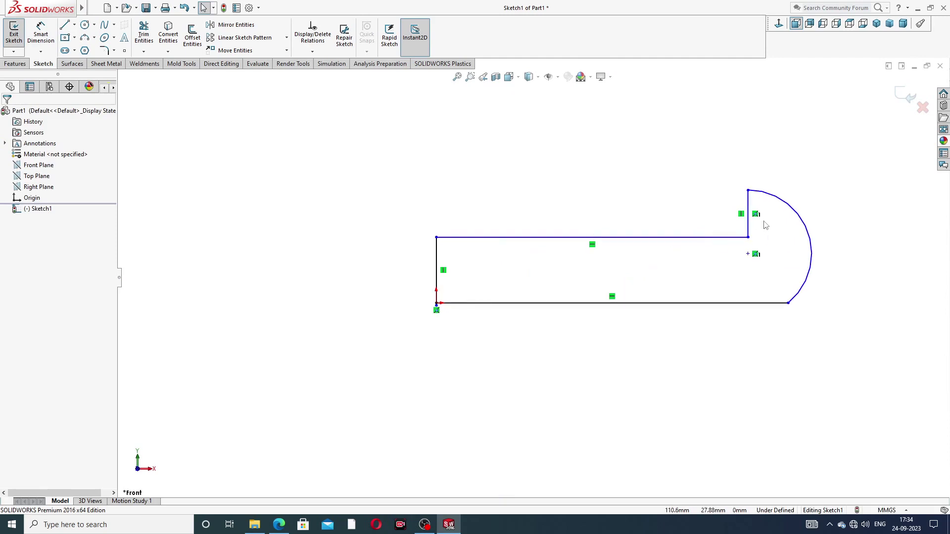
pyautogui.click(748, 254)
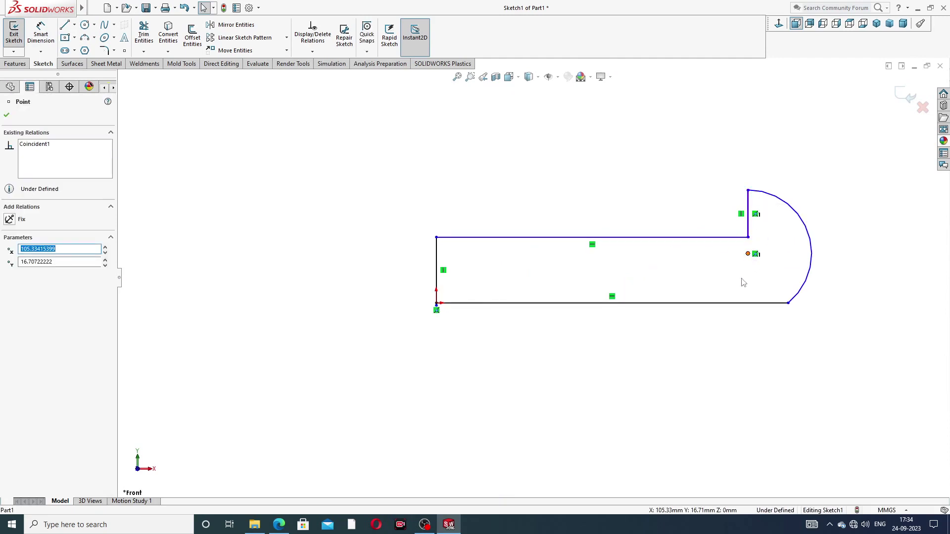
pyautogui.keyDown('ctrl'); pyautogui.click(741, 306); pyautogui.keyUp('ctrl')
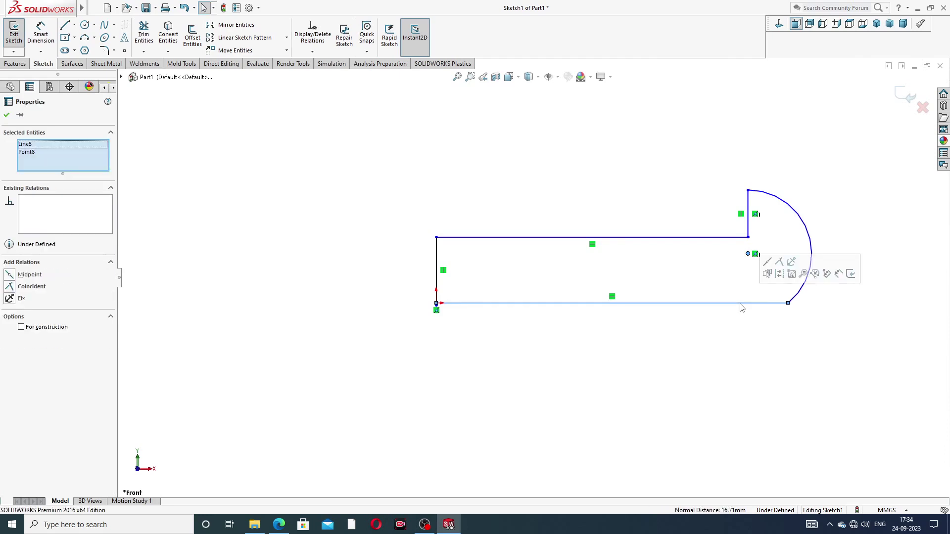
pyautogui.click(778, 262)
pyautogui.click(797, 210)
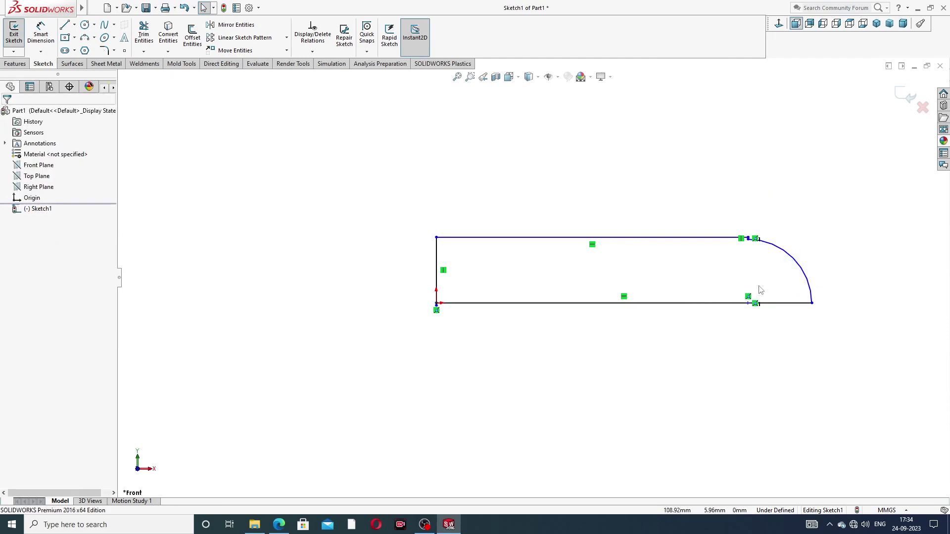
# Step: Move the shank's long upper line below the arc's upper end so that the head forms a shoulder
pyautogui.moveTo(717, 239); pyautogui.dragTo(717, 219)
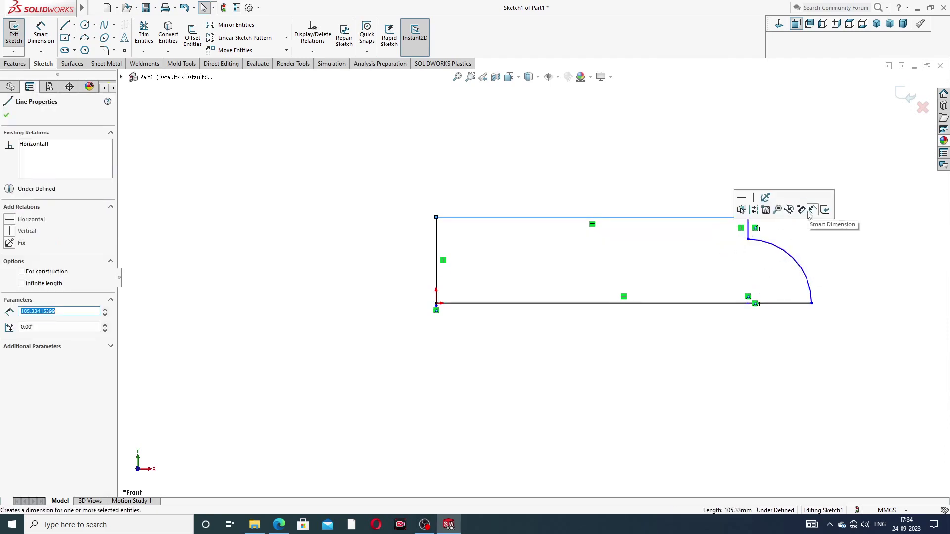
pyautogui.click(778, 160)
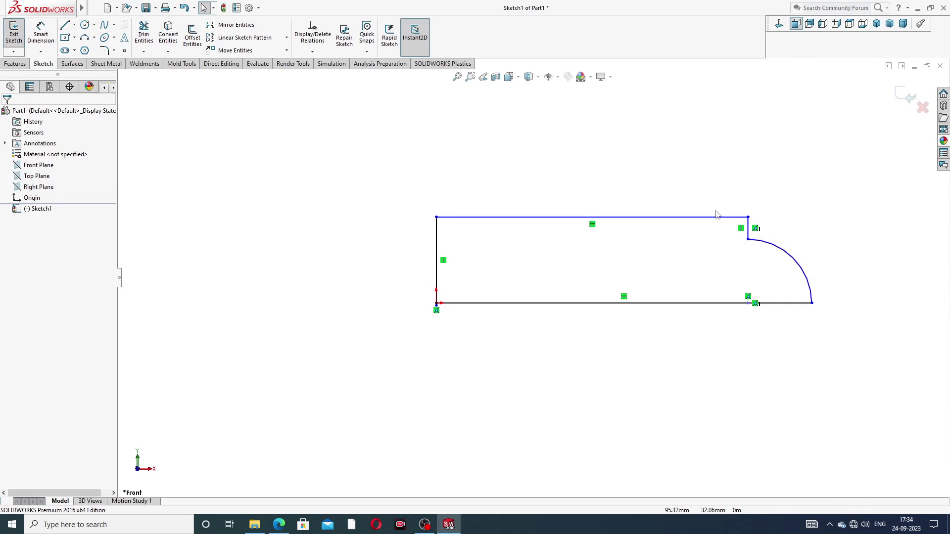
pyautogui.moveTo(713, 217); pyautogui.dragTo(712, 268)
pyautogui.press('Escape')
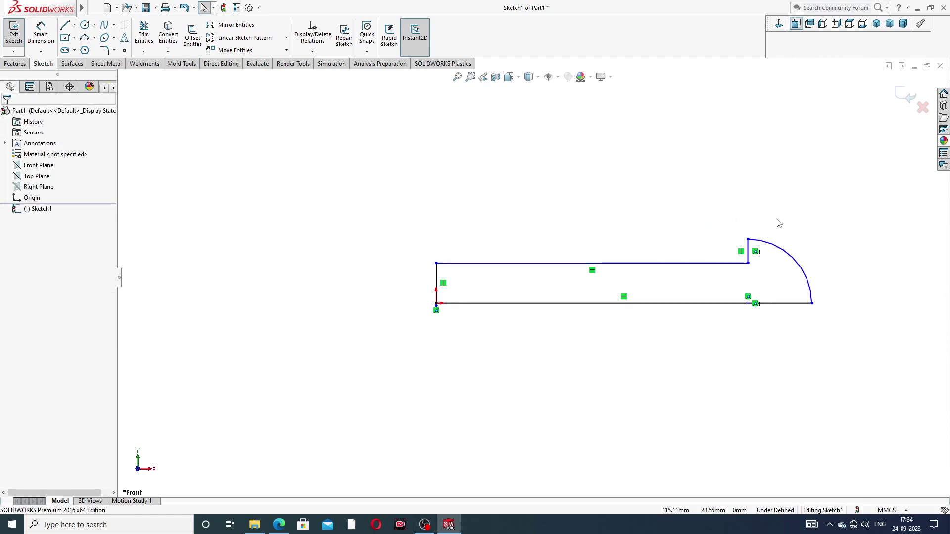
# Step: Dimension the head arc's radius as 3 mm
pyautogui.scroll(-3, 735, 254)
pyautogui.scroll(2, 692, 297)
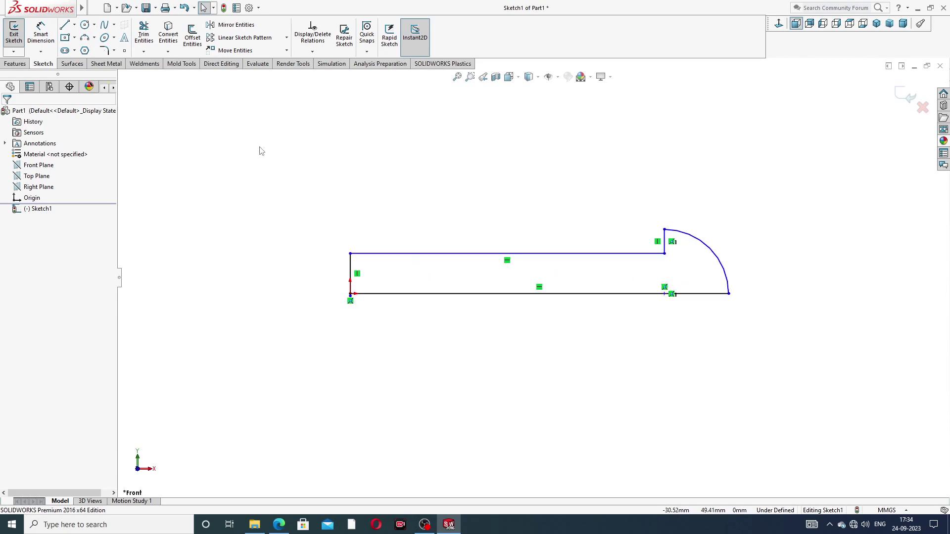
pyautogui.click(41, 35)
pyautogui.click(693, 238)
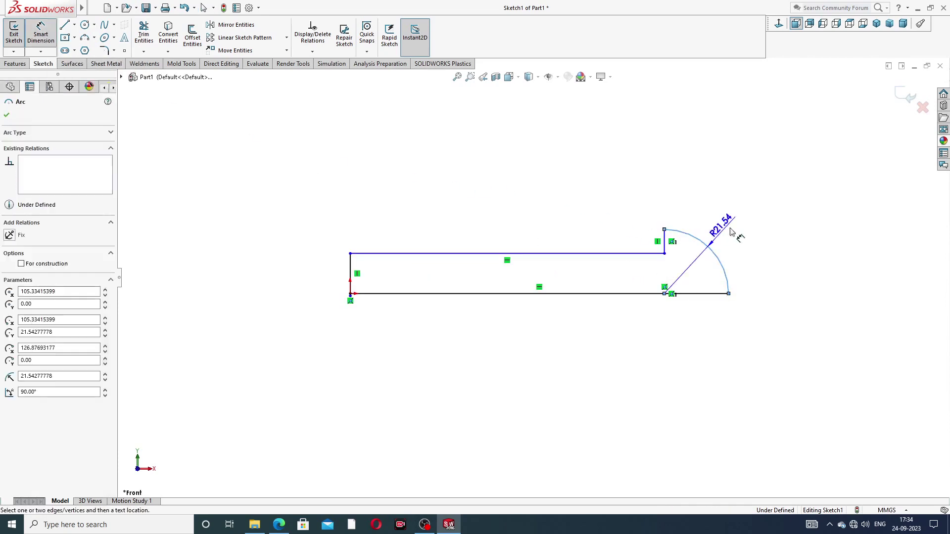
pyautogui.click(690, 220)
pyautogui.write('3')
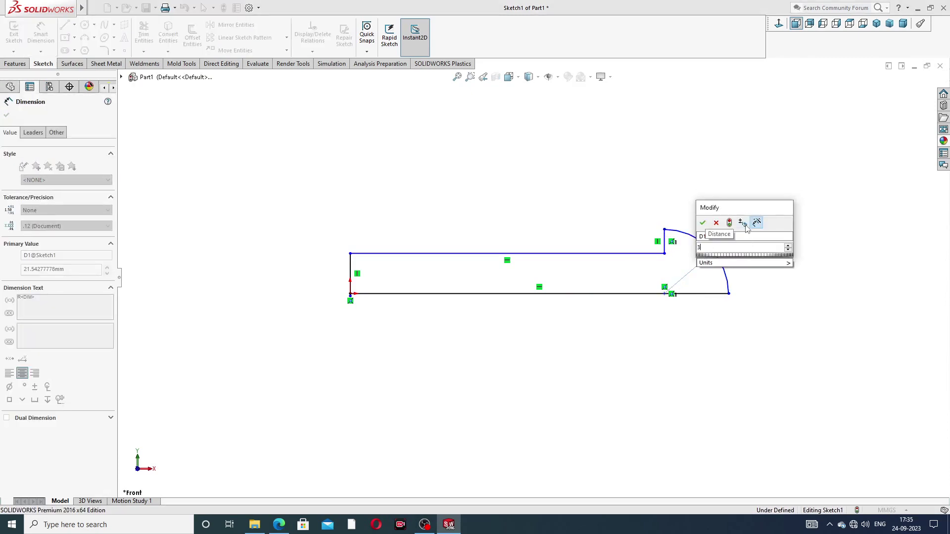
pyautogui.press('Return')
# Step: Dimension the shank's long upper line as 39 mm
pyautogui.click(615, 253)
pyautogui.click(572, 213)
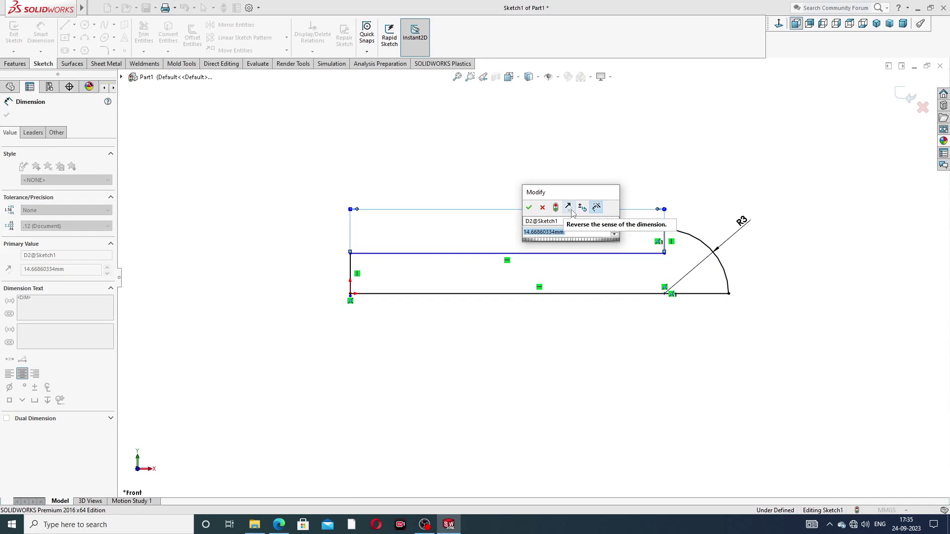
pyautogui.write('39')
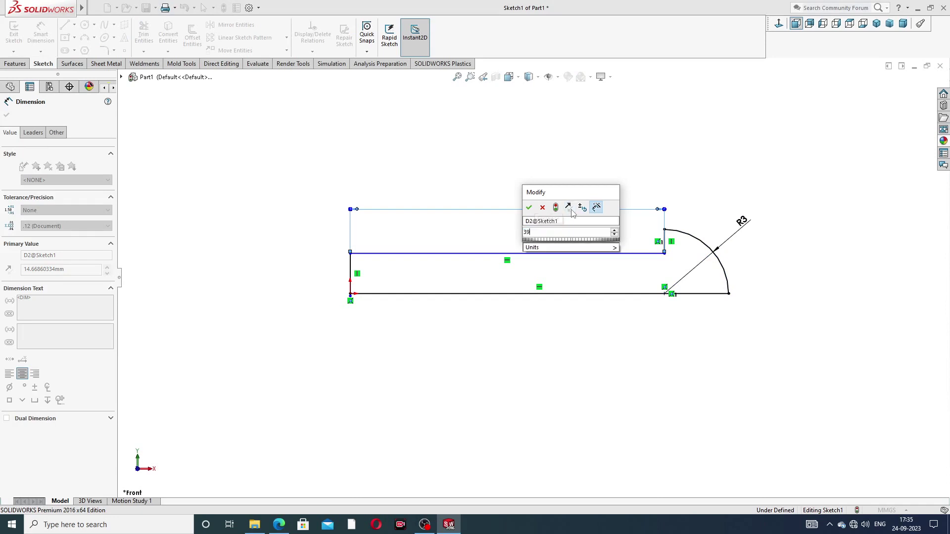
pyautogui.press('Return')
pyautogui.press('Escape')
pyautogui.press('f')
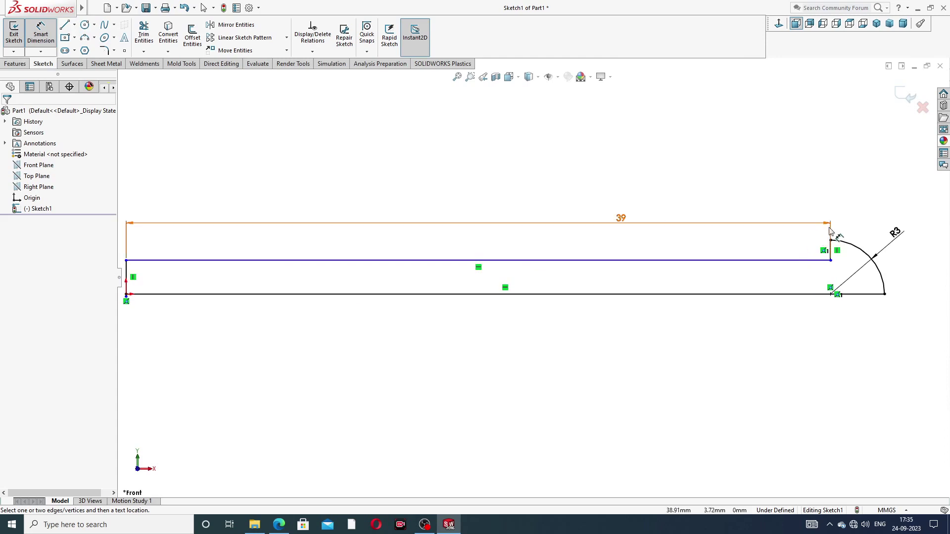
pyautogui.press('z')
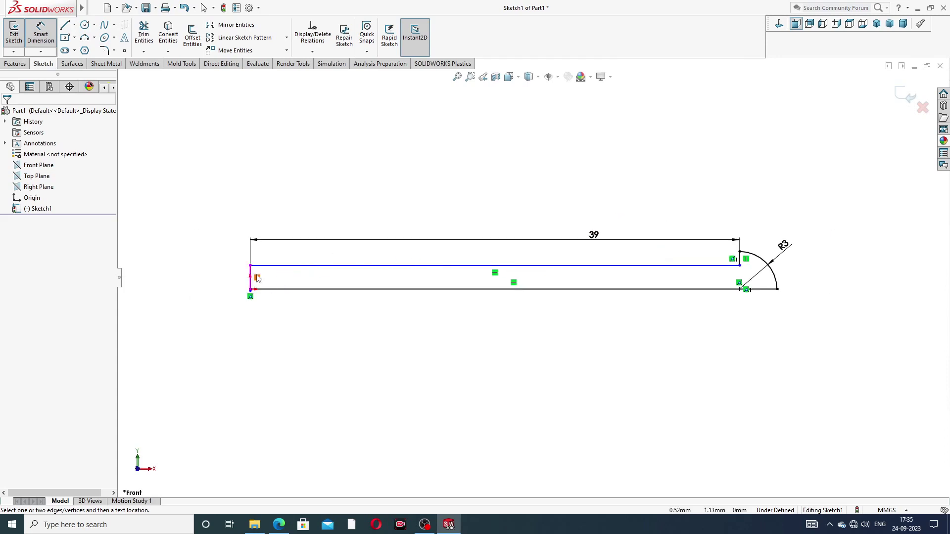
# Step: Dimension the short vertical line at the origin end of the shank as 2 mm
pyautogui.click(250, 276)
pyautogui.click(227, 280)
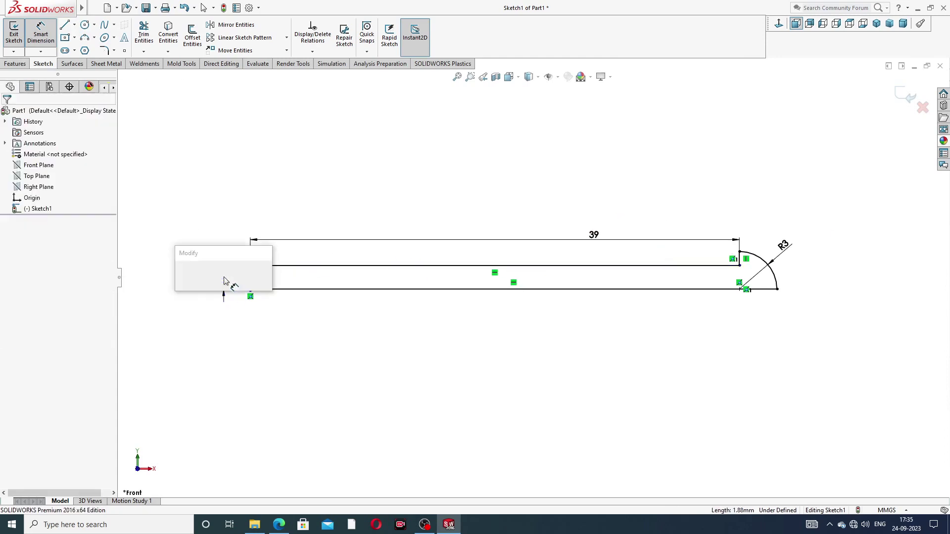
pyautogui.write('2')
pyautogui.press('Return')
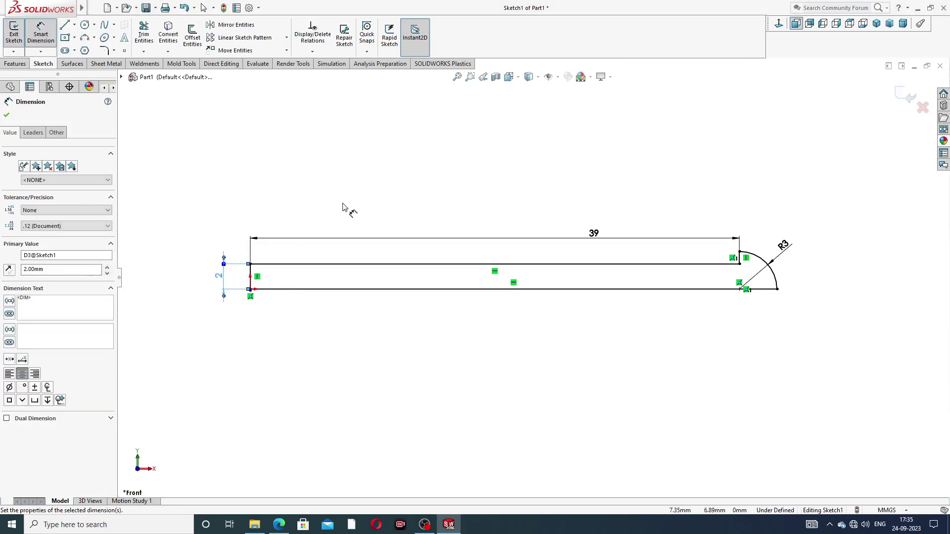
# Step: Reposition the 39 mm length dimension and the R3 radius dimension clear of the pin profile, and finish dimensioning
pyautogui.moveTo(594, 233); pyautogui.dragTo(494, 229)
pyautogui.click(608, 199)
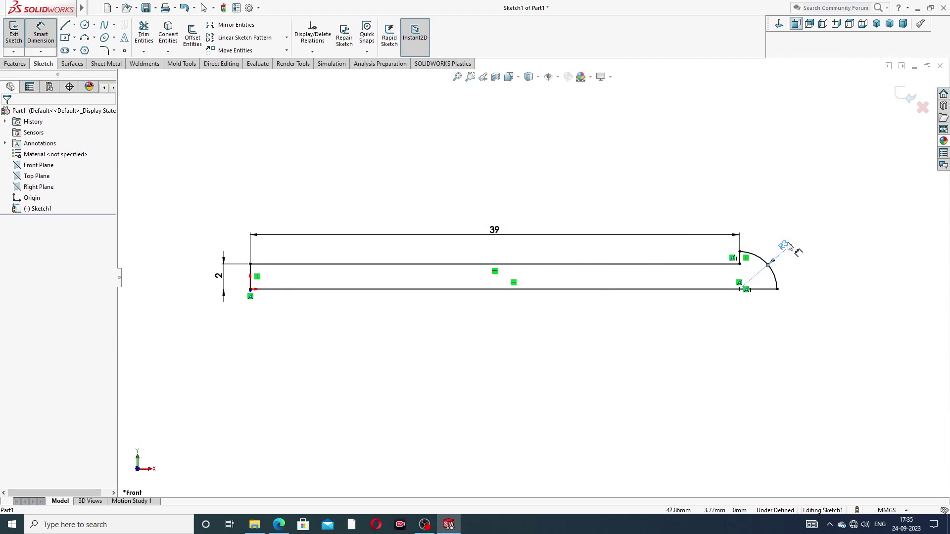
pyautogui.click(787, 248)
pyautogui.click(777, 216)
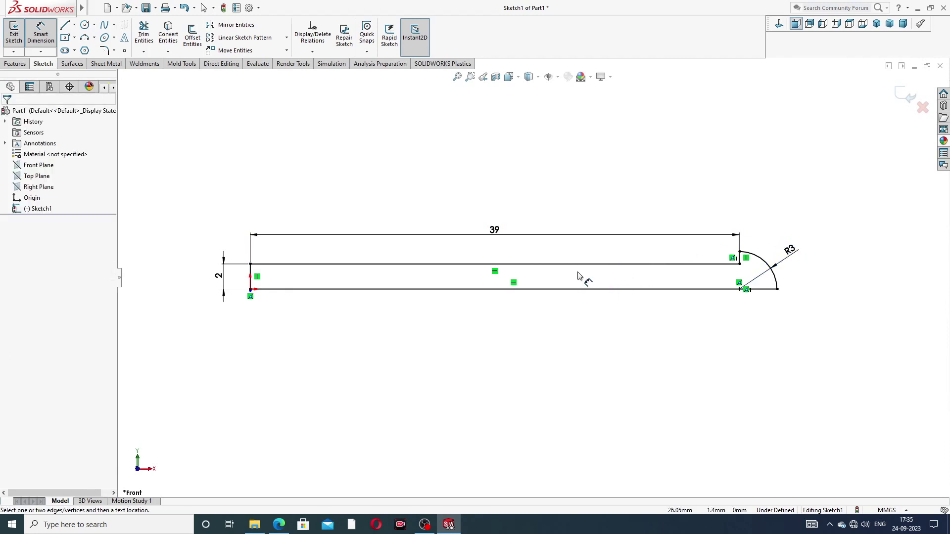
pyautogui.rightClick(345, 385)
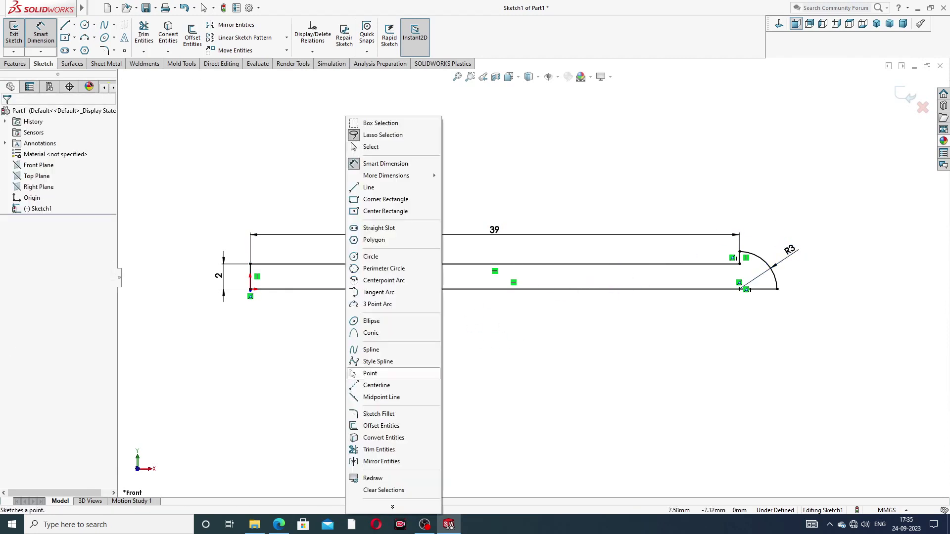
pyautogui.click(384, 149)
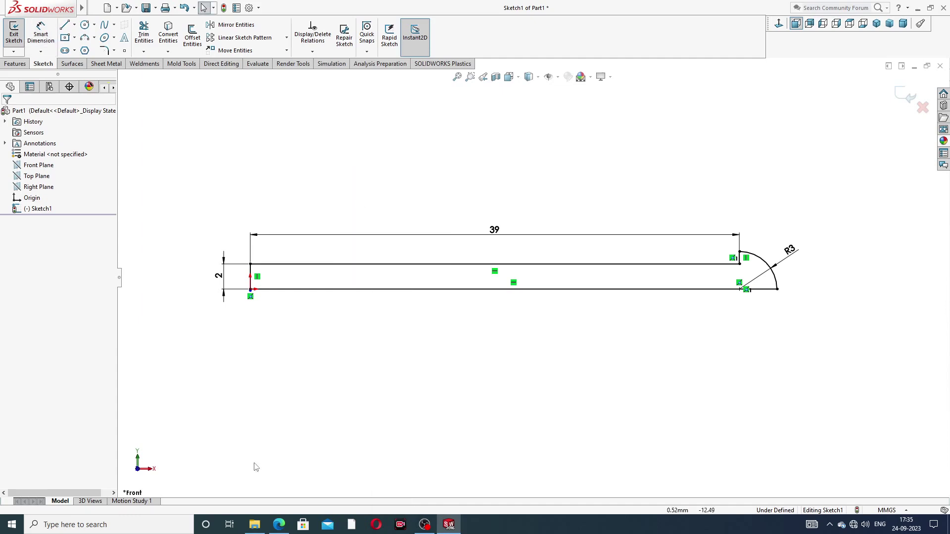
# Step: Switch to the PDF drawing in the browser to check the Part-04 pin dimensions, and return to the SOLIDWORKS sketch
pyautogui.click(278, 524)
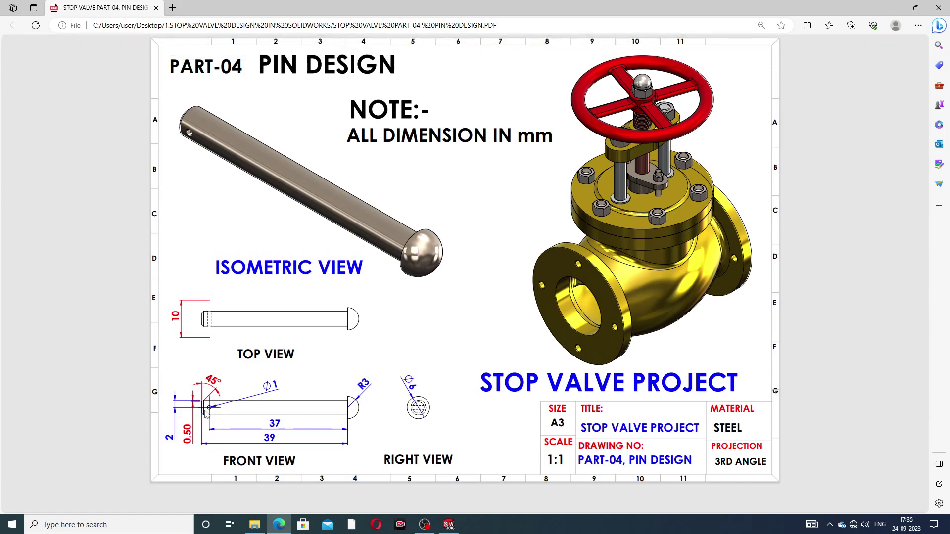
pyautogui.click(280, 525)
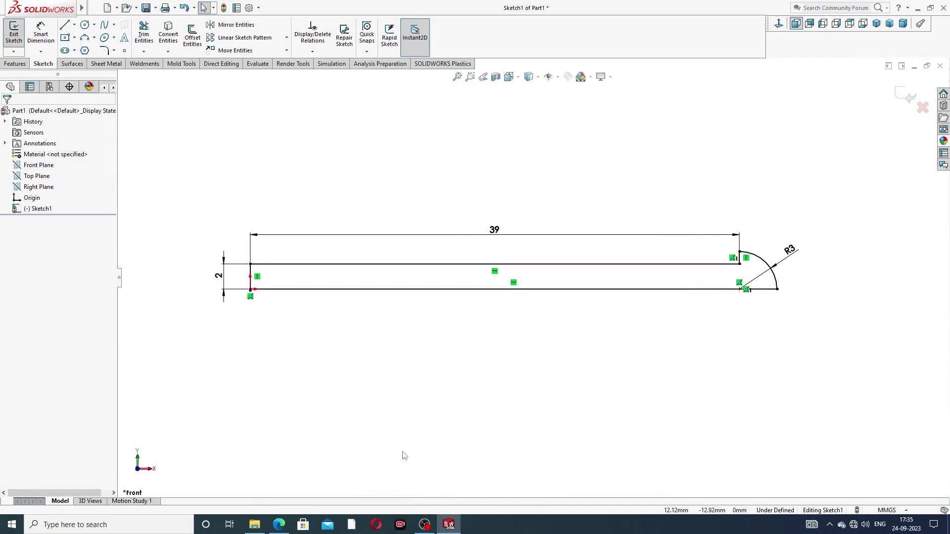
pyautogui.click(286, 526)
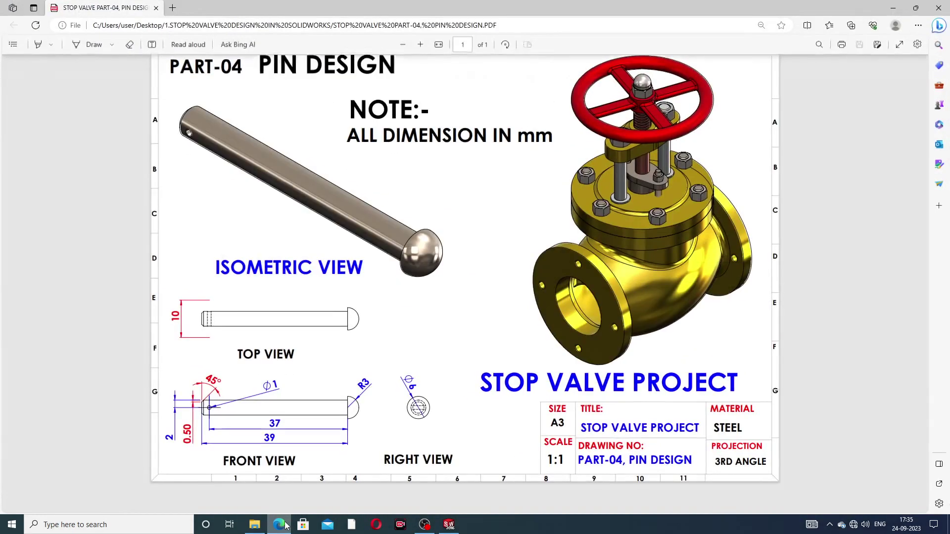
pyautogui.click(280, 525)
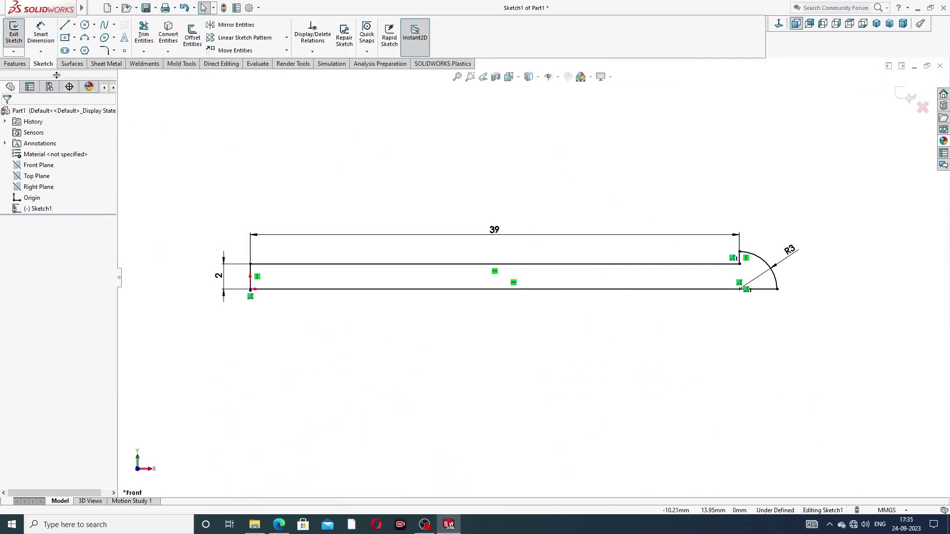
pyautogui.click(22, 64)
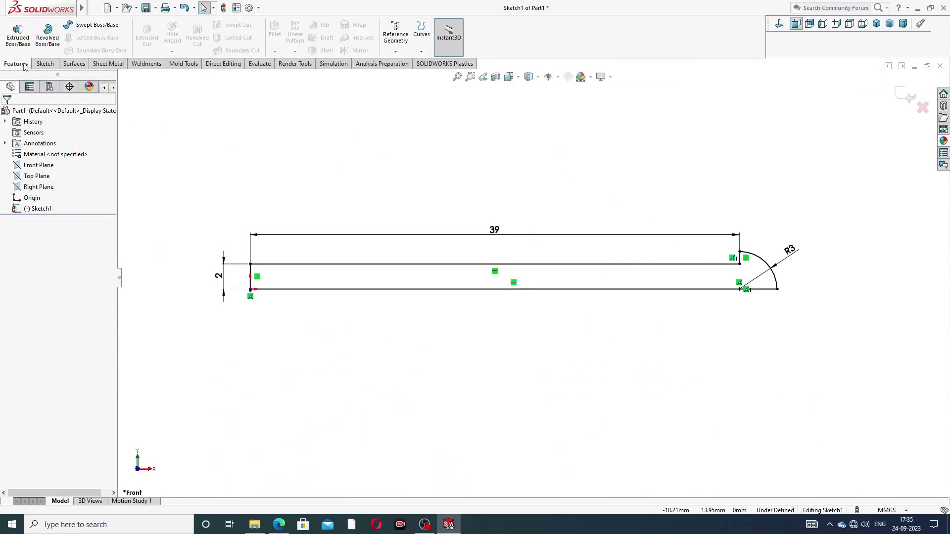
pyautogui.click(53, 41)
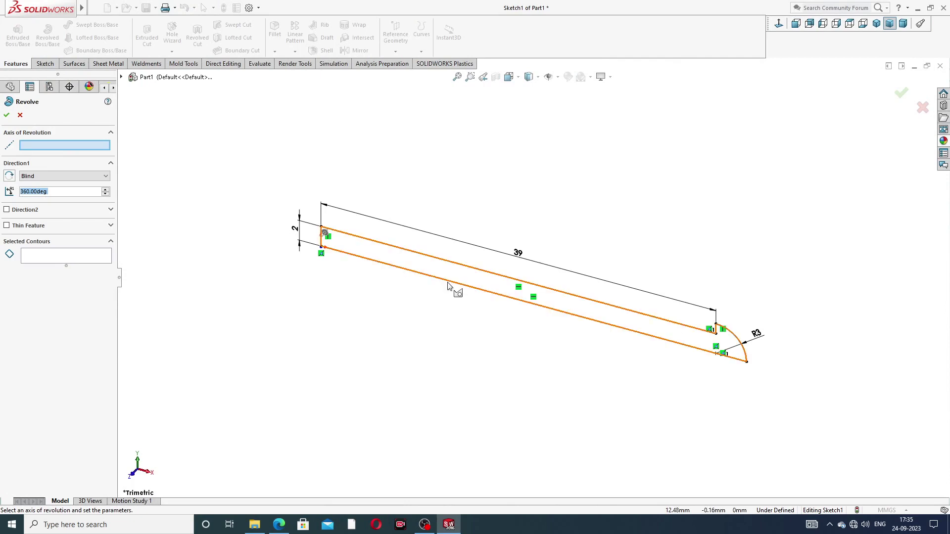
pyautogui.click(465, 290)
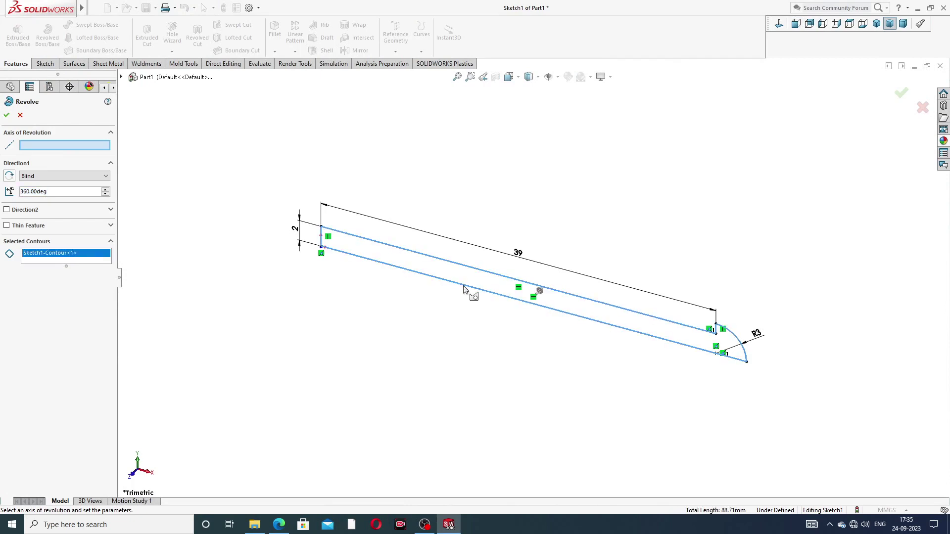
pyautogui.click(494, 284)
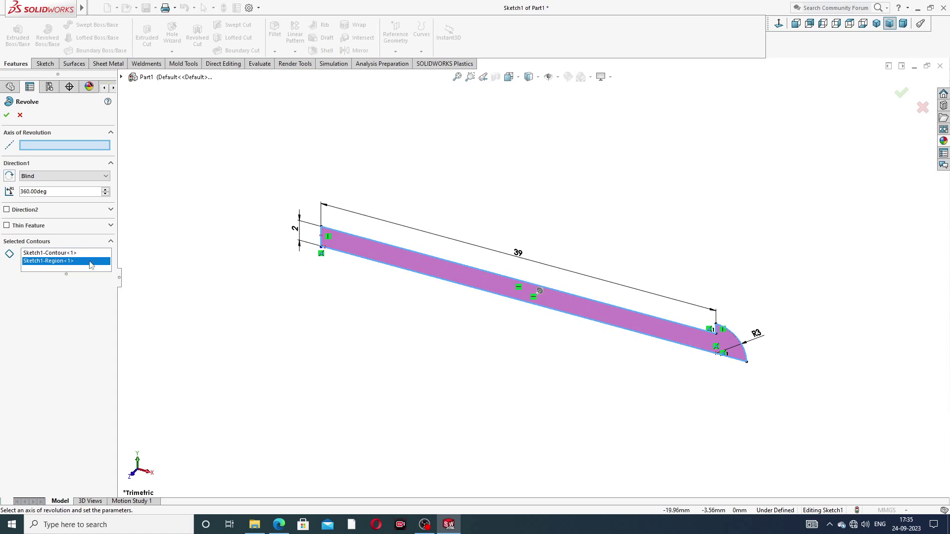
pyautogui.rightClick(88, 255)
pyautogui.click(114, 272)
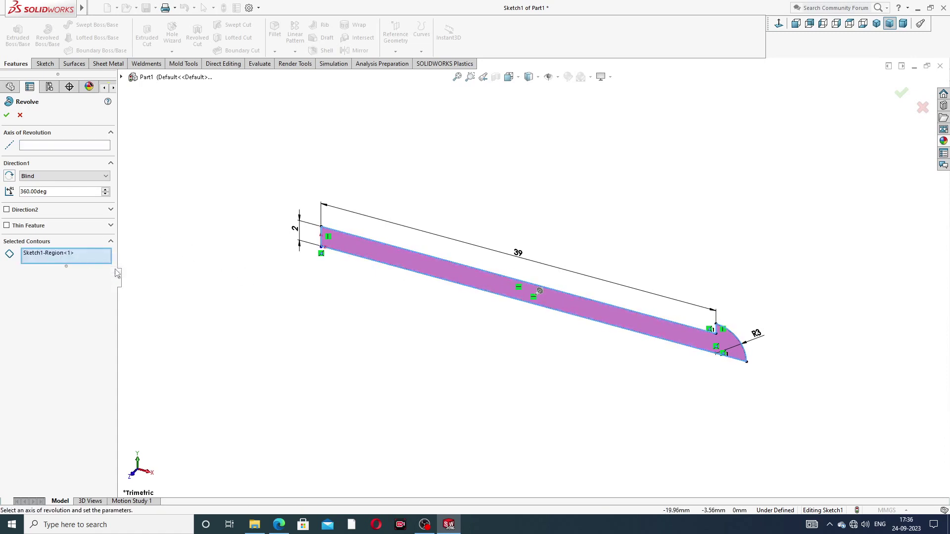
pyautogui.rightClick(90, 262)
pyautogui.click(128, 265)
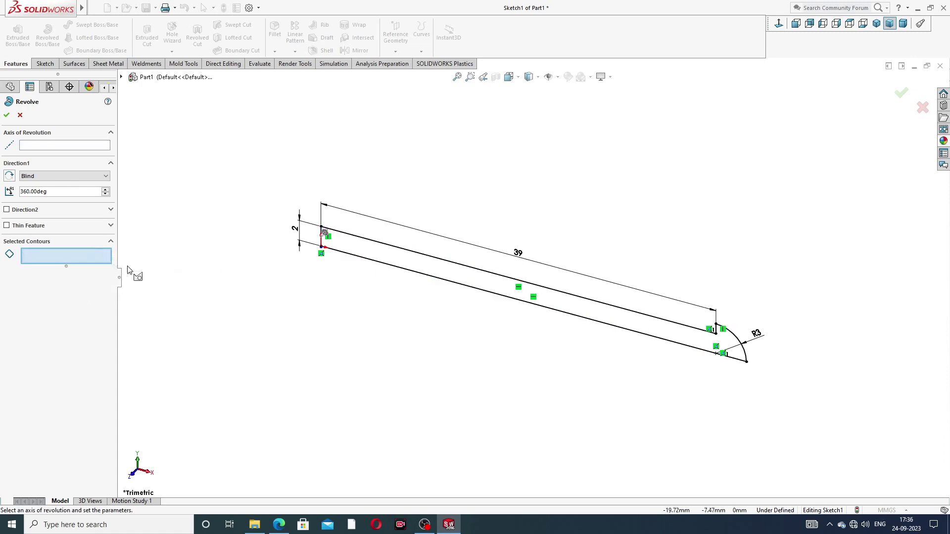
pyautogui.click(409, 264)
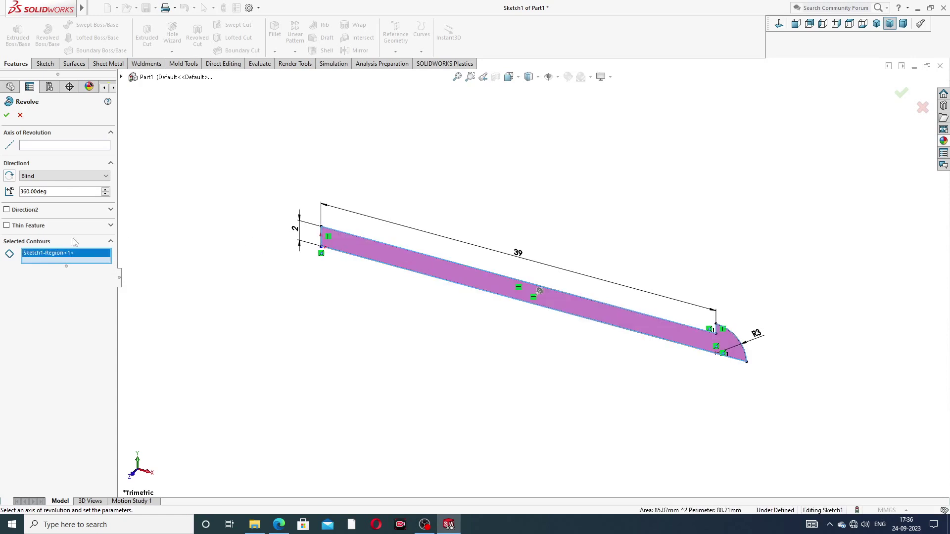
pyautogui.moveTo(452, 295)
pyautogui.mouseDown(button='middle')
pyautogui.moveTo(437, 292)
pyautogui.moveTo(445, 286)
pyautogui.mouseUp(button='middle')
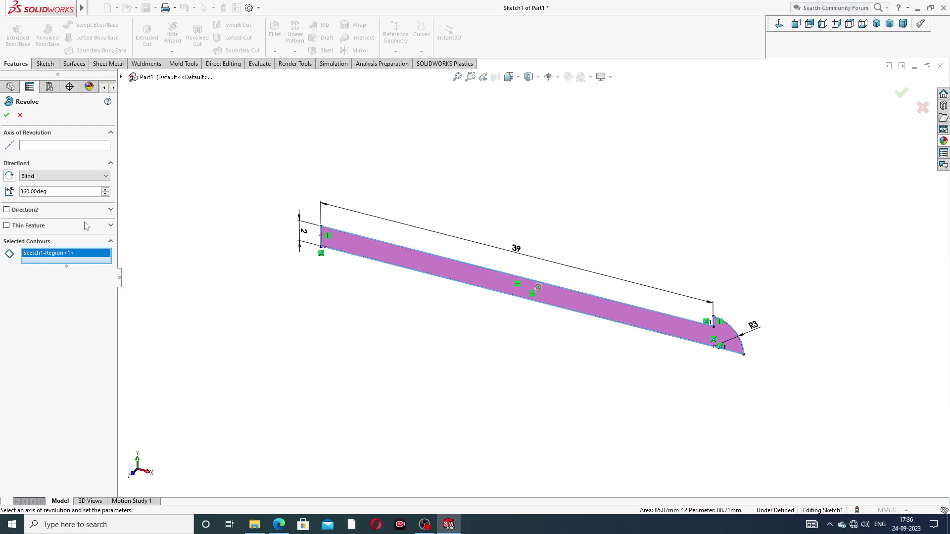
pyautogui.click(38, 147)
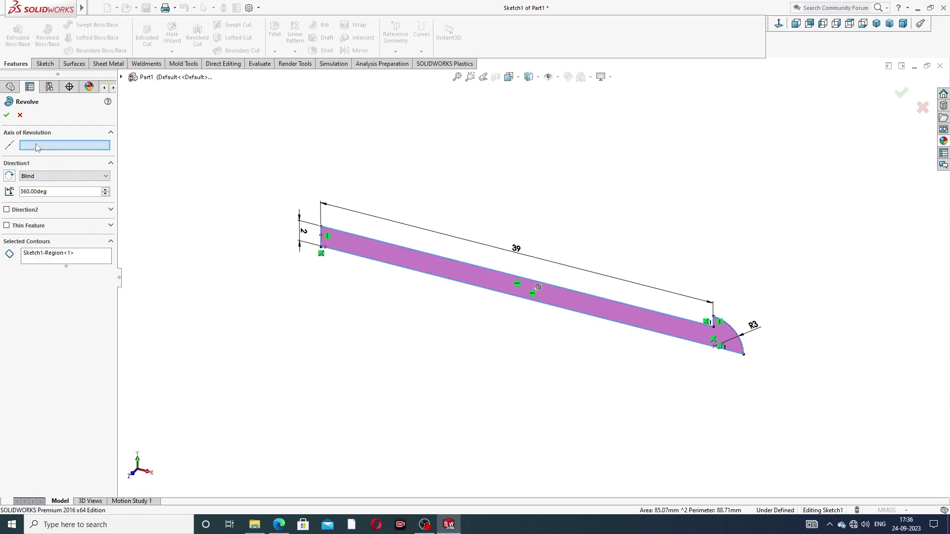
pyautogui.click(91, 256)
pyautogui.rightClick(93, 257)
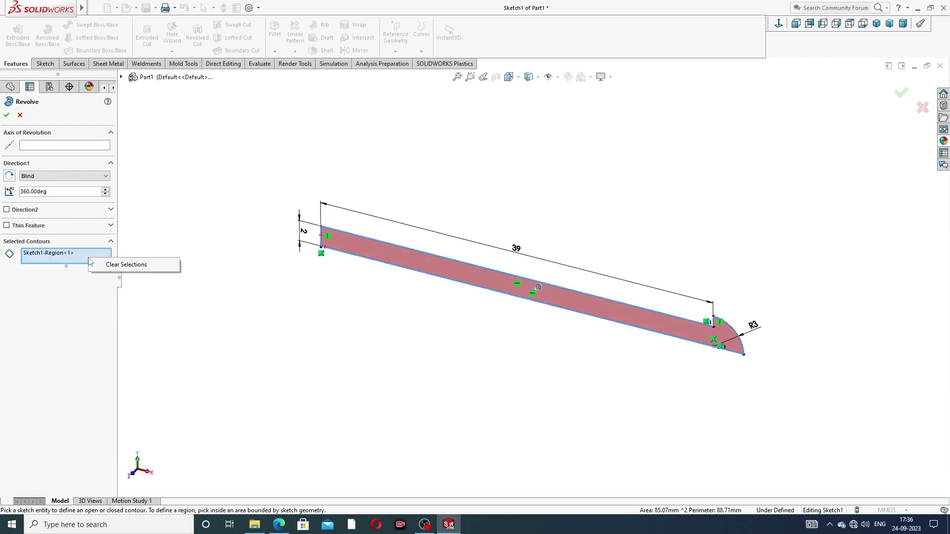
pyautogui.click(138, 263)
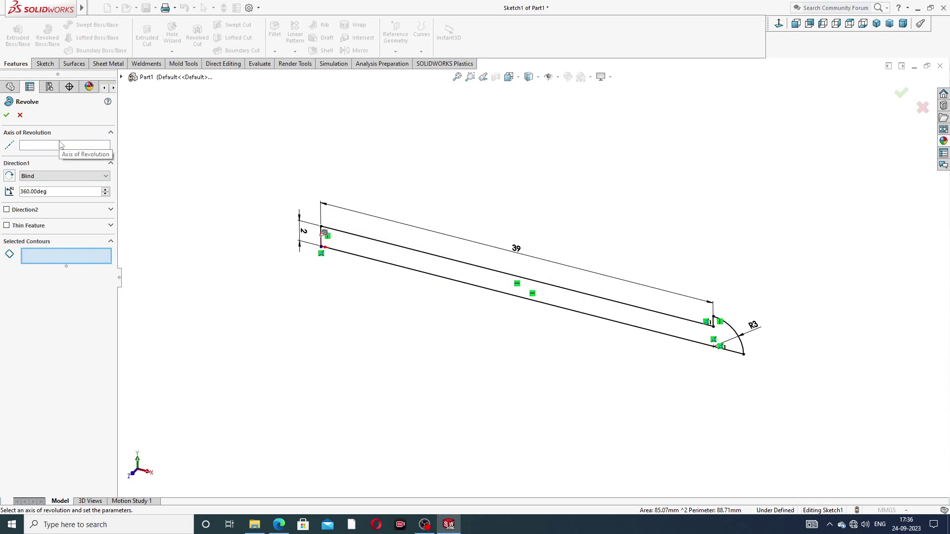
pyautogui.click(61, 147)
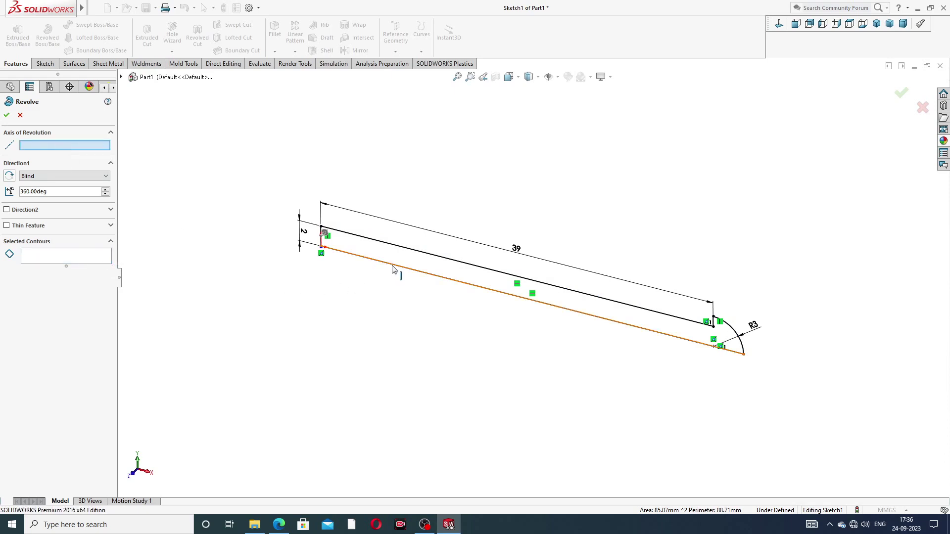
pyautogui.click(394, 268)
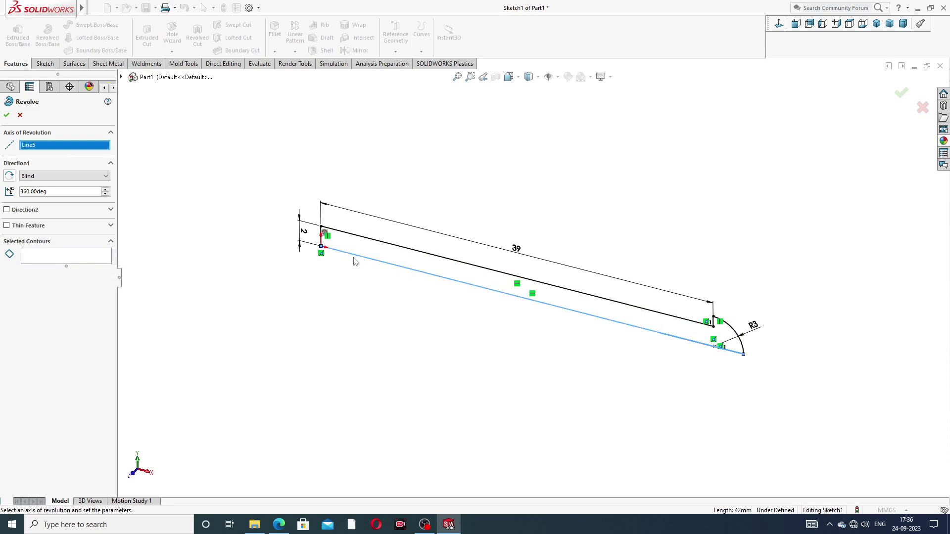
pyautogui.moveTo(387, 278)
pyautogui.mouseDown(button='middle')
pyautogui.moveTo(414, 258)
pyautogui.moveTo(438, 273)
pyautogui.moveTo(454, 225)
pyautogui.moveTo(387, 226)
pyautogui.moveTo(529, 284)
pyautogui.mouseUp(button='middle')
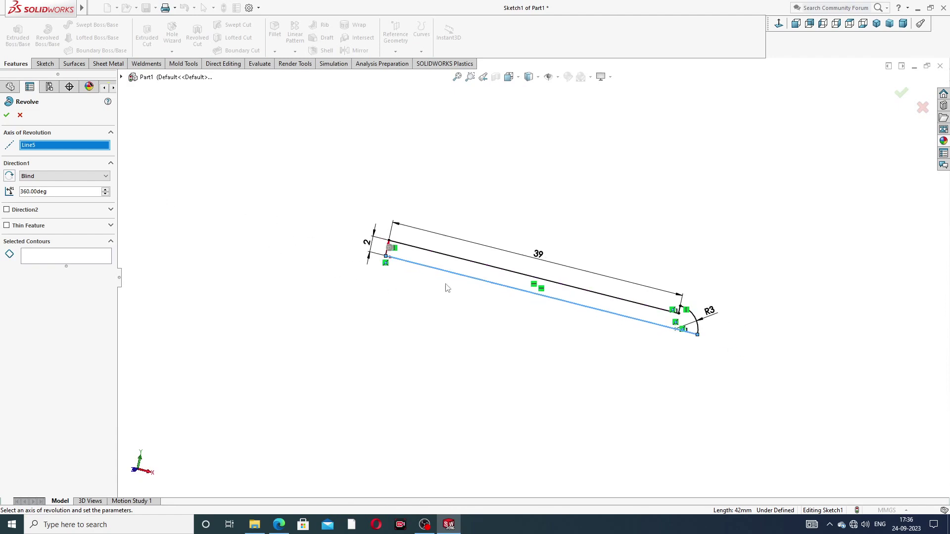
pyautogui.click(19, 115)
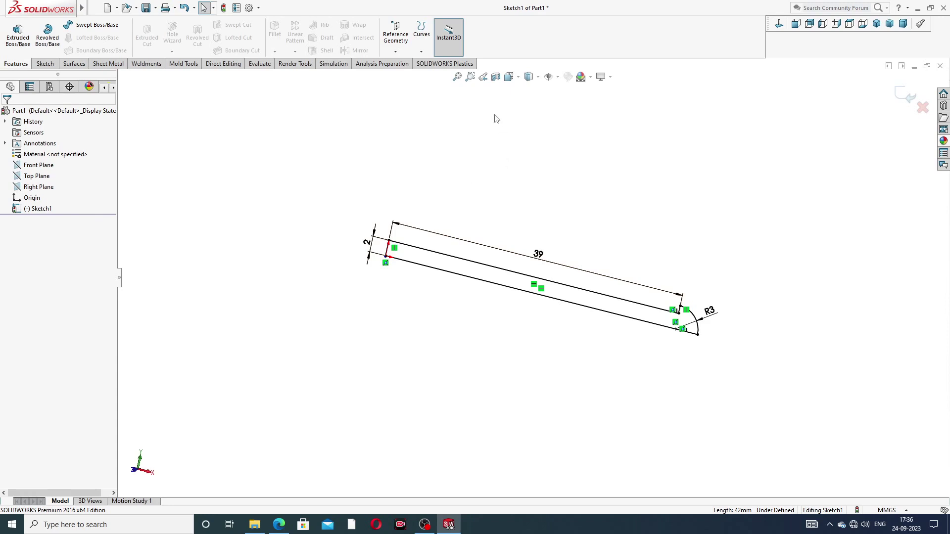
# Step: Delete the stray short vertical line that extends below the origin in the pin sketch
pyautogui.click(779, 25)
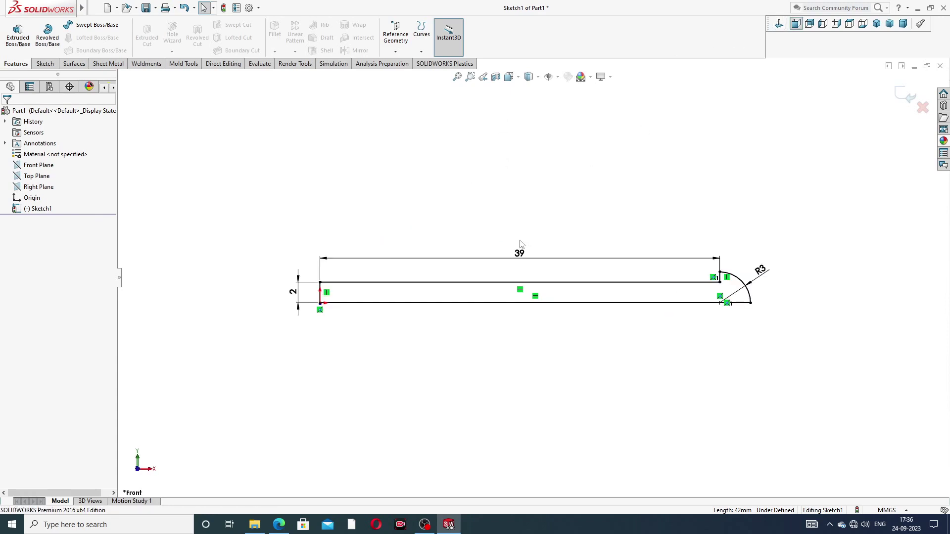
pyautogui.scroll(-10, 350, 284)
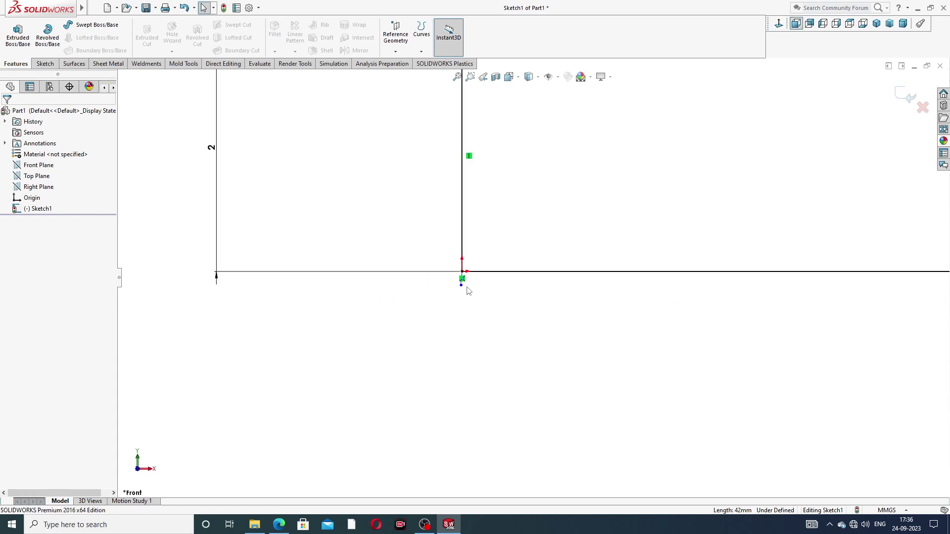
pyautogui.click(461, 286)
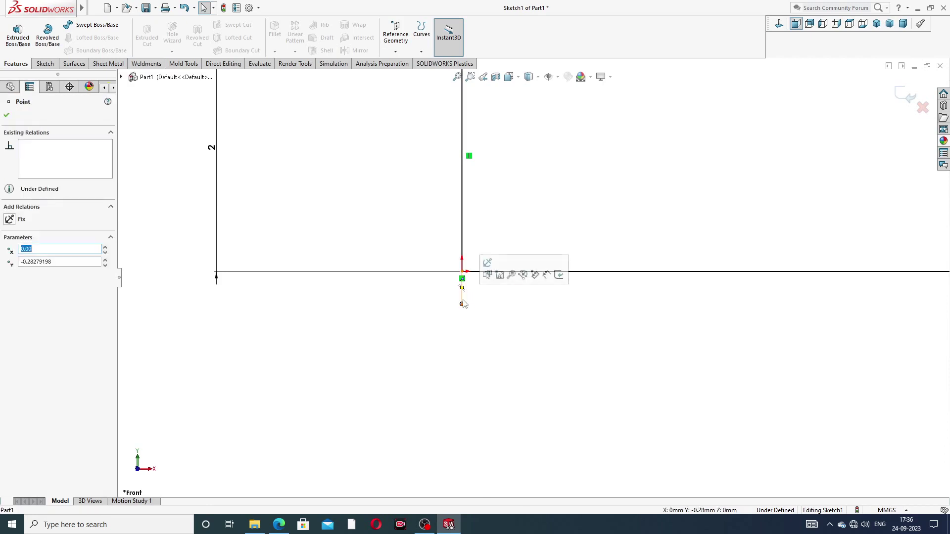
pyautogui.click(463, 301)
pyautogui.press('Delete')
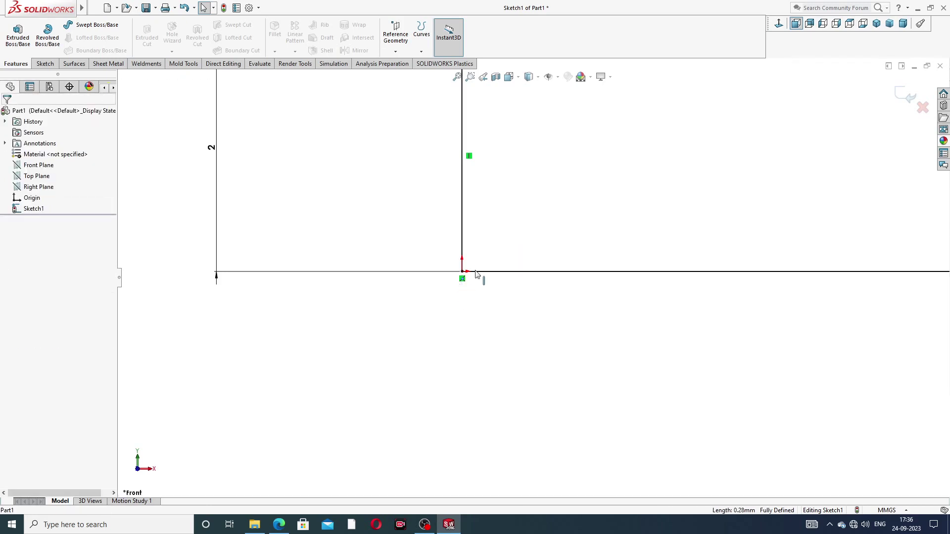
# Step: Revolve the pin half profile 360 degrees about its long lower line to form the solid pin
pyautogui.scroll(10, 498, 254)
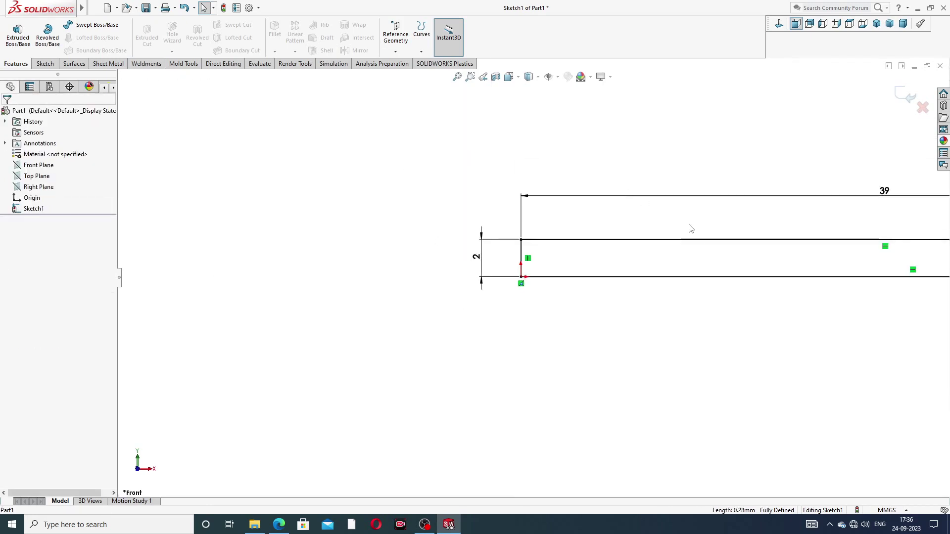
pyautogui.scroll(3, 786, 255)
pyautogui.scroll(-5, 747, 257)
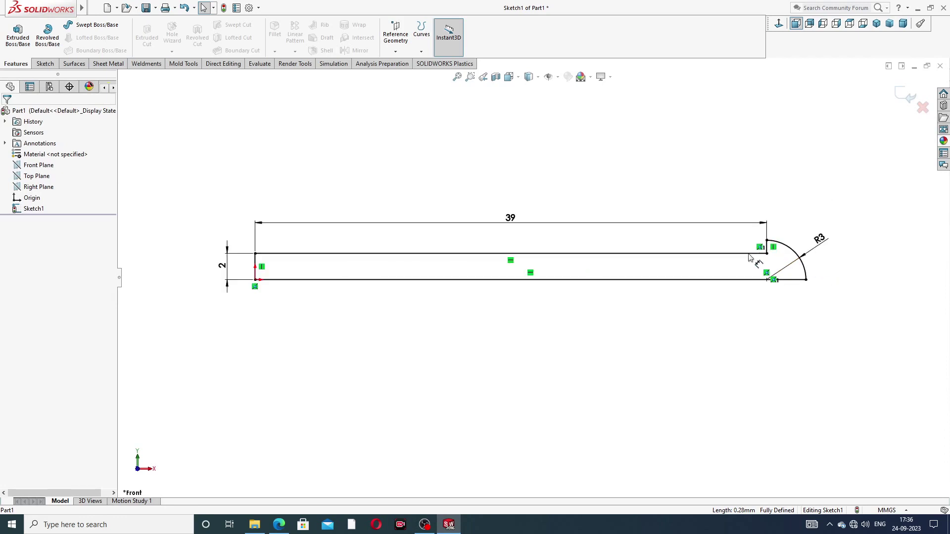
pyautogui.scroll(3, 645, 278)
pyautogui.scroll(-7, 665, 297)
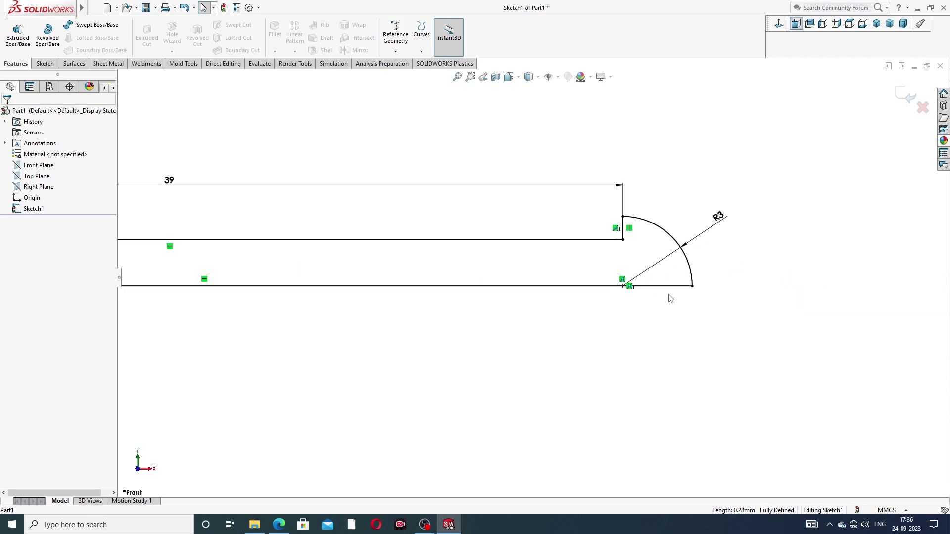
pyautogui.scroll(-3, 486, 269)
pyautogui.scroll(6, 477, 276)
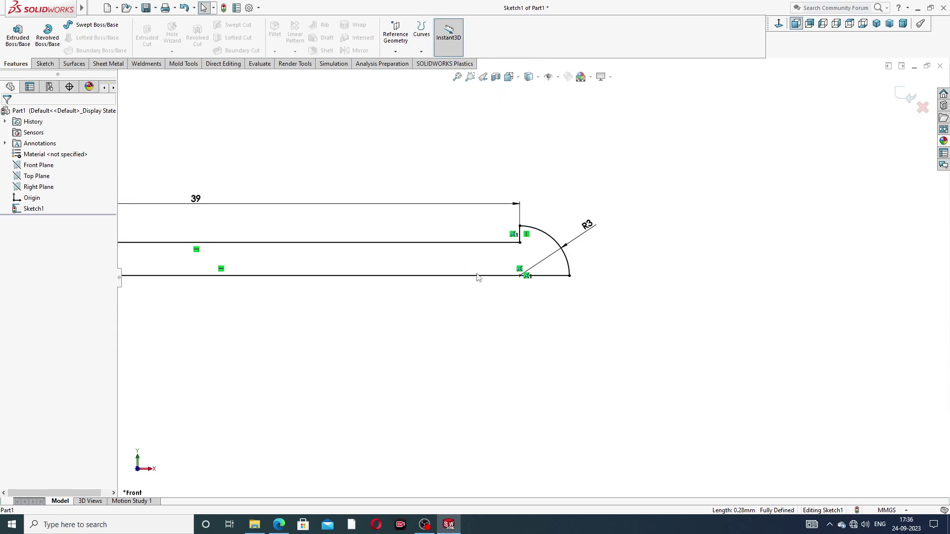
pyautogui.click(47, 34)
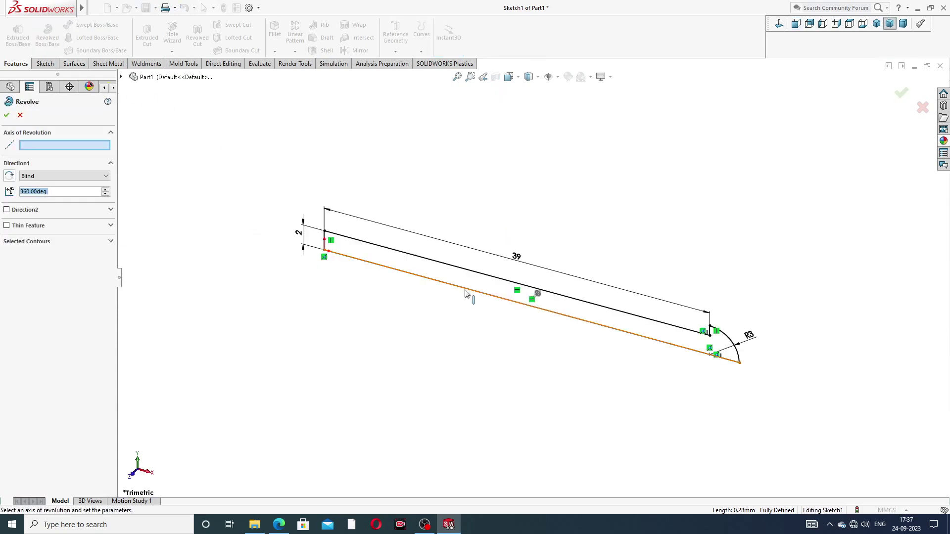
pyautogui.click(465, 289)
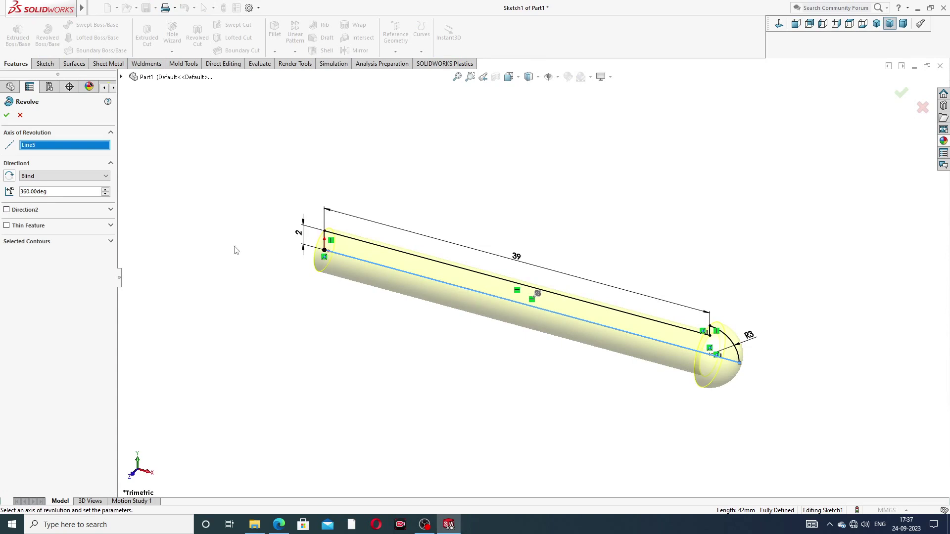
pyautogui.click(7, 116)
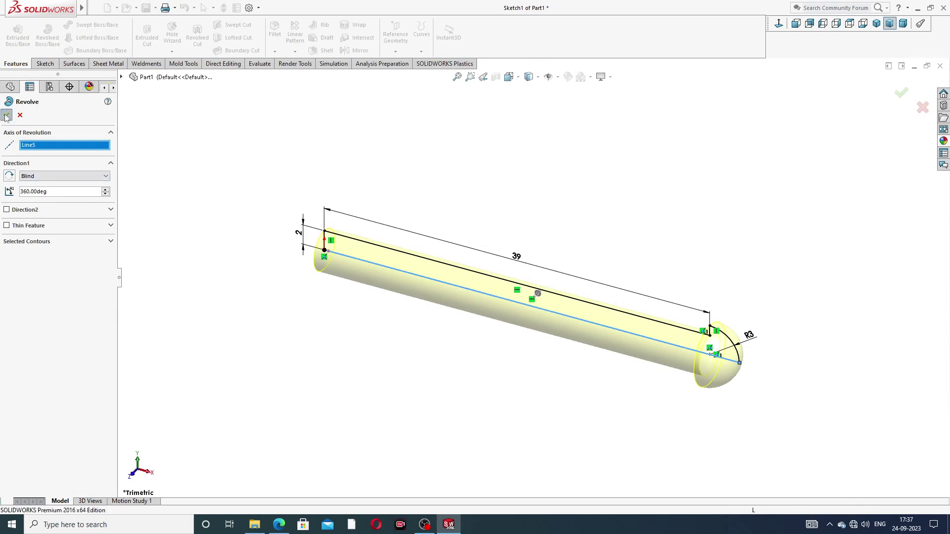
pyautogui.moveTo(474, 364); pyautogui.dragTo(522, 339, button='middle')
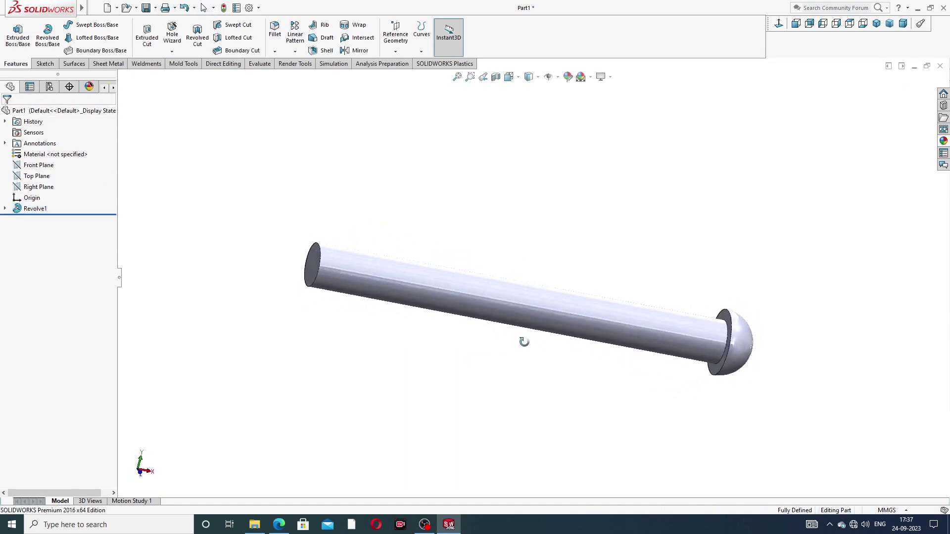
# Step: Sketch a circle about 1.7 mm in diameter on the Front Plane, centred on the pin axis about 2.3 mm from its plain end
pyautogui.click(40, 165)
pyautogui.click(52, 157)
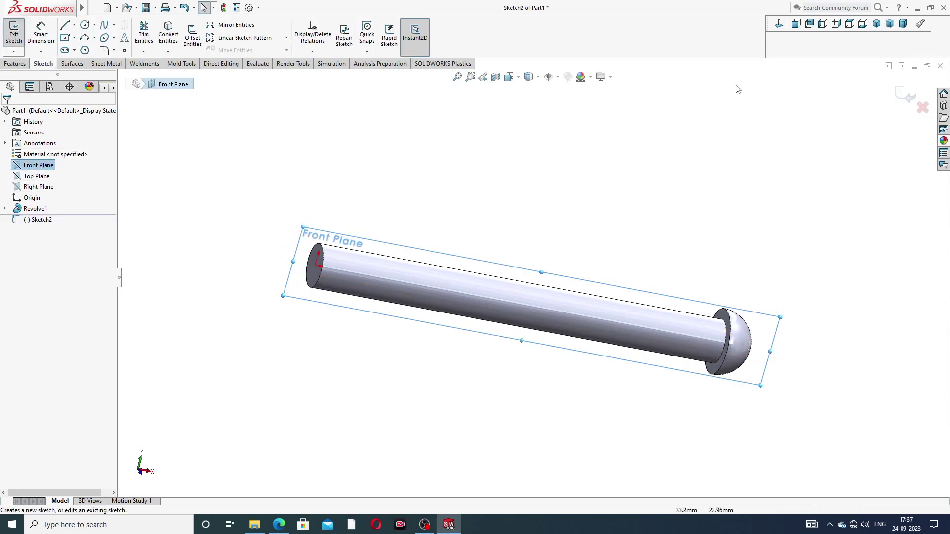
pyautogui.click(778, 23)
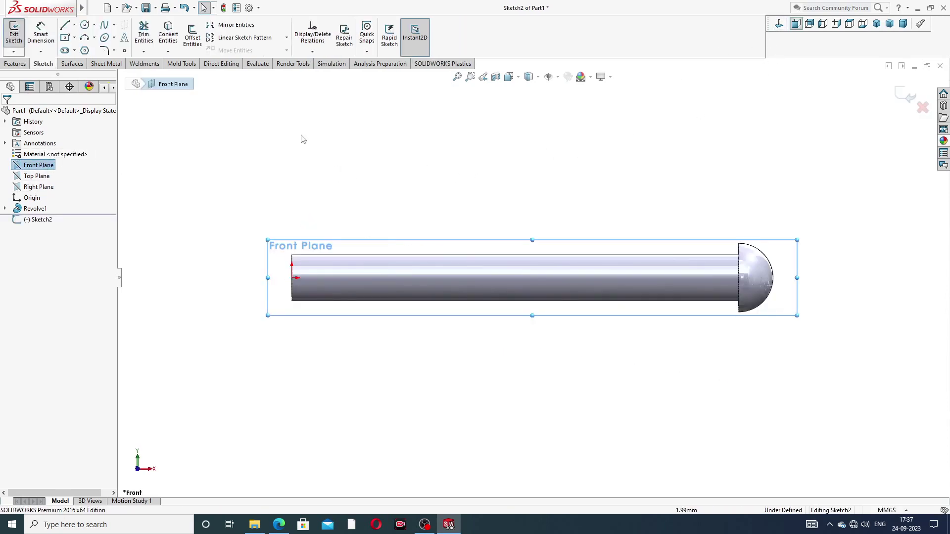
pyautogui.click(84, 24)
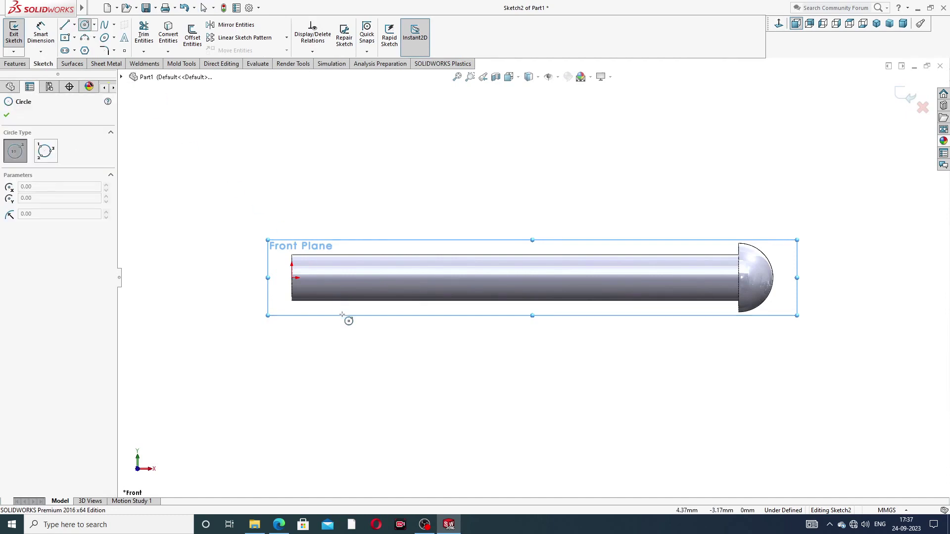
pyautogui.scroll(-3, 346, 319)
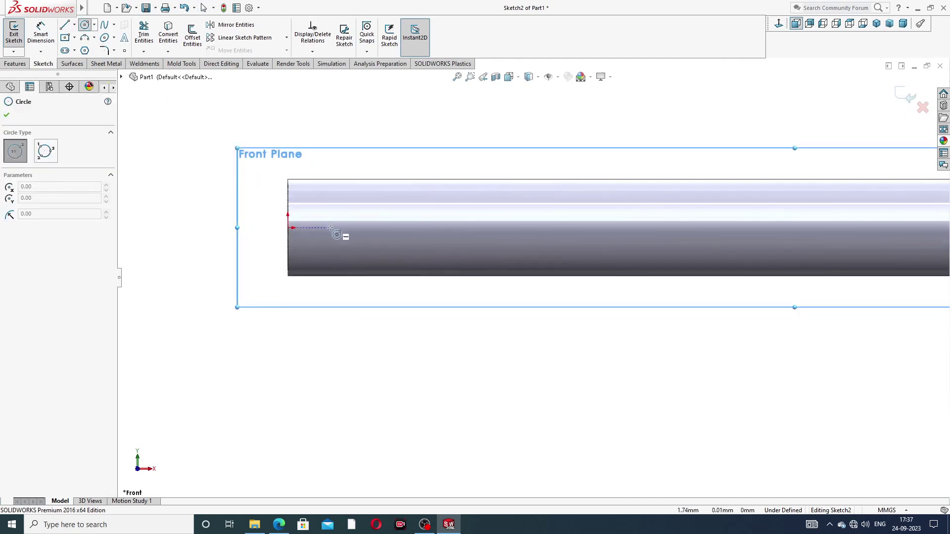
pyautogui.click(343, 227)
pyautogui.click(360, 217)
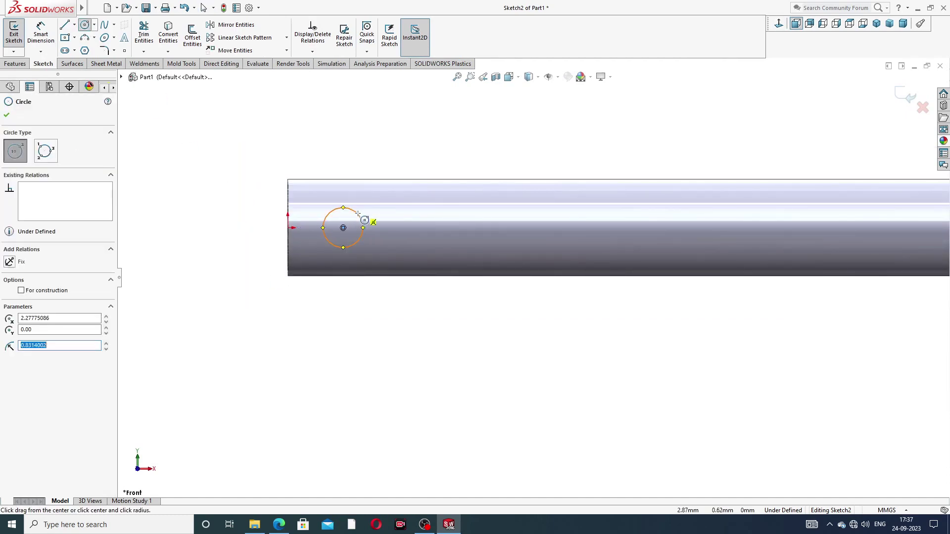
pyautogui.rightClick(424, 170)
pyautogui.click(459, 172)
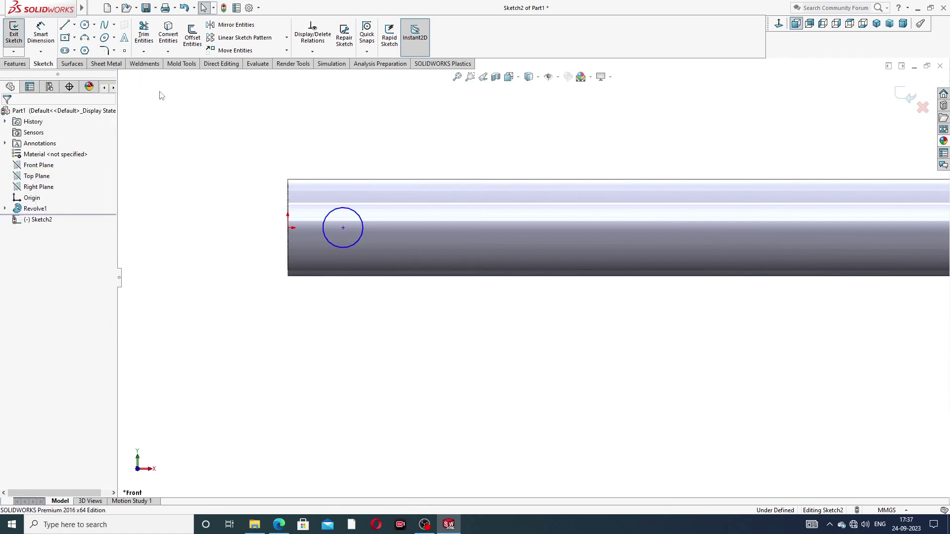
# Step: Dimension the circle near the pin's plain end to a diameter of 1 mm
pyautogui.click(40, 31)
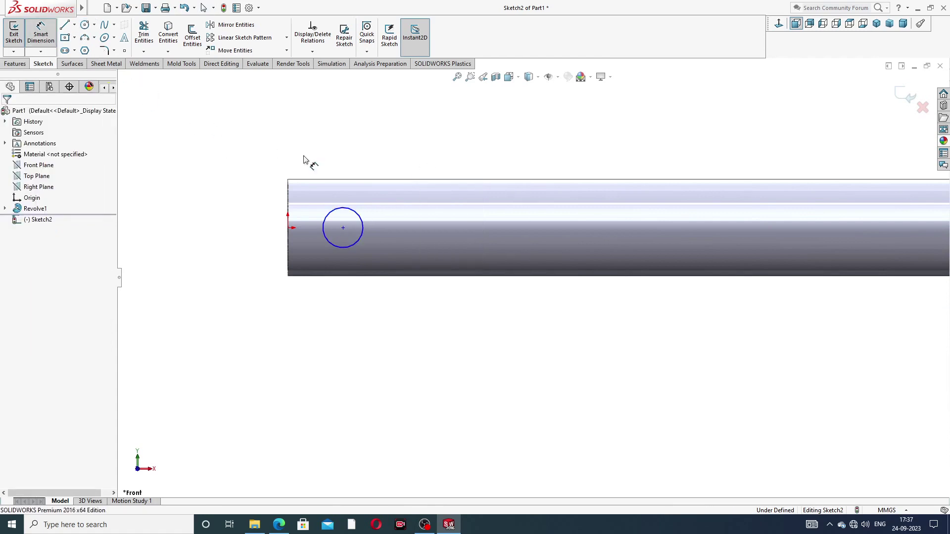
pyautogui.click(360, 212)
pyautogui.click(388, 167)
pyautogui.write('1')
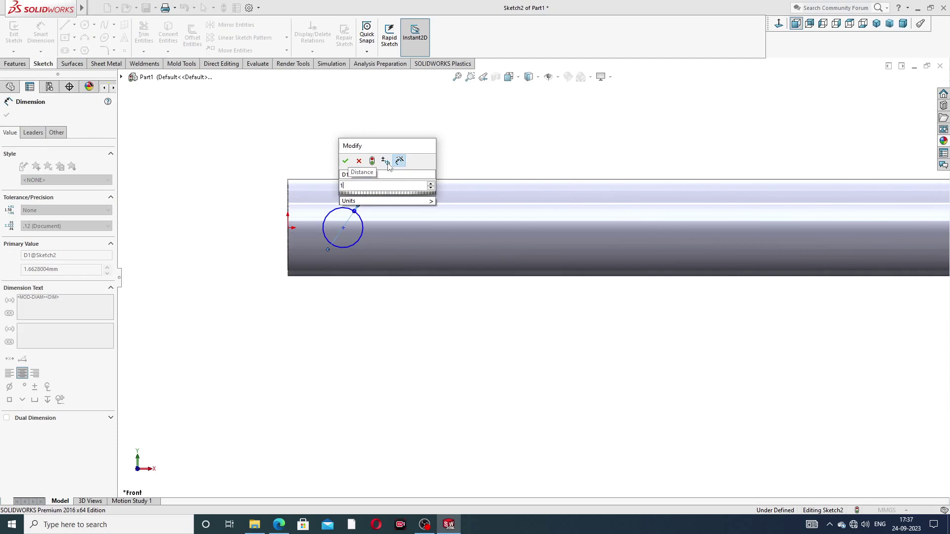
pyautogui.press('Return')
# Step: Dimension the distance from the circle's centre to the flat underside of the pin head as 37 mm, and finish dimensioning
pyautogui.scroll(4, 638, 193)
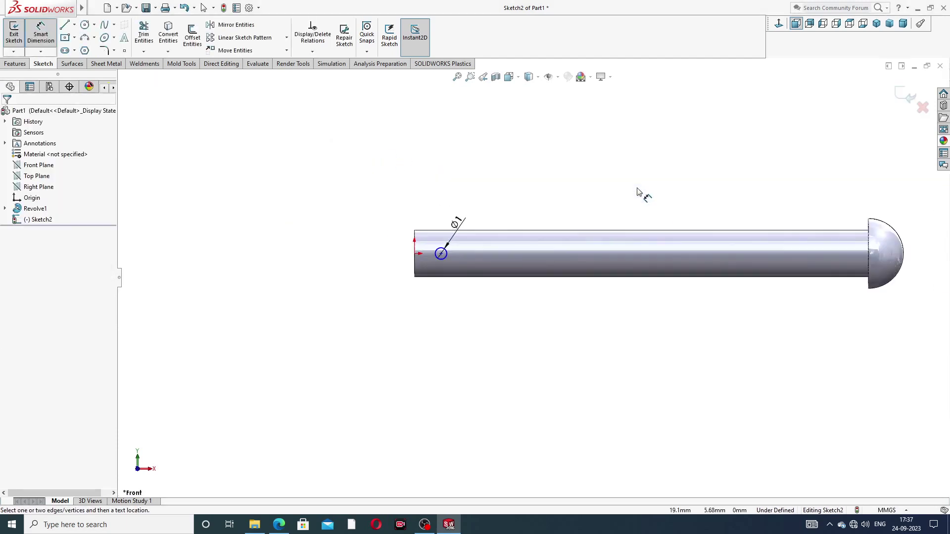
pyautogui.scroll(-2, 641, 262)
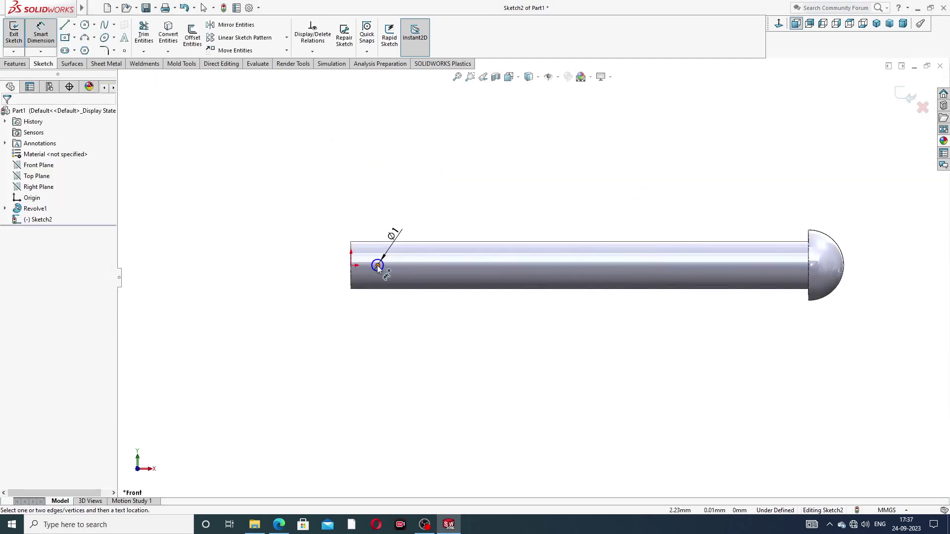
pyautogui.click(377, 266)
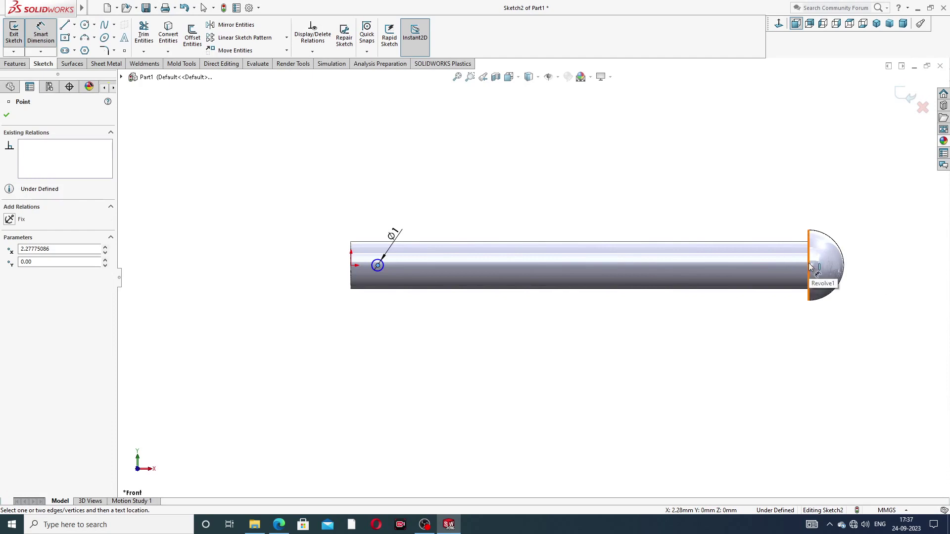
pyautogui.scroll(-2, 780, 266)
pyautogui.click(777, 263)
pyautogui.click(525, 205)
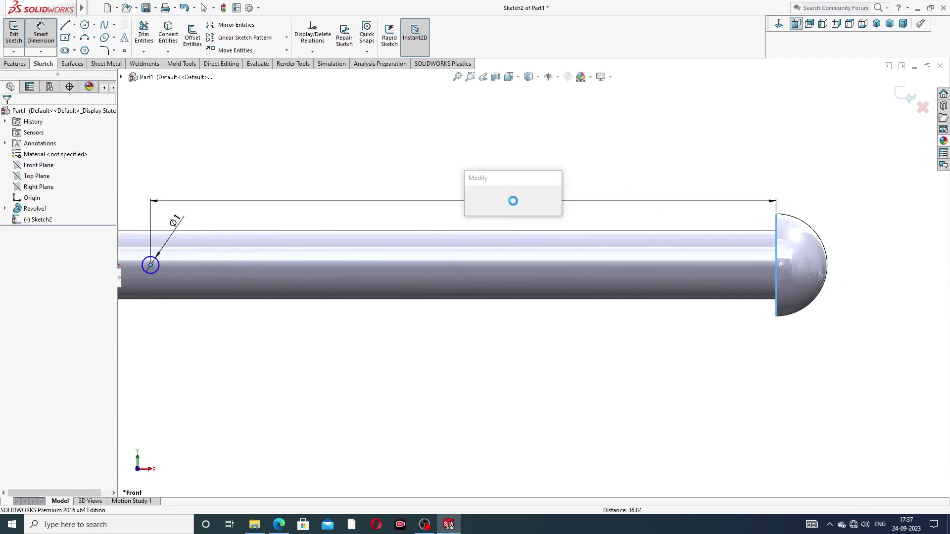
pyautogui.write('37')
pyautogui.press('Return')
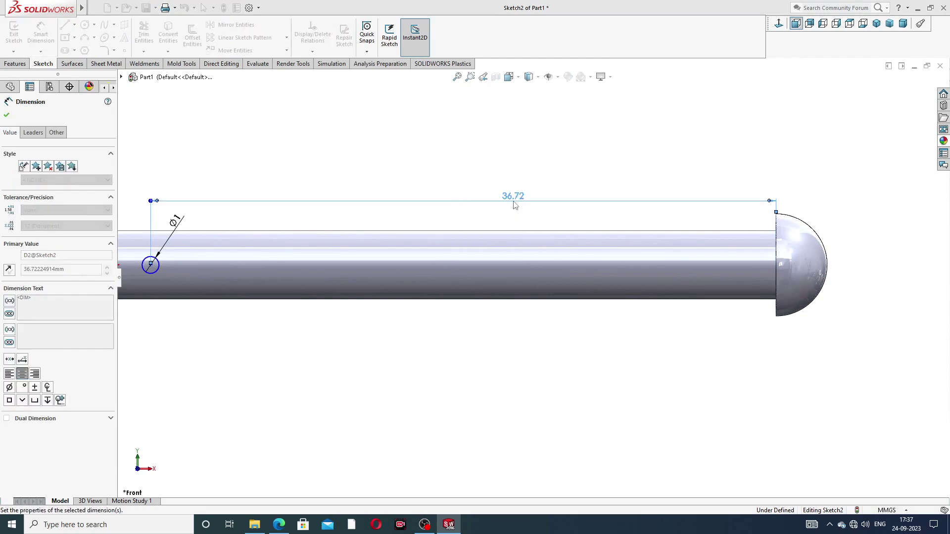
pyautogui.click(453, 175)
pyautogui.scroll(2, 429, 220)
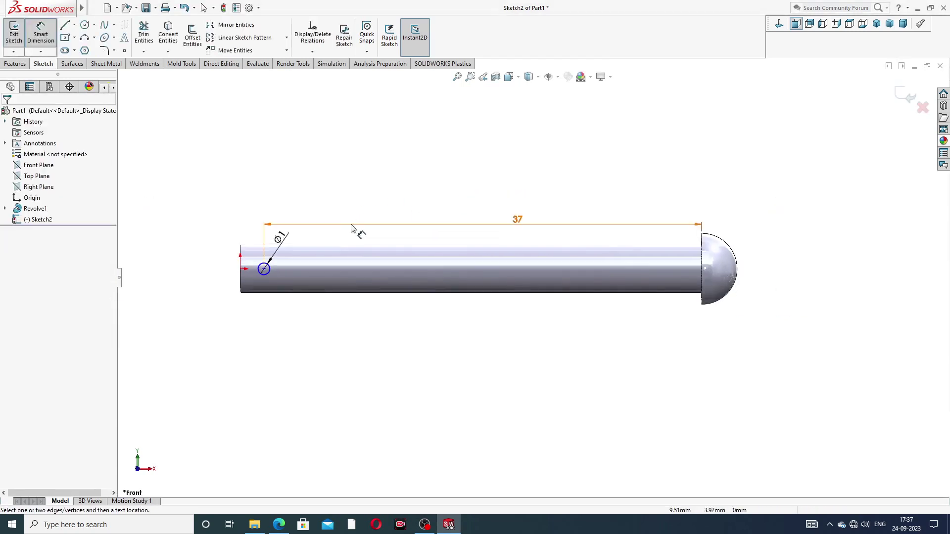
pyautogui.rightClick(334, 200)
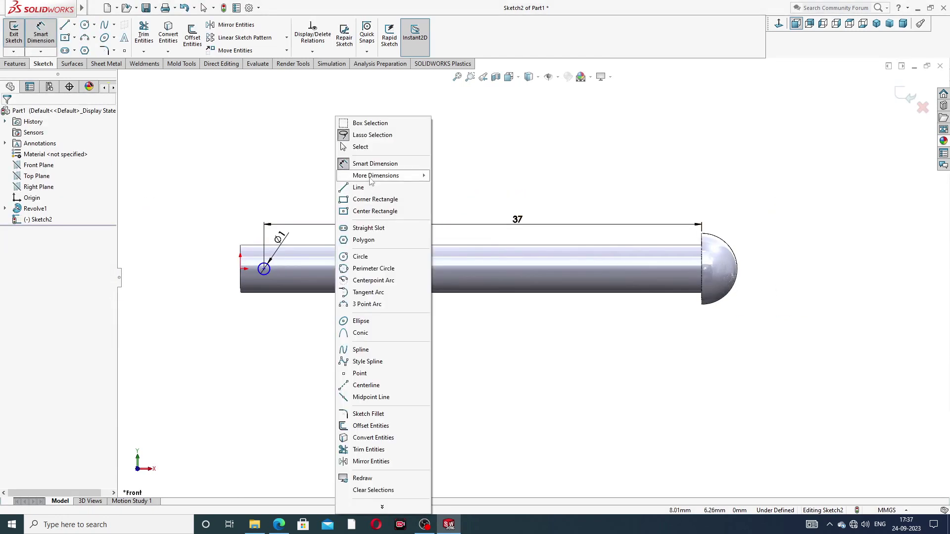
pyautogui.click(368, 151)
# Step: Add a Horizontal relation between the circle's centre point and the origin
pyautogui.scroll(-2, 287, 278)
pyautogui.scroll(-1, 287, 280)
pyautogui.scroll(-1, 300, 267)
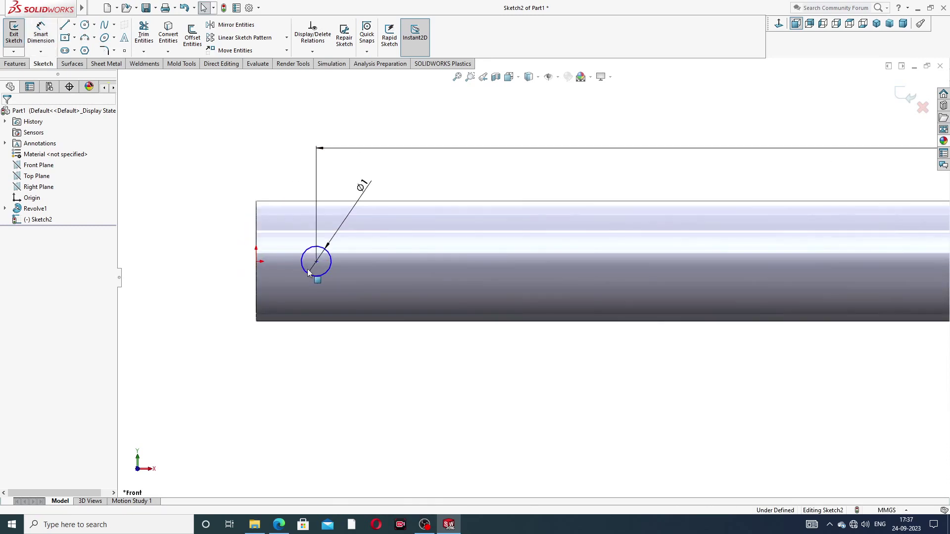
pyautogui.click(317, 261)
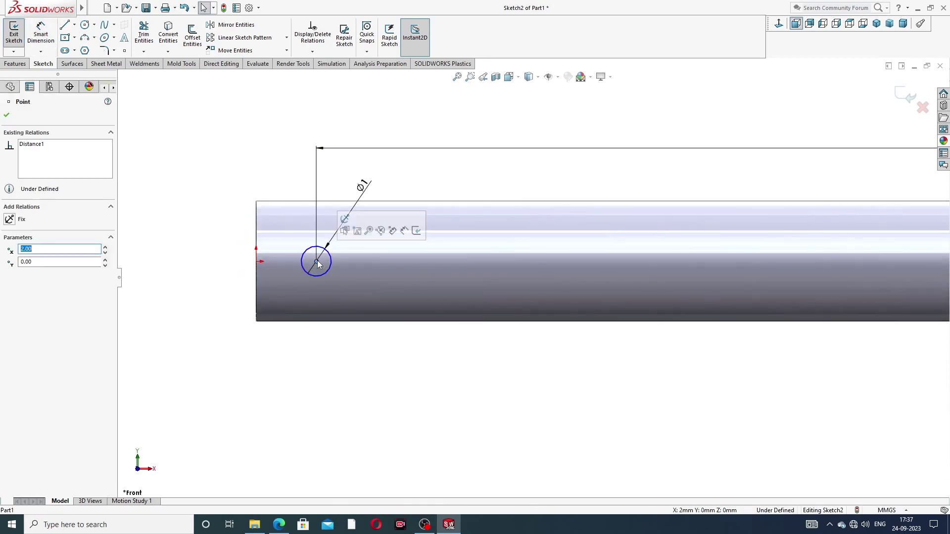
pyautogui.keyDown('ctrl'); pyautogui.click(256, 262); pyautogui.keyUp('ctrl')
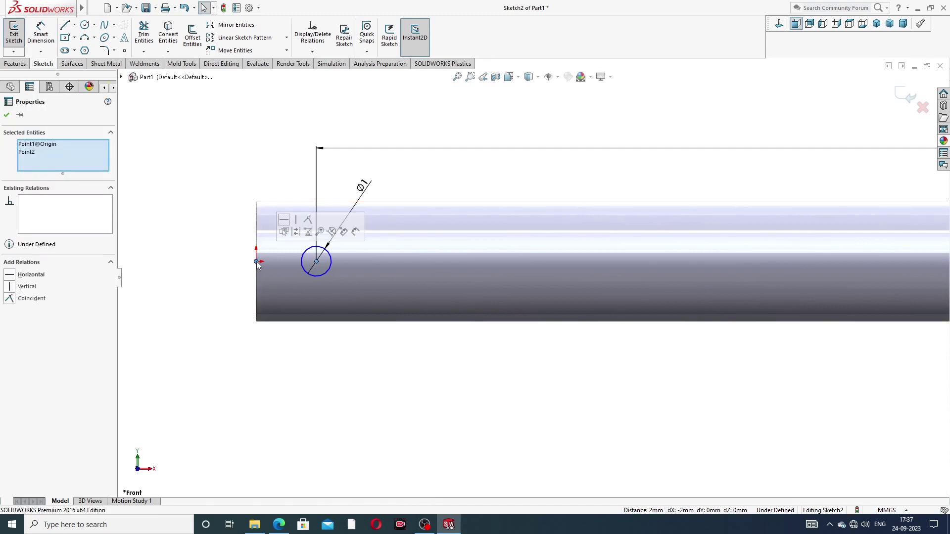
pyautogui.click(284, 222)
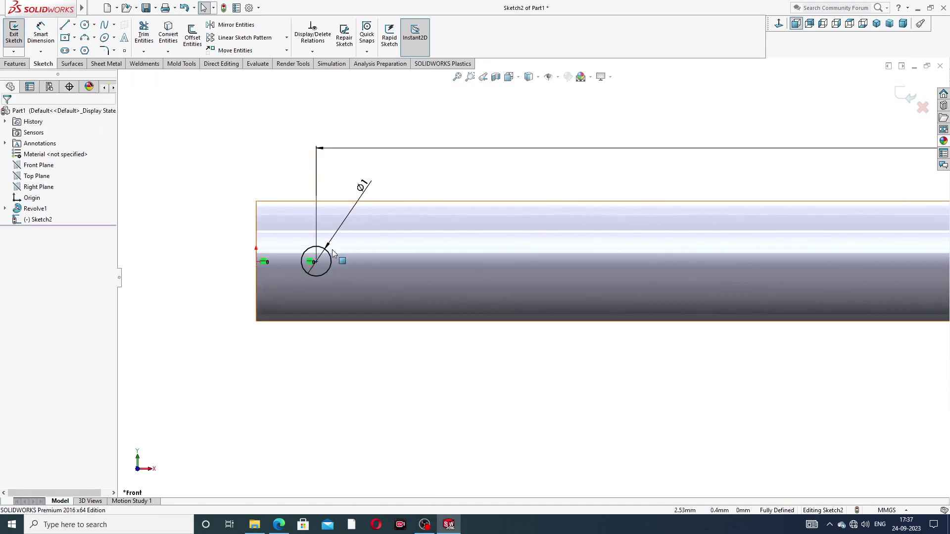
# Step: Extrude-cut the circle through the pin shank with a 10 mm Mid Plane depth, checking the Part-04 PDF drawing in the browser
pyautogui.scroll(2, 586, 196)
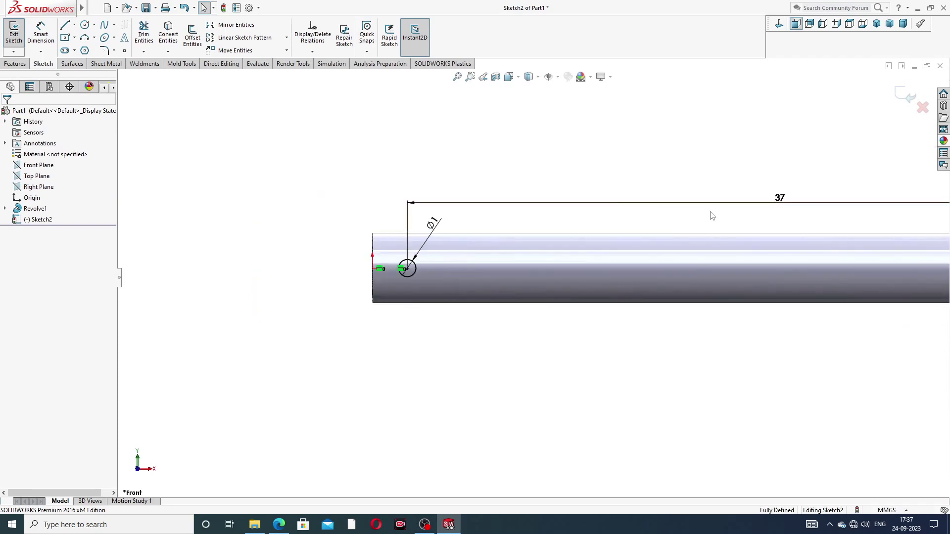
pyautogui.scroll(2, 740, 220)
pyautogui.scroll(-1, 742, 264)
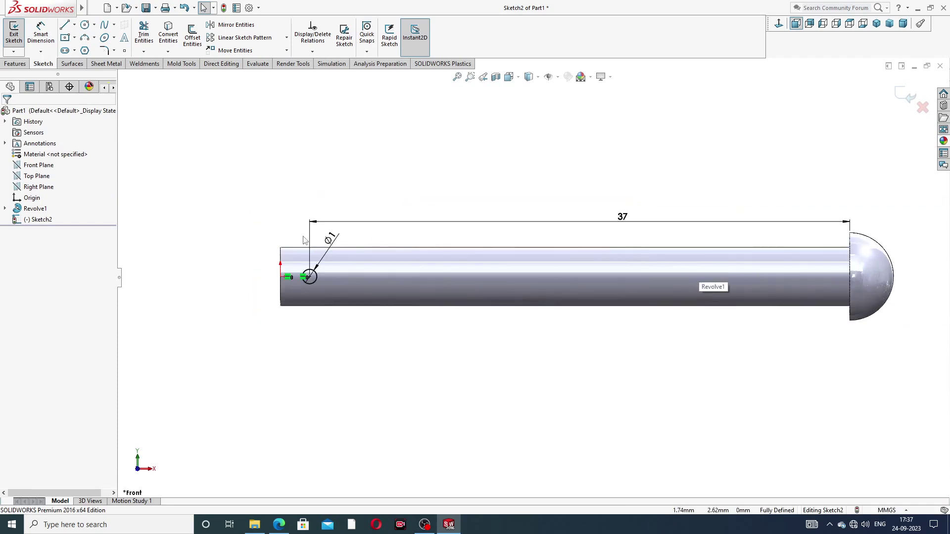
pyautogui.click(22, 65)
pyautogui.click(146, 35)
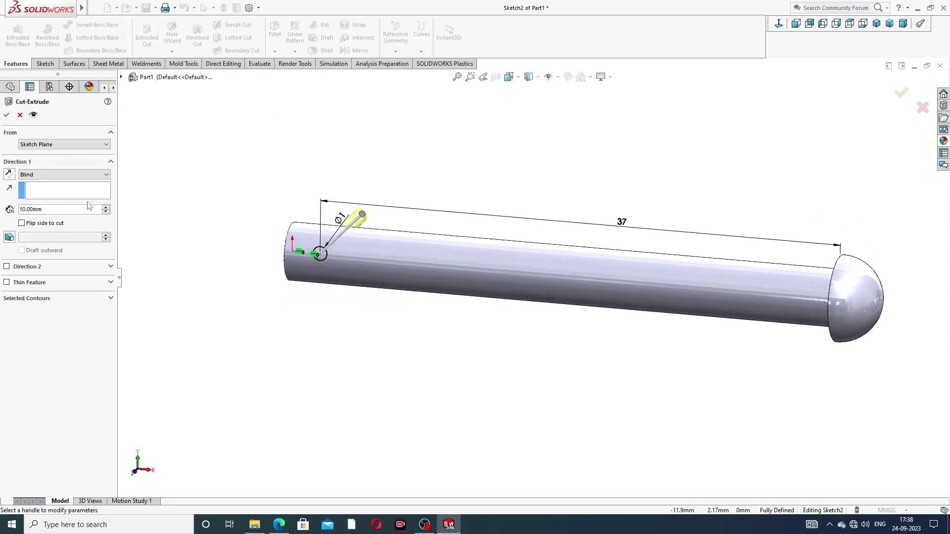
pyautogui.click(68, 175)
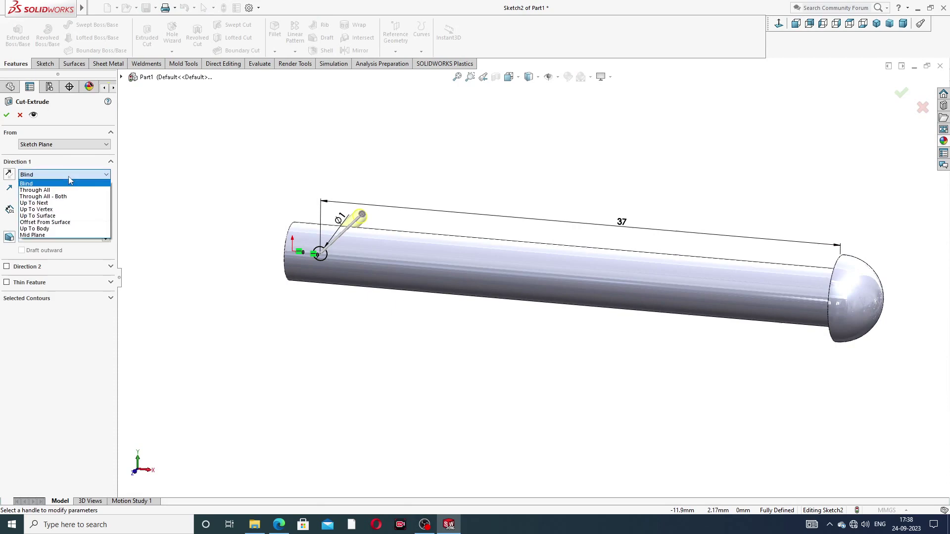
pyautogui.click(58, 237)
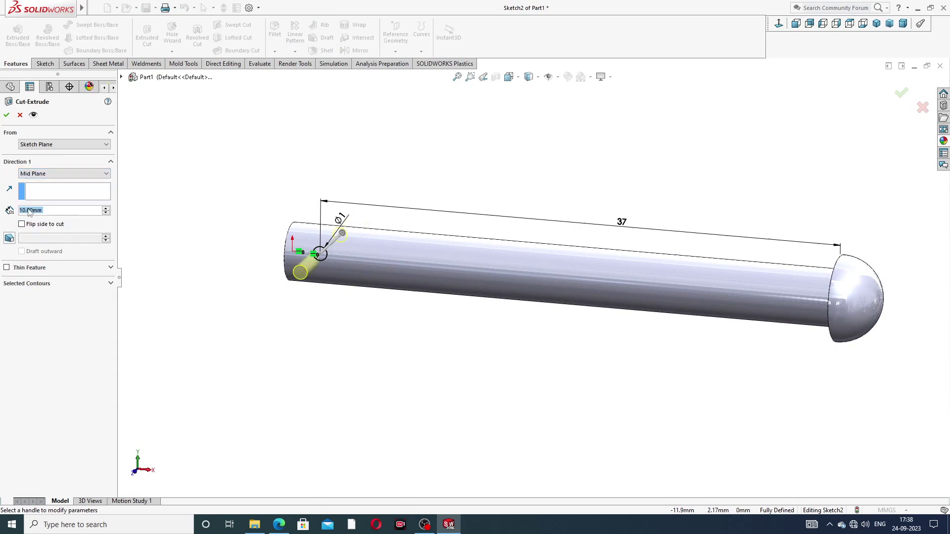
pyautogui.click(278, 524)
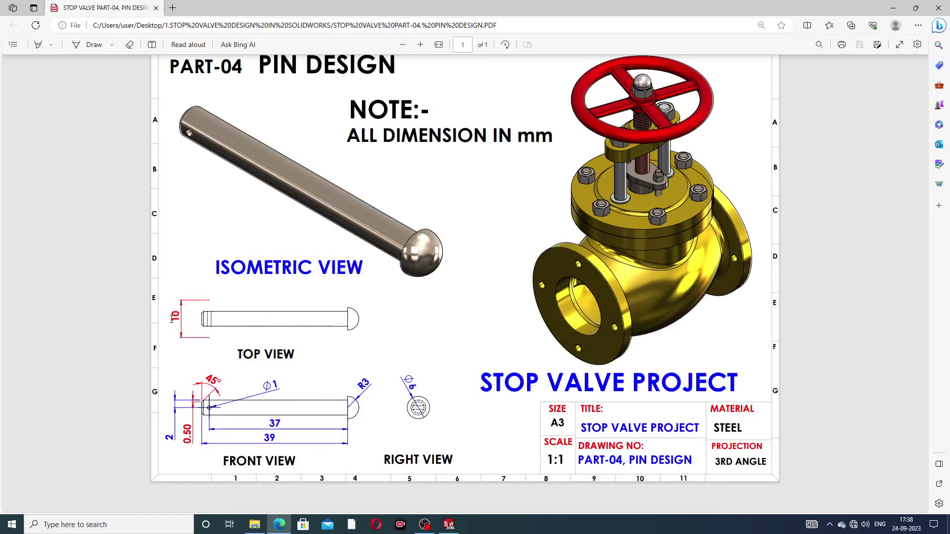
pyautogui.click(286, 526)
pyautogui.moveTo(358, 356); pyautogui.dragTo(212, 307, button='middle')
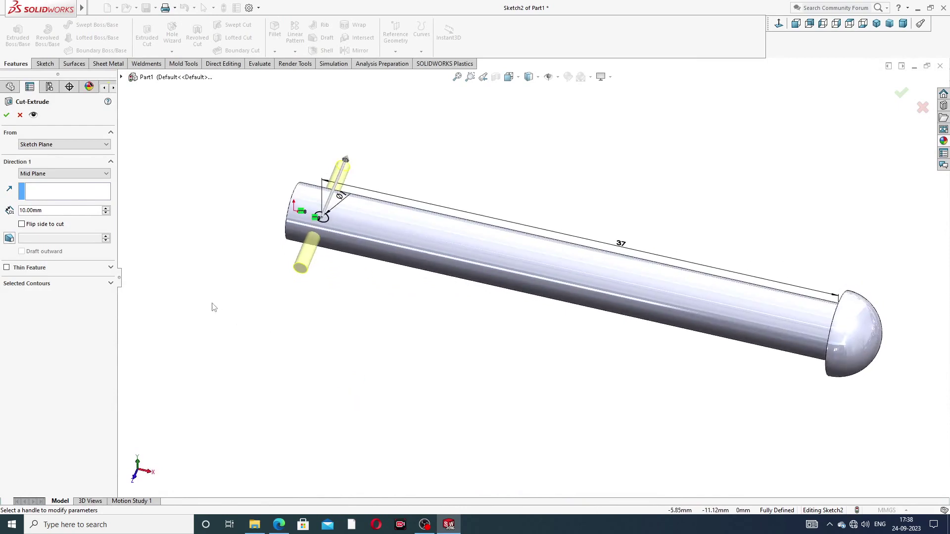
pyautogui.click(6, 116)
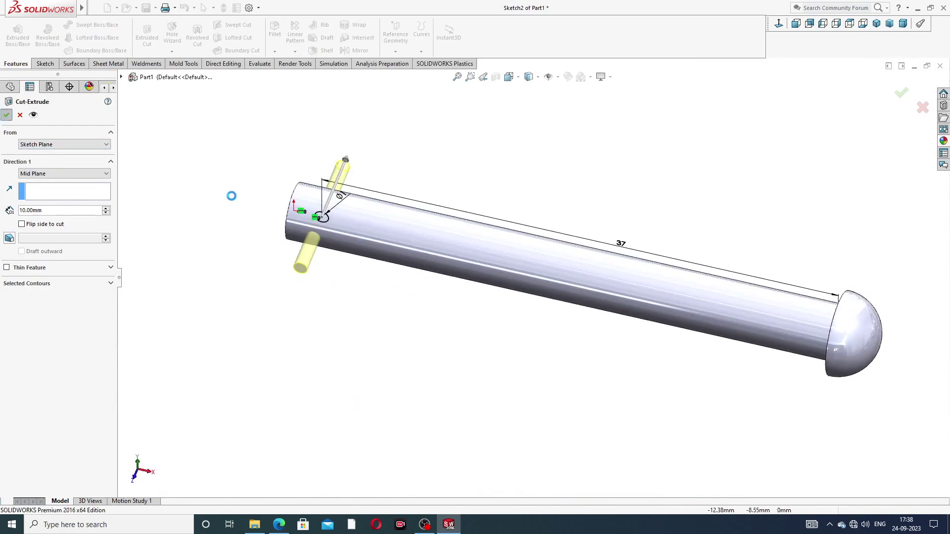
pyautogui.click(414, 188)
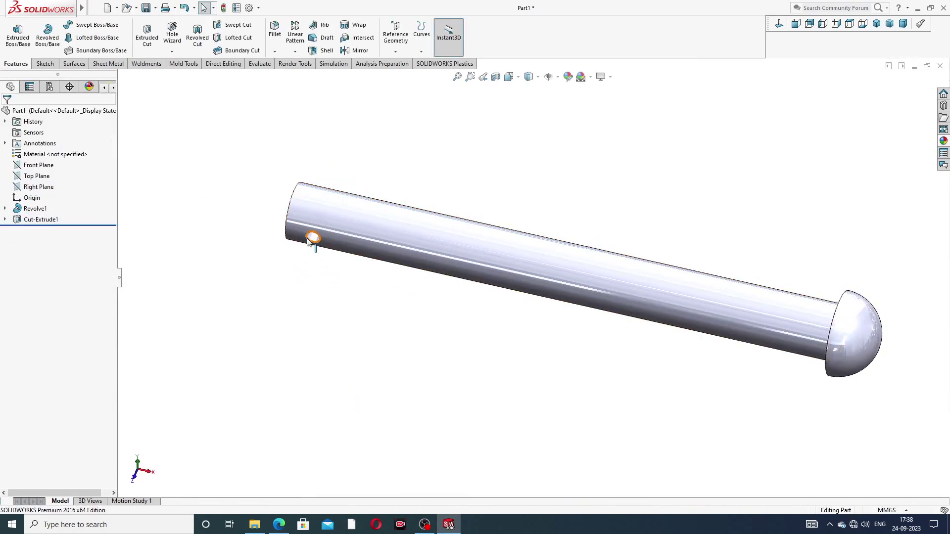
# Step: Set up a 0.5 mm by 45 degree angle-distance chamfer on the circular edge at the pin's plain end
pyautogui.scroll(-3, 297, 235)
pyautogui.scroll(4, 445, 237)
pyautogui.scroll(1, 588, 271)
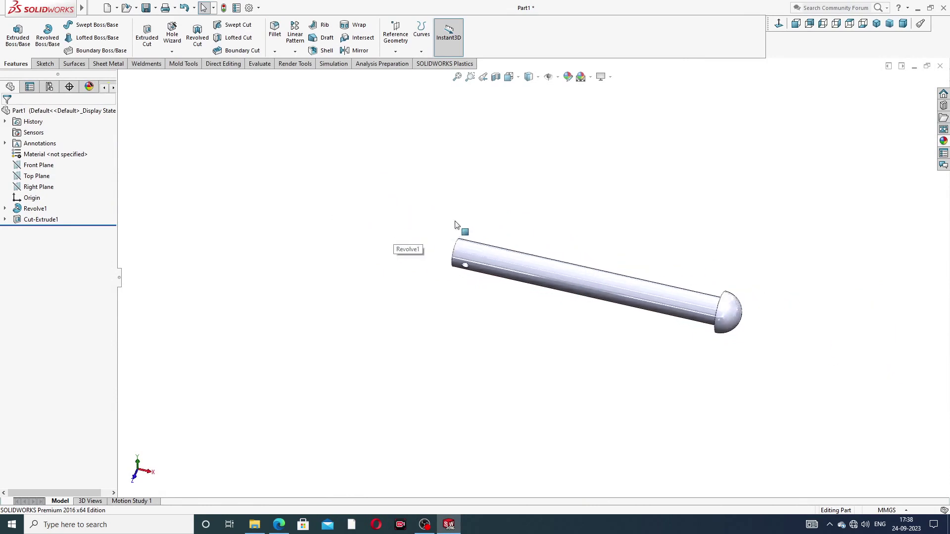
pyautogui.click(295, 51)
pyautogui.click(278, 52)
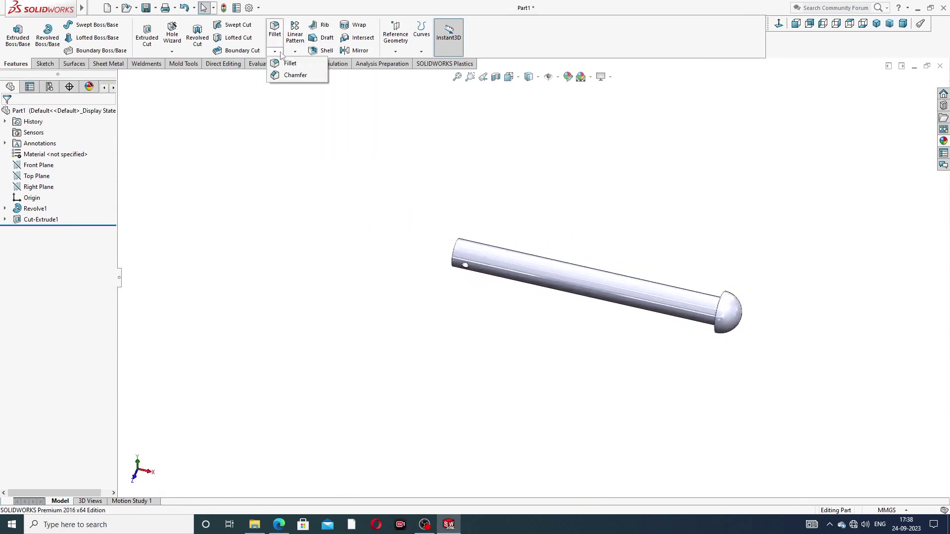
pyautogui.click(295, 75)
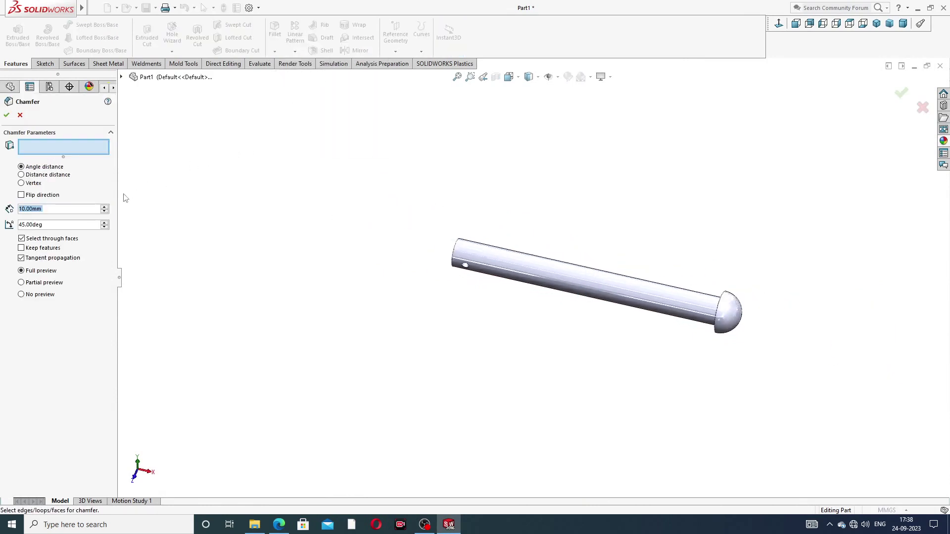
pyautogui.write('0.5')
pyautogui.press('Return')
pyautogui.click(461, 254)
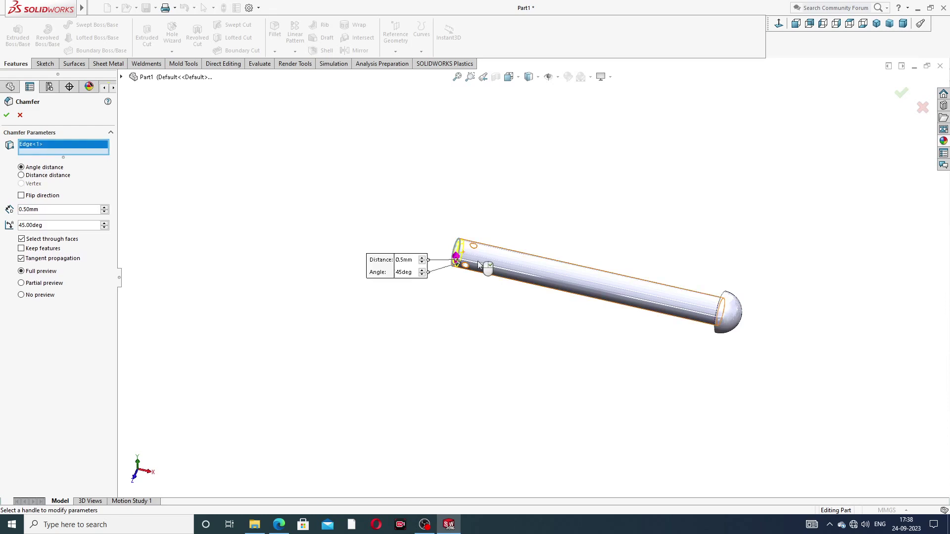
# Step: Chamfer the circular edge at the pin's plain end with a 0.5 mm distance and a 45-degree angle
pyautogui.scroll(-3, 467, 255)
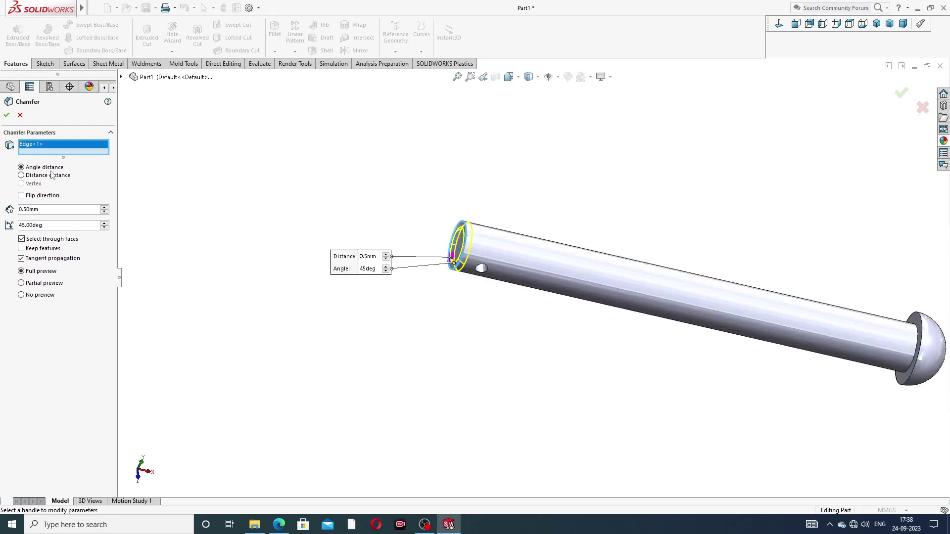
pyautogui.click(7, 116)
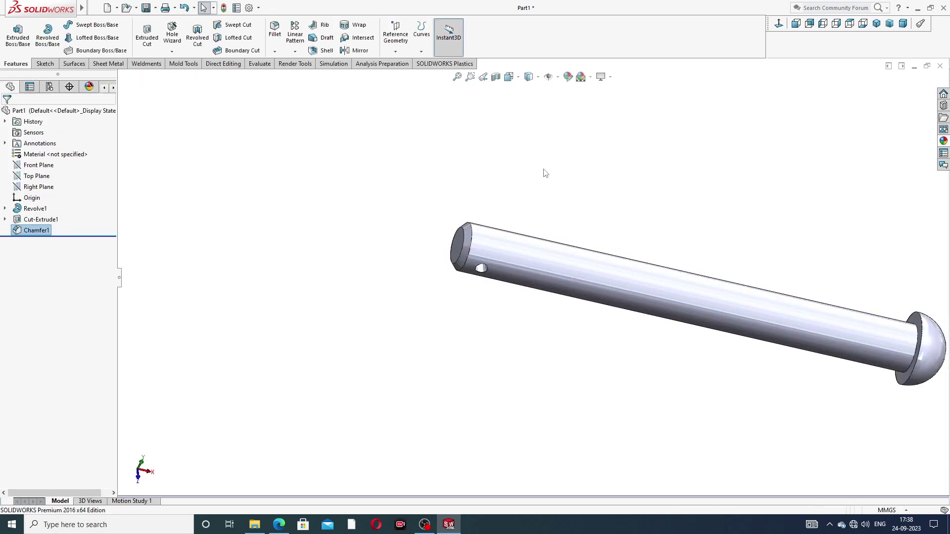
pyautogui.scroll(1, 789, 215)
pyautogui.scroll(2, 786, 212)
pyautogui.moveTo(724, 248); pyautogui.dragTo(702, 285, button='middle')
pyautogui.scroll(-2, 693, 298)
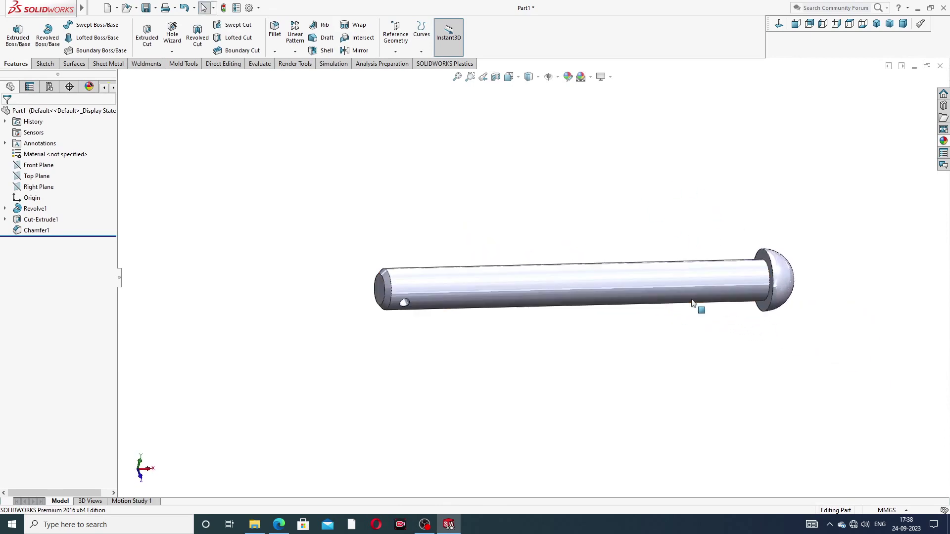
# Step: Check the pin's PDF drawing and apply the polished nickel metal appearance to the whole pin
pyautogui.click(280, 525)
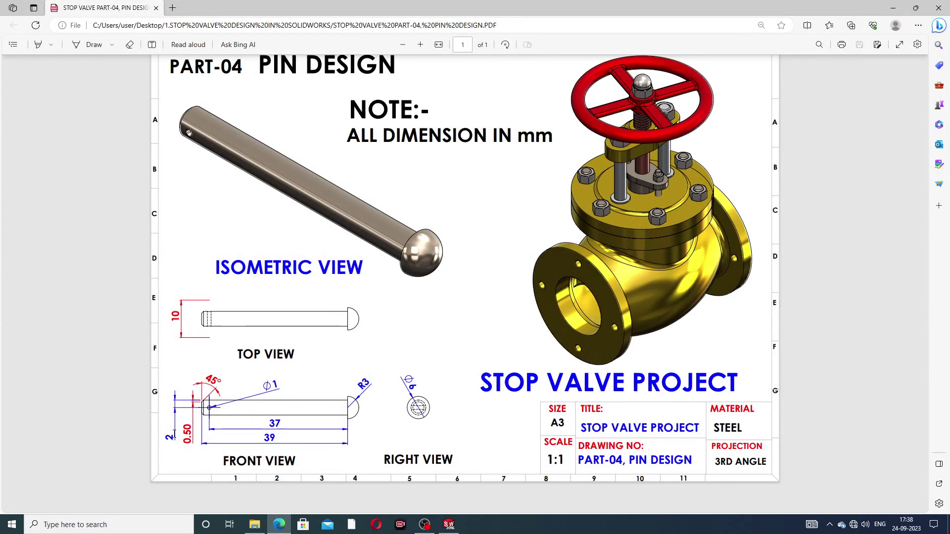
pyautogui.click(279, 524)
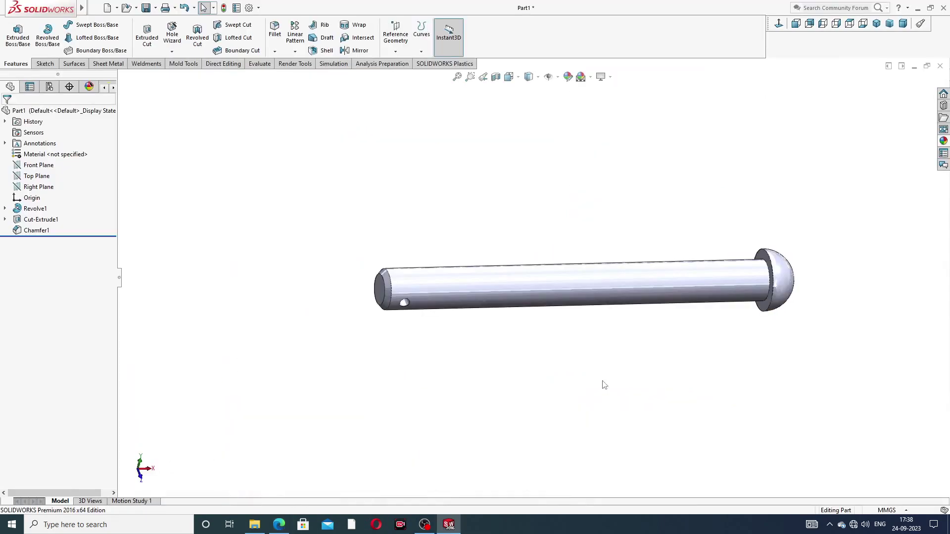
pyautogui.click(945, 142)
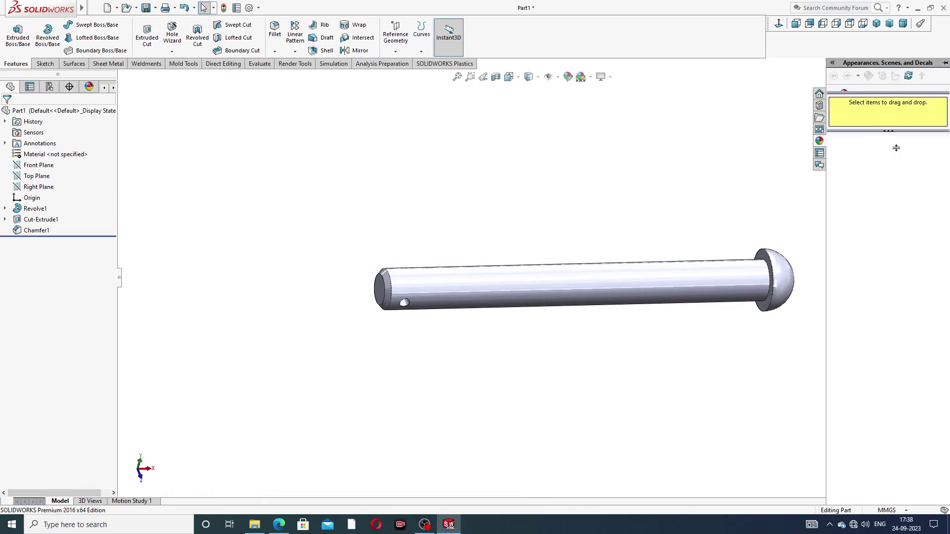
pyautogui.click(881, 95)
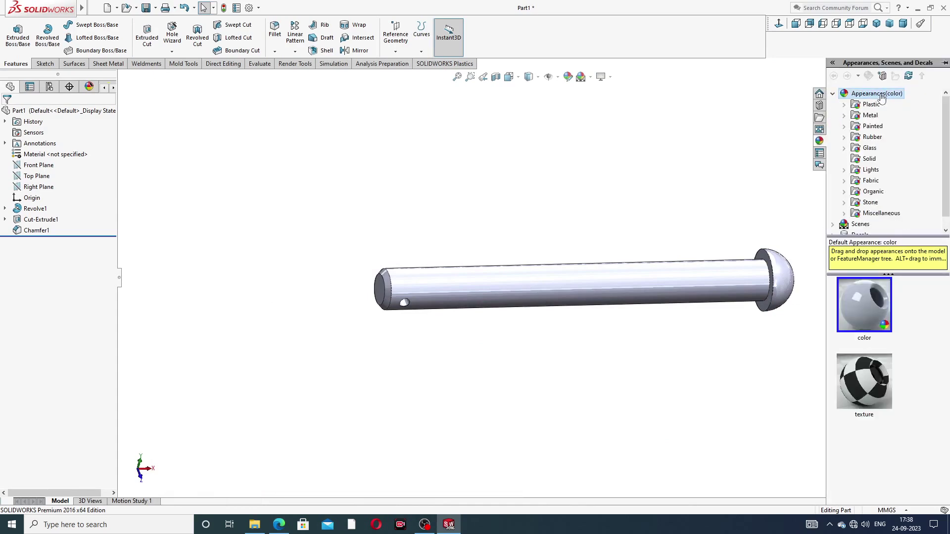
pyautogui.click(870, 115)
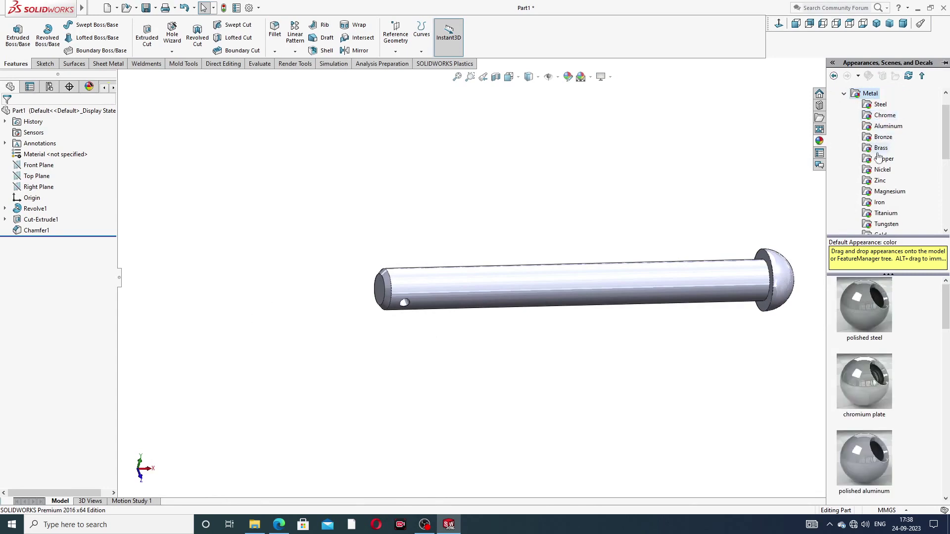
pyautogui.click(882, 170)
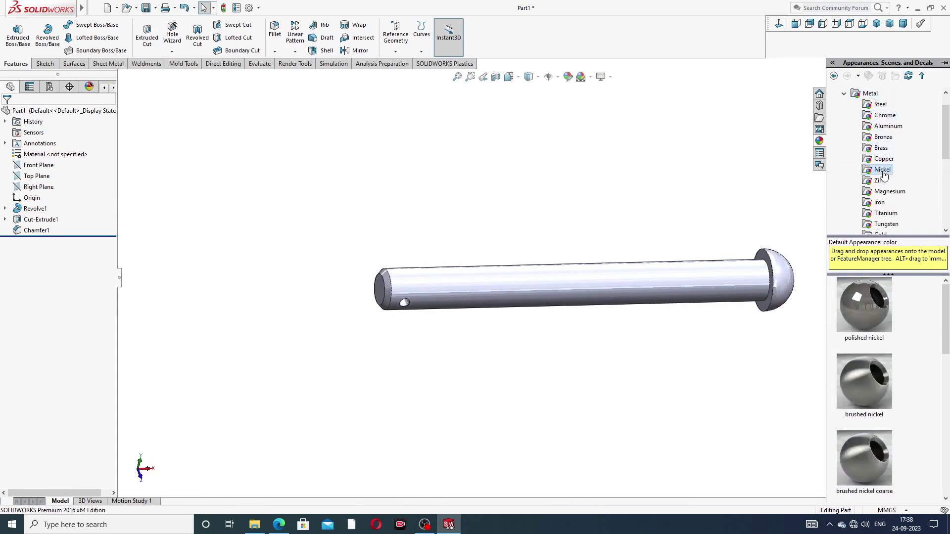
pyautogui.doubleClick(868, 303)
# Step: Examine the pin from a tilted angle, normal to the Top view, and in the isometric view
pyautogui.moveTo(737, 305)
pyautogui.mouseDown(button='middle')
pyautogui.moveTo(740, 244)
pyautogui.moveTo(725, 233)
pyautogui.moveTo(721, 318)
pyautogui.moveTo(728, 311)
pyautogui.mouseUp(button='middle')
pyautogui.scroll(-2, 672, 314)
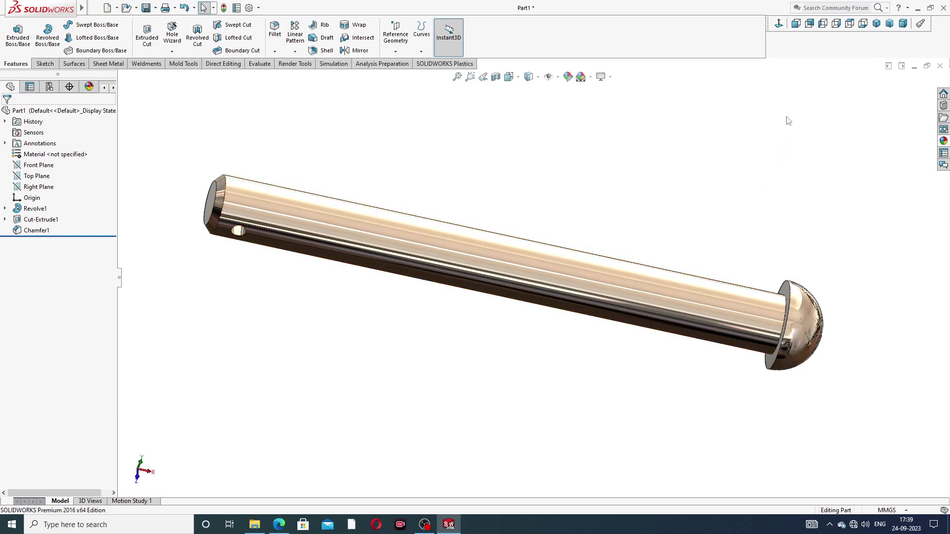
pyautogui.click(779, 25)
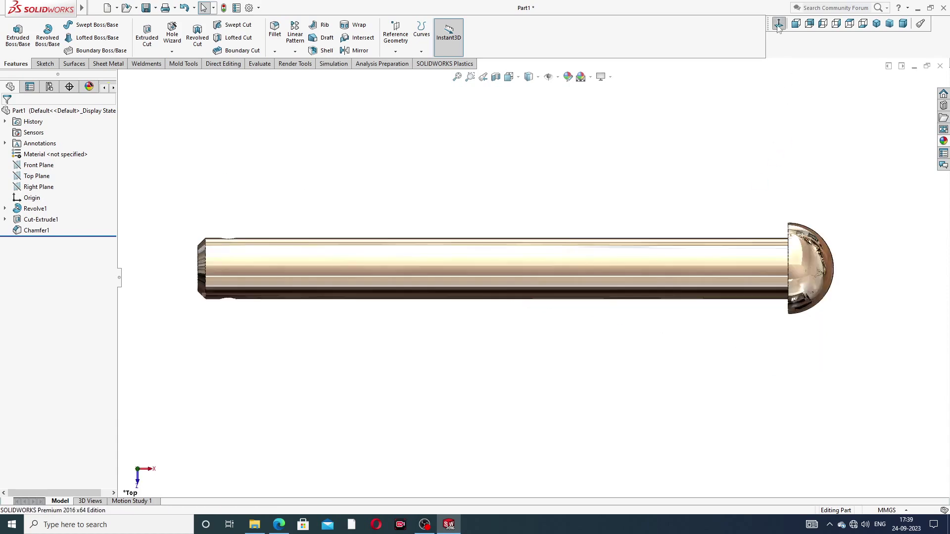
pyautogui.click(877, 24)
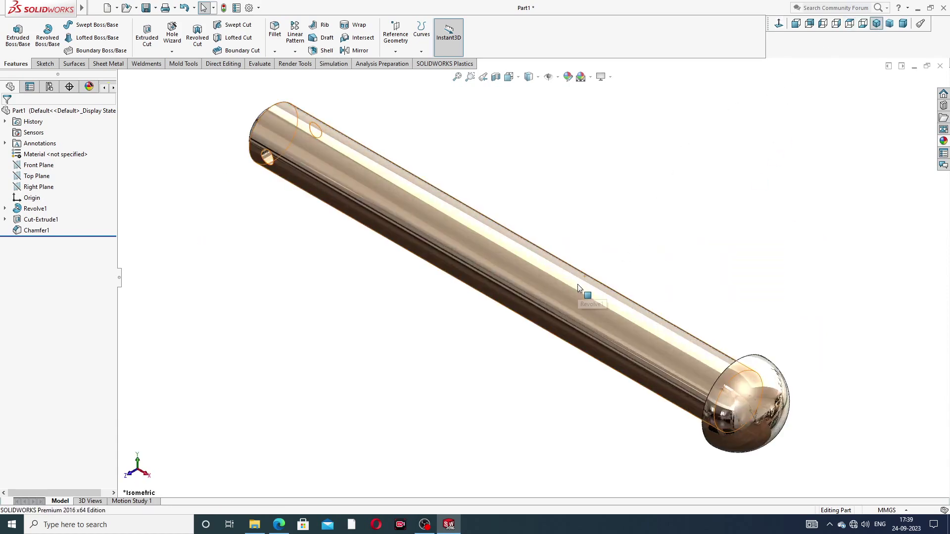
pyautogui.moveTo(723, 271); pyautogui.dragTo(769, 277, button='middle')
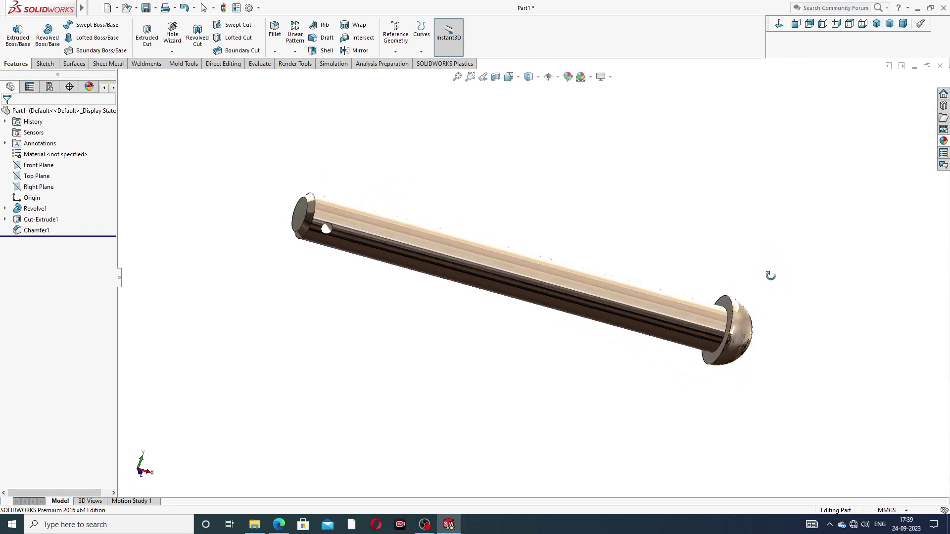
pyautogui.scroll(-2, 583, 335)
pyautogui.scroll(-1, 584, 335)
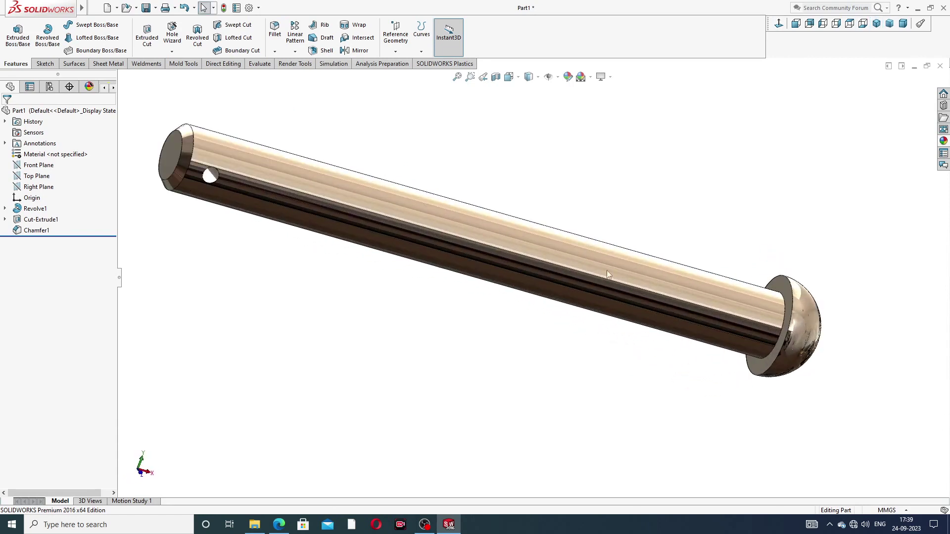
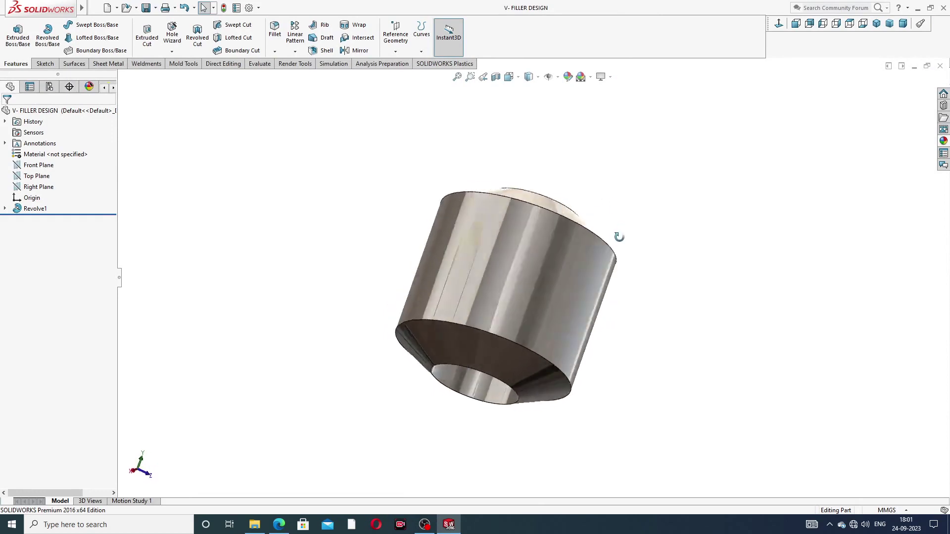
# Step: View the V-filler model in isometric, close it and create a new part document
pyautogui.scroll(-2, 515, 282)
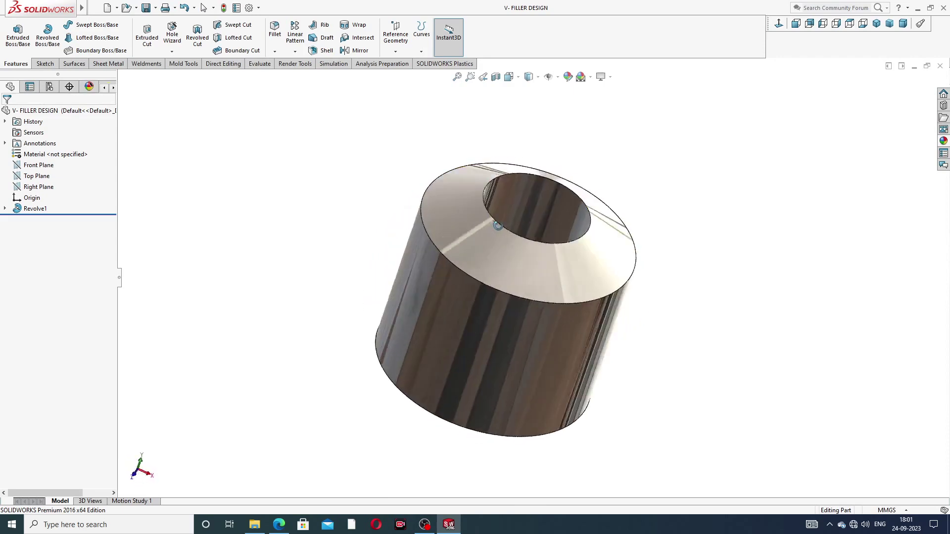
pyautogui.click(875, 28)
pyautogui.scroll(-2, 558, 192)
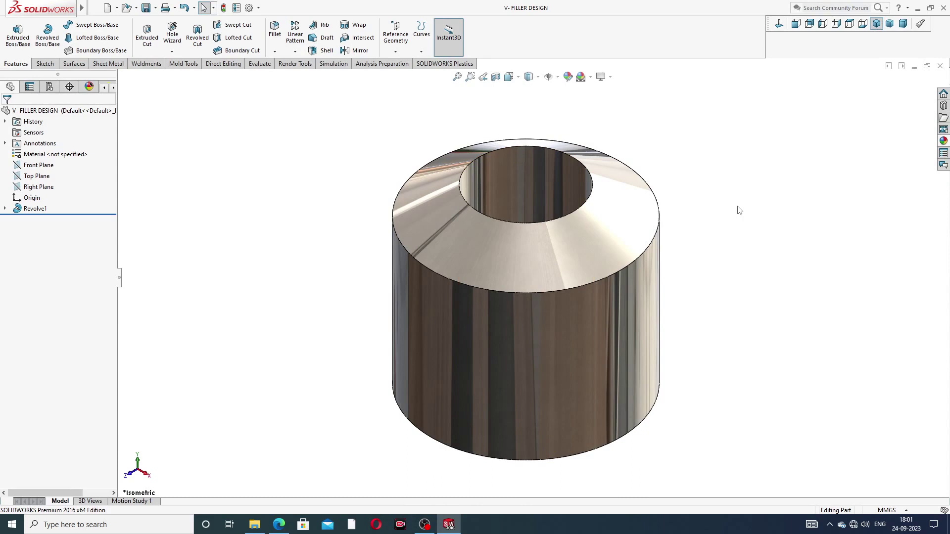
pyautogui.click(940, 66)
pyautogui.click(107, 8)
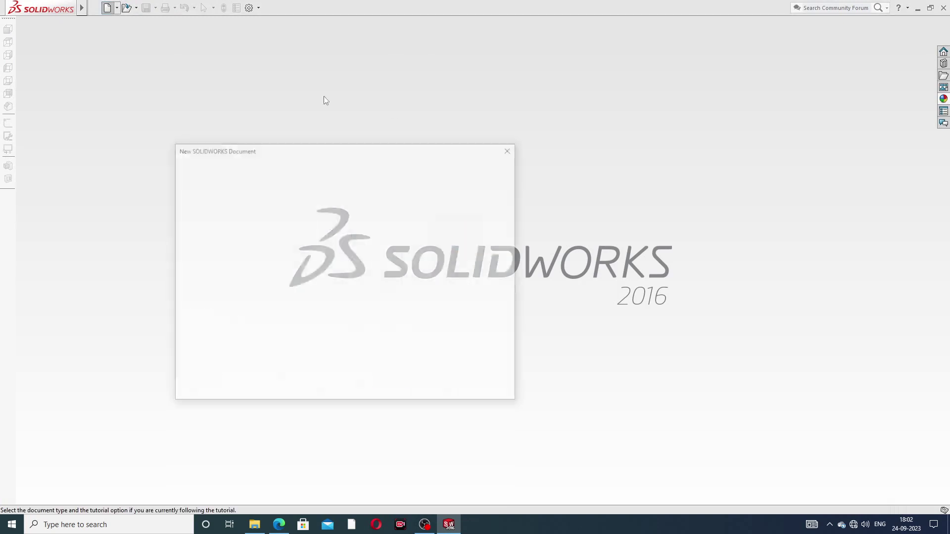
pyautogui.click(401, 388)
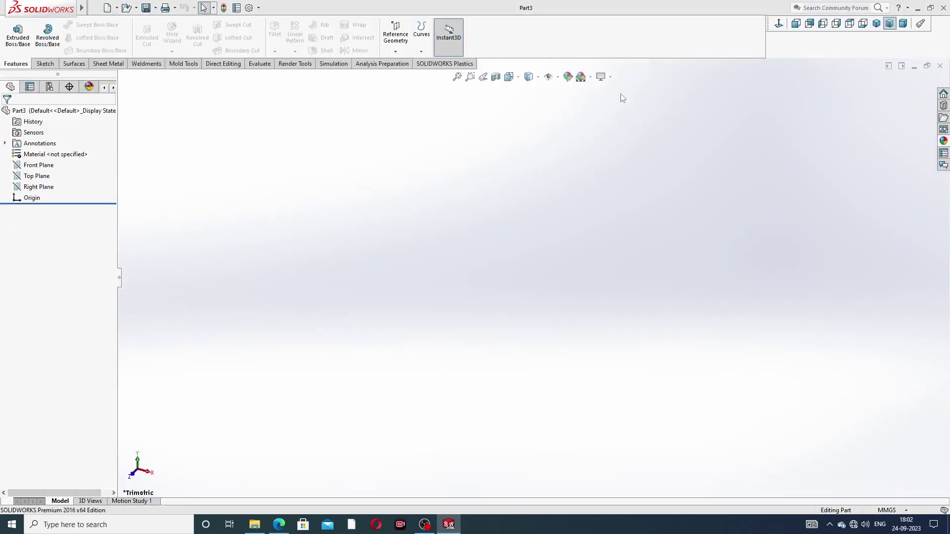
# Step: Apply the Plain White scene and raise both the shaded and wireframe image quality resolutions to their highest setting
pyautogui.click(591, 77)
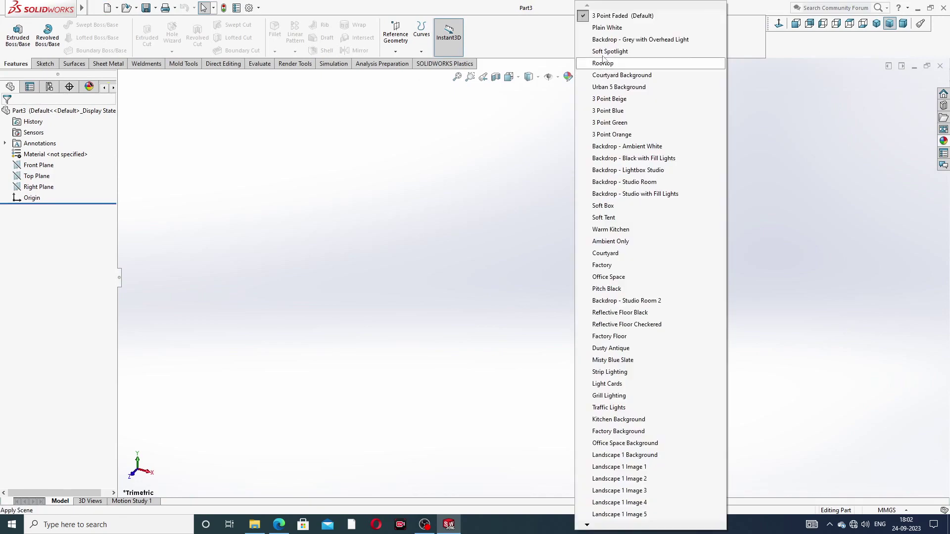
pyautogui.click(608, 28)
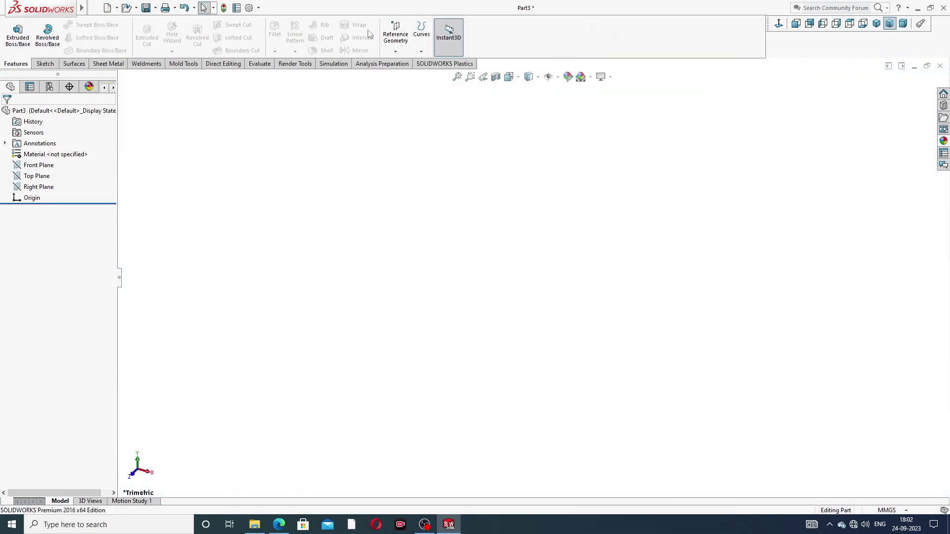
pyautogui.click(249, 7)
pyautogui.click(367, 96)
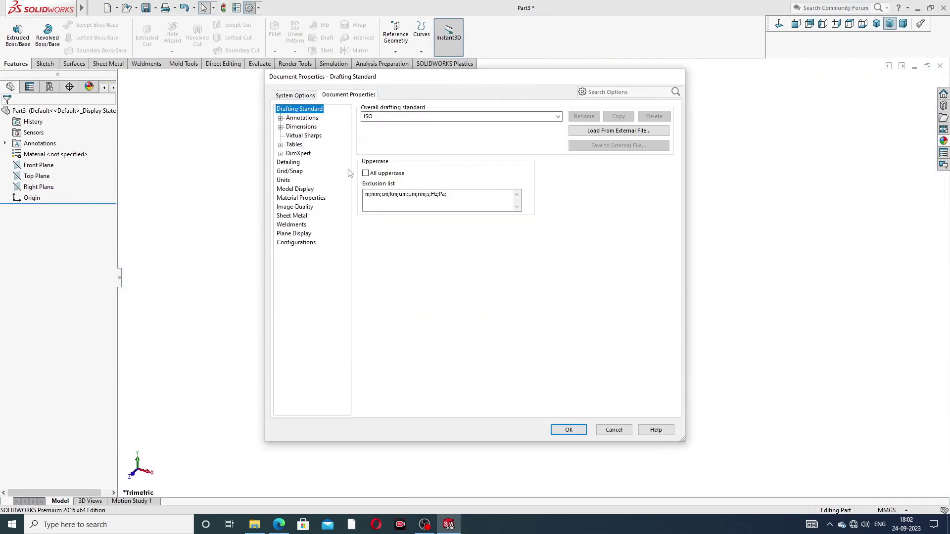
pyautogui.click(295, 206)
pyautogui.moveTo(444, 124); pyautogui.dragTo(556, 127)
pyautogui.moveTo(452, 222); pyautogui.dragTo(545, 223)
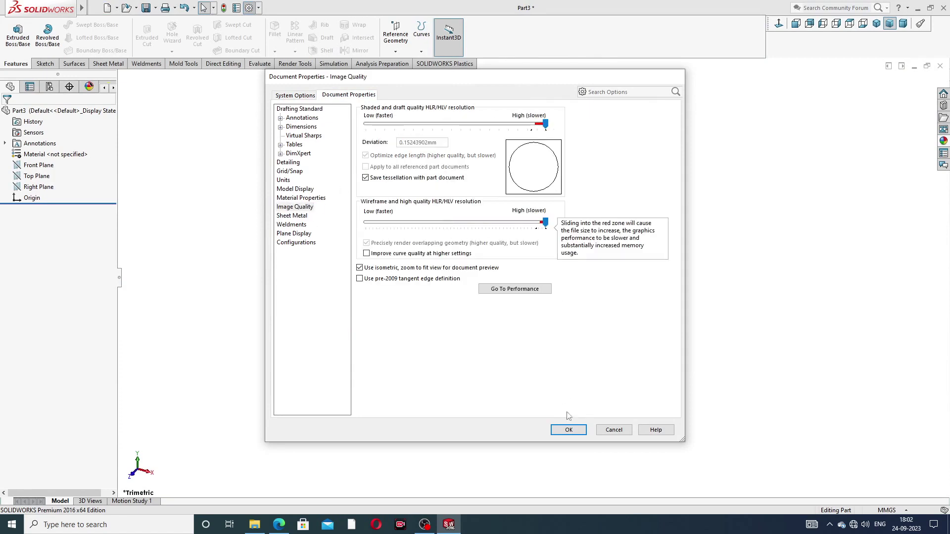
pyautogui.click(570, 431)
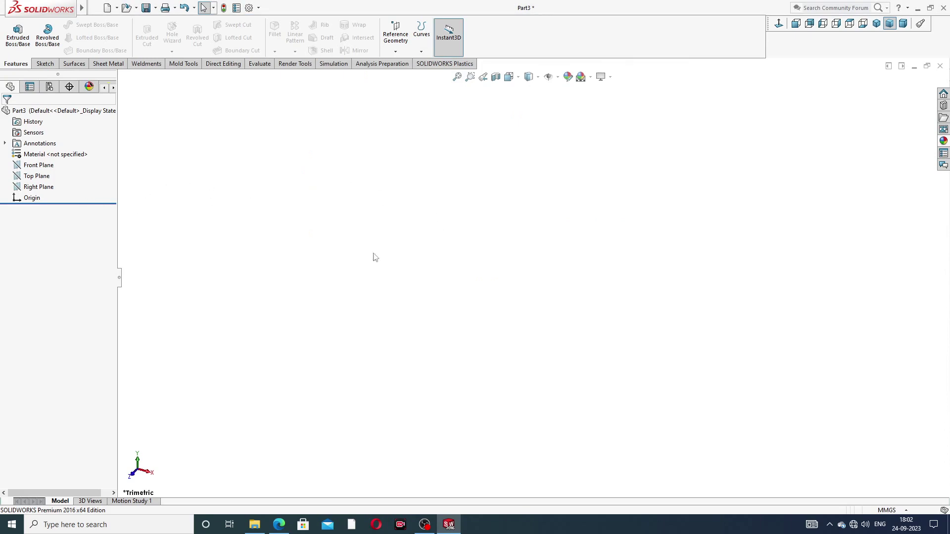
# Step: Check the V-filler PDF drawing and start a sketch on the Front Plane of the new part
pyautogui.click(279, 524)
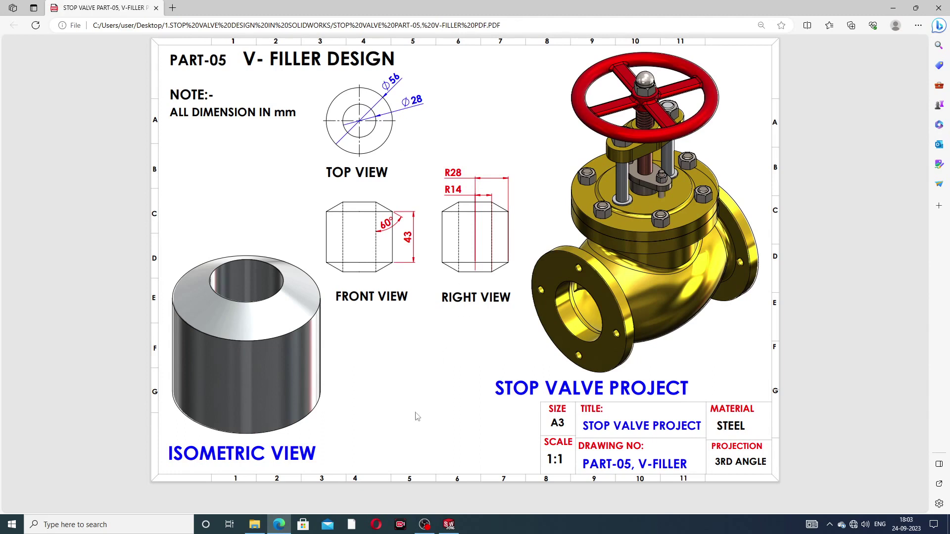
pyautogui.click(450, 520)
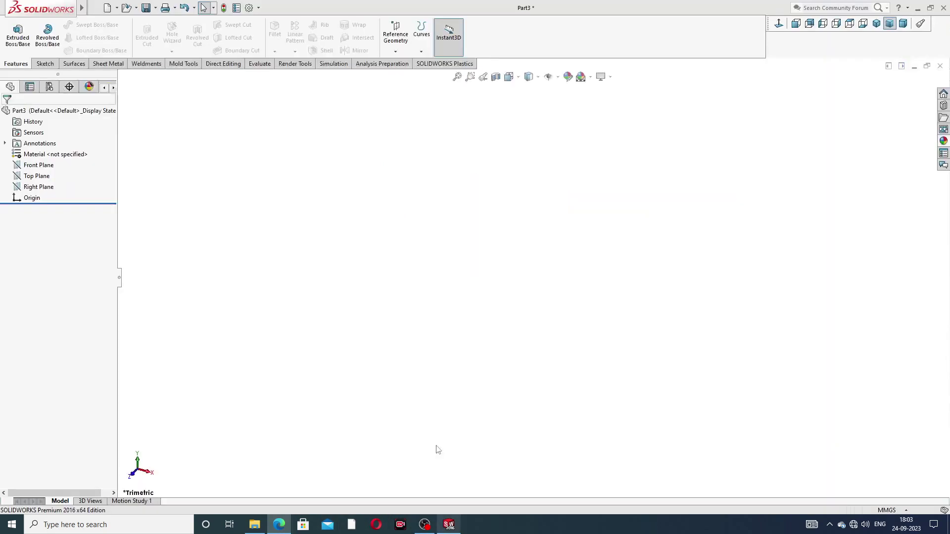
pyautogui.click(55, 167)
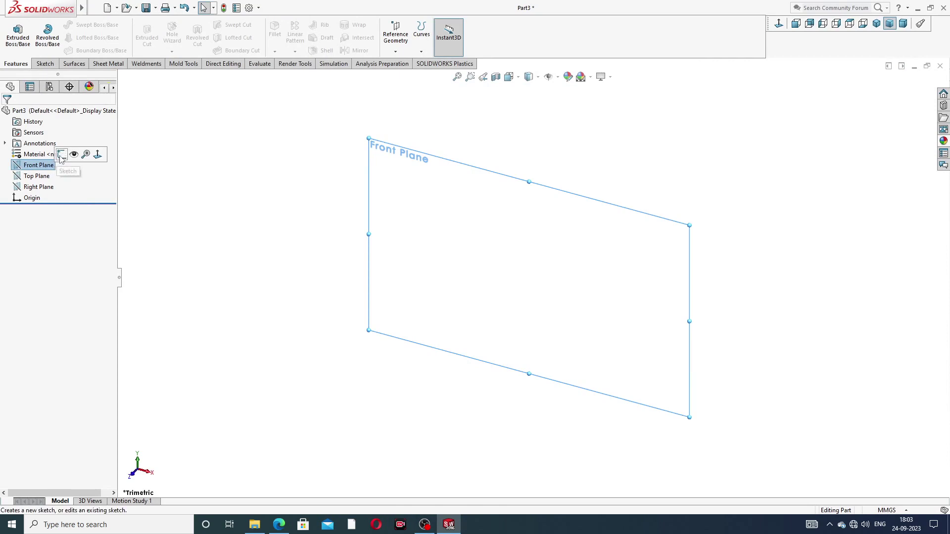
pyautogui.click(61, 155)
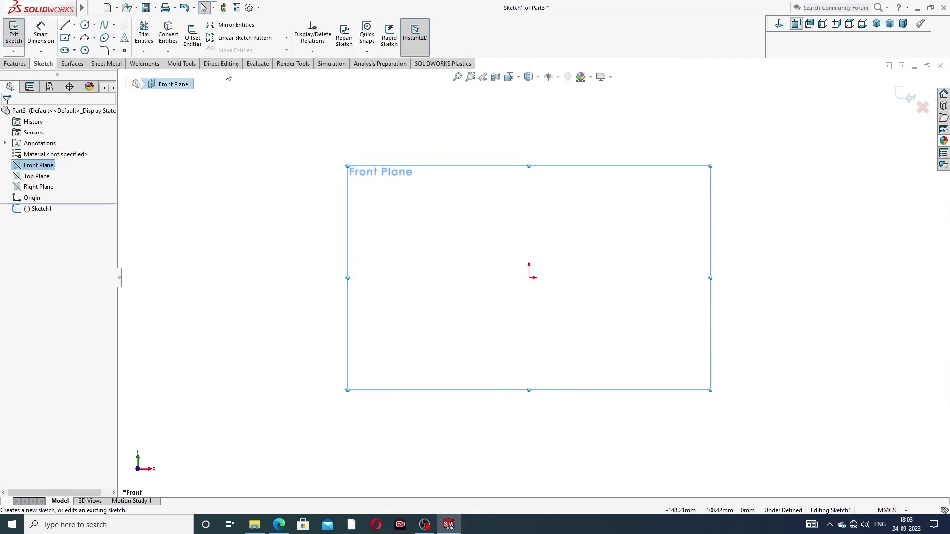
# Step: Draw a vertical centerline through the origin, extending above and below it
pyautogui.click(74, 25)
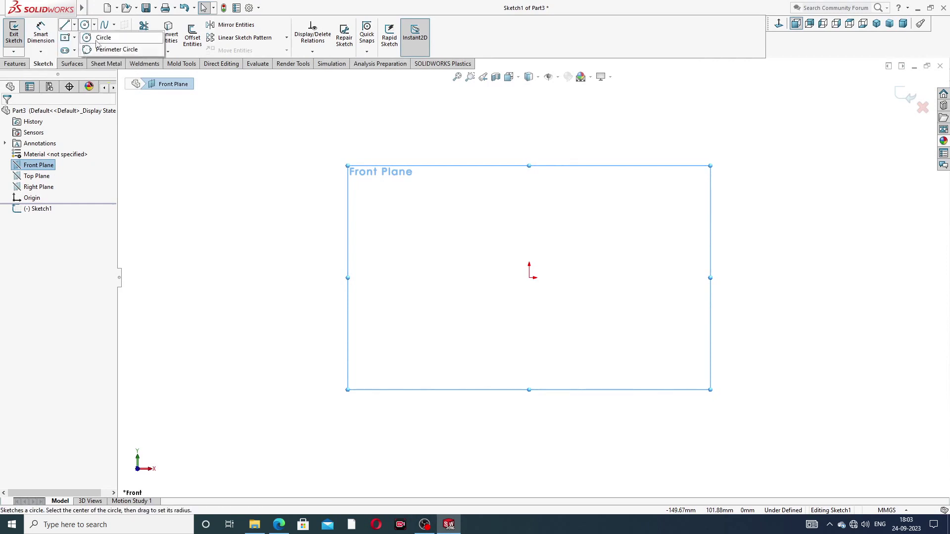
pyautogui.click(90, 50)
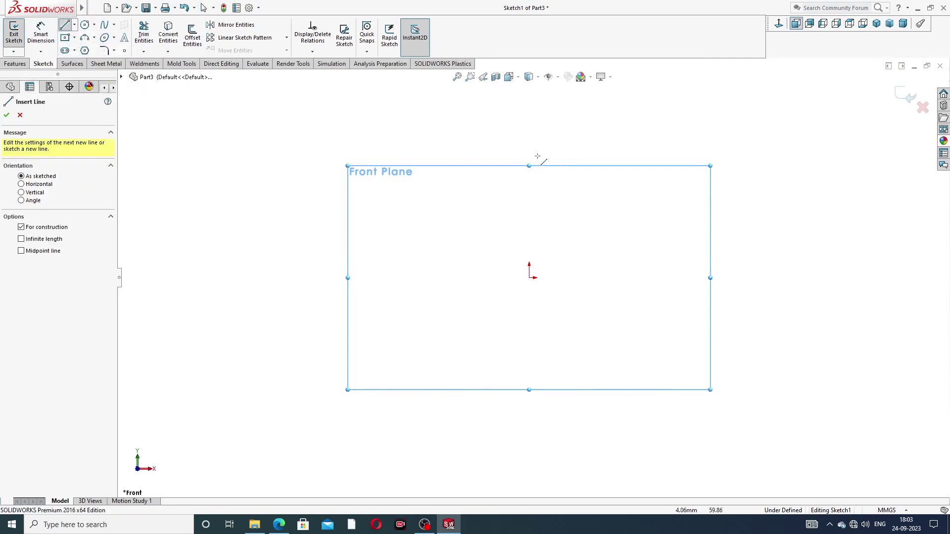
pyautogui.click(529, 137)
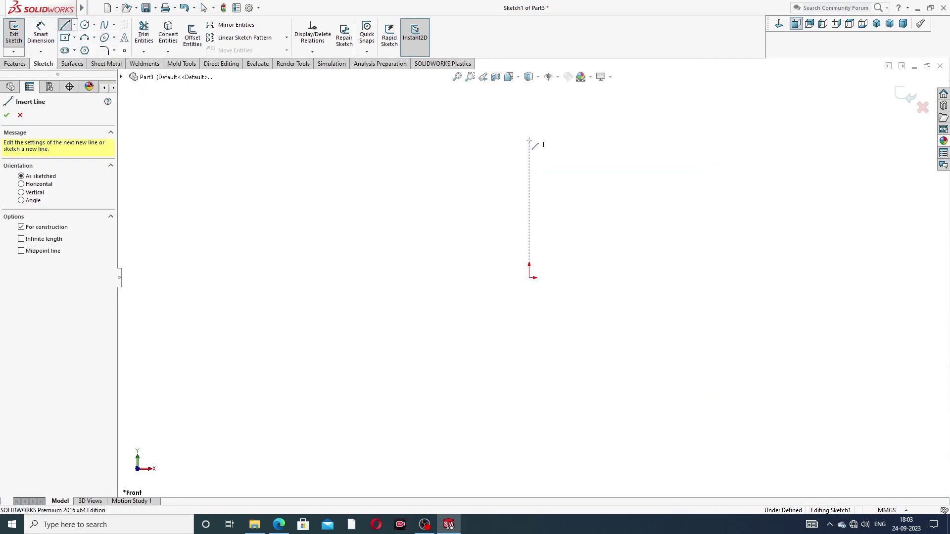
pyautogui.click(529, 387)
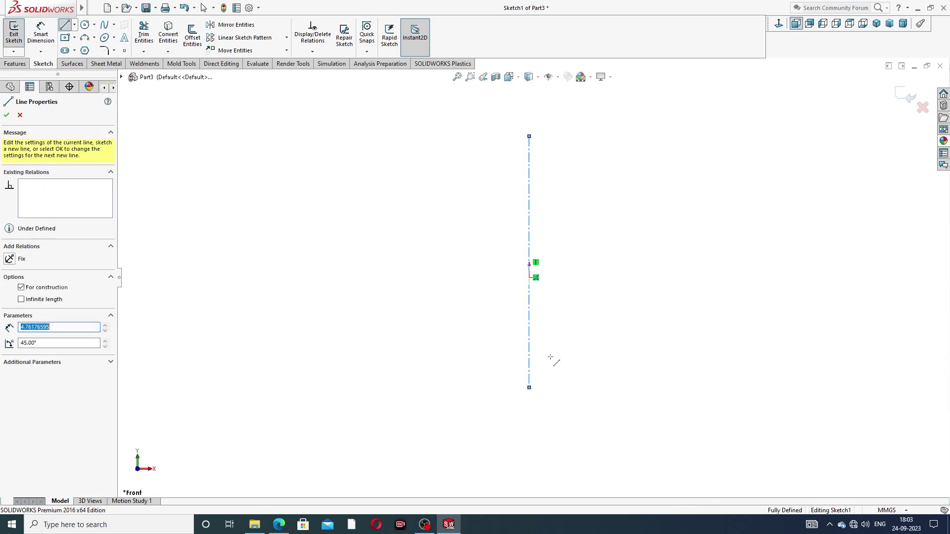
pyautogui.rightClick(605, 291)
pyautogui.click(632, 296)
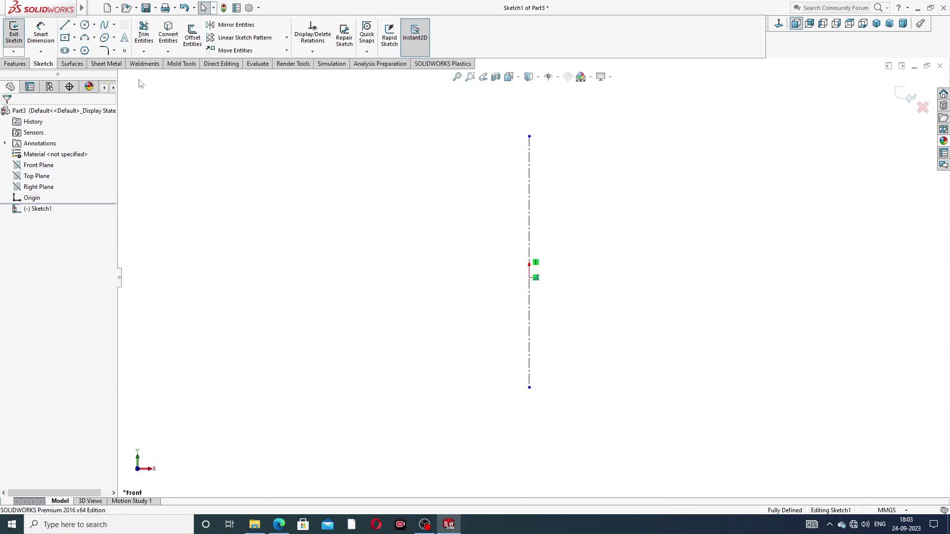
# Step: Draw a horizontal centerline through the origin, crossing the vertical centerline and extending to both sides
pyautogui.click(75, 26)
pyautogui.click(89, 50)
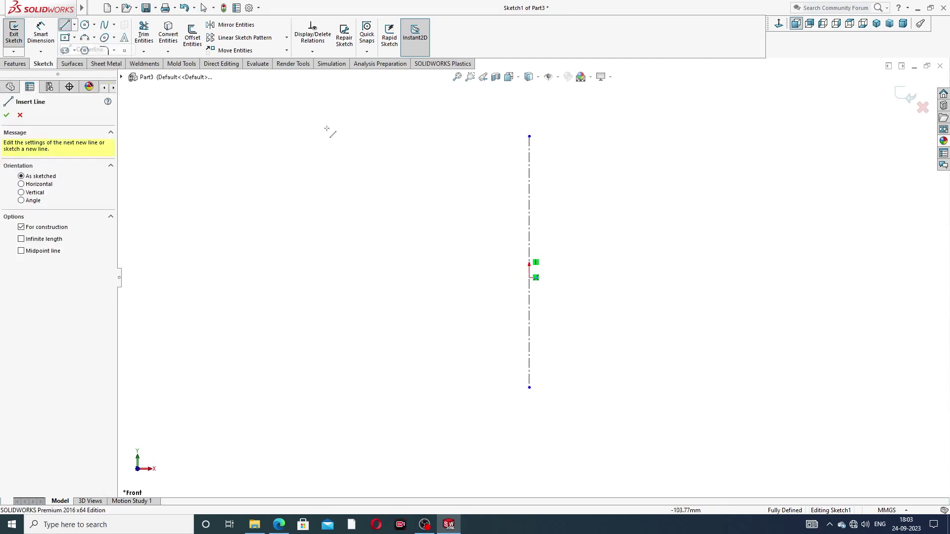
pyautogui.click(403, 277)
pyautogui.click(670, 278)
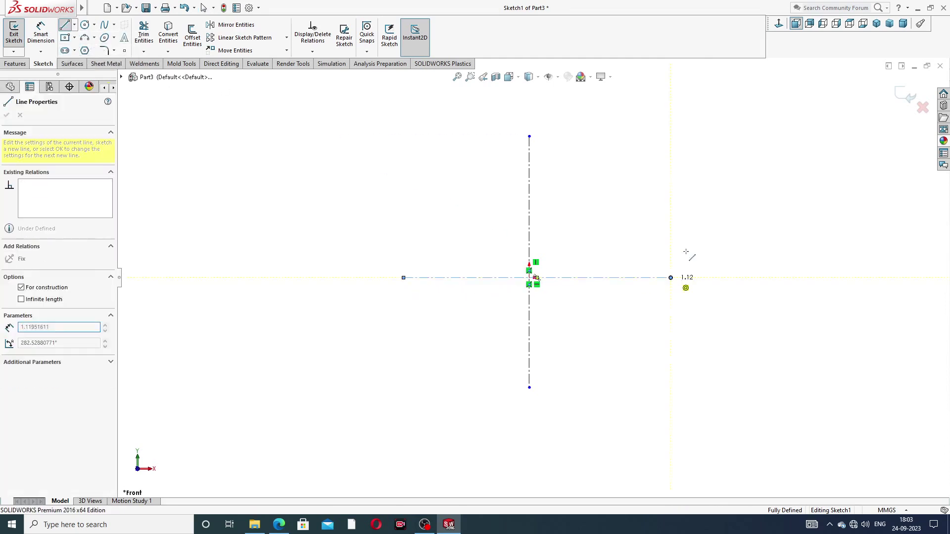
# Step: Finish the centerline and extend its horizontal line farther out on the positive X side
pyautogui.rightClick(717, 193)
pyautogui.click(735, 199)
pyautogui.moveTo(670, 278); pyautogui.dragTo(715, 279)
pyautogui.click(673, 227)
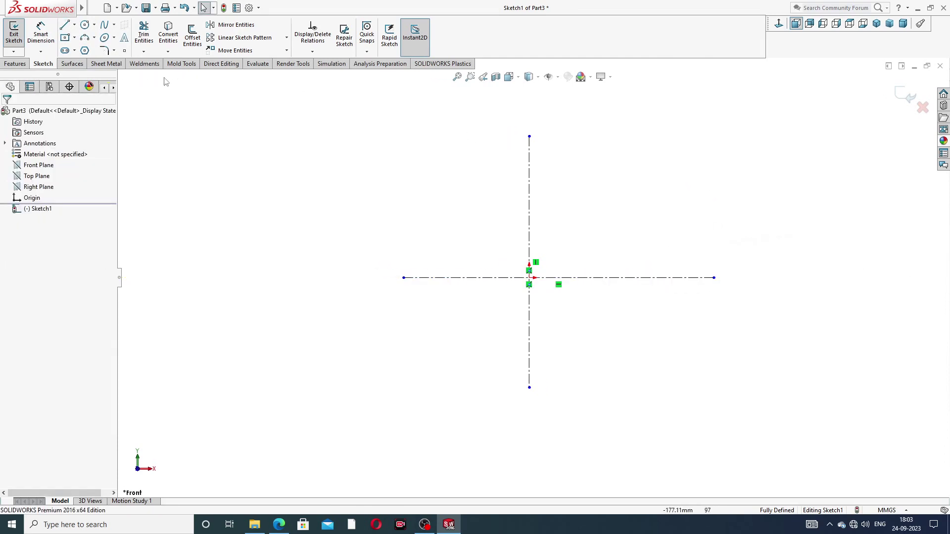
# Step: Draw a line about 36 mm long sloping down and away from the vertical centerline, above the horizontal centerline
pyautogui.click(64, 27)
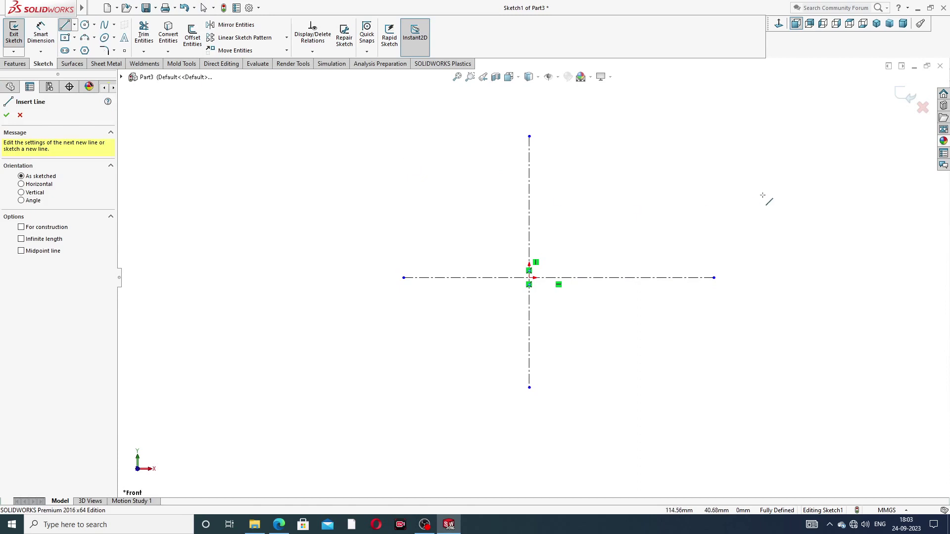
pyautogui.click(614, 164)
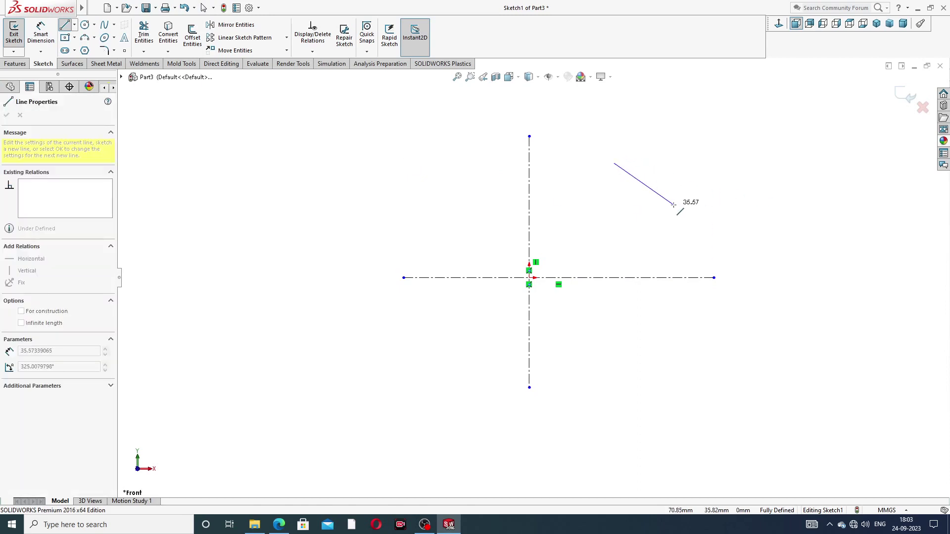
pyautogui.click(674, 204)
pyautogui.rightClick(713, 171)
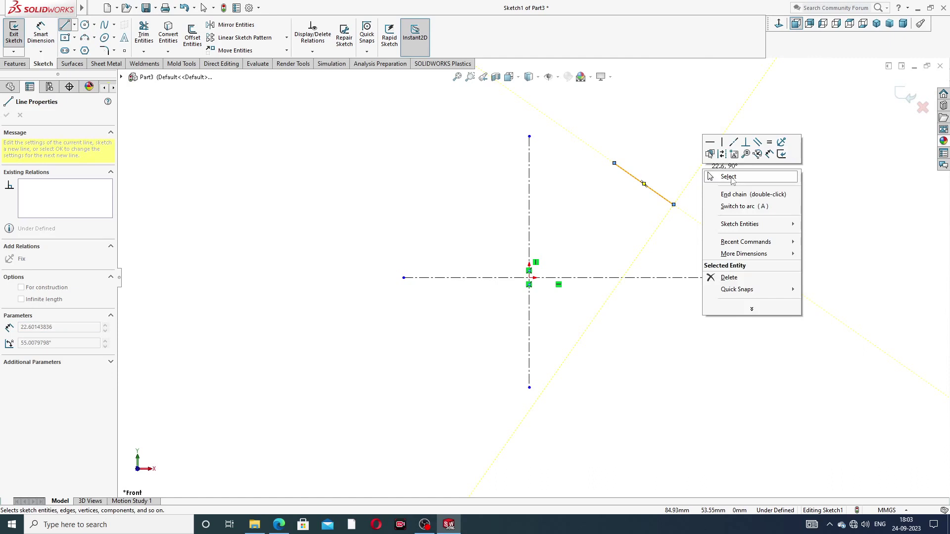
pyautogui.click(715, 170)
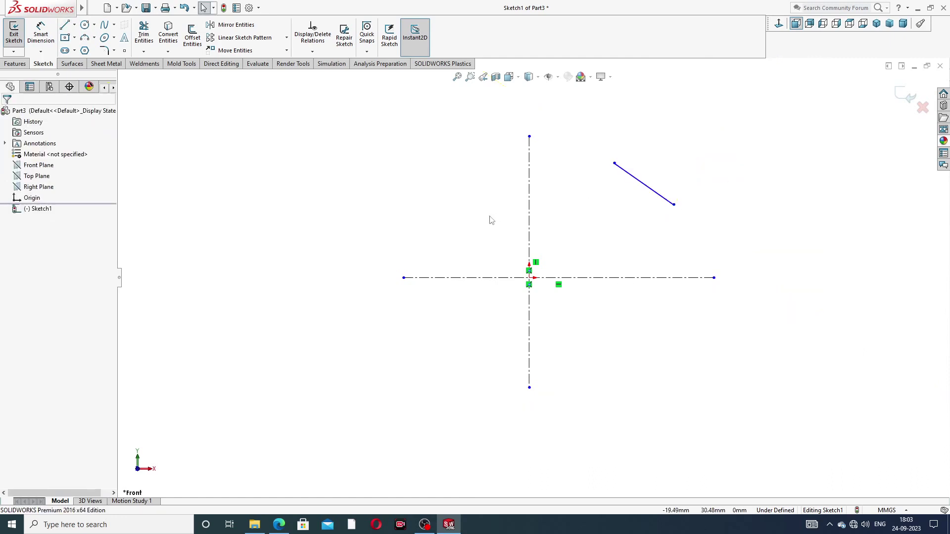
# Step: Mirror the sloping line about the horizontal centerline, keeping the original
pyautogui.click(632, 177)
pyautogui.click(256, 28)
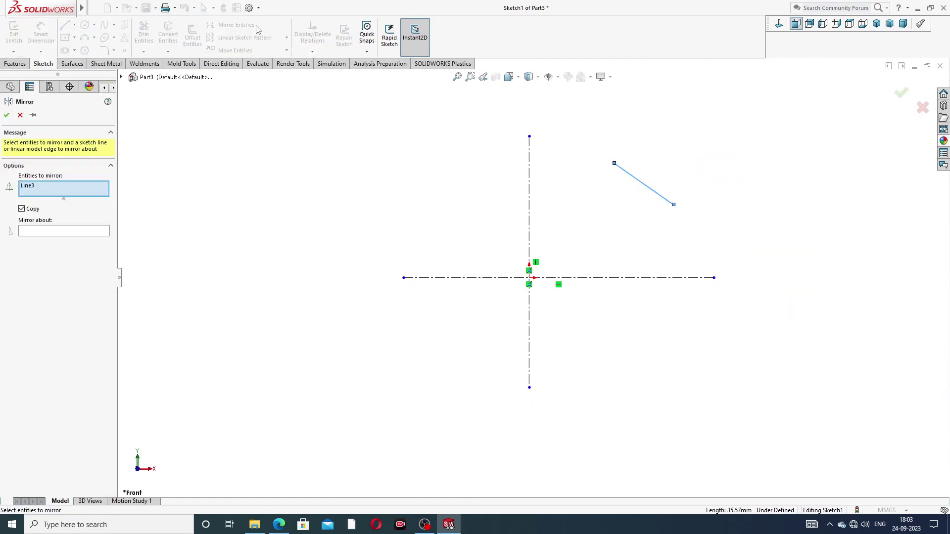
pyautogui.click(104, 232)
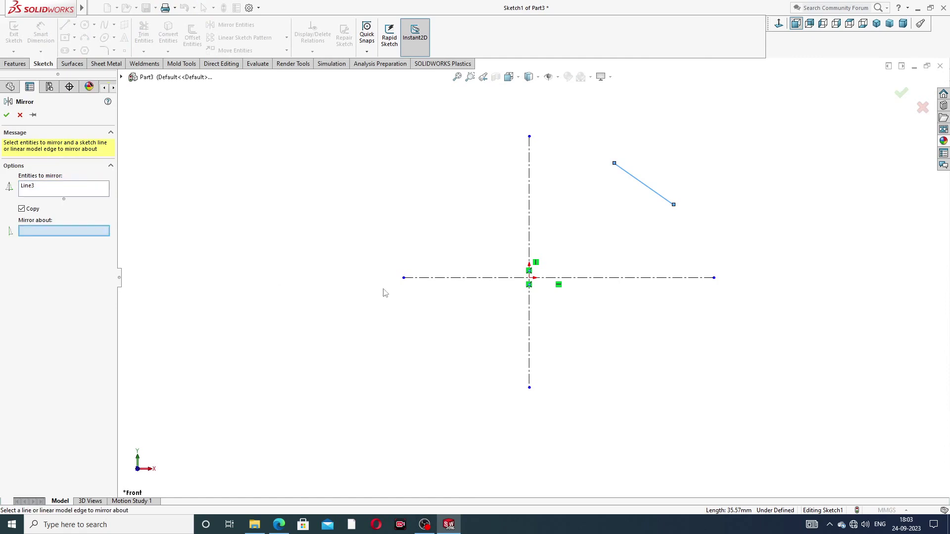
pyautogui.click(611, 278)
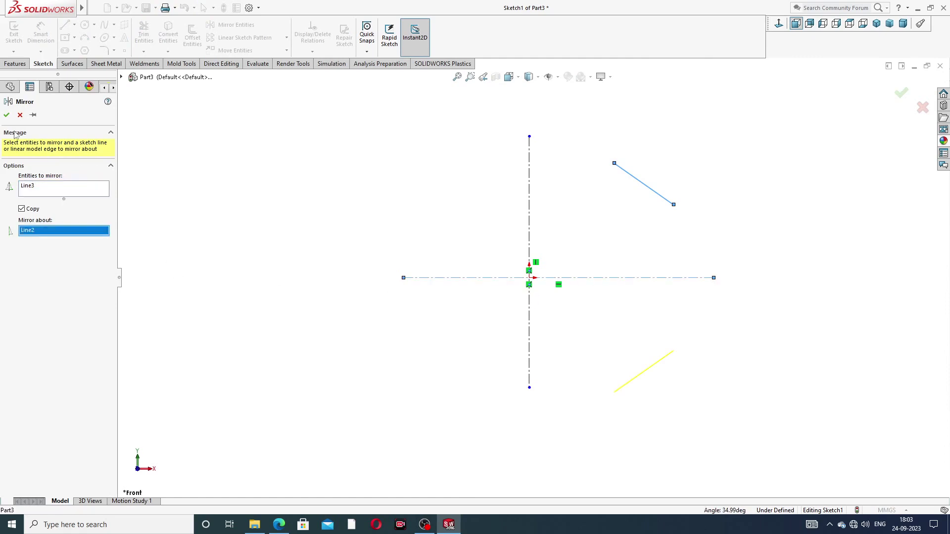
pyautogui.click(6, 116)
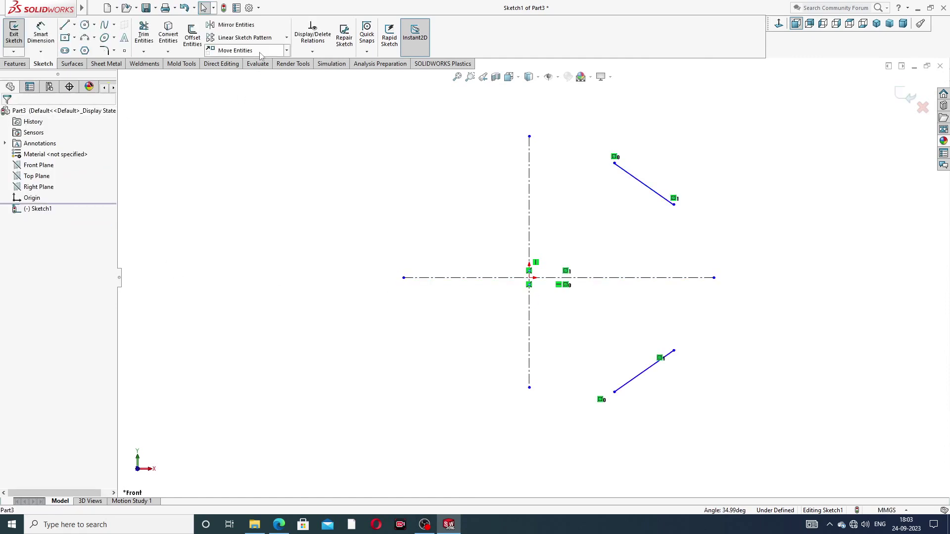
# Step: Close the profile with two vertical lines joining the sloping lines' ends, about 72 mm outside and 112 mm inside
pyautogui.click(65, 25)
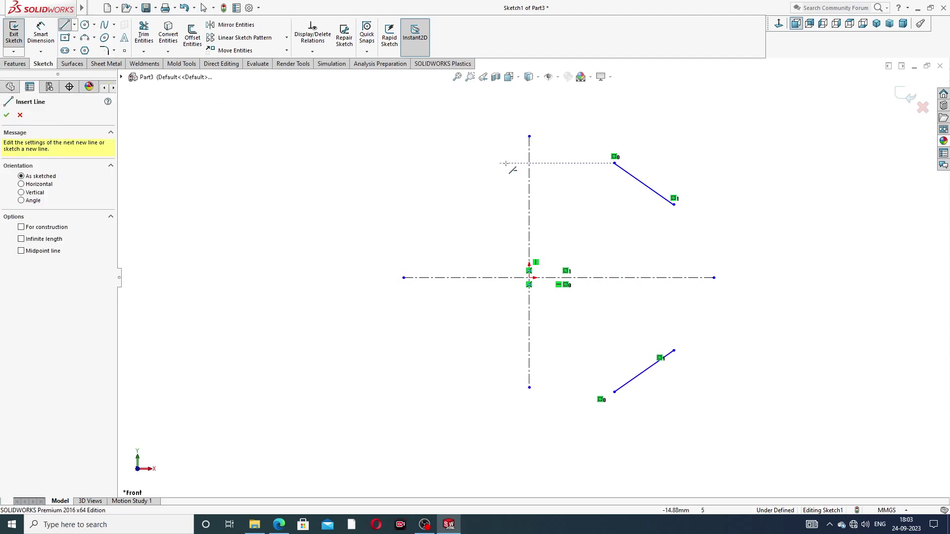
pyautogui.moveTo(674, 204); pyautogui.dragTo(674, 350)
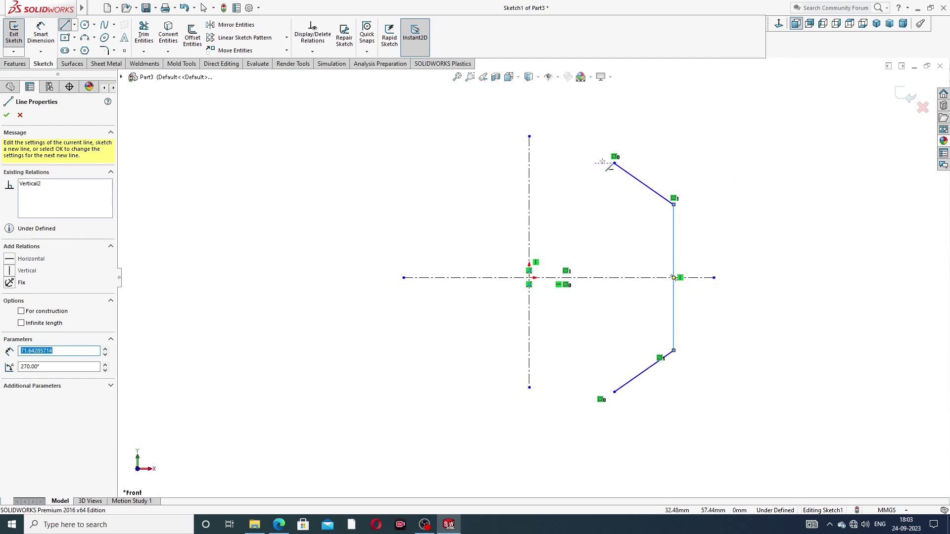
pyautogui.moveTo(614, 164)
pyautogui.mouseDown()
pyautogui.moveTo(627, 375)
pyautogui.moveTo(614, 392)
pyautogui.mouseUp()
pyautogui.rightClick(723, 142)
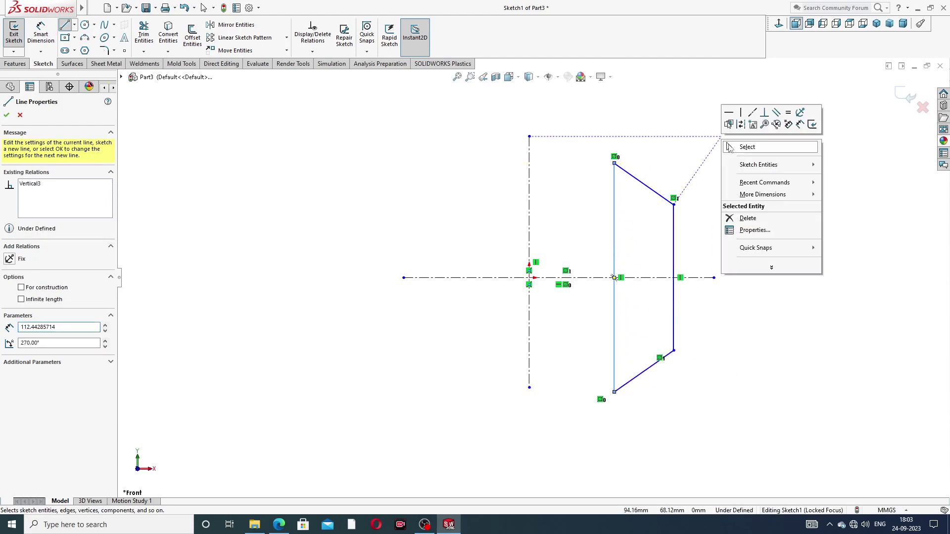
pyautogui.click(762, 150)
# Step: Check the V-filler PDF drawing and dimension the inner vertical line 14 mm from the vertical centerline
pyautogui.scroll(-2, 698, 195)
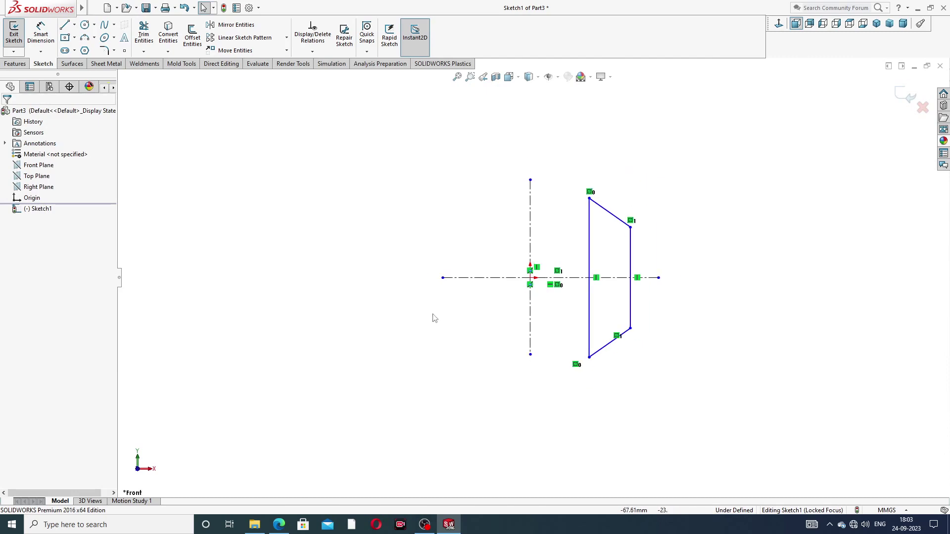
pyautogui.click(283, 527)
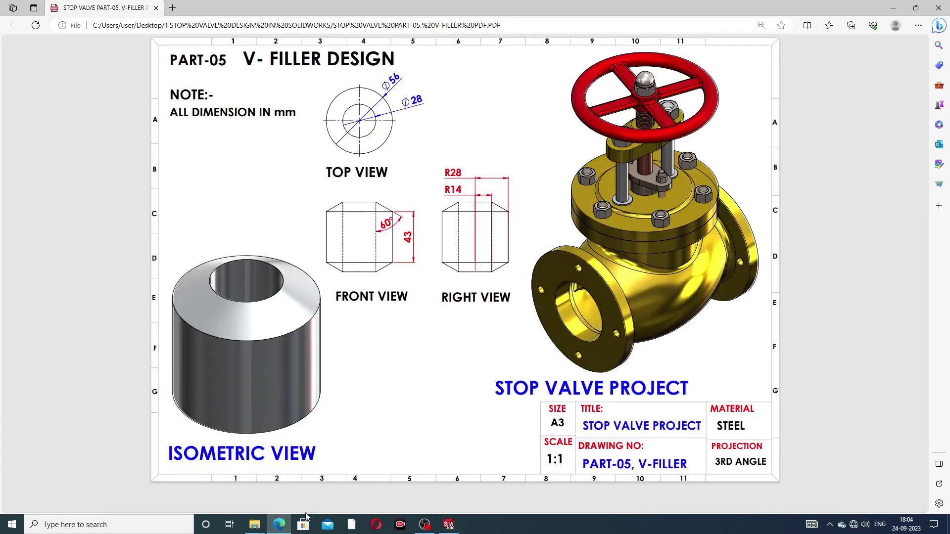
pyautogui.click(279, 524)
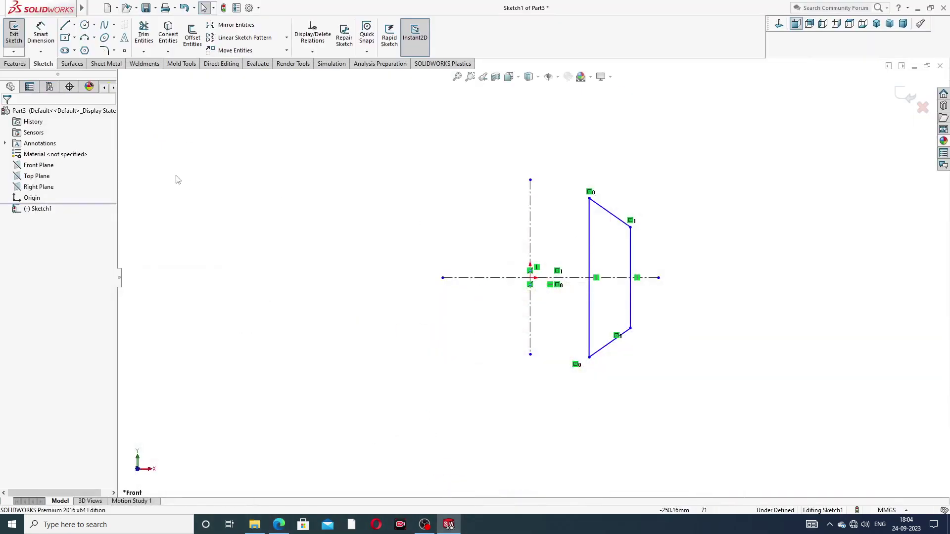
pyautogui.click(41, 36)
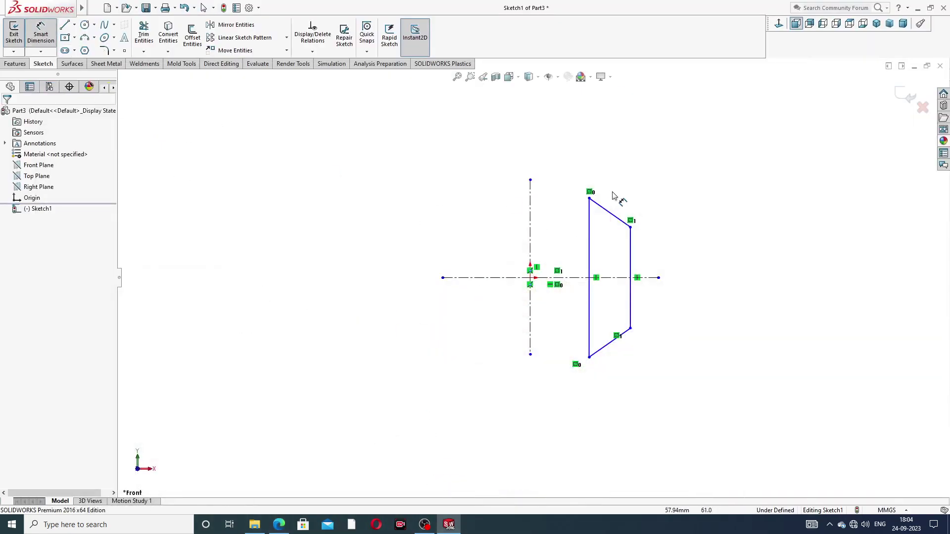
pyautogui.click(592, 243)
pyautogui.click(532, 241)
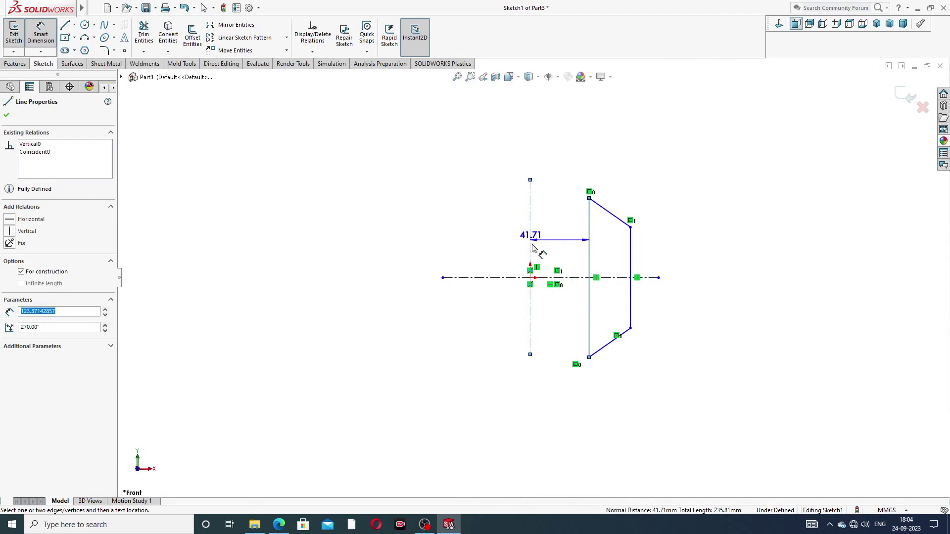
pyautogui.click(555, 317)
pyautogui.write('14')
pyautogui.press('Return')
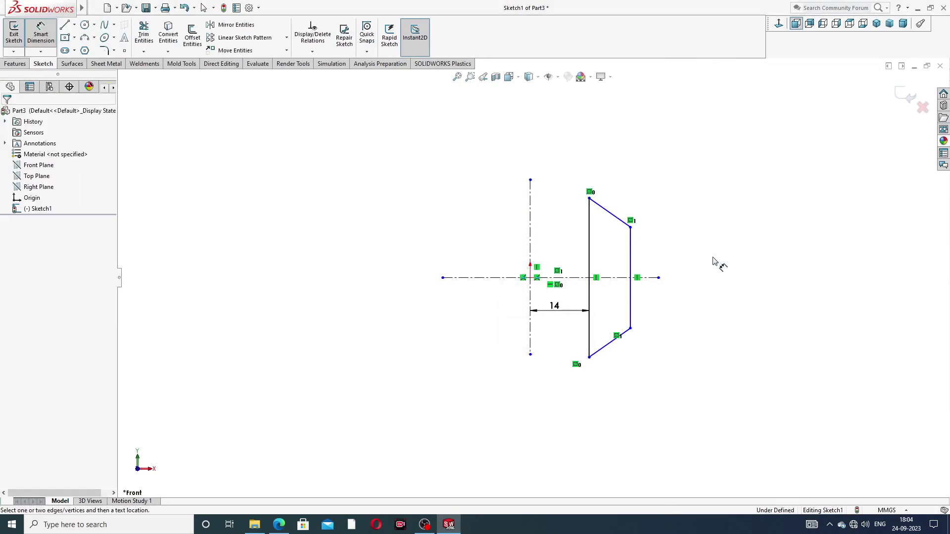
# Step: Dimension the outer vertical line 28 mm from the vertical centerline
pyautogui.click(632, 247)
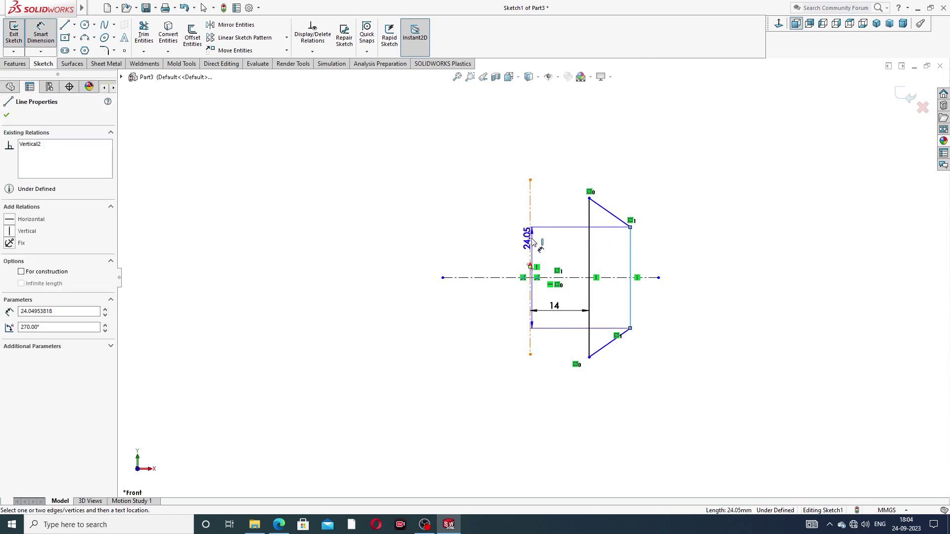
pyautogui.click(568, 168)
pyautogui.write('28')
pyautogui.press('Return')
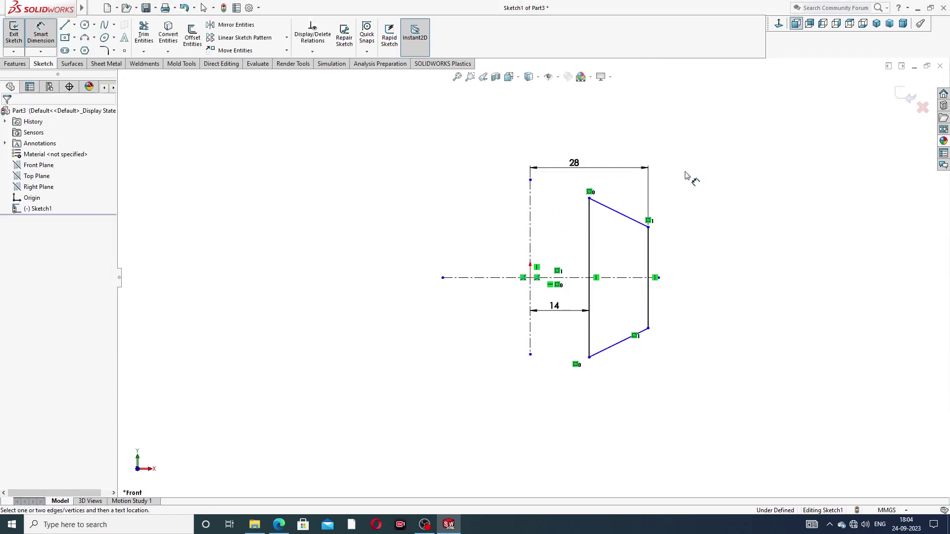
# Step: Dimension the angle between the inner vertical line and the upper sloping line as 60°
pyautogui.click(590, 225)
pyautogui.click(603, 207)
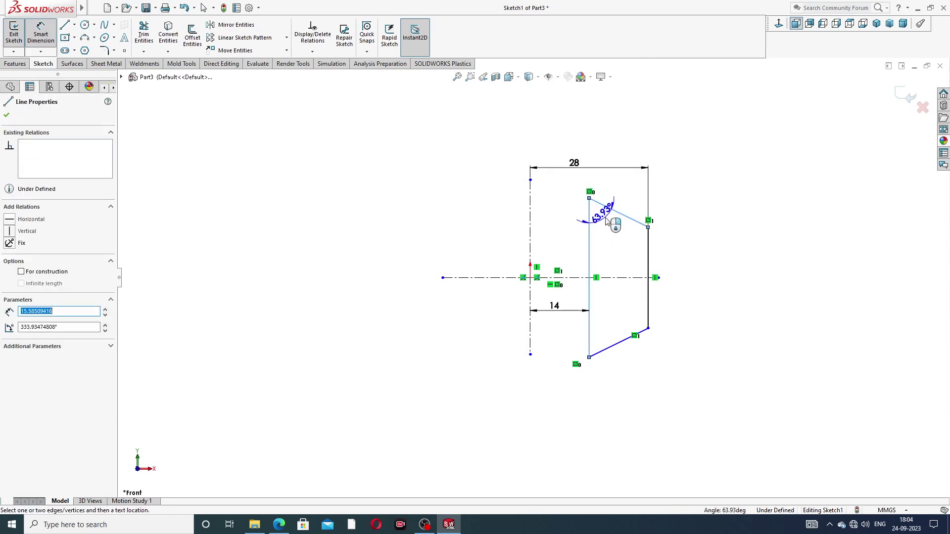
pyautogui.click(607, 222)
pyautogui.write('60')
pyautogui.press('Return')
# Step: Dimension the outer vertical line's length as 43 mm
pyautogui.click(650, 261)
pyautogui.click(674, 271)
pyautogui.write('43')
pyautogui.press('Return')
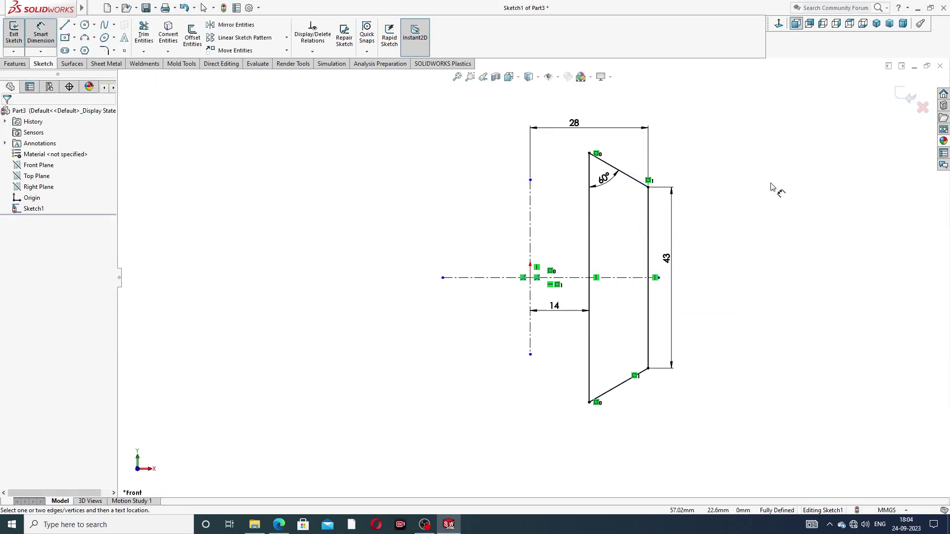
# Step: Reposition the 60°, 28 and 14 dimension labels for a clearer sketch layout
pyautogui.moveTo(607, 183); pyautogui.dragTo(614, 191)
pyautogui.click(711, 194)
pyautogui.click(722, 172)
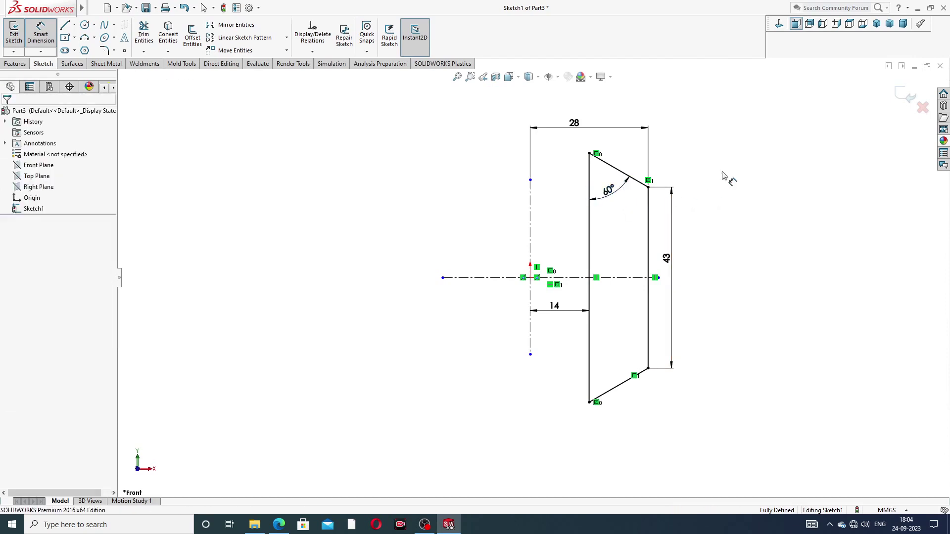
pyautogui.moveTo(574, 124); pyautogui.dragTo(586, 117)
pyautogui.click(700, 144)
pyautogui.moveTo(555, 307); pyautogui.dragTo(557, 328)
pyautogui.click(734, 263)
pyautogui.scroll(4, 734, 262)
pyautogui.scroll(-2, 639, 282)
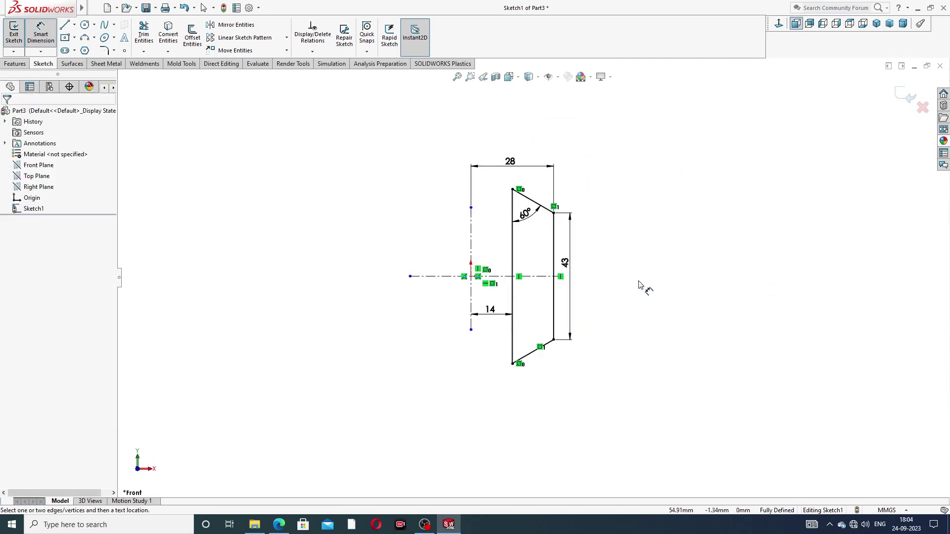
pyautogui.scroll(-2, 511, 265)
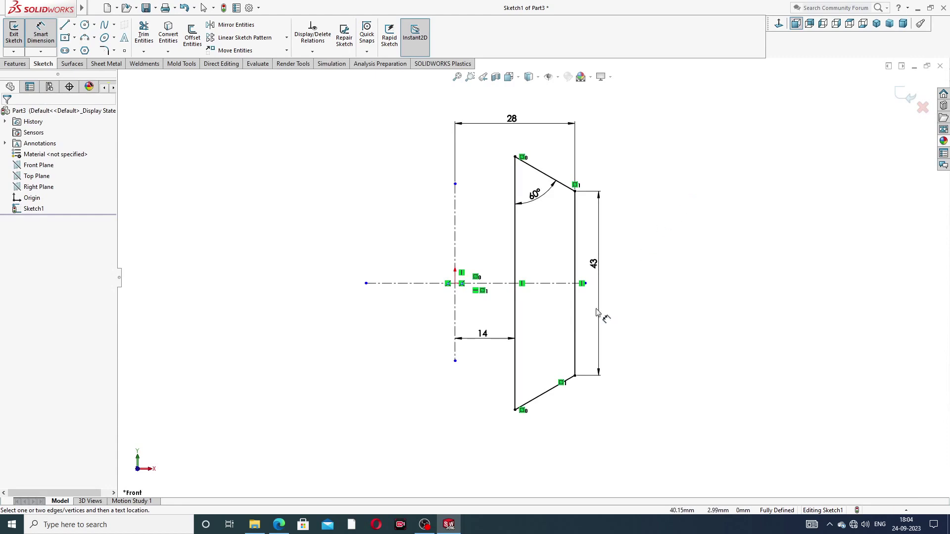
# Step: Compare the sketch with the V-filler PDF drawing, move the 43 dimension slightly outward and end dimensioning
pyautogui.click(283, 527)
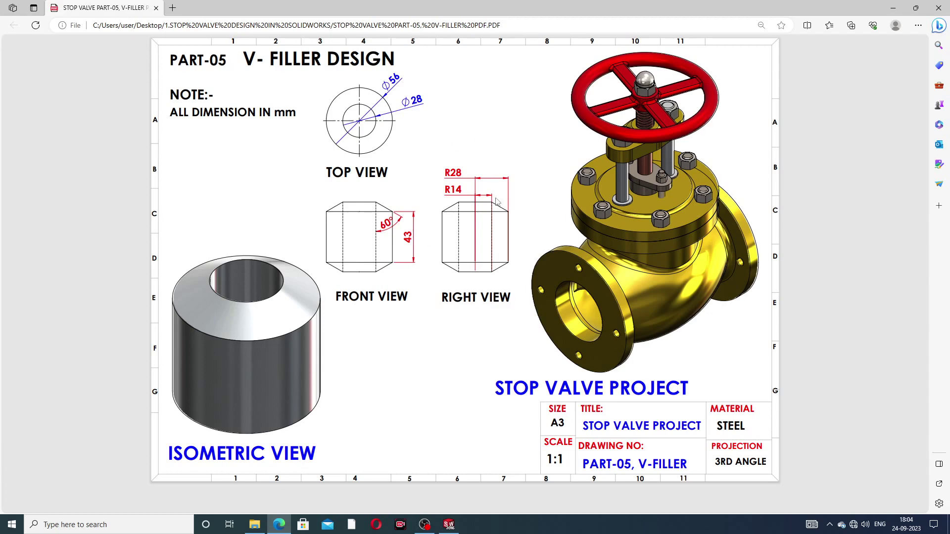
pyautogui.click(279, 525)
pyautogui.moveTo(595, 264); pyautogui.dragTo(605, 275)
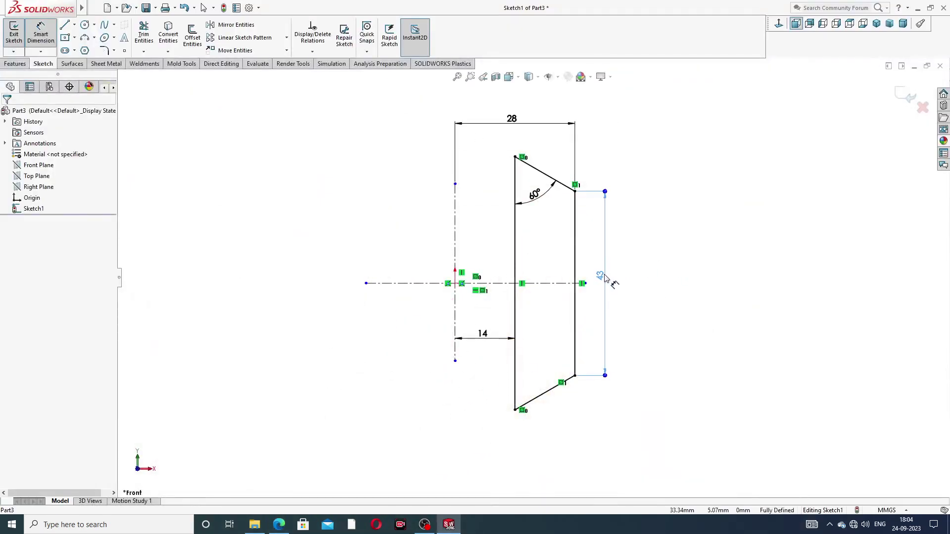
pyautogui.click(653, 267)
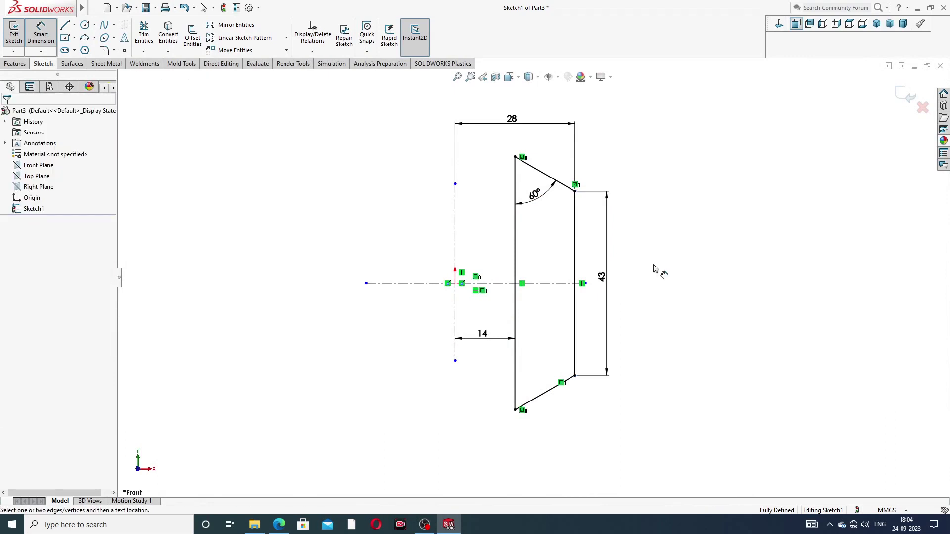
pyautogui.rightClick(678, 211)
pyautogui.click(706, 147)
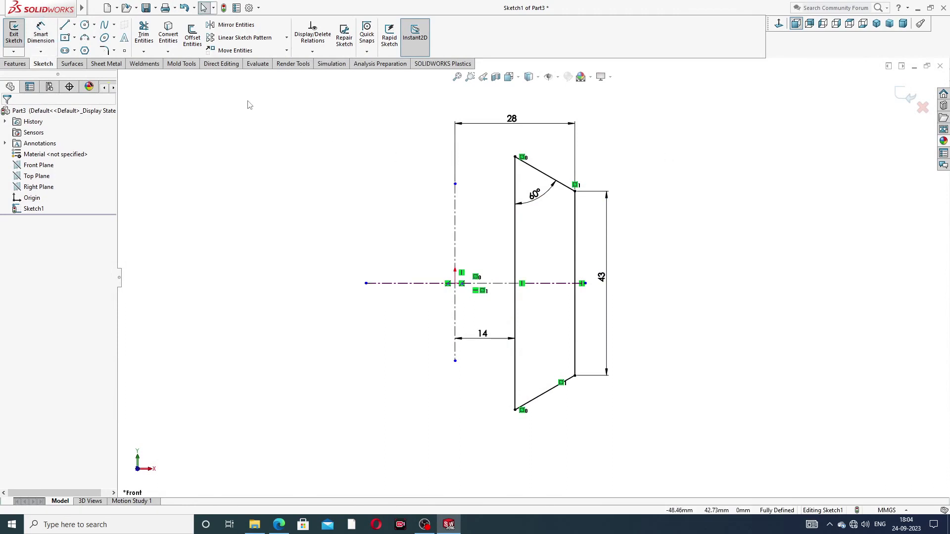
# Step: Revolve the closed profile 360° about the vertical centerline with Revolved Boss/Base
pyautogui.click(15, 64)
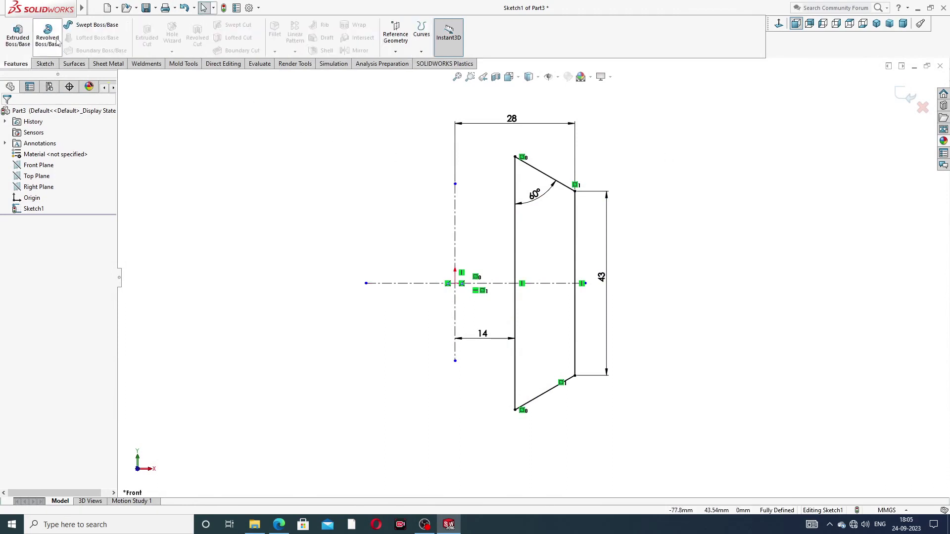
pyautogui.click(56, 41)
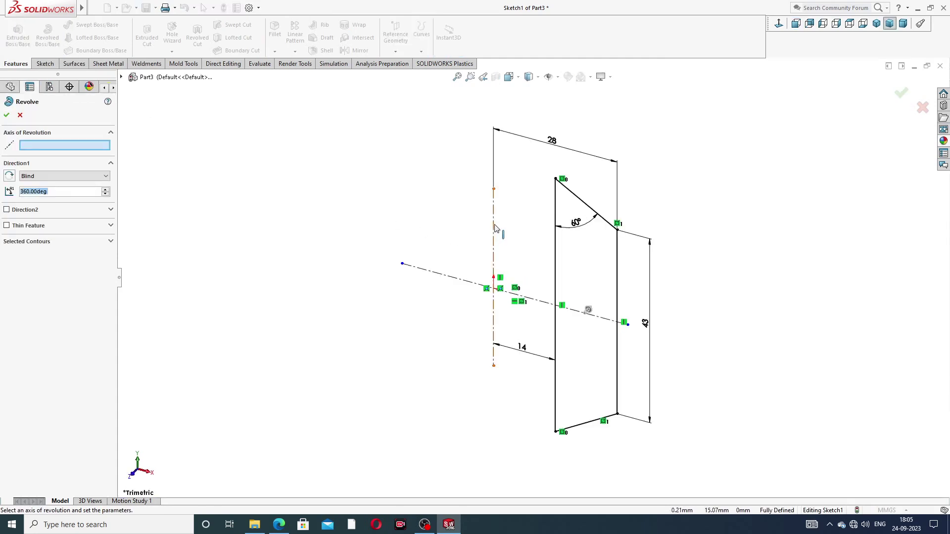
pyautogui.click(495, 228)
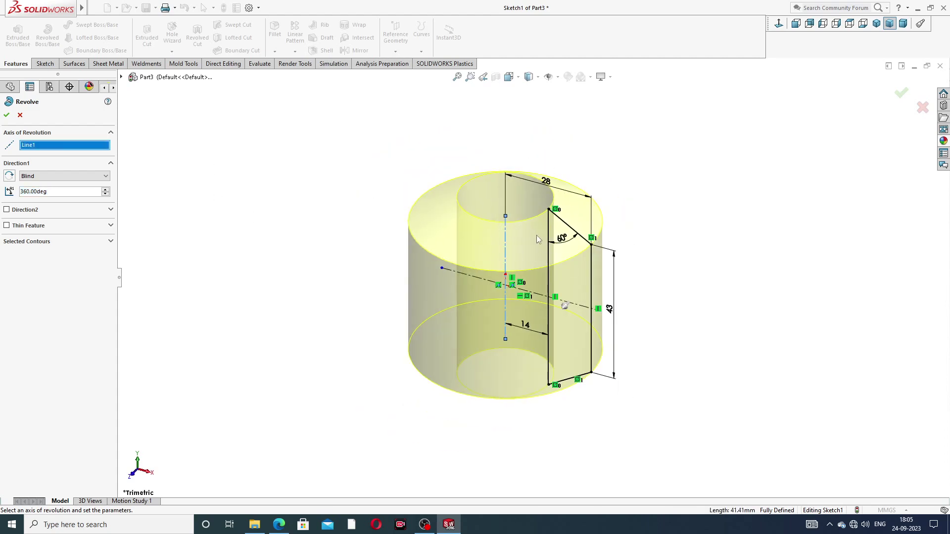
pyautogui.click(6, 115)
# Step: Examine the revolved V-filler's outer body, conical ends and through hole from several angles
pyautogui.moveTo(604, 205); pyautogui.dragTo(664, 183, button='middle')
pyautogui.scroll(-1, 476, 242)
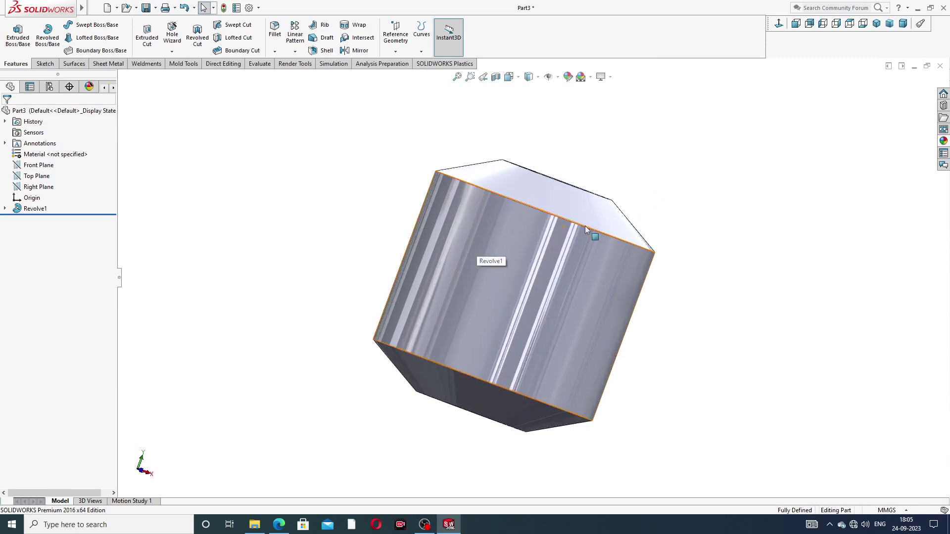
pyautogui.moveTo(572, 254); pyautogui.dragTo(574, 230, button='middle')
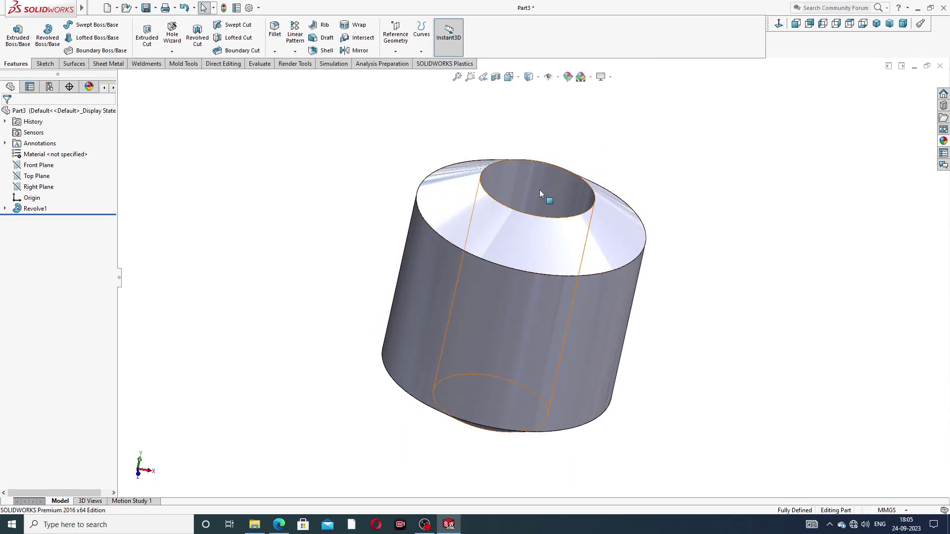
pyautogui.scroll(1, 539, 189)
pyautogui.scroll(-1, 539, 189)
pyautogui.scroll(2, 657, 208)
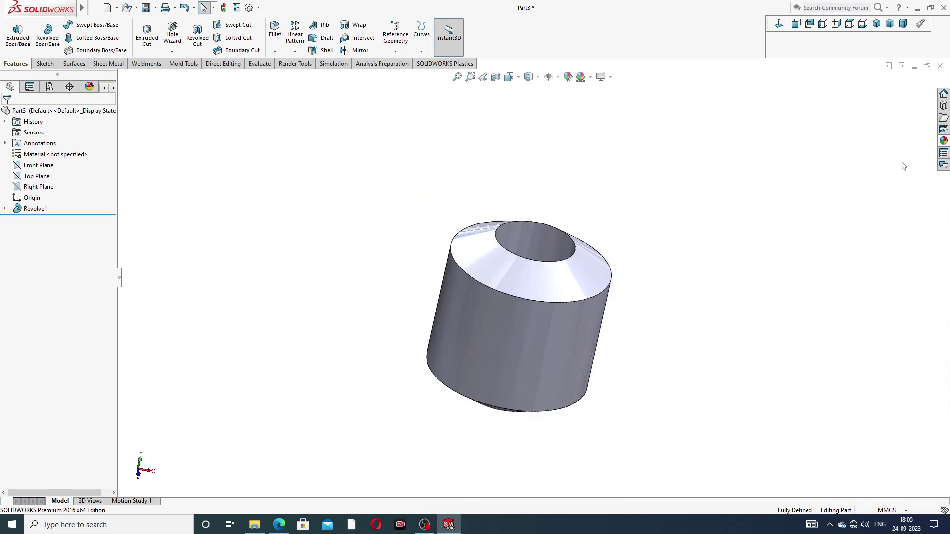
# Step: Apply the brushed steel appearance from the metal appearances to the V-filler
pyautogui.click(943, 141)
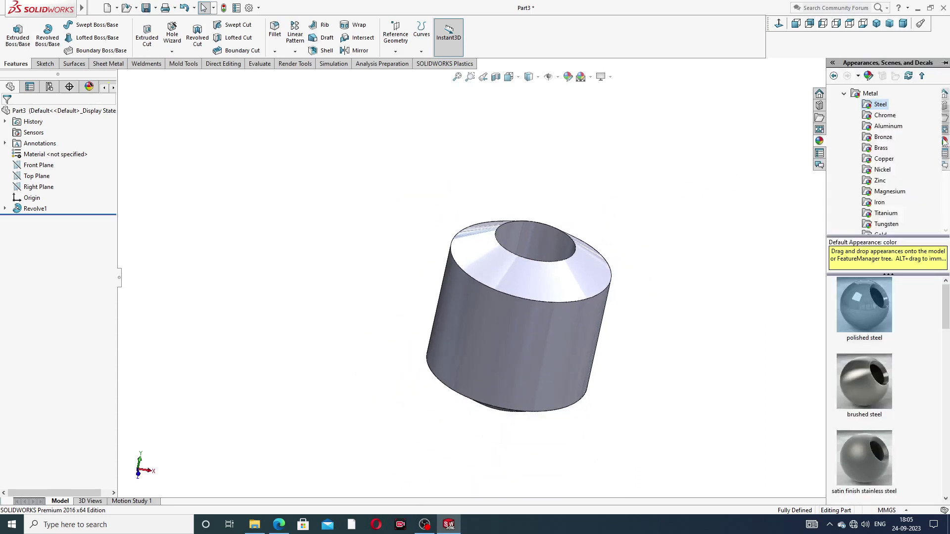
pyautogui.click(870, 106)
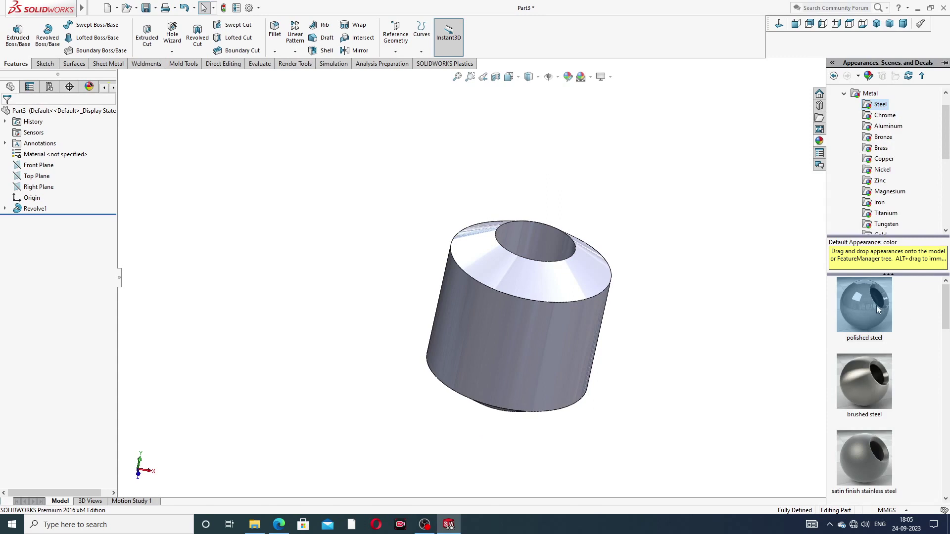
pyautogui.doubleClick(860, 393)
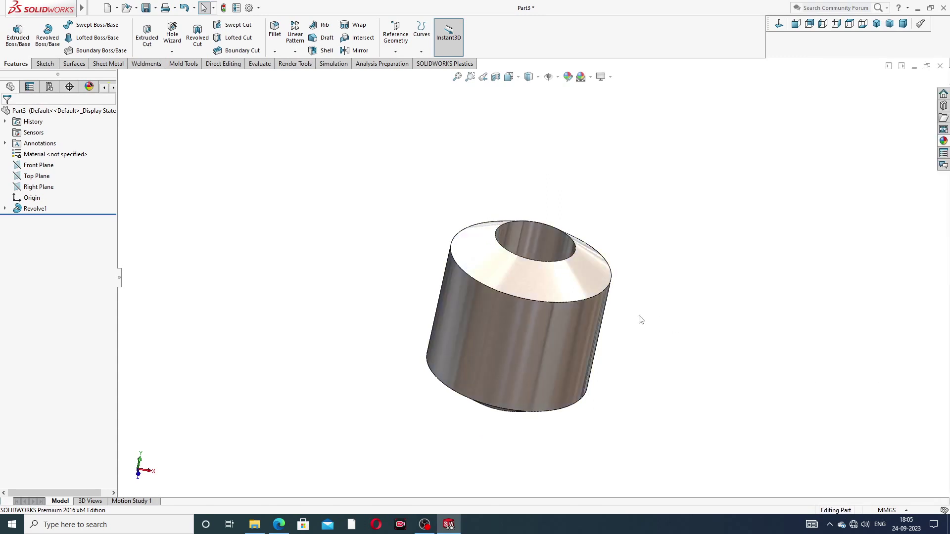
# Step: Apply the polished steel appearance to the V-filler body
pyautogui.moveTo(944, 141)
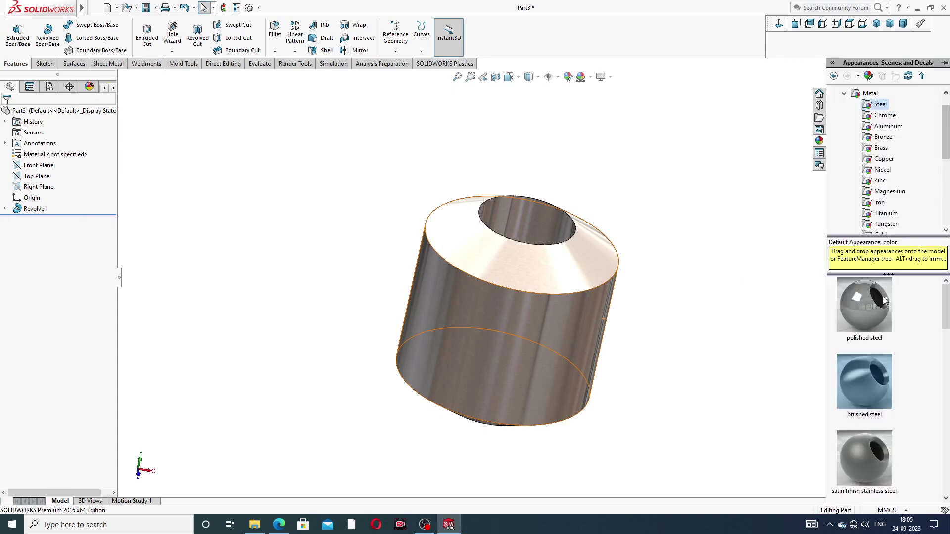
pyautogui.doubleClick(865, 308)
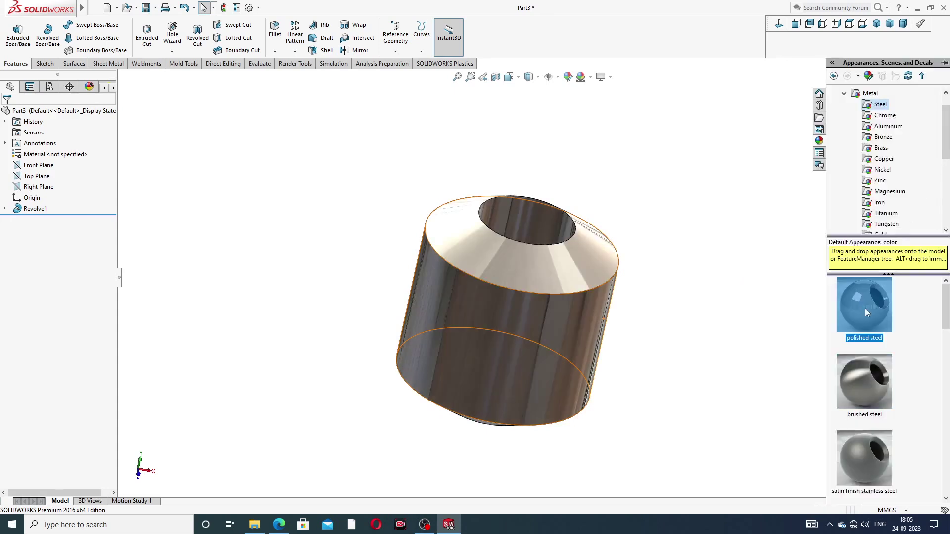
pyautogui.scroll(-1, 504, 340)
pyautogui.moveTo(640, 300); pyautogui.dragTo(568, 328, button='middle')
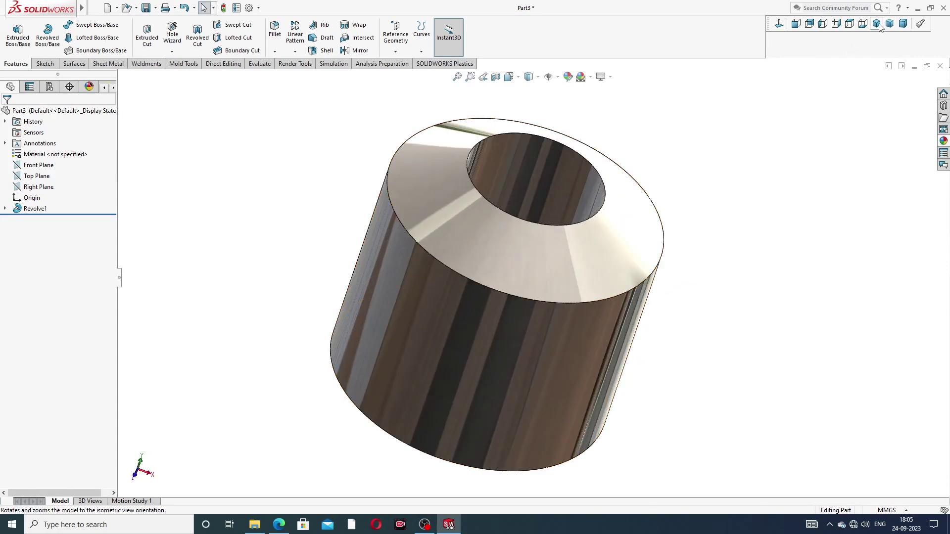
# Step: Show the V-filler in isometric view and compare it with the Part-05 PDF drawing
pyautogui.click(876, 25)
pyautogui.scroll(-1, 616, 225)
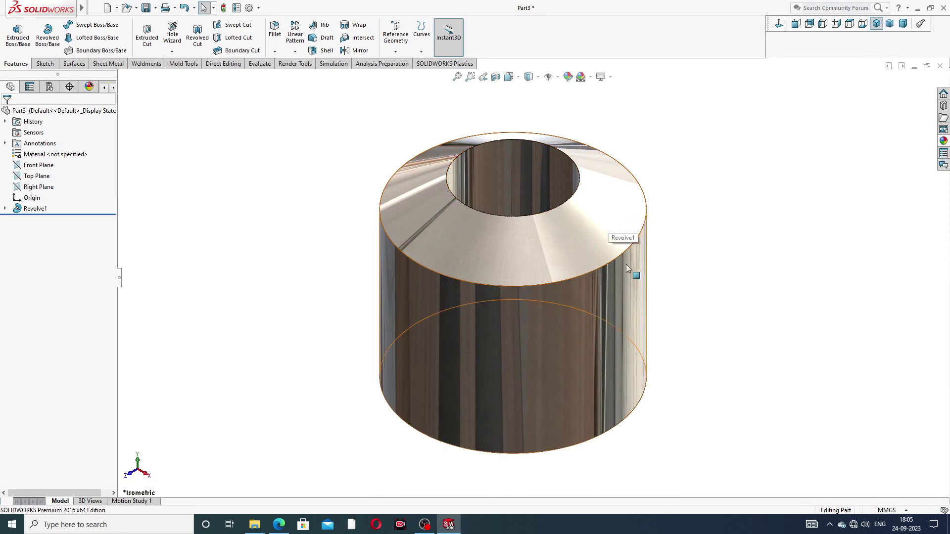
pyautogui.click(279, 524)
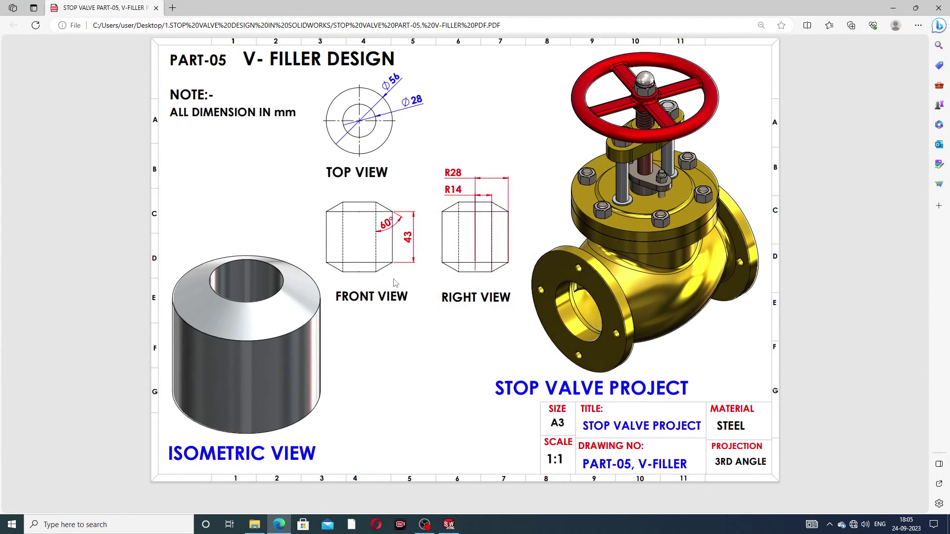
pyautogui.click(279, 524)
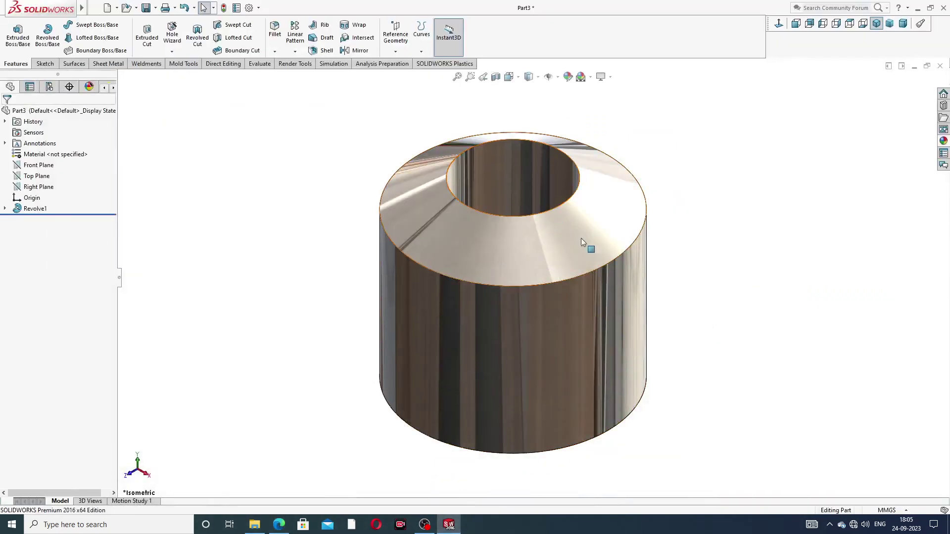
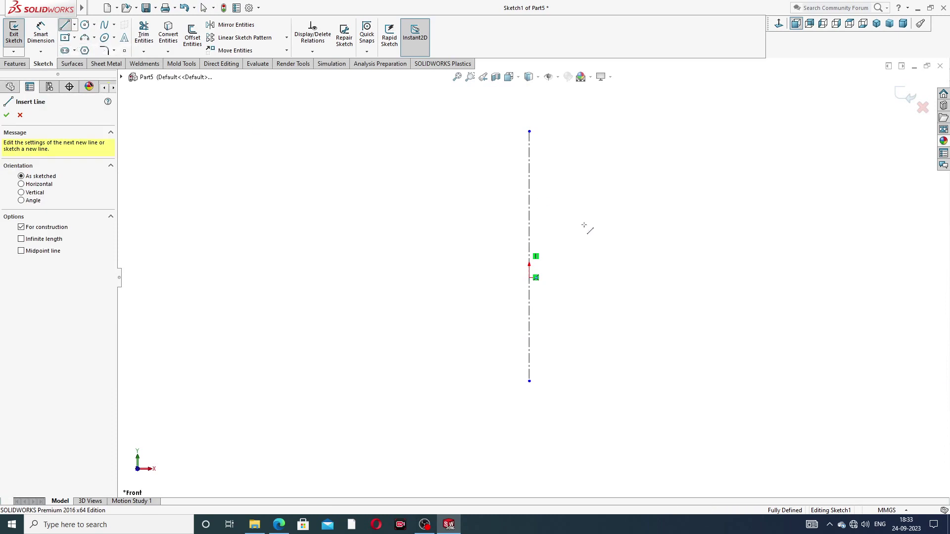
# Step: Sketch a horizontal construction line through the origin, crossing the vertical centerline, and end the line command
pyautogui.click(406, 278)
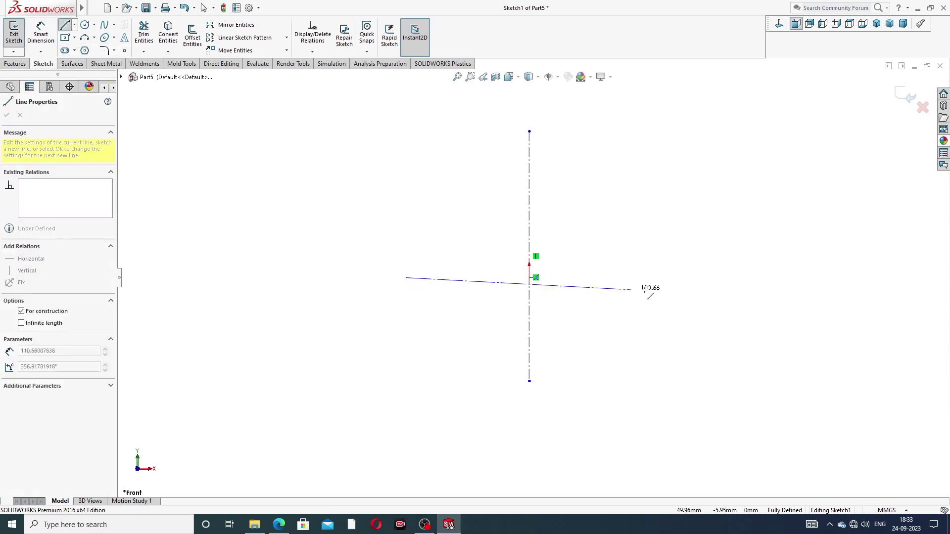
pyautogui.click(696, 277)
pyautogui.rightClick(742, 207)
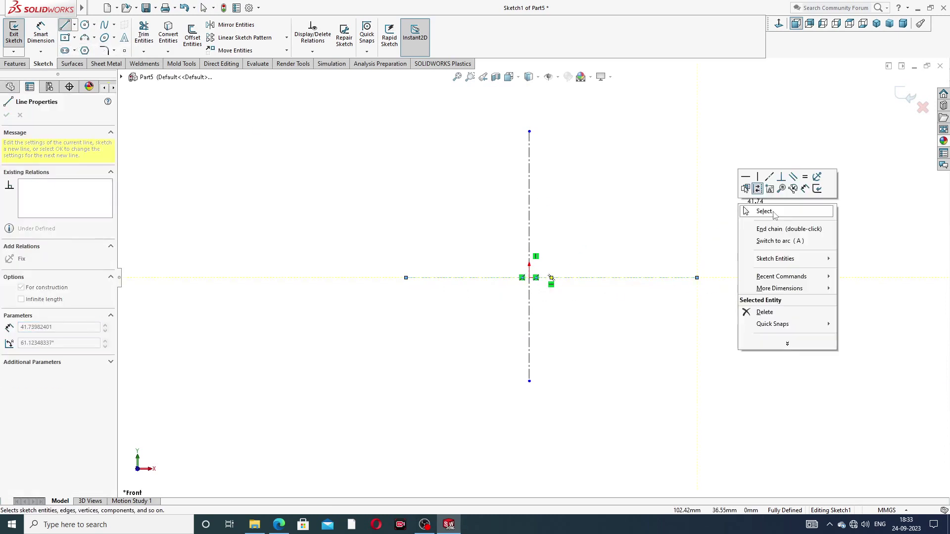
pyautogui.click(765, 212)
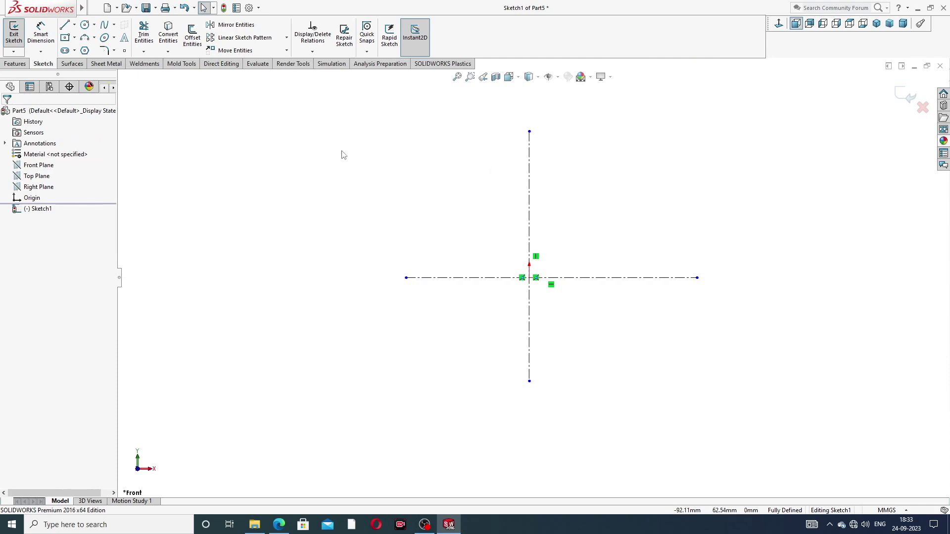
# Step: Start the bush profile on the horizontal centerline with lines about 50 mm up, 23 mm slanting outward and 25 mm horizontally outward
pyautogui.click(65, 26)
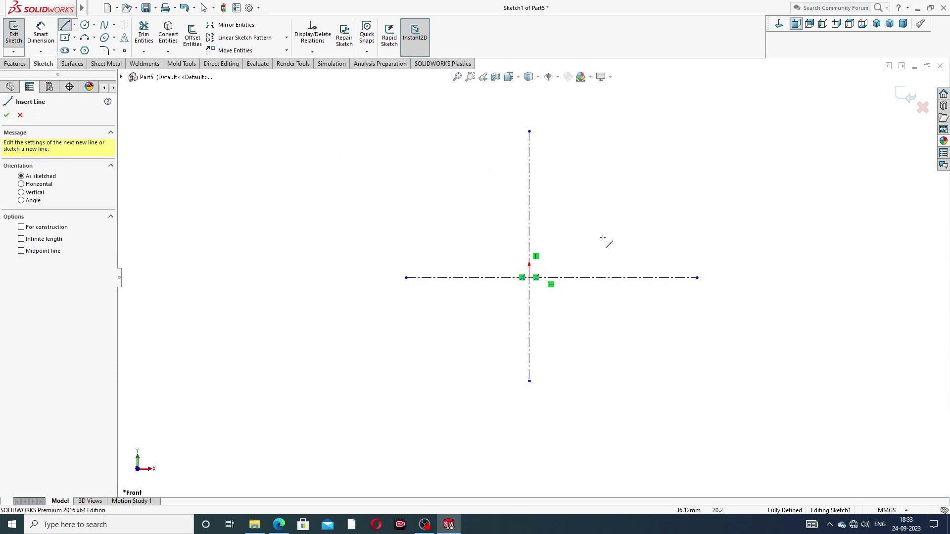
pyautogui.click(592, 276)
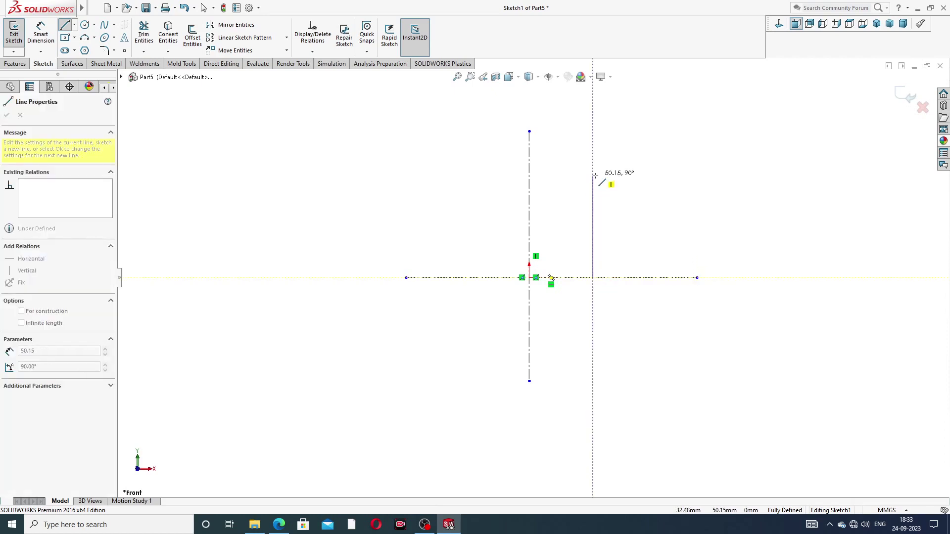
pyautogui.click(593, 175)
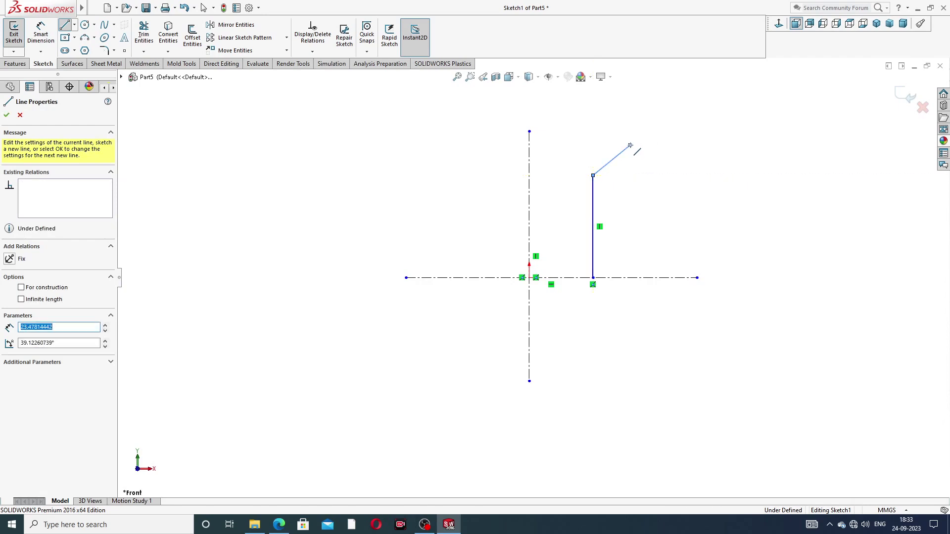
pyautogui.click(629, 146)
pyautogui.doubleClick(680, 144)
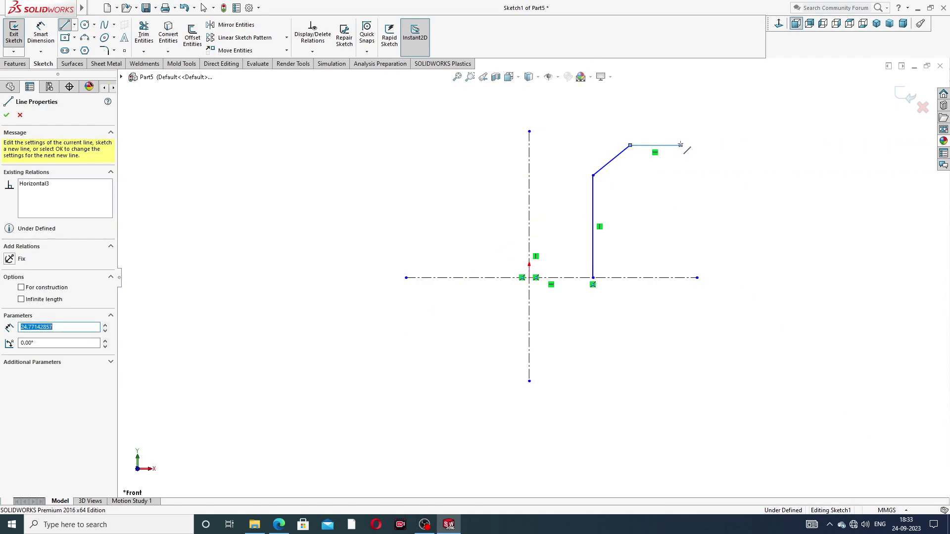
pyautogui.click(680, 145)
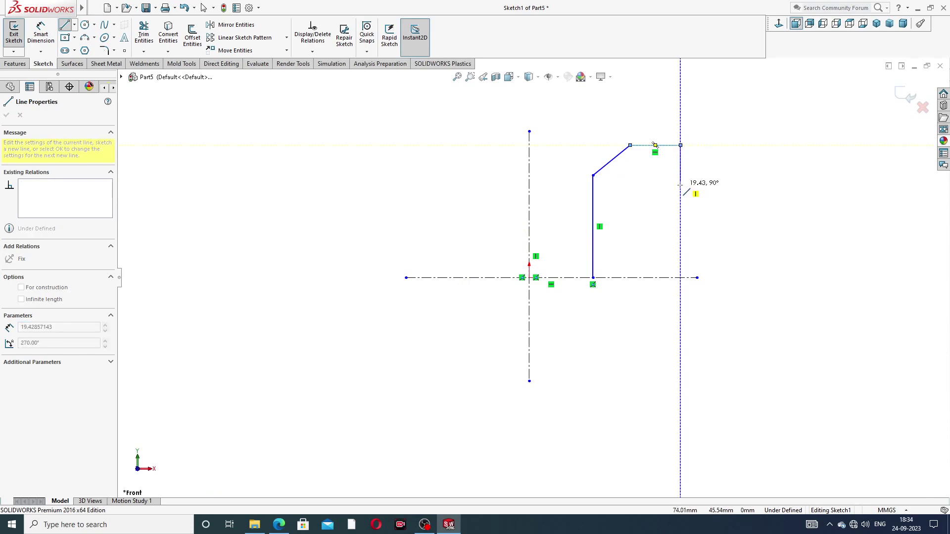
# Step: Close the bush profile with lines about 19 mm down, 17 mm inward, down to the horizontal centerline and back to the start point
pyautogui.doubleClick(680, 184)
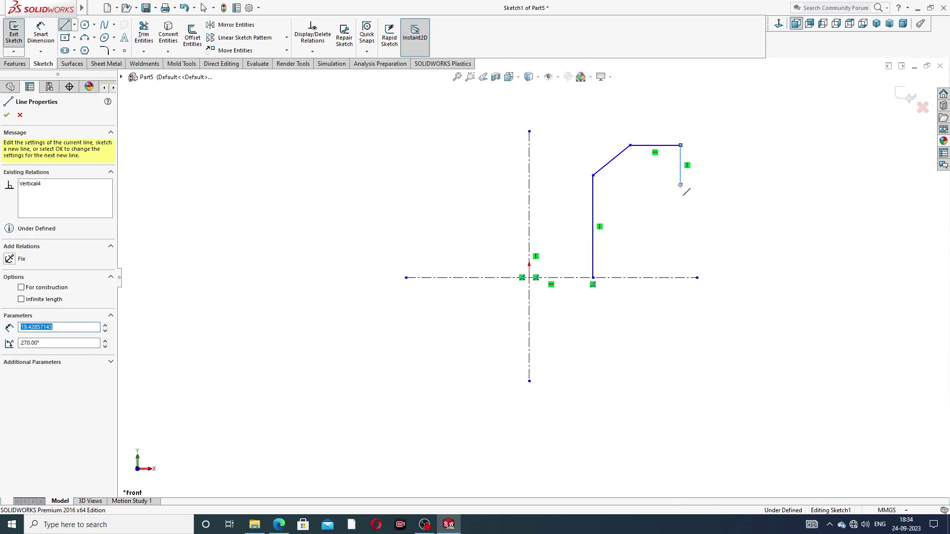
pyautogui.click(681, 184)
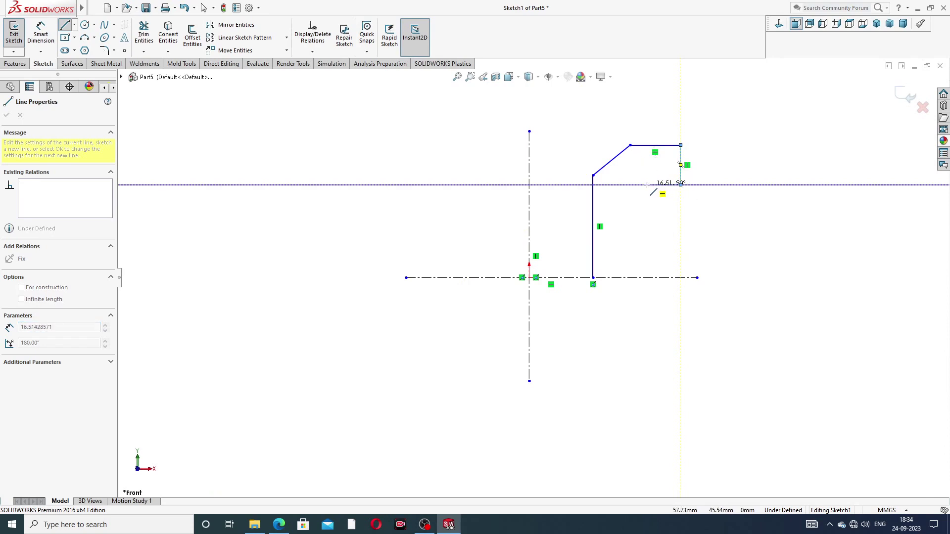
pyautogui.click(647, 184)
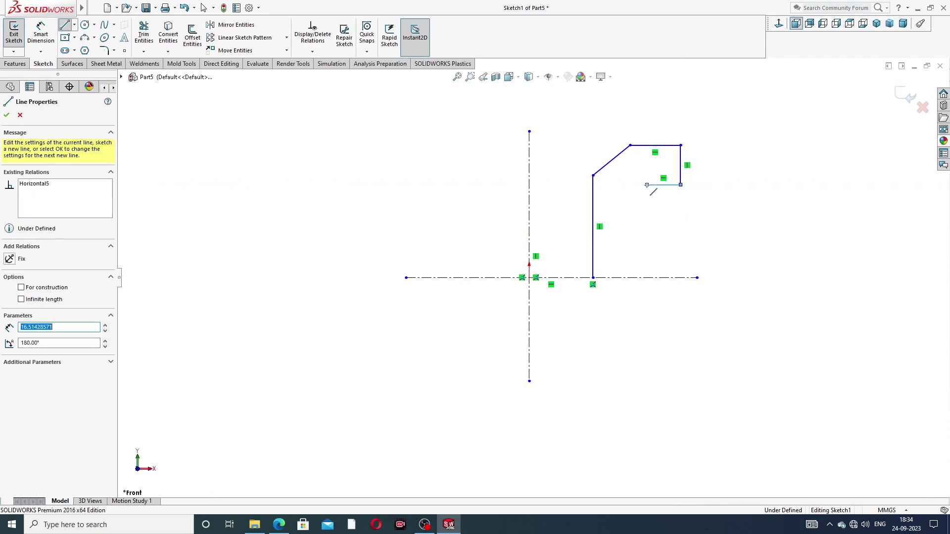
pyautogui.click(647, 277)
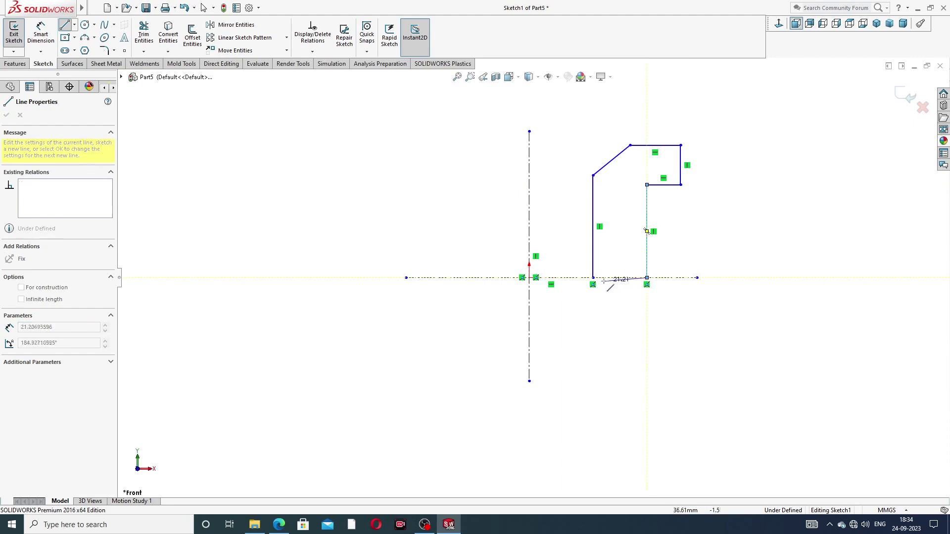
pyautogui.doubleClick(592, 277)
pyautogui.rightClick(708, 213)
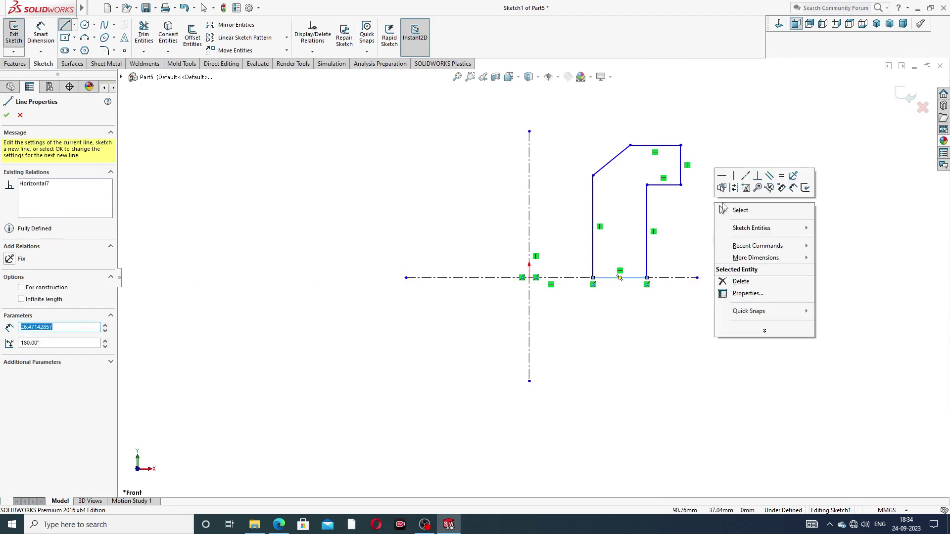
pyautogui.click(735, 212)
# Step: Dimension the profile's inner vertical line at 62.5 mm from the vertical centerline
pyautogui.scroll(-1, 684, 171)
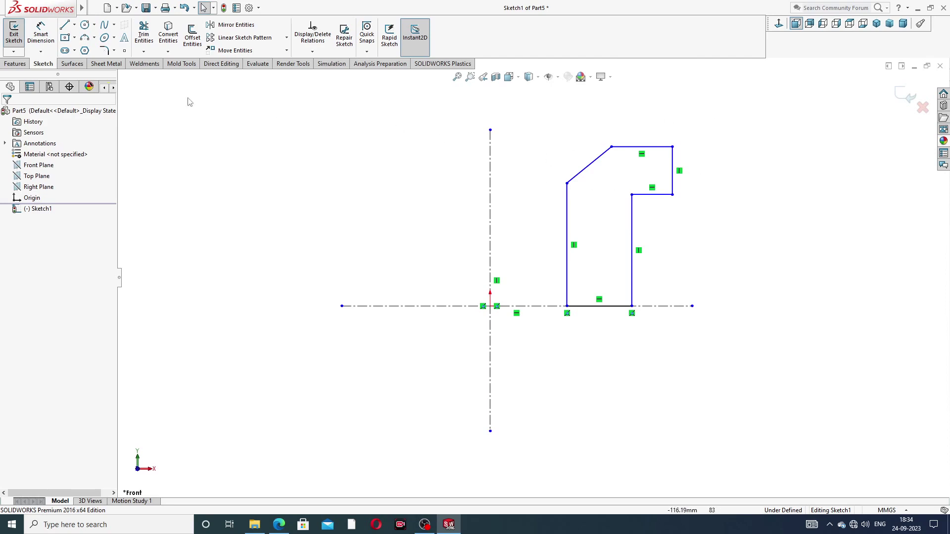
pyautogui.click(43, 35)
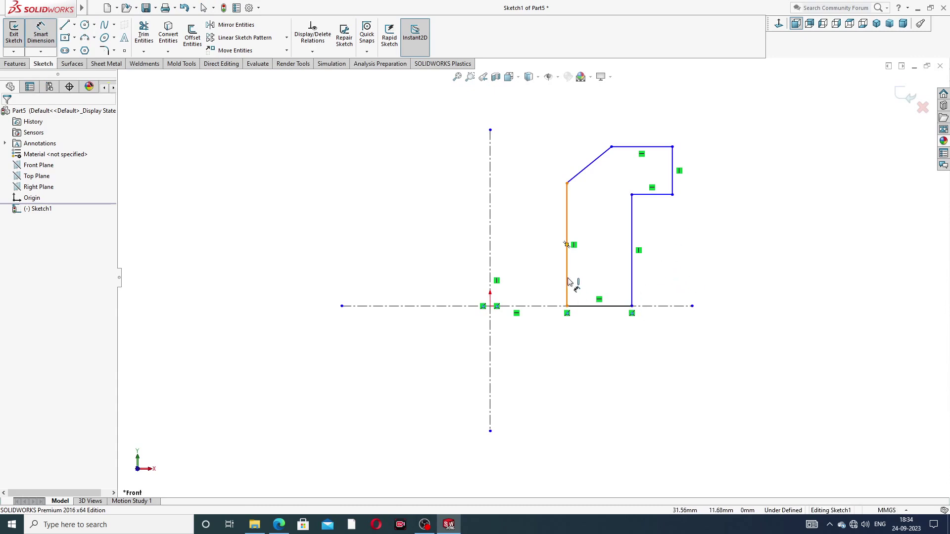
pyautogui.click(567, 294)
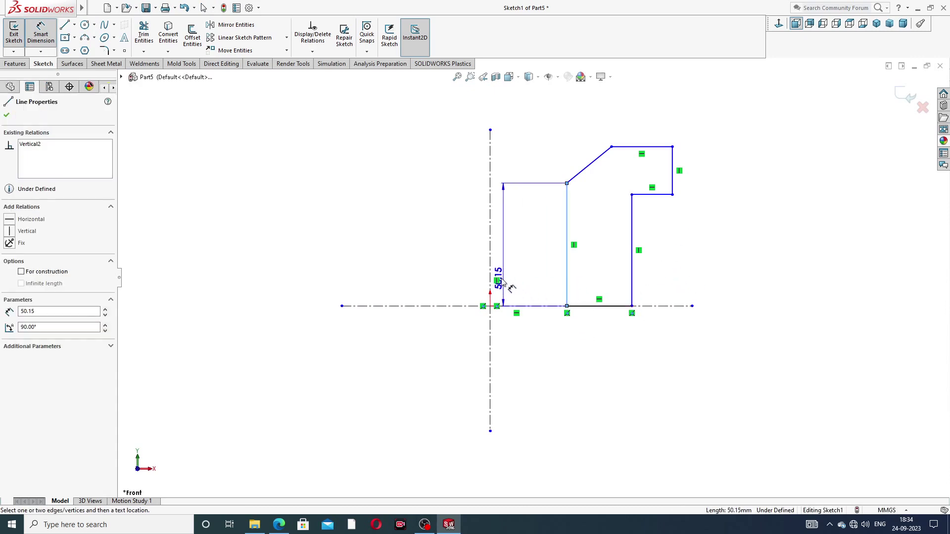
pyautogui.click(489, 272)
pyautogui.click(522, 346)
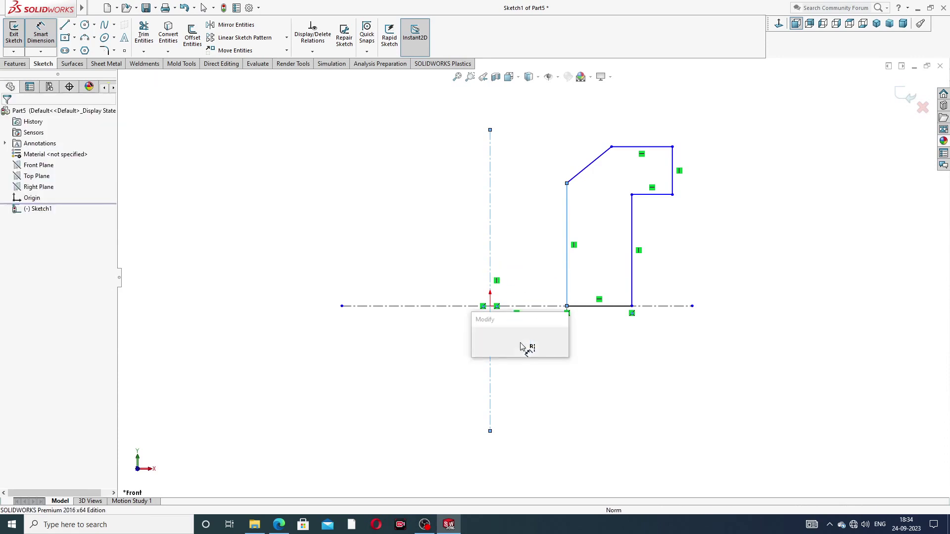
pyautogui.write('6')
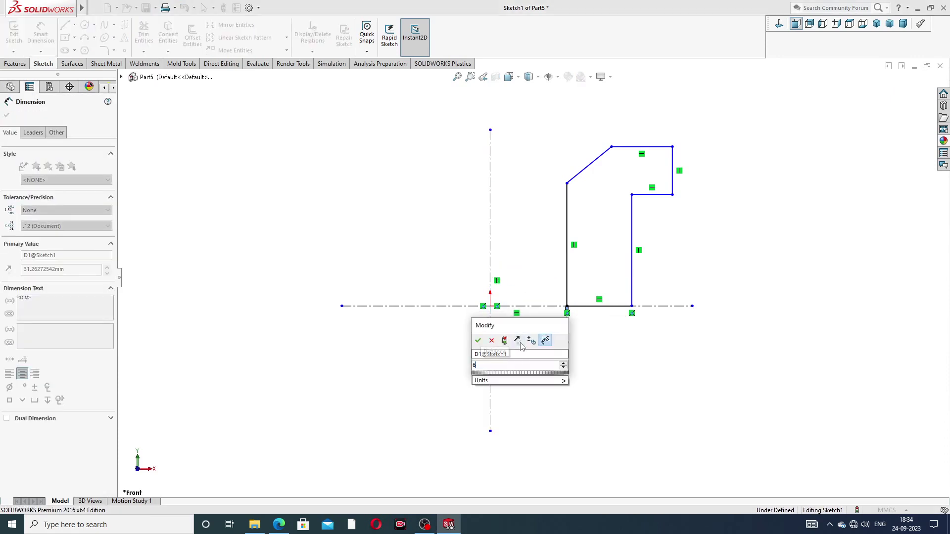
pyautogui.write('2.5')
pyautogui.press('Return')
pyautogui.click(732, 272)
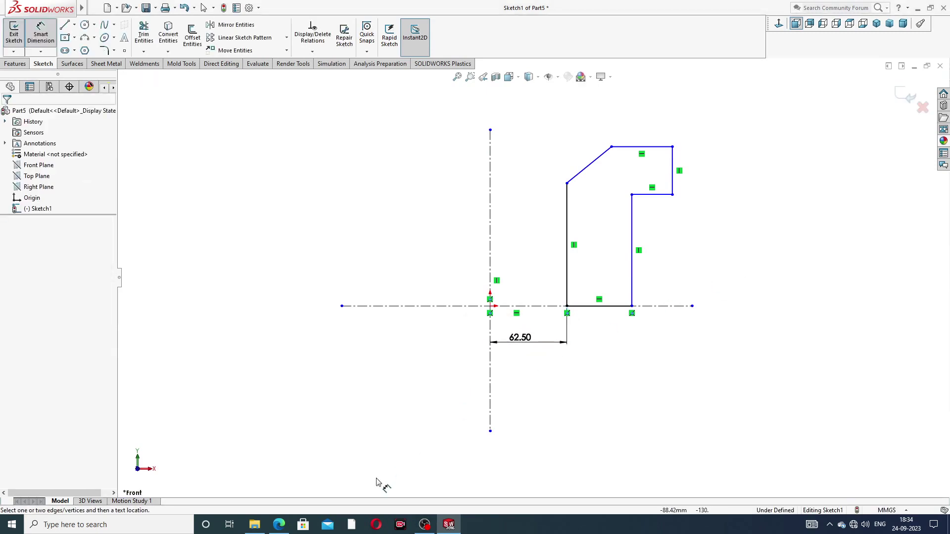
# Step: Check the radii in the Part-06 bush PDF and dimension the outer vertical wall line at 72 mm from the vertical centerline
pyautogui.click(286, 527)
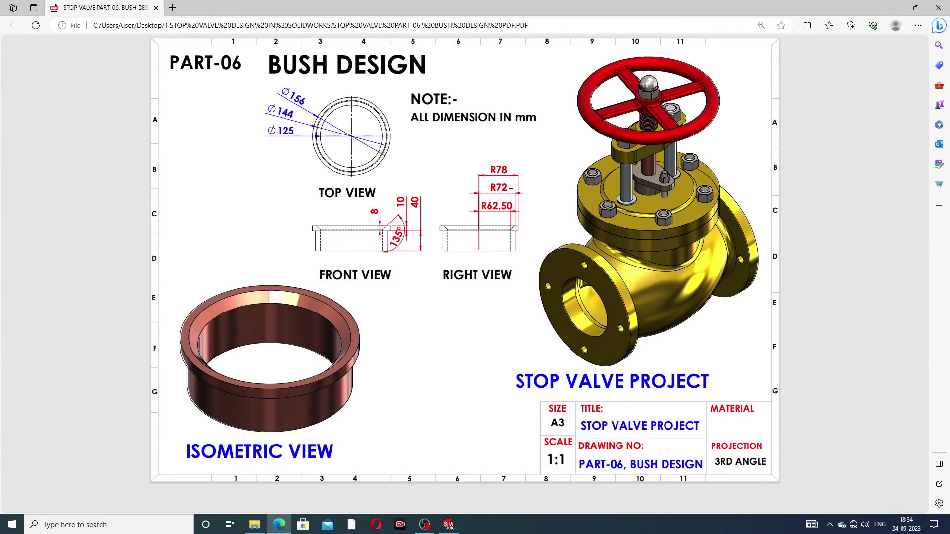
pyautogui.click(279, 525)
pyautogui.click(526, 345)
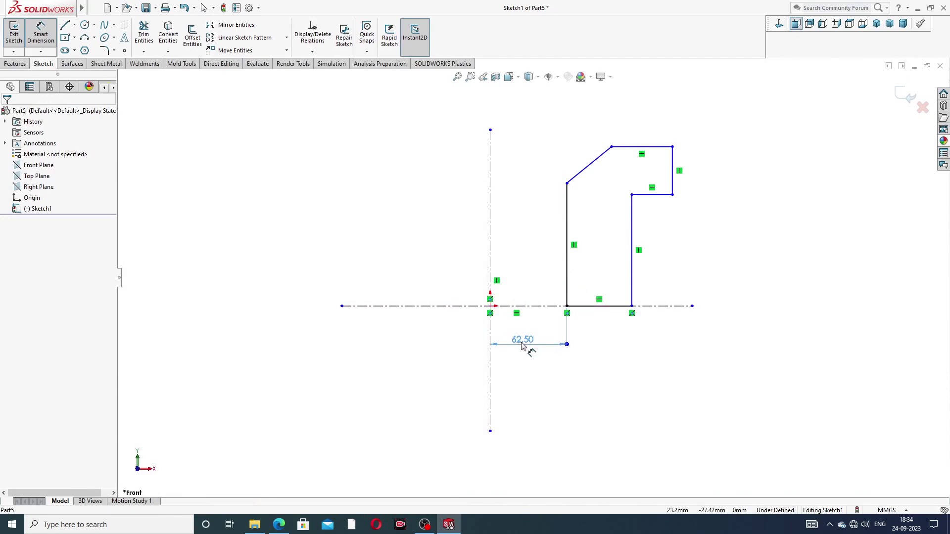
pyautogui.click(632, 211)
pyautogui.click(491, 233)
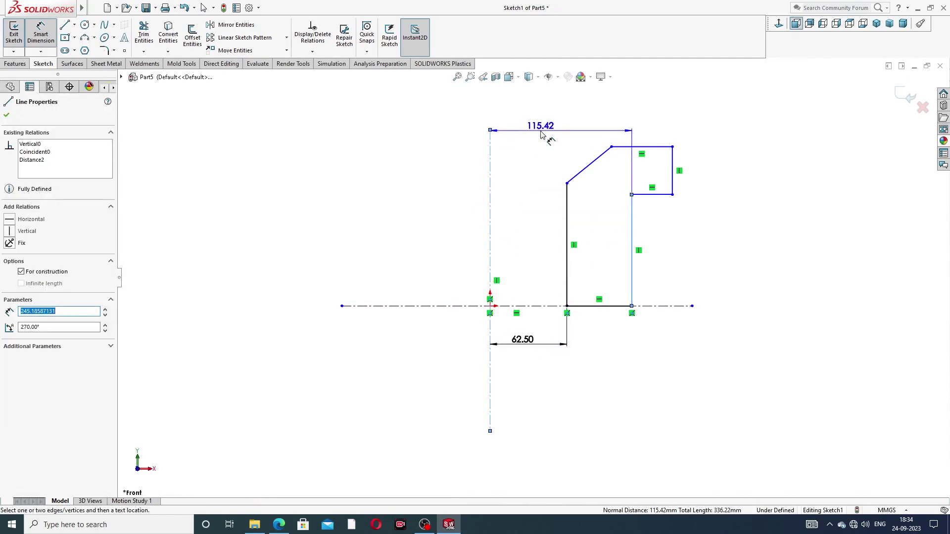
pyautogui.click(541, 135)
pyautogui.write('7')
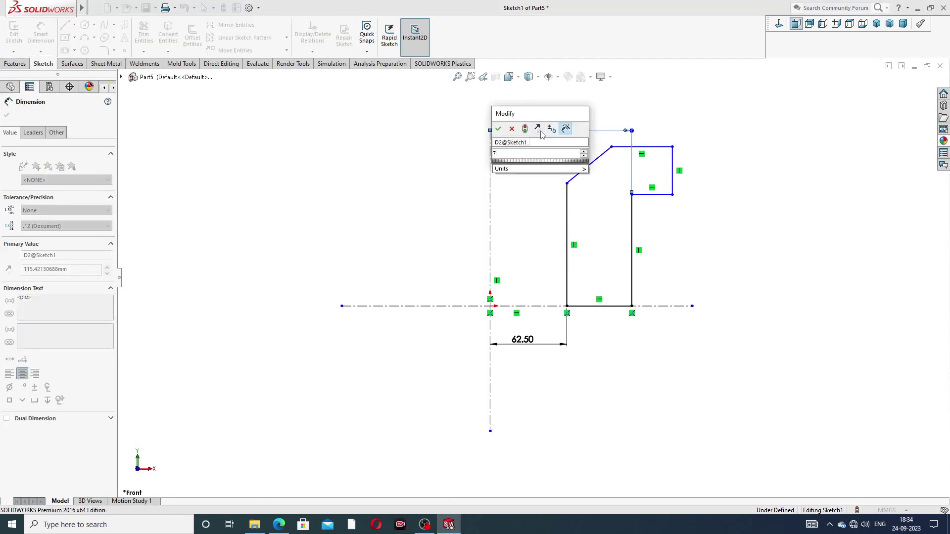
pyautogui.write('2')
pyautogui.press('Return')
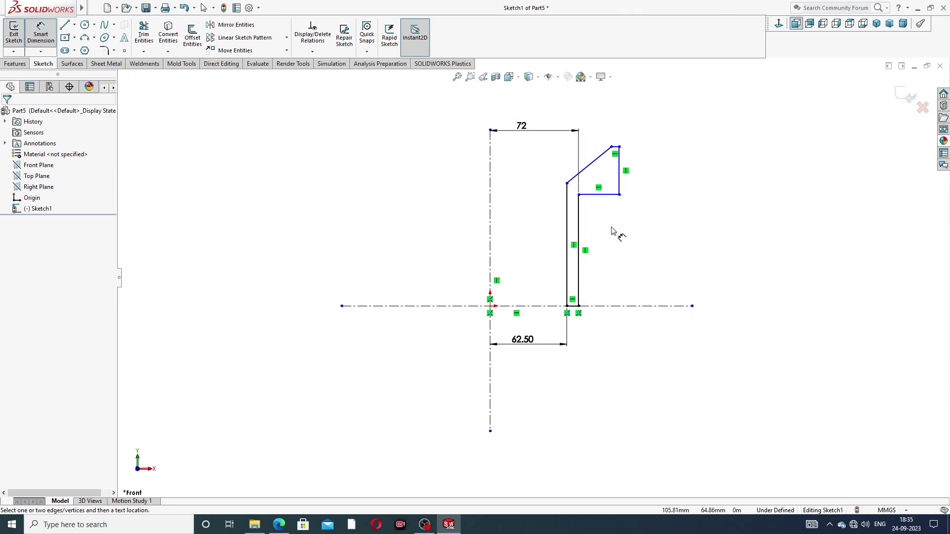
pyautogui.click(567, 218)
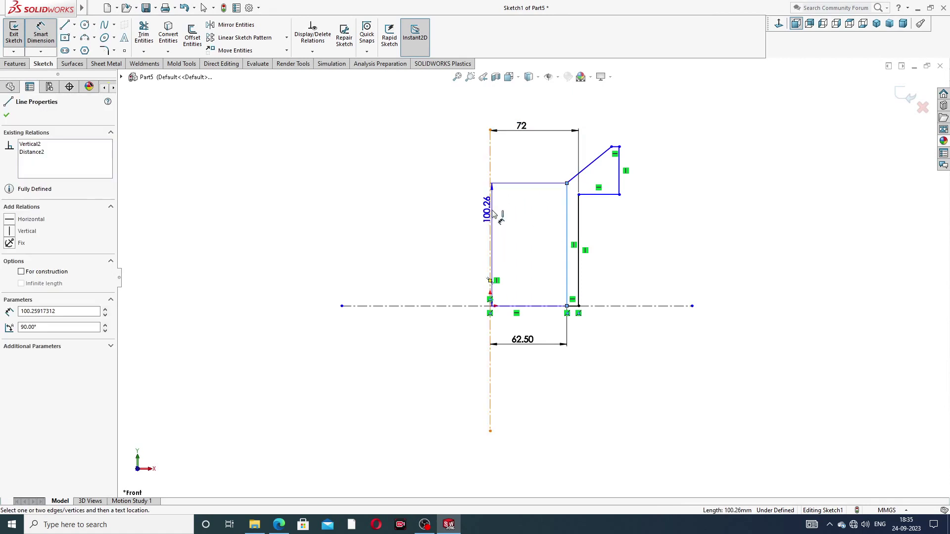
pyautogui.click(490, 218)
pyautogui.click(535, 115)
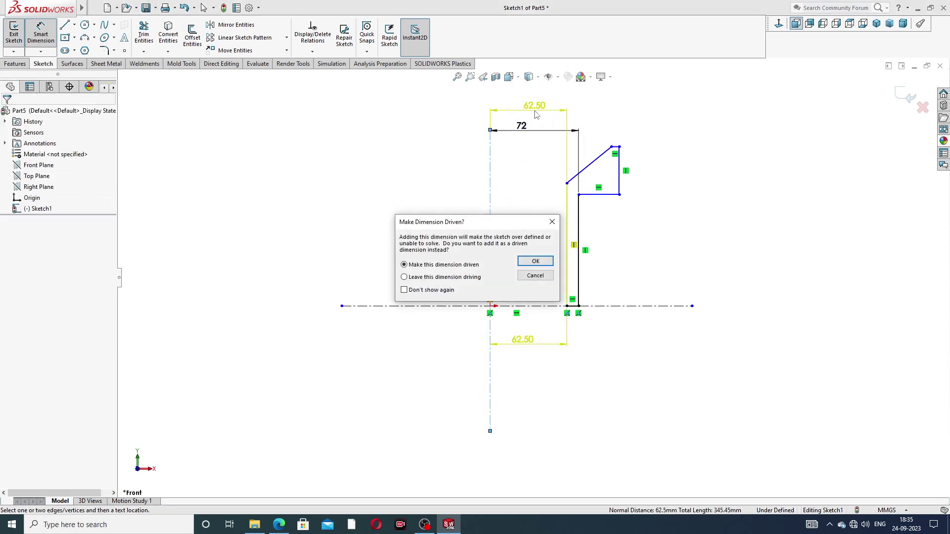
pyautogui.click(552, 223)
pyautogui.click(681, 190)
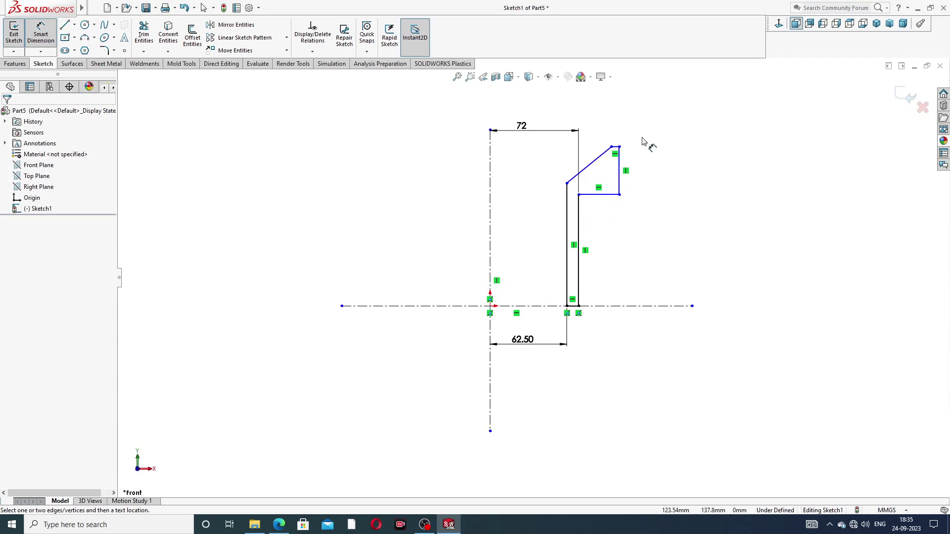
# Step: Dimension the profile's outermost vertical line, the flange edge, at 78 mm from the vertical centerline
pyautogui.click(622, 184)
pyautogui.click(490, 193)
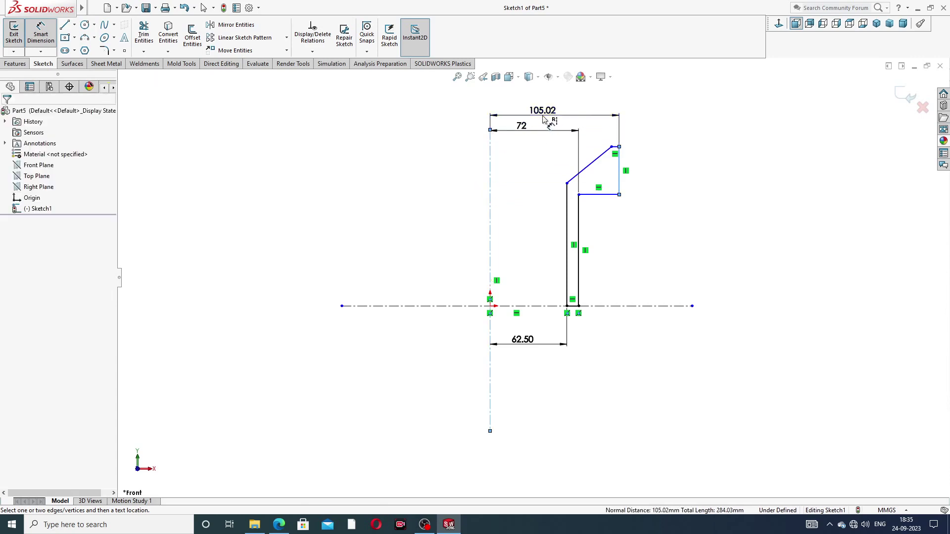
pyautogui.click(543, 121)
pyautogui.write('78')
pyautogui.press('Return')
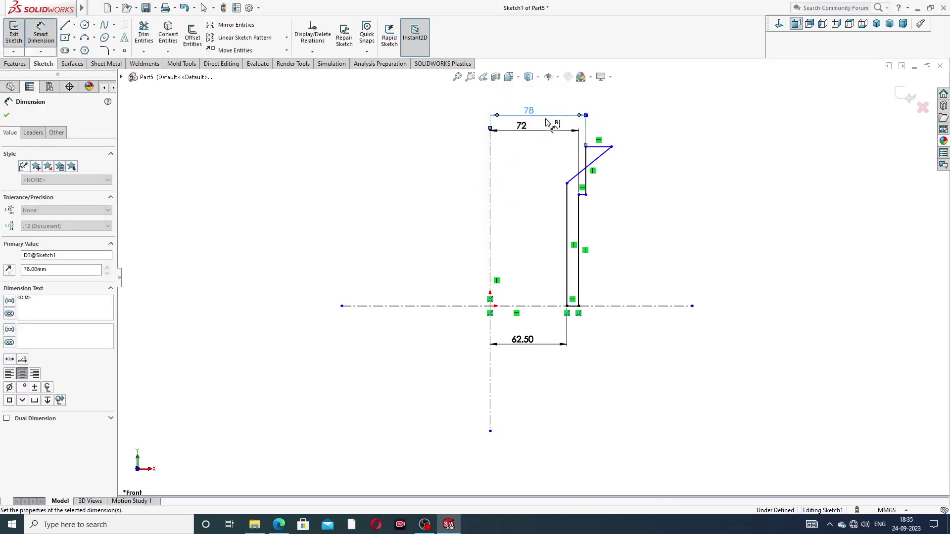
pyautogui.rightClick(655, 139)
pyautogui.click(675, 148)
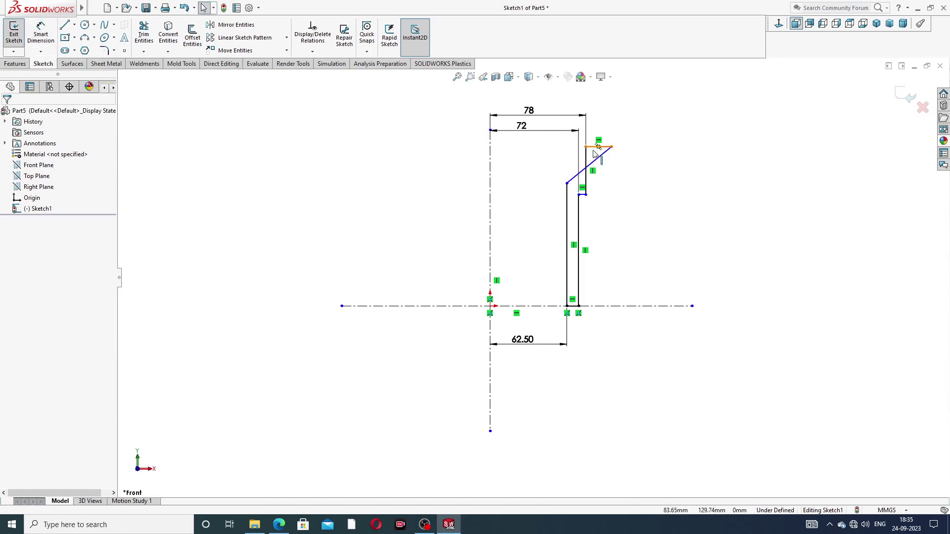
# Step: Move the upper end of the slanted line inward of the flange edge and shift the 72 mm dimension clear of the profile
pyautogui.moveTo(612, 147); pyautogui.dragTo(576, 178)
pyautogui.click(613, 186)
pyautogui.scroll(-4, 587, 171)
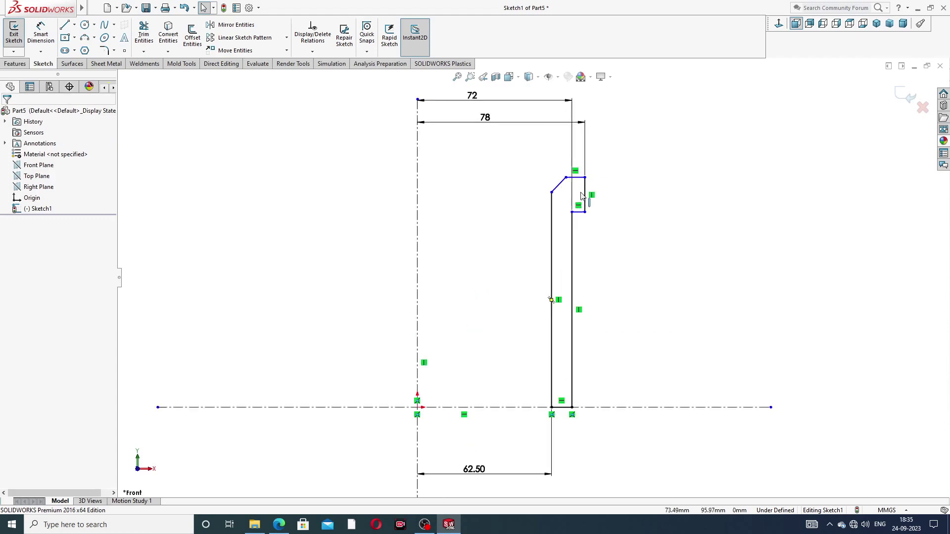
pyautogui.scroll(3, 564, 194)
pyautogui.moveTo(502, 172)
pyautogui.mouseDown()
pyautogui.moveTo(495, 186)
pyautogui.moveTo(489, 165)
pyautogui.moveTo(478, 167)
pyautogui.mouseUp()
pyautogui.click(319, 165)
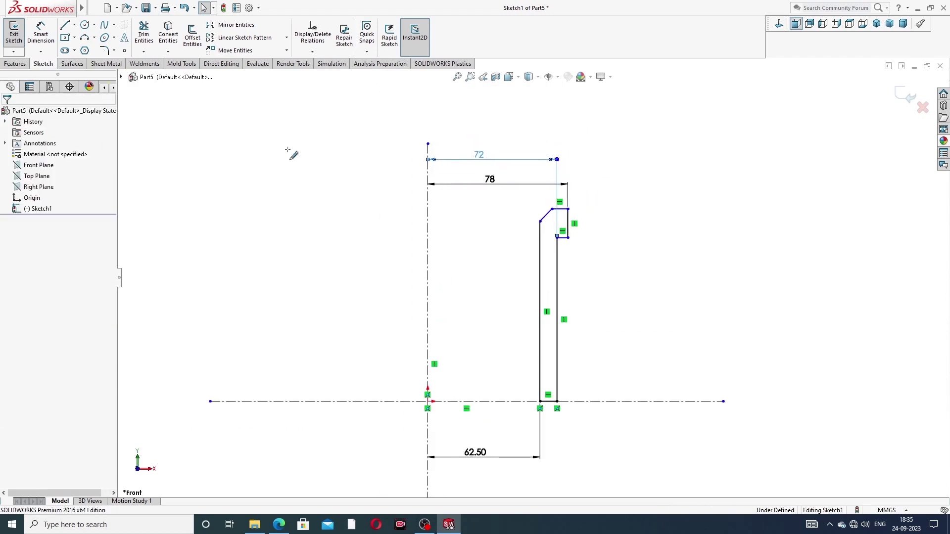
# Step: Dimension the outer wall's vertical line below the flange at 40 mm long
pyautogui.click(41, 32)
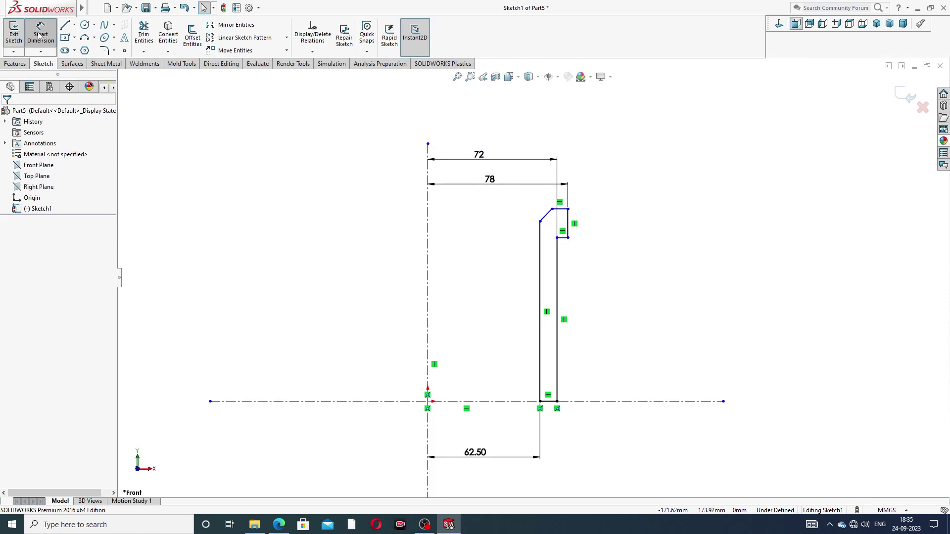
pyautogui.click(562, 333)
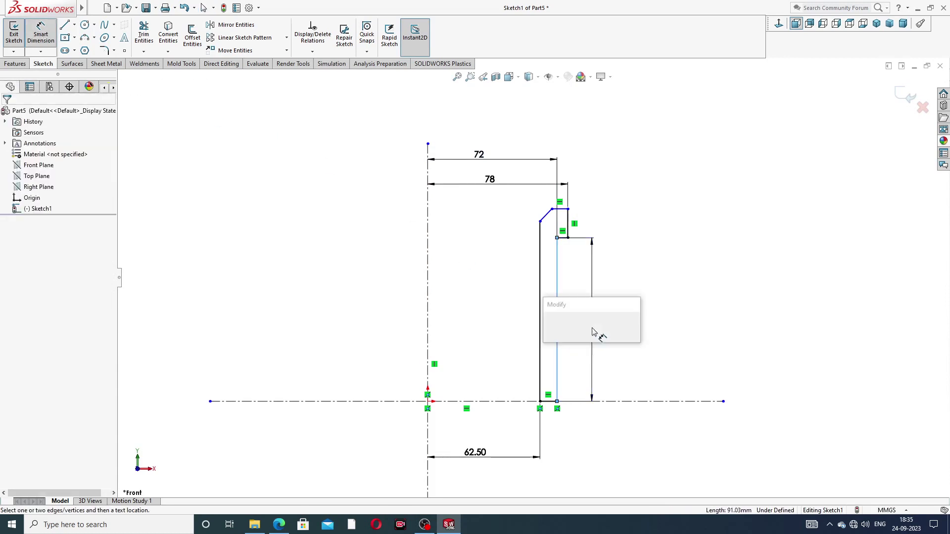
pyautogui.click(594, 332)
pyautogui.write('40')
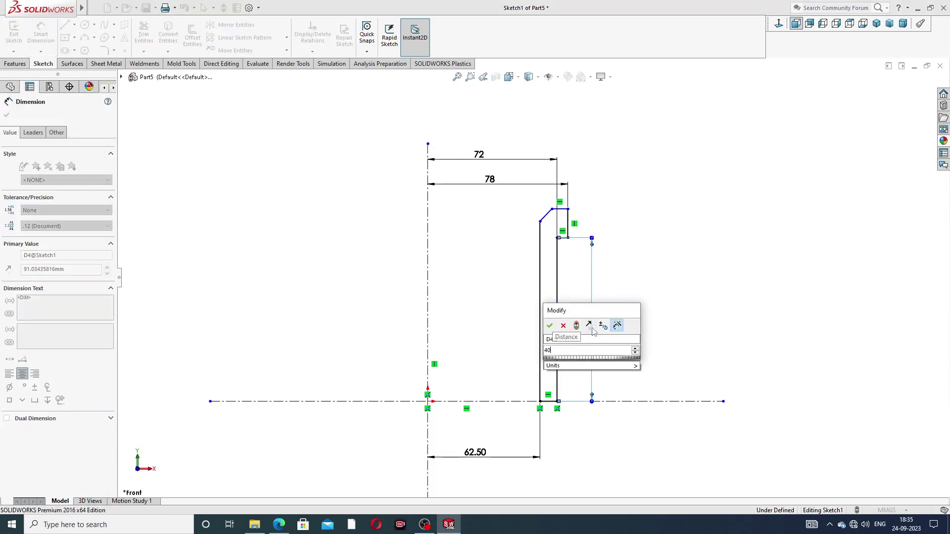
pyautogui.press('Return')
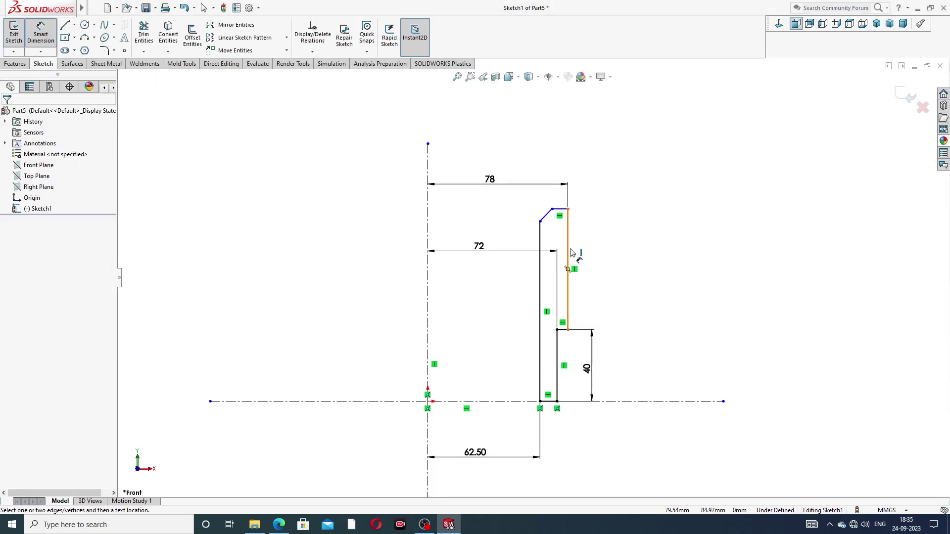
# Step: Dimension the flange's outer vertical edge at 10 mm and end dimensioning
pyautogui.click(569, 255)
pyautogui.click(601, 266)
pyautogui.write('10')
pyautogui.press('Return')
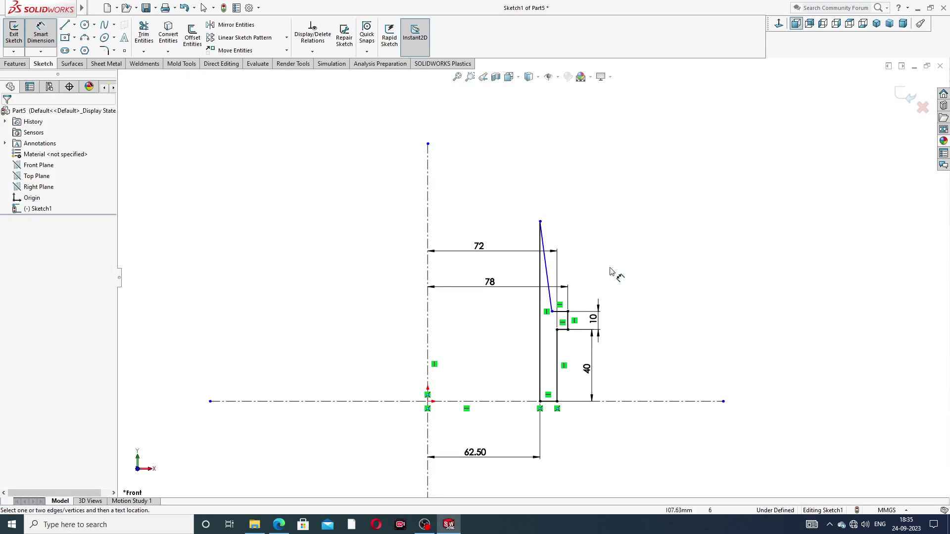
pyautogui.rightClick(606, 189)
pyautogui.click(614, 144)
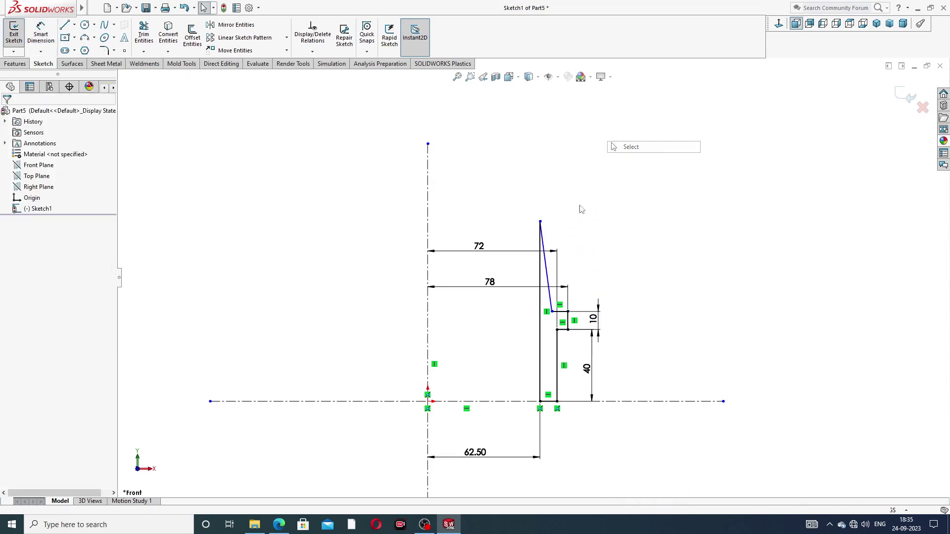
# Step: Lower the inner vertical line's upper endpoint to just below the flange top so the slanted line forms a small chamfer
pyautogui.moveTo(540, 222); pyautogui.dragTo(534, 326)
pyautogui.click(661, 272)
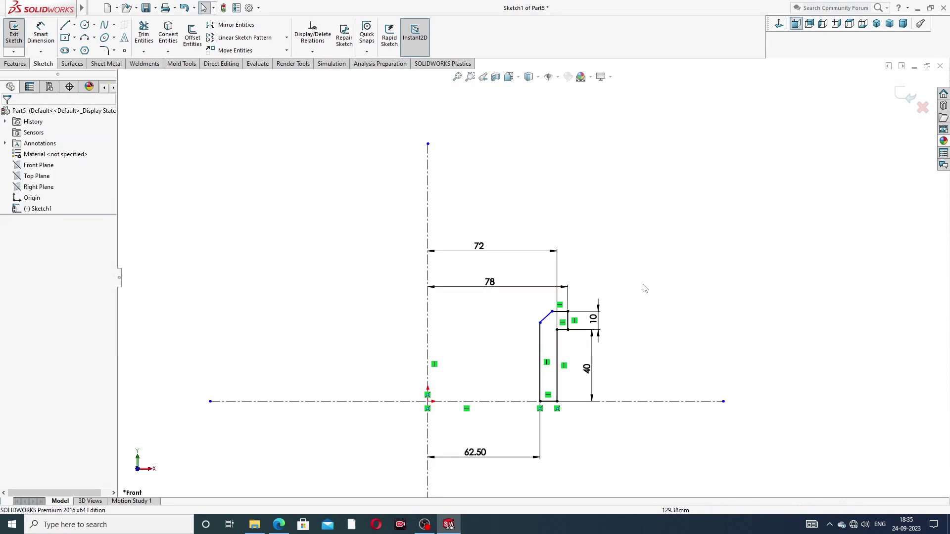
pyautogui.scroll(3, 549, 396)
pyautogui.scroll(-4, 548, 392)
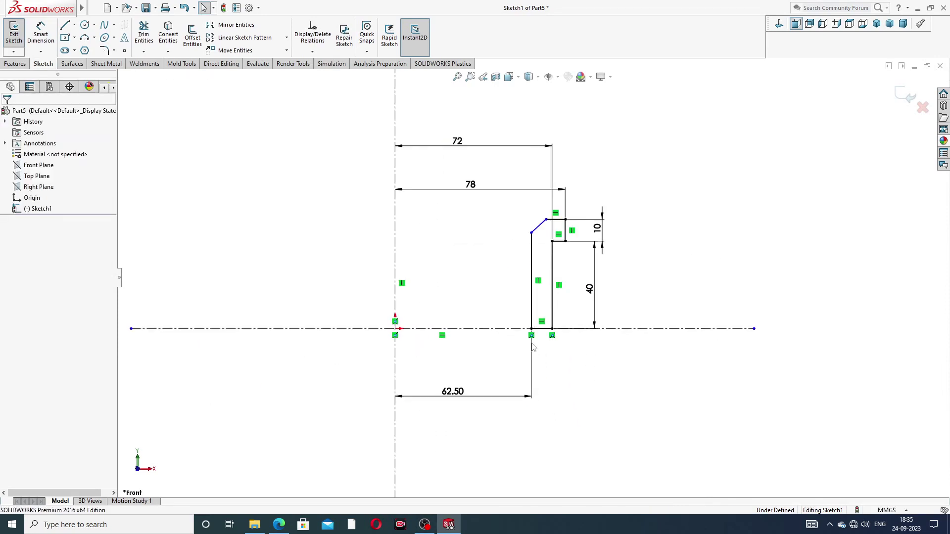
# Step: Rearrange the 78, 72 and 62.50 mm radius dimensions neatly above and below the profile
pyautogui.moveTo(470, 185); pyautogui.dragTo(476, 201)
pyautogui.moveTo(470, 149); pyautogui.dragTo(484, 164)
pyautogui.moveTo(452, 392); pyautogui.dragTo(456, 361)
pyautogui.click(630, 210)
pyautogui.scroll(-1, 559, 237)
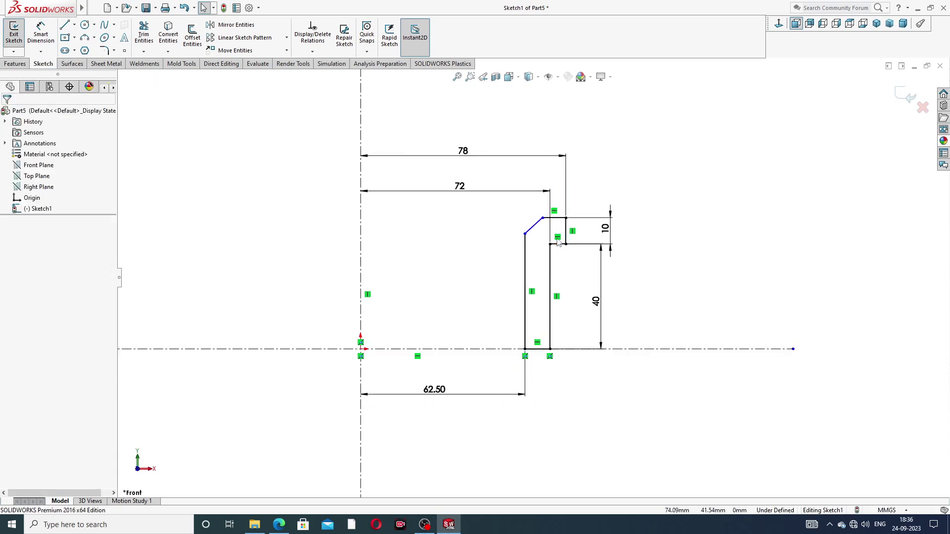
# Step: Dimension the angle between the slanted chamfer line and the inner vertical line at 135°
pyautogui.click(41, 33)
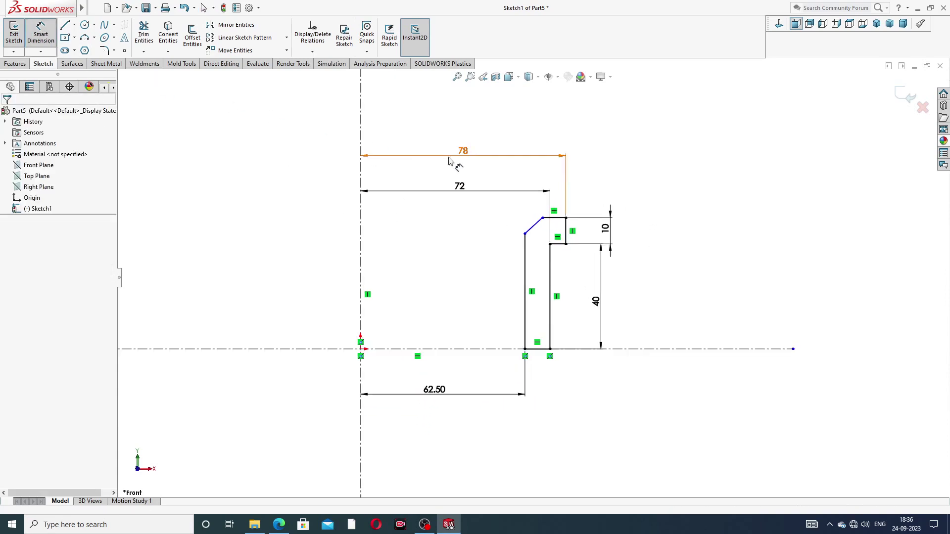
pyautogui.scroll(-2, 520, 235)
pyautogui.click(539, 232)
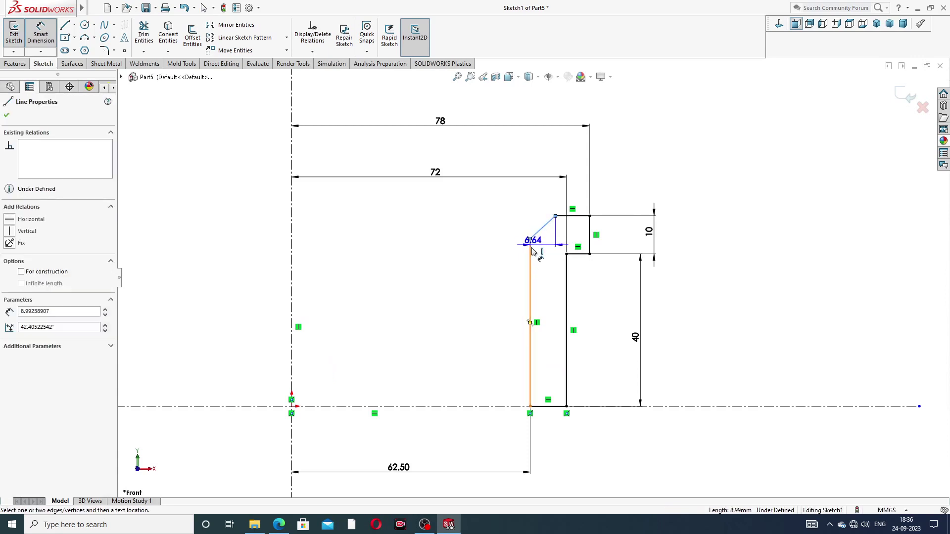
pyautogui.click(530, 252)
pyautogui.click(544, 255)
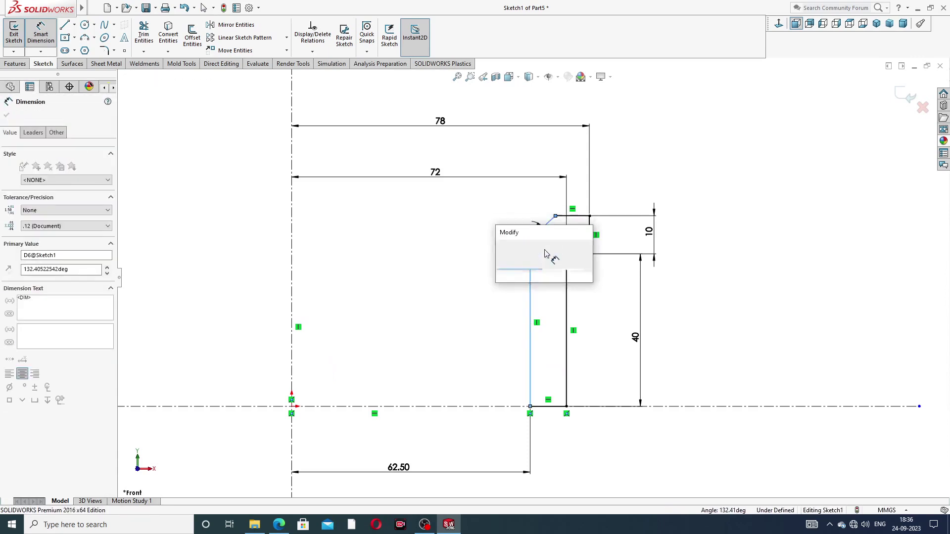
pyautogui.write('135')
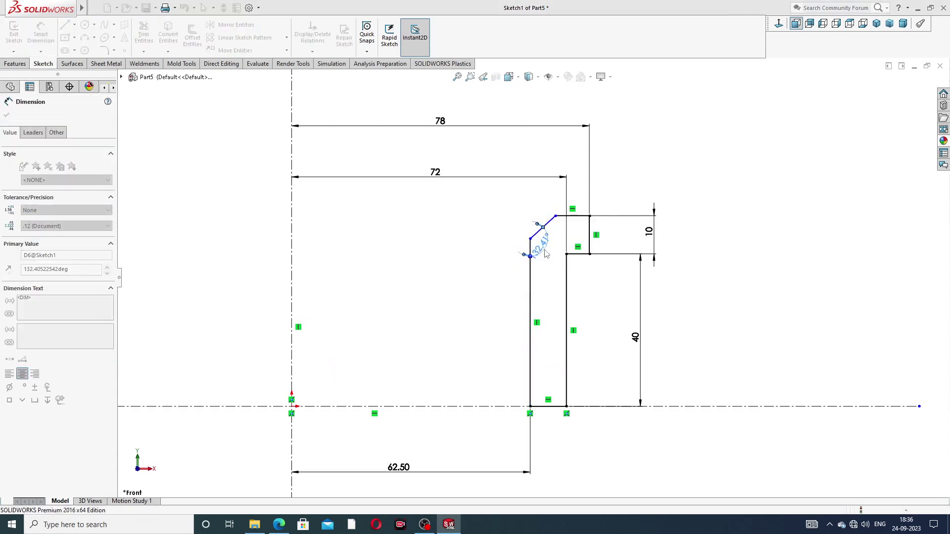
pyautogui.press('Return')
# Step: Dimension the chamfer's vertical height between the slanted line's two endpoints at 8 mm
pyautogui.scroll(-2, 532, 241)
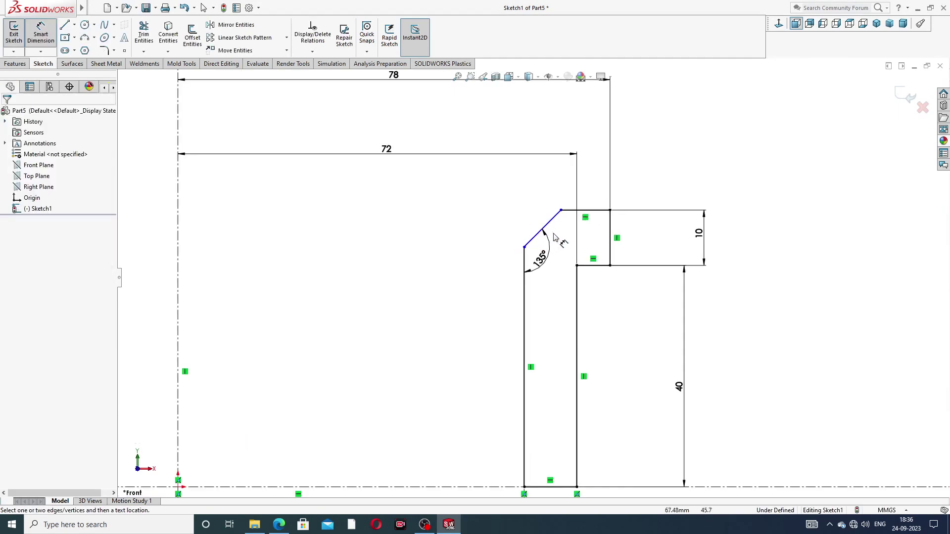
pyautogui.click(524, 247)
pyautogui.click(561, 210)
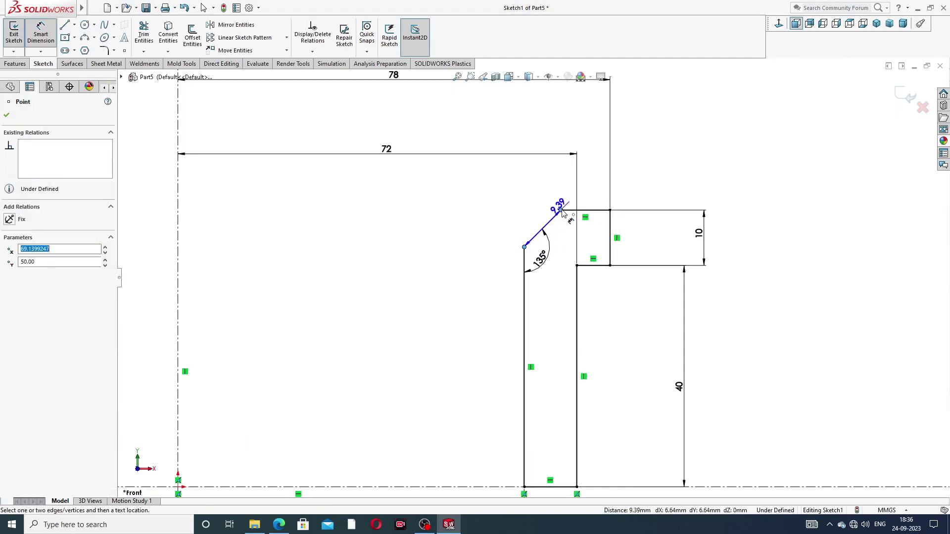
pyautogui.click(509, 226)
pyautogui.write('8')
pyautogui.press('Return')
pyautogui.click(644, 172)
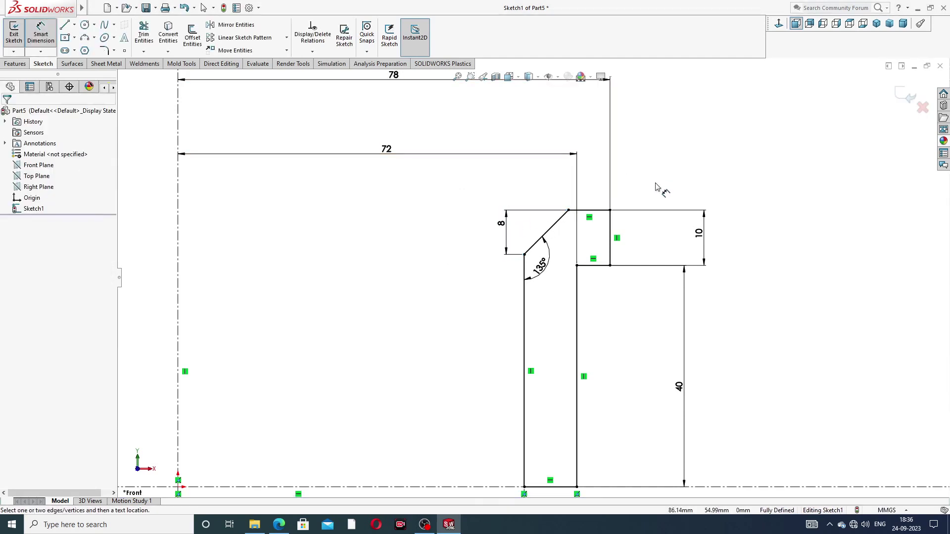
# Step: Reposition the 8, 10 and 40 mm height dimensions closer to the profile
pyautogui.moveTo(505, 225); pyautogui.dragTo(504, 234)
pyautogui.click(666, 173)
pyautogui.moveTo(699, 233); pyautogui.dragTo(658, 237)
pyautogui.moveTo(680, 386); pyautogui.dragTo(656, 383)
pyautogui.click(634, 307)
pyautogui.scroll(2, 625, 297)
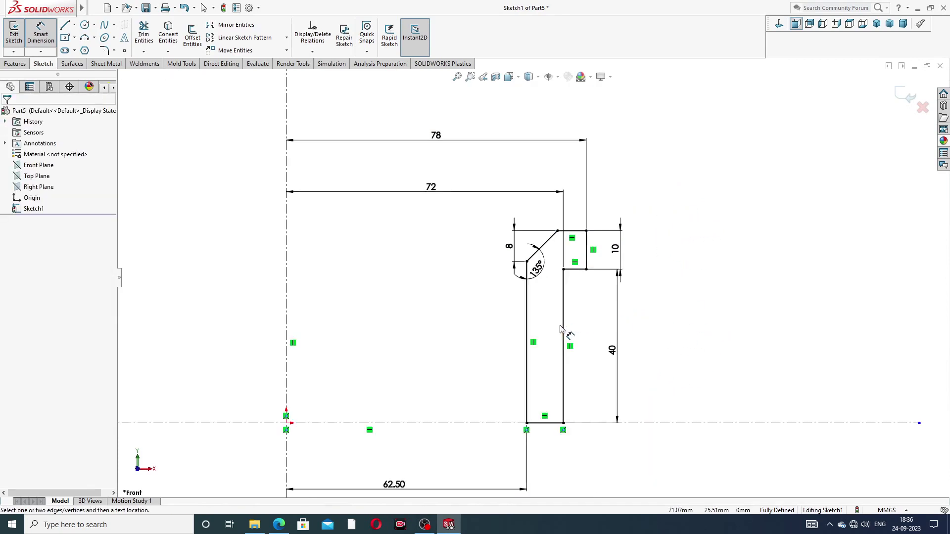
# Step: Lower the 72 and 78 mm dimensions so they sit just above the profile
pyautogui.scroll(3, 532, 278)
pyautogui.click(478, 229)
pyautogui.moveTo(478, 229); pyautogui.dragTo(477, 235)
pyautogui.moveTo(478, 194); pyautogui.dragTo(478, 208)
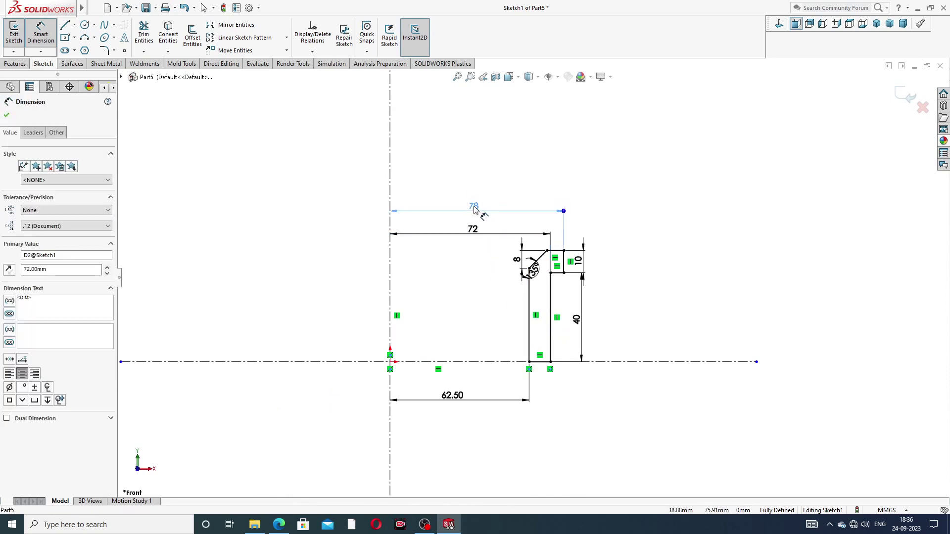
pyautogui.click(619, 185)
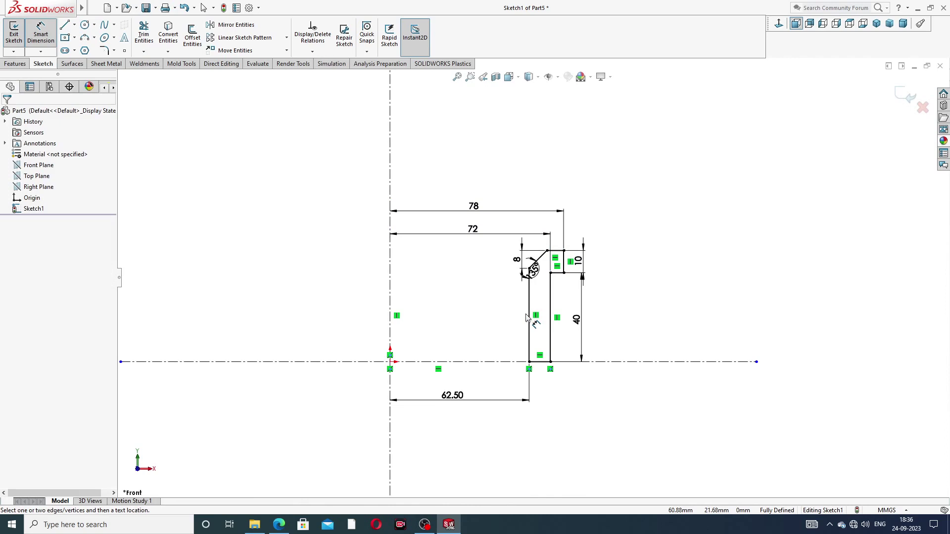
# Step: Place the 135° label inside the chamfer corner, move the 40 mm dimension farther out and end dimensioning
pyautogui.scroll(-2, 523, 332)
pyautogui.moveTo(540, 238); pyautogui.dragTo(552, 251)
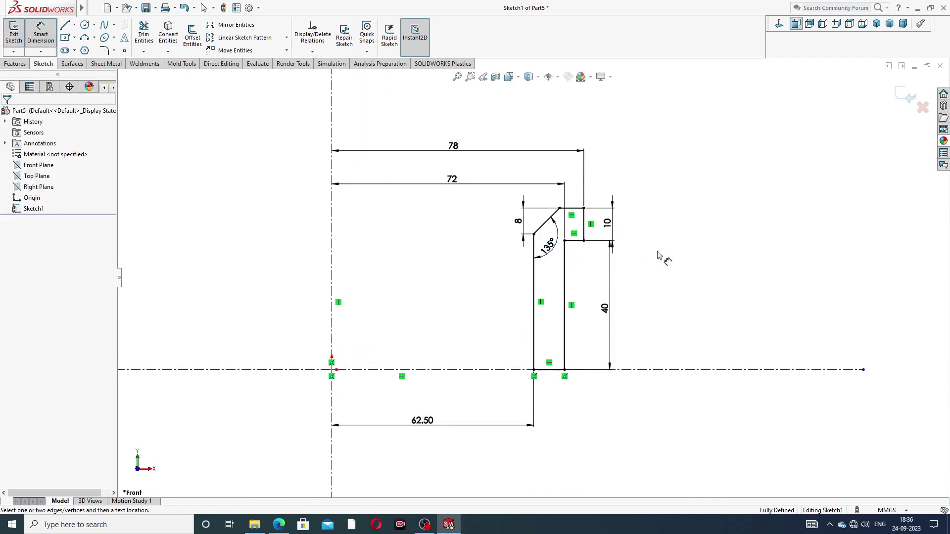
pyautogui.scroll(-1, 526, 337)
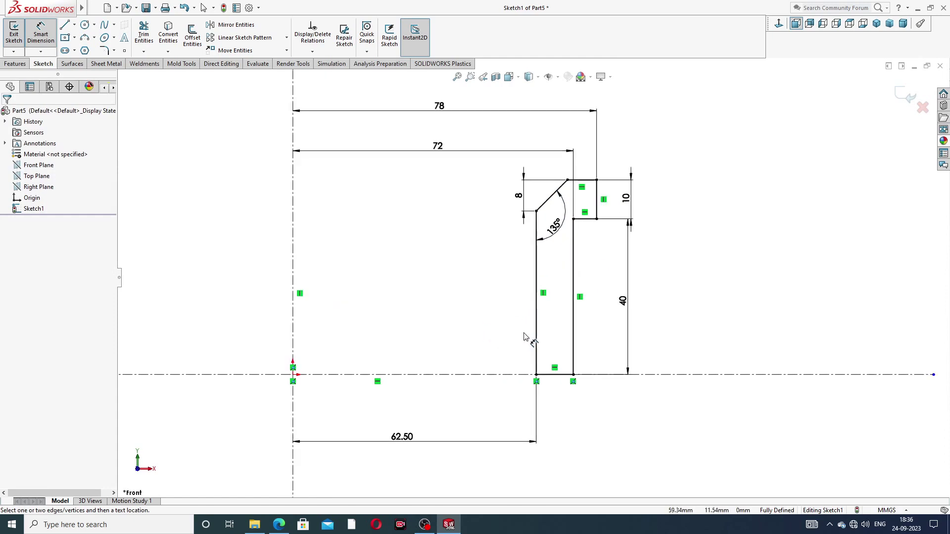
pyautogui.scroll(1, 527, 331)
pyautogui.click(609, 296)
pyautogui.moveTo(609, 296); pyautogui.dragTo(625, 302)
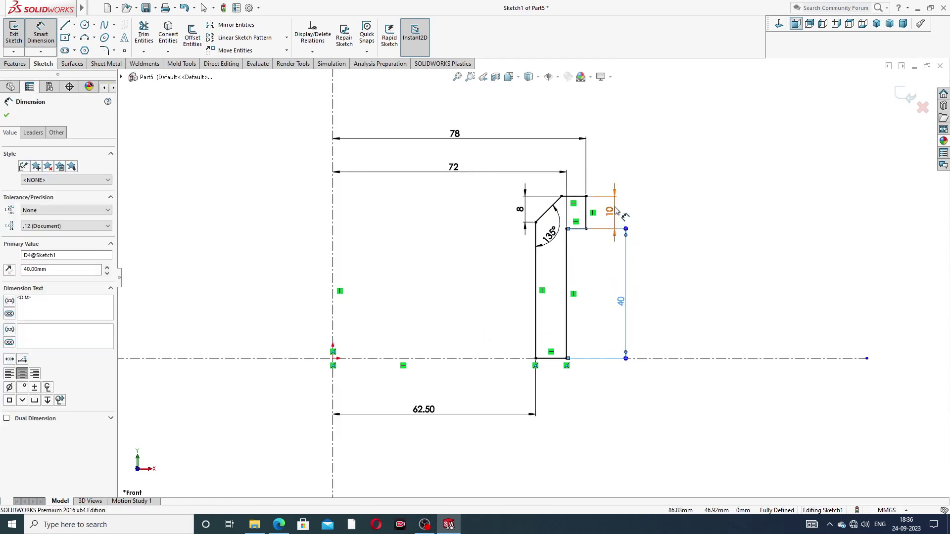
pyautogui.click(660, 212)
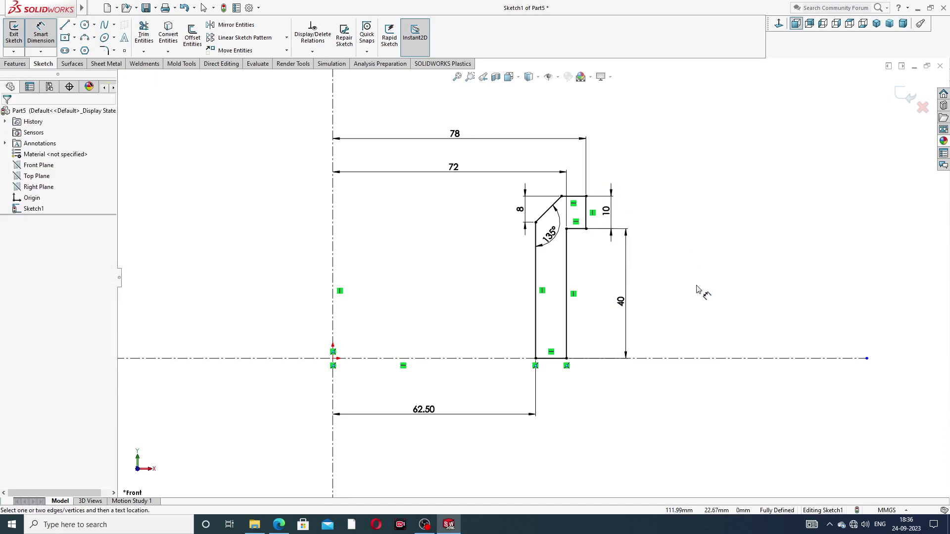
pyautogui.rightClick(714, 253)
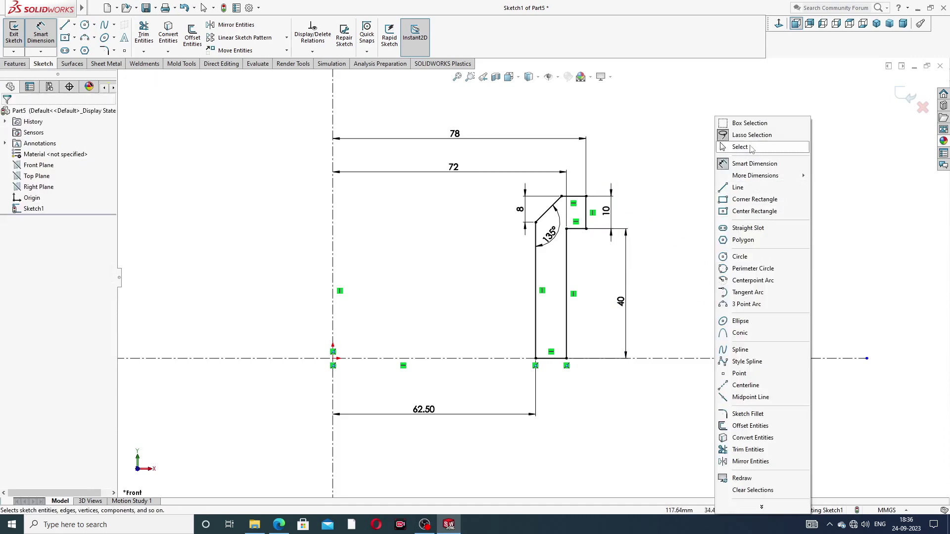
pyautogui.click(738, 149)
# Step: Check the profile's dimensions against the Part-06 bush PDF in the browser, then return to SOLIDWORKS with the whole sketch in view
pyautogui.click(279, 525)
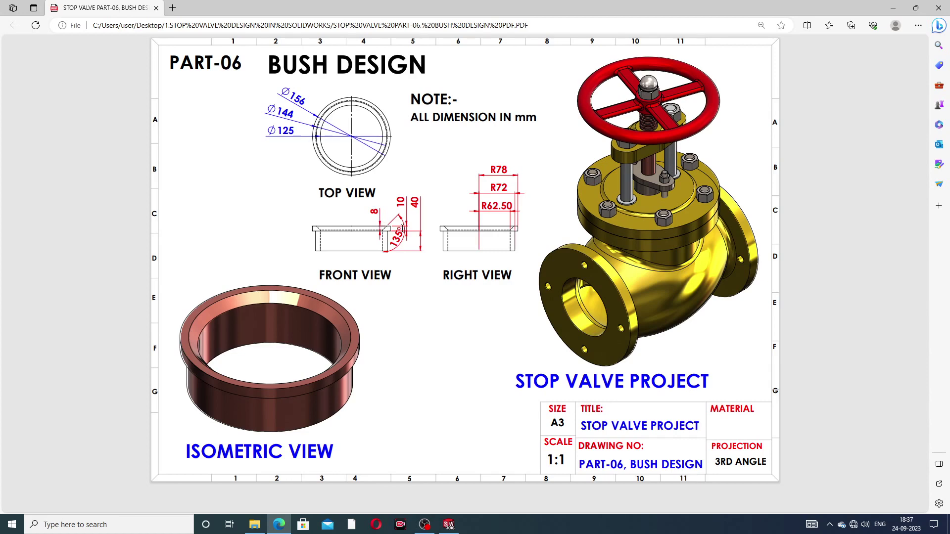
pyautogui.click(280, 525)
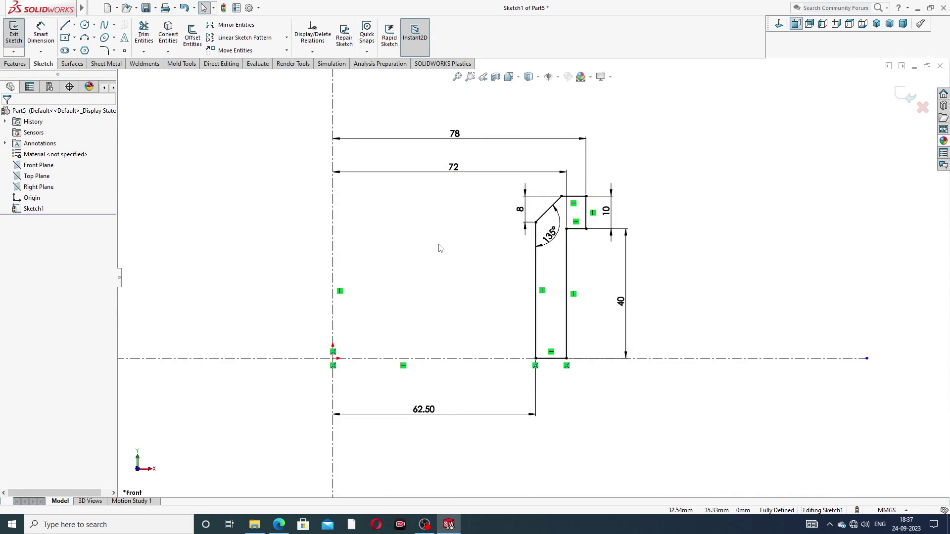
pyautogui.press('f')
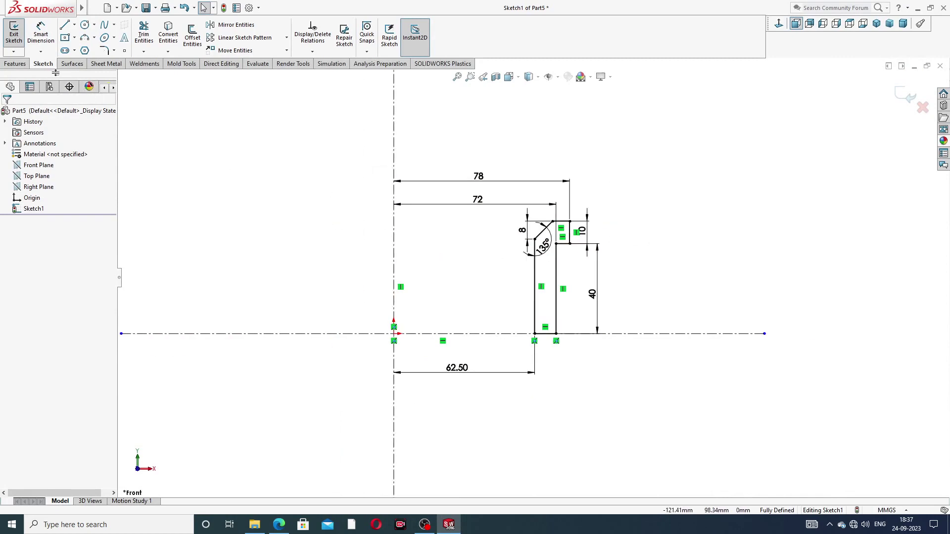
# Step: Revolve the bush profile 360° about the vertical centerline into a solid ring
pyautogui.click(20, 64)
pyautogui.click(49, 38)
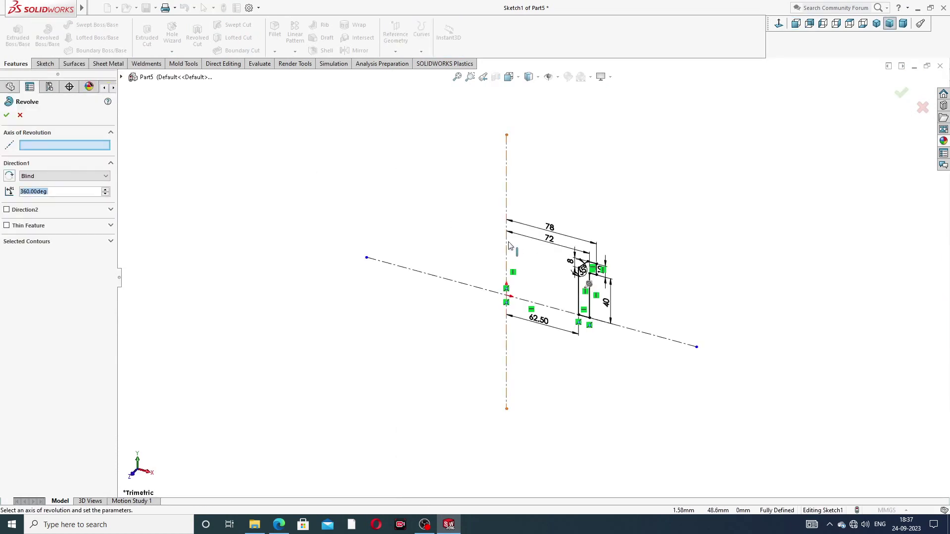
pyautogui.click(508, 243)
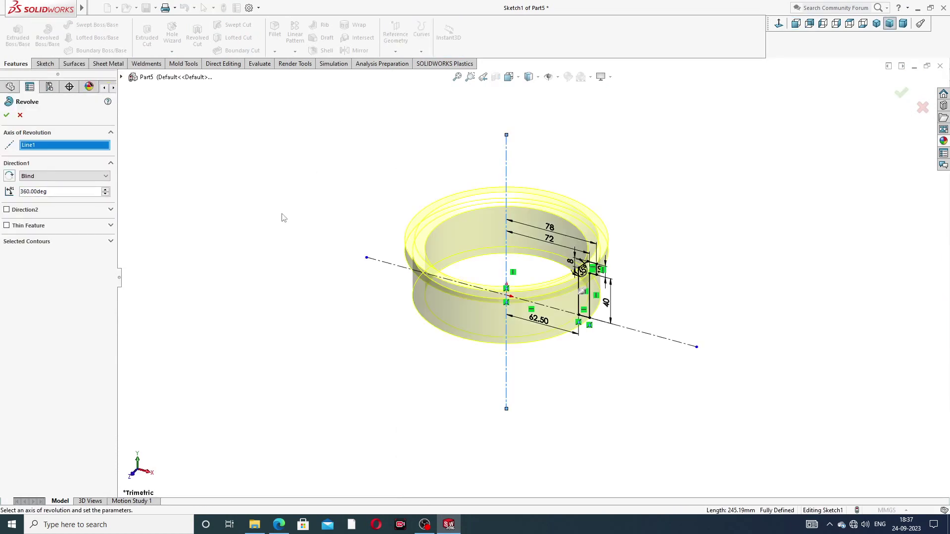
pyautogui.click(7, 115)
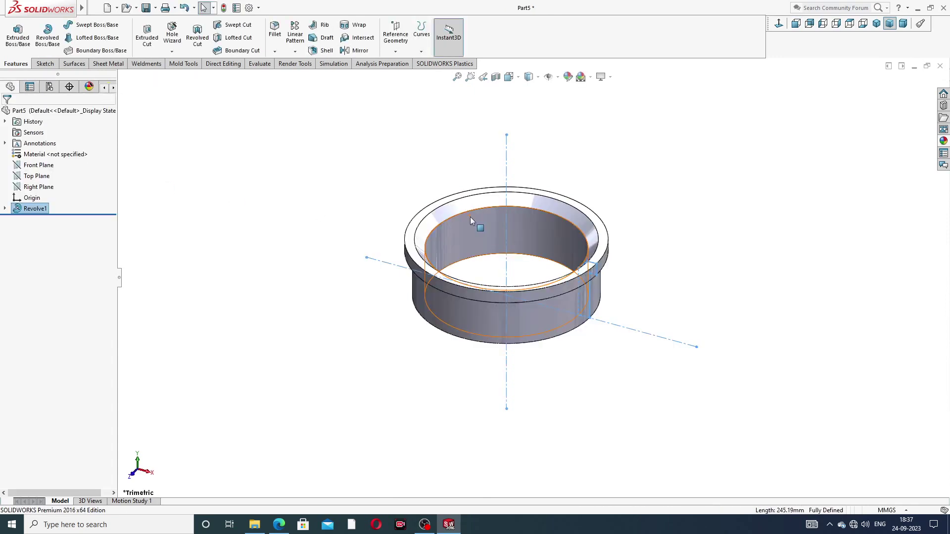
pyautogui.scroll(-2, 473, 244)
pyautogui.click(651, 163)
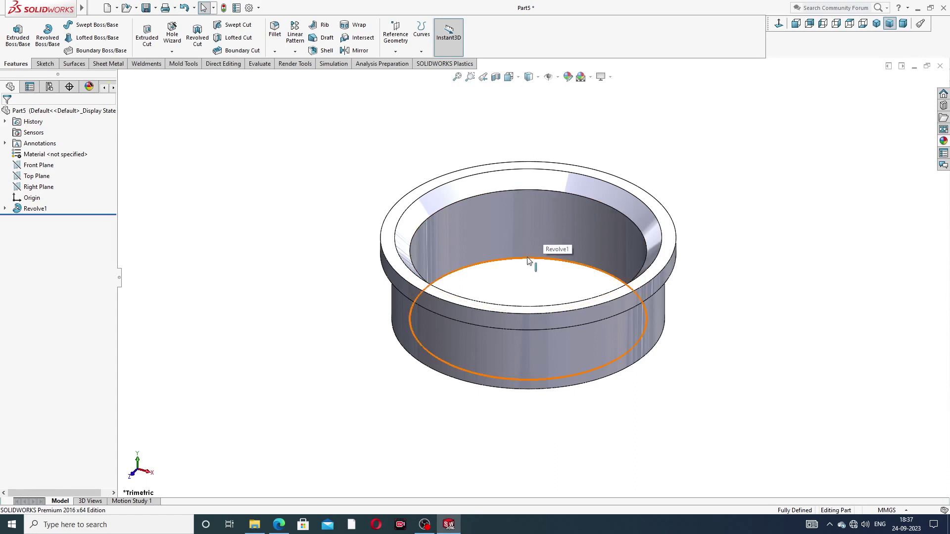
# Step: Apply the polished copper appearance to the whole bush
pyautogui.scroll(-1, 533, 252)
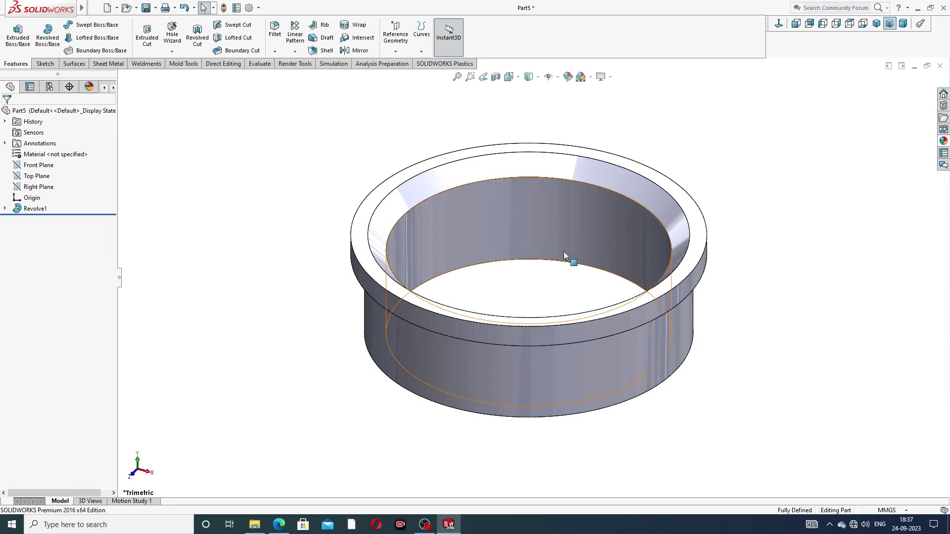
pyautogui.moveTo(588, 255); pyautogui.dragTo(583, 218, button='middle')
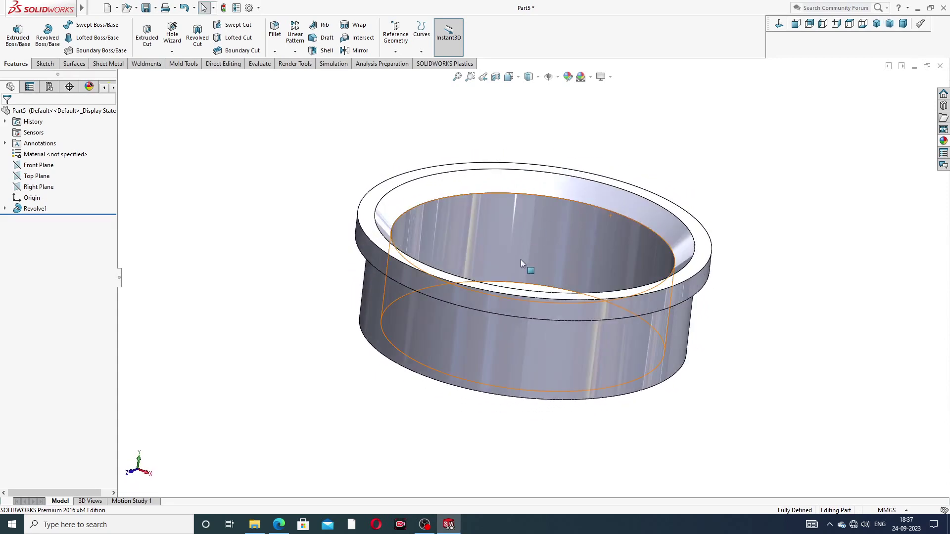
pyautogui.moveTo(523, 276)
pyautogui.mouseDown(button='middle')
pyautogui.moveTo(541, 304)
pyautogui.moveTo(519, 265)
pyautogui.mouseUp(button='middle')
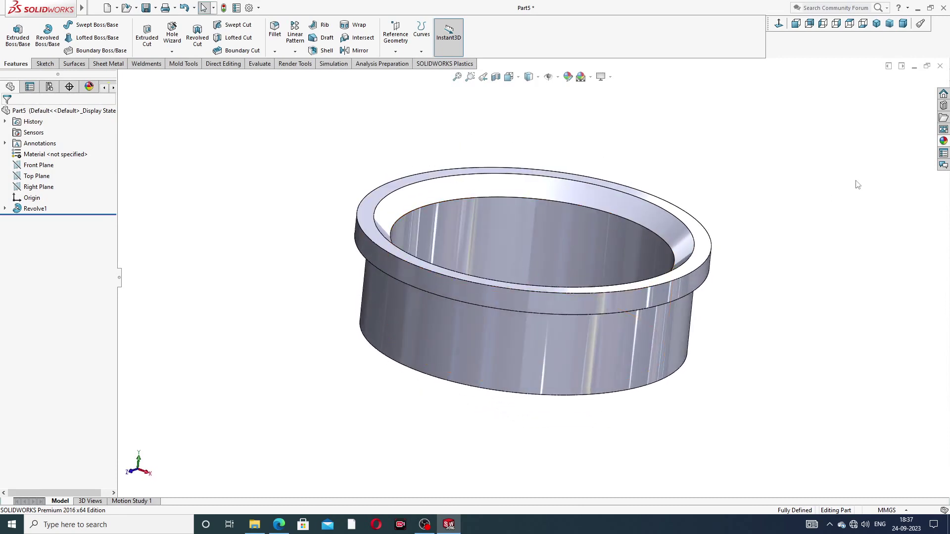
pyautogui.click(945, 142)
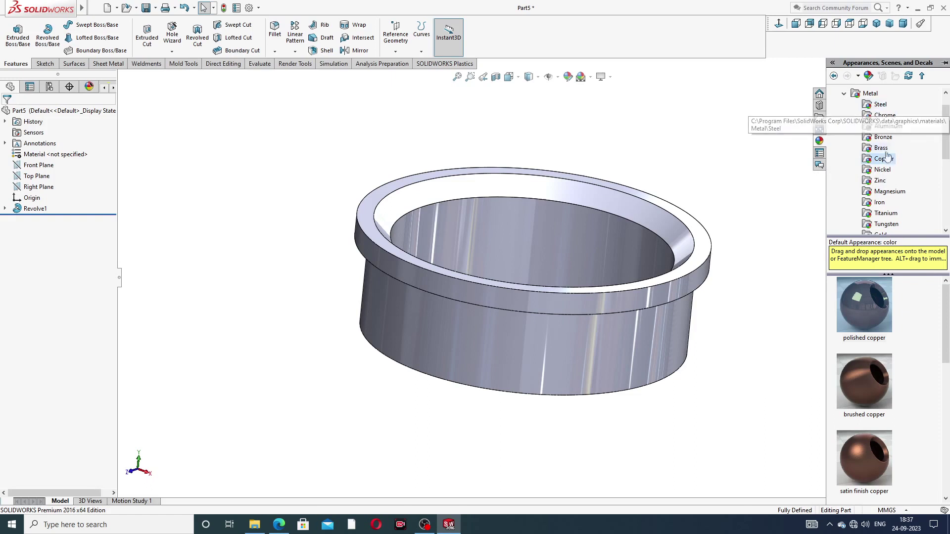
pyautogui.doubleClick(872, 300)
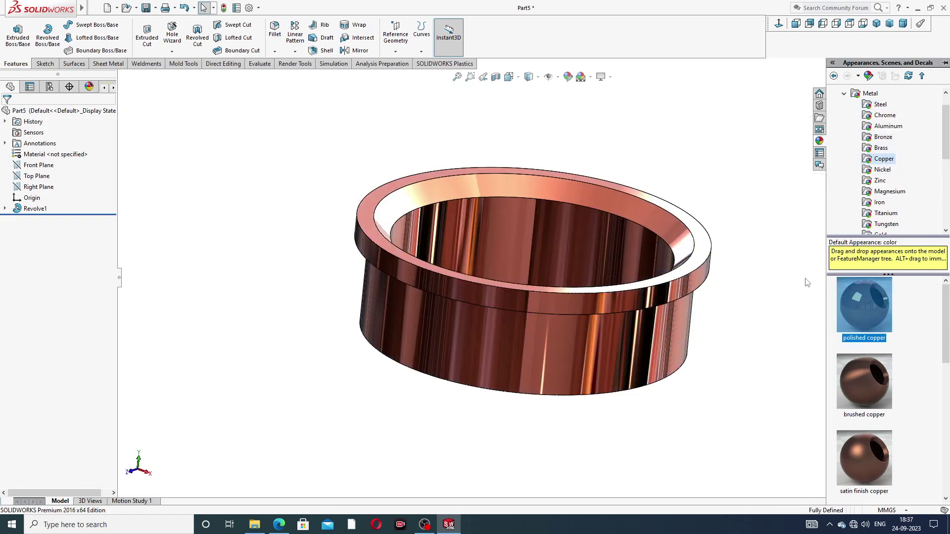
# Step: Inspect the copper bush in isometric view, compare it with the Part-06 PDF in the browser and return to SOLIDWORKS
pyautogui.moveTo(579, 223)
pyautogui.mouseDown(button='middle')
pyautogui.moveTo(572, 252)
pyautogui.moveTo(566, 174)
pyautogui.moveTo(595, 229)
pyautogui.mouseUp(button='middle')
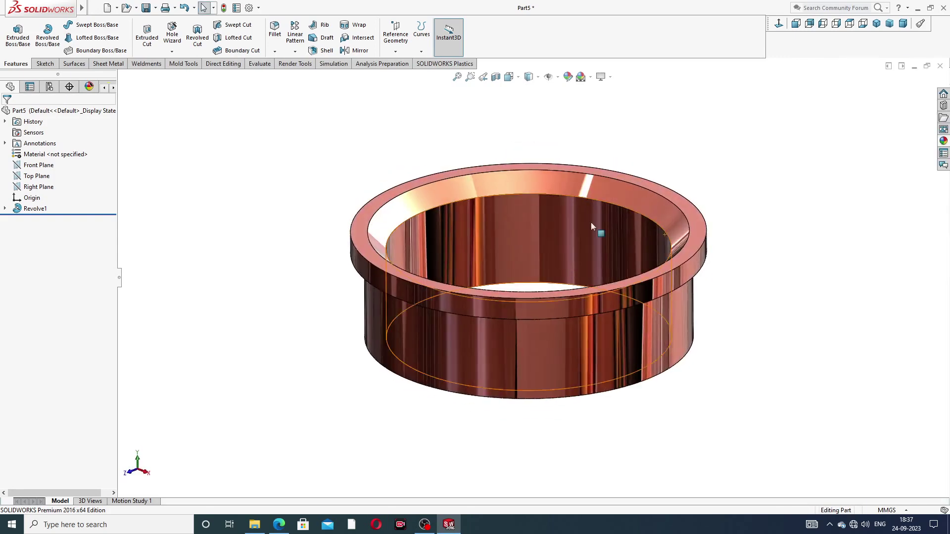
pyautogui.click(876, 23)
pyautogui.moveTo(710, 221); pyautogui.dragTo(712, 190, button='middle')
pyautogui.scroll(-1, 544, 246)
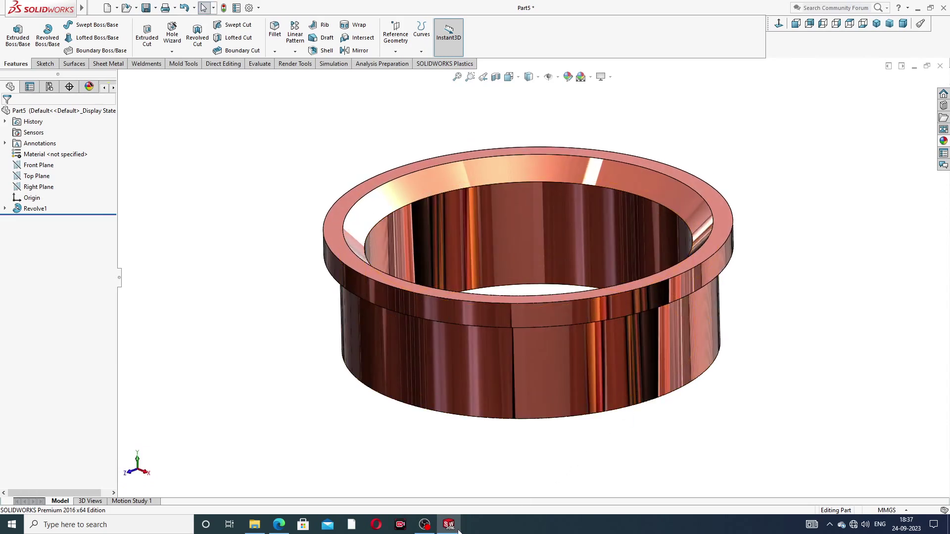
pyautogui.click(280, 525)
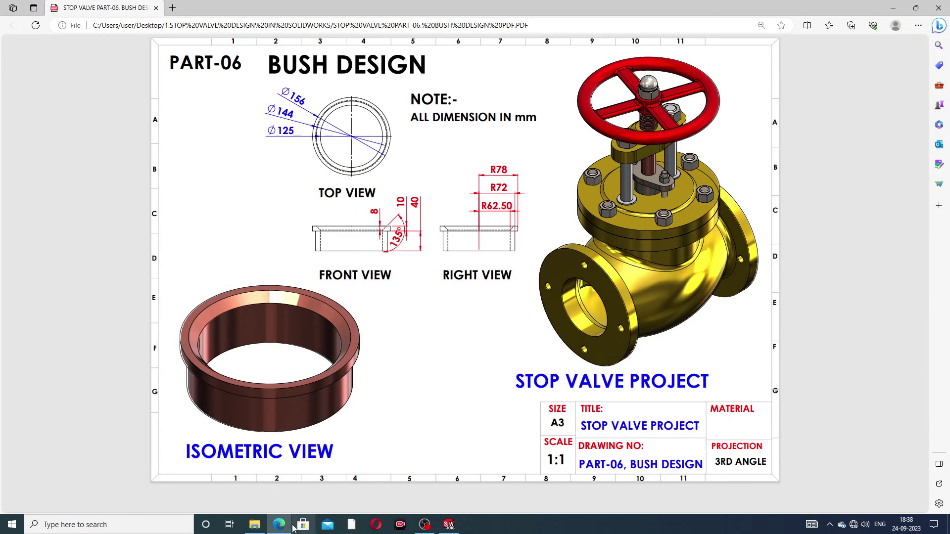
pyautogui.click(449, 524)
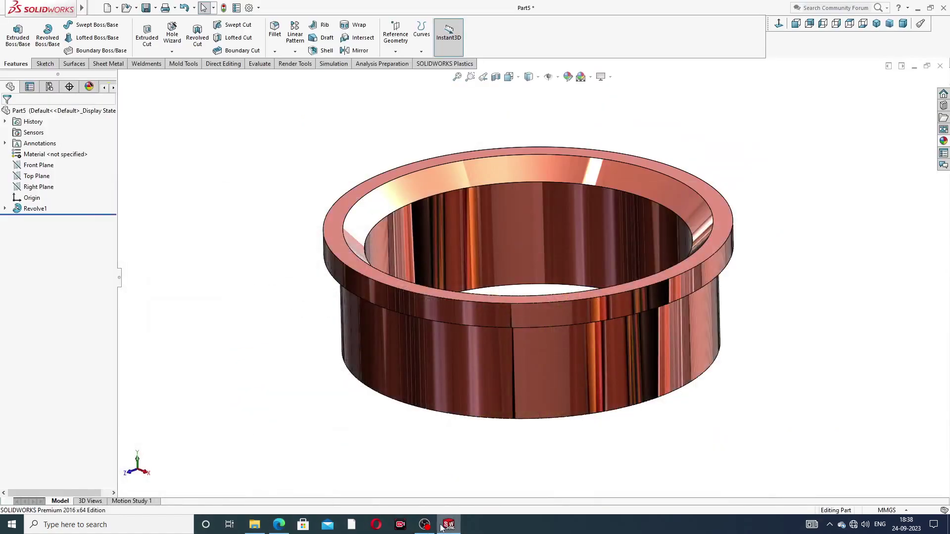
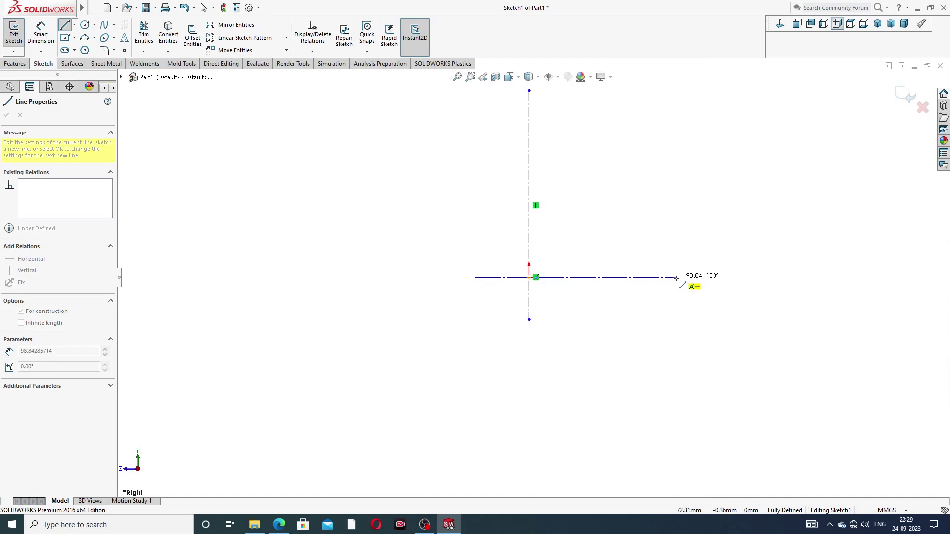
# Step: Finish the horizontal centerline through the origin and stretch the vertical centerline's upper end to about 142 mm above the origin
pyautogui.click(694, 277)
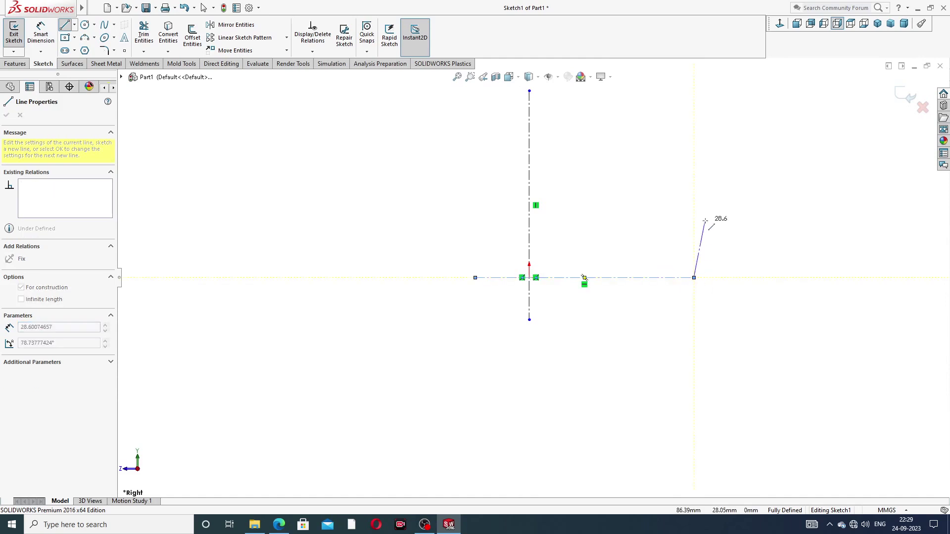
pyautogui.rightClick(704, 223)
pyautogui.click(732, 228)
pyautogui.scroll(2, 648, 200)
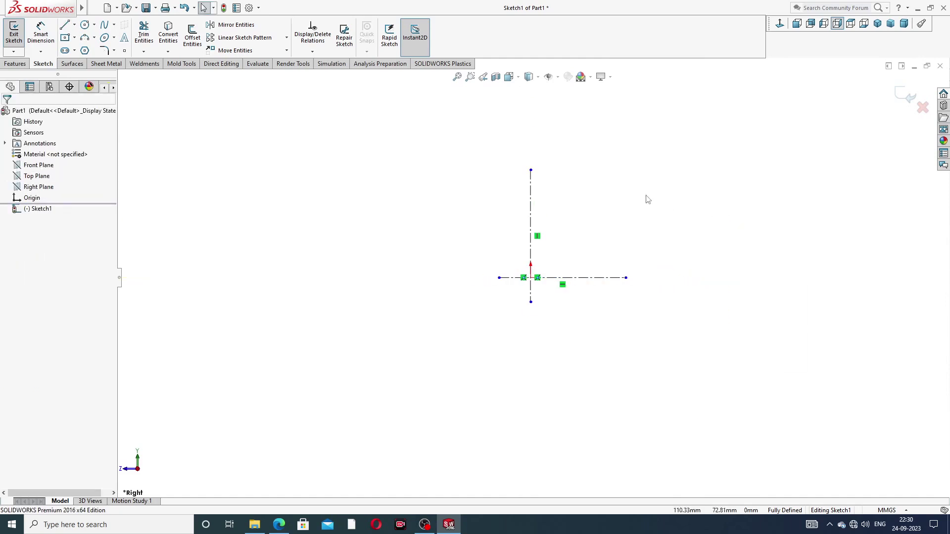
pyautogui.moveTo(531, 170); pyautogui.dragTo(530, 106)
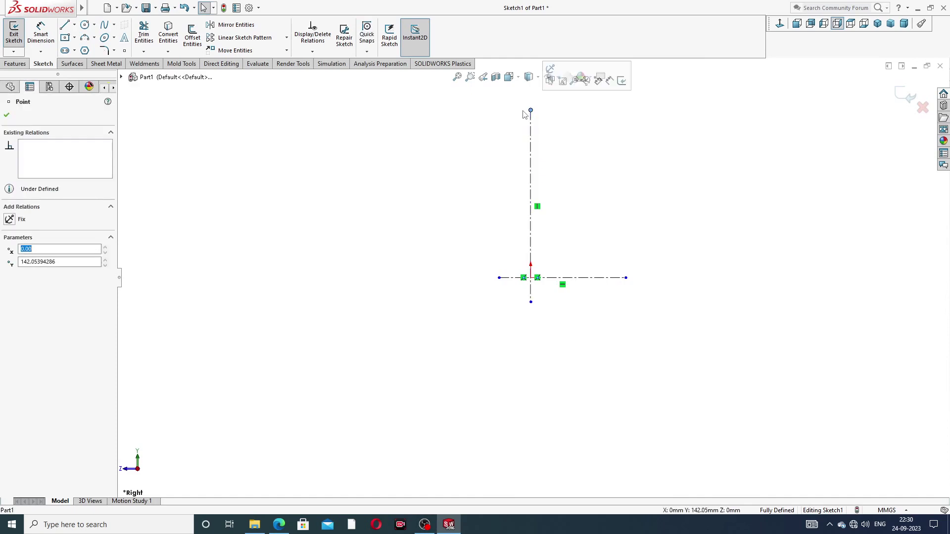
pyautogui.click(579, 233)
pyautogui.scroll(-2, 566, 258)
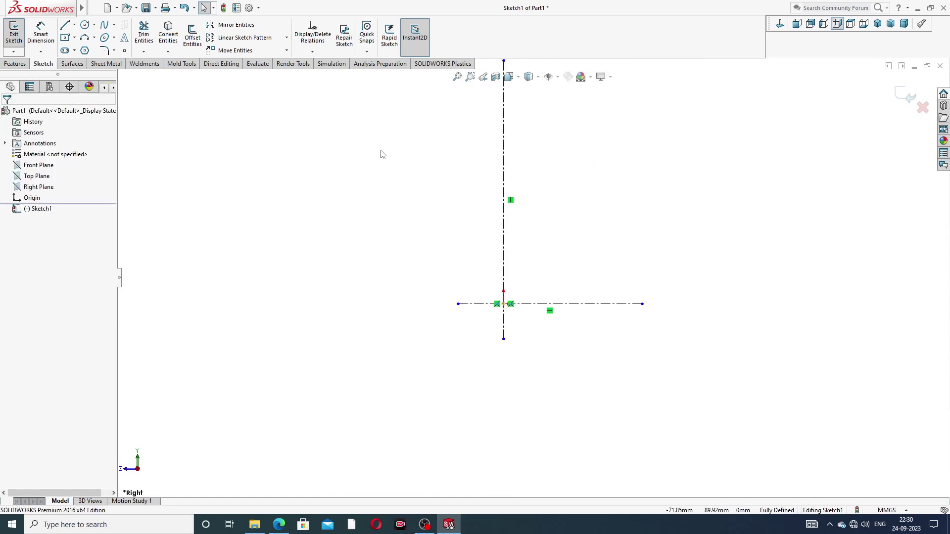
# Step: Sketch connected lines from the origin for a base about 38 mm wide, the lower wall and a small rectangular collar projecting outward
pyautogui.scroll(2, 381, 154)
pyautogui.click(65, 26)
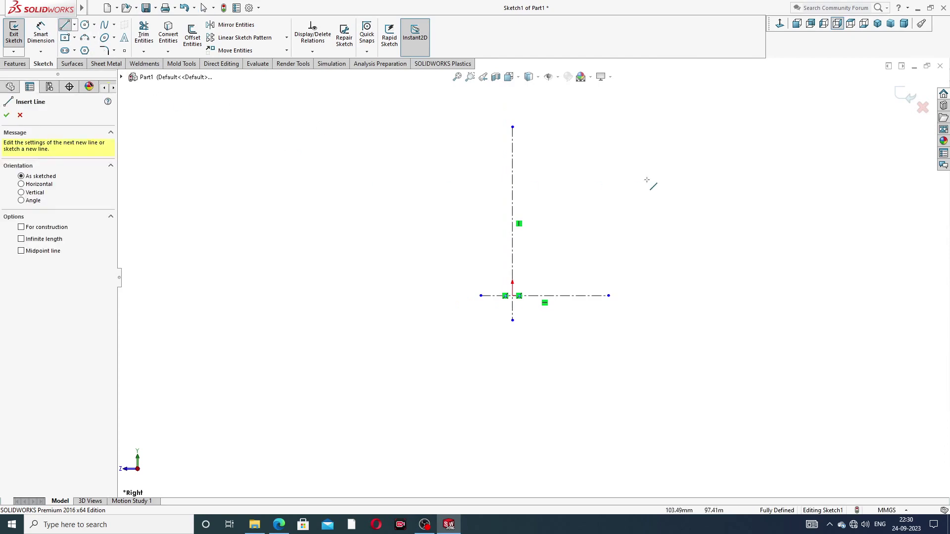
pyautogui.click(513, 296)
pyautogui.scroll(-1, 578, 283)
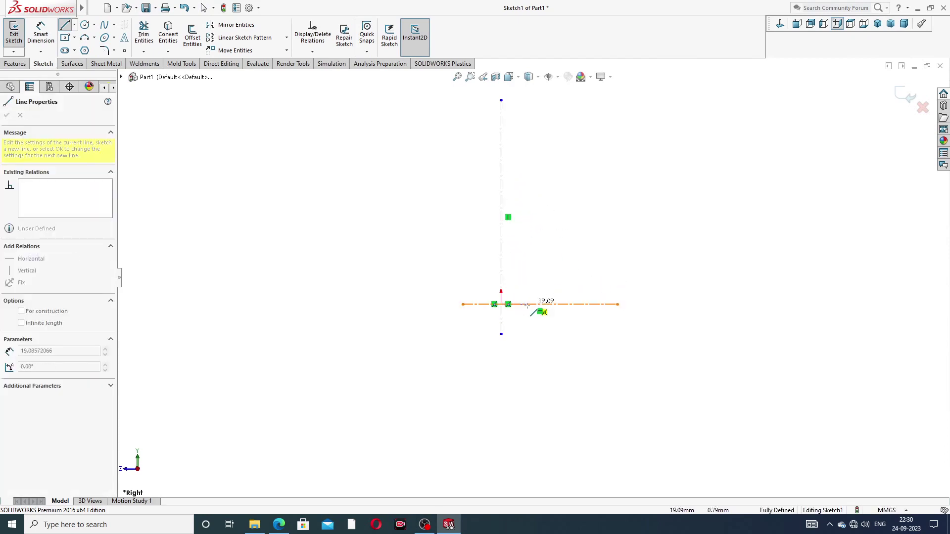
pyautogui.click(556, 305)
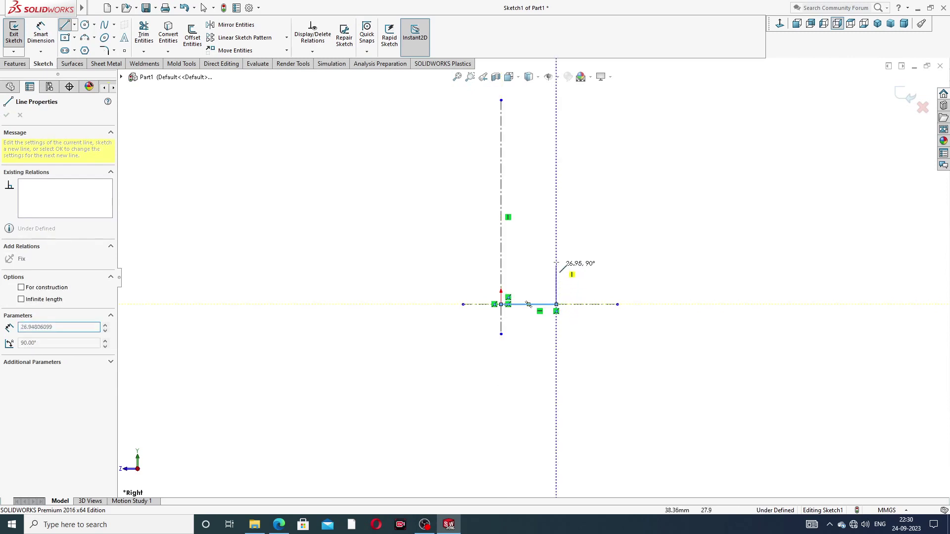
pyautogui.click(557, 246)
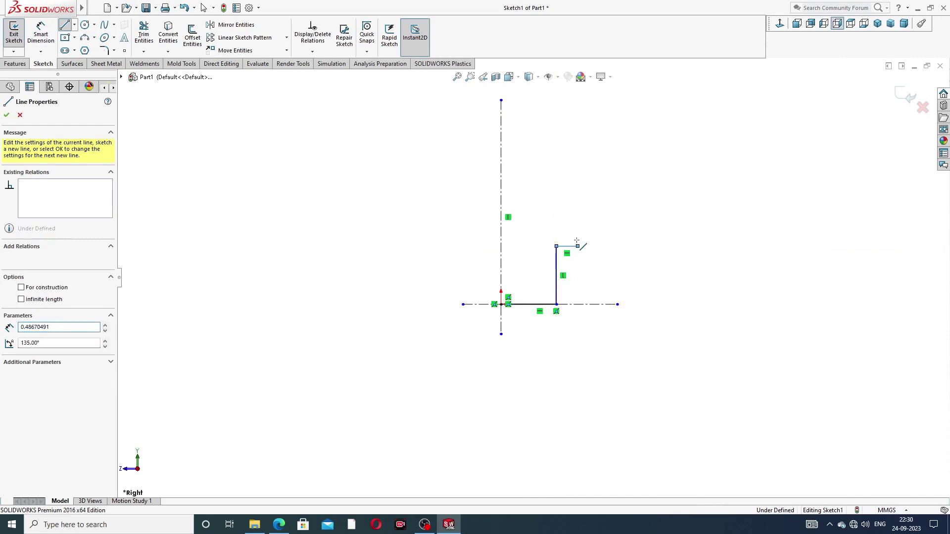
pyautogui.click(577, 246)
pyautogui.click(578, 229)
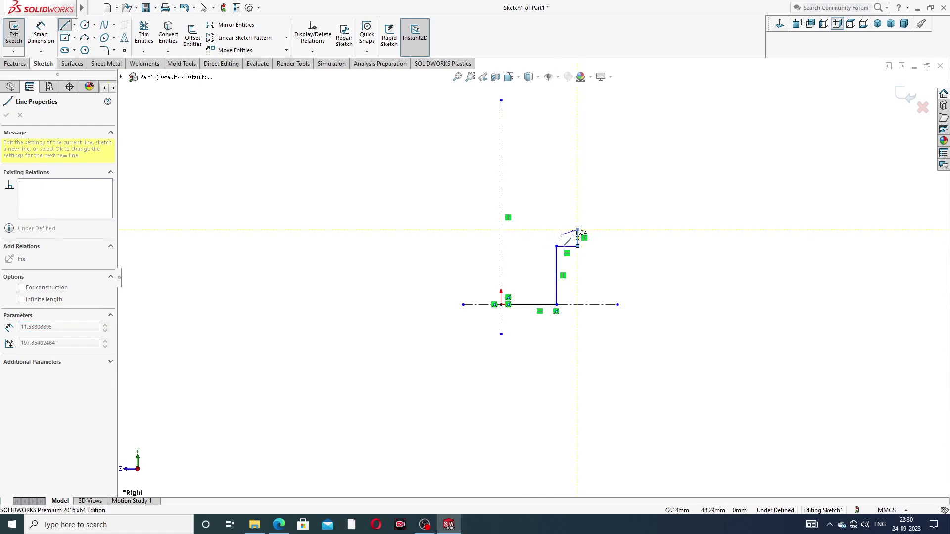
pyautogui.click(556, 229)
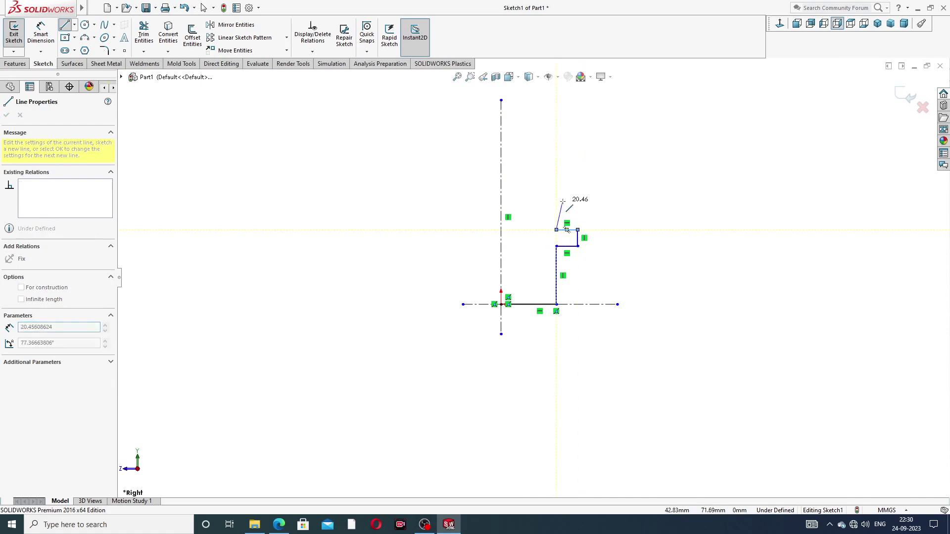
# Step: Continue the profile up from the lower collar and draw a matching upper collar projecting about 15 mm
pyautogui.click(556, 127)
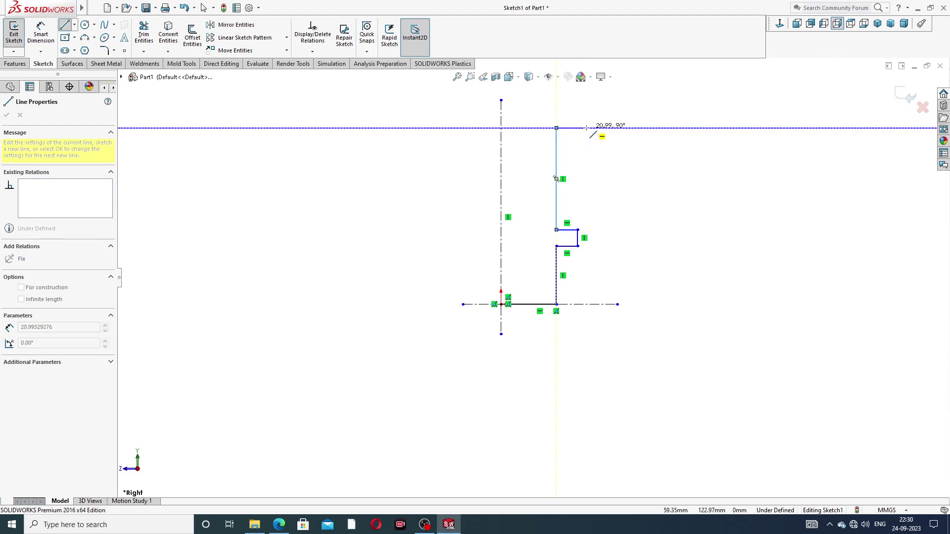
pyautogui.click(578, 128)
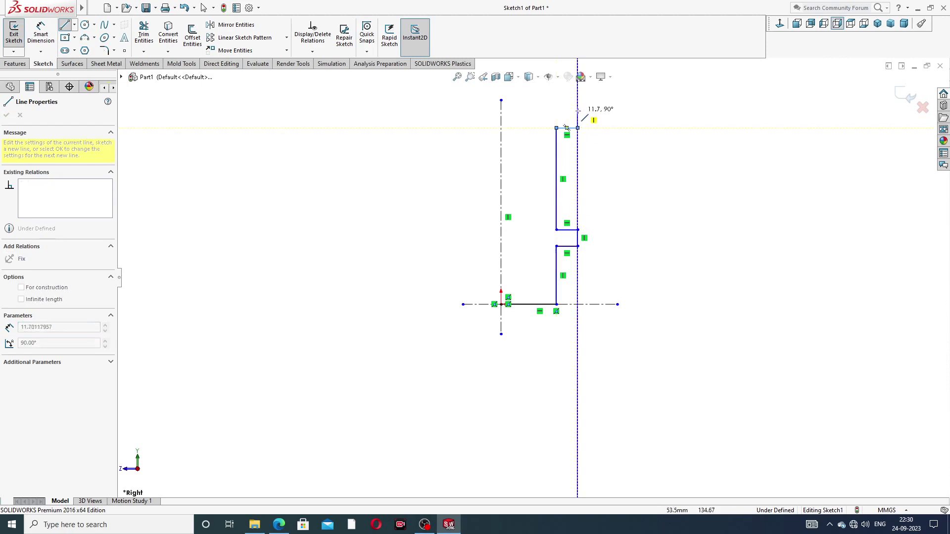
pyautogui.click(578, 108)
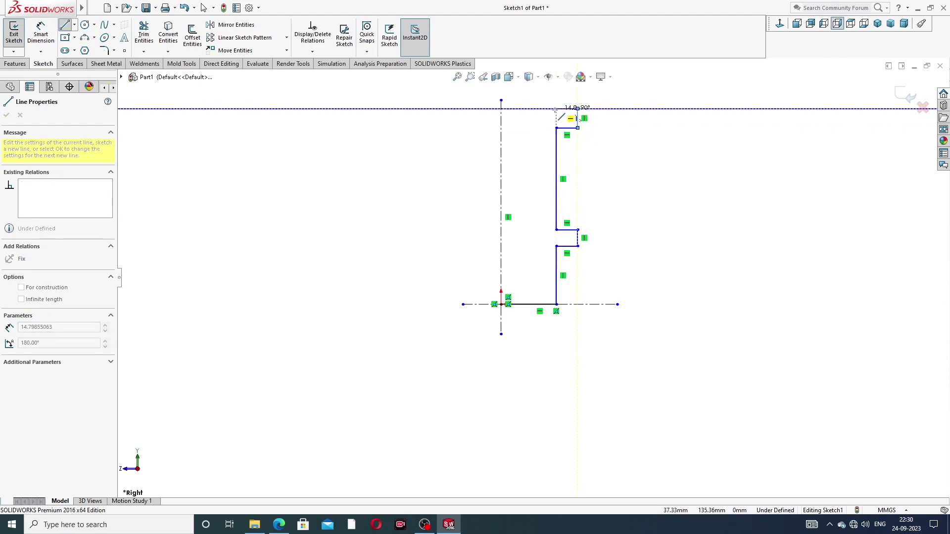
pyautogui.click(556, 108)
pyautogui.scroll(3, 533, 277)
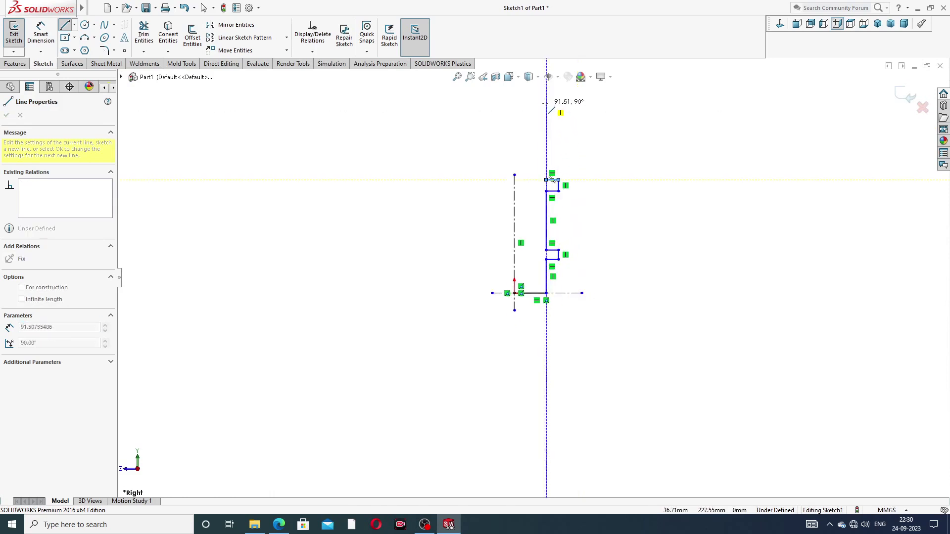
# Step: Draw the upper wall about 87 mm tall, run the top edge to the centerline and close the profile at the origin
pyautogui.click(546, 108)
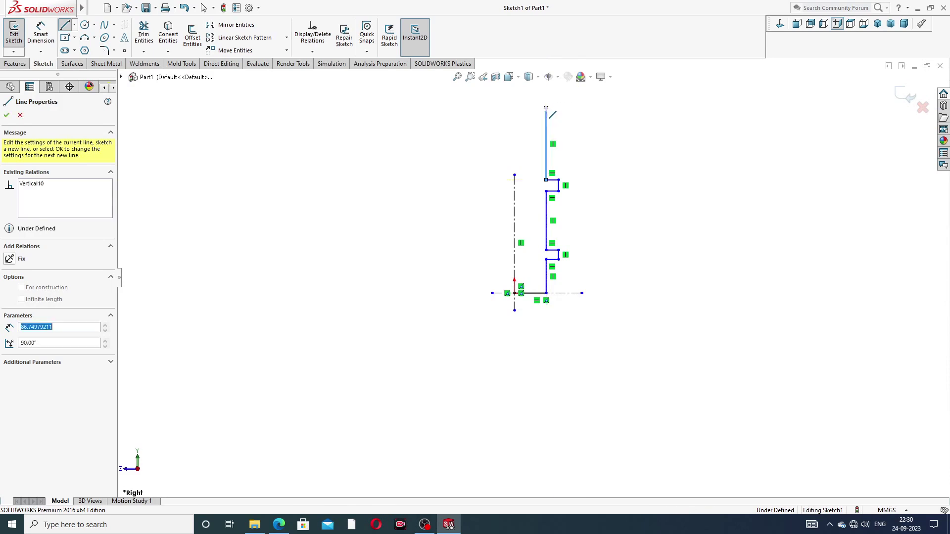
pyautogui.click(515, 107)
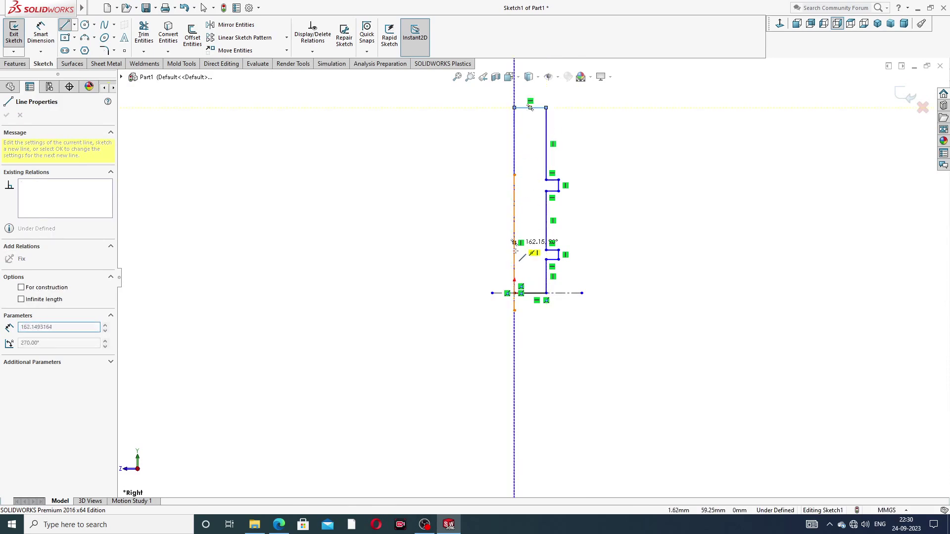
pyautogui.click(514, 292)
pyautogui.rightClick(618, 198)
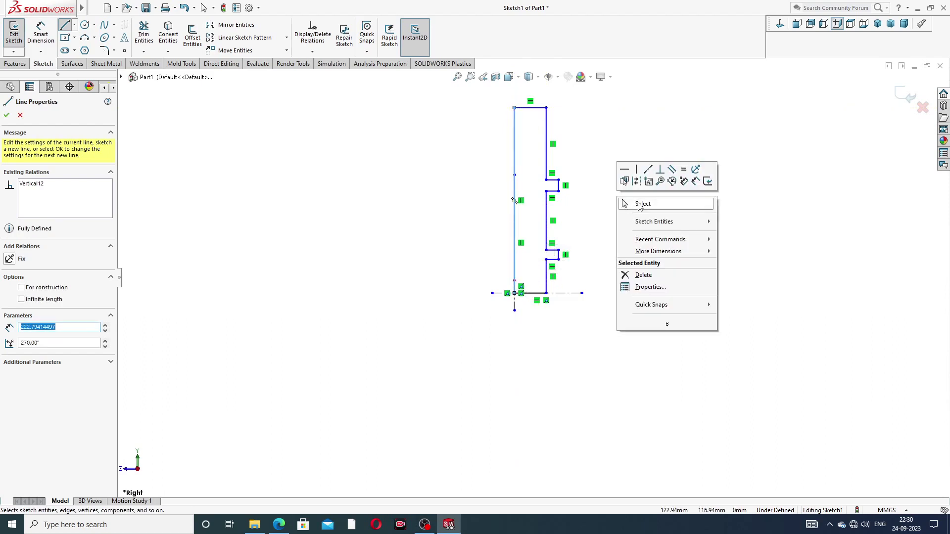
pyautogui.click(629, 203)
# Step: Stretch the vertical centerline's upper end beyond the profile's top edge to about 340 mm above the origin
pyautogui.scroll(2, 568, 160)
pyautogui.scroll(-2, 560, 178)
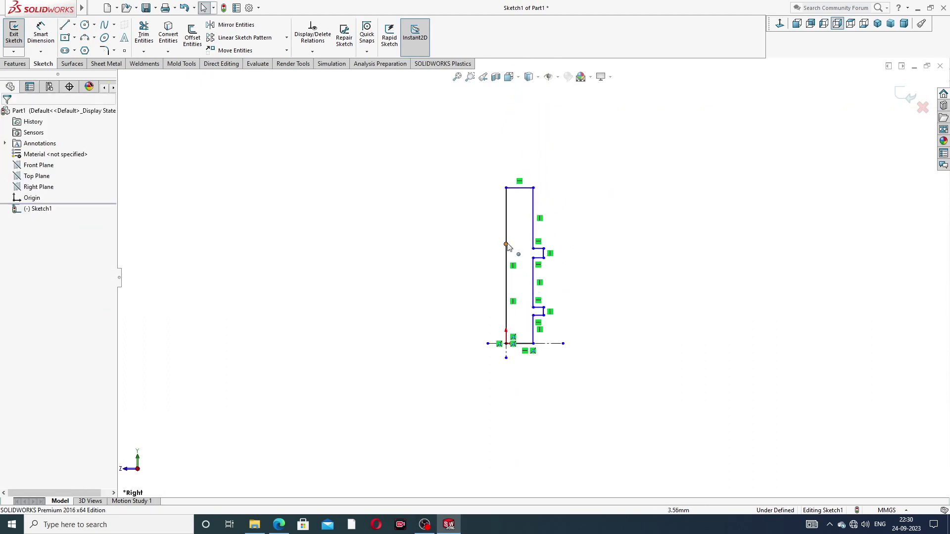
pyautogui.moveTo(506, 245); pyautogui.dragTo(506, 106)
pyautogui.click(574, 162)
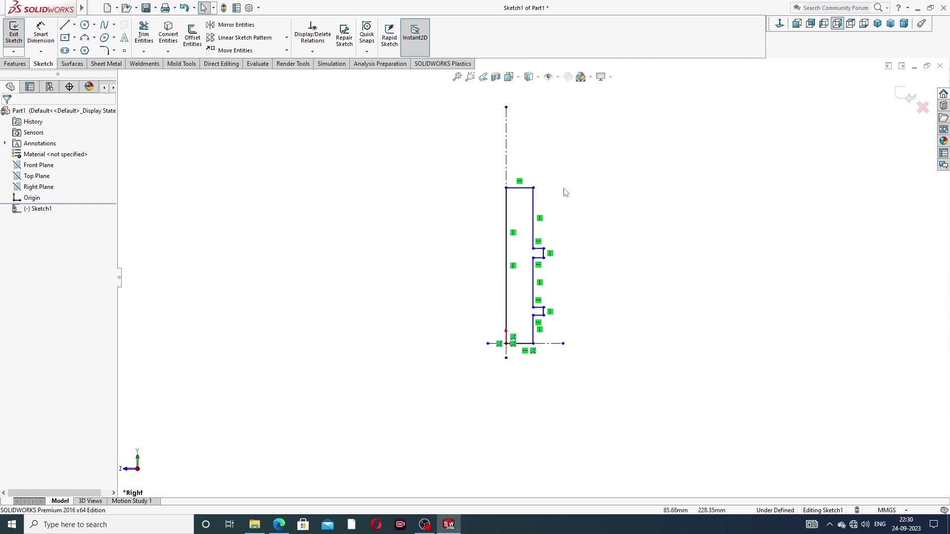
pyautogui.scroll(-2, 544, 244)
pyautogui.scroll(-1, 558, 250)
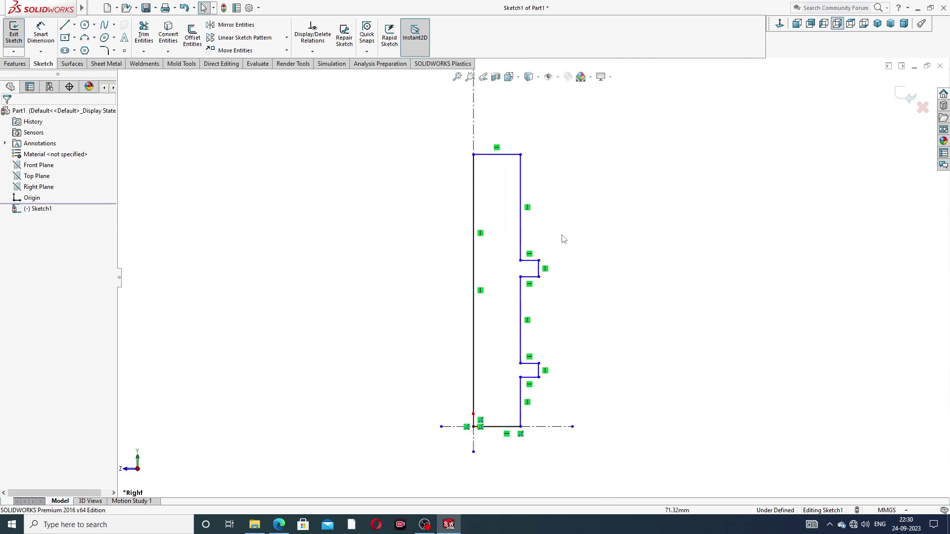
pyautogui.scroll(2, 562, 237)
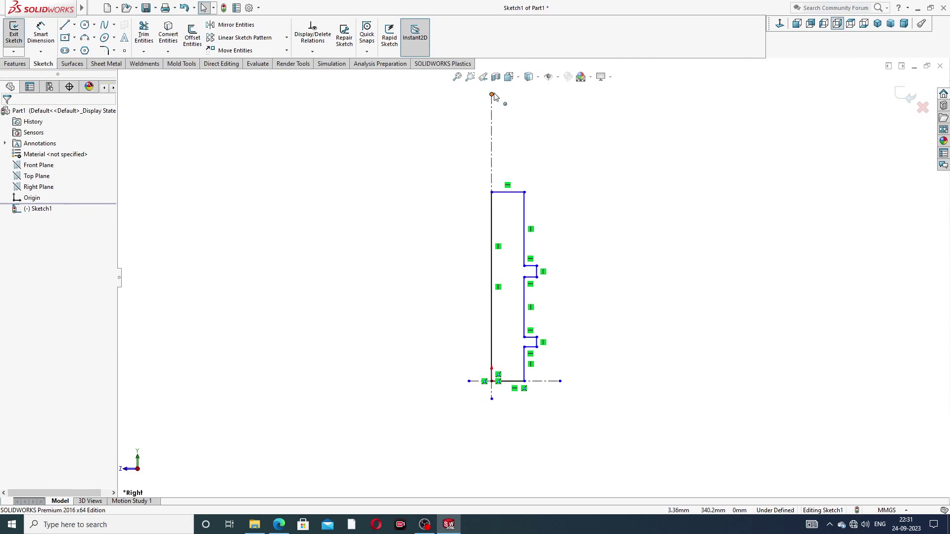
# Step: Shorten the vertical centerline slightly from its upper end, and make the three outer wall segments of the profile collinear
pyautogui.moveTo(494, 94); pyautogui.dragTo(494, 114)
pyautogui.click(556, 168)
pyautogui.scroll(-1, 543, 260)
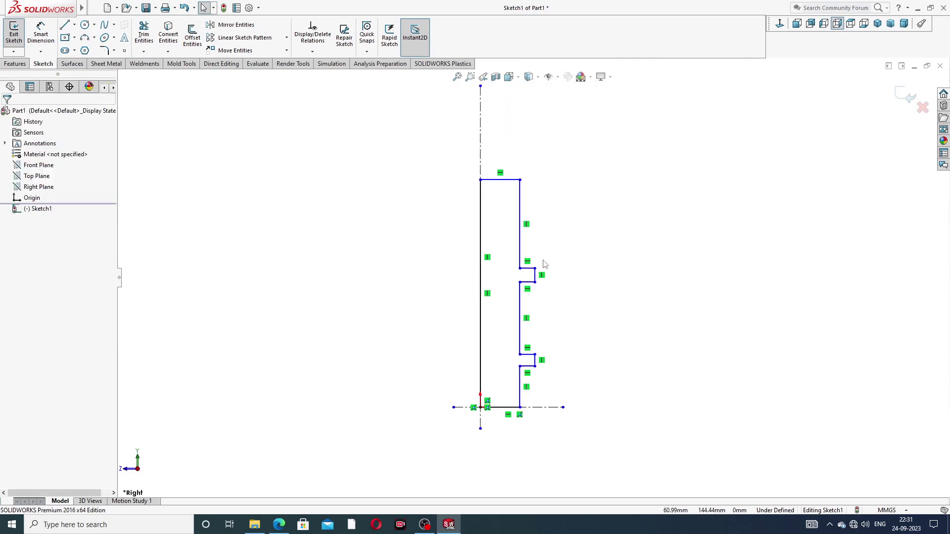
pyautogui.scroll(-1, 545, 264)
pyautogui.click(516, 242)
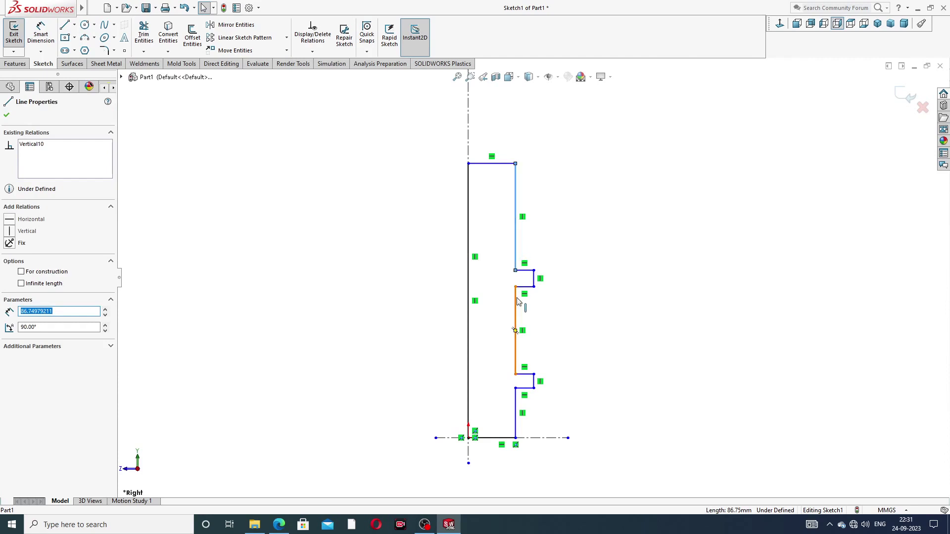
pyautogui.keyDown('ctrl'); pyautogui.click(518, 314); pyautogui.keyUp('ctrl')
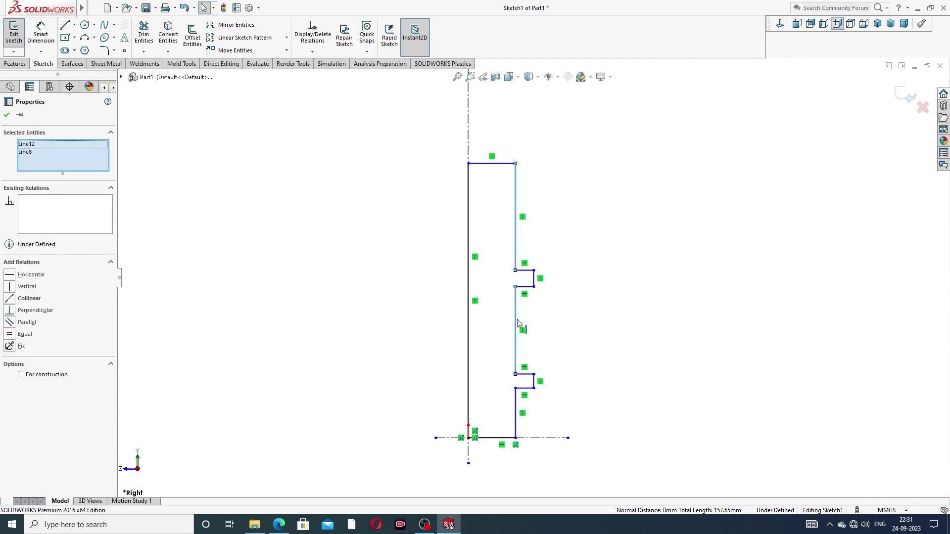
pyautogui.keyDown('ctrl'); pyautogui.click(516, 403); pyautogui.keyUp('ctrl')
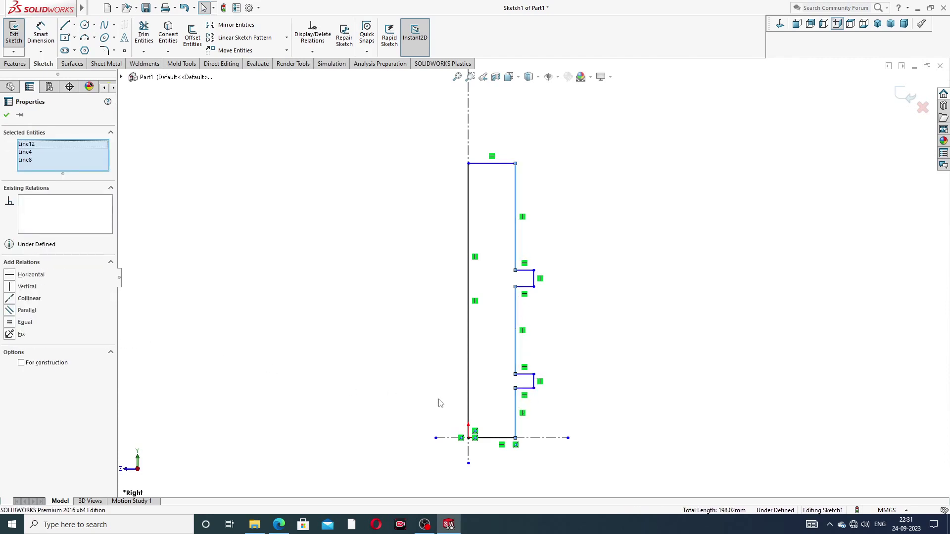
pyautogui.click(30, 299)
pyautogui.click(575, 264)
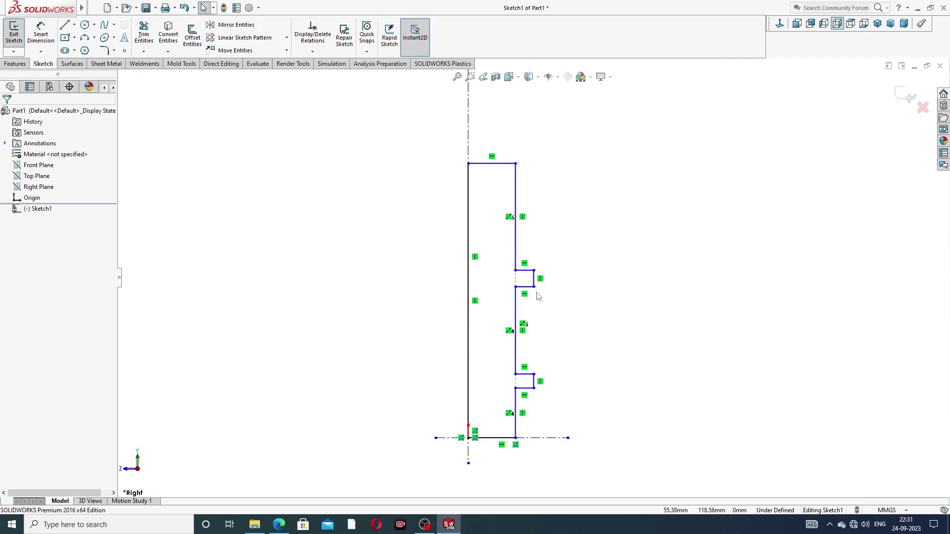
# Step: Make the outer vertical edges of the upper and lower collars collinear and equal in length
pyautogui.scroll(-2, 539, 295)
pyautogui.click(533, 268)
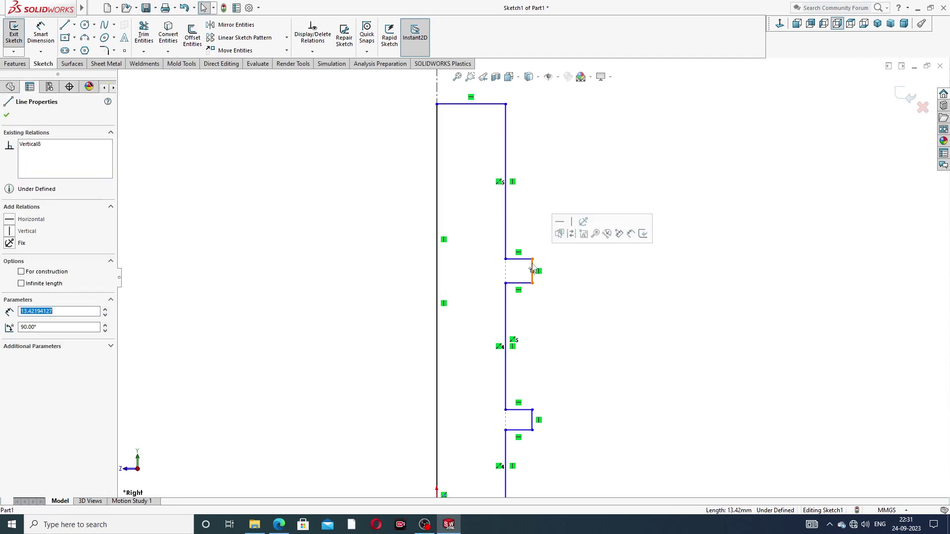
pyautogui.keyDown('ctrl'); pyautogui.click(533, 420); pyautogui.keyUp('ctrl')
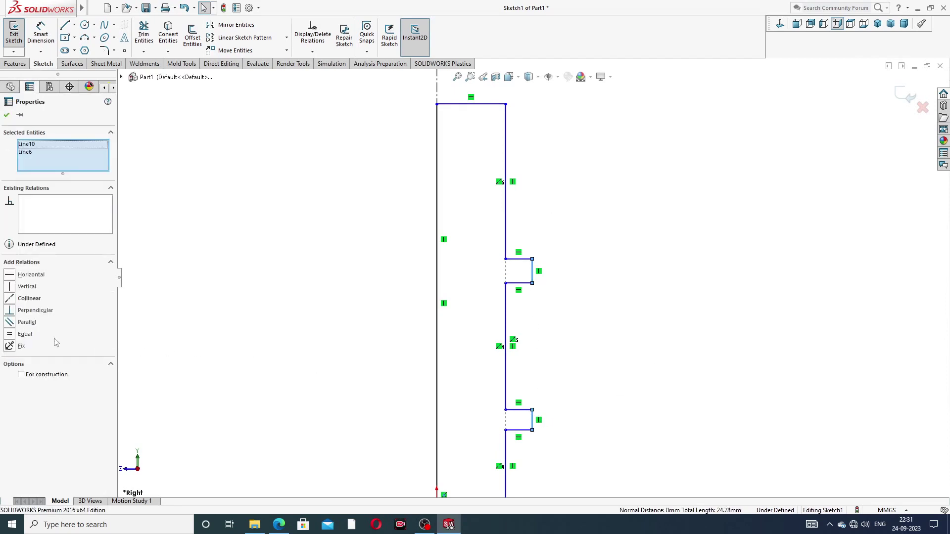
pyautogui.click(30, 299)
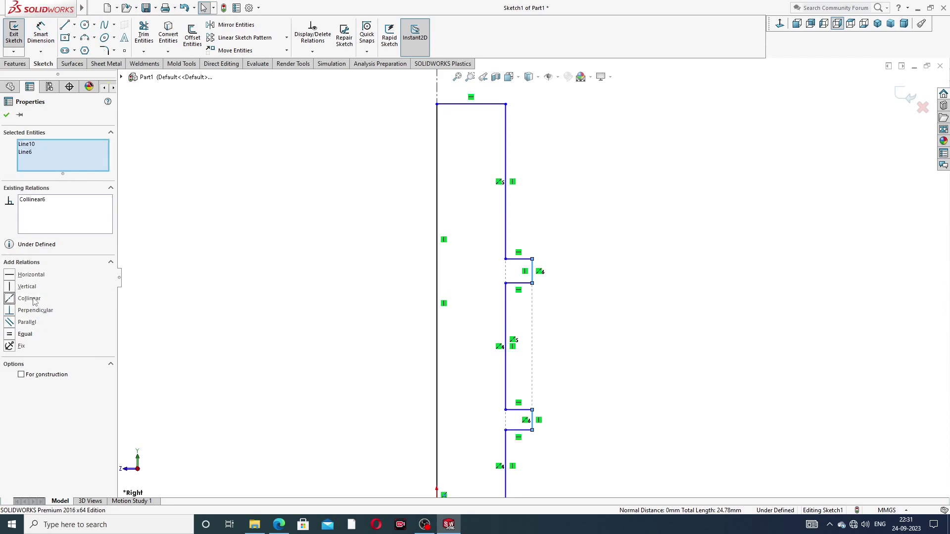
pyautogui.click(23, 334)
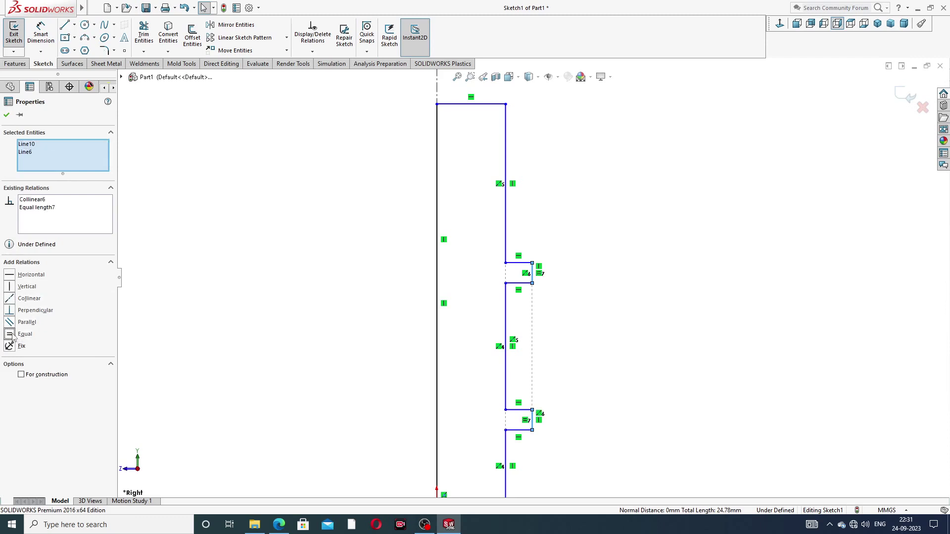
pyautogui.click(625, 215)
pyautogui.scroll(3, 538, 266)
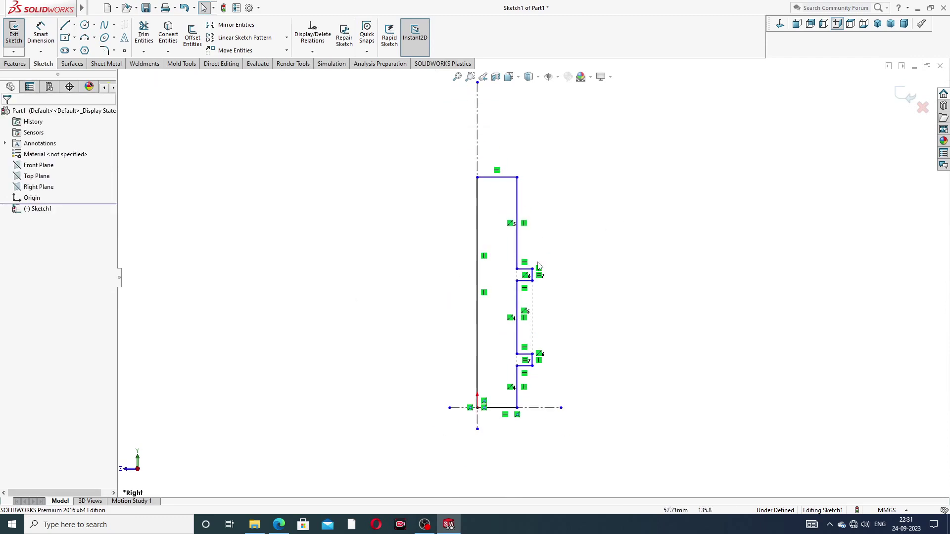
pyautogui.scroll(-2, 537, 309)
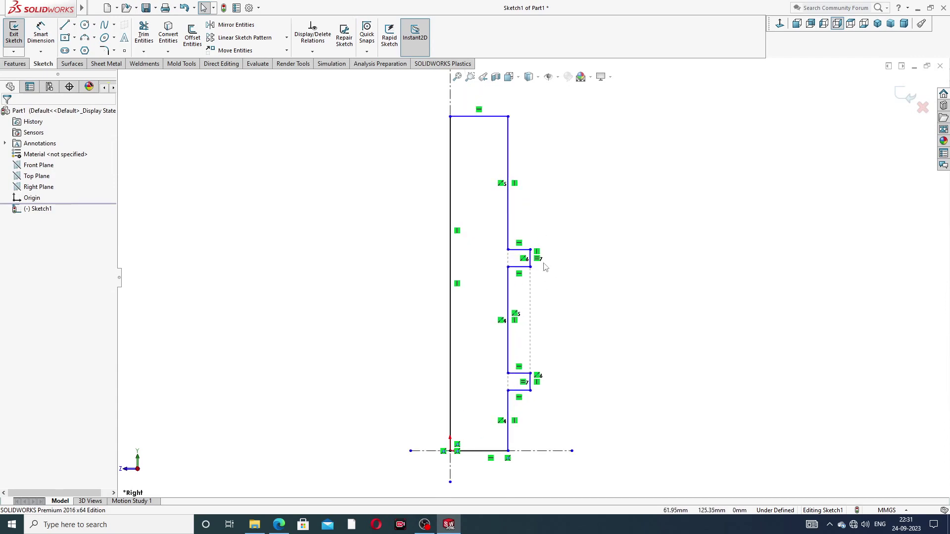
pyautogui.scroll(2, 536, 287)
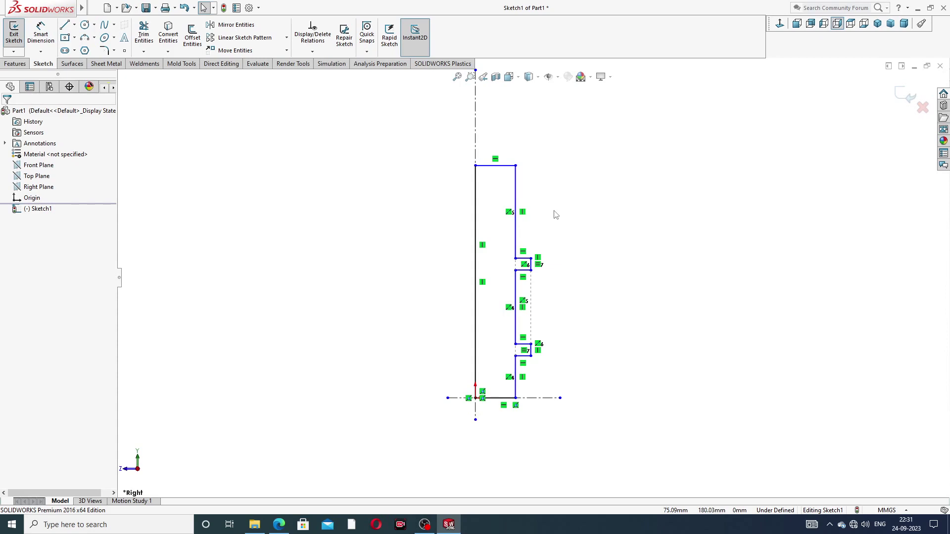
# Step: Dimension the profile's horizontal base line from the origin to the outer wall as 12 mm
pyautogui.click(38, 39)
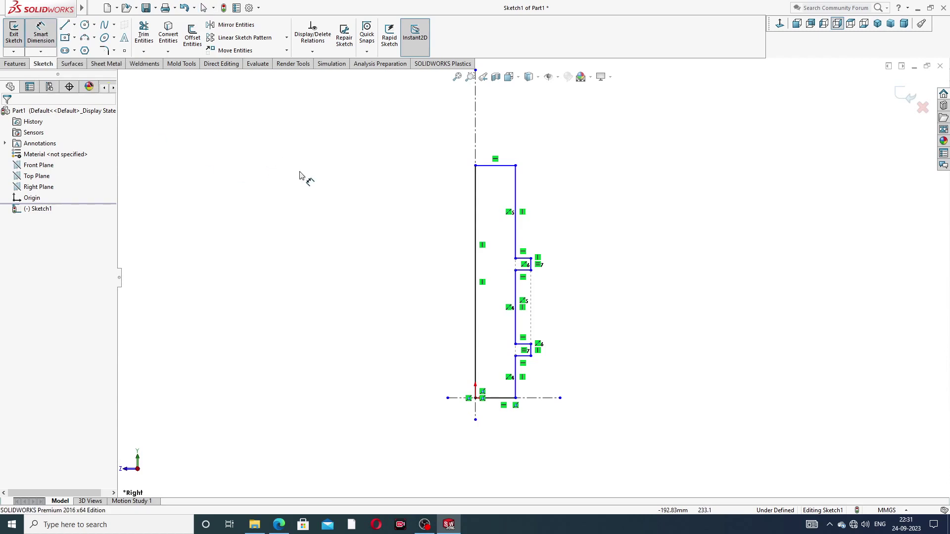
pyautogui.scroll(-2, 505, 387)
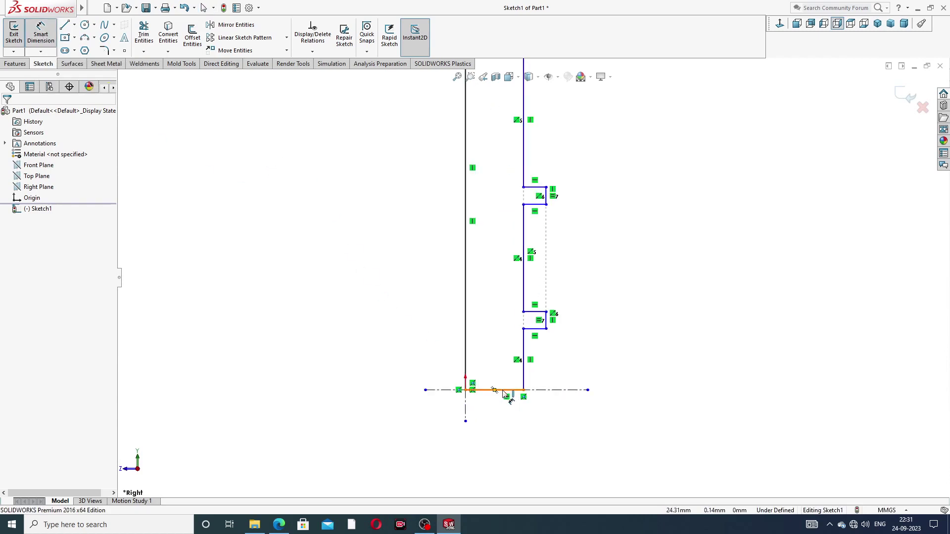
pyautogui.click(500, 390)
pyautogui.click(493, 429)
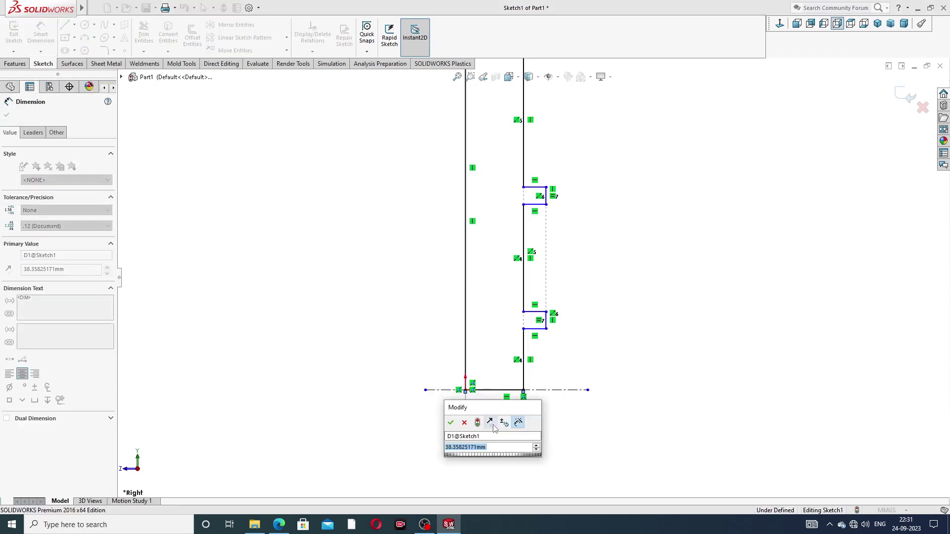
pyautogui.write('12')
pyautogui.press('Return')
pyautogui.click(611, 372)
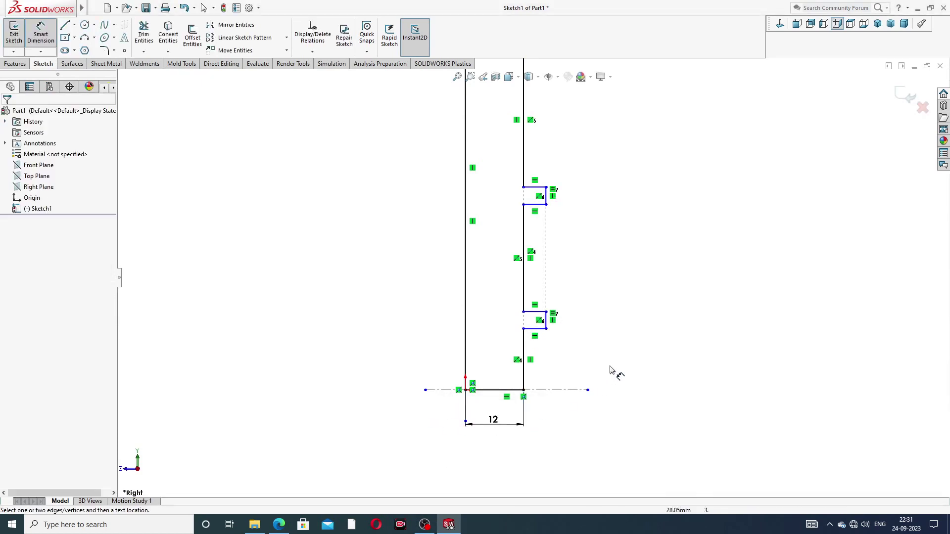
# Step: Dimension the distance from the vertical centerline to the lower collar's outer edge as 19 mm
pyautogui.scroll(-1, 571, 341)
pyautogui.scroll(-1, 571, 341)
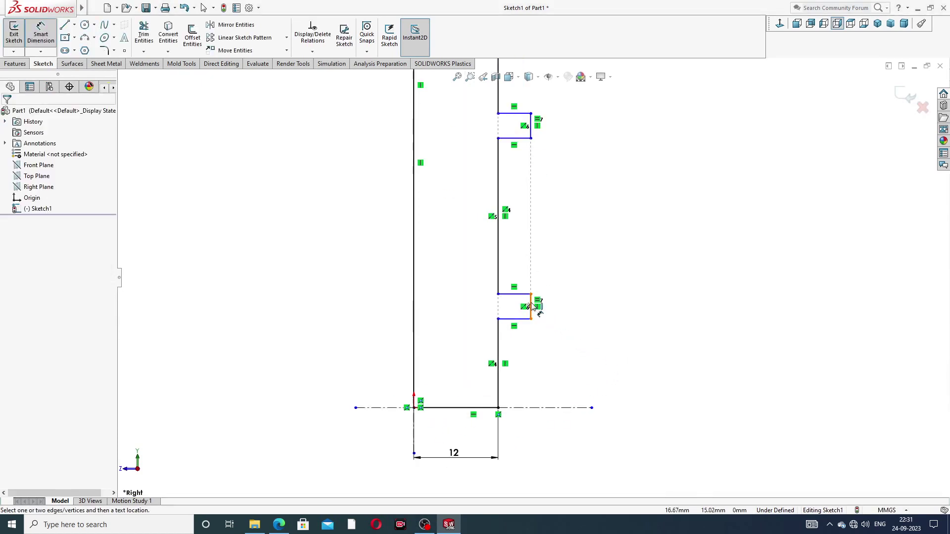
pyautogui.click(531, 305)
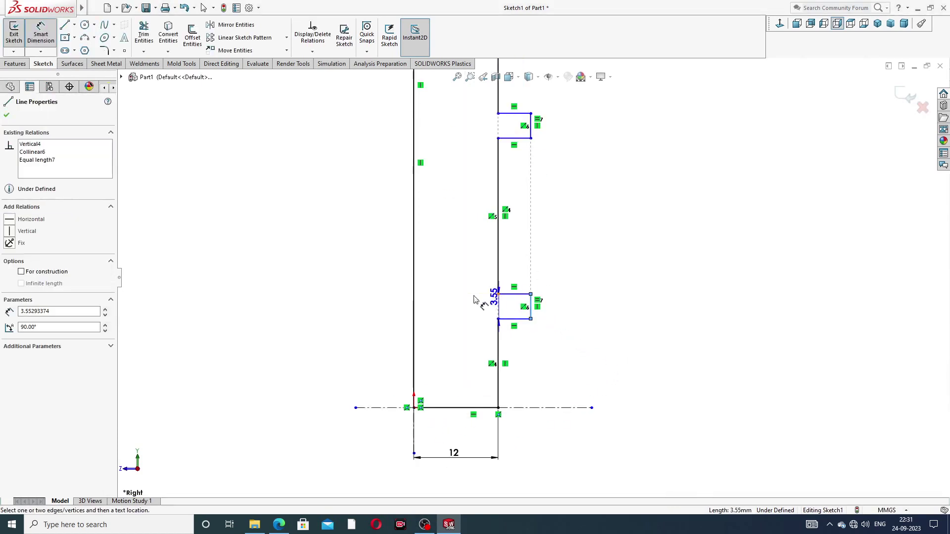
pyautogui.click(414, 300)
pyautogui.click(447, 270)
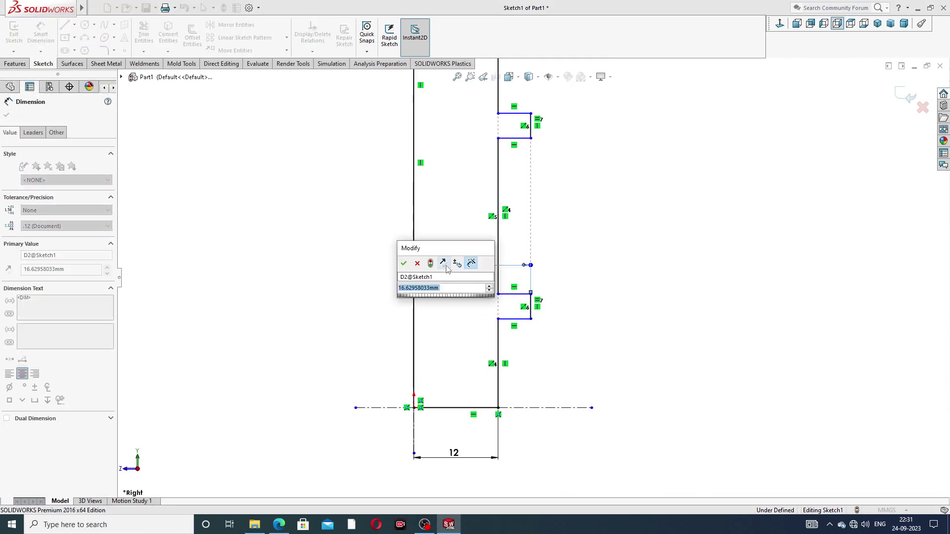
pyautogui.write('19')
pyautogui.press('Return')
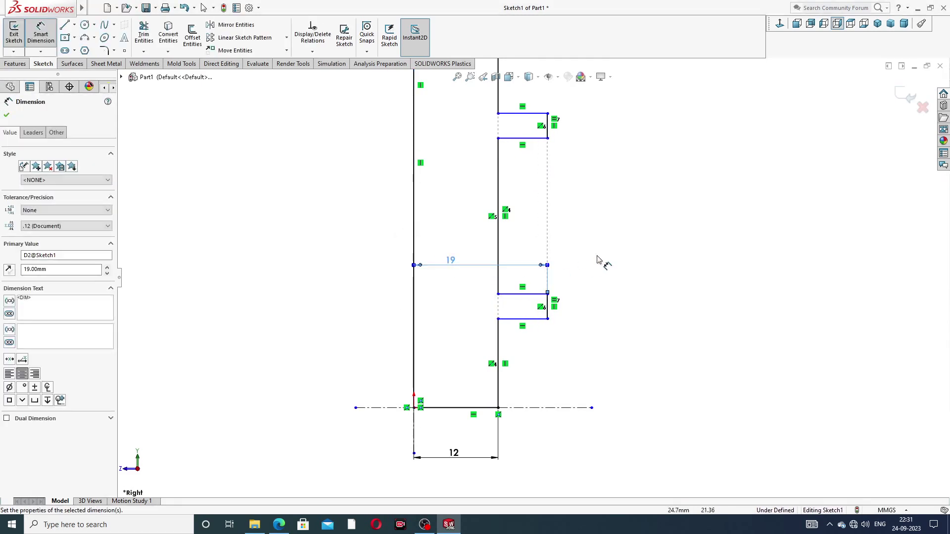
# Step: Dimension the thickness of the lower collar at its outer edge as 3 mm
pyautogui.click(548, 312)
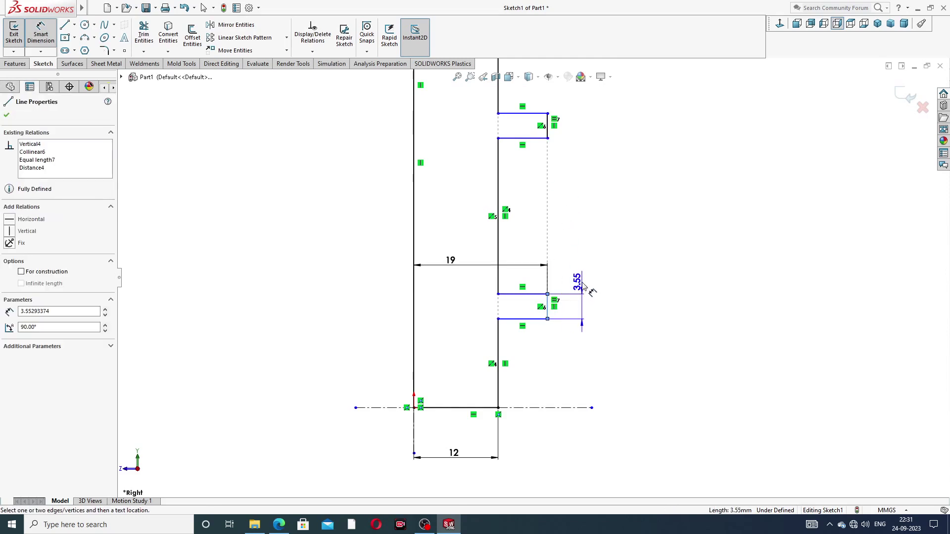
pyautogui.click(591, 290)
pyautogui.write('3')
pyautogui.press('Return')
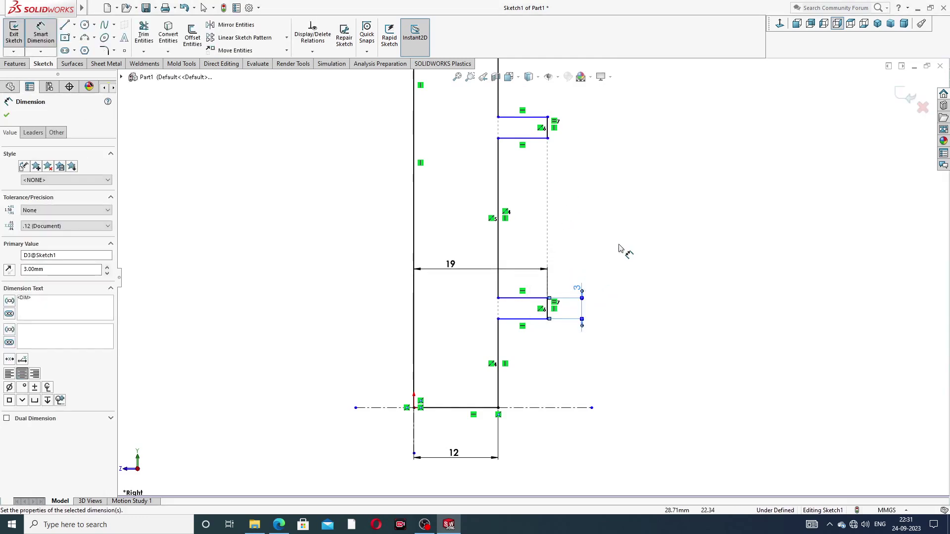
# Step: Dimension the wall segment between the lower and upper collars as 100 mm and leave the dimension tool
pyautogui.scroll(2, 608, 161)
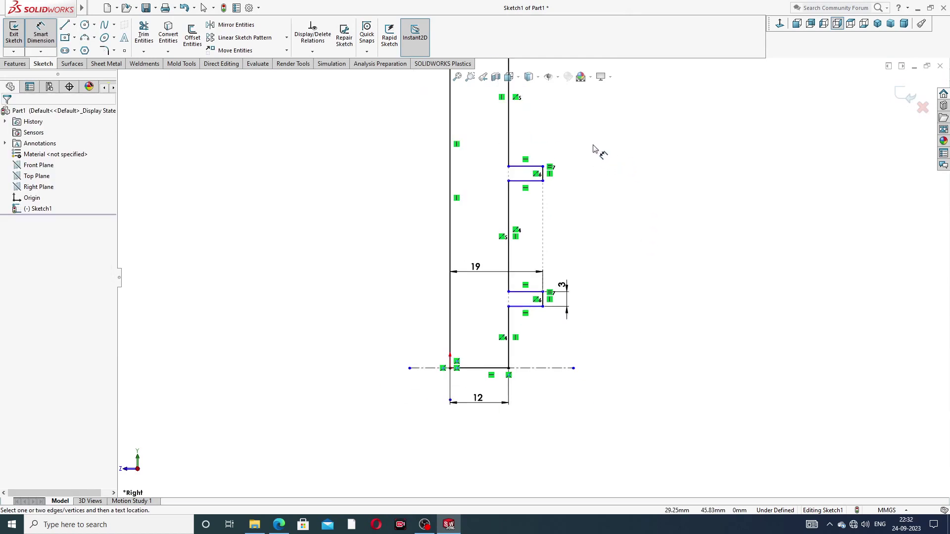
pyautogui.scroll(1, 540, 160)
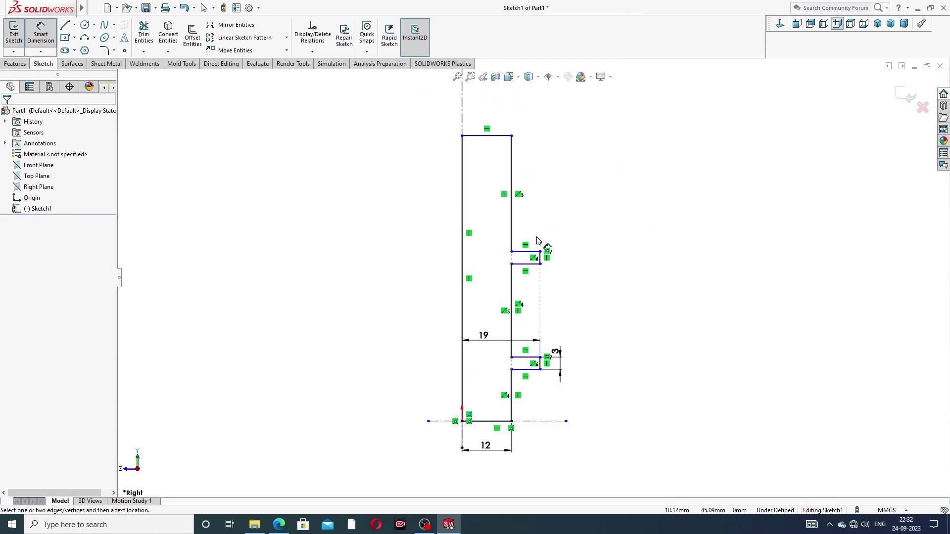
pyautogui.click(513, 290)
pyautogui.click(561, 311)
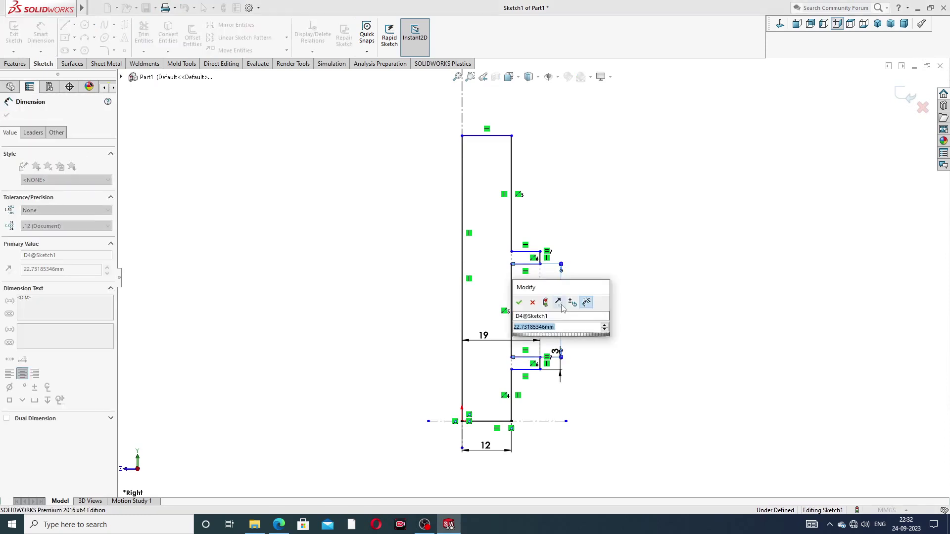
pyautogui.write('100')
pyautogui.press('Return')
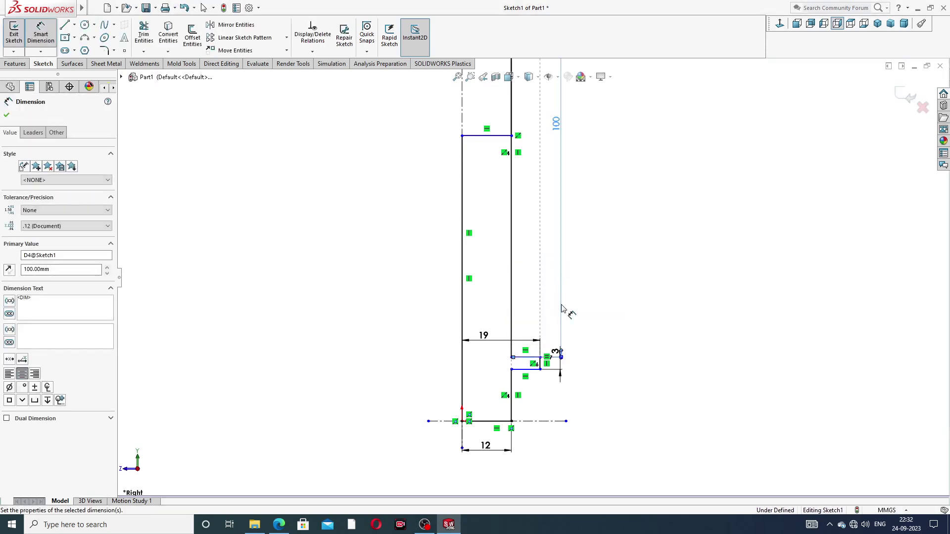
pyautogui.click(621, 263)
pyautogui.scroll(6, 595, 279)
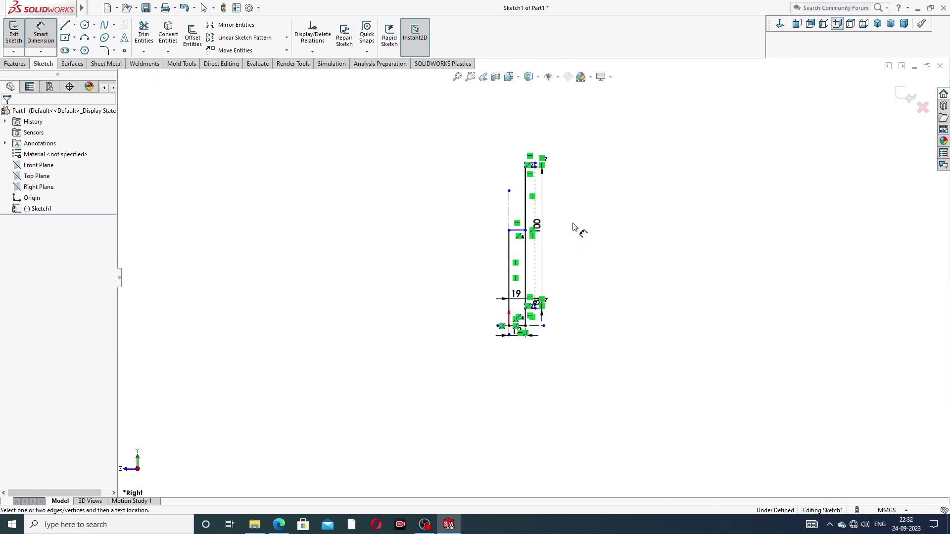
pyautogui.scroll(-3, 567, 207)
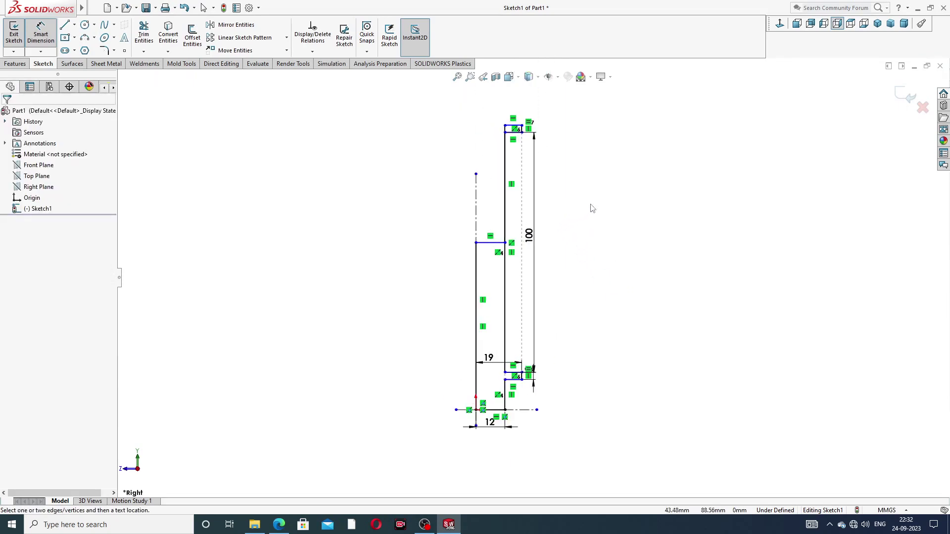
pyautogui.rightClick(592, 208)
pyautogui.click(622, 154)
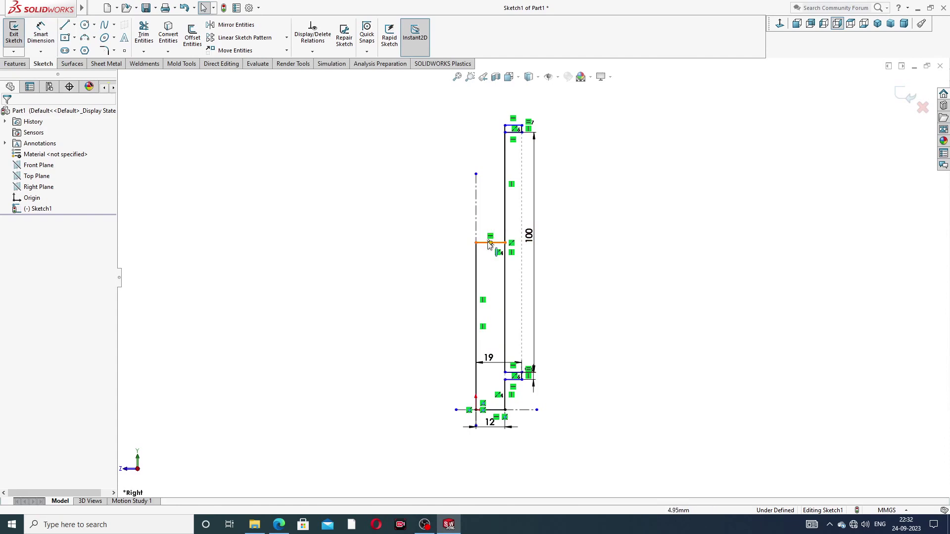
# Step: Move the profile's top edge upward until it lies above the upper collar, then deselect it
pyautogui.moveTo(489, 243); pyautogui.dragTo(490, 98)
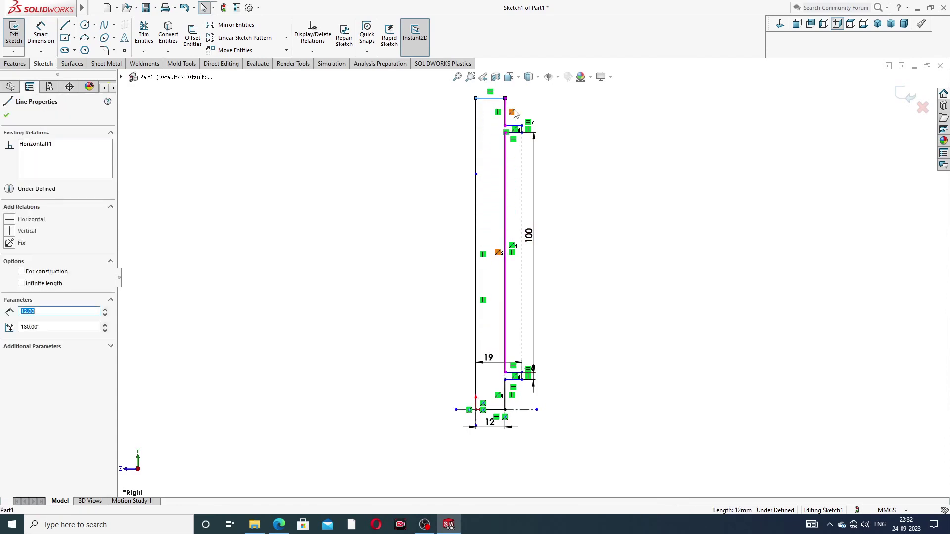
pyautogui.scroll(2, 569, 124)
pyautogui.scroll(-4, 535, 159)
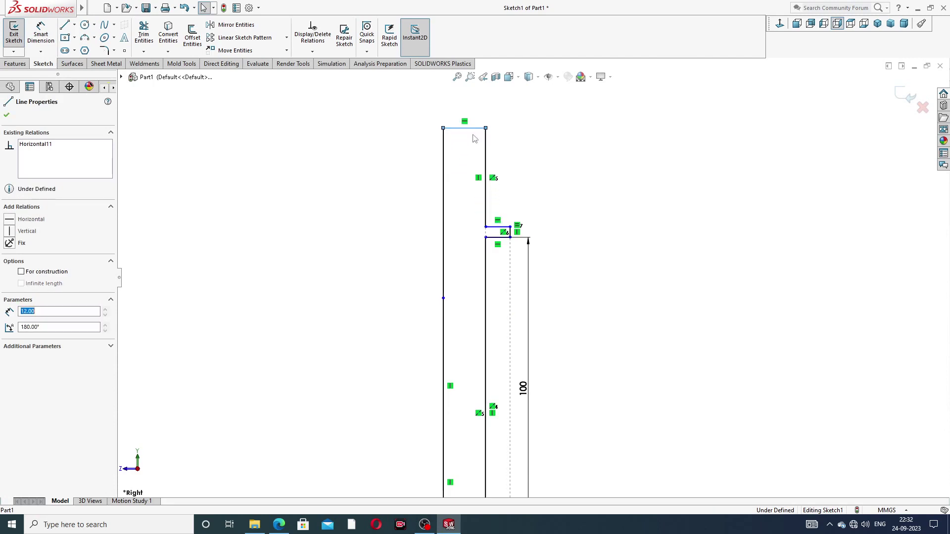
pyautogui.click(525, 160)
pyautogui.press('Escape')
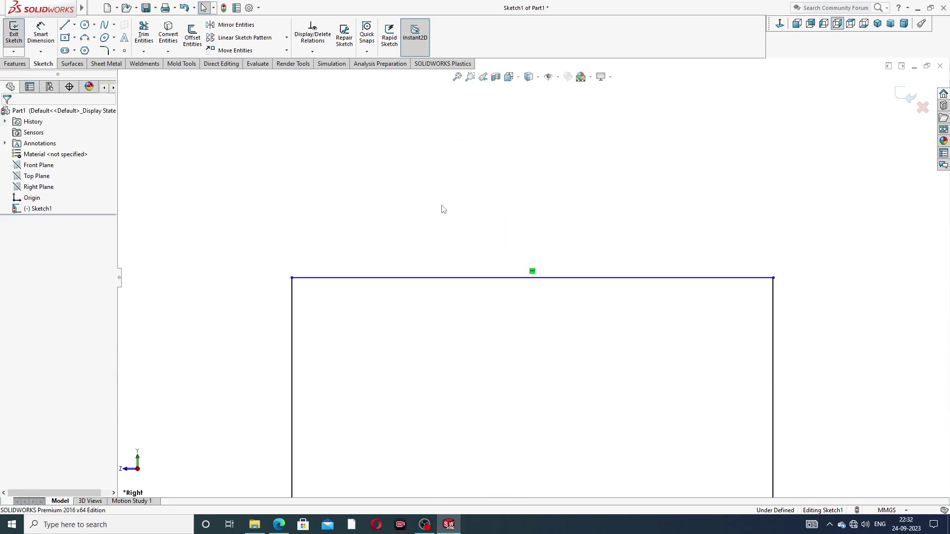
# Step: Dimension the wall segment between the horizontal centerline and the lower collar as 26 mm
pyautogui.scroll(10, 437, 251)
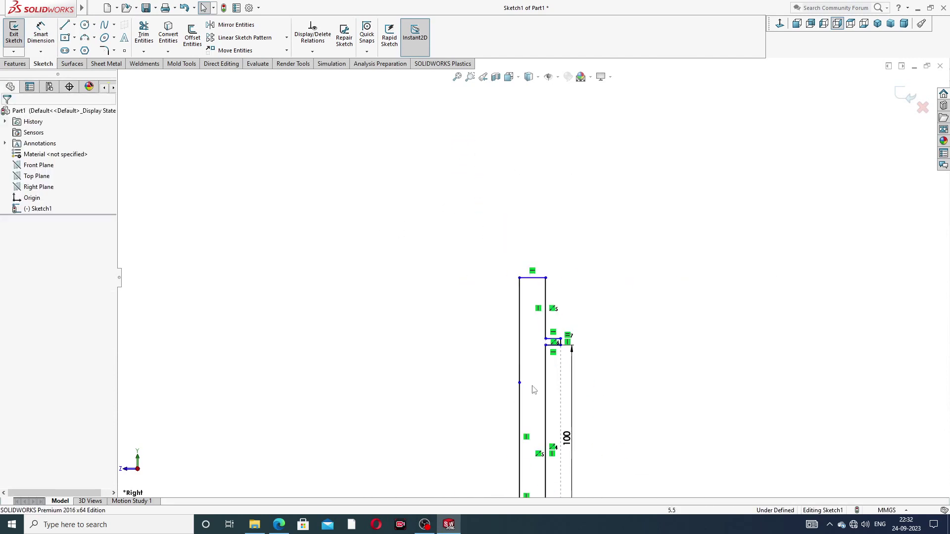
pyautogui.scroll(6, 544, 446)
pyautogui.scroll(-3, 546, 448)
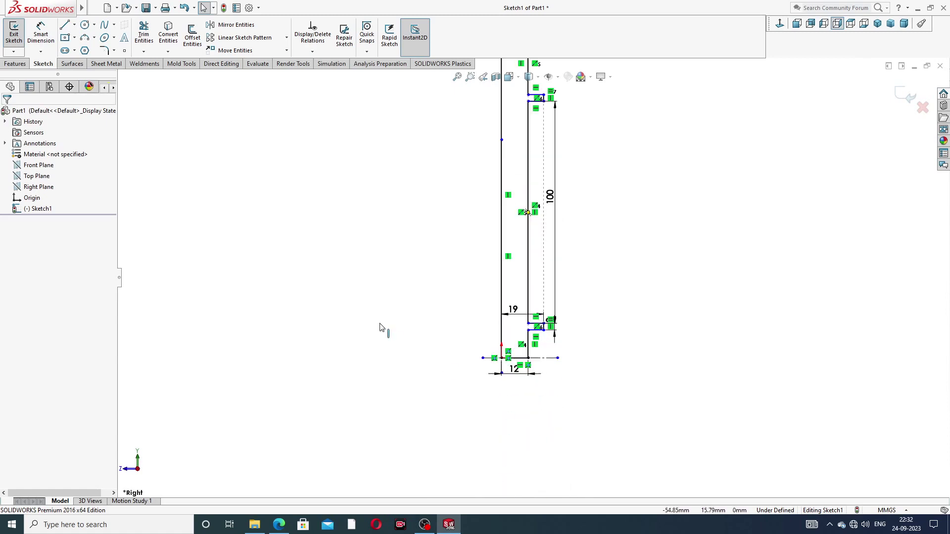
pyautogui.click(41, 35)
pyautogui.scroll(-5, 535, 317)
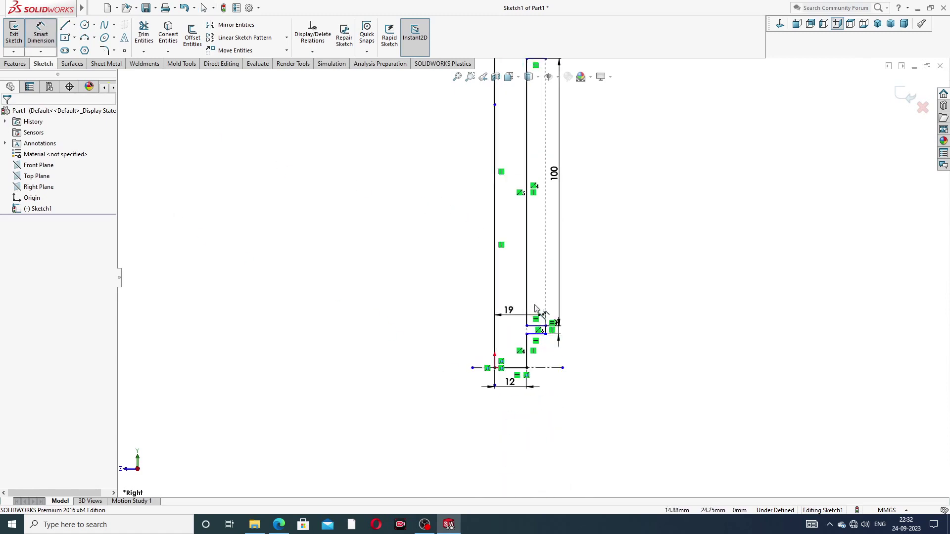
pyautogui.click(515, 393)
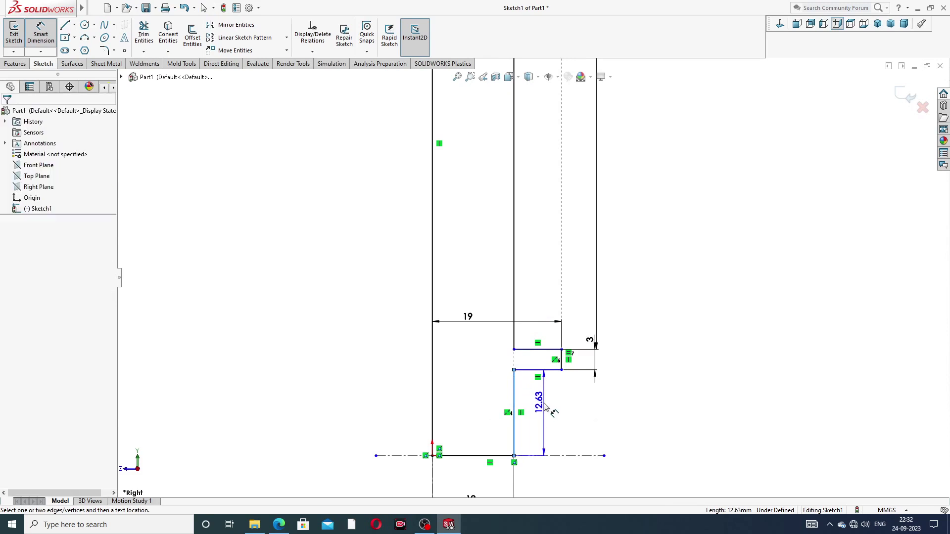
pyautogui.click(545, 403)
pyautogui.write('26')
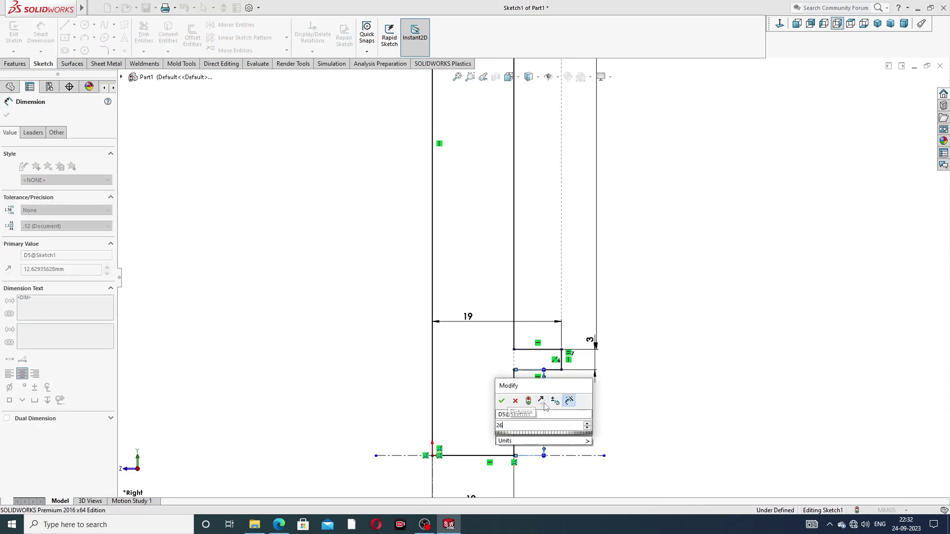
pyautogui.press('Return')
pyautogui.click(655, 333)
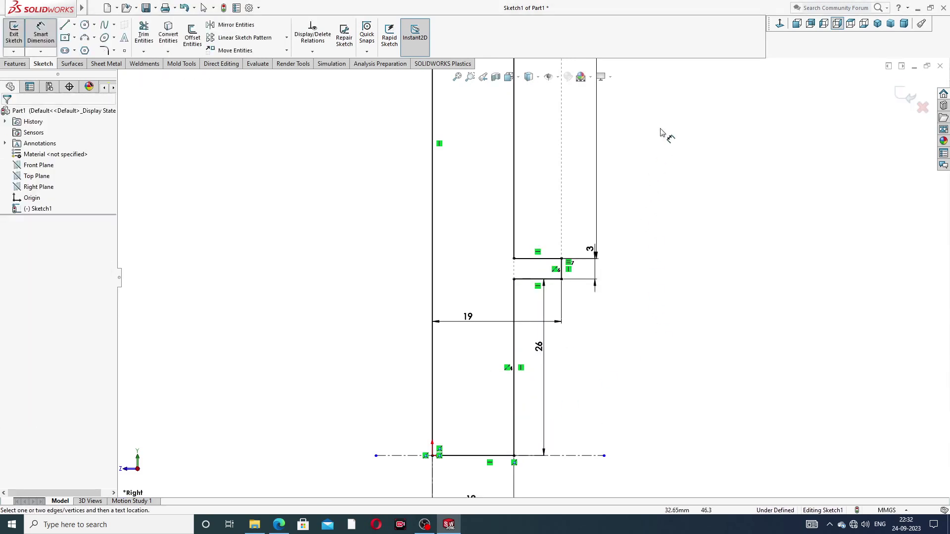
# Step: Dimension the wall segment above the upper collar as 52 mm and leave the dimension tool
pyautogui.scroll(9, 656, 140)
pyautogui.scroll(-6, 576, 142)
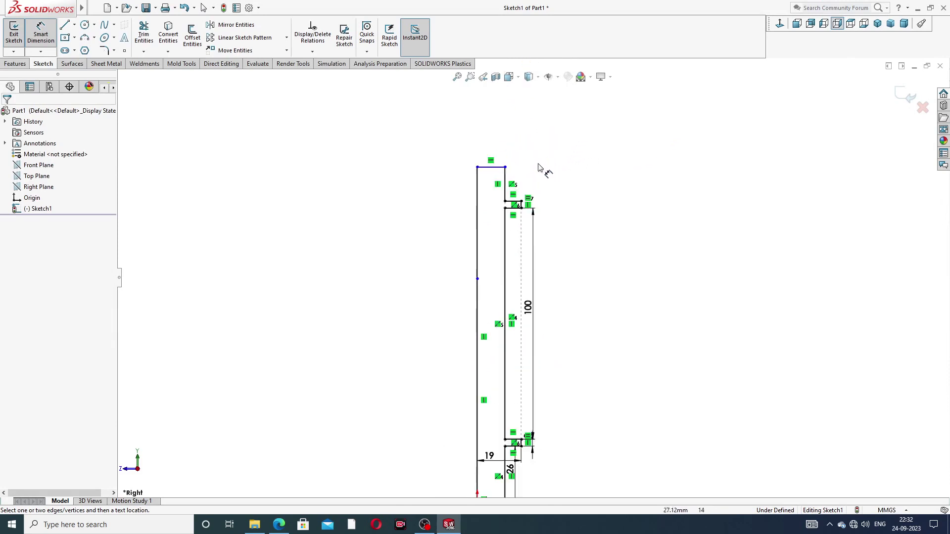
pyautogui.click(487, 218)
pyautogui.click(516, 220)
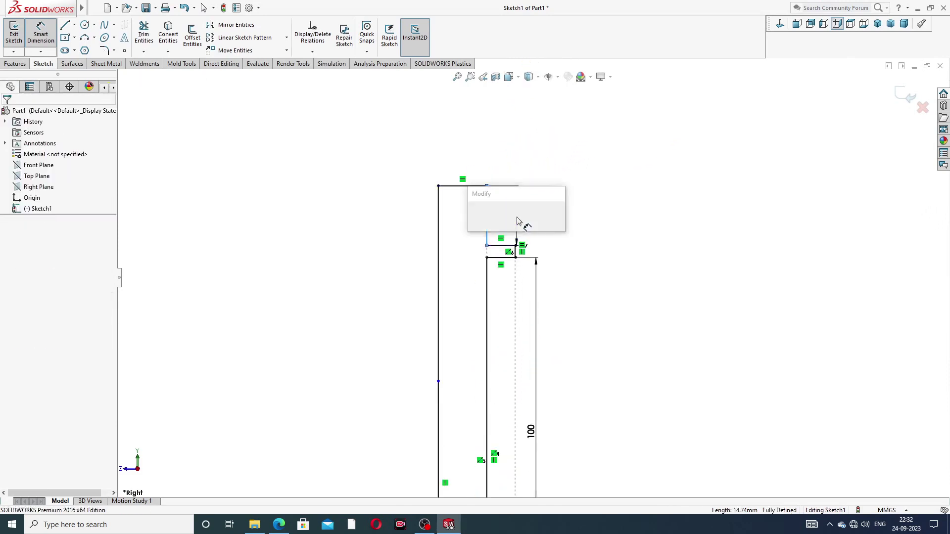
pyautogui.write('52')
pyautogui.press('Return')
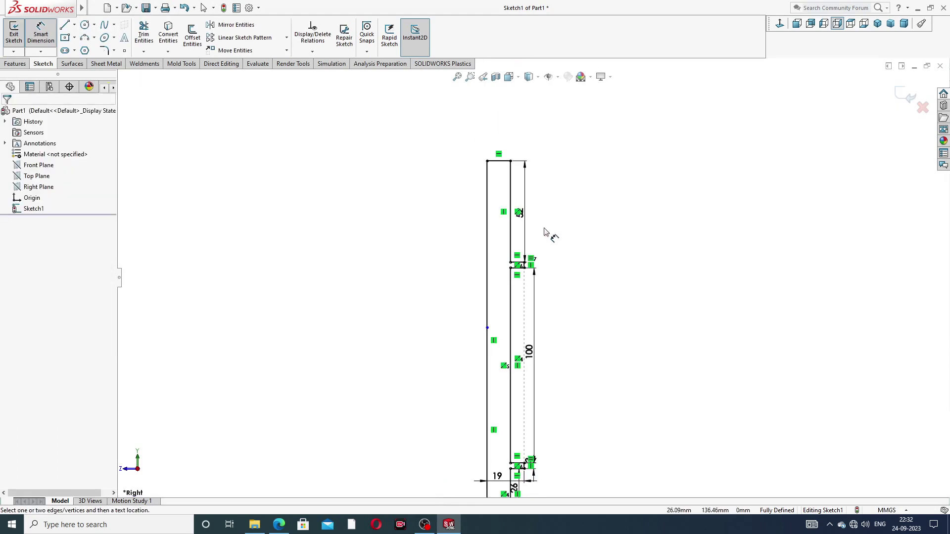
pyautogui.scroll(1, 544, 287)
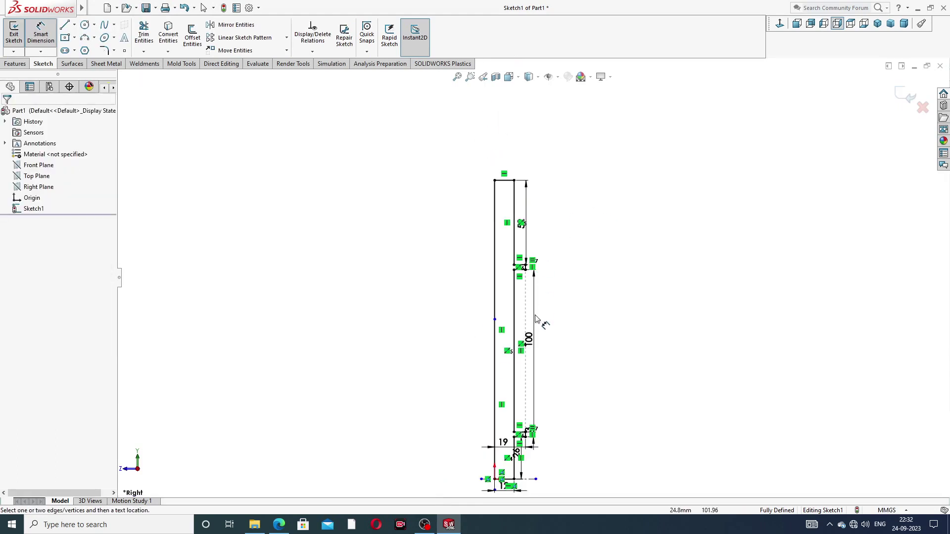
pyautogui.rightClick(573, 229)
pyautogui.click(594, 146)
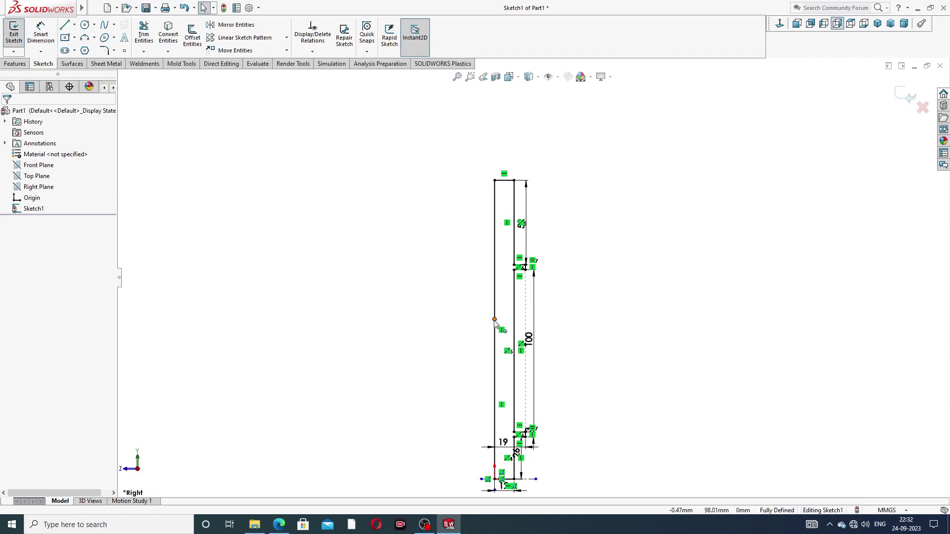
# Step: Extend the vertical centerline's upper end until it projects above the profile's top edge
pyautogui.moveTo(494, 320); pyautogui.dragTo(495, 147)
pyautogui.click(574, 197)
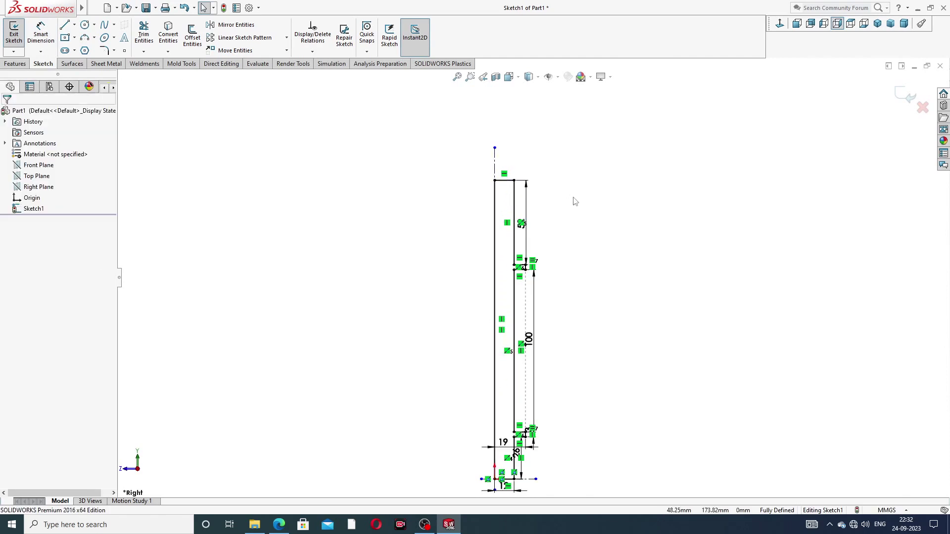
pyautogui.scroll(2, 554, 307)
pyautogui.scroll(-1, 556, 289)
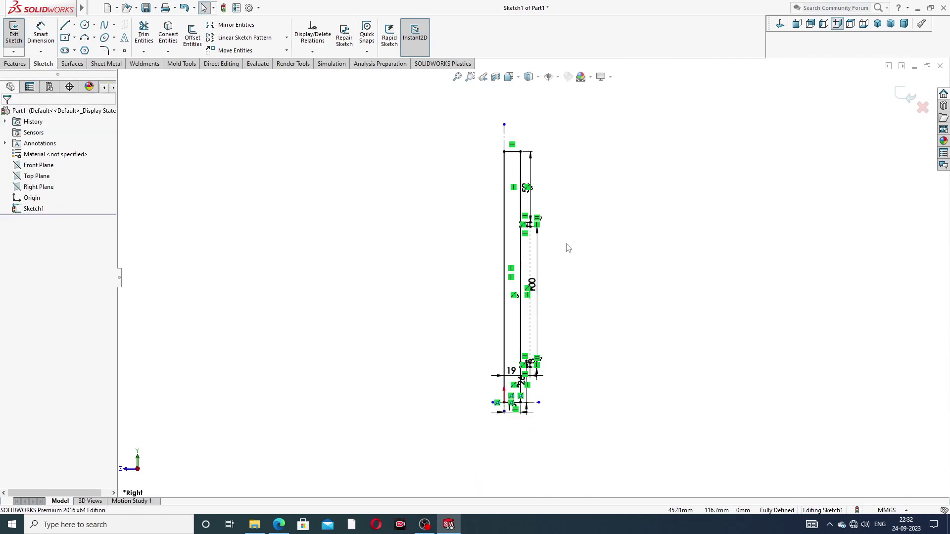
# Step: Move the 52 mm and 100 mm wall dimensions farther out from the profile and roughly in line with each other
pyautogui.scroll(-2, 568, 248)
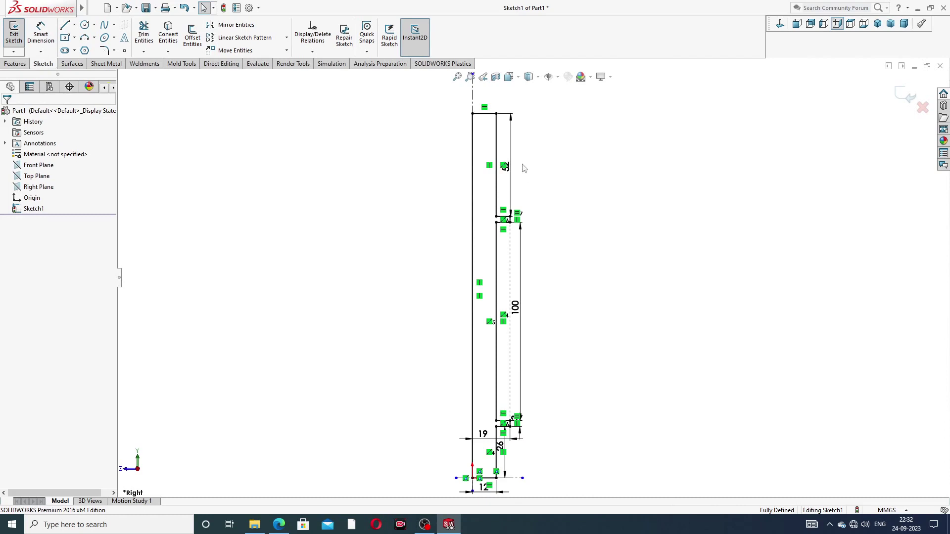
pyautogui.moveTo(515, 171); pyautogui.dragTo(563, 174)
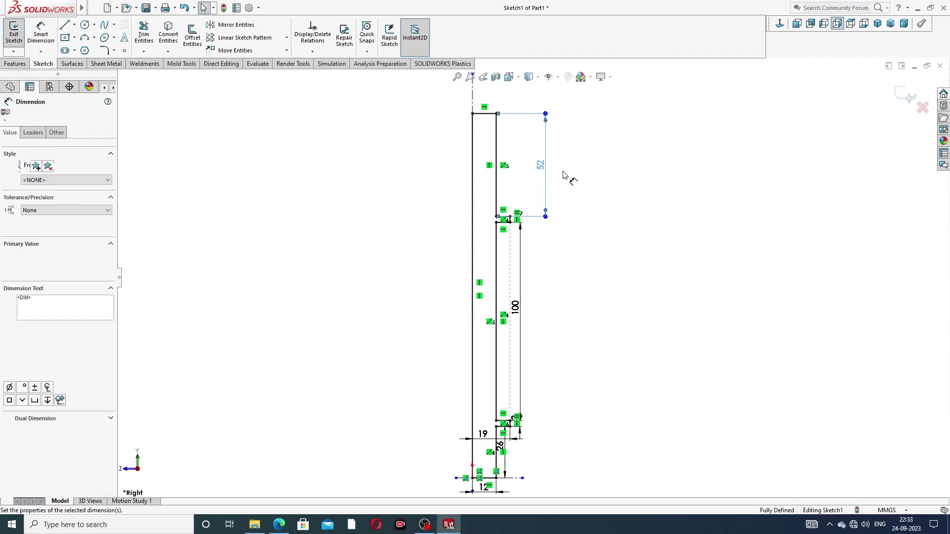
pyautogui.click(564, 176)
pyautogui.moveTo(517, 311); pyautogui.dragTo(544, 316)
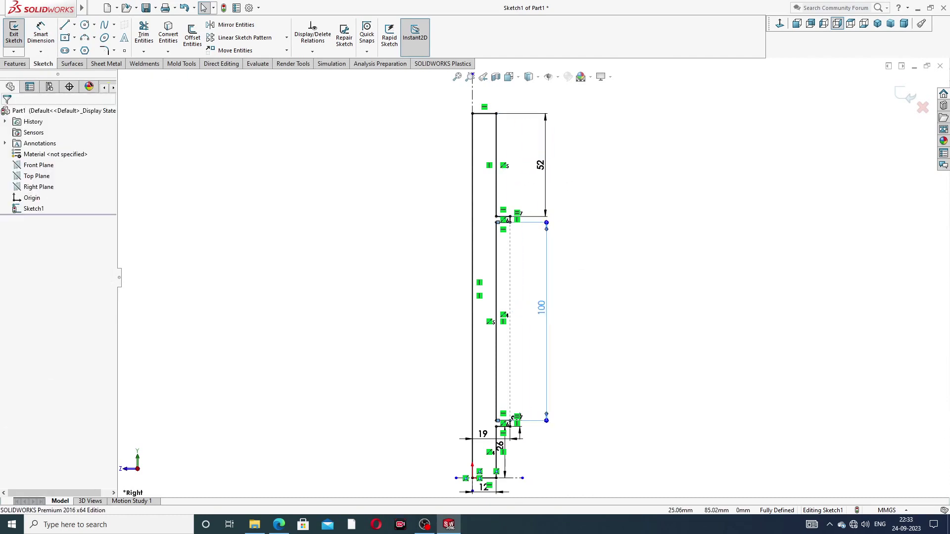
# Step: Move the 26 mm dimension outward, the 19 mm dimension up to the lower collar, and adjust the 12 mm dimension below the base
pyautogui.scroll(2, 520, 446)
pyautogui.scroll(-4, 524, 401)
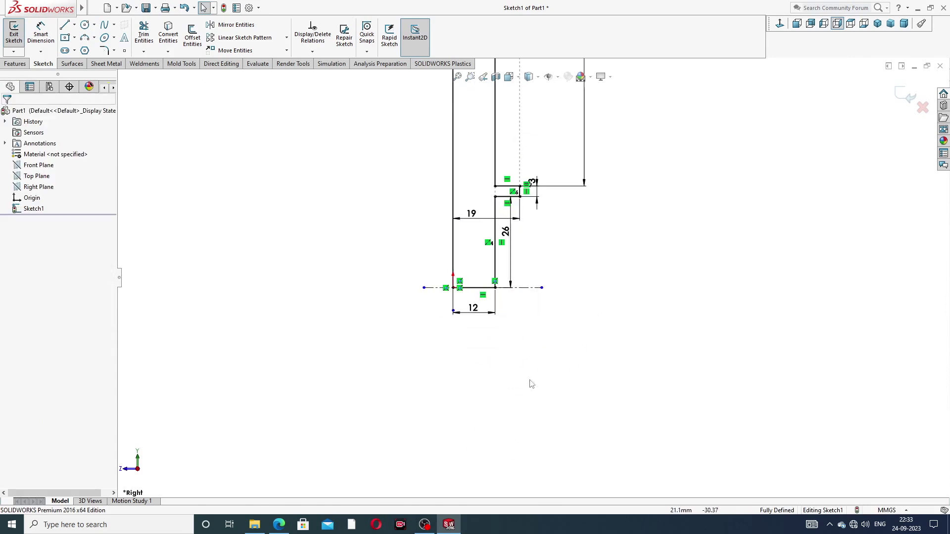
pyautogui.moveTo(507, 239); pyautogui.dragTo(578, 239)
pyautogui.click(615, 251)
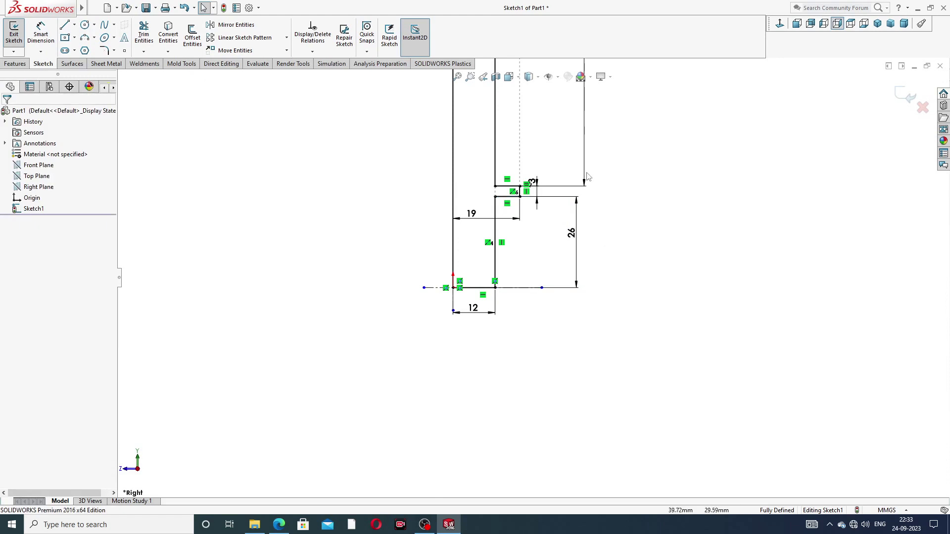
pyautogui.moveTo(478, 220); pyautogui.dragTo(472, 191)
pyautogui.click(668, 193)
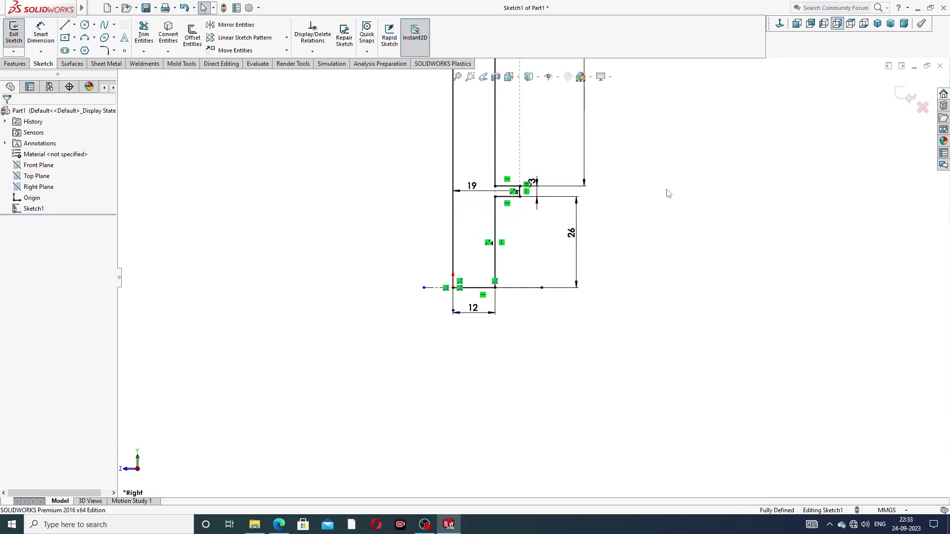
pyautogui.moveTo(478, 309)
pyautogui.mouseDown()
pyautogui.moveTo(485, 323)
pyautogui.moveTo(484, 315)
pyautogui.mouseUp()
pyautogui.click(556, 332)
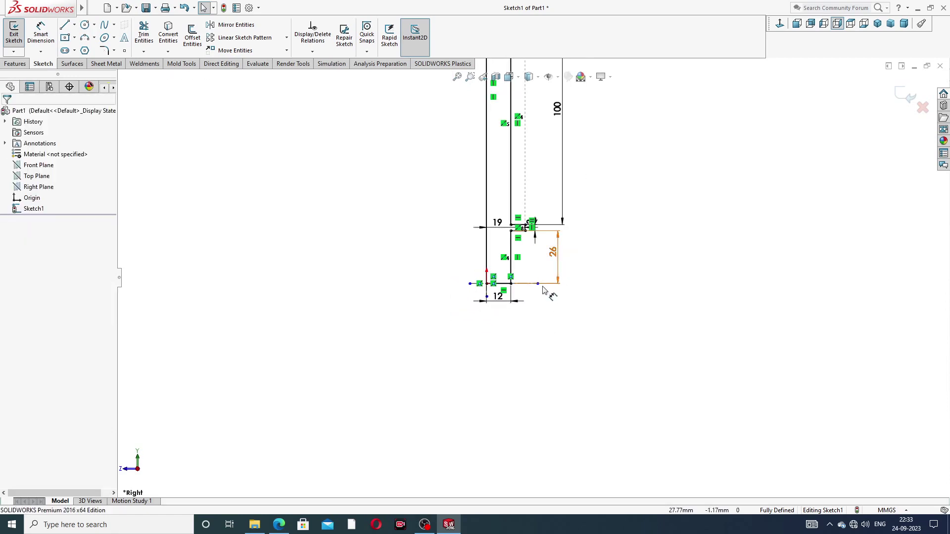
# Step: Extend the horizontal centerline outward past the 26 mm dimension and the vertical centerline farther below the profile's base
pyautogui.moveTo(537, 284); pyautogui.dragTo(609, 283)
pyautogui.click(609, 178)
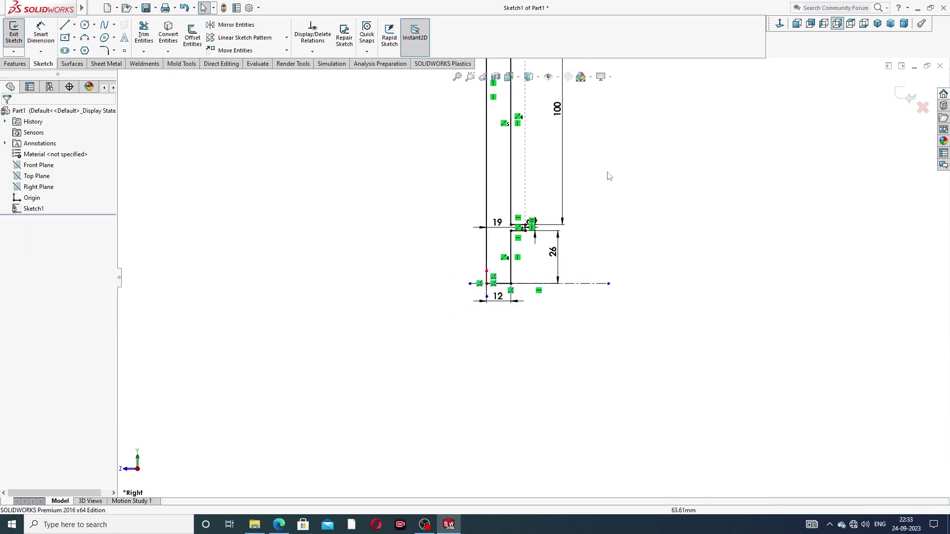
pyautogui.scroll(7, 581, 144)
pyautogui.scroll(-2, 540, 208)
pyautogui.scroll(-4, 558, 207)
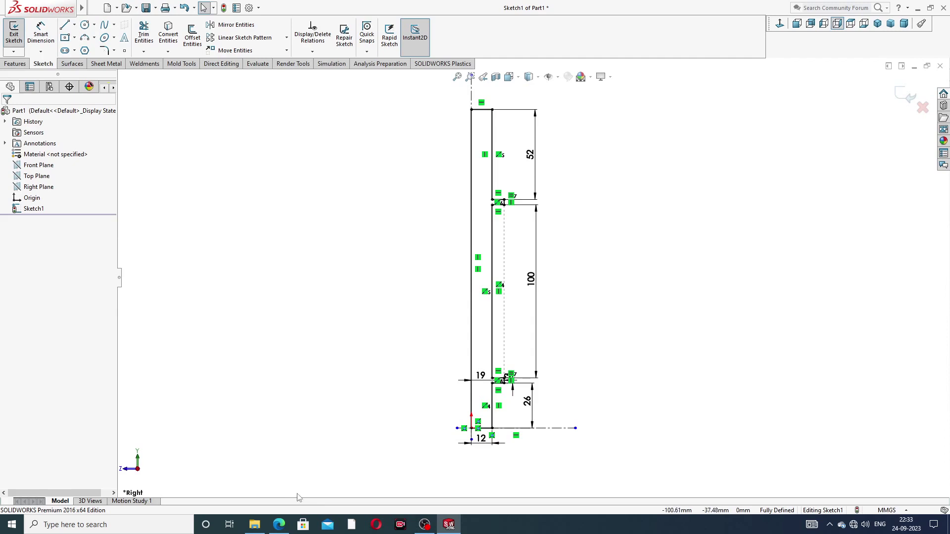
pyautogui.scroll(-5, 488, 447)
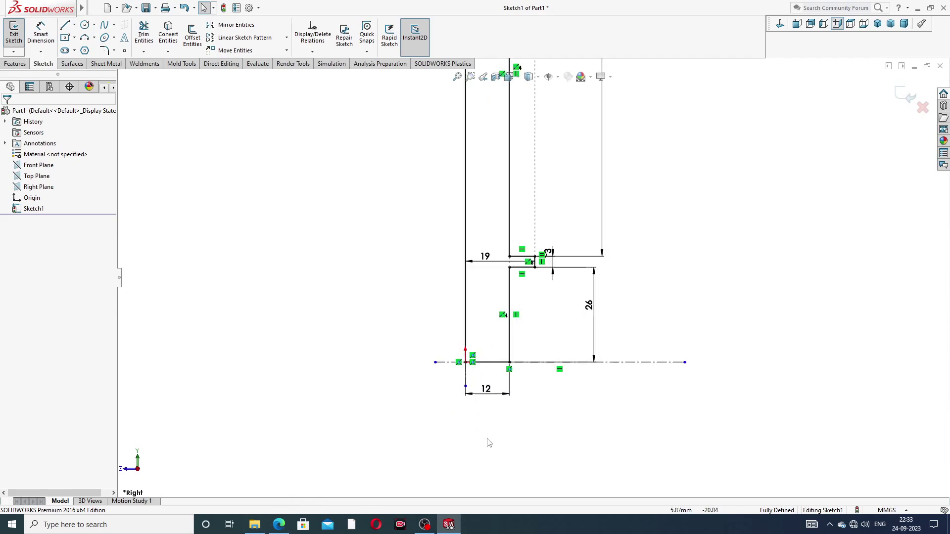
pyautogui.moveTo(458, 318); pyautogui.dragTo(512, 391)
pyautogui.scroll(8, 562, 344)
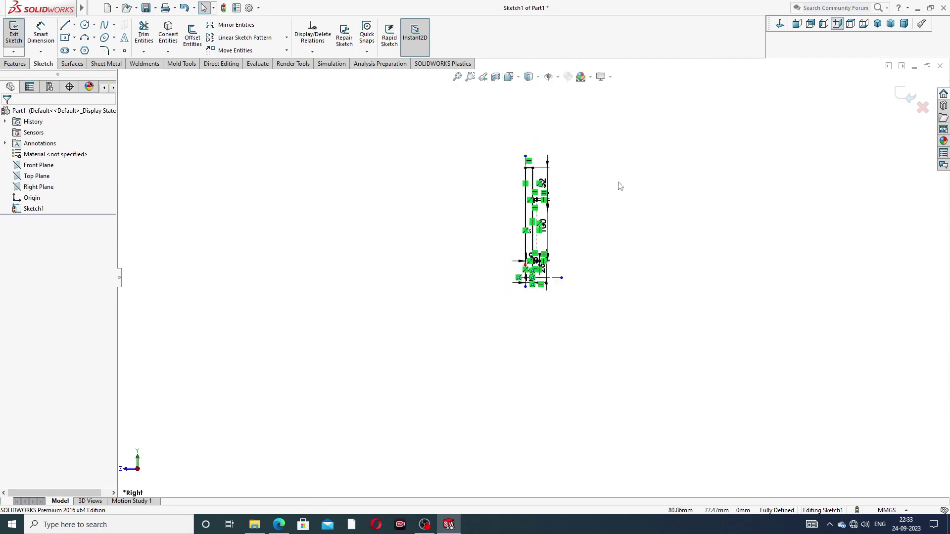
pyautogui.scroll(-3, 560, 218)
pyautogui.scroll(-4, 560, 218)
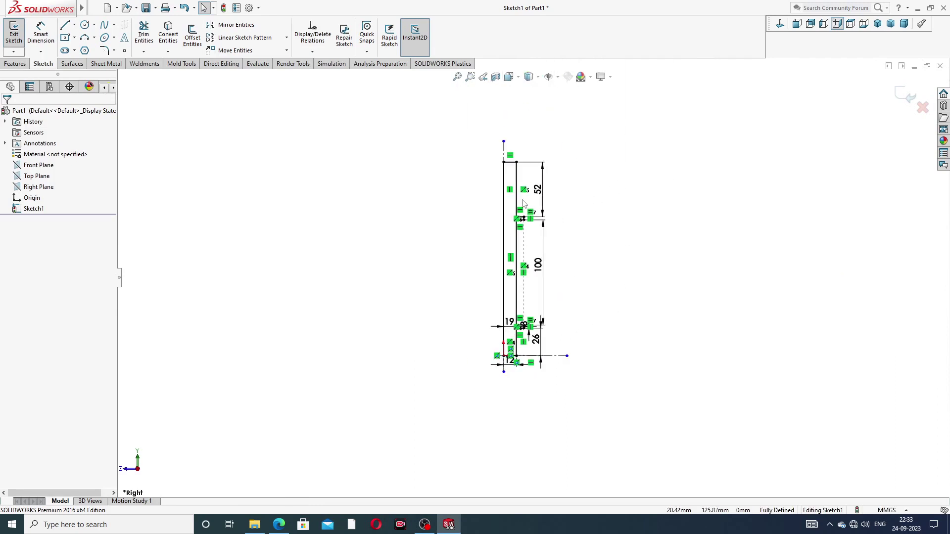
pyautogui.scroll(-1, 524, 207)
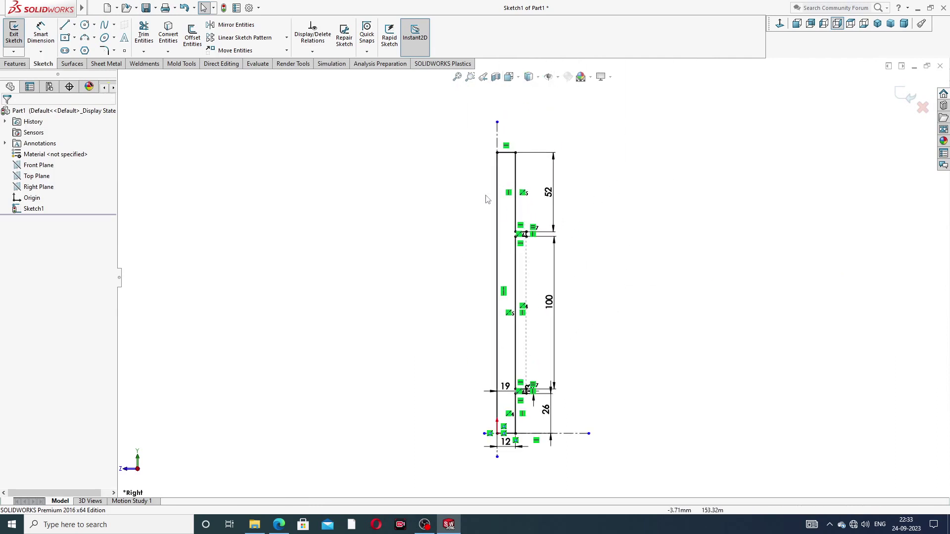
# Step: Try to dimension the overall length of the profile's edge on the vertical centerline, then leave the dimension tool
pyautogui.click(41, 34)
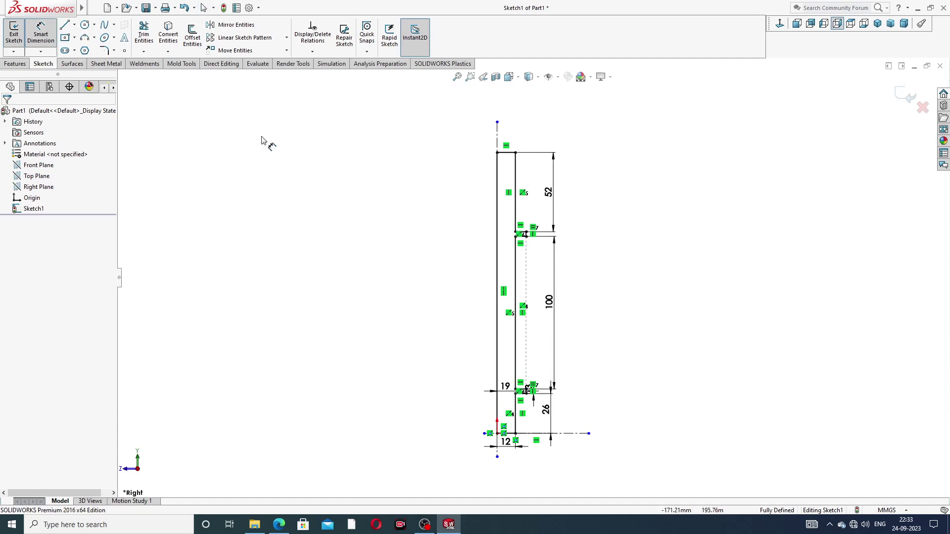
pyautogui.click(497, 243)
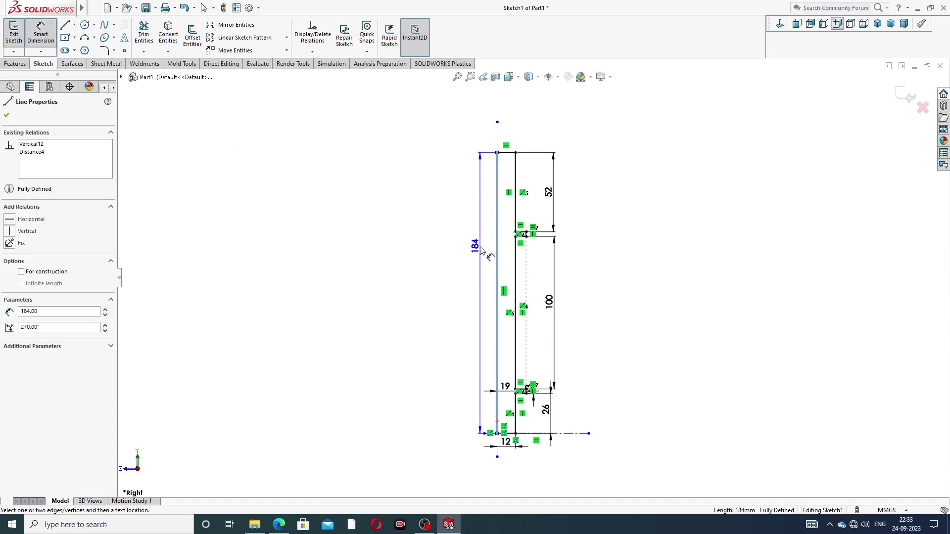
pyautogui.click(481, 250)
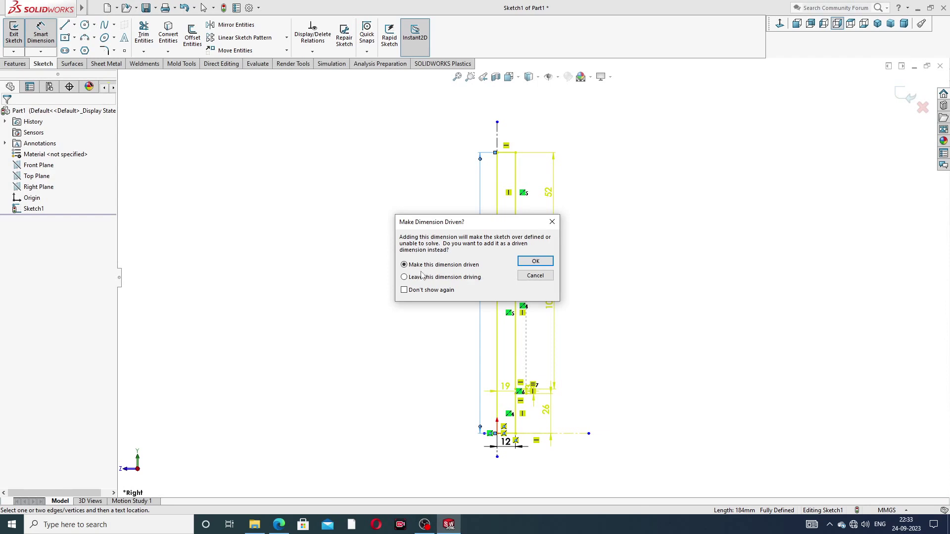
pyautogui.click(552, 222)
pyautogui.rightClick(609, 193)
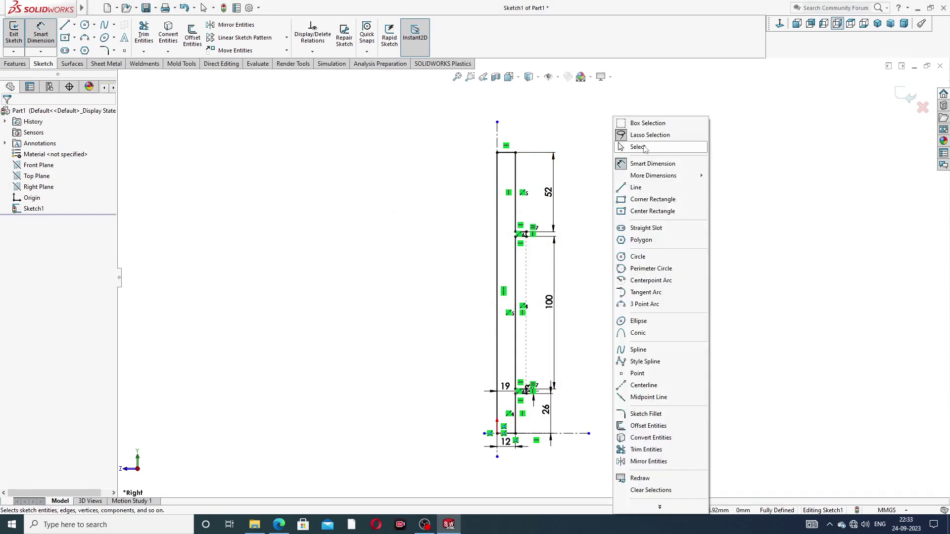
pyautogui.click(628, 122)
# Step: Switch to the PART-07 stud design PDF in Edge to check its dimensions, then return to the SolidWorks sketch
pyautogui.hotkey('alt', 'Tab')
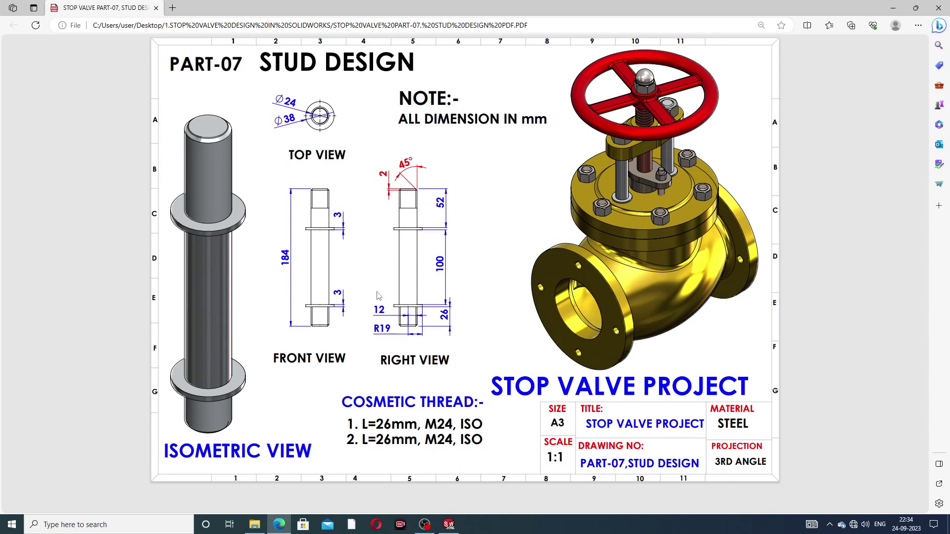
pyautogui.click(279, 525)
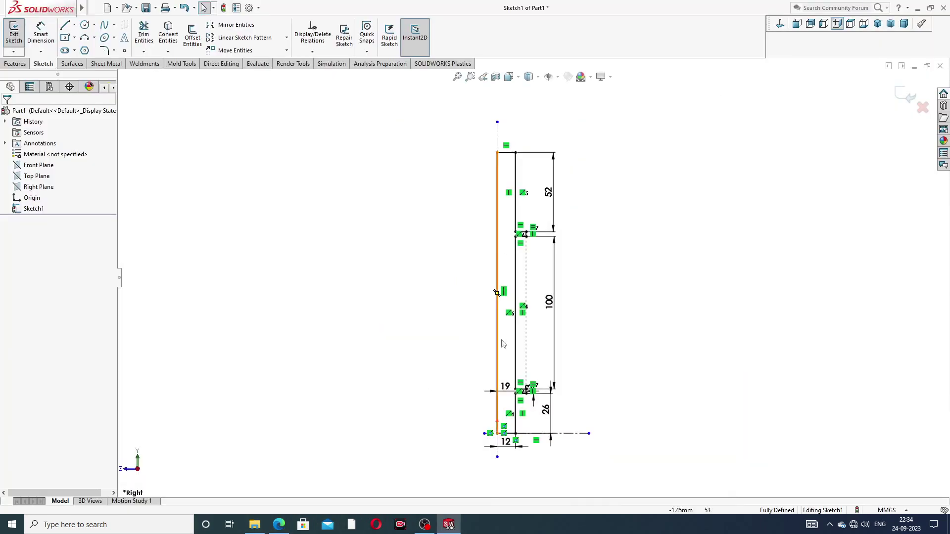
# Step: Move the lower collar's 3 mm thickness dimension outward, clear of the collar's relation symbols, and deselect it
pyautogui.scroll(-1, 526, 303)
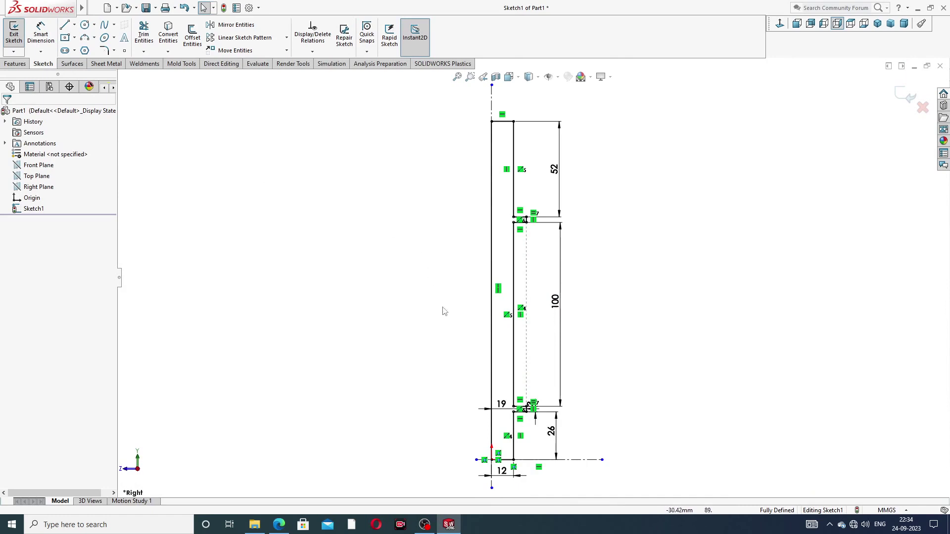
pyautogui.scroll(-3, 510, 408)
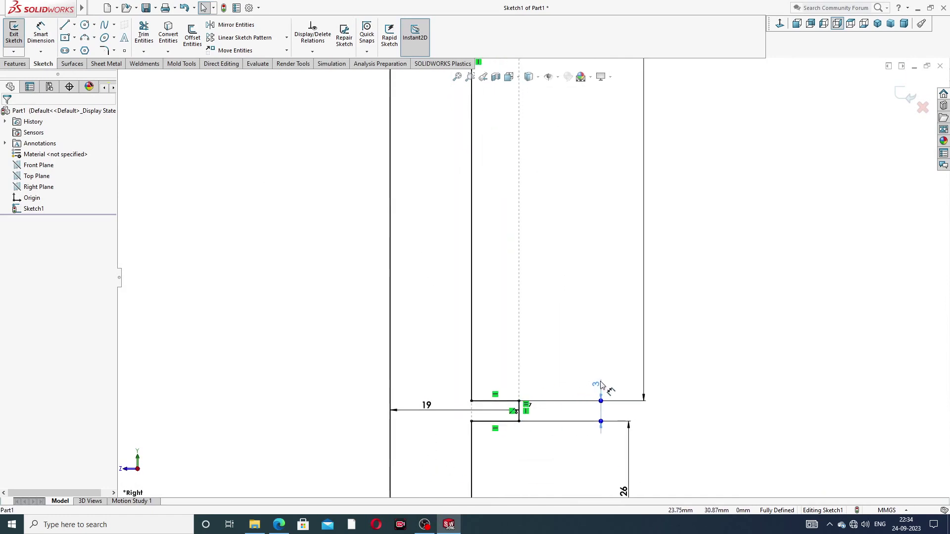
pyautogui.click(602, 385)
pyautogui.press('Escape')
pyautogui.scroll(5, 569, 227)
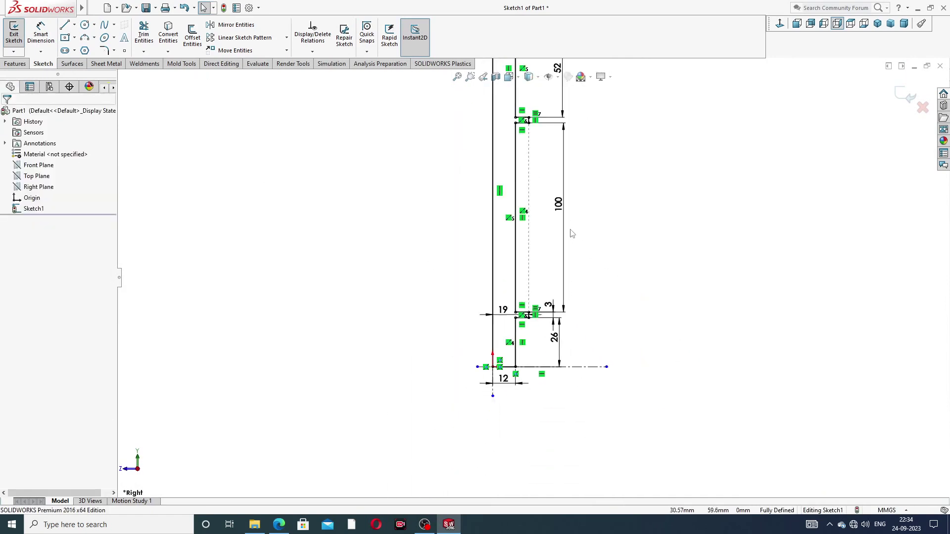
# Step: Revolve the two-collar stud profile 360 degrees about its long vertical edge into a solid
pyautogui.scroll(3, 572, 234)
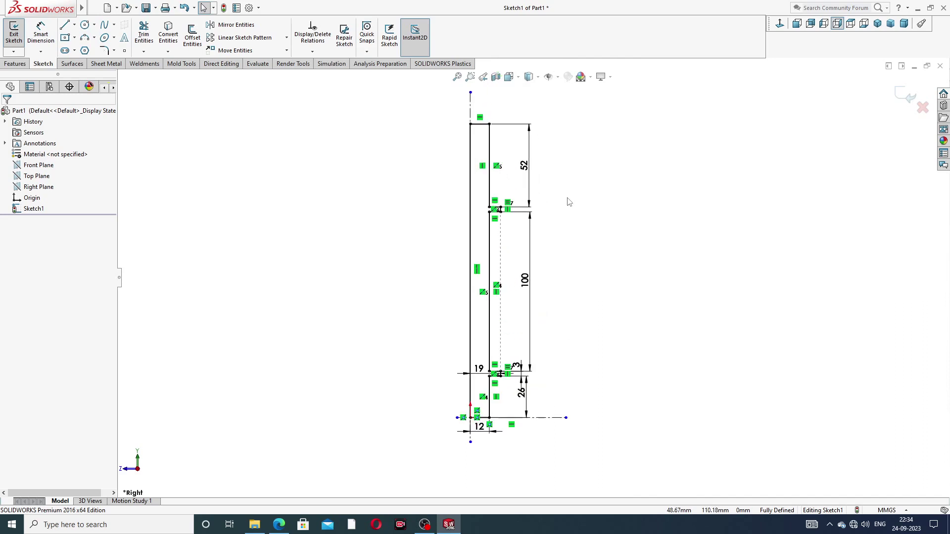
pyautogui.click(24, 64)
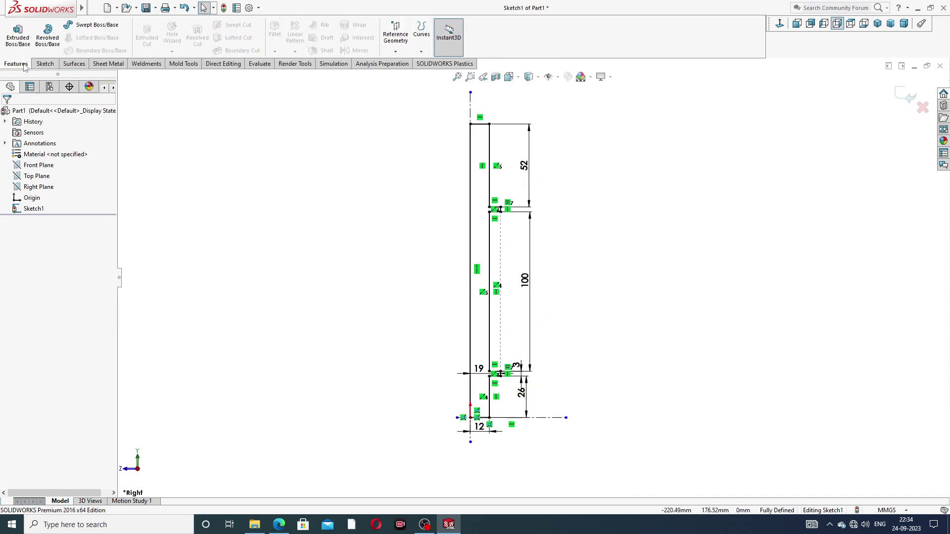
pyautogui.click(47, 35)
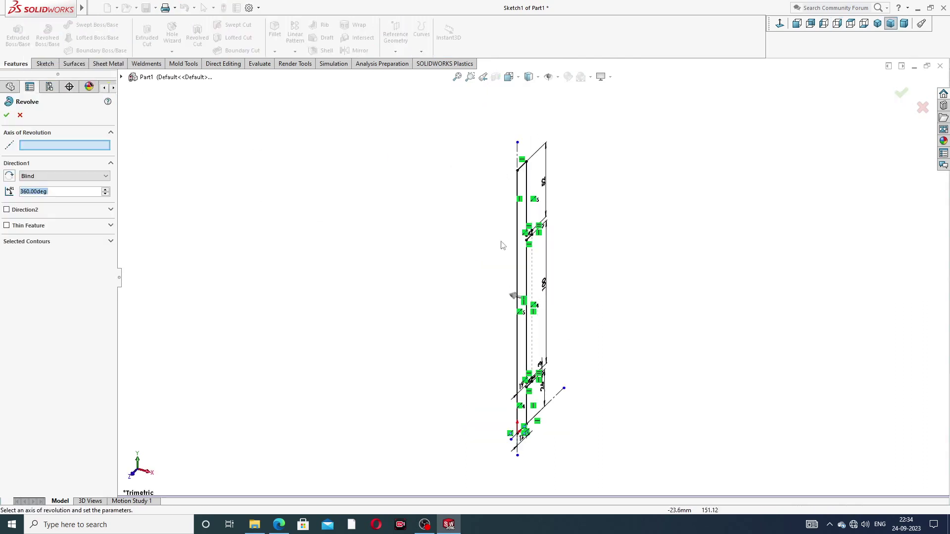
pyautogui.click(517, 274)
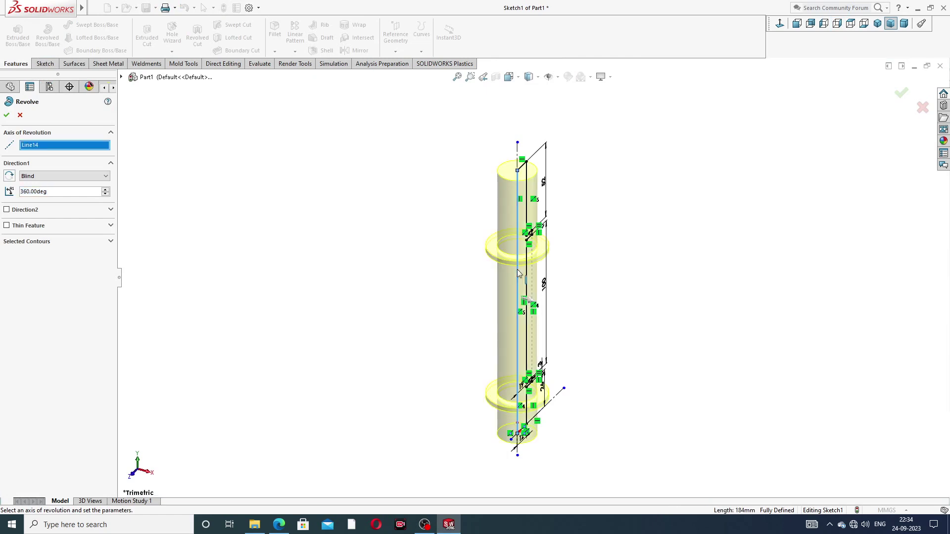
pyautogui.click(6, 115)
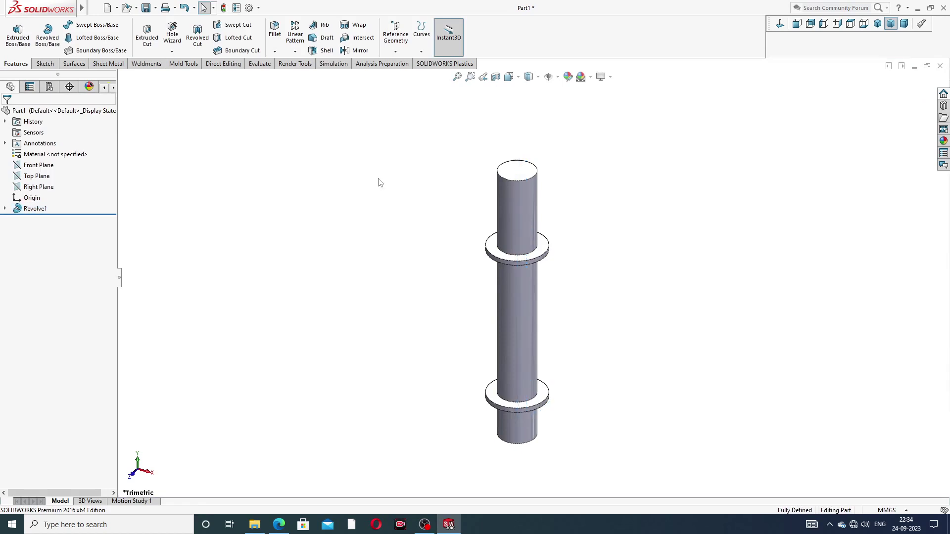
# Step: Chamfer the circular edges at both ends of the stud with a 2 mm distance at 45 degrees
pyautogui.moveTo(603, 314); pyautogui.dragTo(605, 286, button='middle')
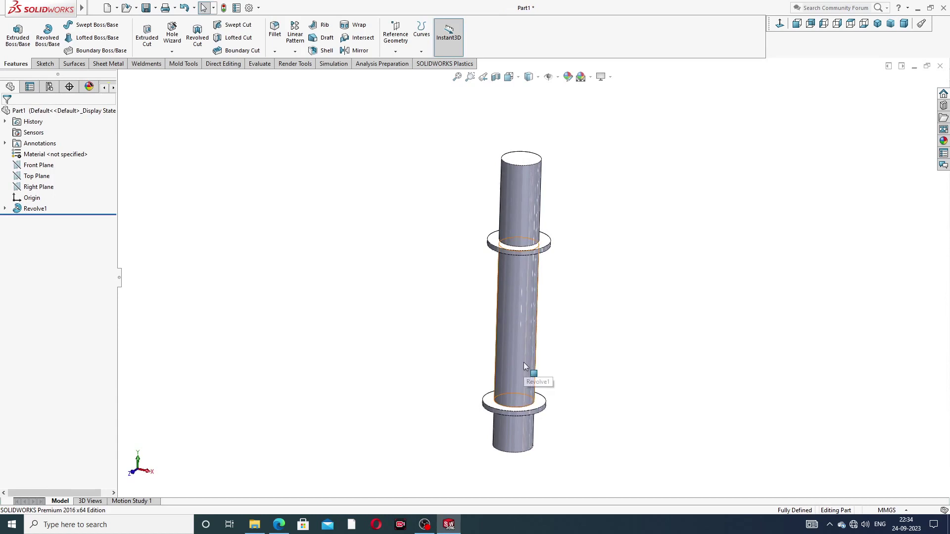
pyautogui.scroll(2, 563, 297)
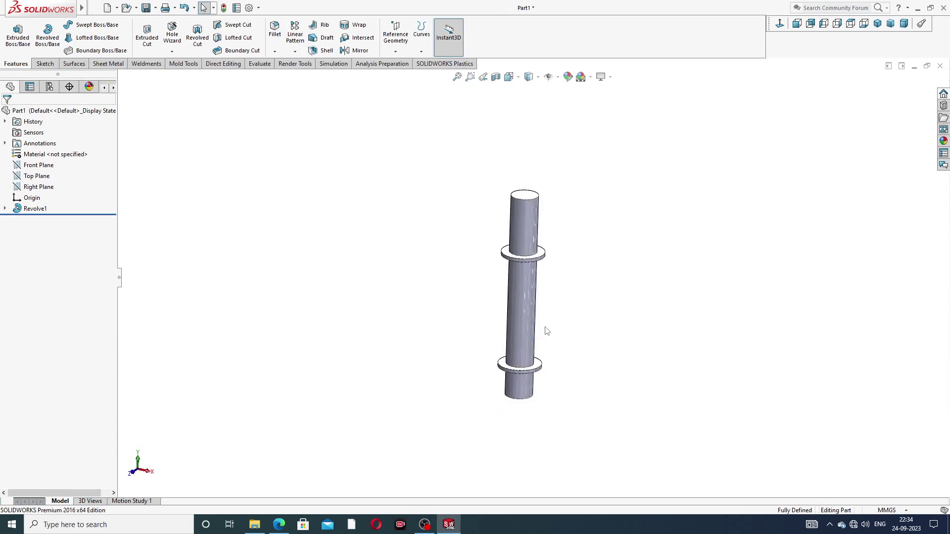
pyautogui.scroll(-2, 536, 305)
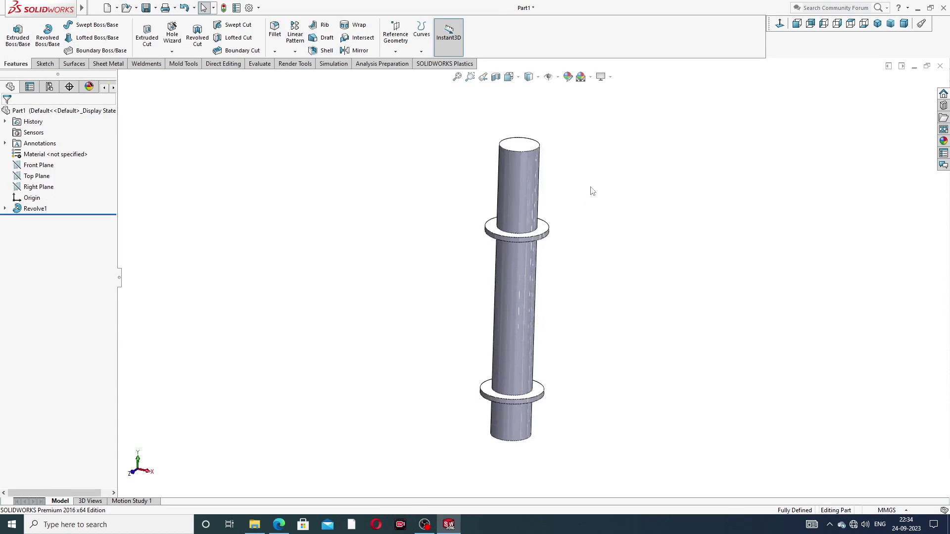
pyautogui.moveTo(592, 191); pyautogui.dragTo(661, 165, button='middle')
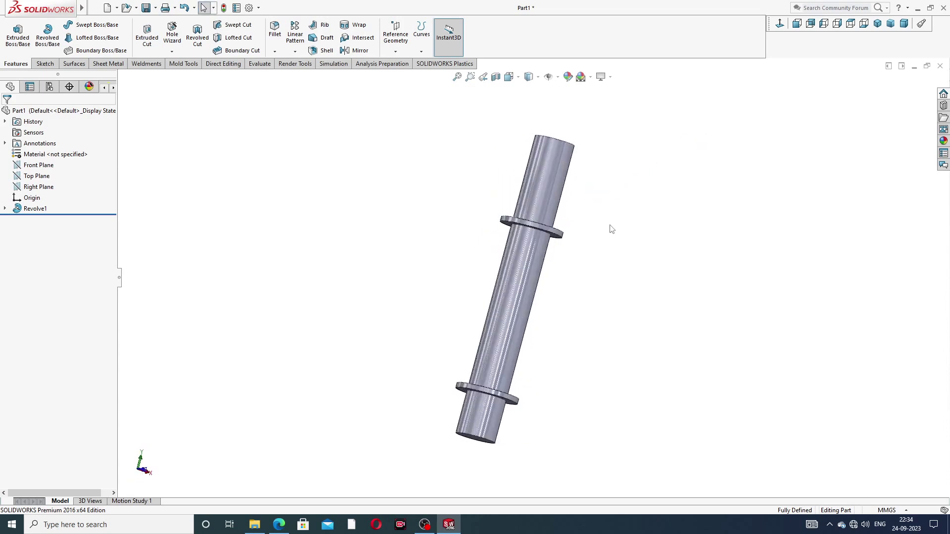
pyautogui.moveTo(612, 229); pyautogui.dragTo(485, 202, button='middle')
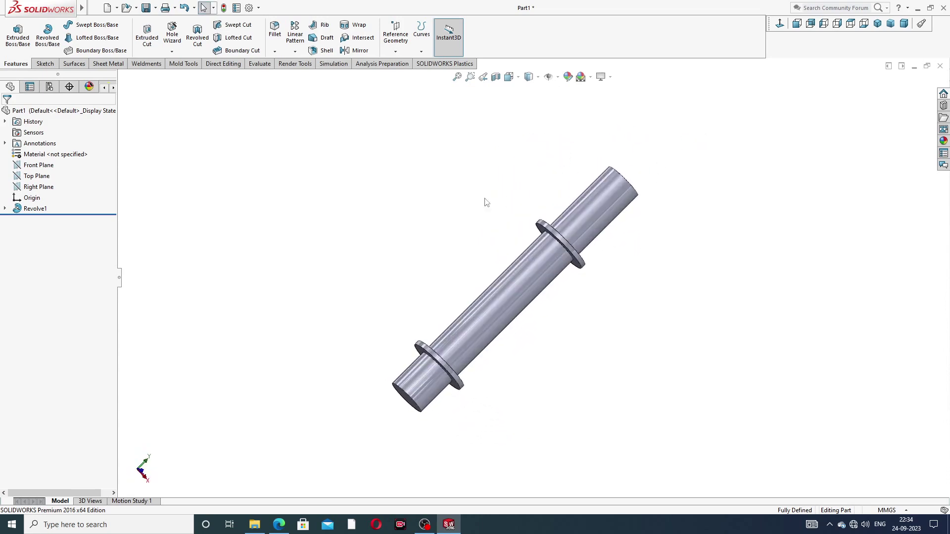
pyautogui.click(275, 52)
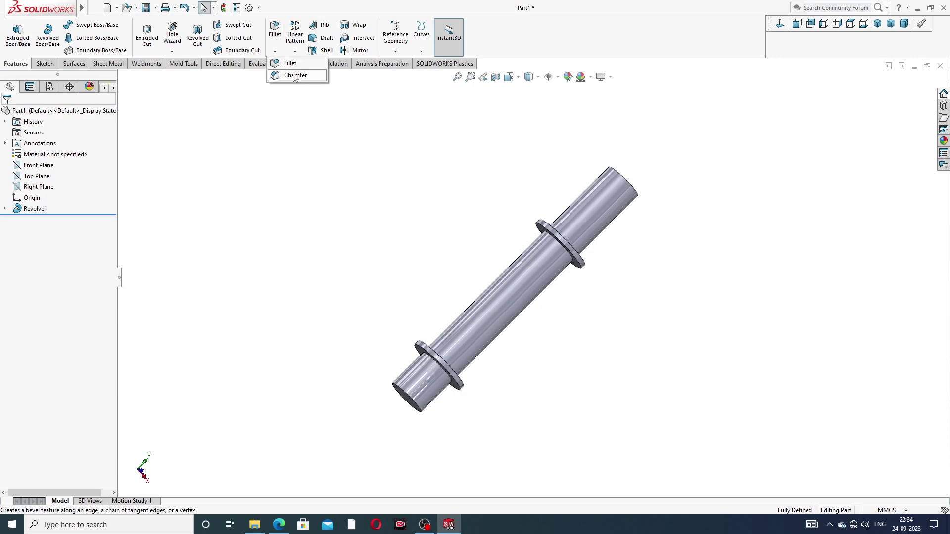
pyautogui.click(292, 74)
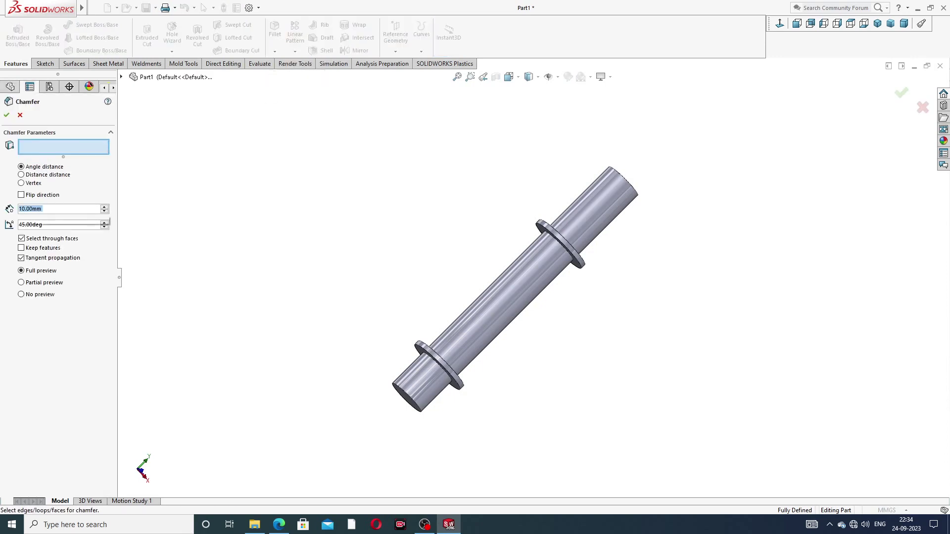
pyautogui.write('2')
pyautogui.press('Return')
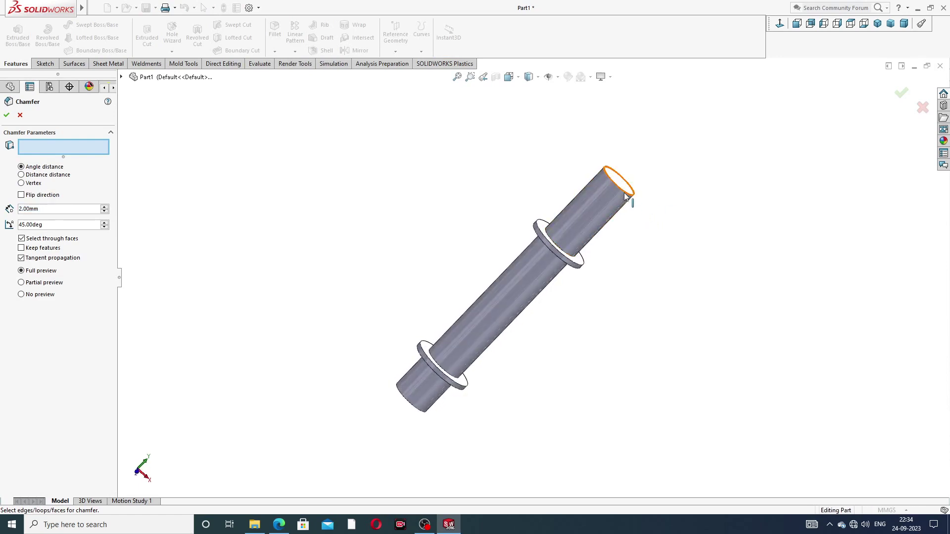
pyautogui.click(625, 196)
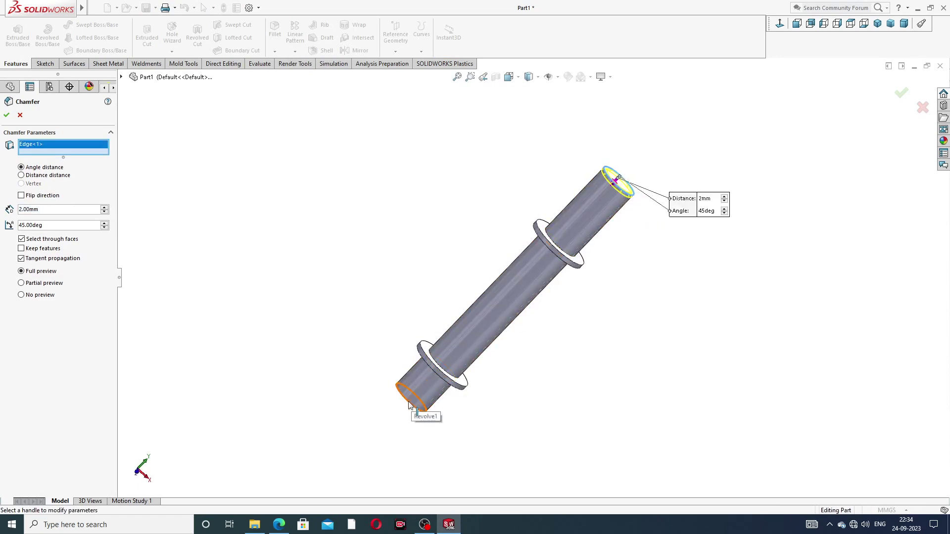
pyautogui.click(409, 405)
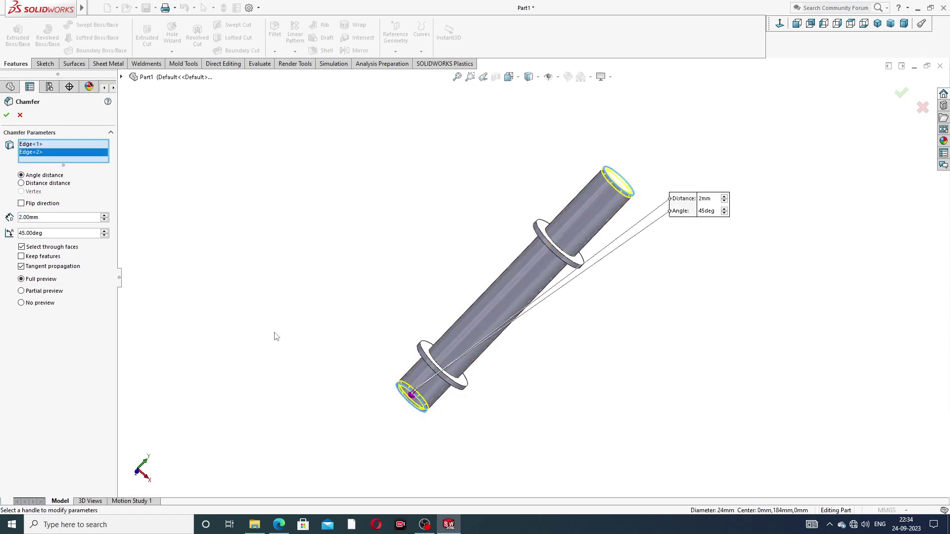
pyautogui.click(6, 115)
pyautogui.click(314, 214)
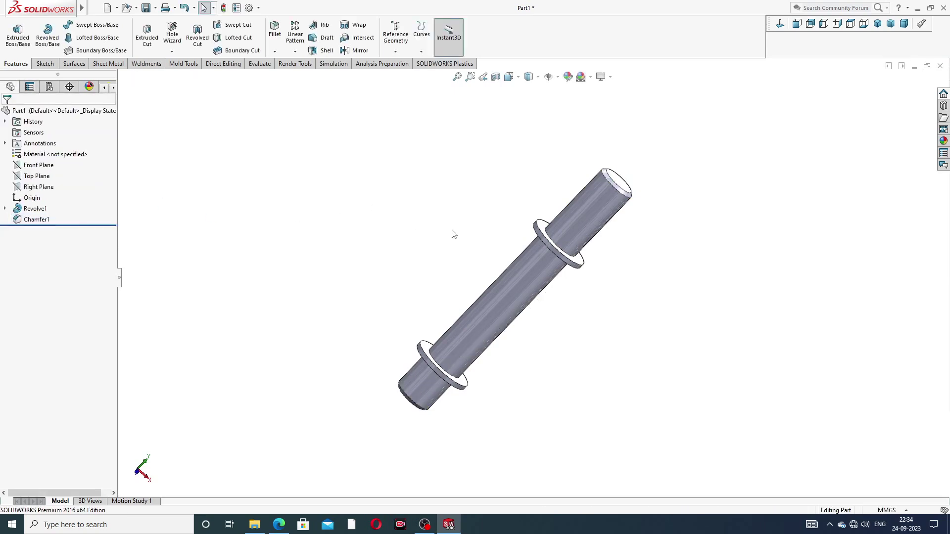
# Step: Switch to the PART-07 stud design PDF in Edge to check its material and cosmetic thread notes, then return to SolidWorks
pyautogui.moveTo(454, 234)
pyautogui.mouseDown(button='middle')
pyautogui.moveTo(471, 148)
pyautogui.moveTo(456, 136)
pyautogui.moveTo(458, 218)
pyautogui.mouseUp(button='middle')
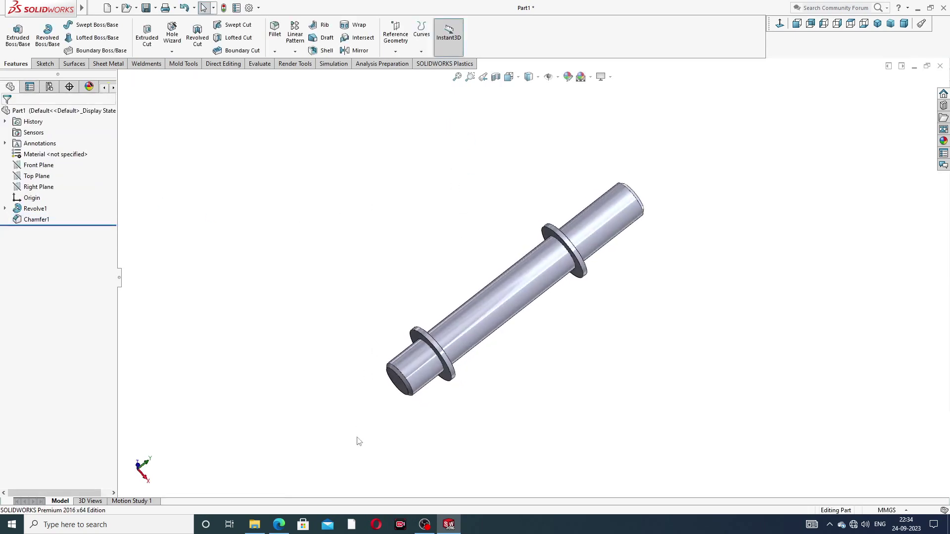
pyautogui.click(280, 524)
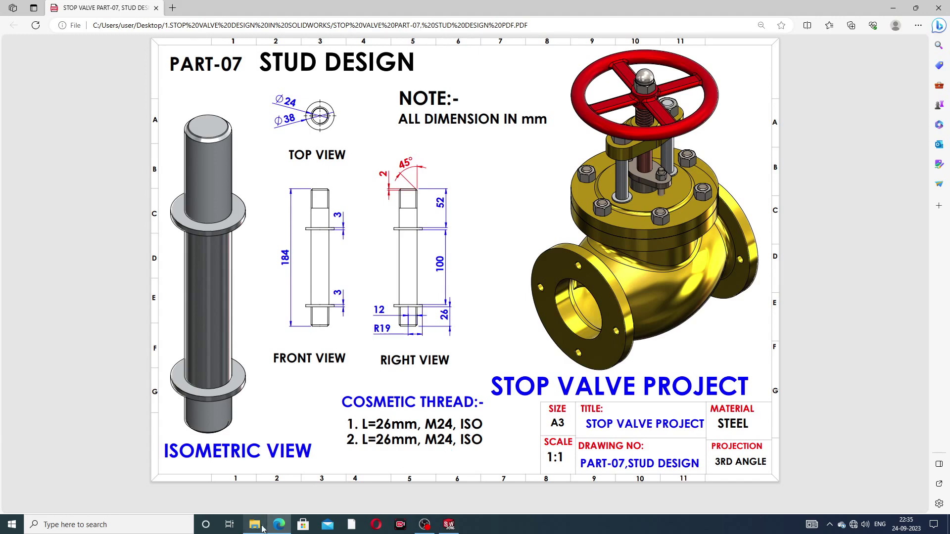
pyautogui.click(280, 527)
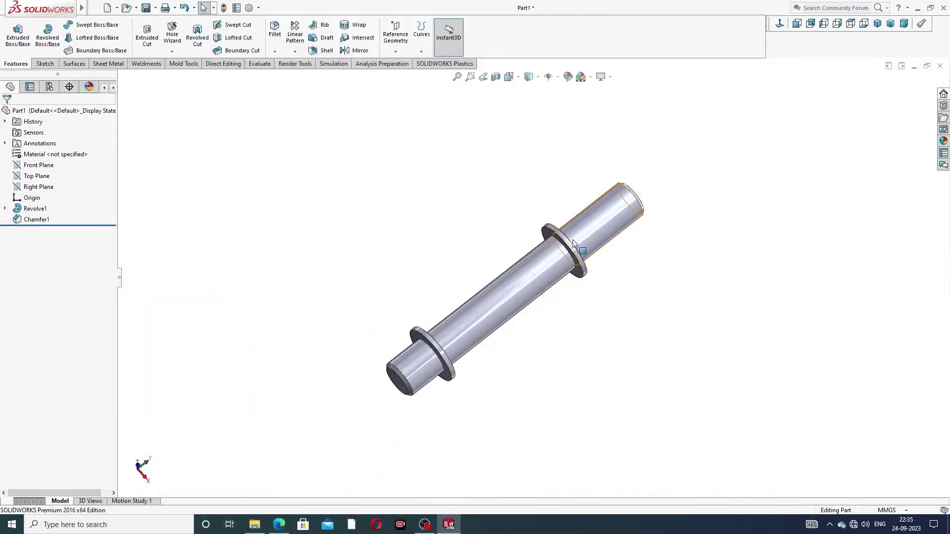
# Step: Apply the polished steel appearance from the steel metals to the stud
pyautogui.moveTo(556, 291); pyautogui.dragTo(512, 304, button='middle')
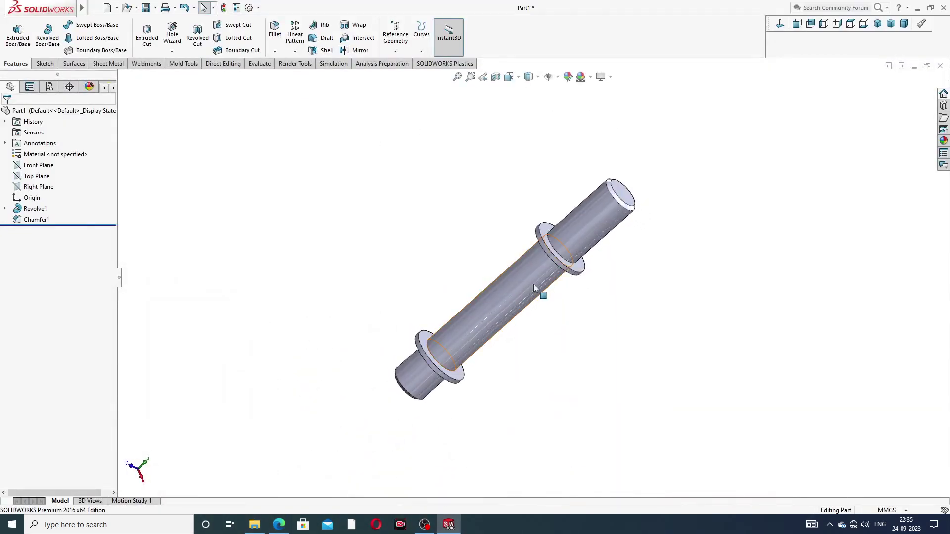
pyautogui.scroll(-2, 562, 248)
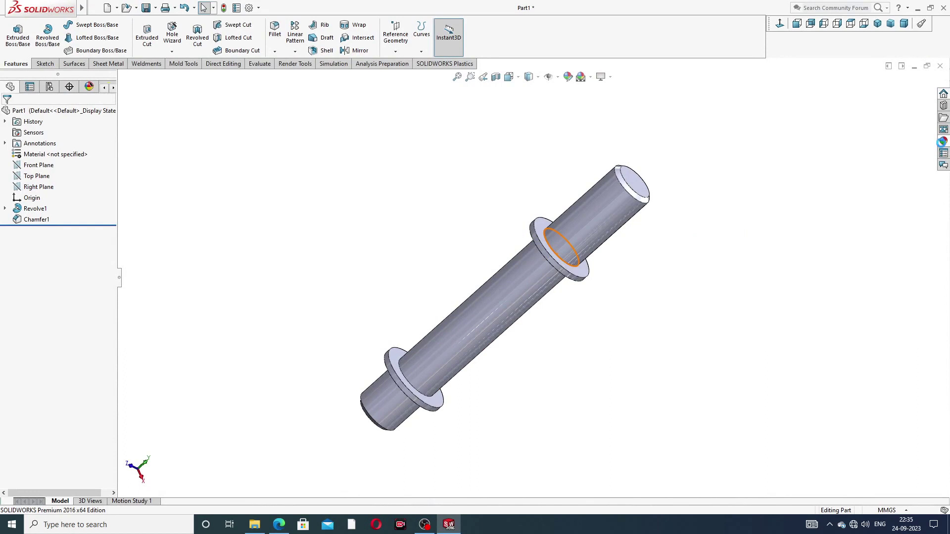
pyautogui.click(943, 141)
pyautogui.click(879, 94)
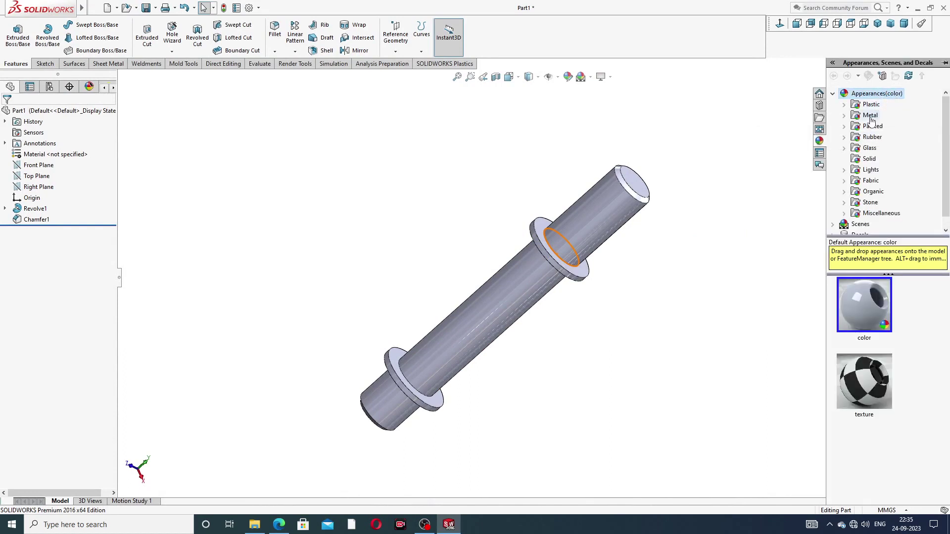
pyautogui.doubleClick(870, 116)
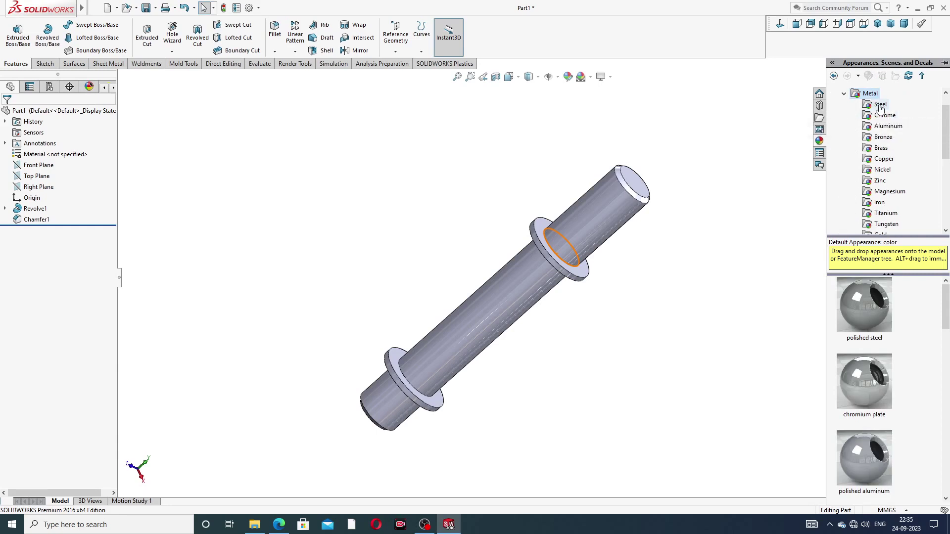
pyautogui.click(881, 104)
pyautogui.doubleClick(857, 308)
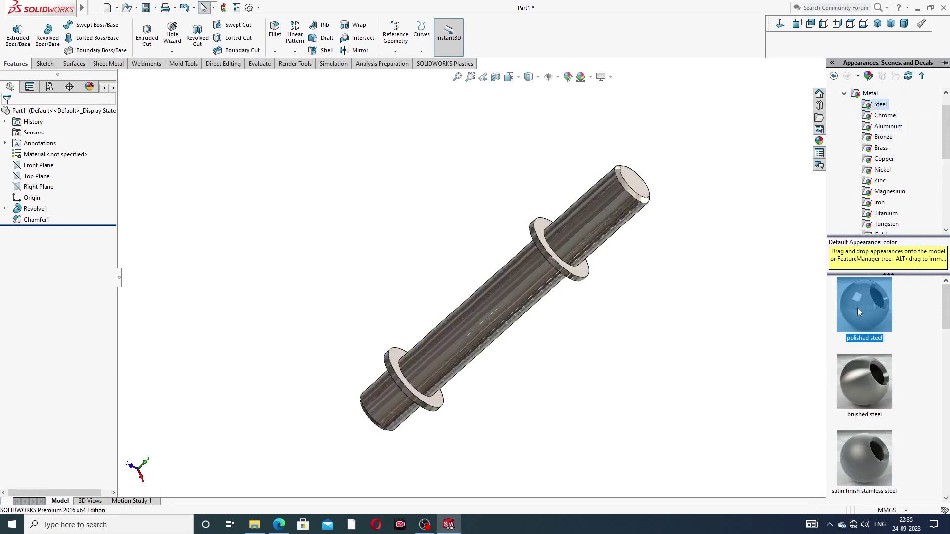
# Step: Apply the brushed steel appearance to the whole stud
pyautogui.moveTo(669, 245); pyautogui.dragTo(660, 272, button='middle')
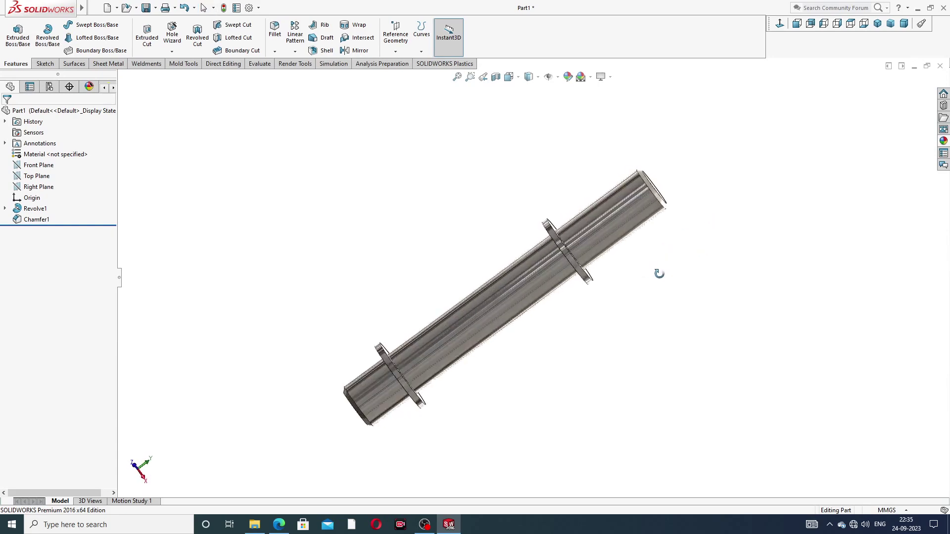
pyautogui.scroll(-2, 574, 282)
pyautogui.scroll(2, 518, 253)
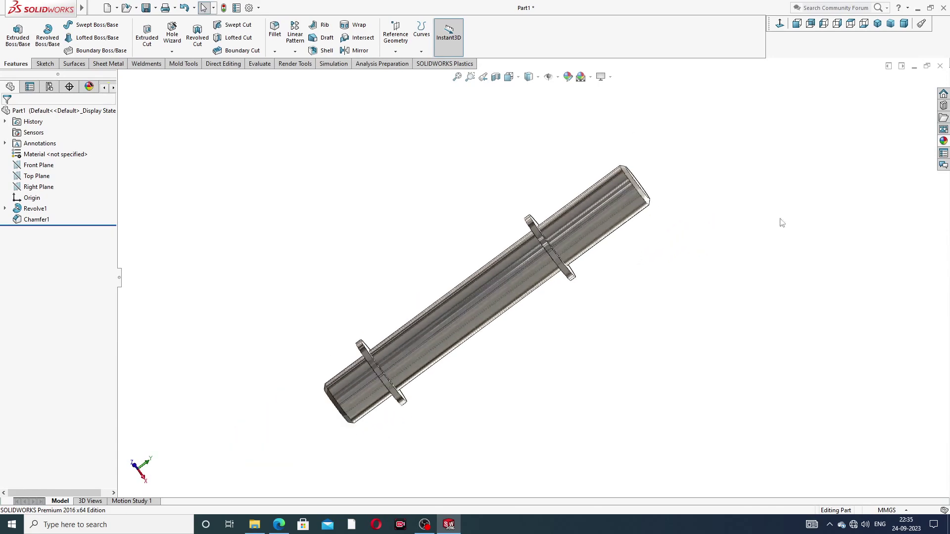
pyautogui.moveTo(692, 244); pyautogui.dragTo(672, 295, button='middle')
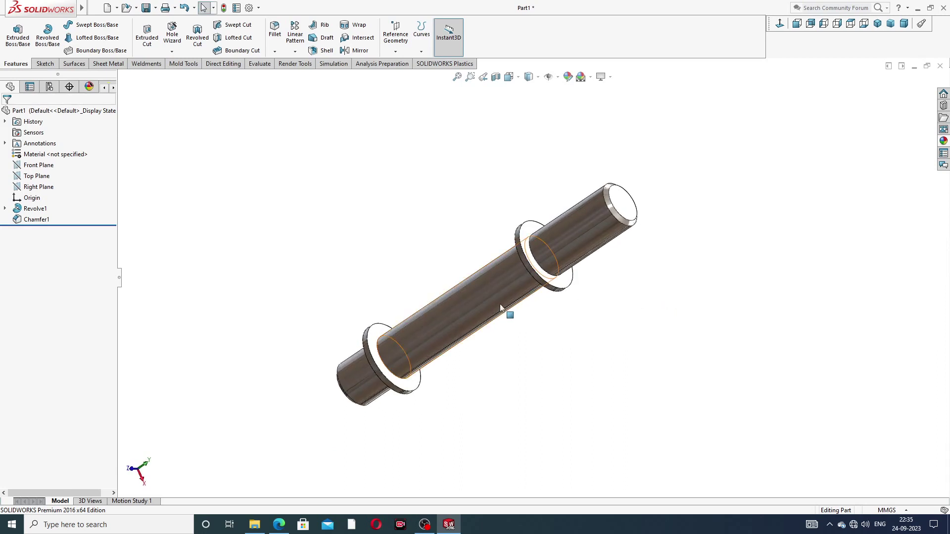
pyautogui.scroll(-1, 504, 313)
pyautogui.click(944, 141)
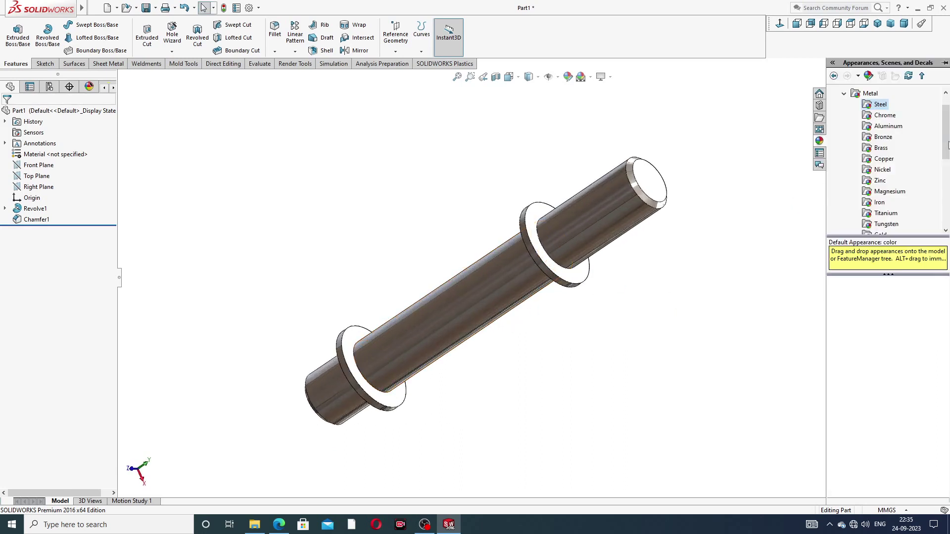
pyautogui.doubleClick(873, 372)
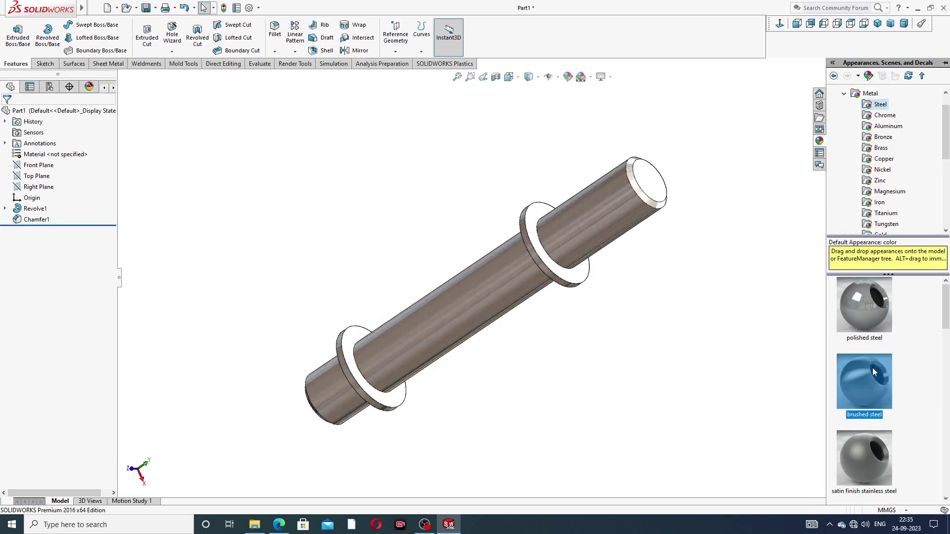
# Step: Turn on shaded cosmetic threads in the detailing settings of the document properties
pyautogui.moveTo(662, 238)
pyautogui.mouseDown(button='middle')
pyautogui.moveTo(706, 215)
pyautogui.moveTo(684, 236)
pyautogui.moveTo(668, 226)
pyautogui.mouseUp(button='middle')
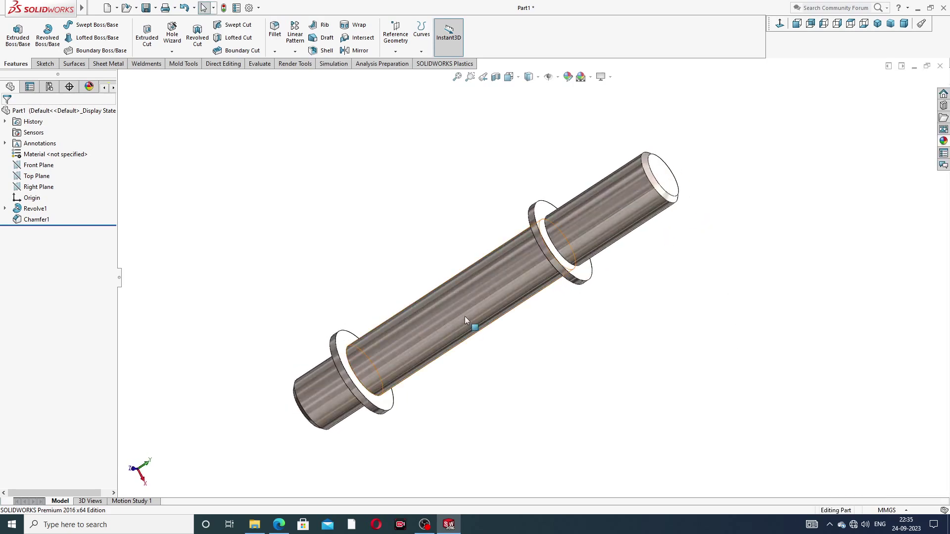
pyautogui.scroll(-2, 465, 316)
pyautogui.scroll(1, 457, 235)
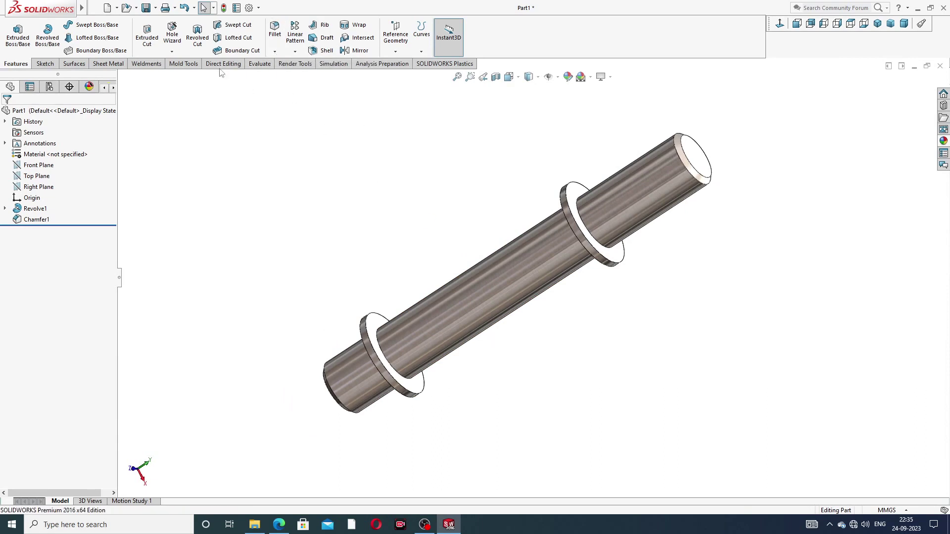
pyautogui.click(225, 9)
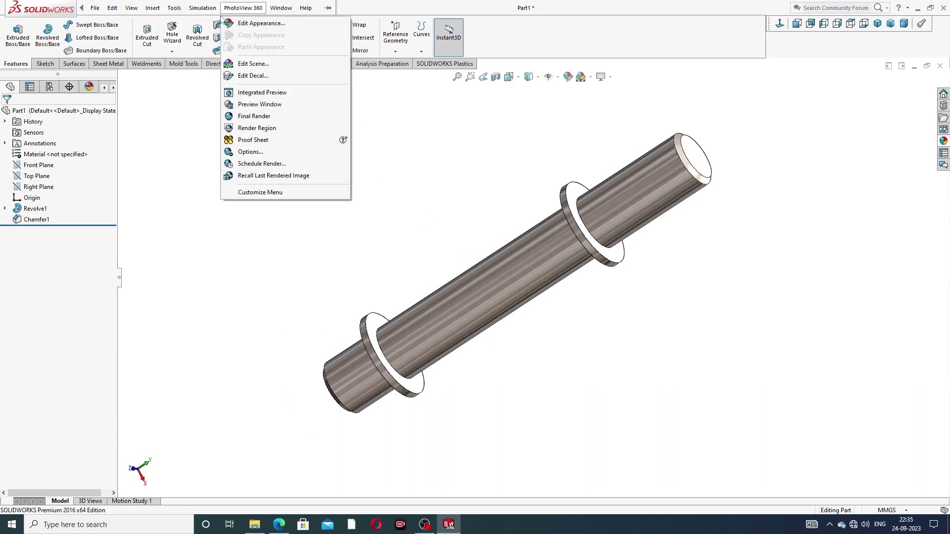
pyautogui.click(186, 125)
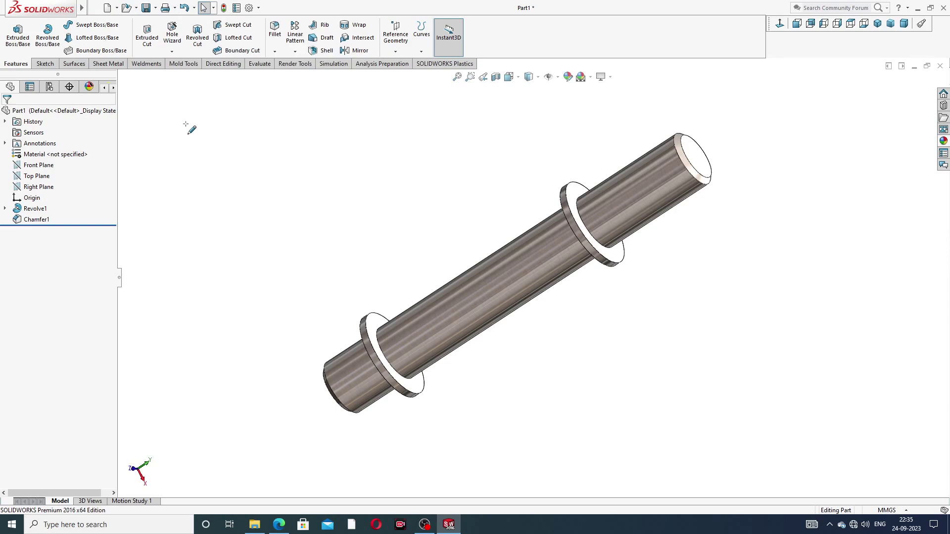
pyautogui.click(250, 8)
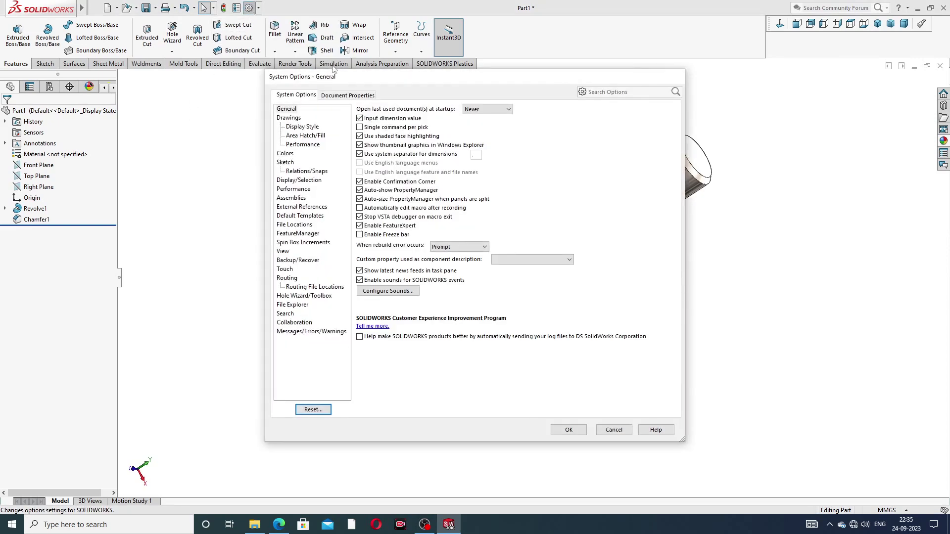
pyautogui.click(340, 97)
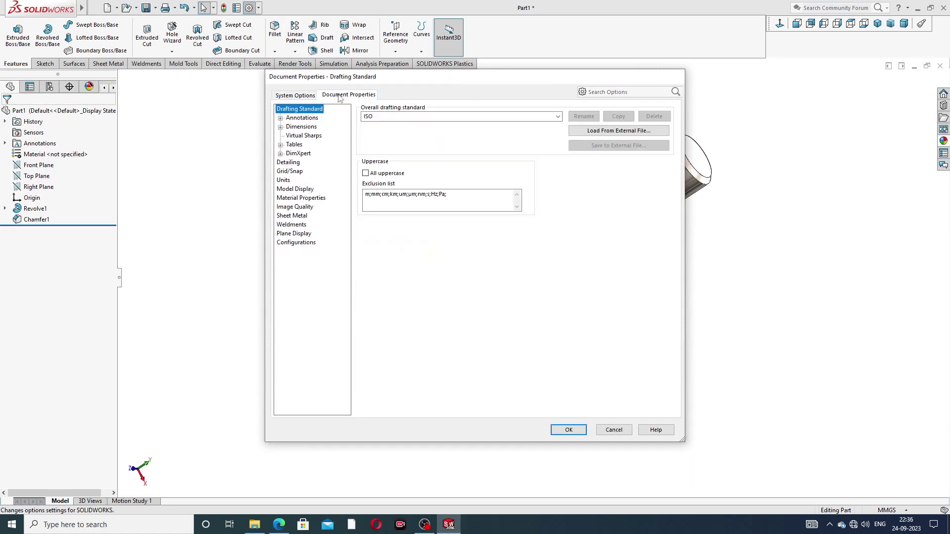
pyautogui.click(290, 163)
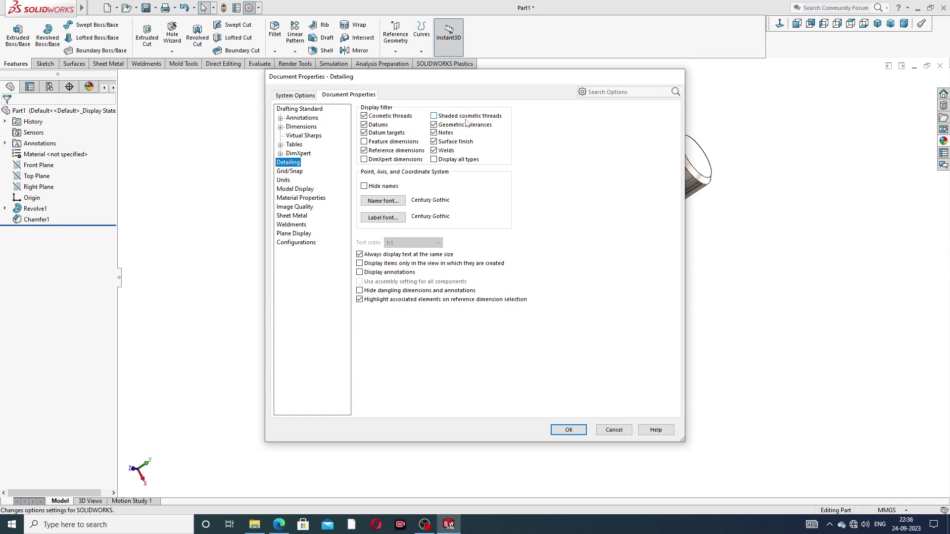
pyautogui.click(434, 117)
pyautogui.click(569, 431)
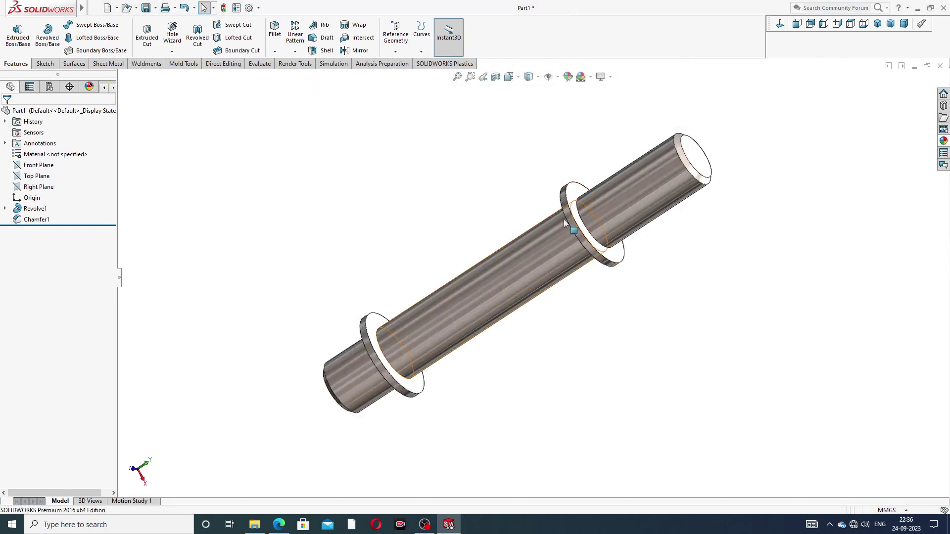
# Step: Start a blind ISO machine-thread cosmetic thread on the outer circular chamfer edge at the stud's upper end
pyautogui.scroll(-1, 569, 231)
pyautogui.scroll(2, 662, 174)
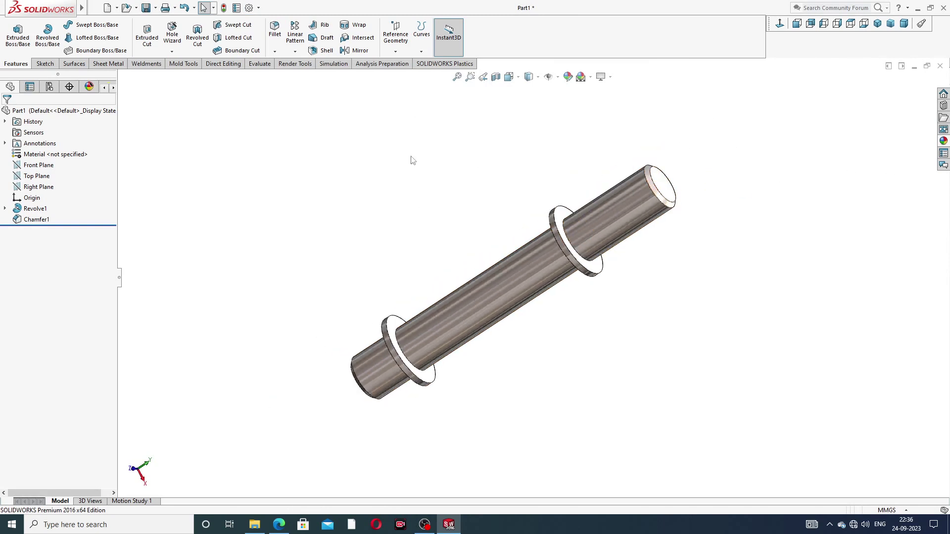
pyautogui.moveTo(42, 8)
pyautogui.click(112, 8)
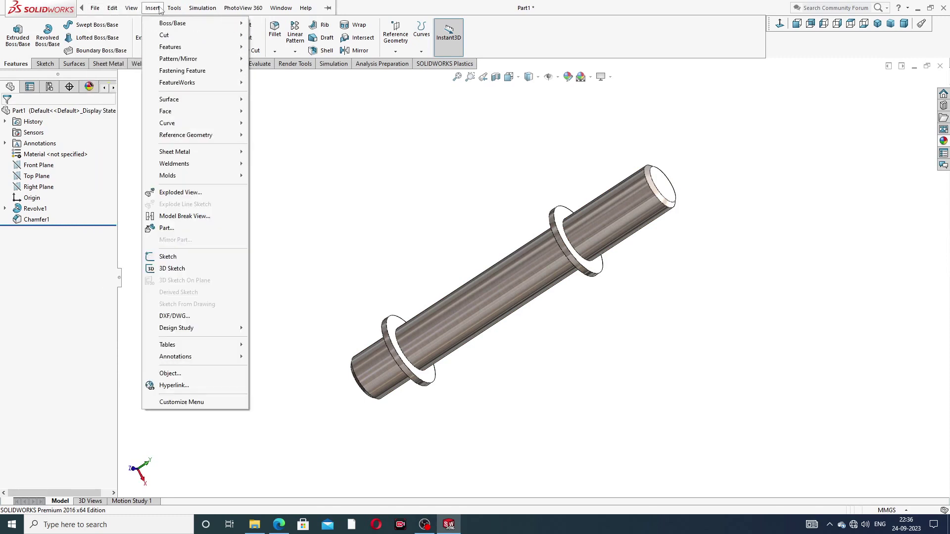
pyautogui.moveTo(193, 362)
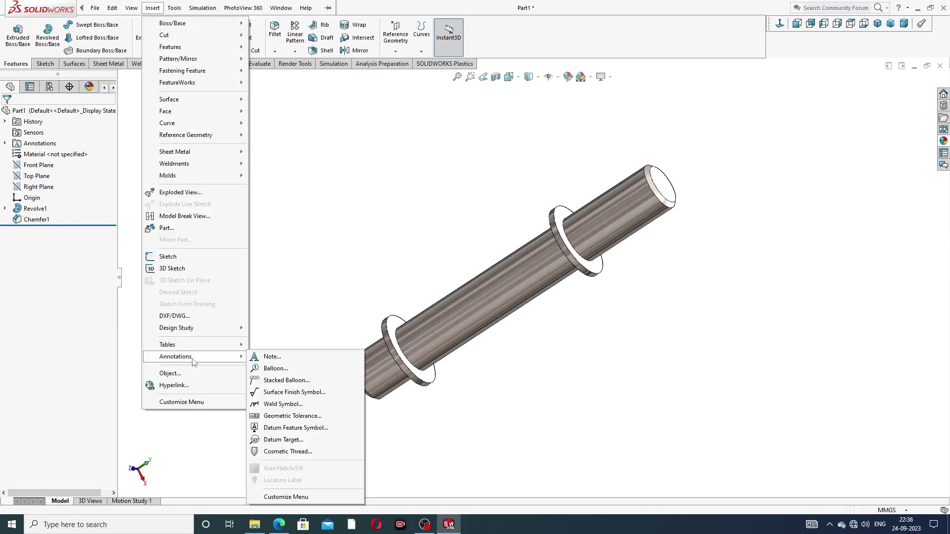
pyautogui.click(299, 452)
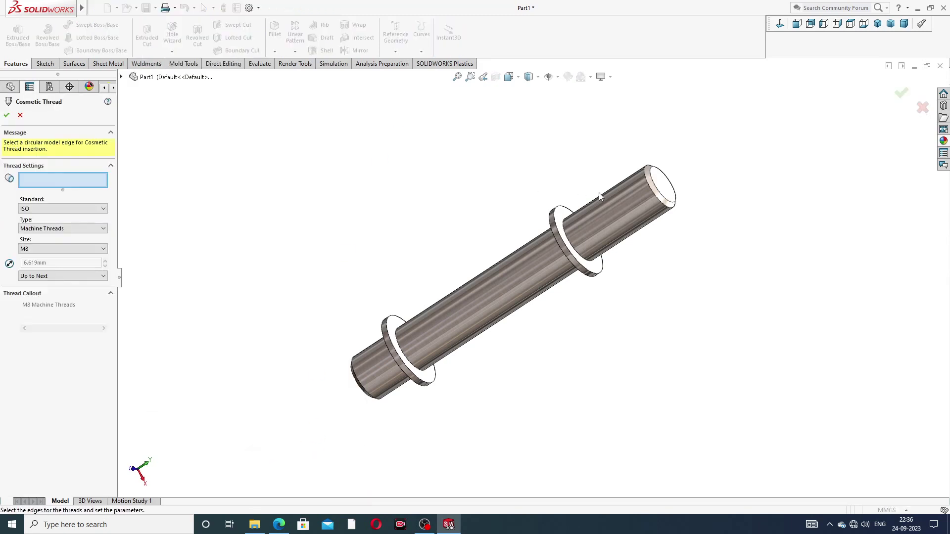
pyautogui.moveTo(599, 194); pyautogui.dragTo(657, 194, button='middle')
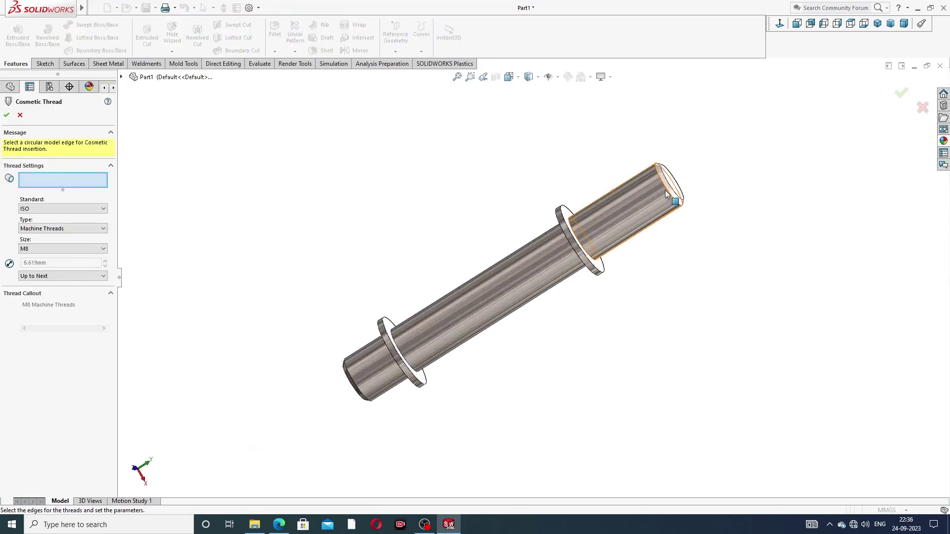
pyautogui.click(665, 193)
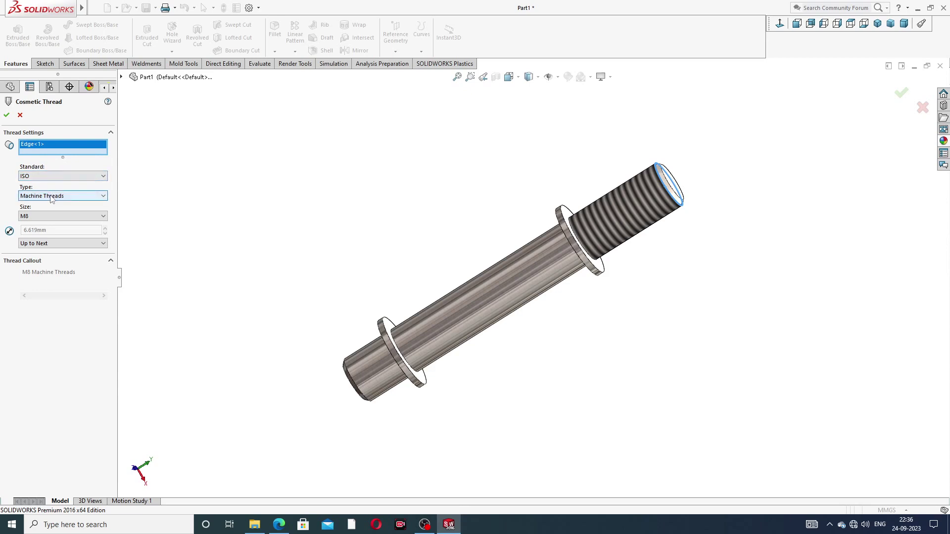
pyautogui.click(48, 247)
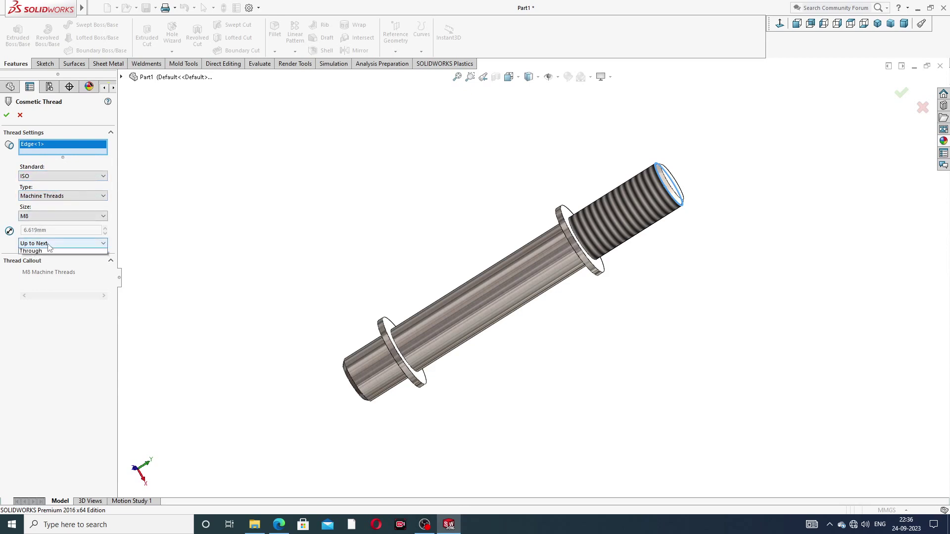
pyautogui.click(48, 254)
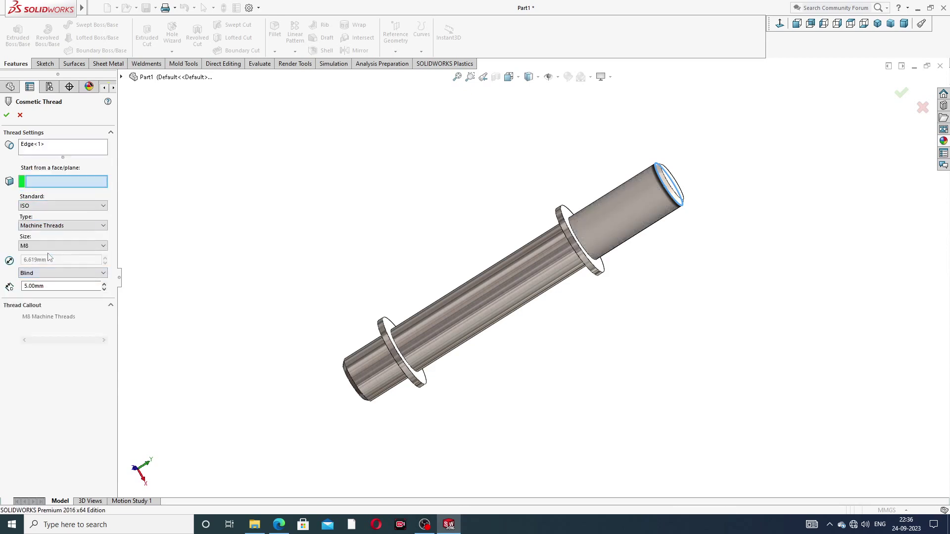
# Step: Set the upper cosmetic thread's size to M24 and its depth to 26 mm
pyautogui.click(44, 247)
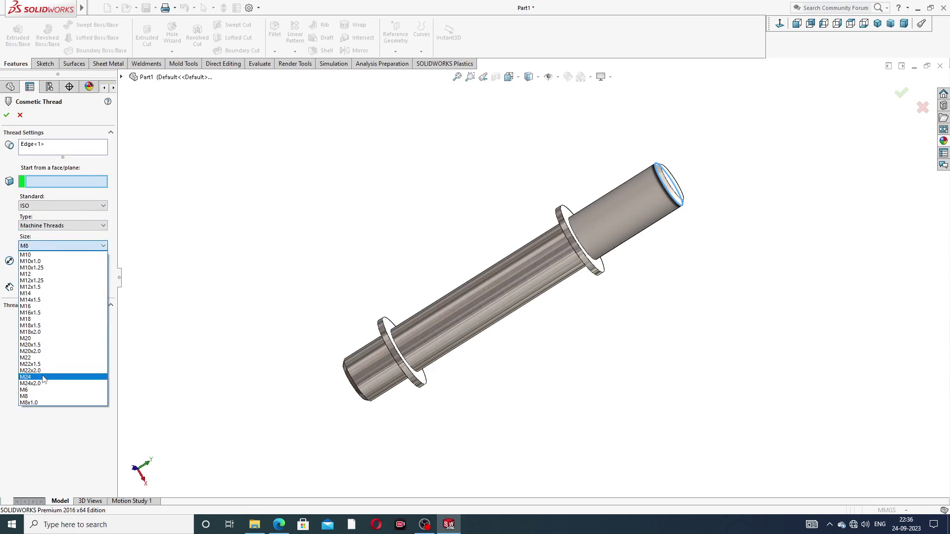
pyautogui.click(43, 377)
pyautogui.moveTo(54, 285); pyautogui.dragTo(2, 295)
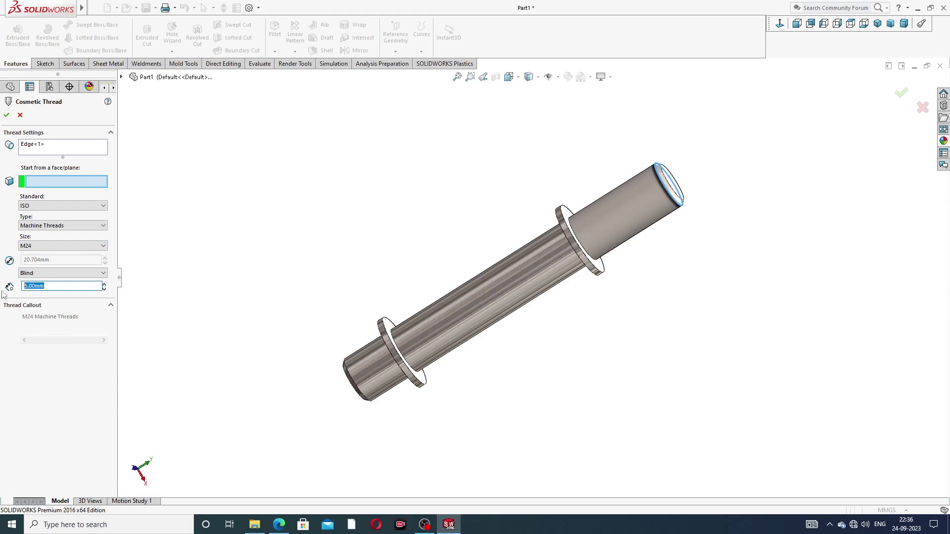
pyautogui.write('26')
pyautogui.press('Return')
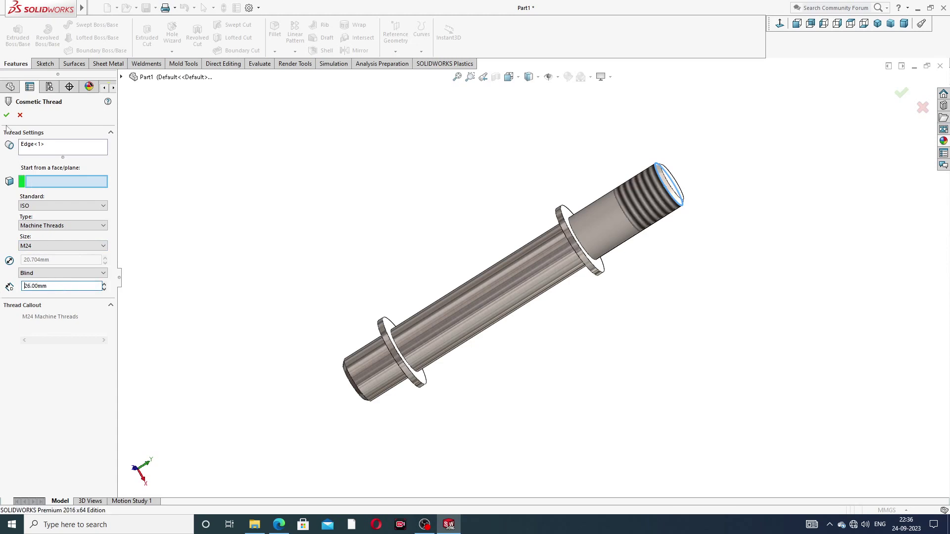
# Step: Make the upper cosmetic thread start from the stud's flat end face and accept it
pyautogui.moveTo(599, 200); pyautogui.dragTo(618, 191, button='middle')
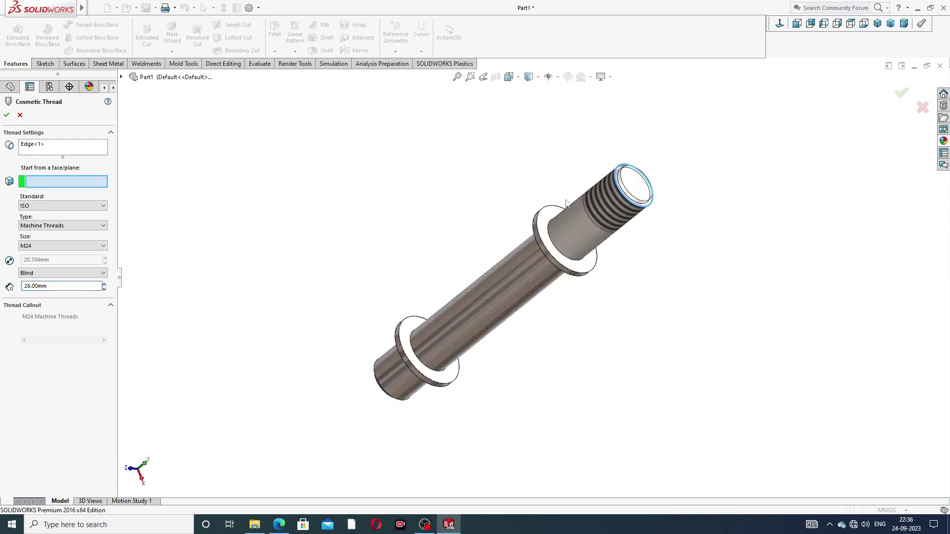
pyautogui.click(636, 186)
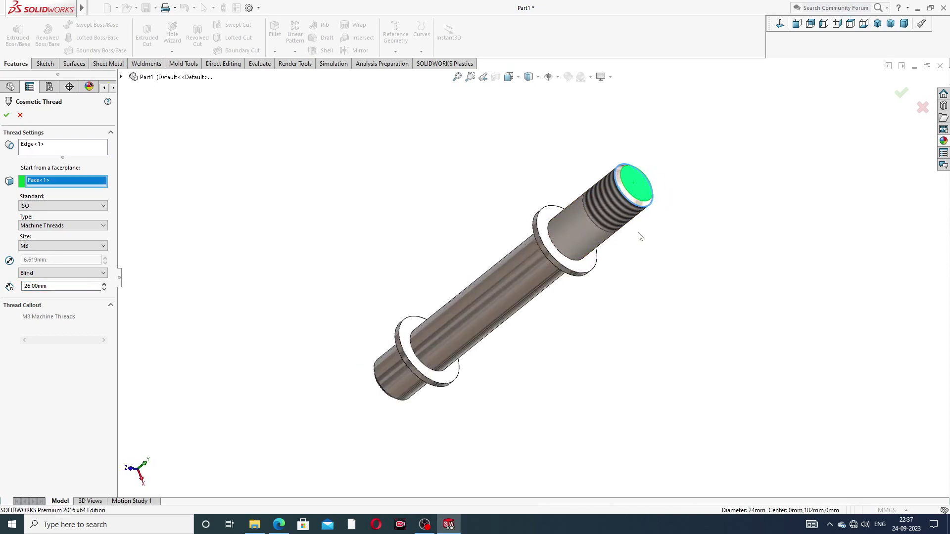
pyautogui.moveTo(638, 231); pyautogui.dragTo(675, 213, button='middle')
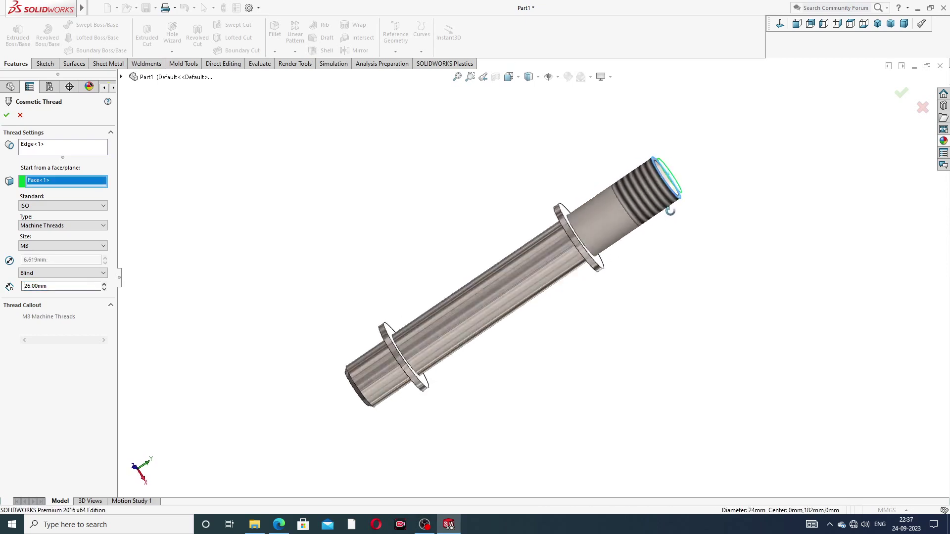
pyautogui.click(7, 115)
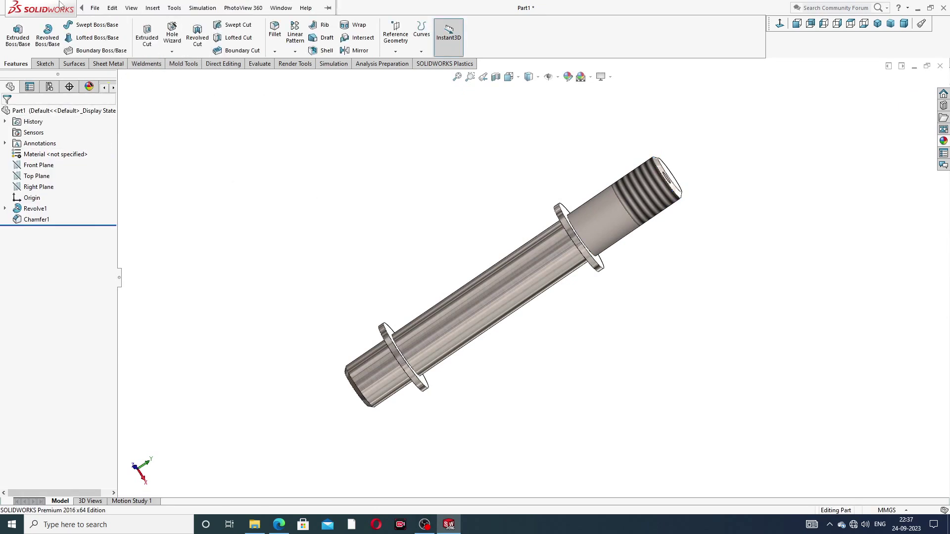
# Step: Start another cosmetic thread on the outer chamfer edge at the stud's lower end, beginning from its flat end face
pyautogui.click(152, 8)
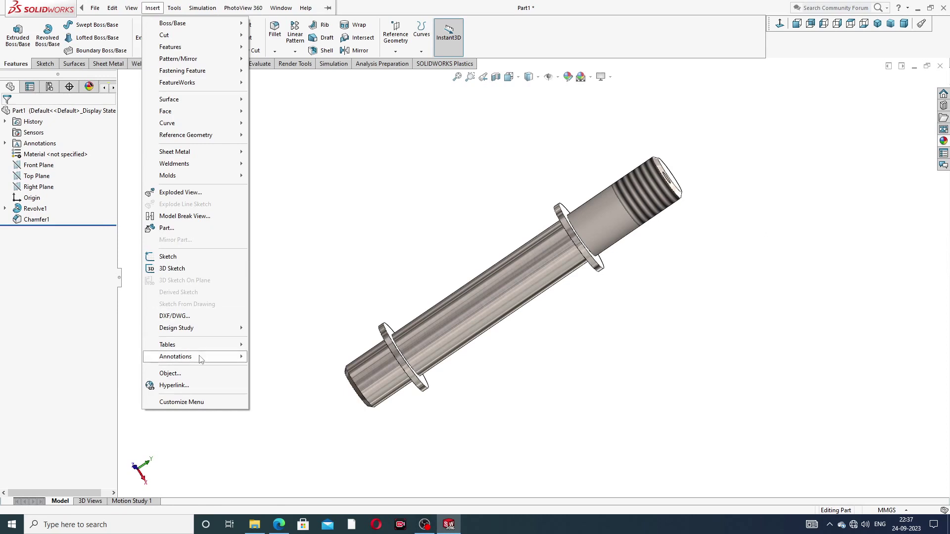
pyautogui.moveTo(198, 357)
pyautogui.click(291, 451)
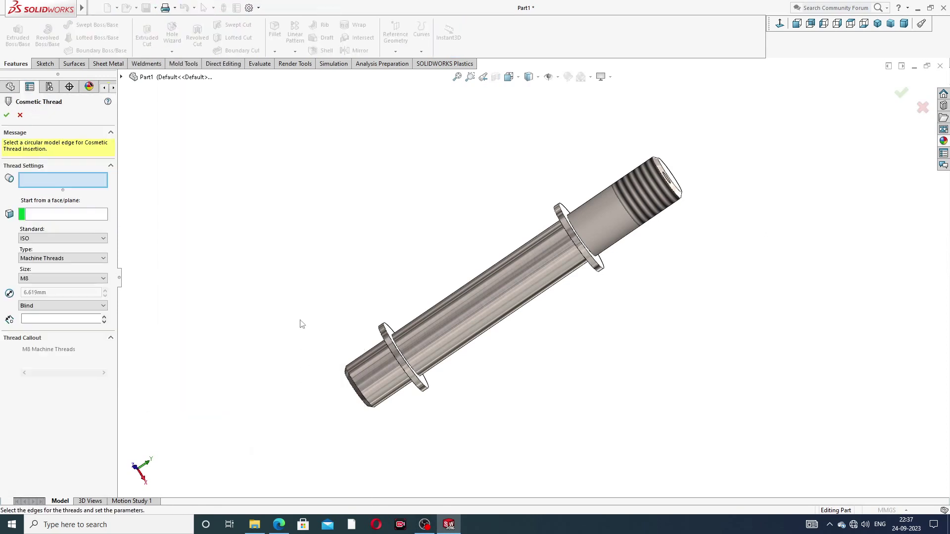
pyautogui.scroll(-3, 384, 348)
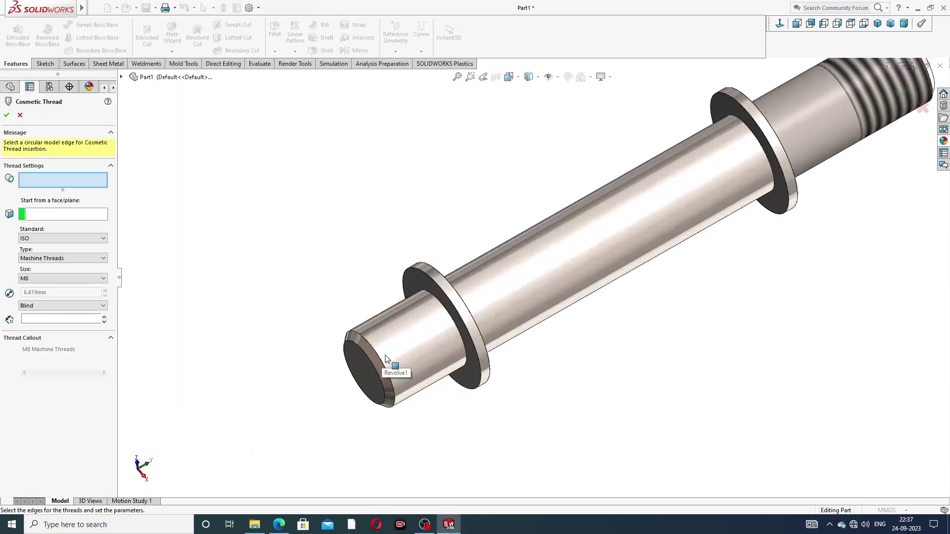
pyautogui.click(379, 355)
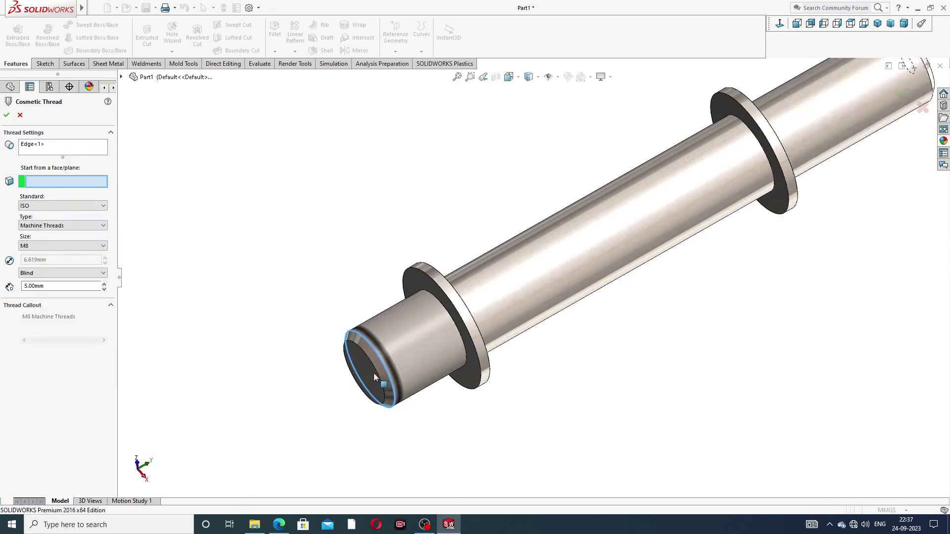
pyautogui.click(367, 370)
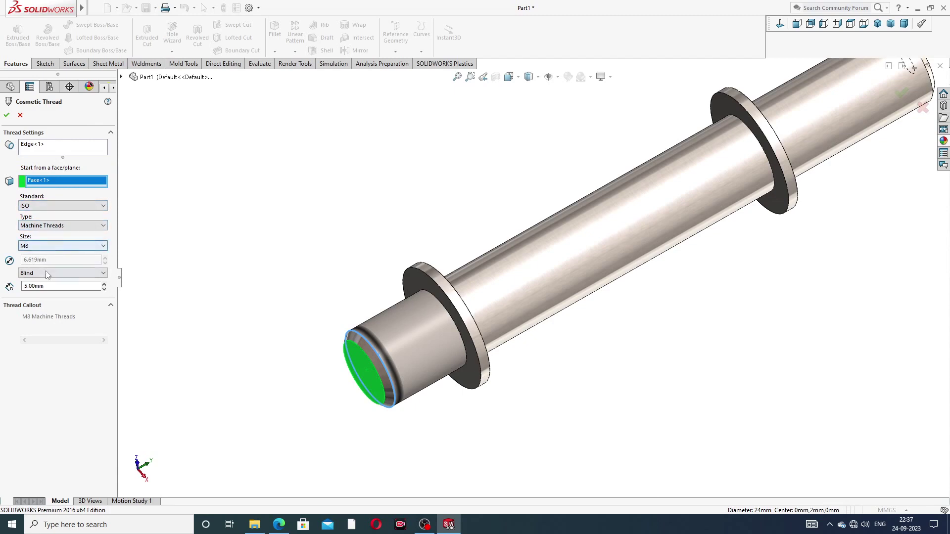
# Step: Set the lower cosmetic thread to size M24 with a blind depth of 26 mm and accept it
pyautogui.click(45, 247)
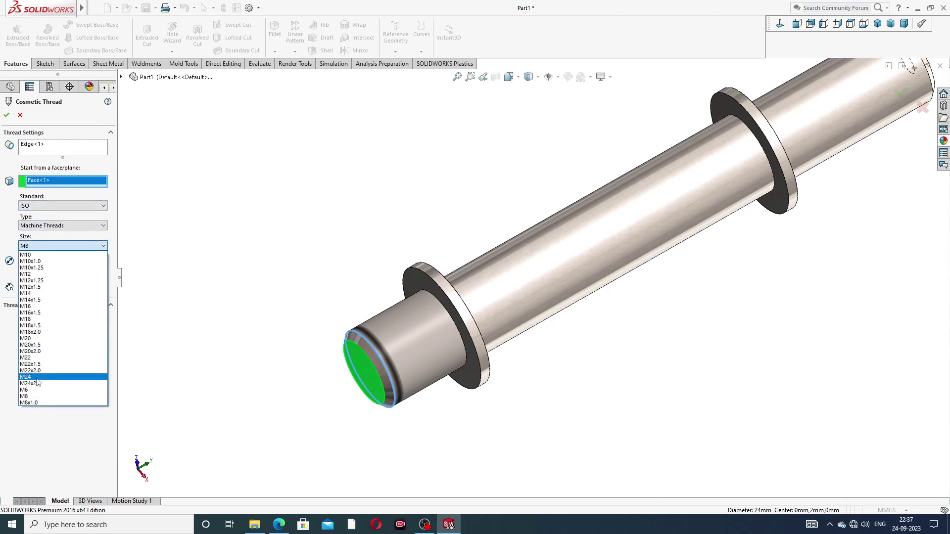
pyautogui.click(38, 378)
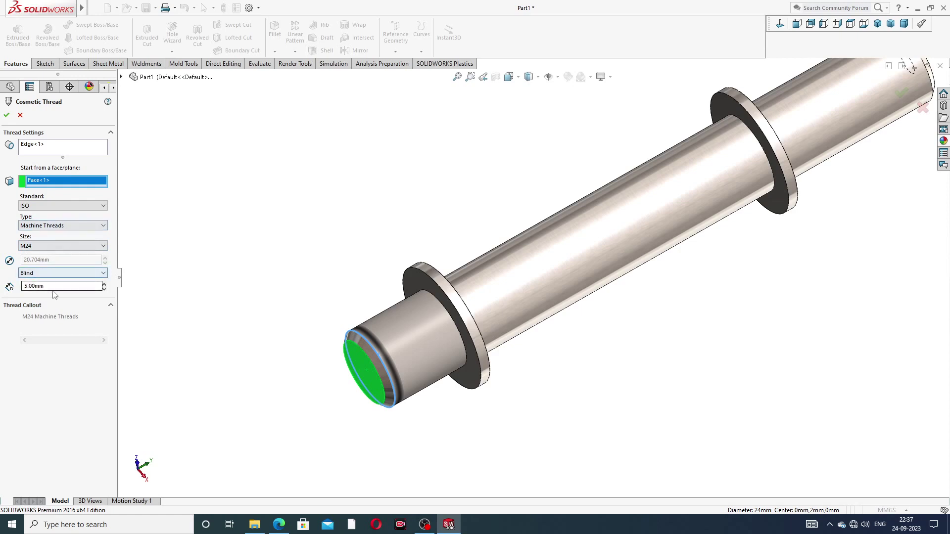
pyautogui.moveTo(48, 286); pyautogui.dragTo(20, 289)
pyautogui.write('2')
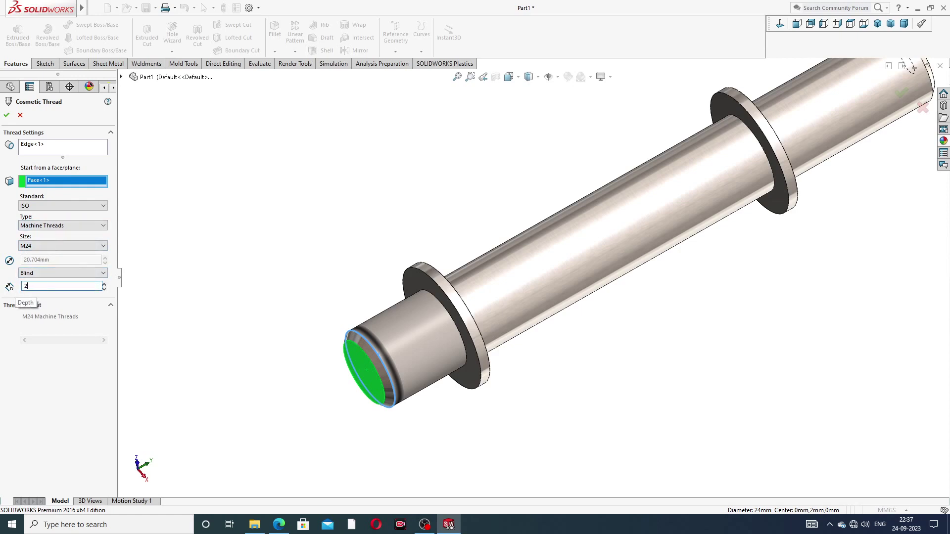
pyautogui.write('6')
pyautogui.press('Return')
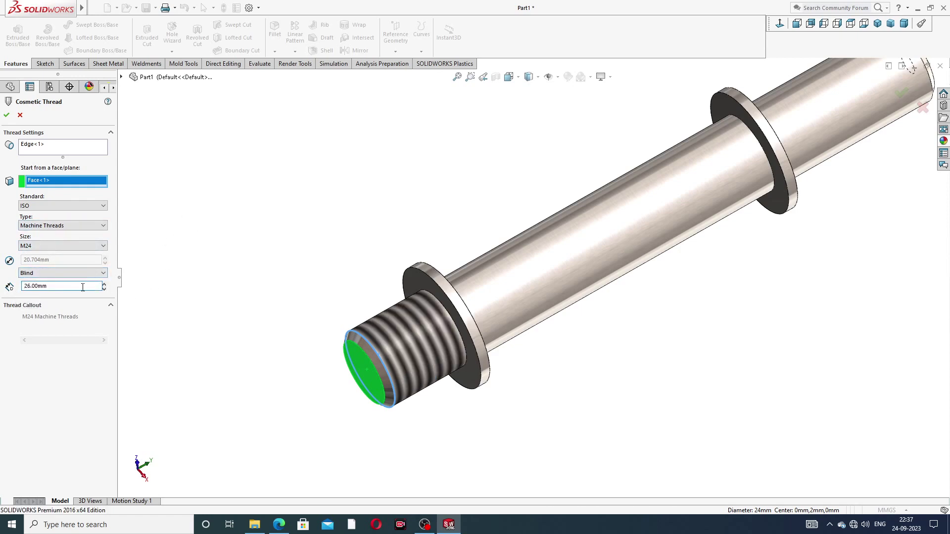
pyautogui.click(6, 115)
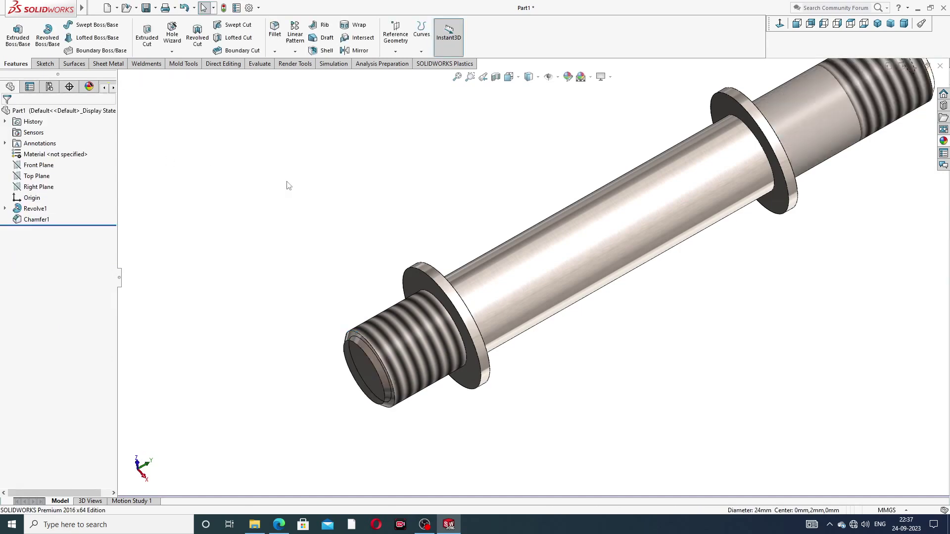
pyautogui.scroll(2, 494, 158)
pyautogui.moveTo(534, 195); pyautogui.dragTo(507, 180, button='middle')
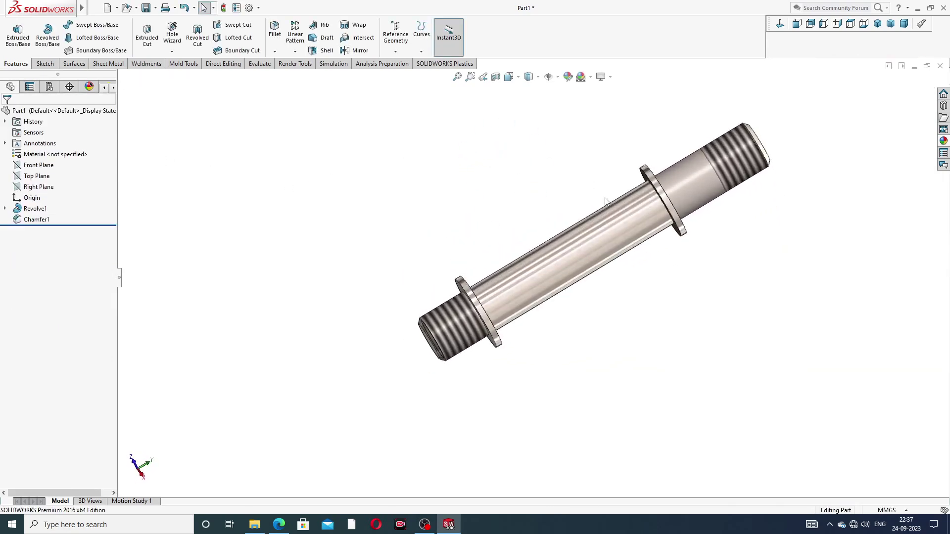
pyautogui.scroll(-2, 610, 228)
pyautogui.moveTo(698, 215); pyautogui.dragTo(691, 241, button='middle')
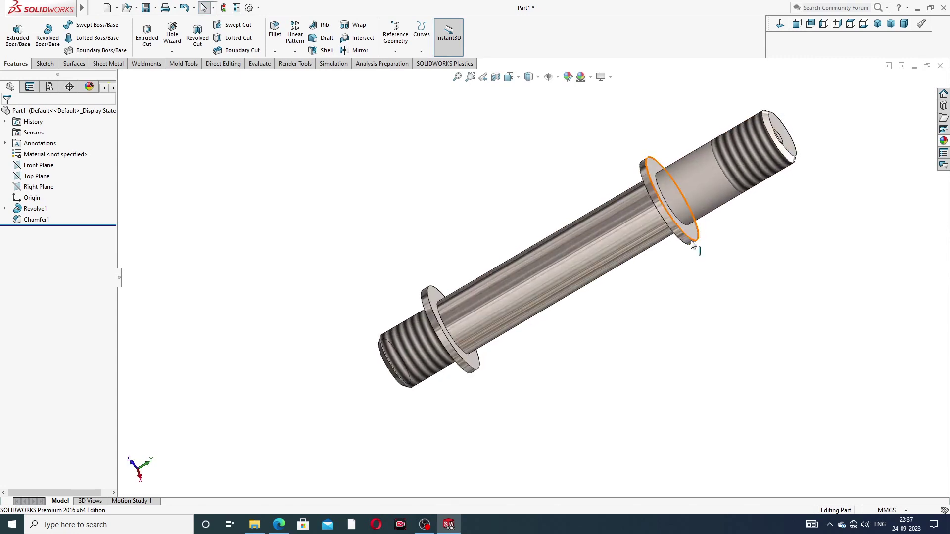
# Step: Apply the polished steel appearance from the Steel metals to the whole stud
pyautogui.scroll(-1, 699, 229)
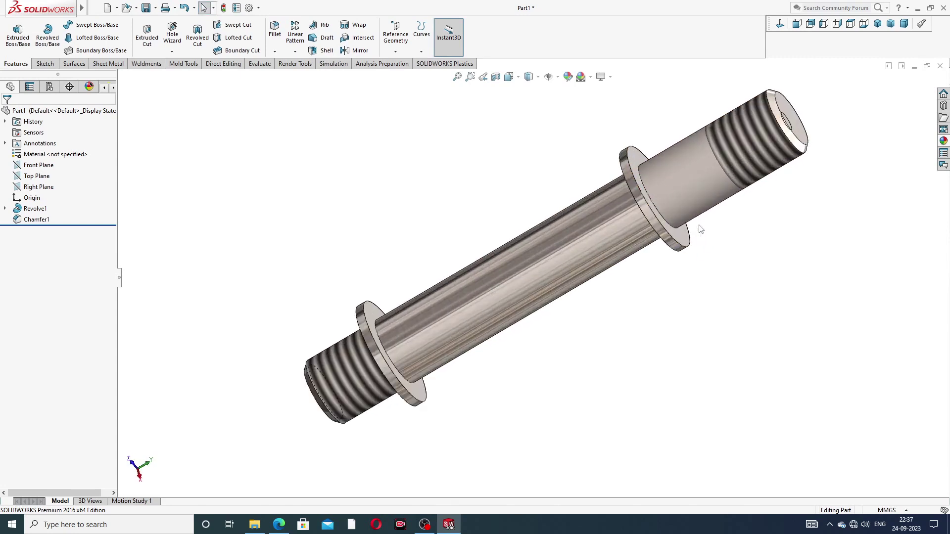
pyautogui.click(943, 143)
pyautogui.doubleClick(871, 299)
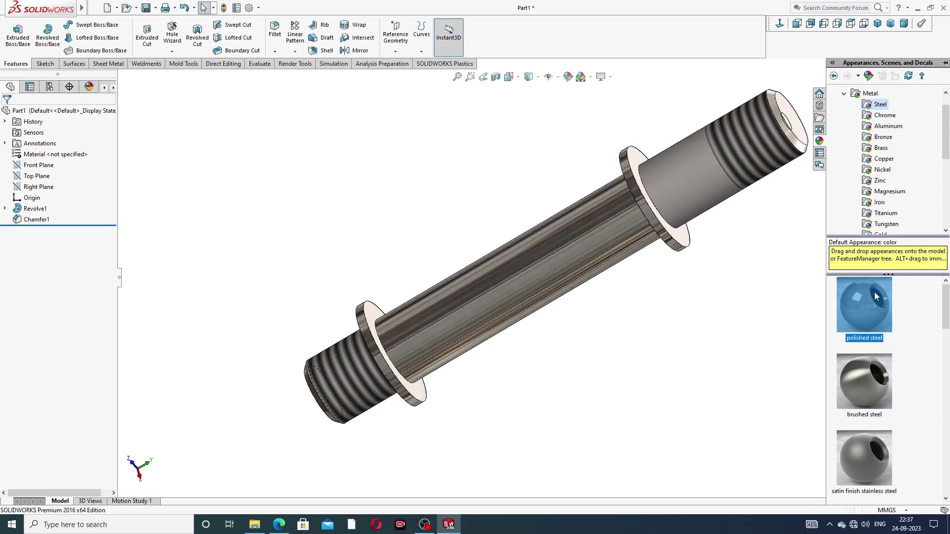
pyautogui.moveTo(700, 221)
pyautogui.mouseDown(button='middle')
pyautogui.moveTo(703, 178)
pyautogui.moveTo(700, 226)
pyautogui.moveTo(655, 245)
pyautogui.moveTo(665, 228)
pyautogui.moveTo(659, 165)
pyautogui.mouseUp(button='middle')
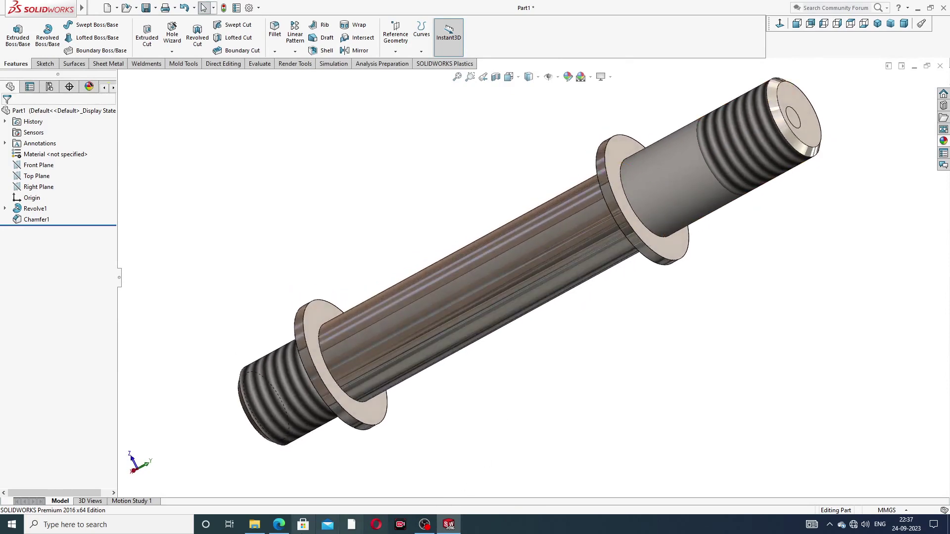
# Step: Switch to the Part-07 stud design PDF in the browser and compare it with the finished stud model
pyautogui.click(279, 525)
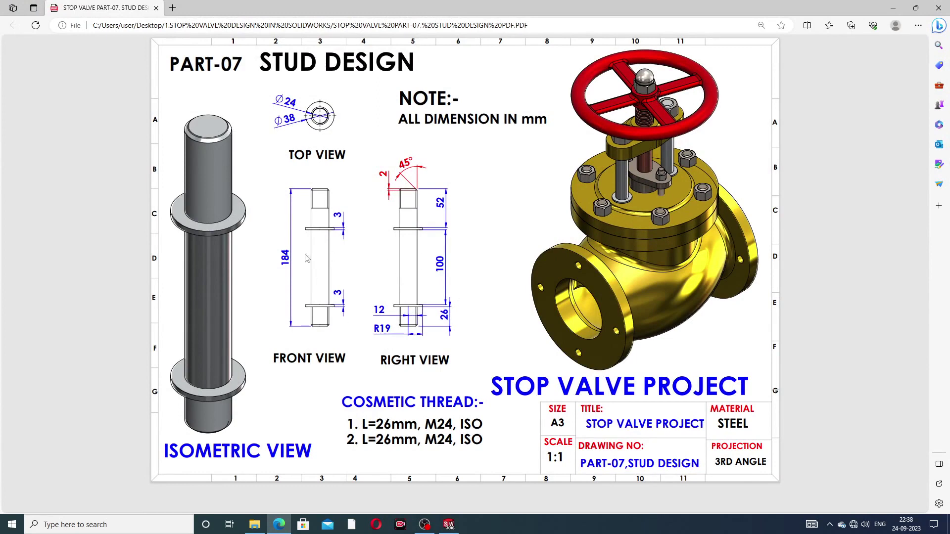
pyautogui.click(279, 525)
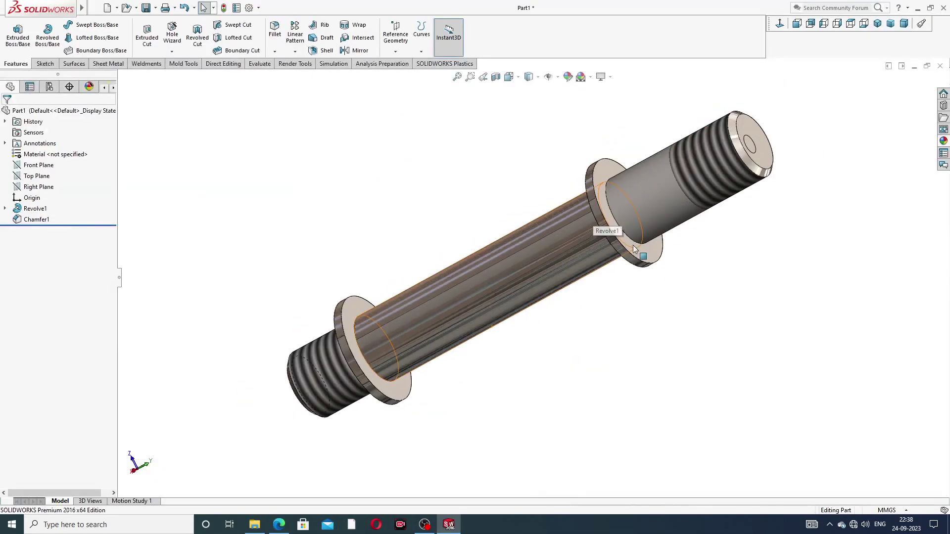
pyautogui.moveTo(633, 245); pyautogui.dragTo(682, 218, button='middle')
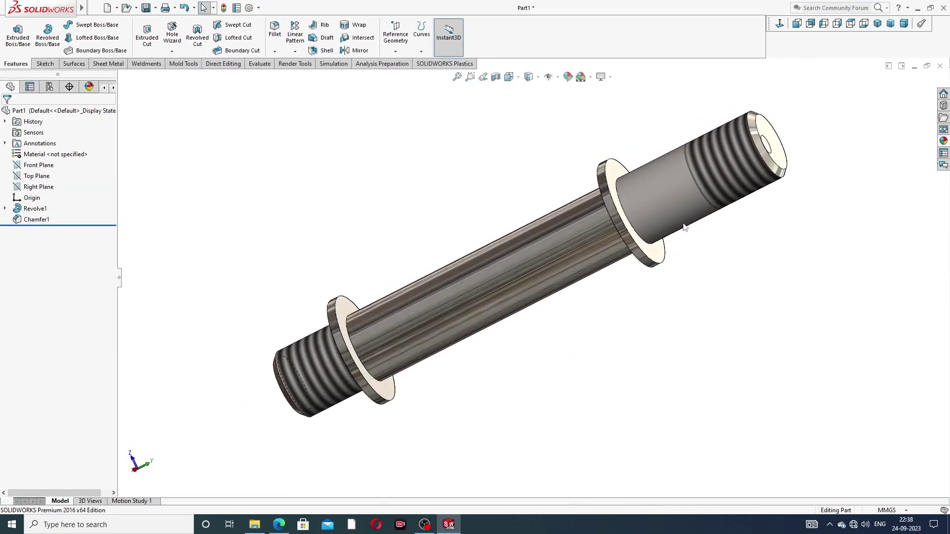
pyautogui.scroll(-2, 570, 221)
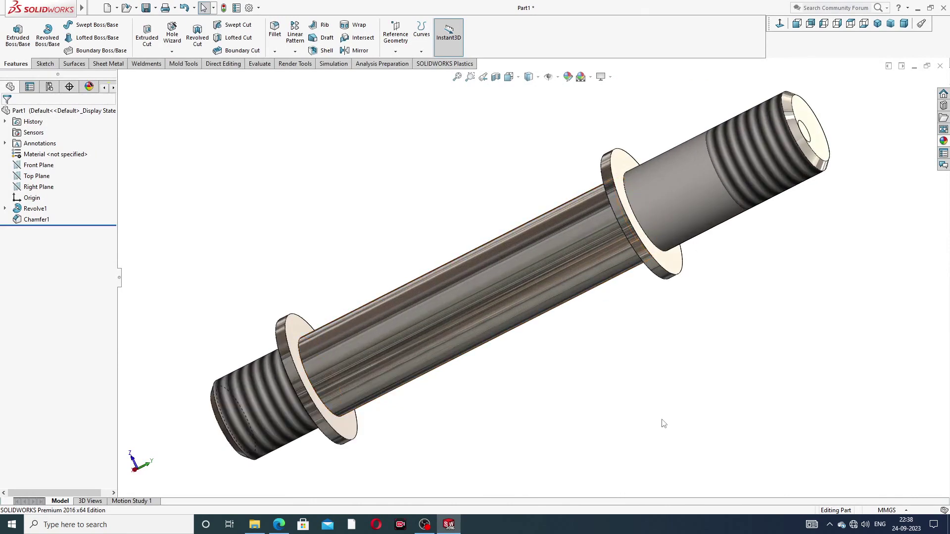
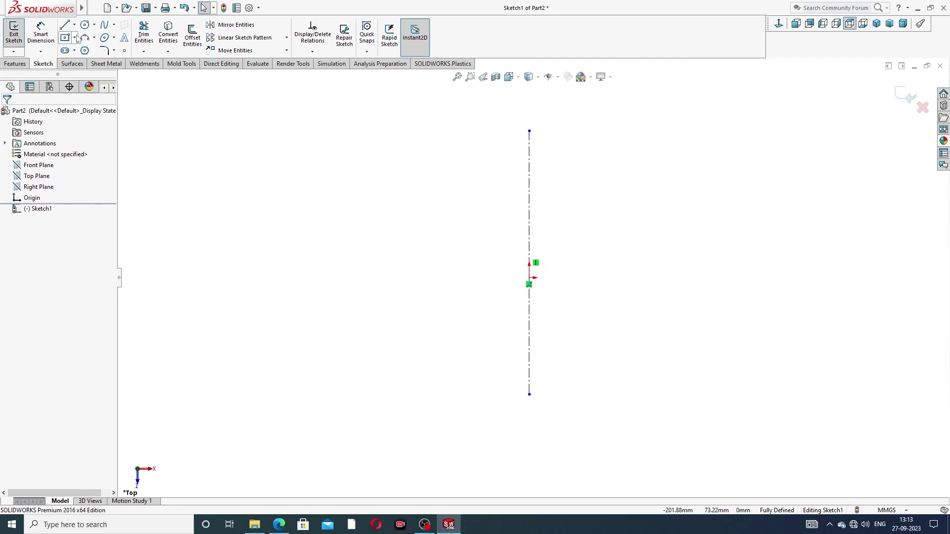
# Step: Draw a horizontal centerline through the origin, extending beyond both sides of the vertical centerline
pyautogui.click(75, 25)
pyautogui.click(87, 47)
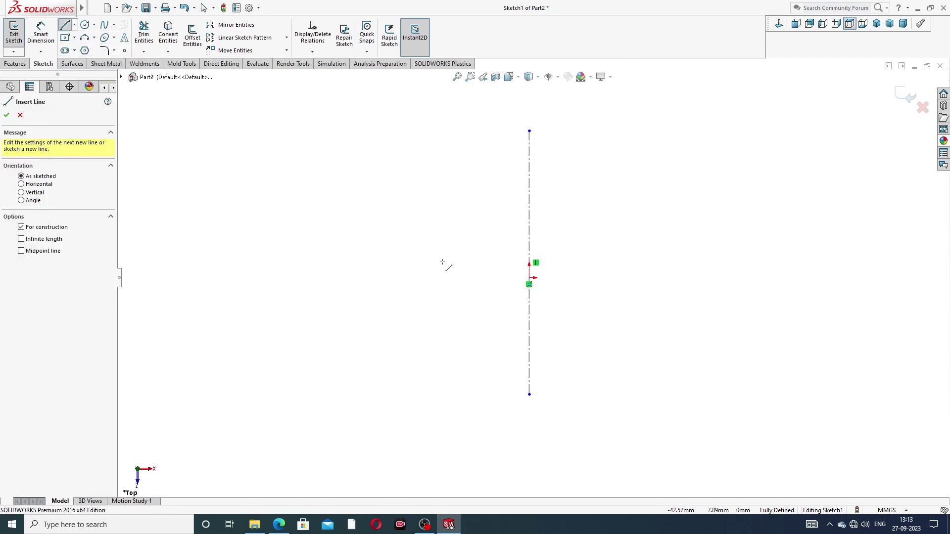
pyautogui.moveTo(448, 279); pyautogui.dragTo(455, 278)
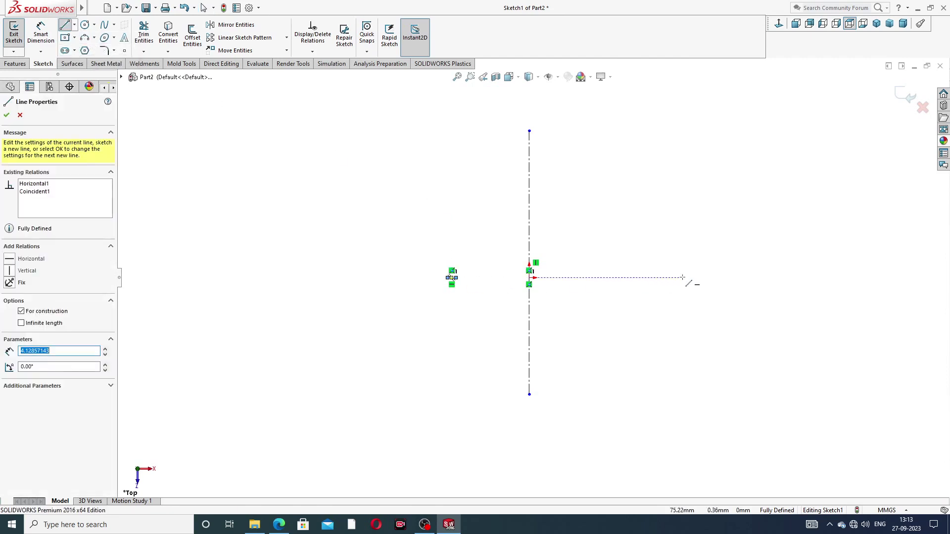
pyautogui.rightClick(648, 195)
pyautogui.click(677, 203)
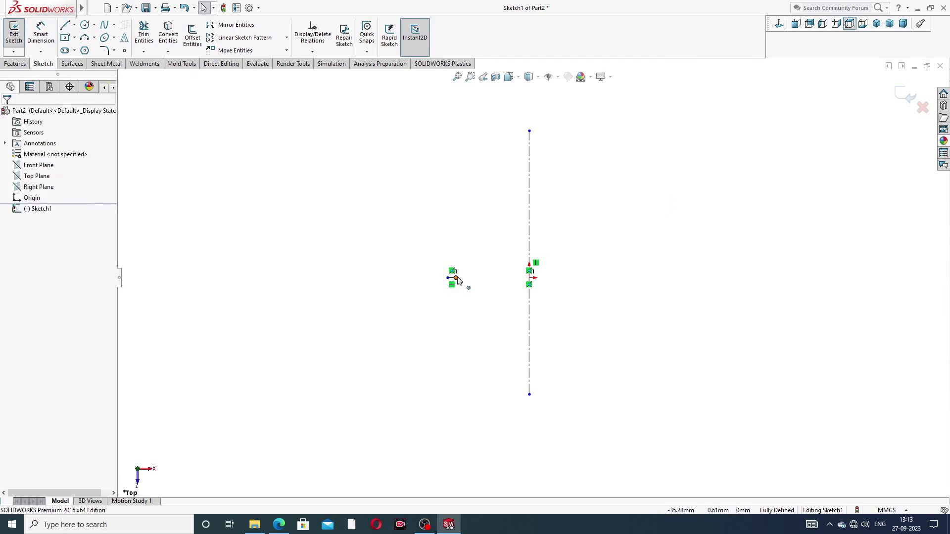
pyautogui.moveTo(457, 281); pyautogui.dragTo(697, 278)
pyautogui.click(647, 222)
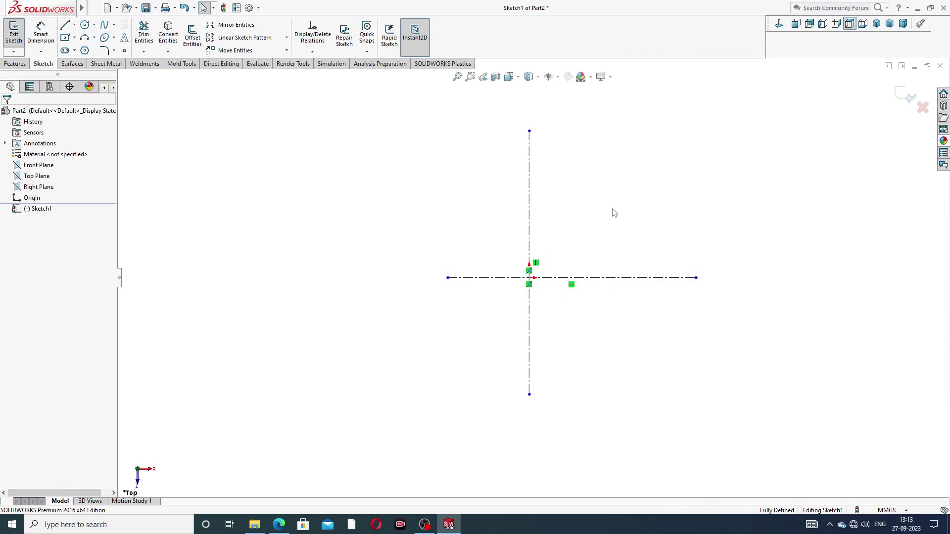
# Step: Start a center-based circle in the sketch with the crossed centerlines
pyautogui.scroll(1, 604, 172)
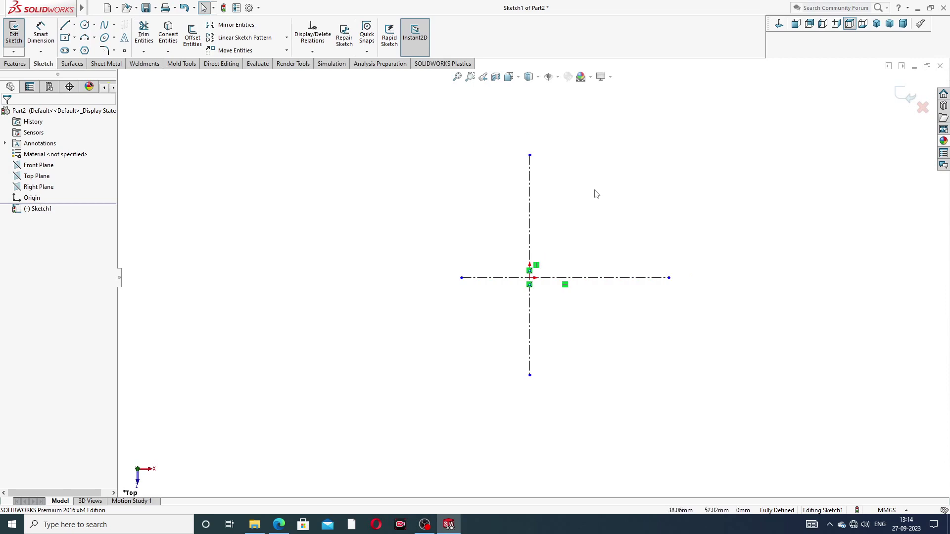
pyautogui.scroll(-1, 595, 189)
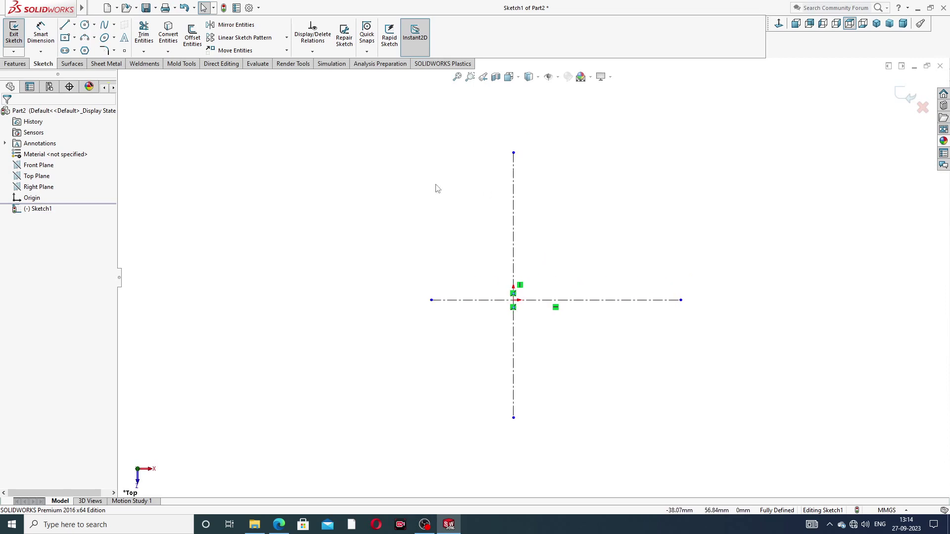
pyautogui.click(85, 25)
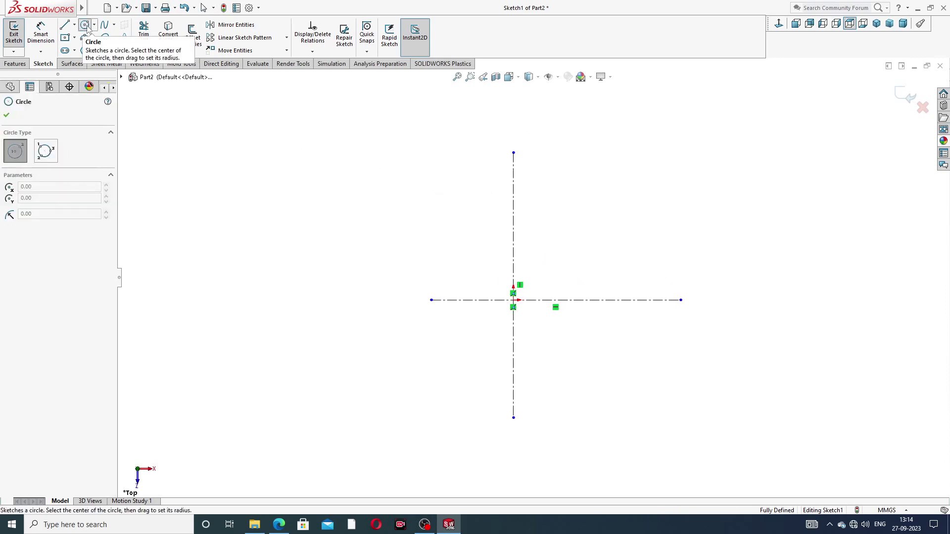
# Step: Sketch two concentric circles centred on the vertical centreline above the origin, with radii of about 27 mm and 34 mm
pyautogui.click(513, 181)
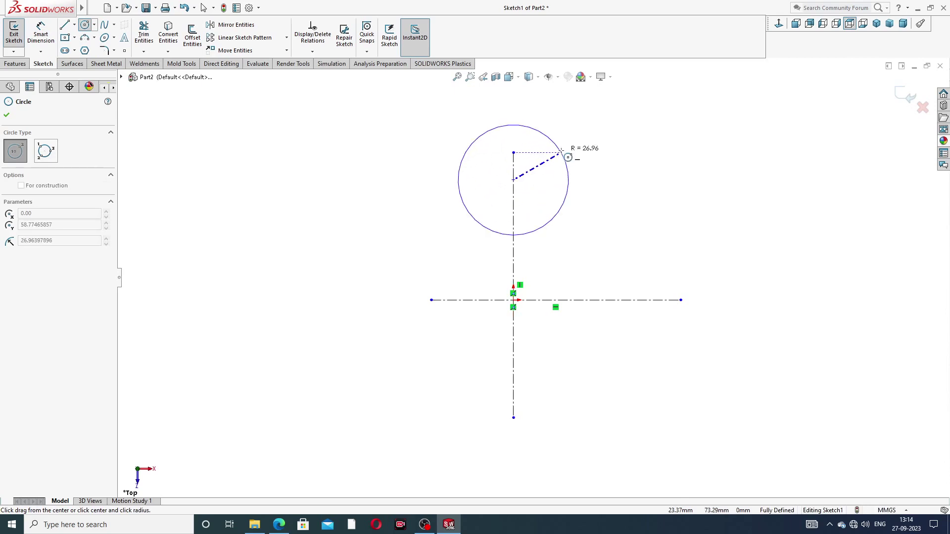
pyautogui.click(562, 161)
pyautogui.click(513, 180)
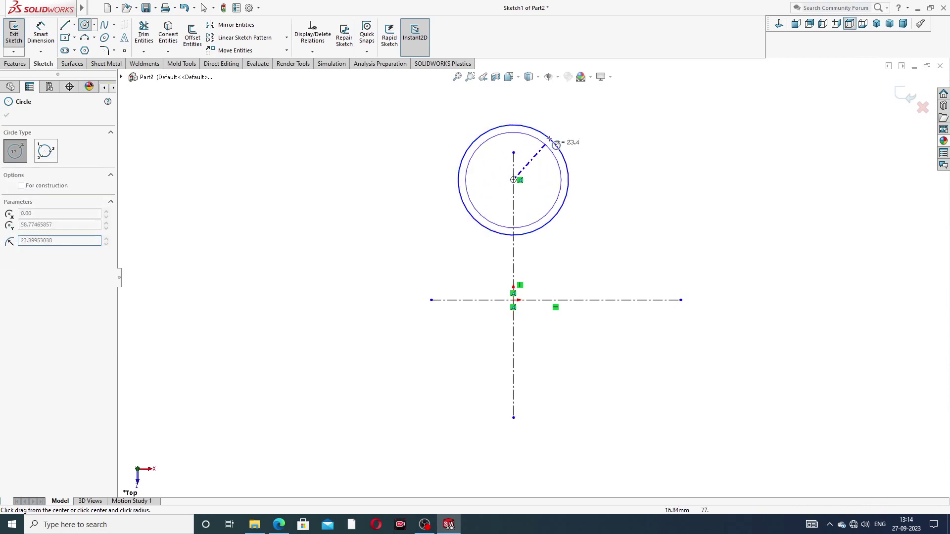
pyautogui.click(563, 131)
pyautogui.rightClick(613, 119)
pyautogui.click(636, 125)
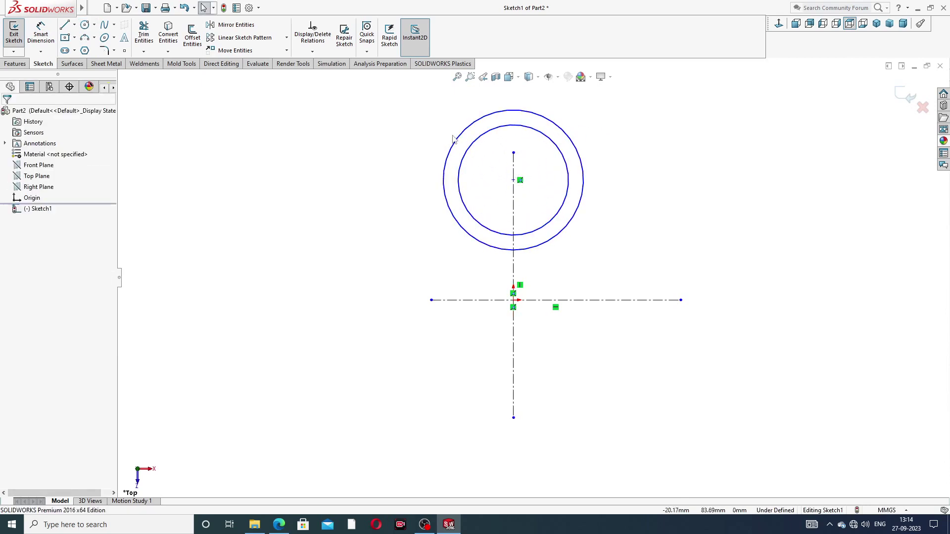
# Step: Consult the gland design PDF drawing for the dimensions and set the outer circle's diameter to 38 mm
pyautogui.click(49, 38)
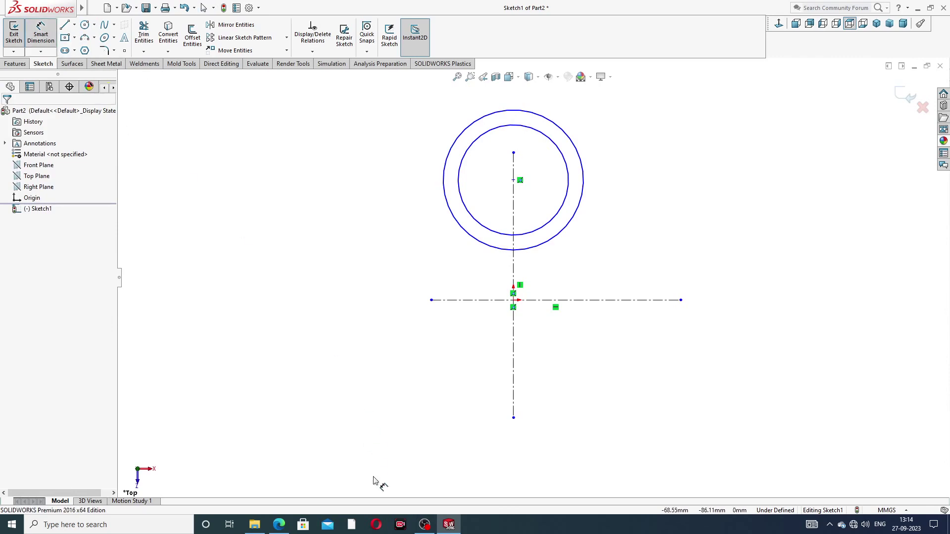
pyautogui.click(278, 526)
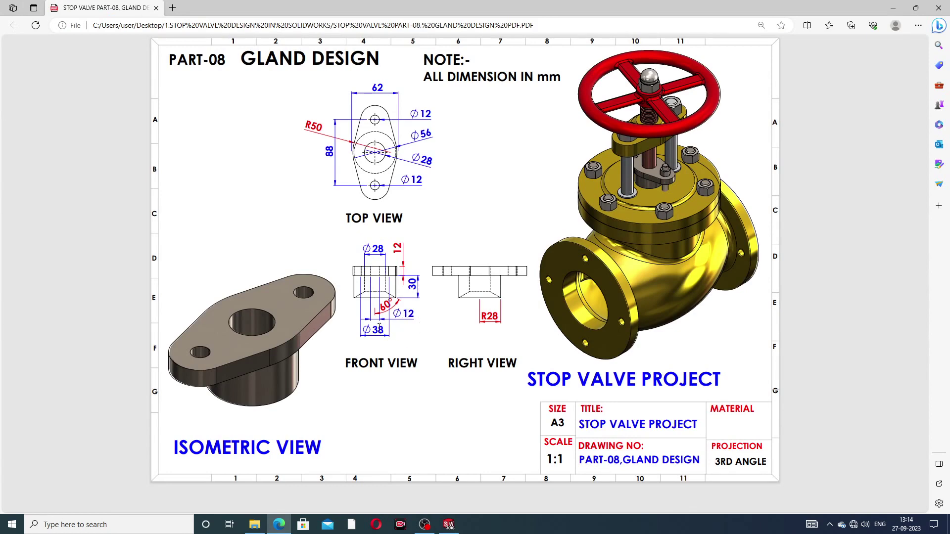
pyautogui.click(280, 525)
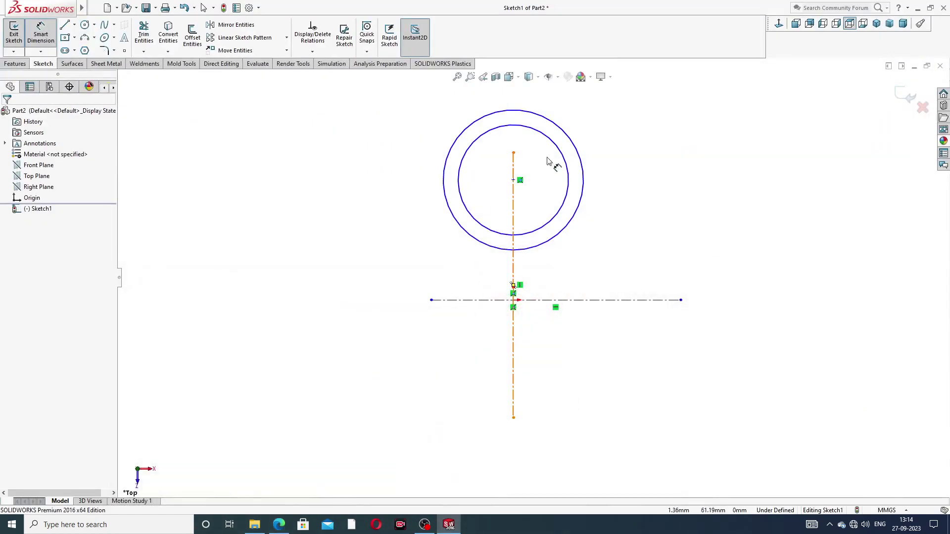
pyautogui.click(576, 143)
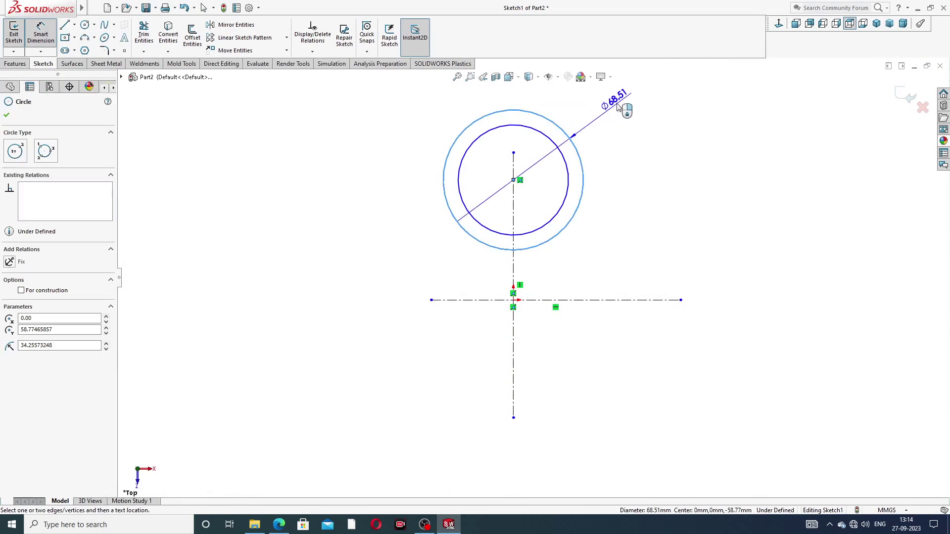
pyautogui.click(616, 103)
pyautogui.write('38')
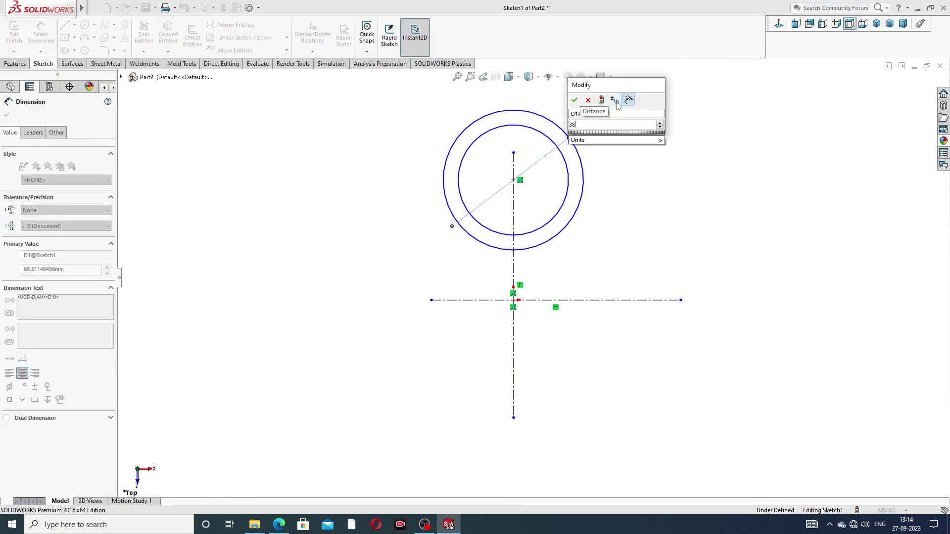
pyautogui.press('Return')
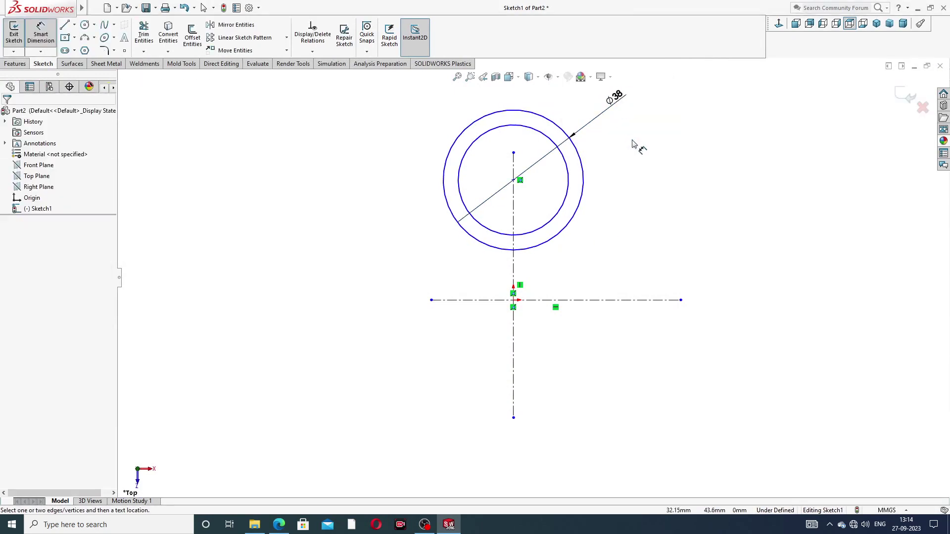
# Step: Set the inner circle's diameter to 12 mm and reposition the two diameter dimensions outside the circles
pyautogui.click(565, 161)
pyautogui.click(587, 111)
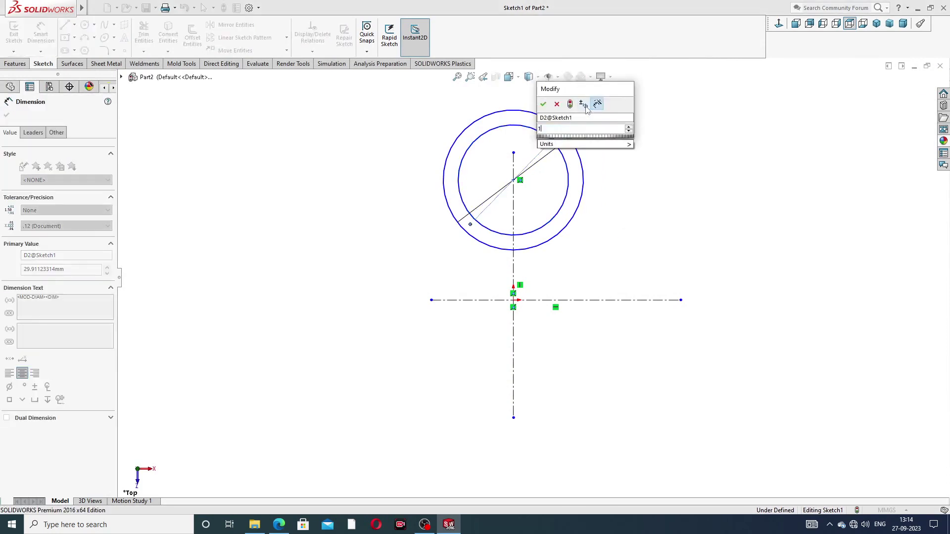
pyautogui.write('12')
pyautogui.press('Return')
pyautogui.click(629, 147)
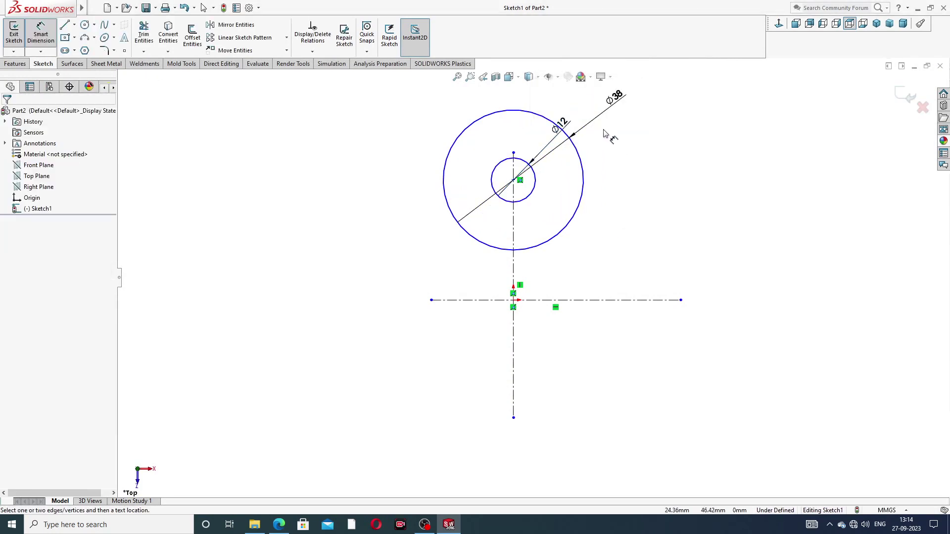
pyautogui.scroll(1, 604, 132)
pyautogui.moveTo(558, 147); pyautogui.dragTo(576, 123)
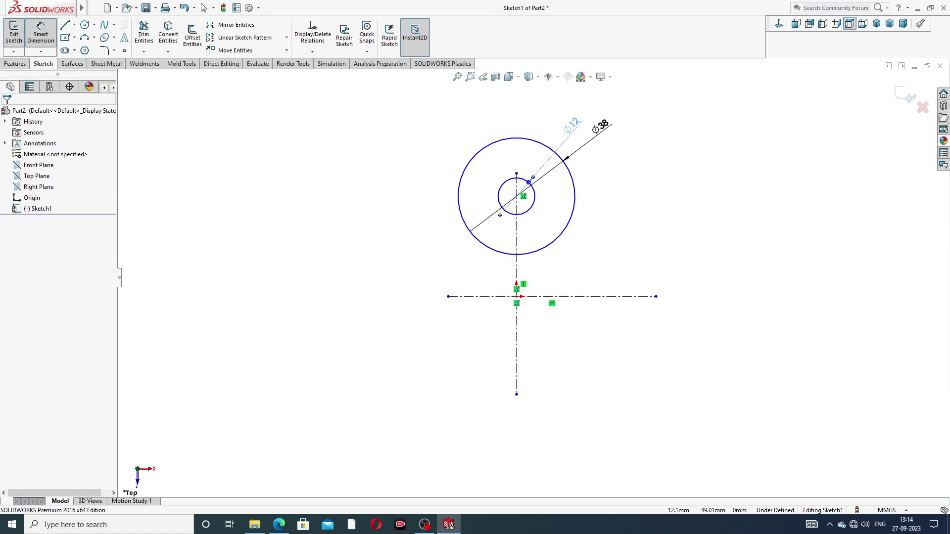
pyautogui.click(621, 173)
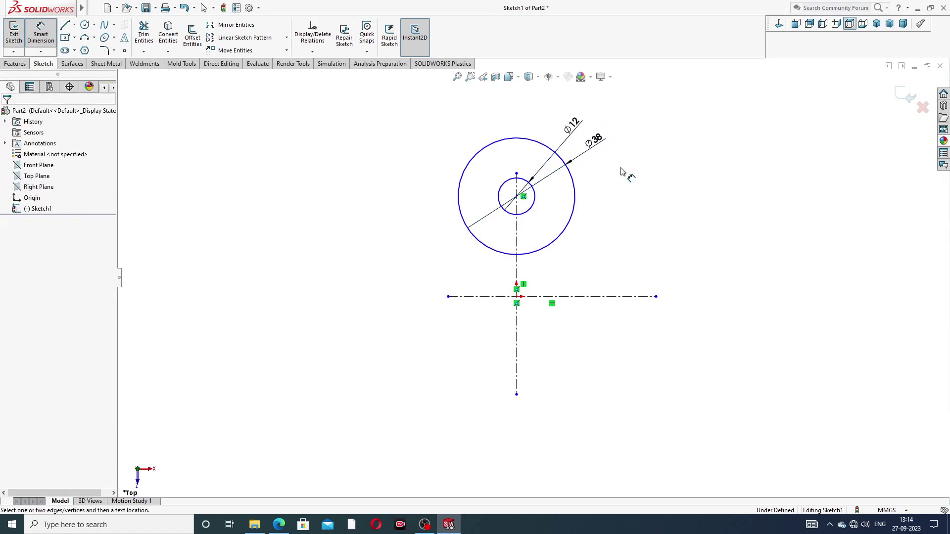
pyautogui.rightClick(396, 153)
pyautogui.click(418, 146)
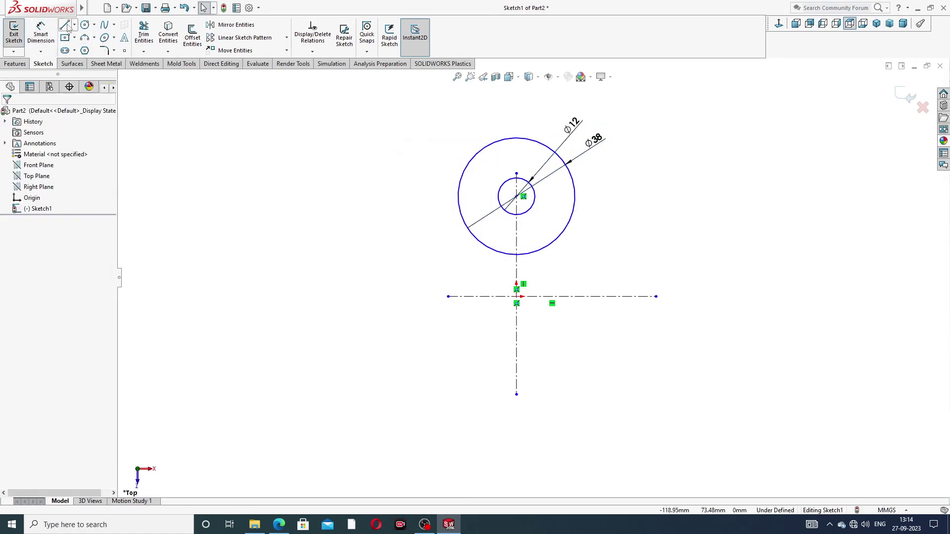
# Step: Draw a slanted line about 48 mm long, tangent to the outer circle's upper right side and ending on the horizontal centreline
pyautogui.click(66, 26)
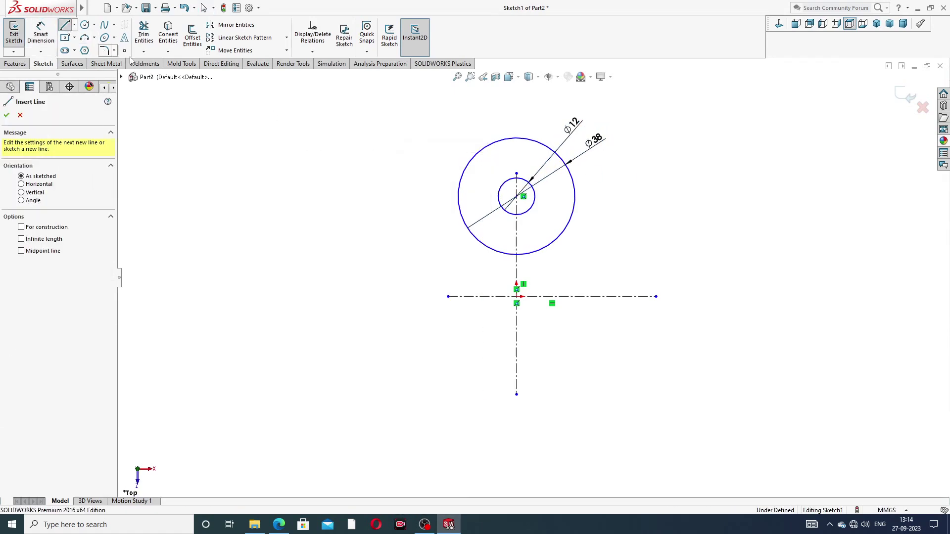
pyautogui.click(567, 167)
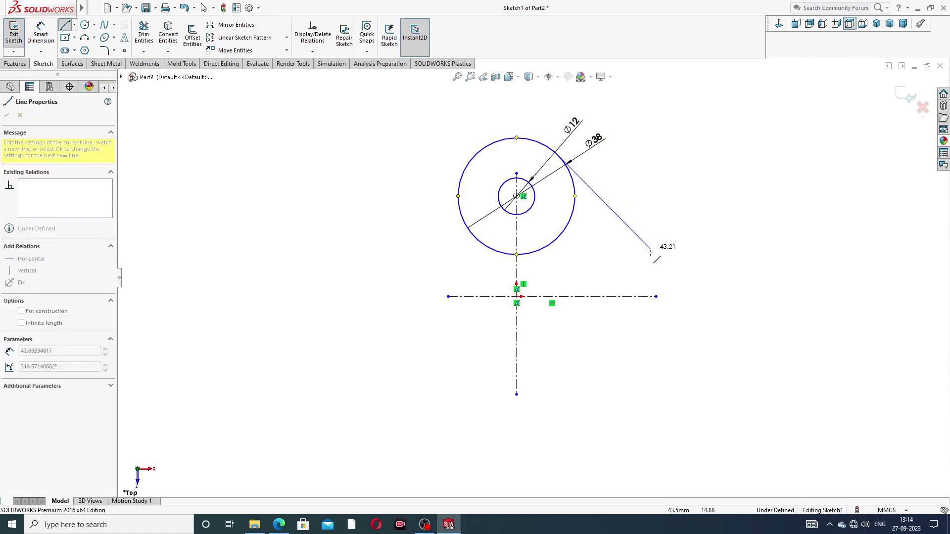
pyautogui.click(640, 297)
pyautogui.rightClick(683, 215)
pyautogui.click(701, 214)
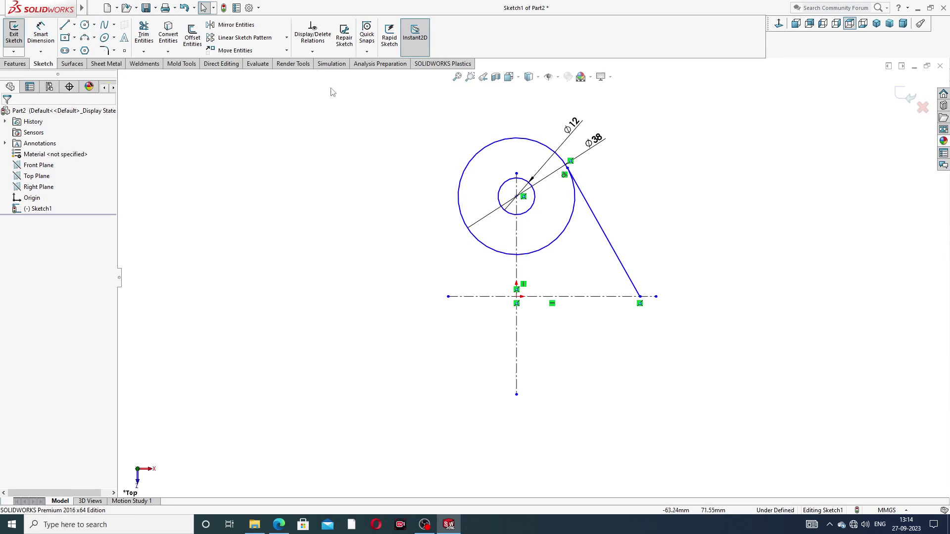
# Step: Mirror the slanted tangent line about the vertical centreline
pyautogui.click(588, 204)
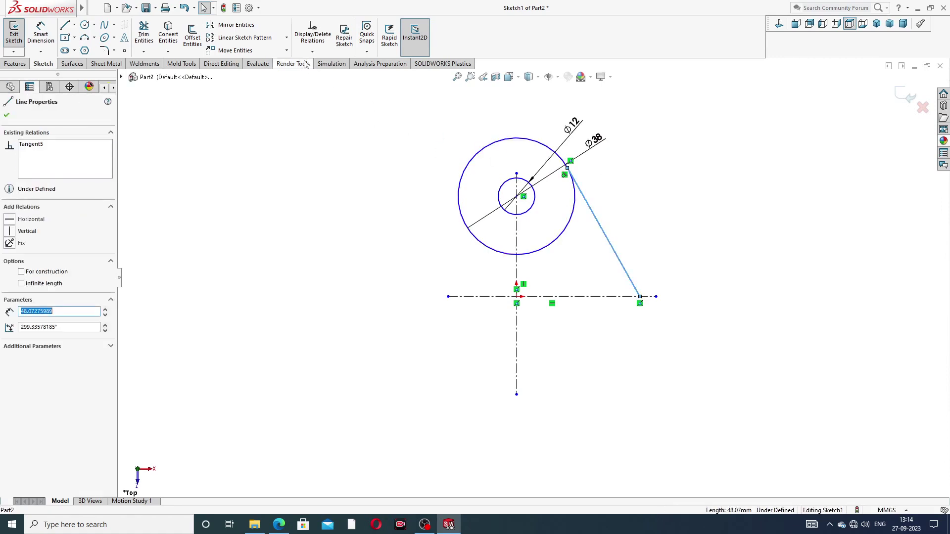
pyautogui.click(254, 29)
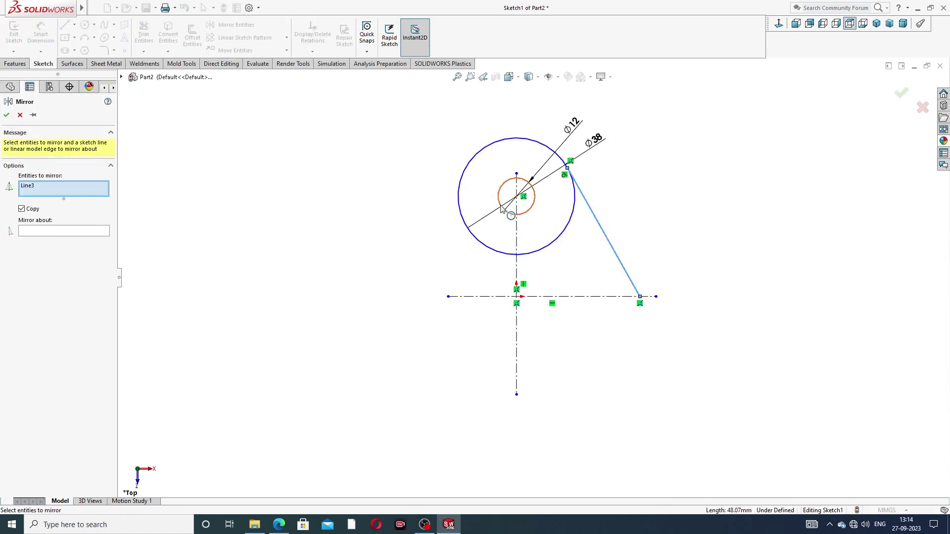
pyautogui.click(98, 232)
pyautogui.click(516, 267)
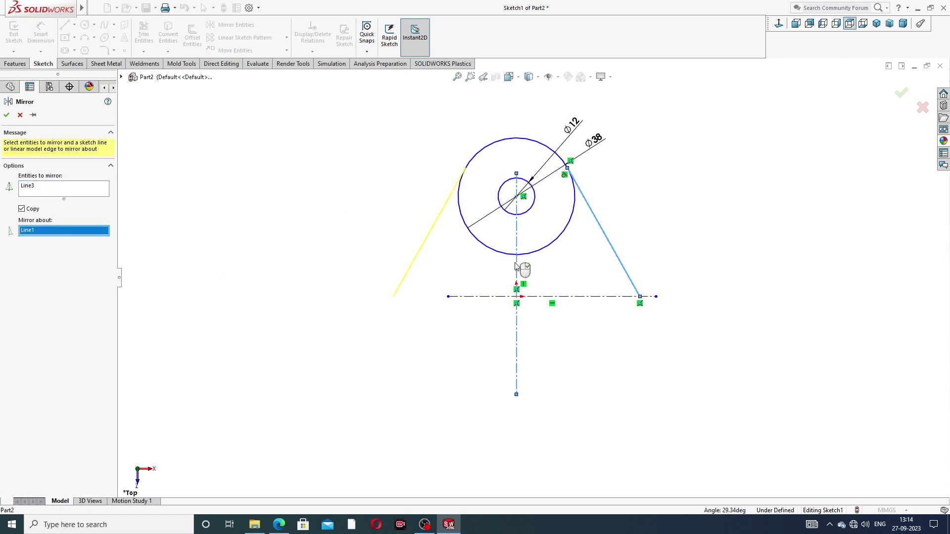
pyautogui.click(6, 115)
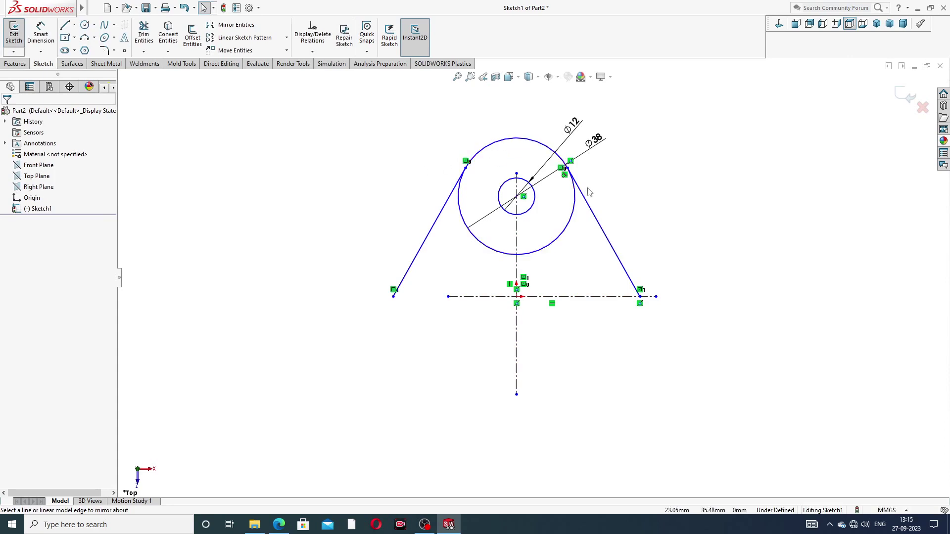
# Step: Try to mirror the circles and both slanted lines by preselecting them together with the vertical centreline
pyautogui.moveTo(444, 111)
pyautogui.mouseDown()
pyautogui.moveTo(435, 193)
pyautogui.moveTo(654, 199)
pyautogui.moveTo(635, 130)
pyautogui.mouseUp()
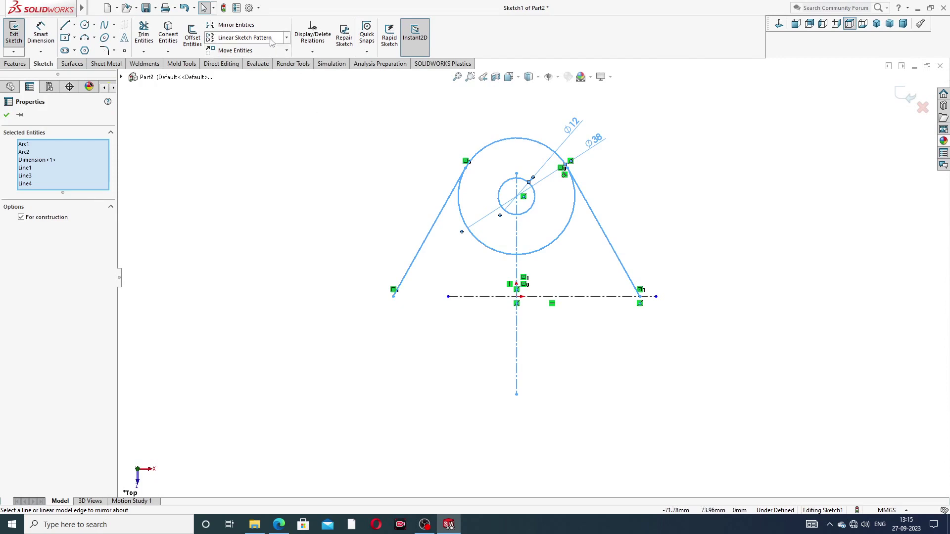
pyautogui.click(258, 26)
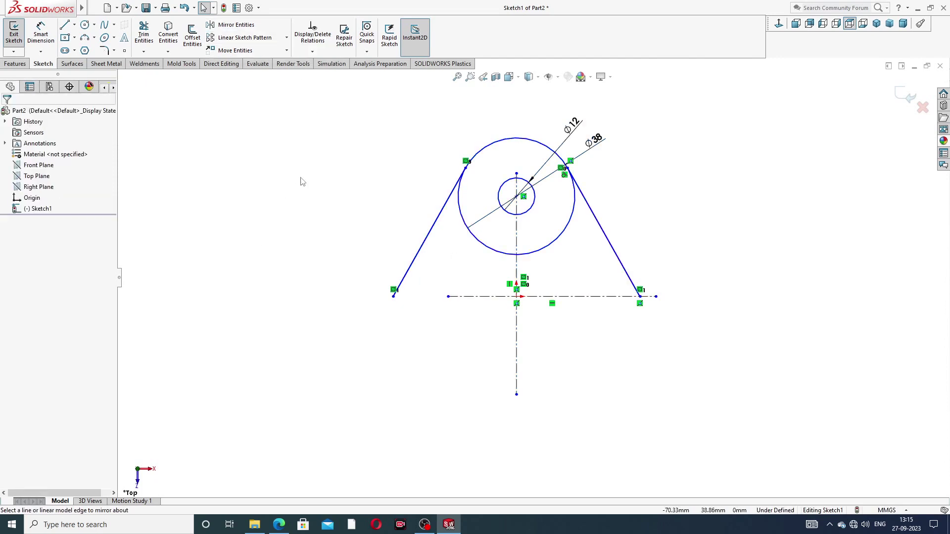
pyautogui.moveTo(428, 174)
pyautogui.mouseDown()
pyautogui.moveTo(695, 262)
pyautogui.moveTo(681, 141)
pyautogui.mouseUp()
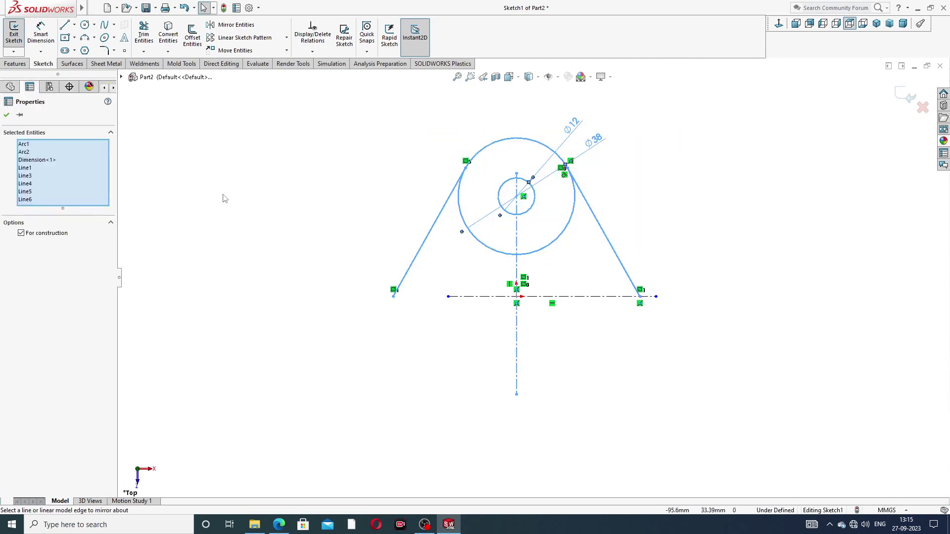
pyautogui.click(263, 187)
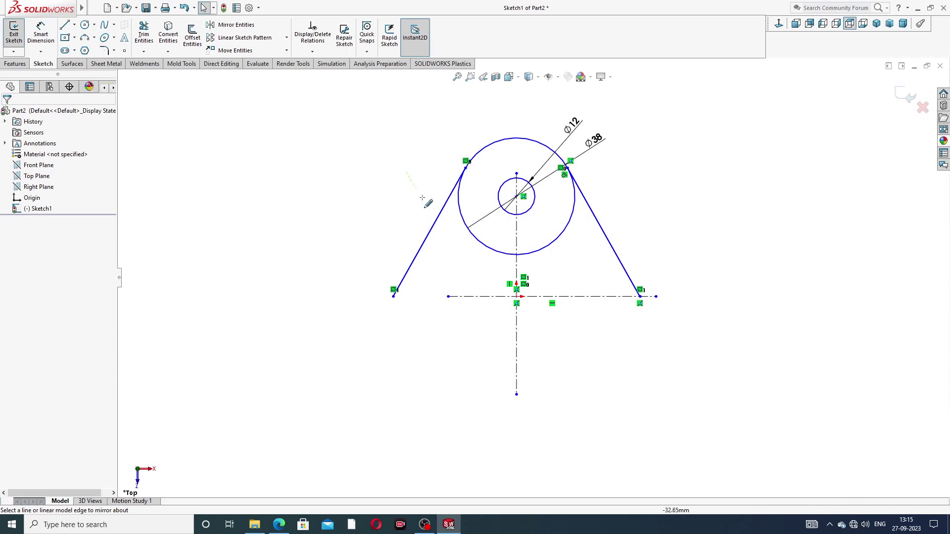
pyautogui.moveTo(407, 173)
pyautogui.mouseDown()
pyautogui.moveTo(562, 251)
pyautogui.moveTo(624, 228)
pyautogui.mouseUp()
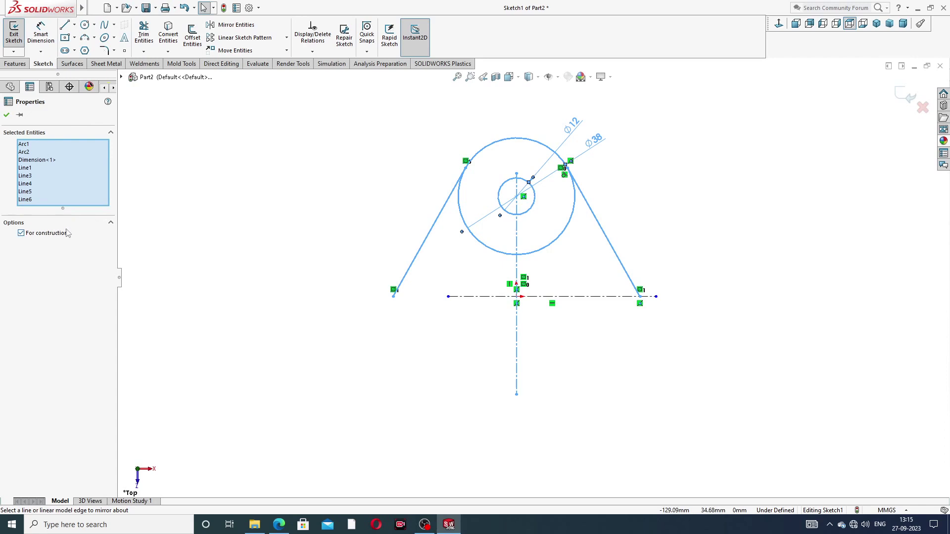
pyautogui.click(202, 185)
pyautogui.moveTo(432, 172)
pyautogui.mouseDown()
pyautogui.moveTo(468, 242)
pyautogui.moveTo(637, 235)
pyautogui.mouseUp()
pyautogui.click(259, 31)
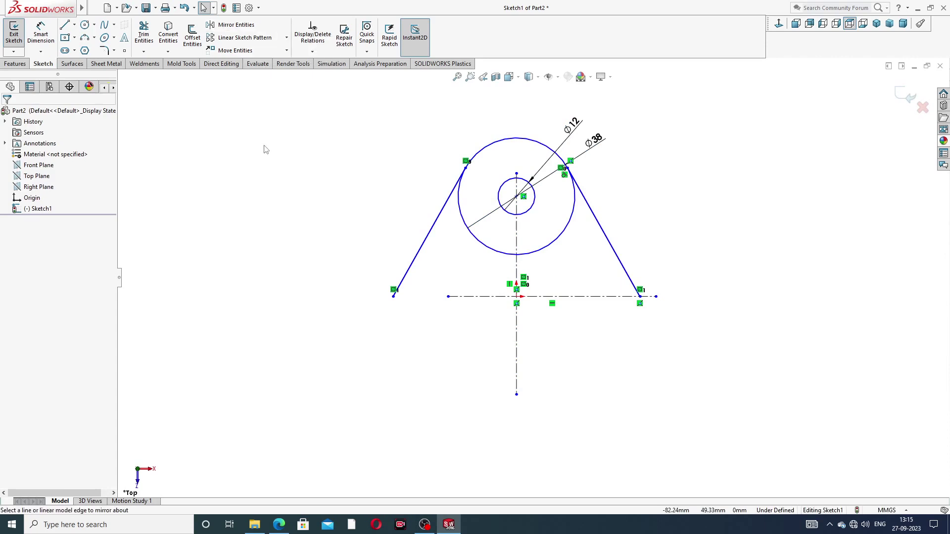
# Step: Mirror the outer circle, the slanted lines and the vertical centreline about the horizontal centreline, keeping the originals
pyautogui.click(257, 25)
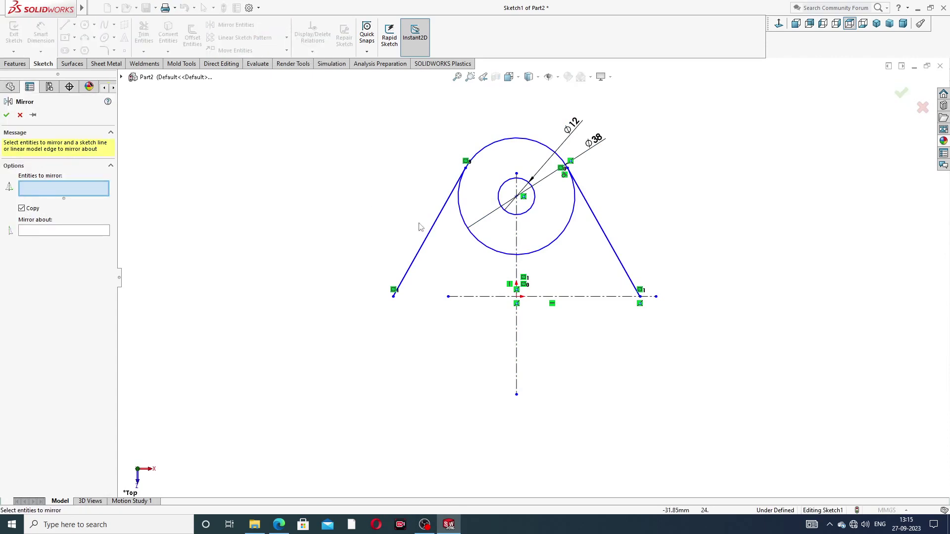
pyautogui.moveTo(421, 227)
pyautogui.mouseDown()
pyautogui.moveTo(606, 254)
pyautogui.moveTo(624, 223)
pyautogui.mouseUp()
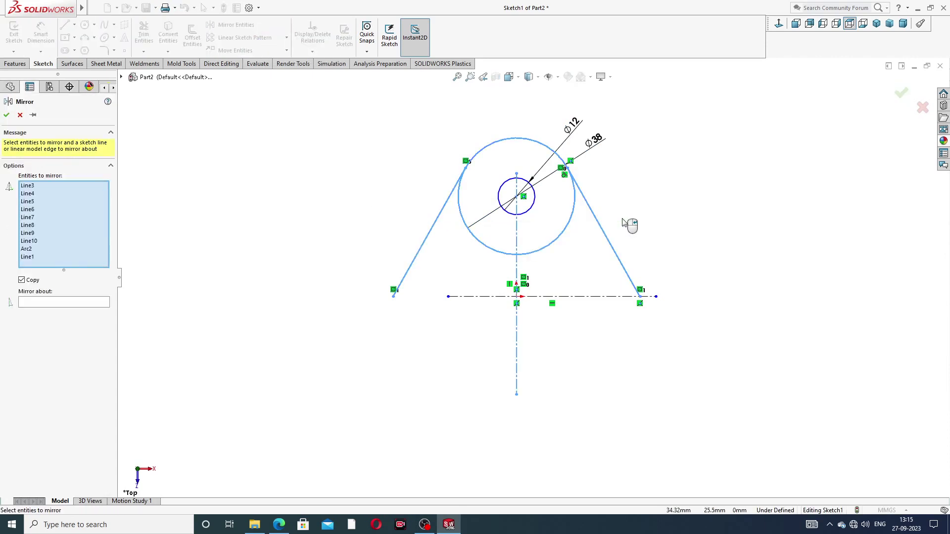
pyautogui.click(76, 302)
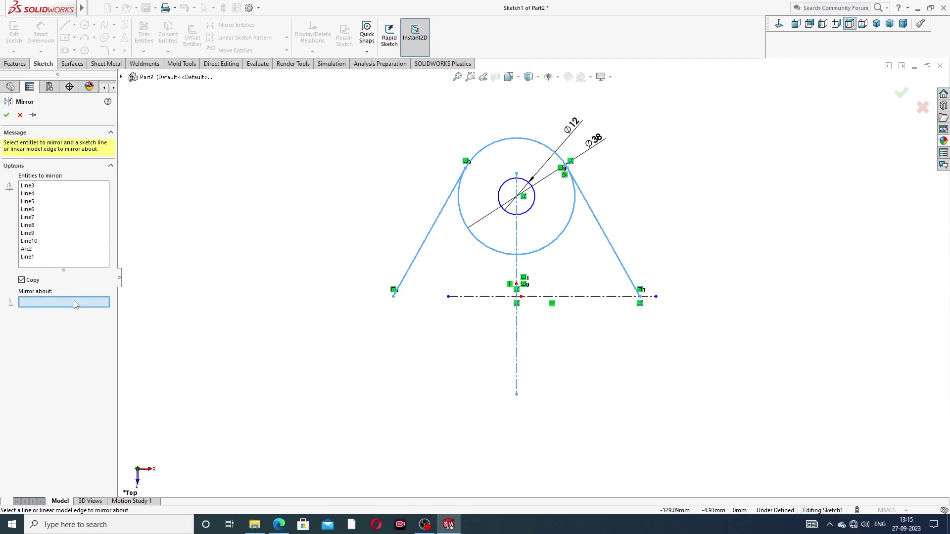
pyautogui.click(581, 297)
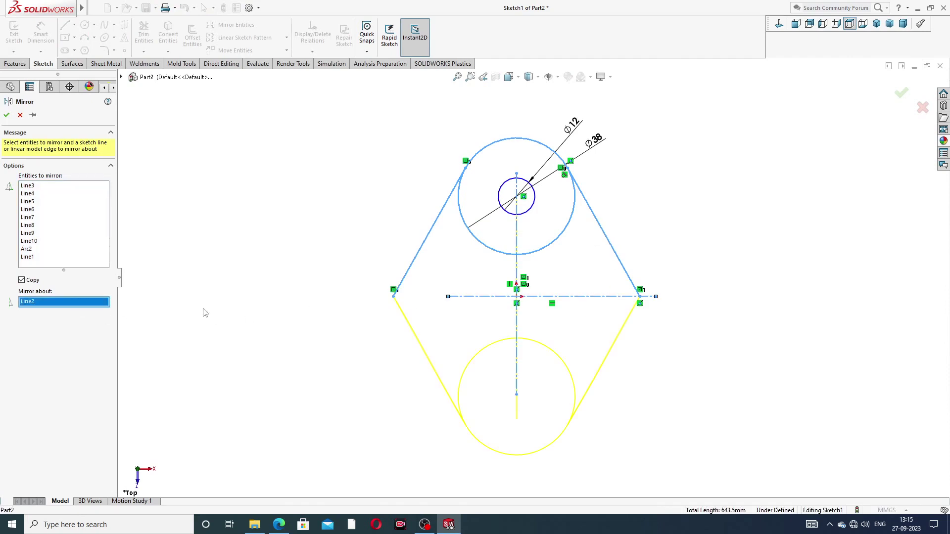
pyautogui.click(7, 115)
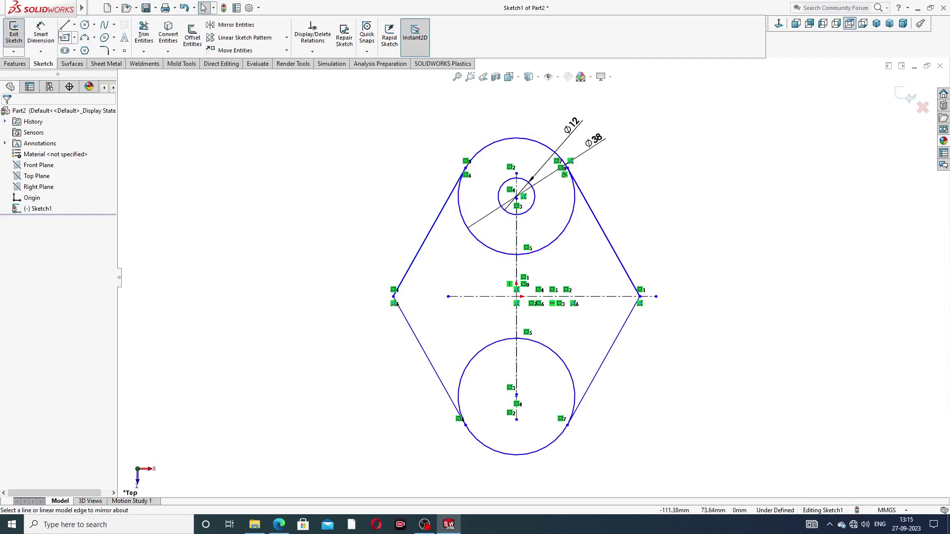
pyautogui.click(41, 33)
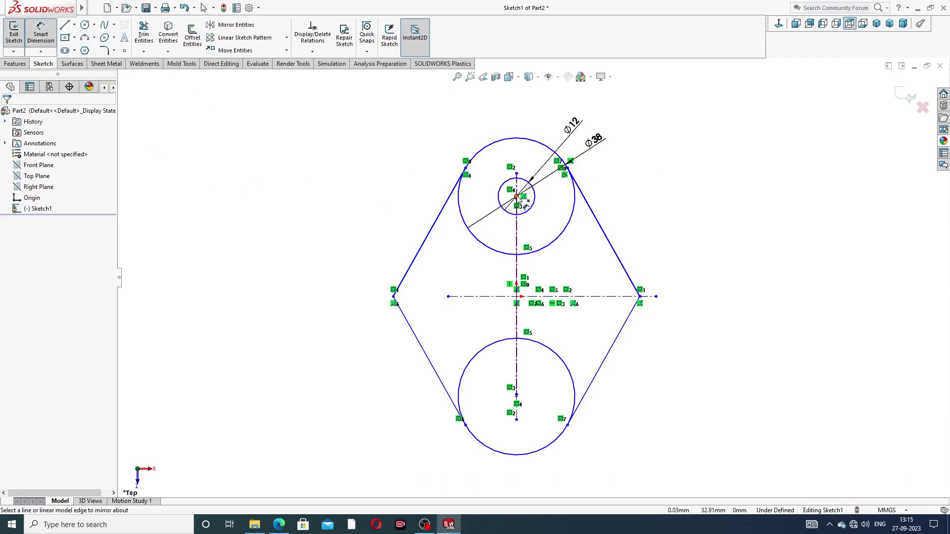
pyautogui.click(517, 196)
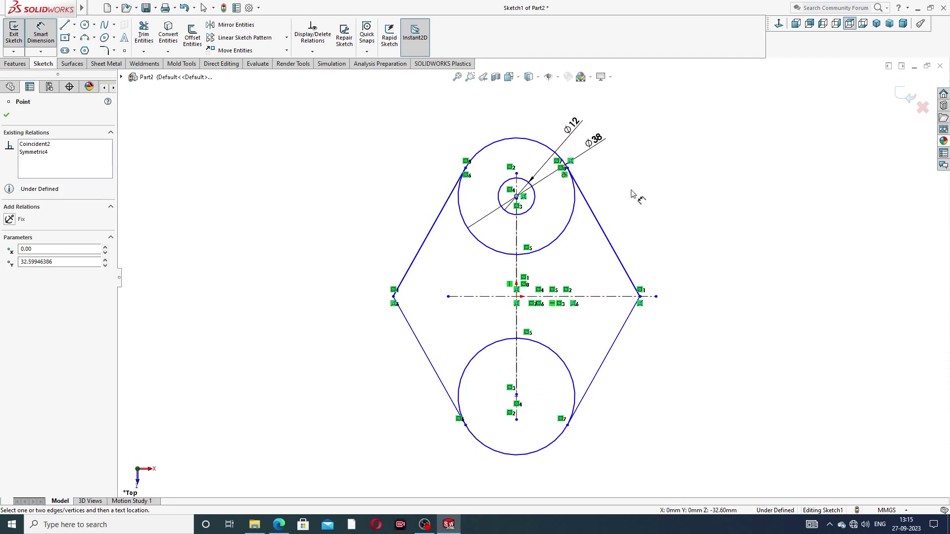
pyautogui.rightClick(648, 172)
pyautogui.click(680, 133)
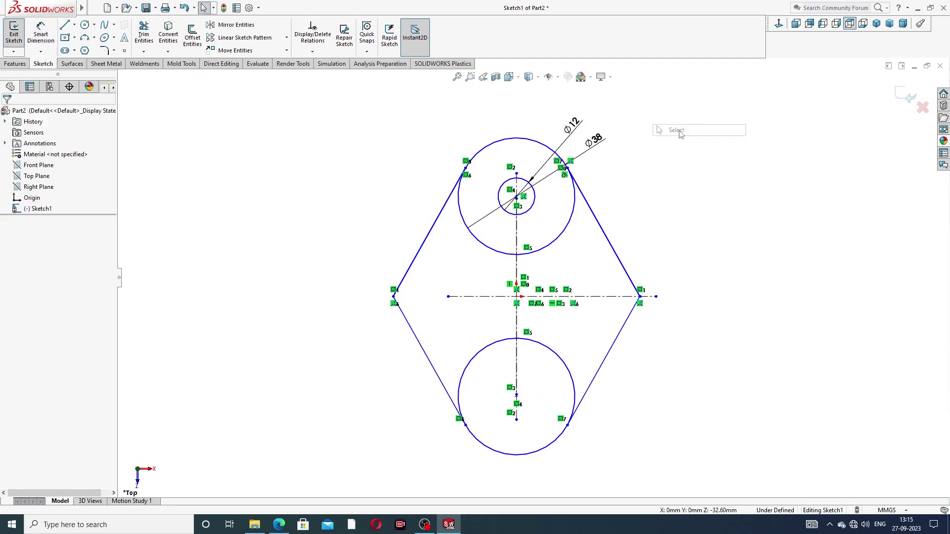
# Step: Mirror the 12 mm circle about the horizontal centreline, keeping the original
pyautogui.click(537, 206)
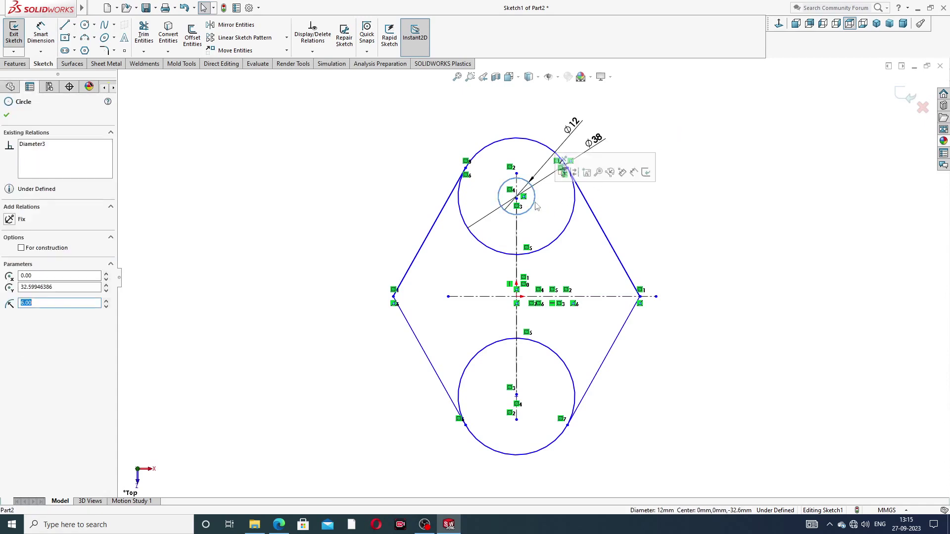
pyautogui.click(245, 25)
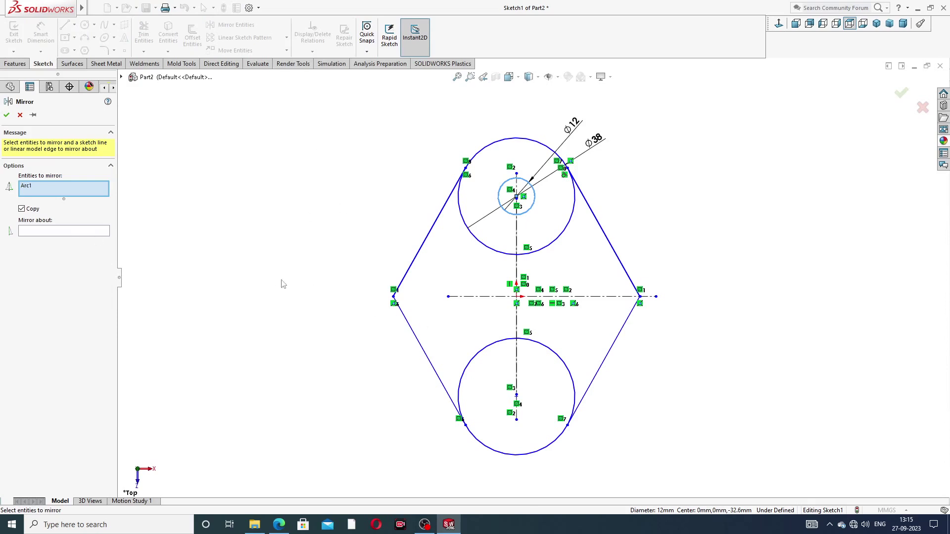
pyautogui.click(71, 231)
pyautogui.click(489, 299)
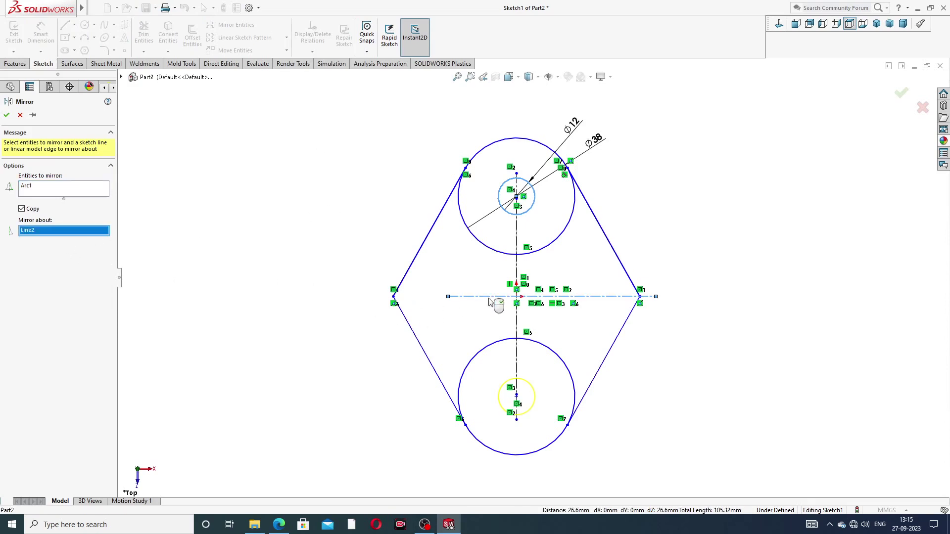
pyautogui.click(6, 115)
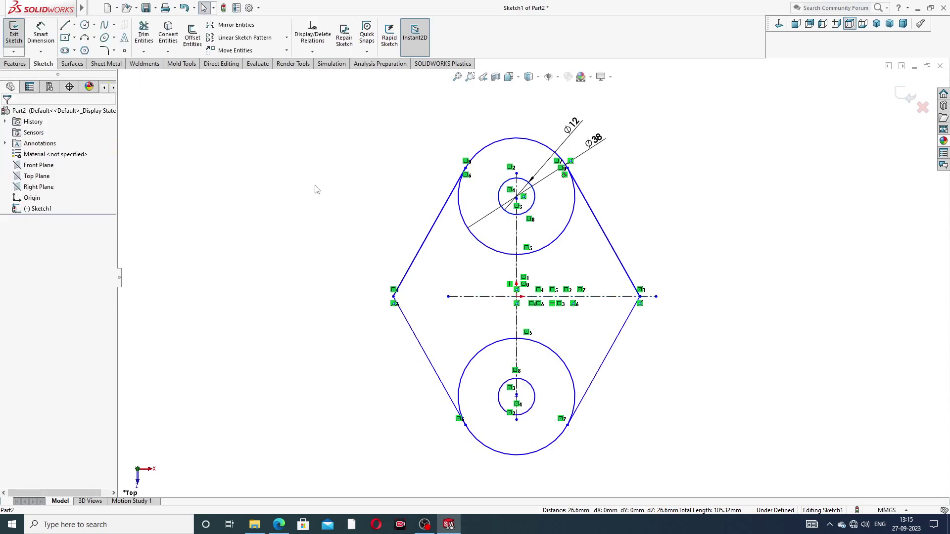
pyautogui.click(40, 33)
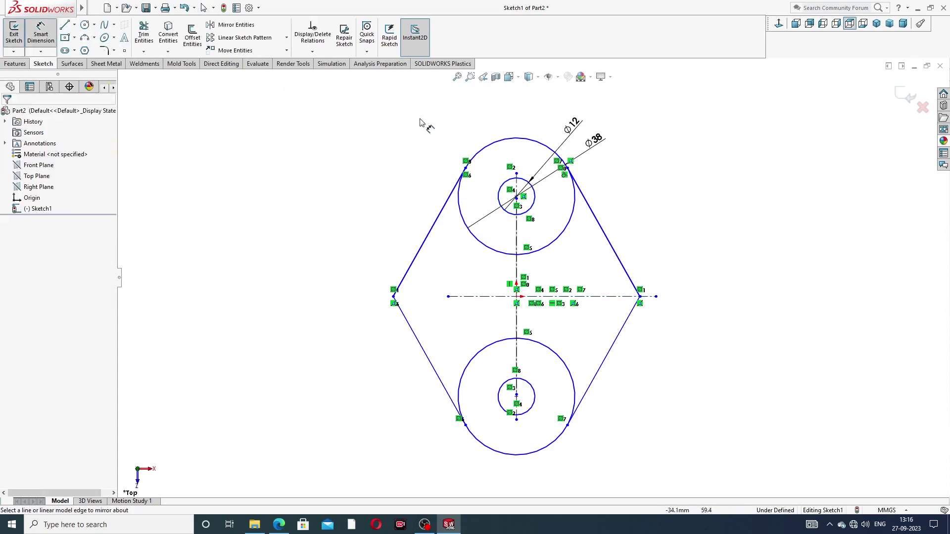
pyautogui.scroll(-3, 517, 208)
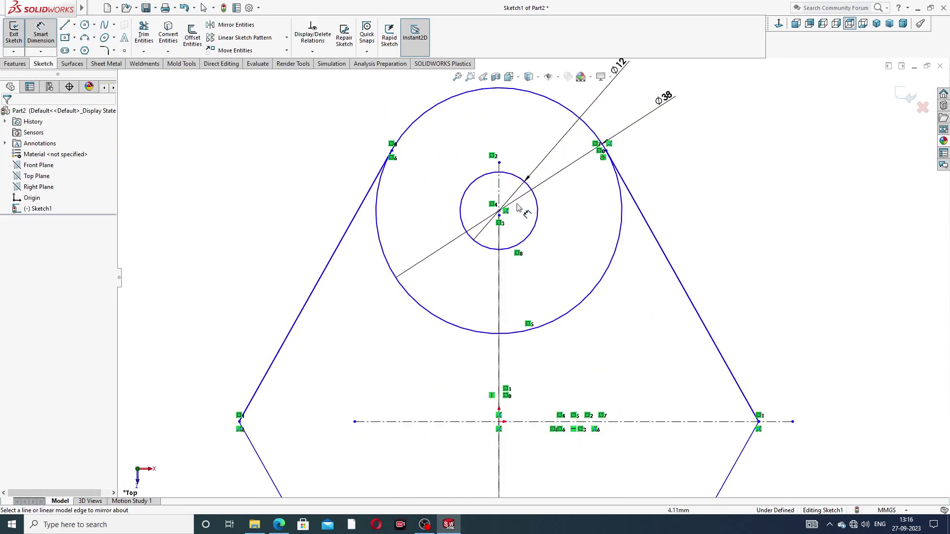
pyautogui.scroll(-5, 517, 208)
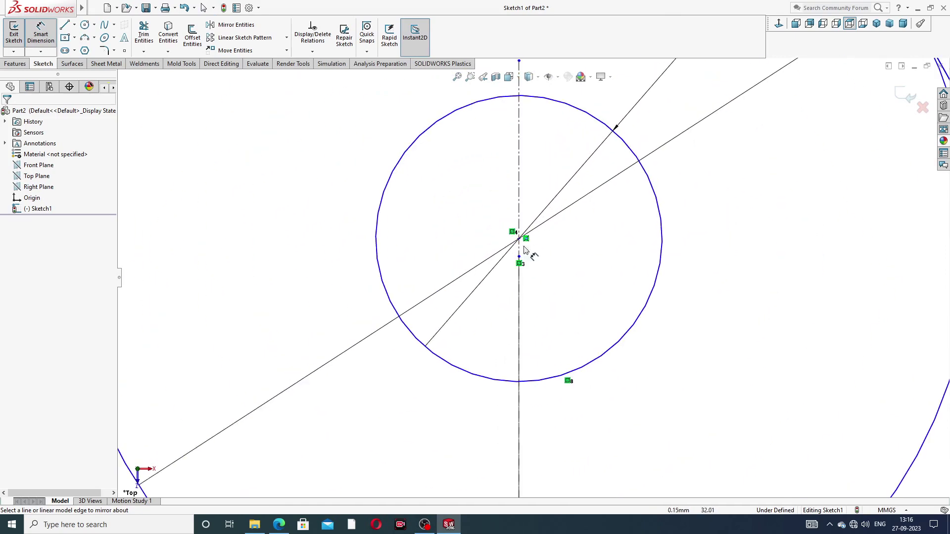
pyautogui.scroll(7, 557, 213)
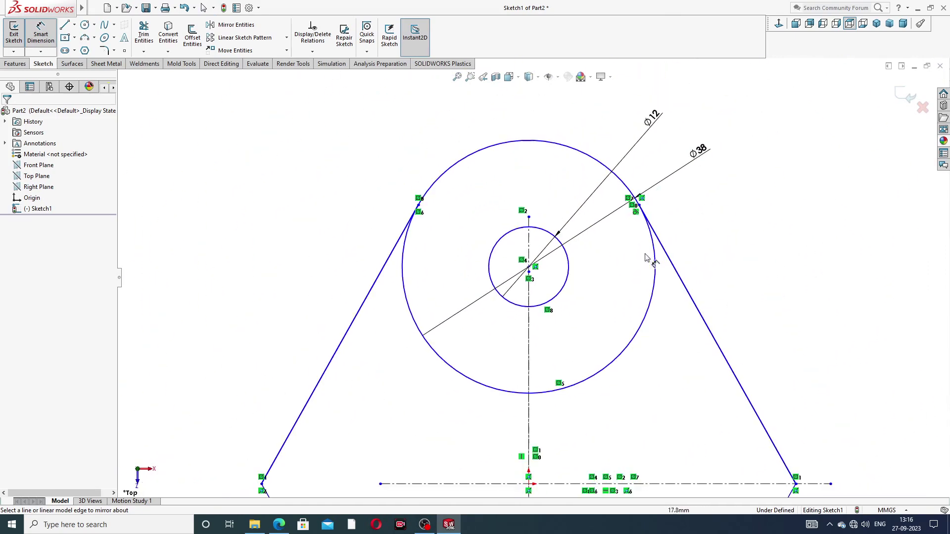
pyautogui.rightClick(756, 200)
pyautogui.click(783, 151)
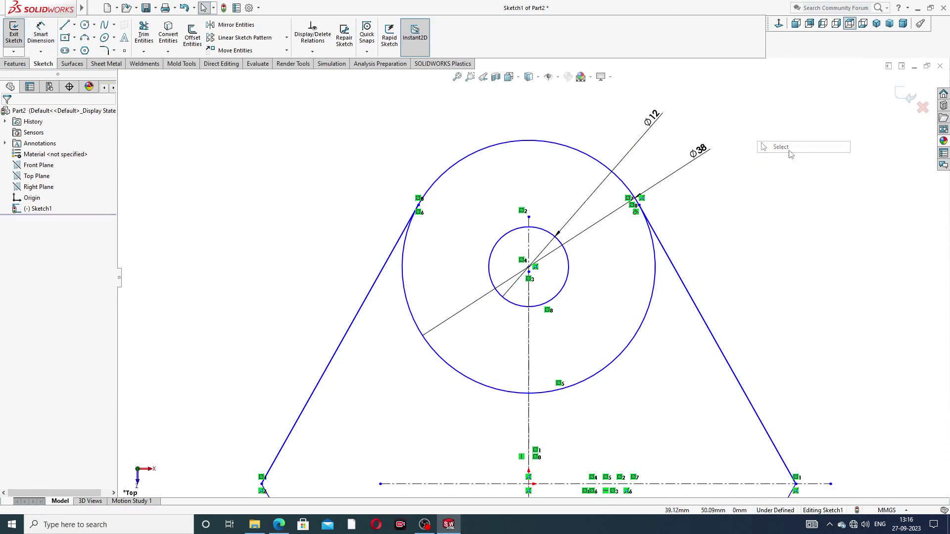
# Step: Stretch the vertical centreline's ends away from the 12 mm upper circle's centre and past the lower outer circle
pyautogui.moveTo(531, 274)
pyautogui.mouseDown()
pyautogui.moveTo(539, 323)
pyautogui.moveTo(535, 188)
pyautogui.moveTo(542, 205)
pyautogui.moveTo(532, 175)
pyautogui.mouseUp()
pyautogui.click(741, 229)
pyautogui.click(730, 207)
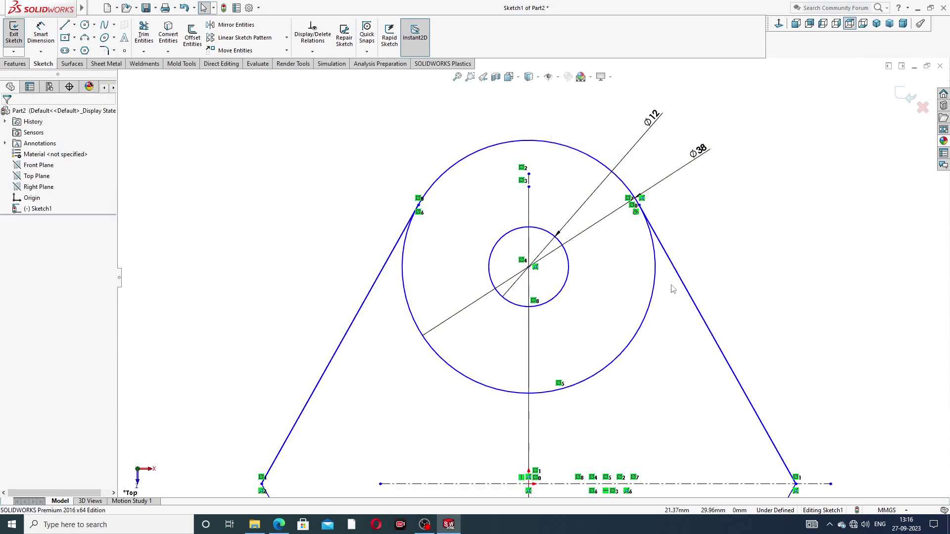
pyautogui.scroll(2, 629, 286)
pyautogui.scroll(2, 600, 286)
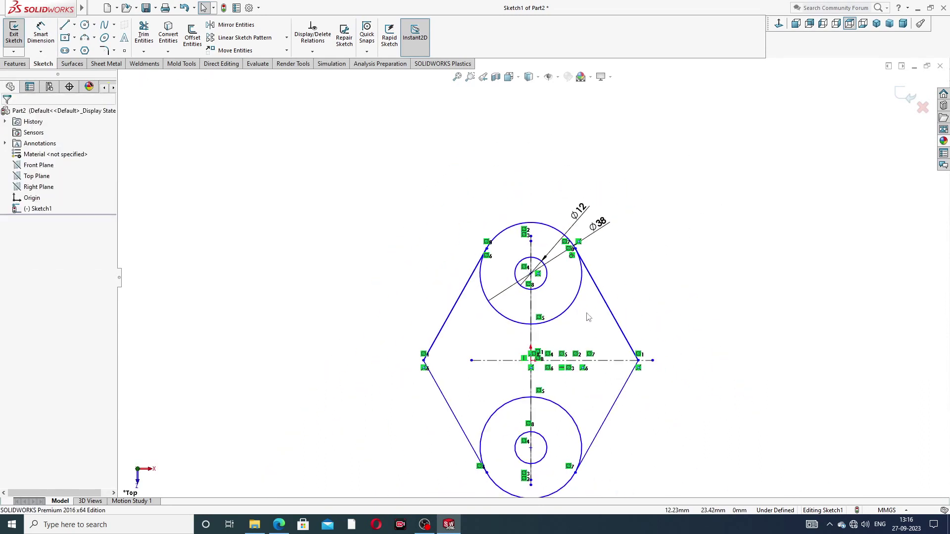
pyautogui.scroll(-4, 547, 435)
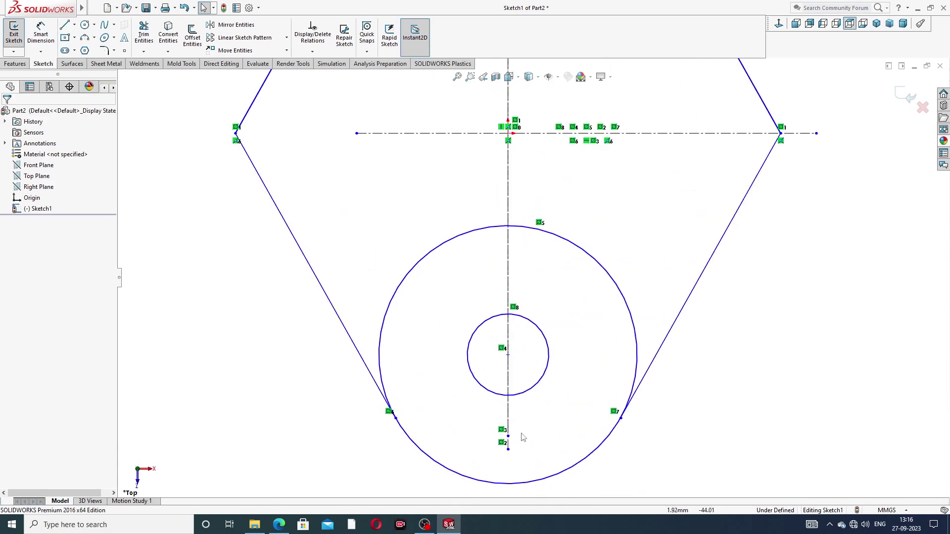
pyautogui.moveTo(507, 437); pyautogui.dragTo(508, 495)
pyautogui.click(564, 387)
pyautogui.scroll(5, 564, 387)
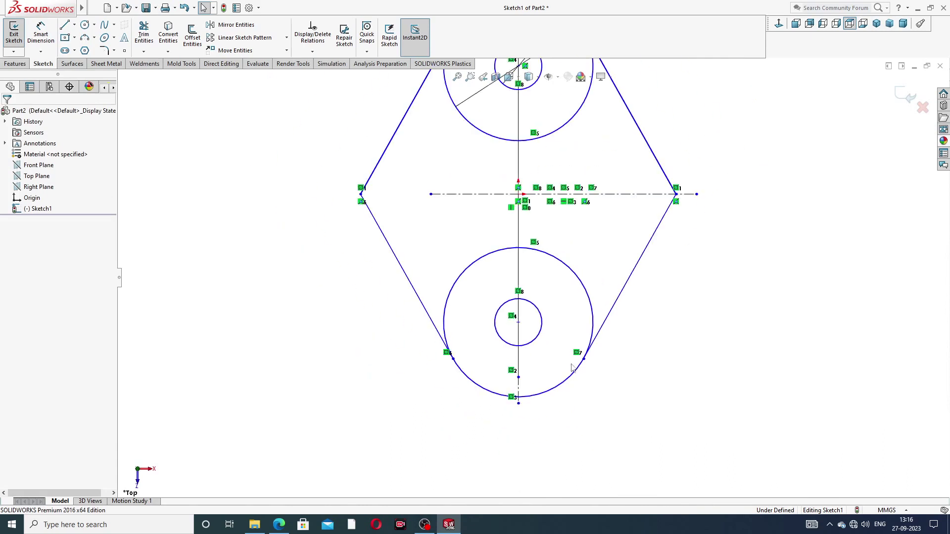
pyautogui.scroll(2, 569, 225)
pyautogui.scroll(-2, 556, 212)
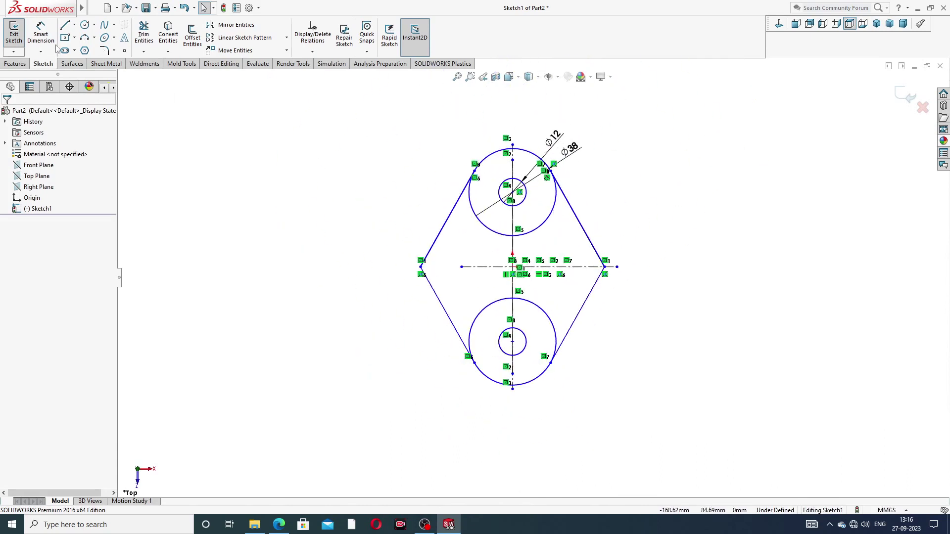
# Step: Dimension the vertical distance between the centres of the two small circles as 88 mm
pyautogui.click(52, 32)
pyautogui.scroll(-2, 520, 206)
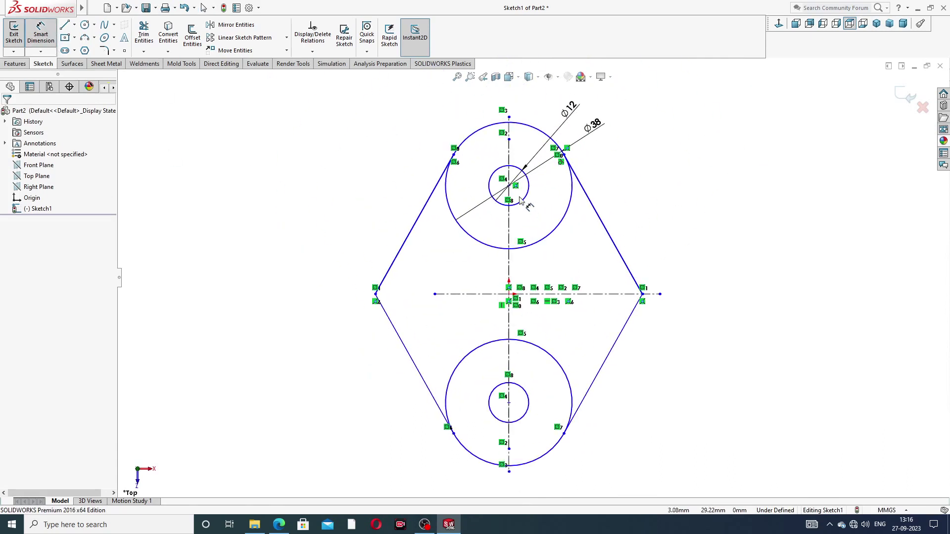
pyautogui.click(509, 186)
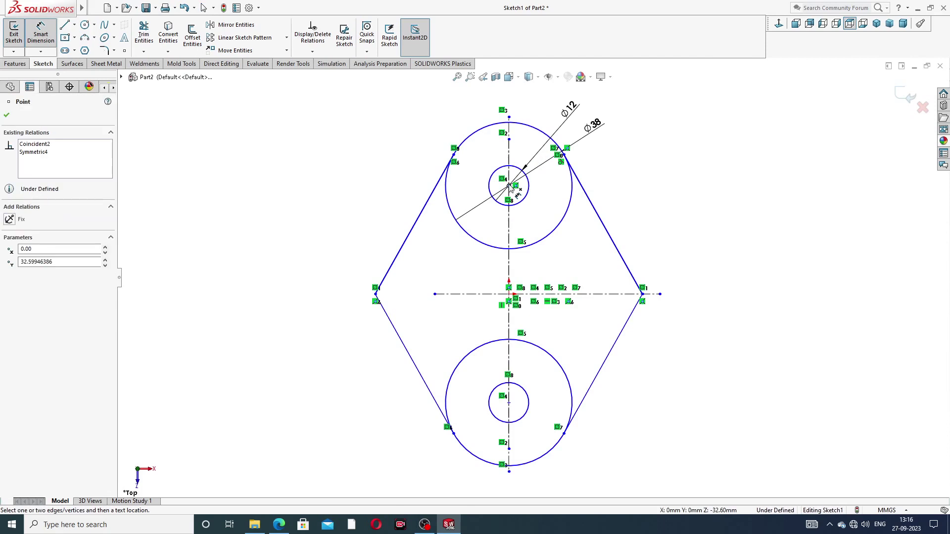
pyautogui.click(509, 403)
pyautogui.click(323, 300)
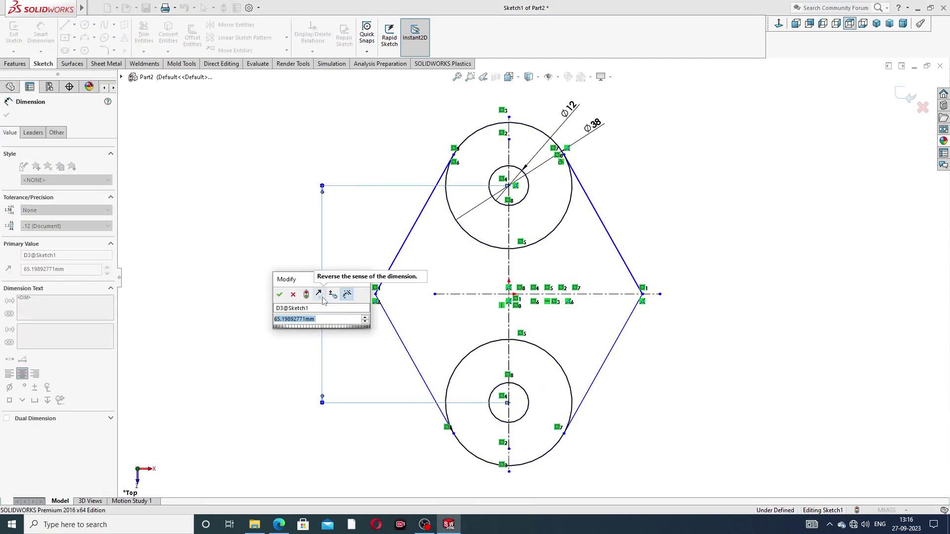
pyautogui.write('88')
pyautogui.press('Return')
pyautogui.click(727, 214)
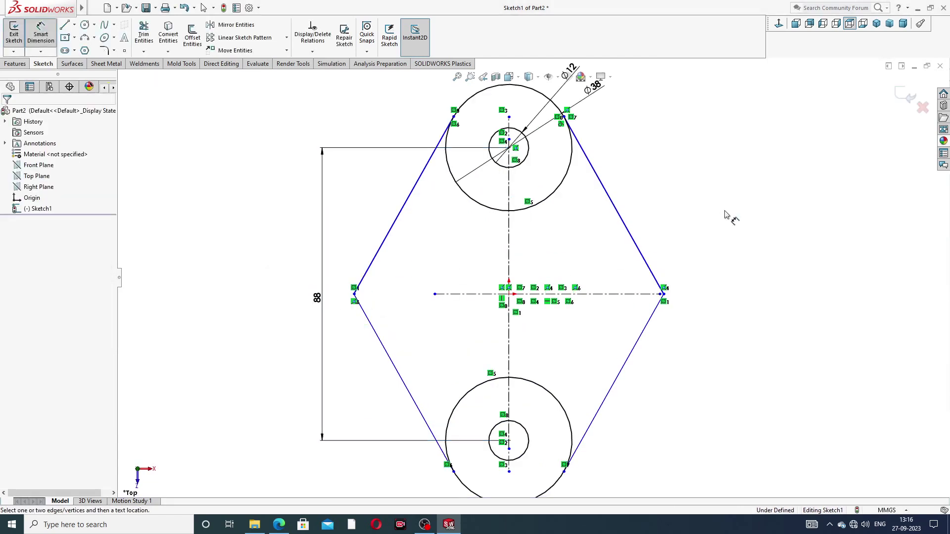
# Step: Dimension the horizontal distance between the two side corners of the flange outline as 62 mm
pyautogui.click(355, 294)
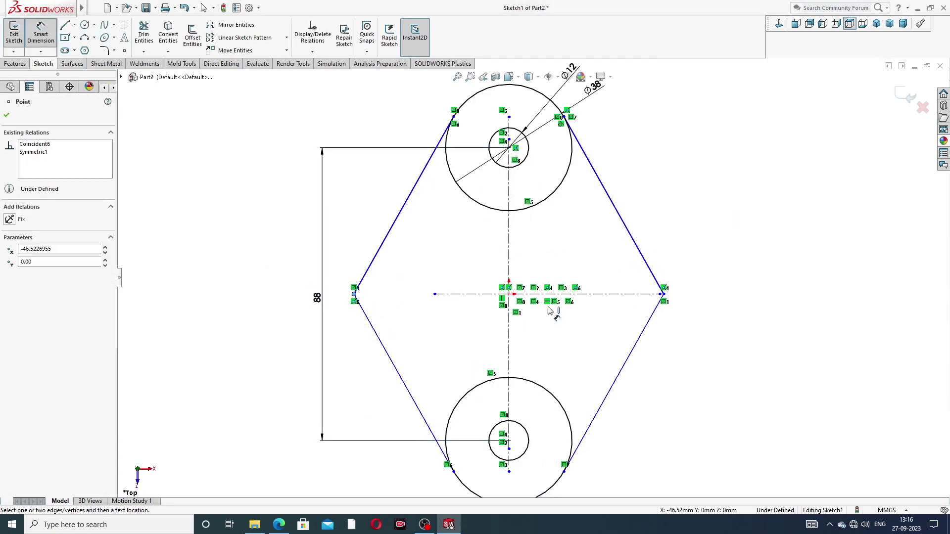
pyautogui.click(664, 295)
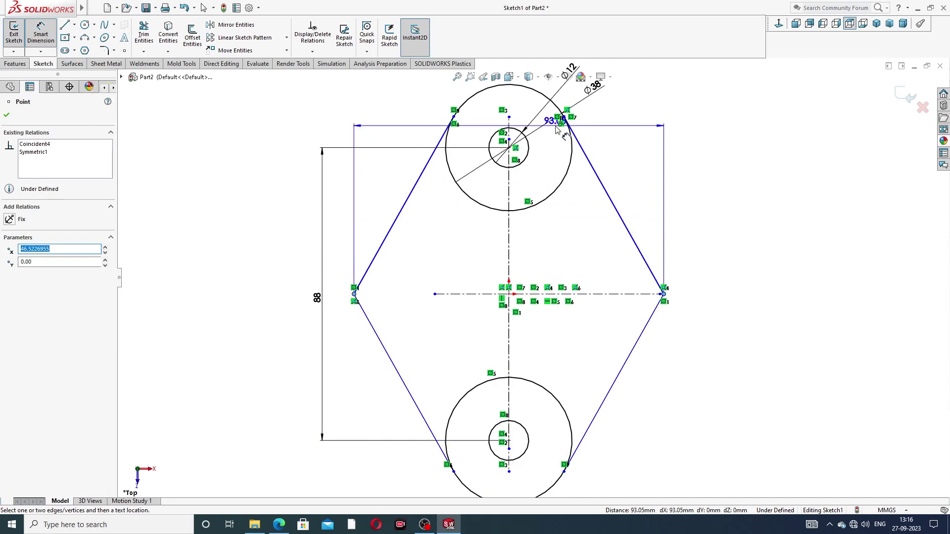
pyautogui.press('z')
pyautogui.click(515, 111)
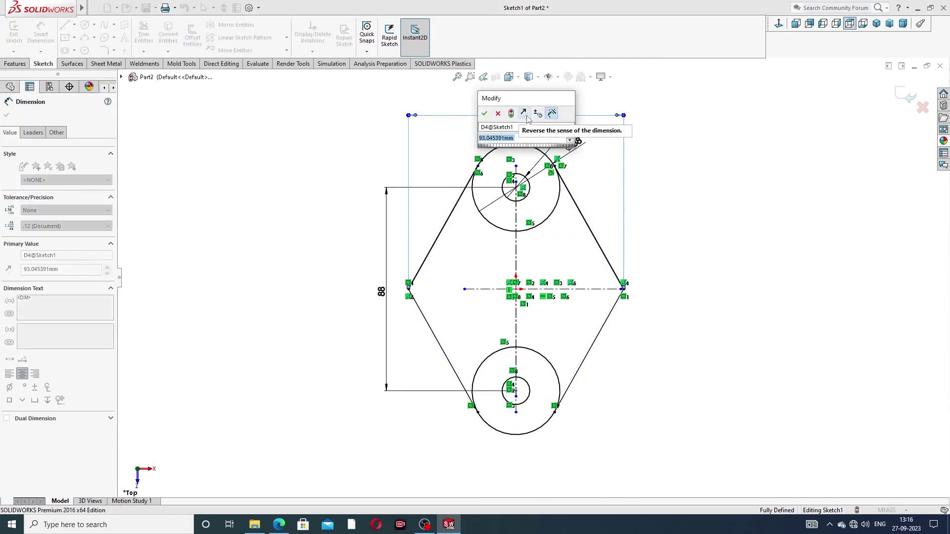
pyautogui.write('62')
pyautogui.press('Return')
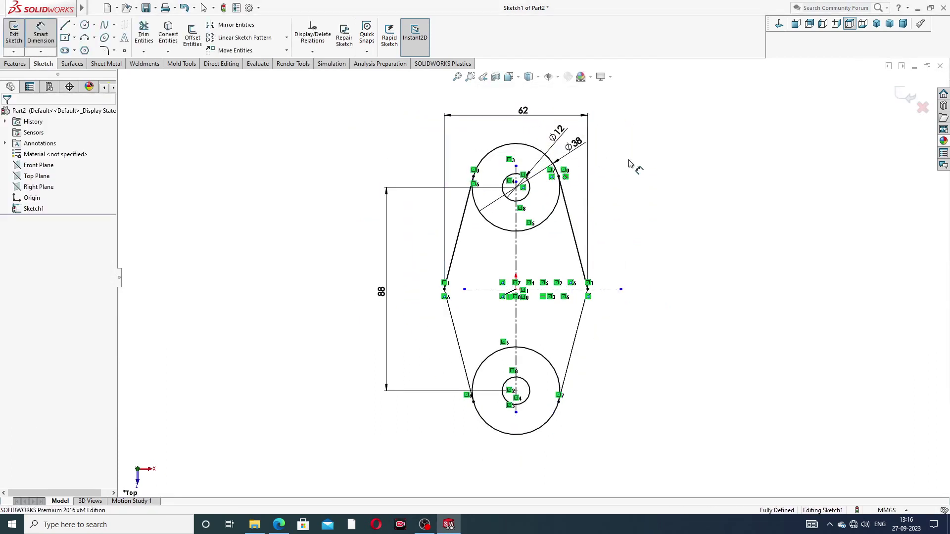
# Step: Reposition the 62, 88 and circle diameter dimensions for a tidier layout around the flange sketch, and leave the Smart Dimension command
pyautogui.moveTo(529, 115); pyautogui.dragTo(529, 112)
pyautogui.moveTo(388, 292); pyautogui.dragTo(400, 278)
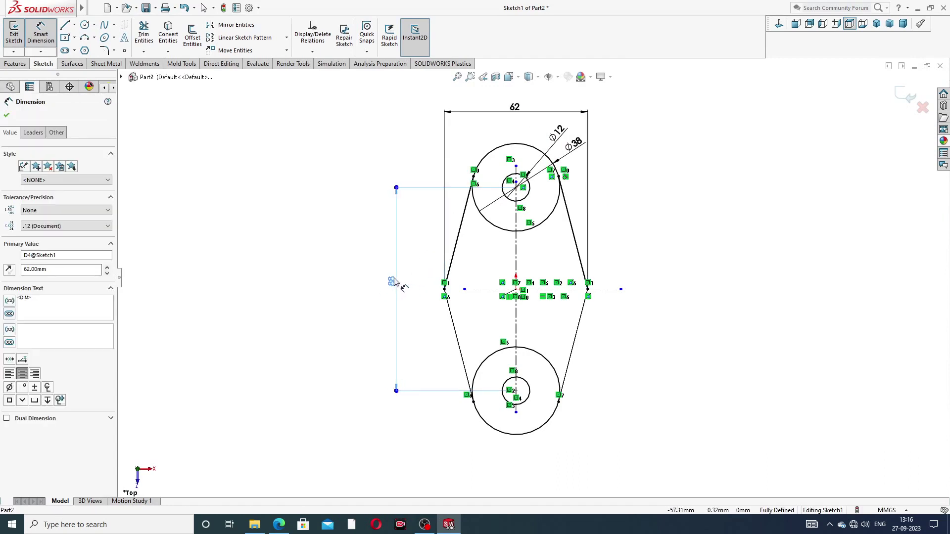
pyautogui.click(672, 205)
pyautogui.moveTo(578, 143); pyautogui.dragTo(597, 102)
pyautogui.click(676, 137)
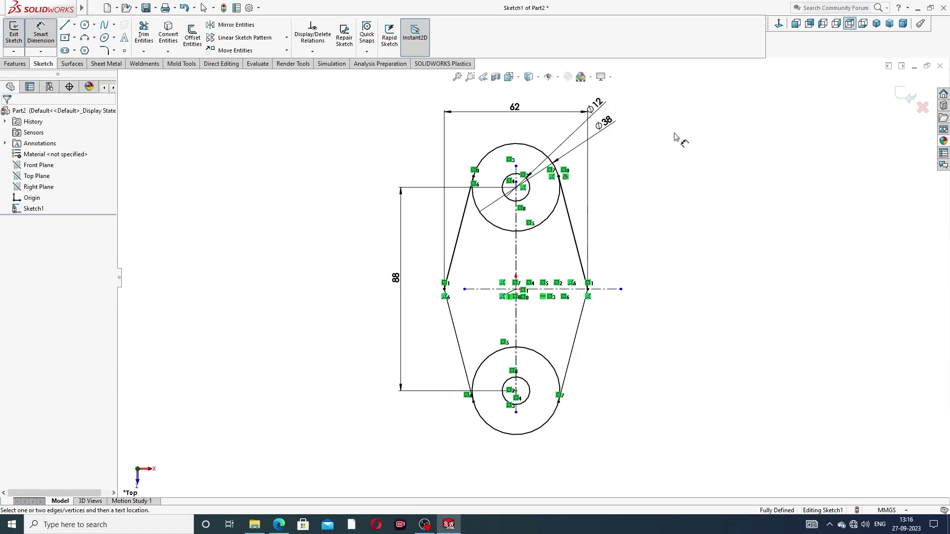
pyautogui.rightClick(676, 137)
pyautogui.click(708, 149)
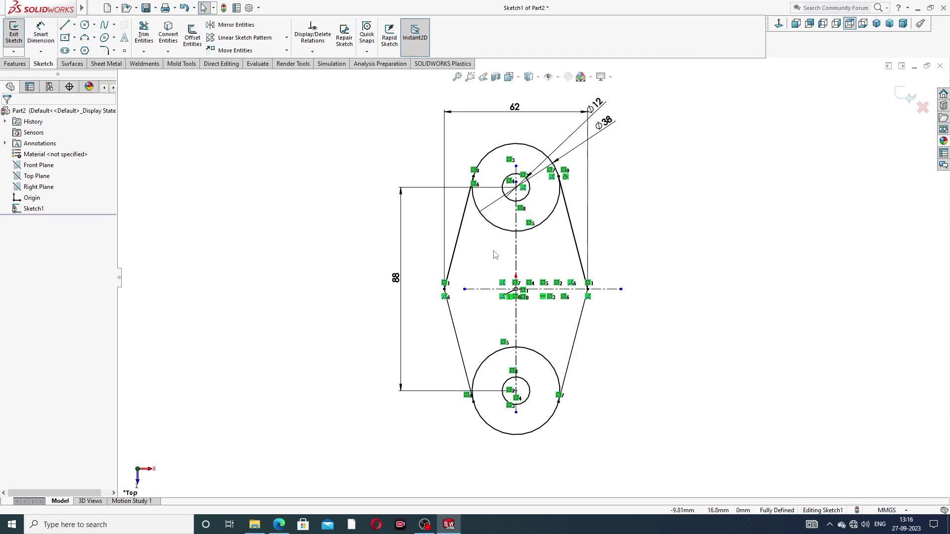
# Step: Switch to the gland drawing PDF in Edge, examine its views and dimensions, and return to the SOLIDWORKS part
pyautogui.click(279, 524)
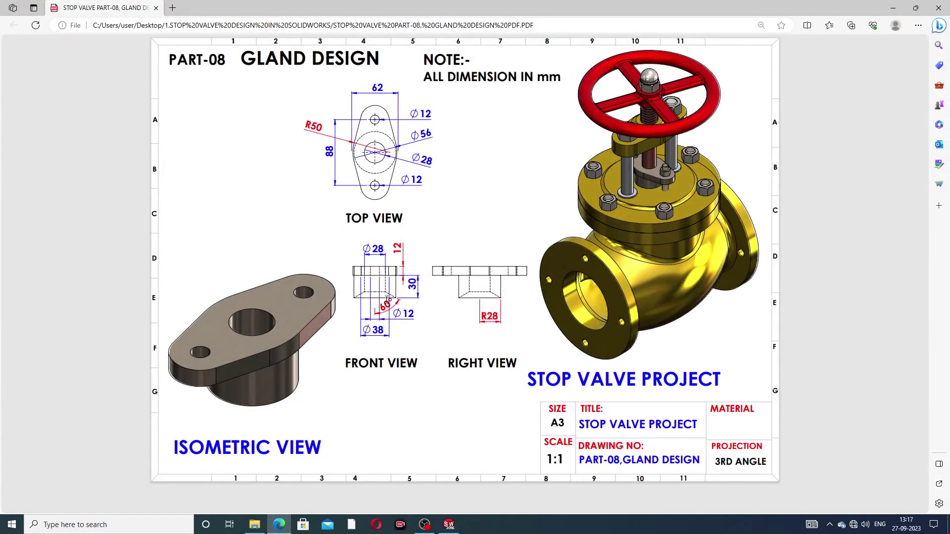
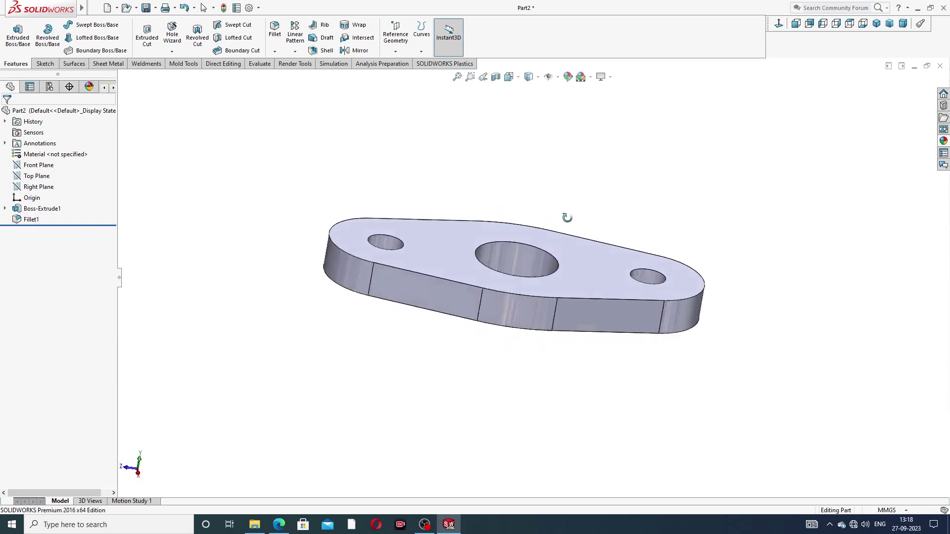
pyautogui.click(290, 524)
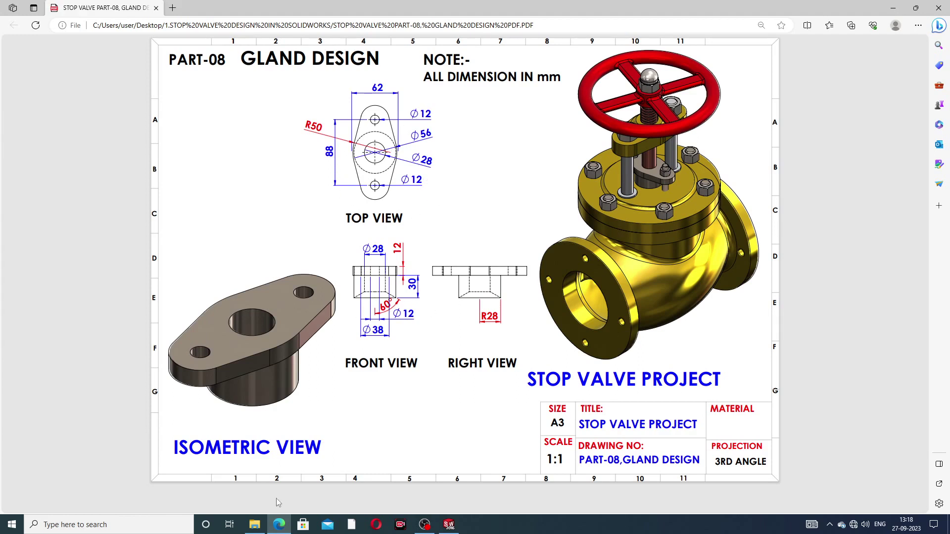
pyautogui.click(279, 525)
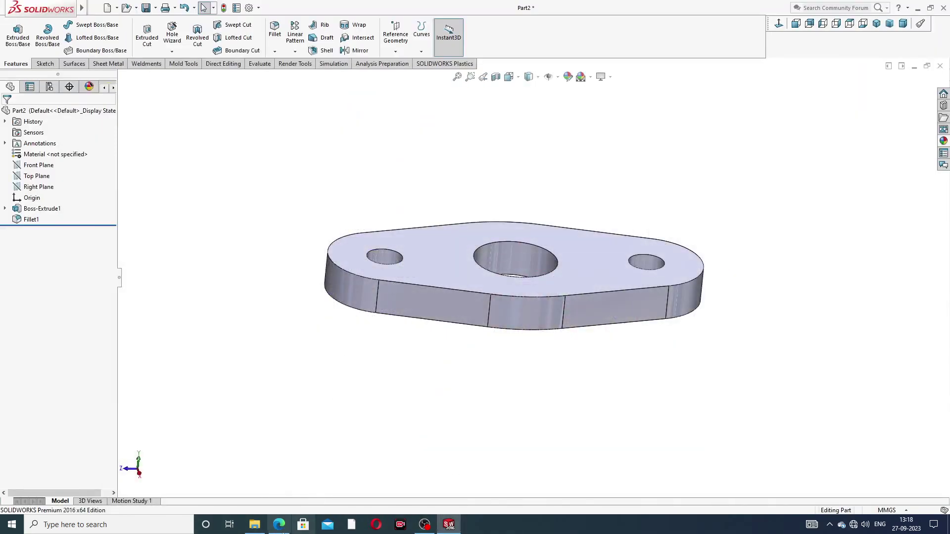
pyautogui.click(279, 525)
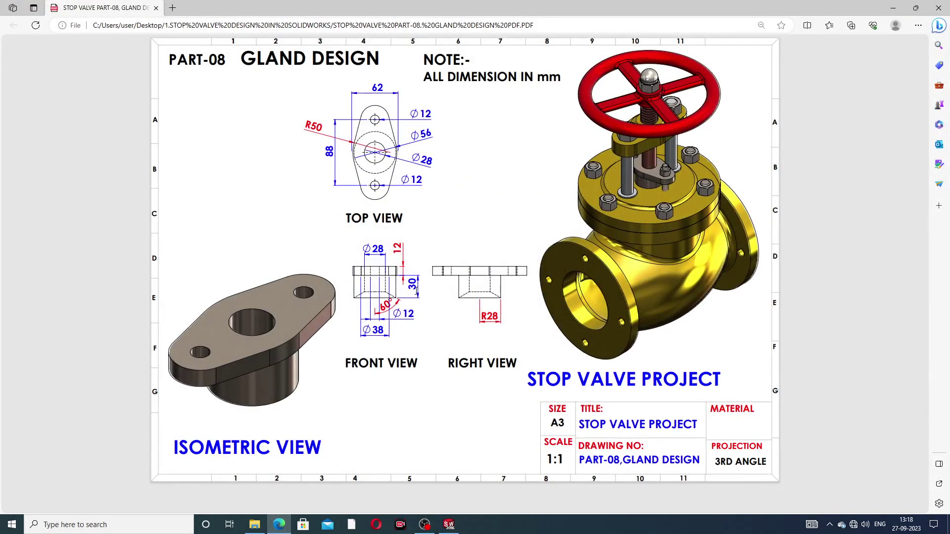
pyautogui.click(279, 525)
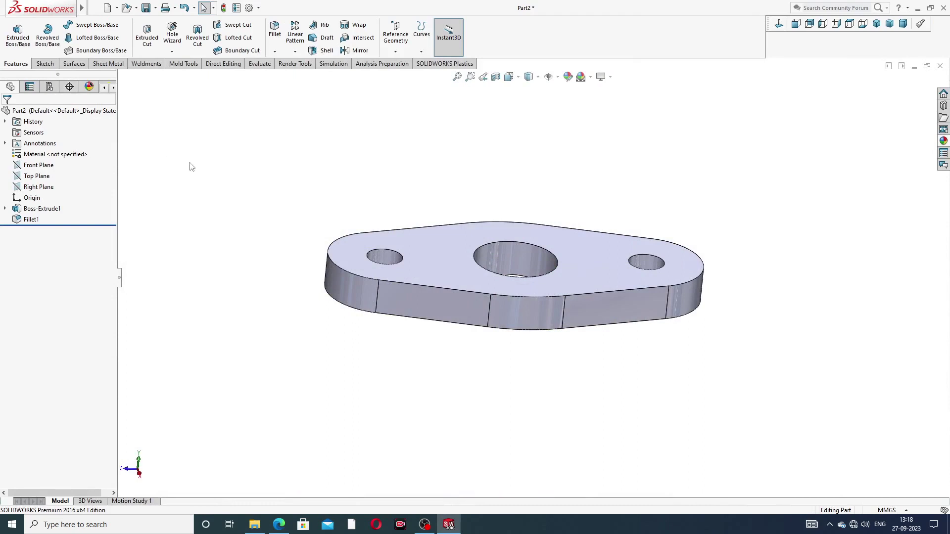
# Step: Open a sketch on the Front Plane and draw a vertical centerline about 26 mm long downward from the origin
pyautogui.click(39, 165)
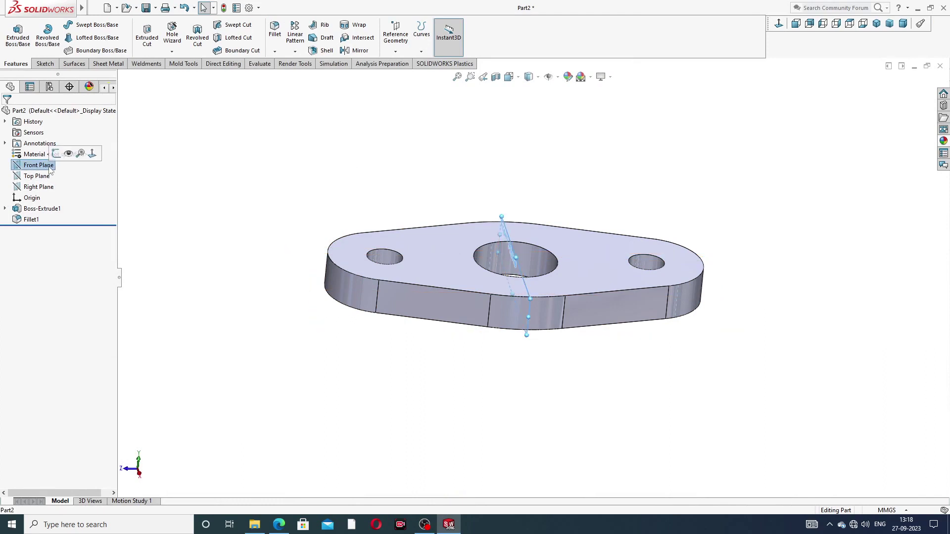
pyautogui.click(55, 154)
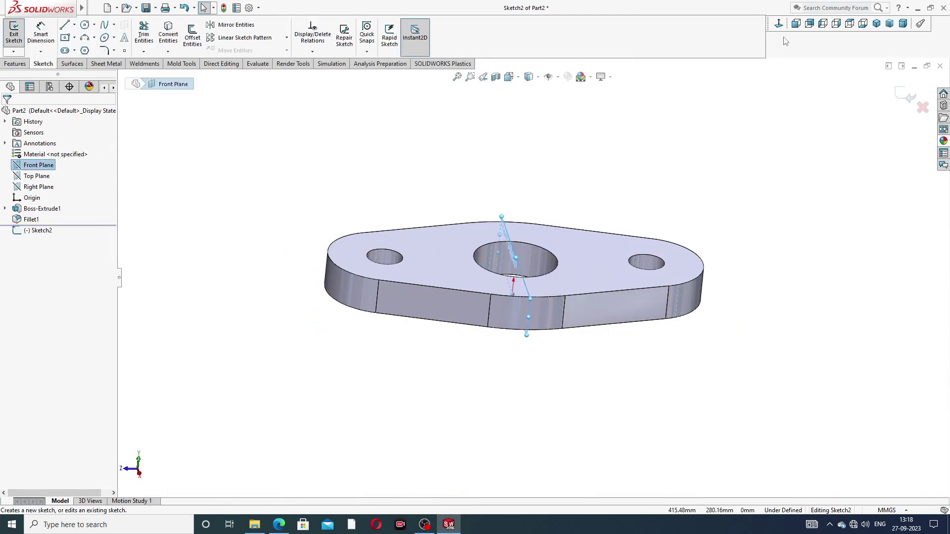
pyautogui.click(780, 24)
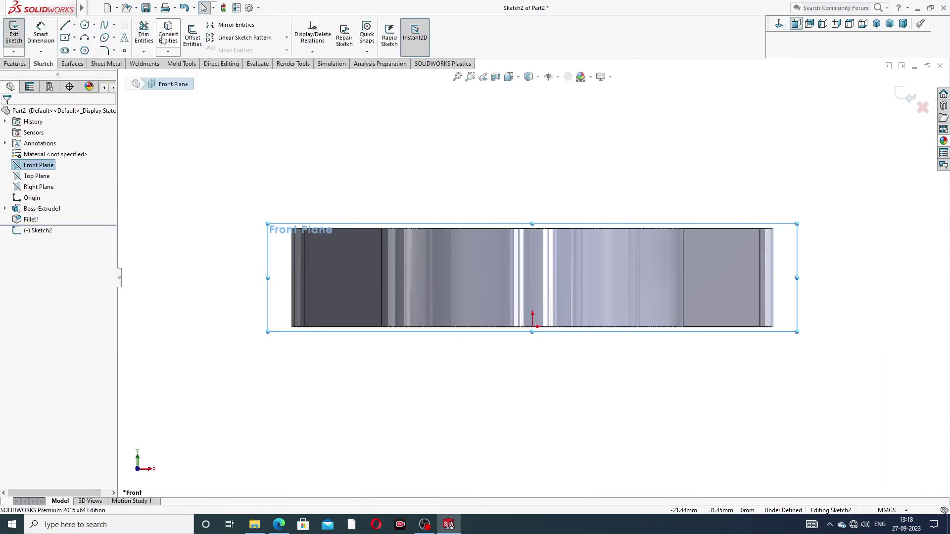
pyautogui.click(75, 25)
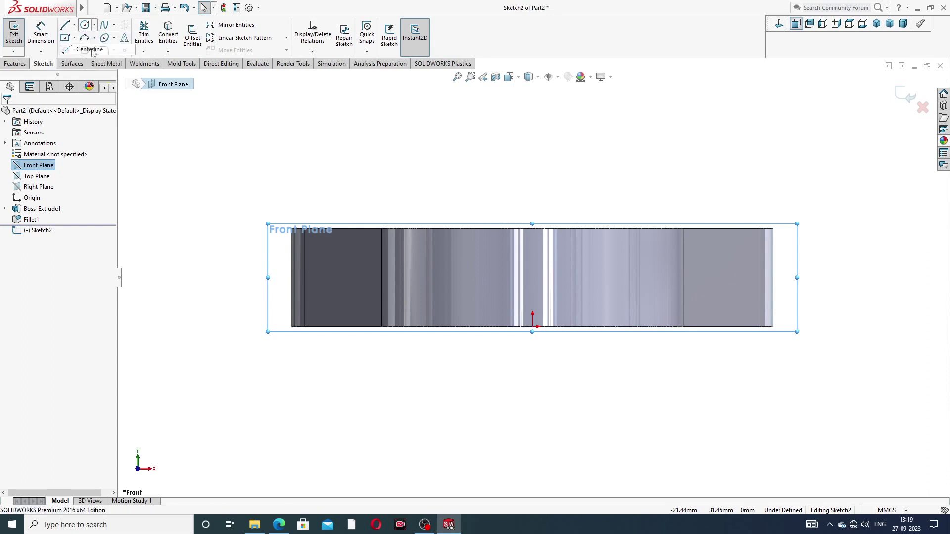
pyautogui.click(92, 47)
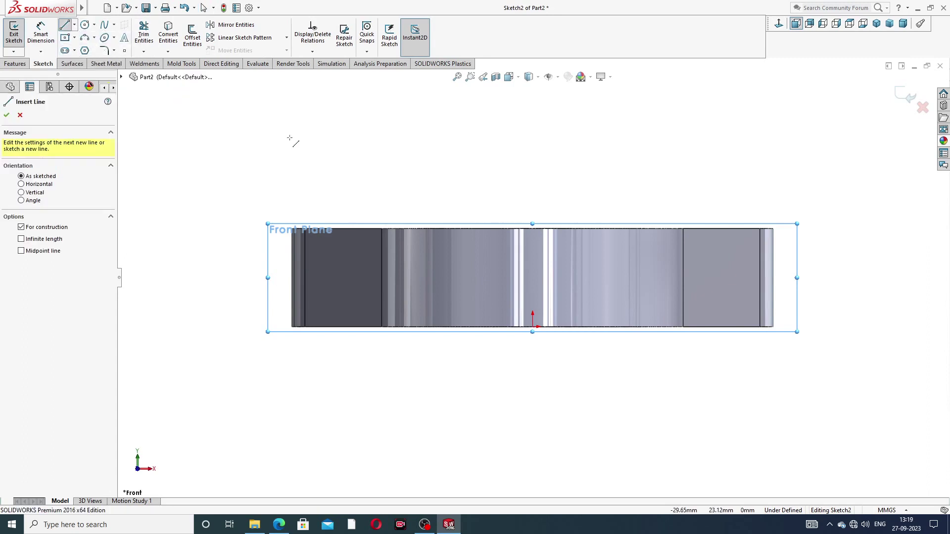
pyautogui.click(532, 326)
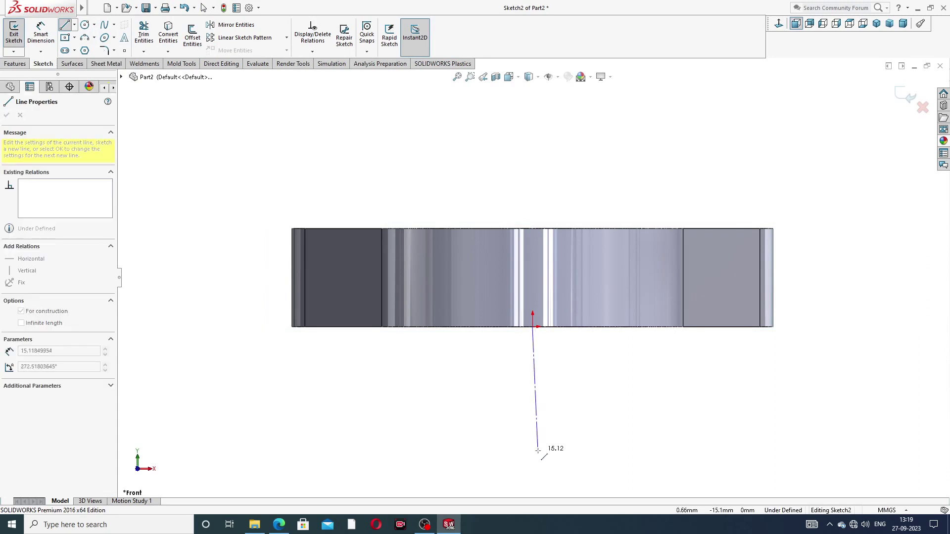
pyautogui.scroll(3, 535, 415)
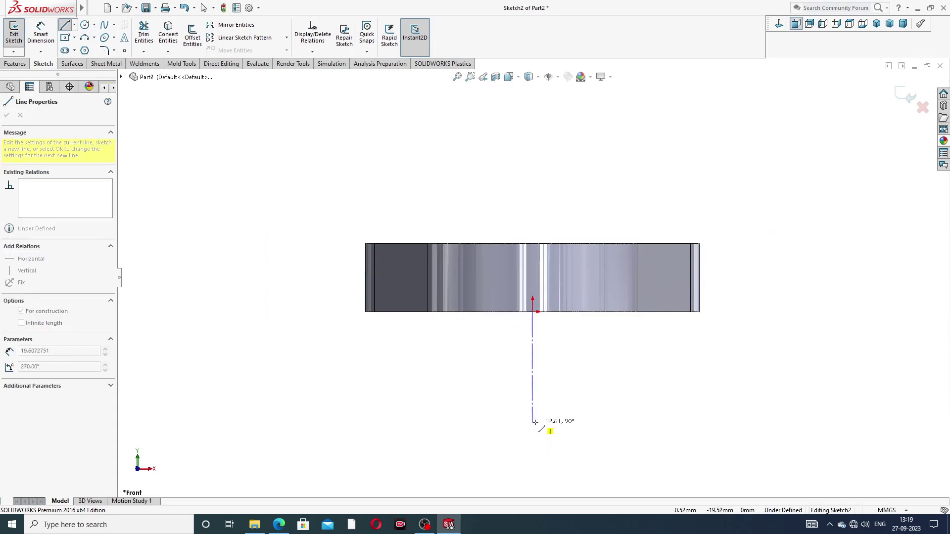
pyautogui.click(533, 457)
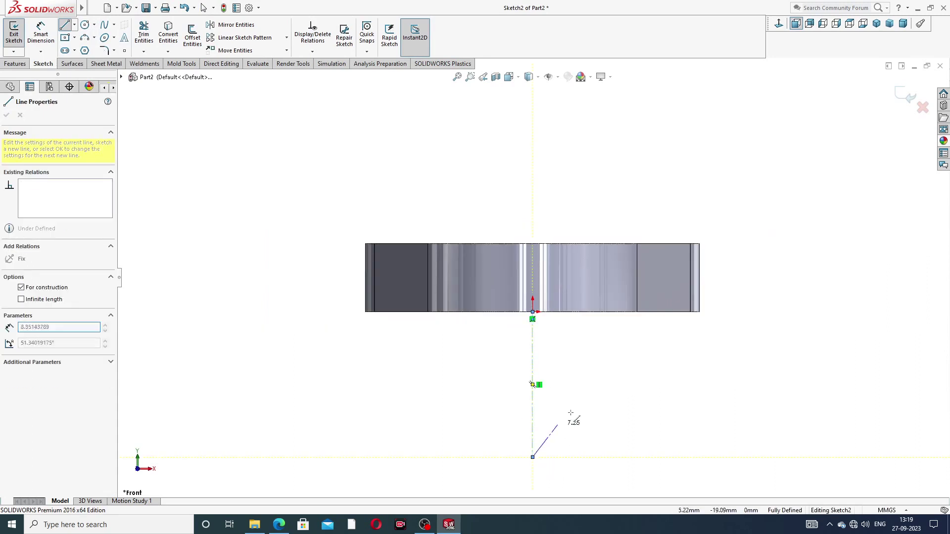
pyautogui.rightClick(596, 389)
pyautogui.click(621, 398)
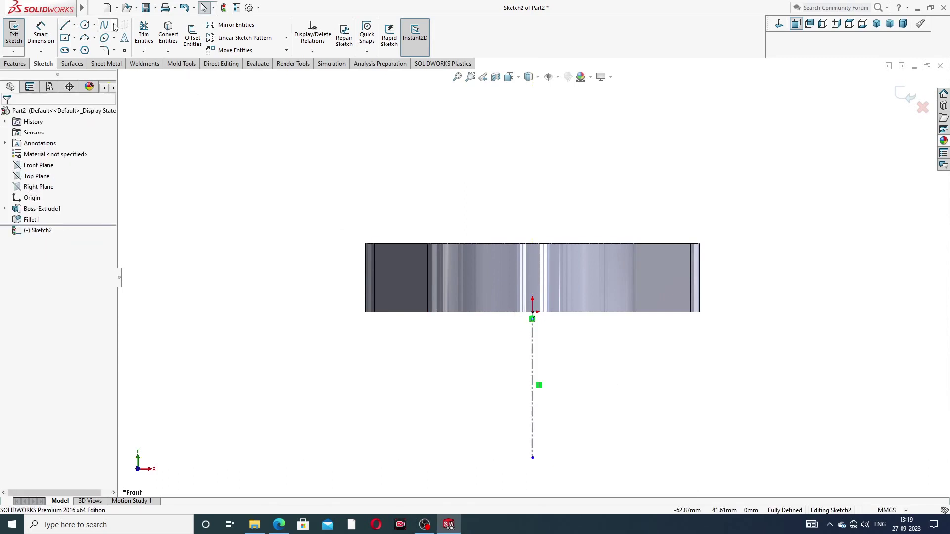
# Step: Sketch a closed four-sided profile below the flange beside the centerline, about 18 mm wide, with vertical sides about 13 and 25 mm and a slanted lower edge
pyautogui.click(68, 26)
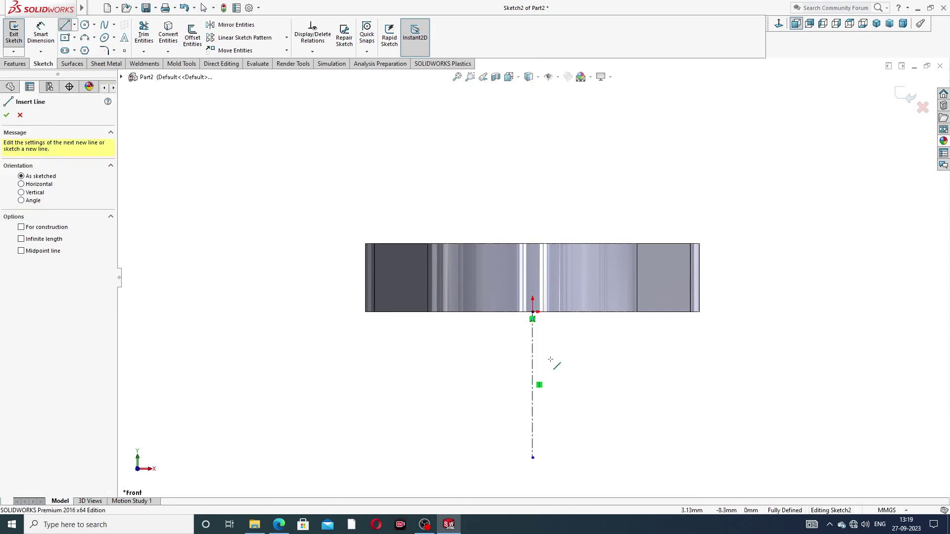
pyautogui.click(567, 329)
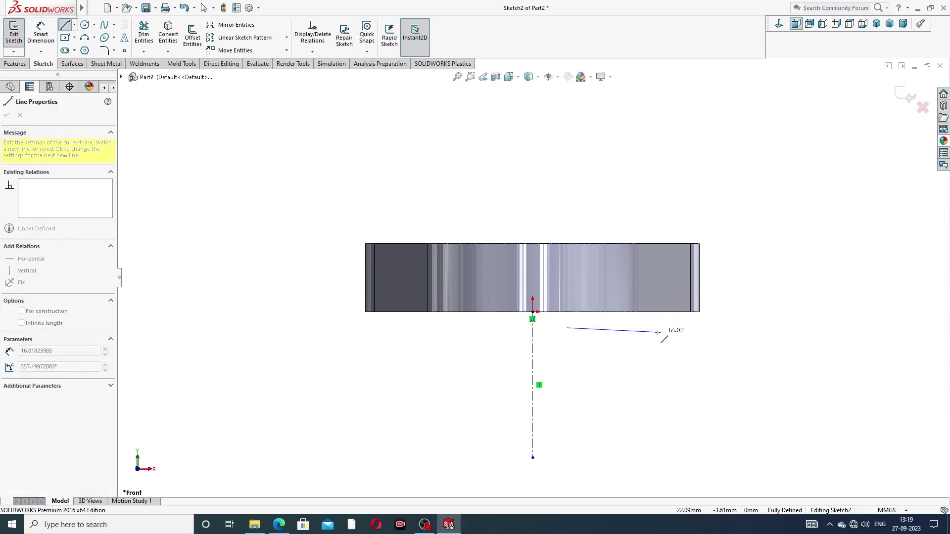
pyautogui.click(667, 329)
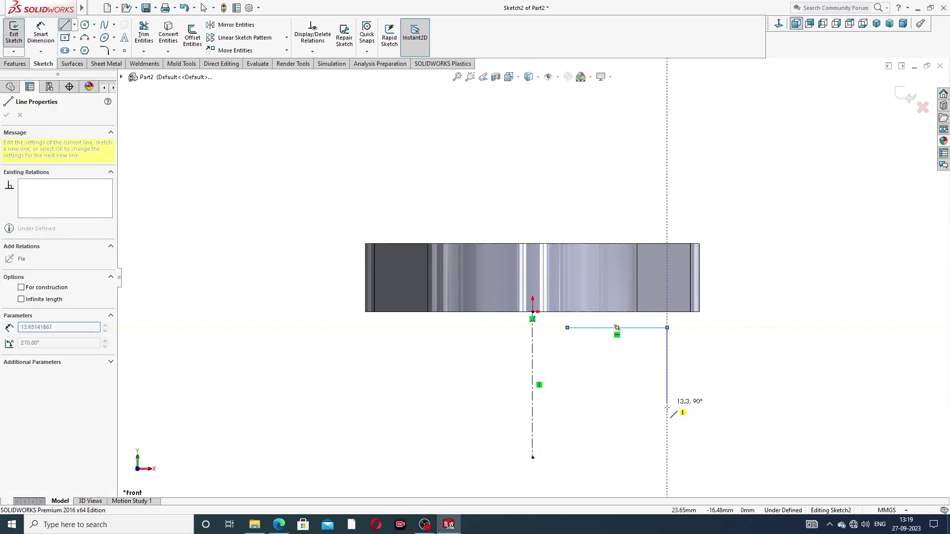
pyautogui.click(668, 469)
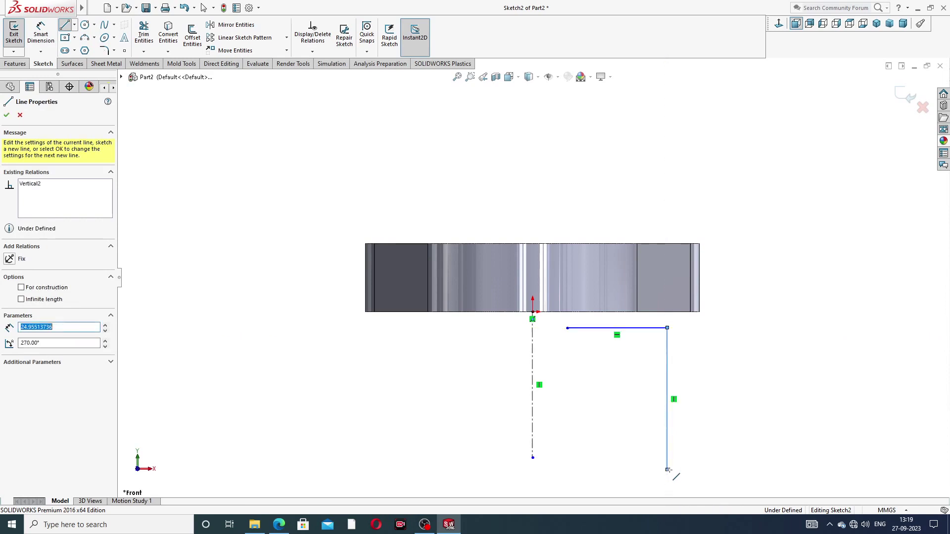
pyautogui.click(567, 403)
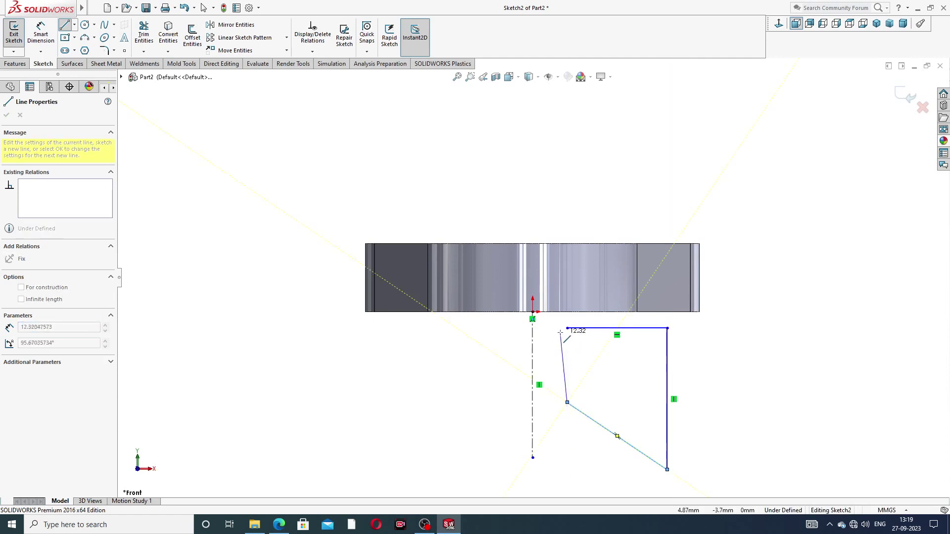
pyautogui.click(567, 328)
pyautogui.rightClick(705, 220)
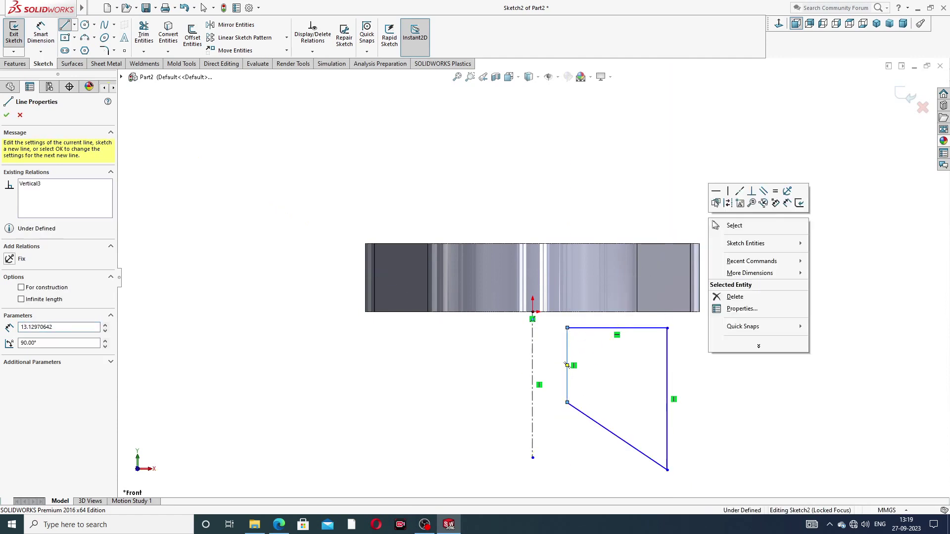
pyautogui.click(721, 228)
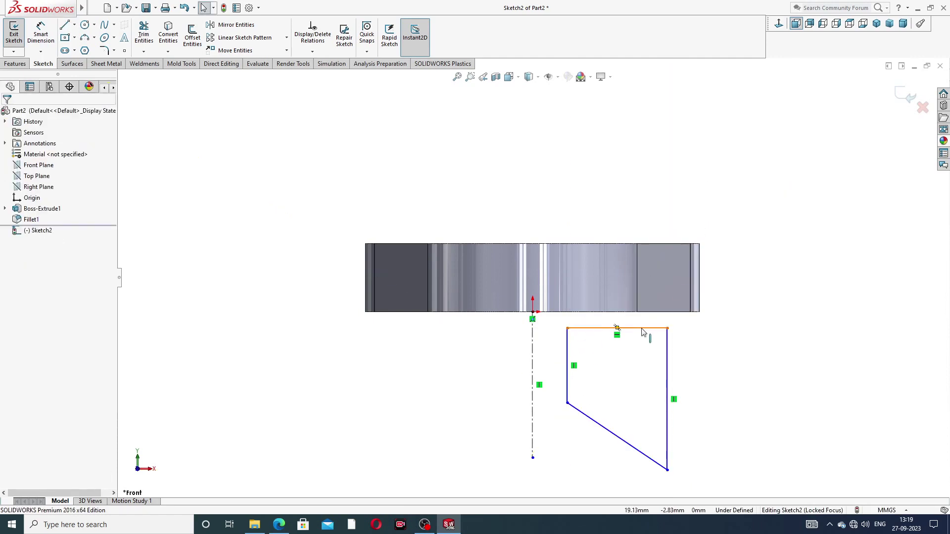
# Step: Switch the model's display style to Wireframe
pyautogui.scroll(-1, 642, 330)
pyautogui.scroll(1, 522, 198)
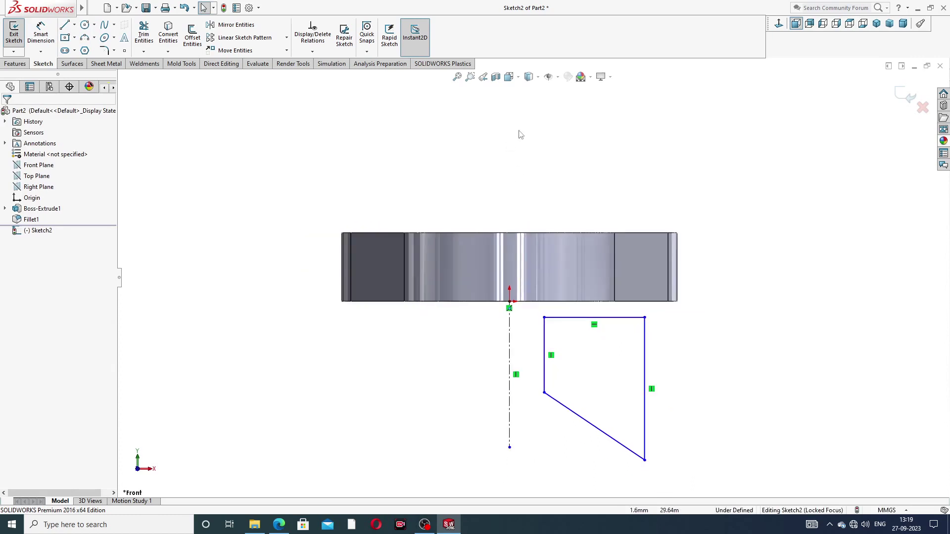
pyautogui.click(538, 78)
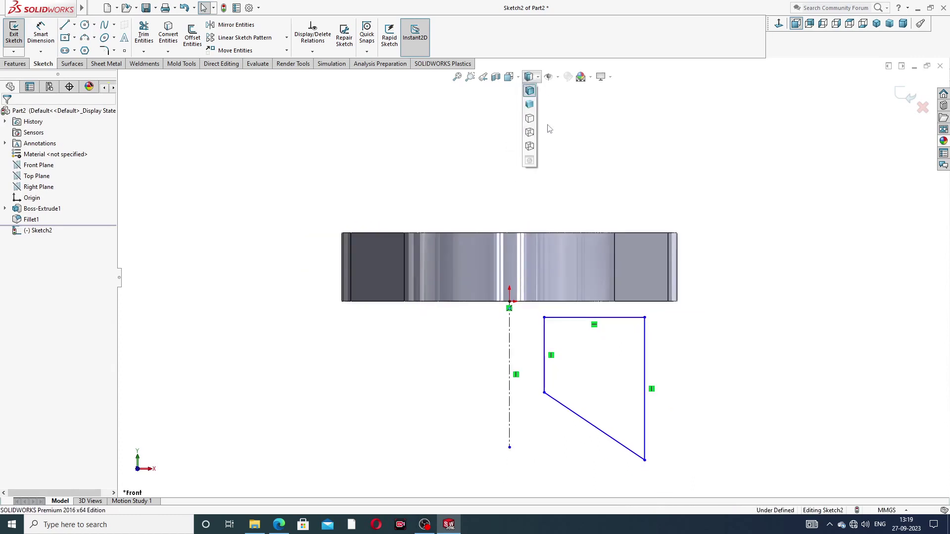
pyautogui.click(530, 147)
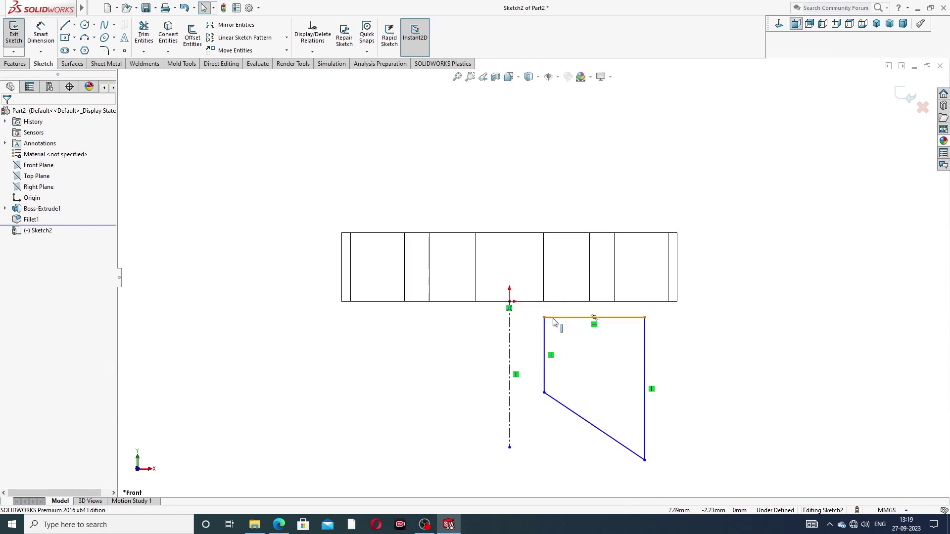
# Step: Add a Pierce relation between the profile's upper inner corner and the lower circular edge of the flange's central hole
pyautogui.scroll(-1, 561, 346)
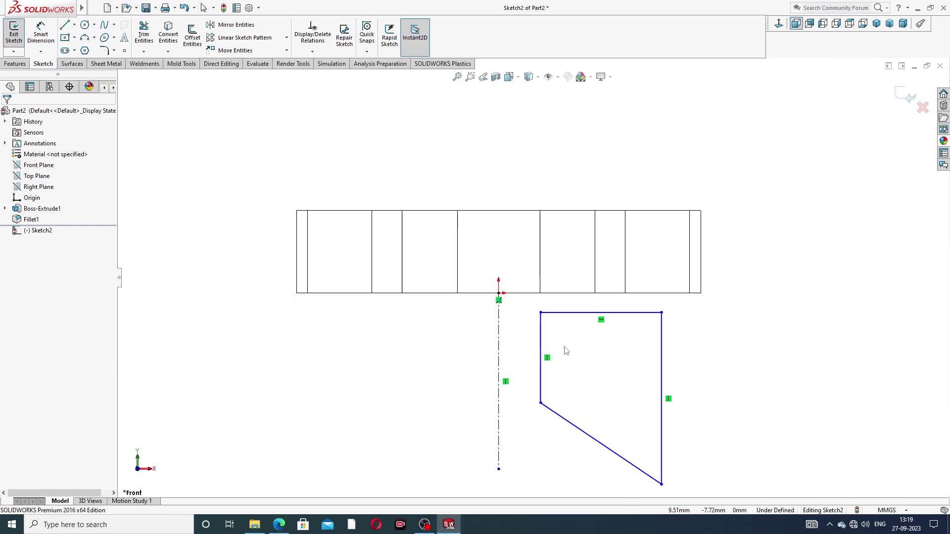
pyautogui.moveTo(564, 352); pyautogui.dragTo(562, 360, button='middle')
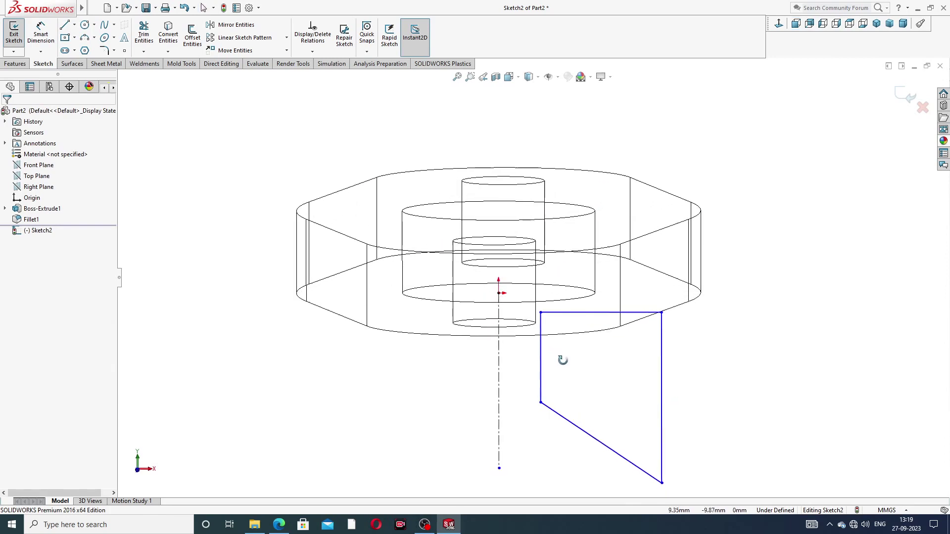
pyautogui.click(541, 314)
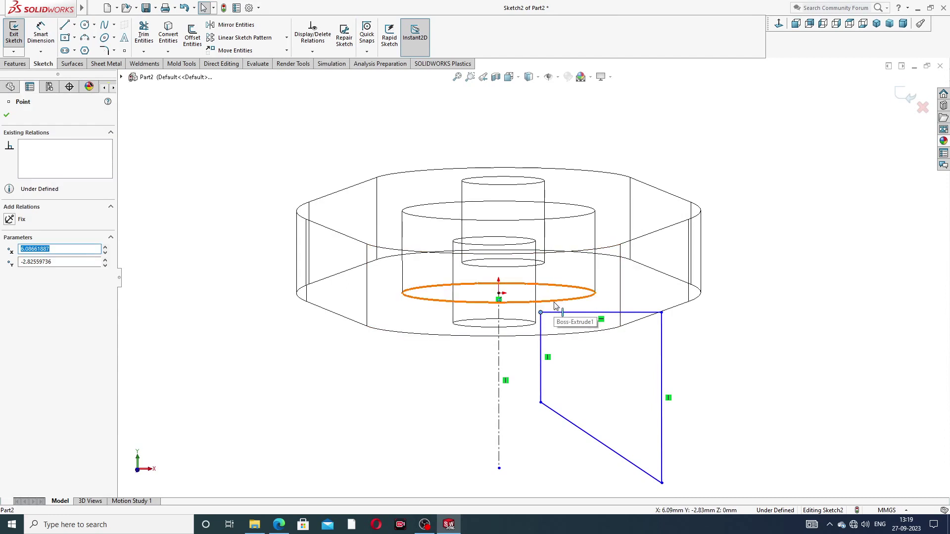
pyautogui.keyDown('ctrl'); pyautogui.click(554, 304); pyautogui.keyUp('ctrl')
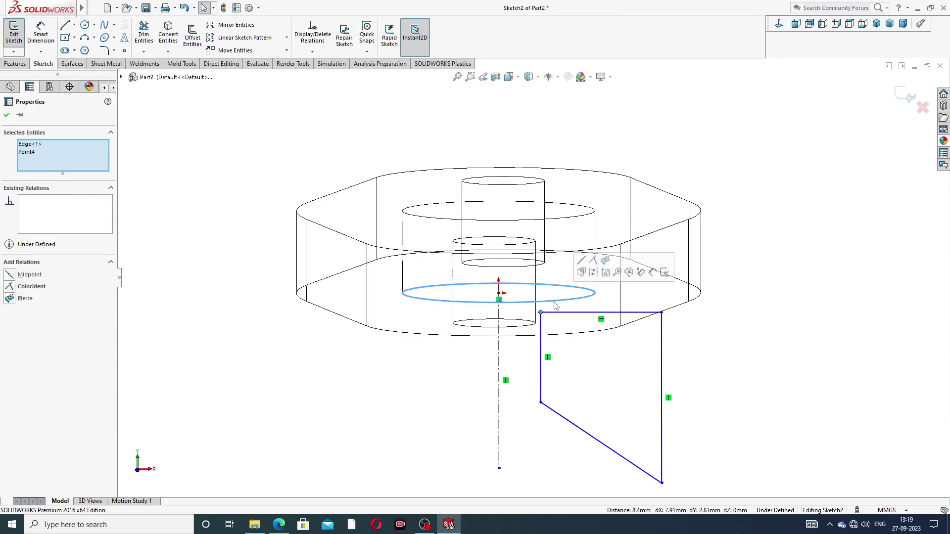
pyautogui.click(605, 262)
pyautogui.click(786, 241)
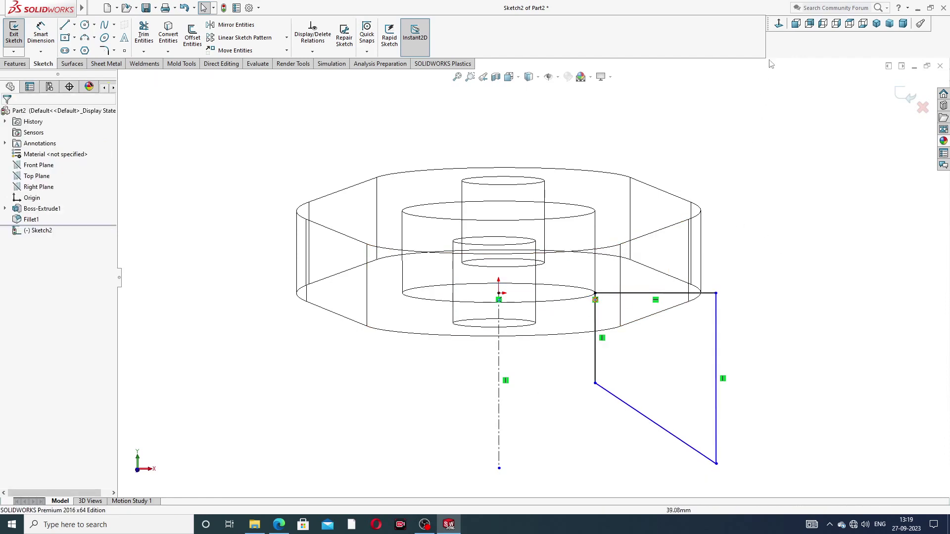
# Step: In the front view, dimension the profile's outer vertical line as 30 mm
pyautogui.click(795, 23)
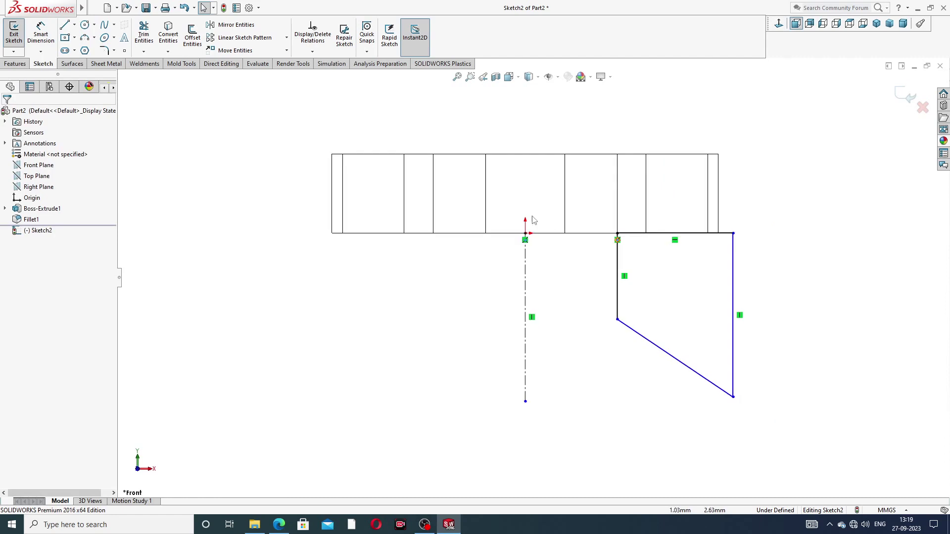
pyautogui.click(42, 34)
pyautogui.click(733, 270)
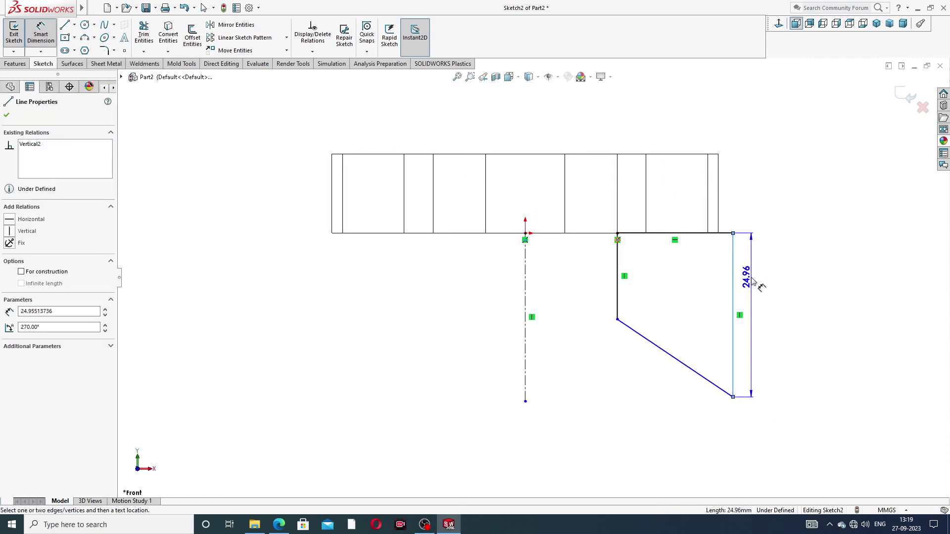
pyautogui.click(753, 281)
pyautogui.write('30')
pyautogui.press('Return')
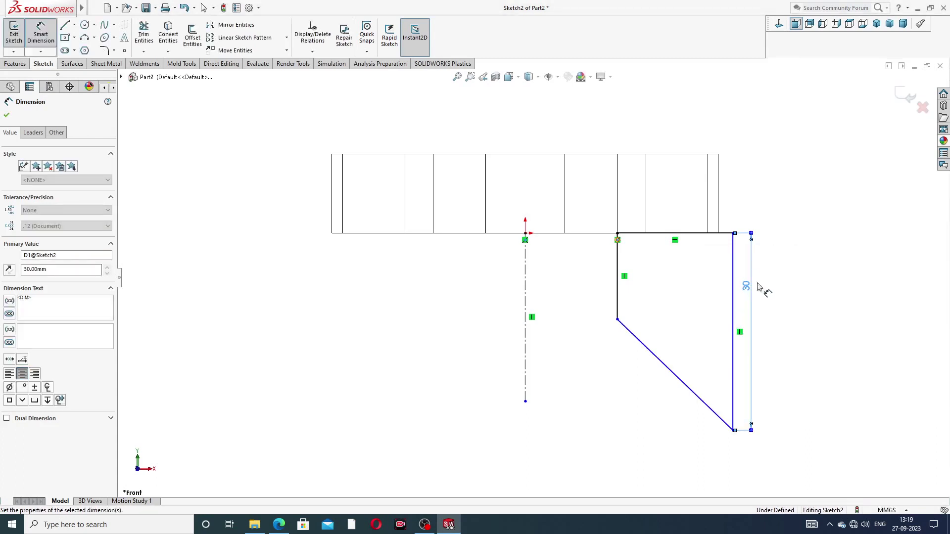
pyautogui.click(772, 300)
# Step: Dimension the horizontal distance from the centerline's lower endpoint to the profile's lower outer corner as 28 mm
pyautogui.click(526, 402)
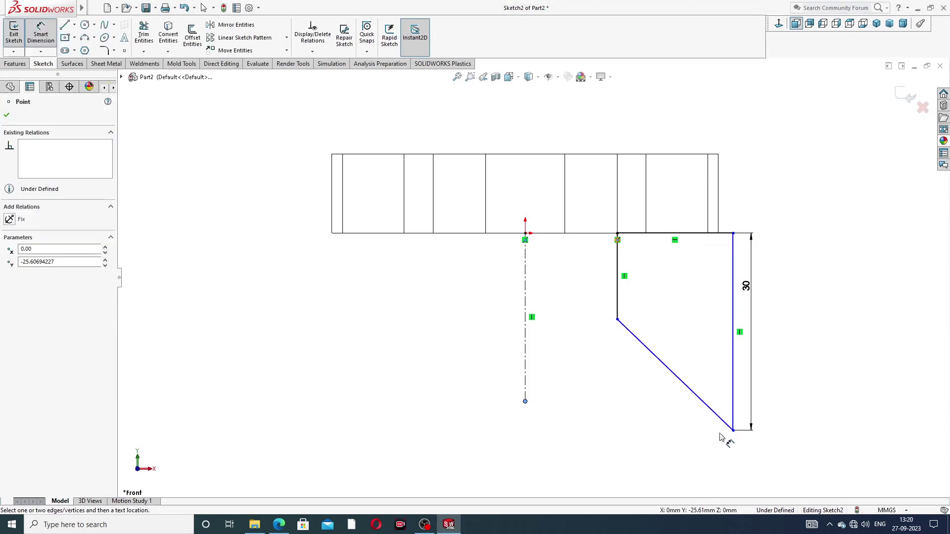
pyautogui.click(734, 431)
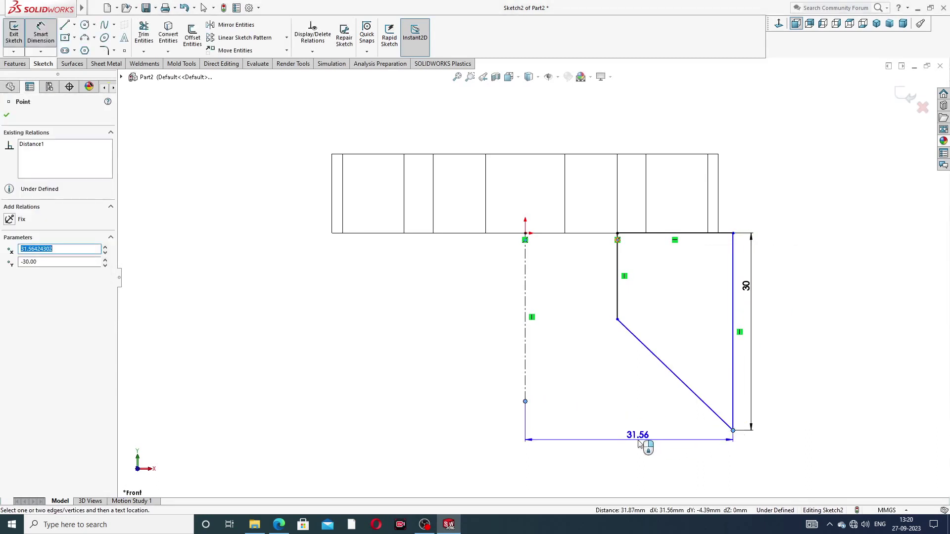
pyautogui.click(638, 444)
pyautogui.write('28')
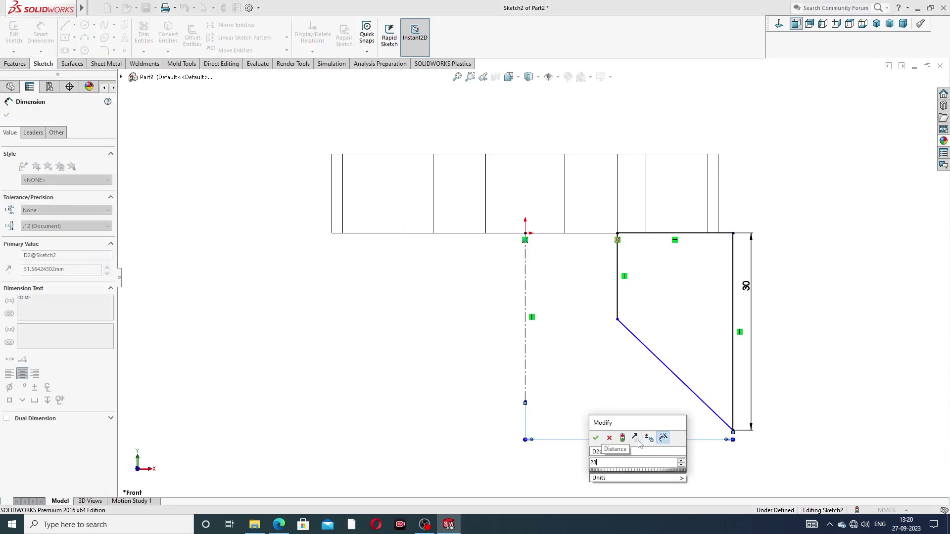
pyautogui.press('Return')
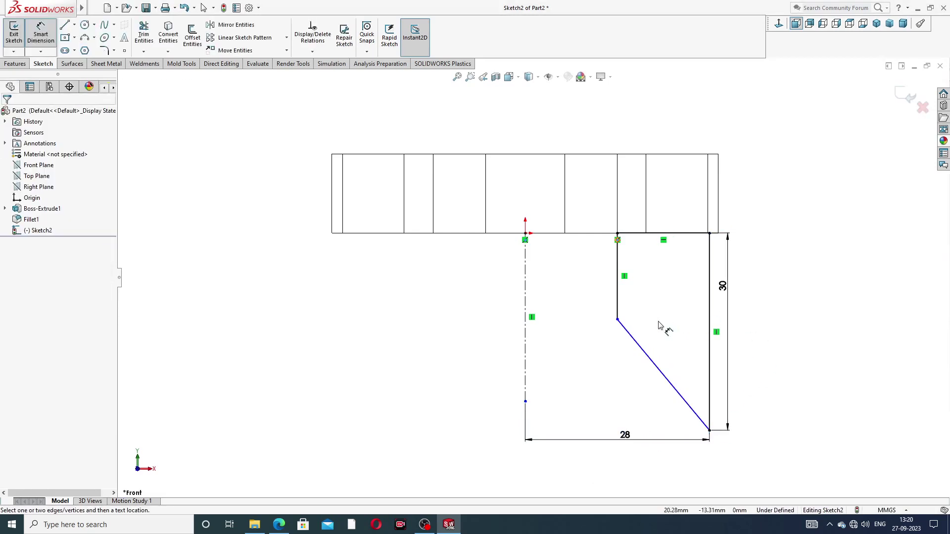
# Step: Dimension the angle between the centerline and the slanted lower edge as 60° and place the dimension closer to the profile
pyautogui.click(526, 368)
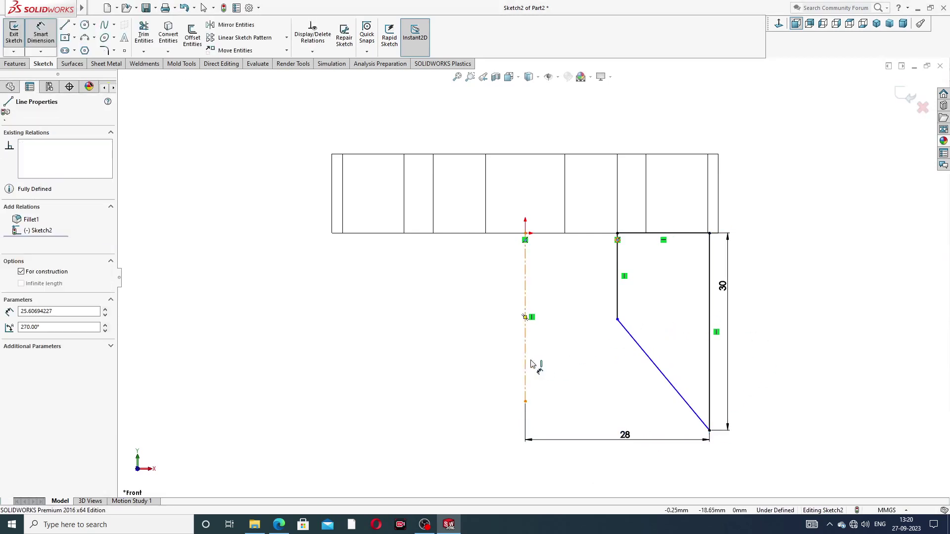
pyautogui.click(656, 365)
pyautogui.click(596, 376)
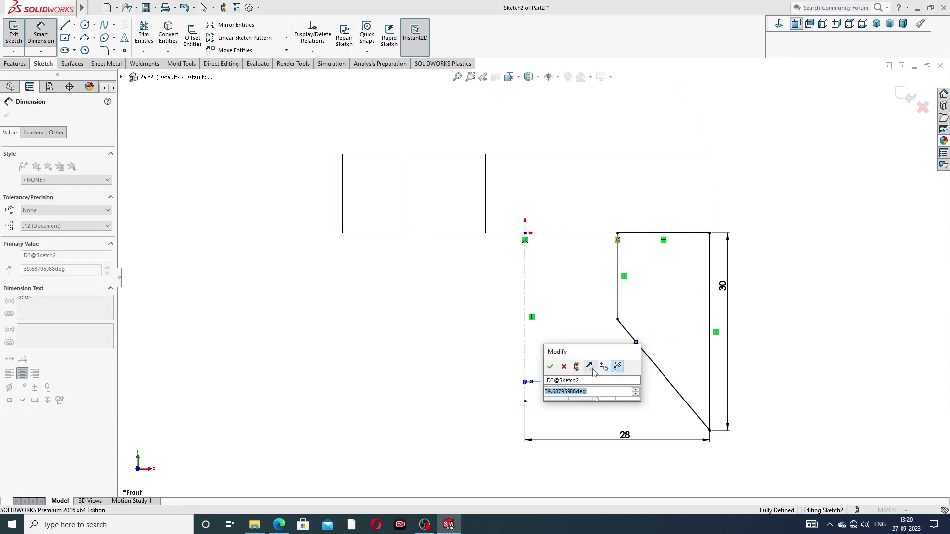
pyautogui.write('60')
pyautogui.press('Return')
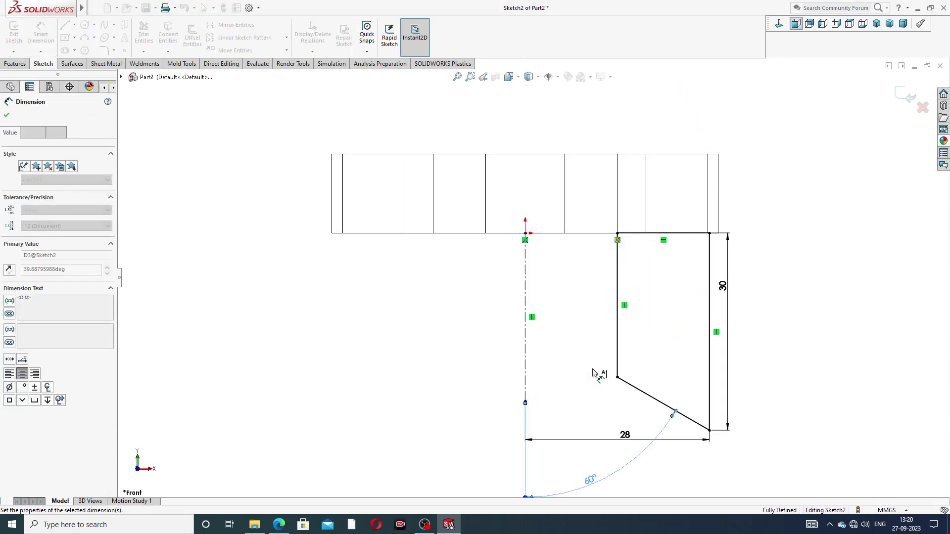
pyautogui.press('Escape')
pyautogui.moveTo(609, 469); pyautogui.dragTo(585, 407)
pyautogui.click(585, 407)
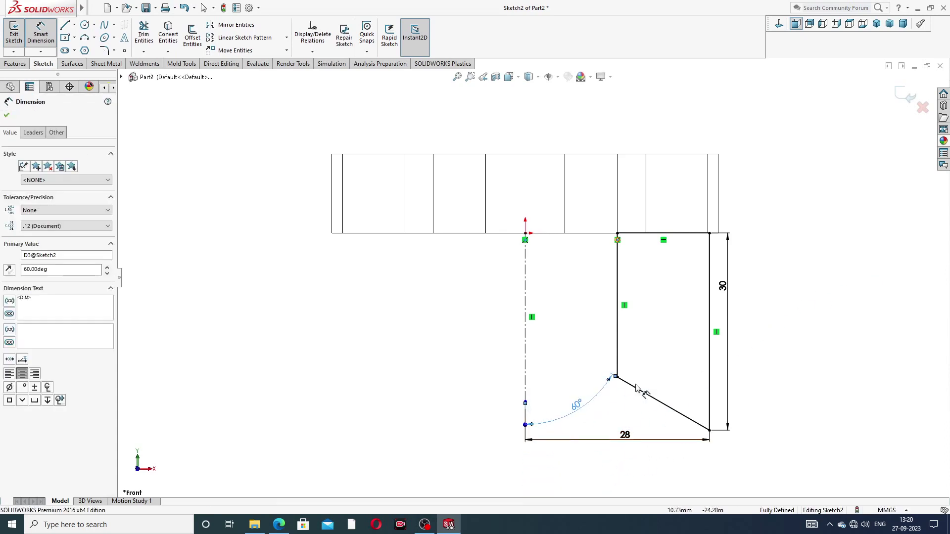
# Step: Extend the centerline's lower endpoint to about 48 mm below the origin and move the 28 mm dimension back up near the profile
pyautogui.press('Escape')
pyautogui.rightClick(787, 302)
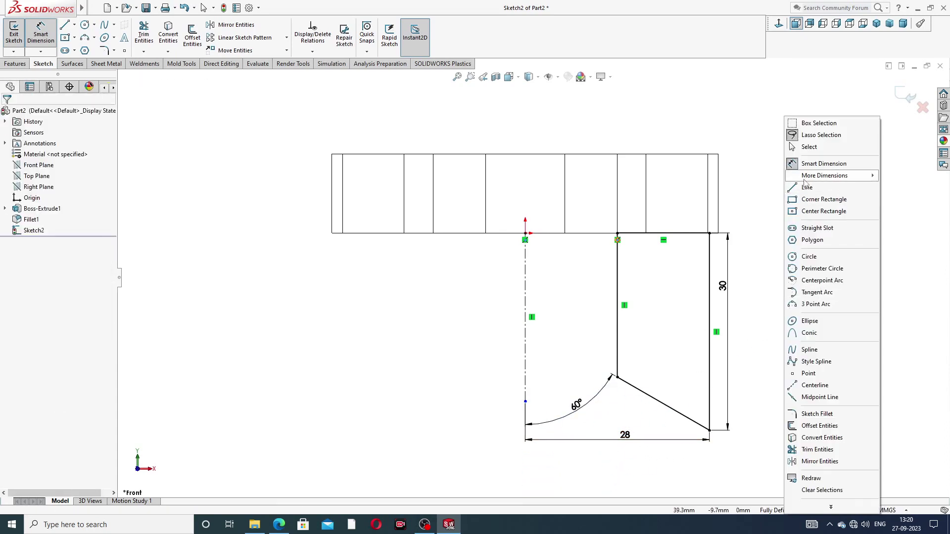
pyautogui.click(810, 147)
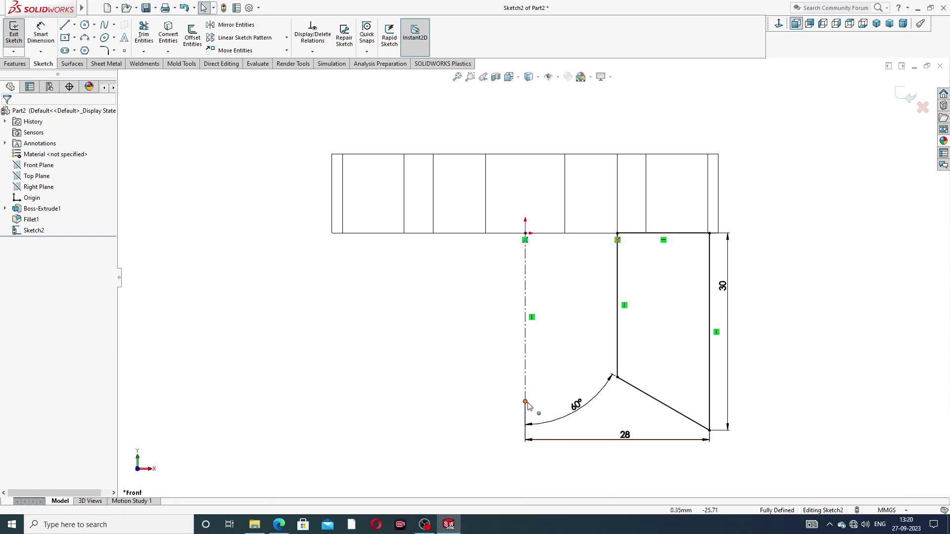
pyautogui.click(525, 438)
pyautogui.moveTo(528, 448); pyautogui.dragTo(525, 478)
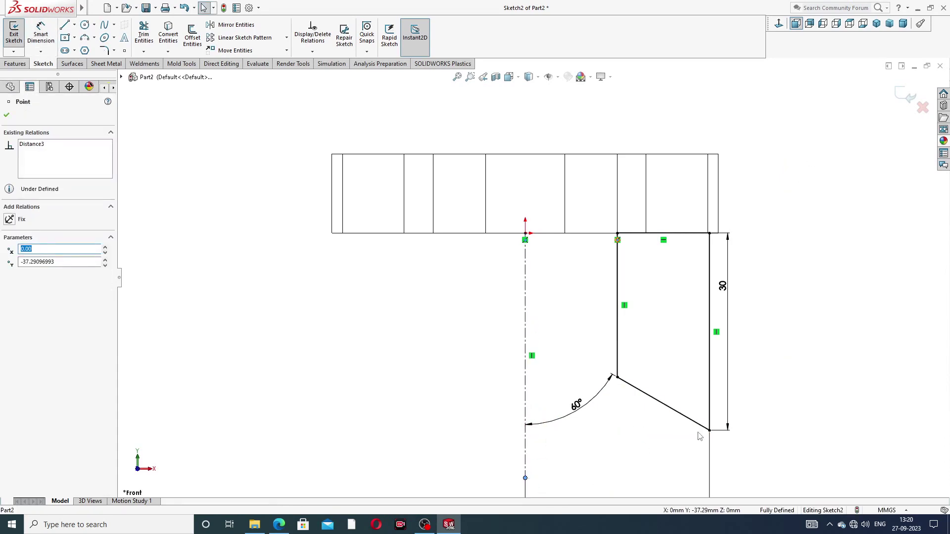
pyautogui.scroll(2, 532, 279)
pyautogui.moveTo(598, 445)
pyautogui.mouseDown()
pyautogui.moveTo(596, 396)
pyautogui.moveTo(566, 369)
pyautogui.moveTo(596, 399)
pyautogui.mouseUp()
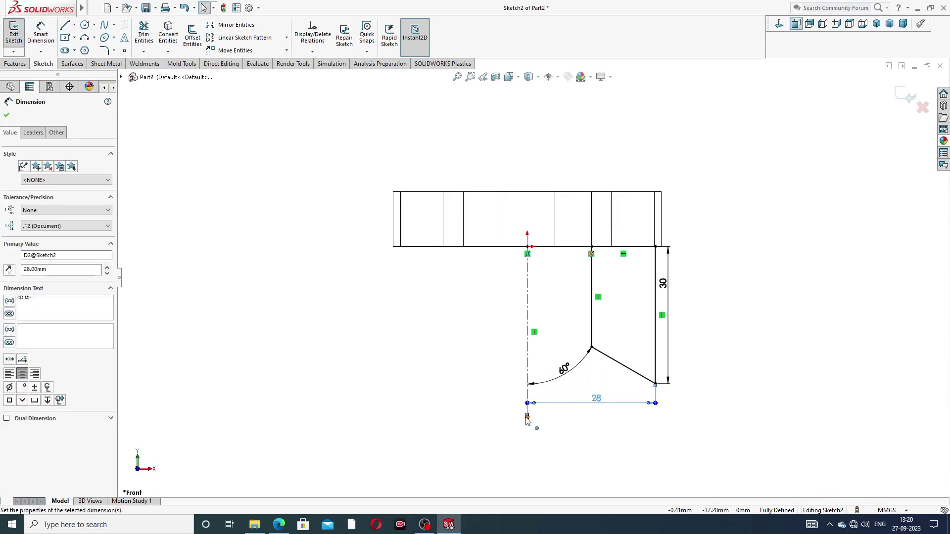
pyautogui.moveTo(527, 417); pyautogui.dragTo(527, 464)
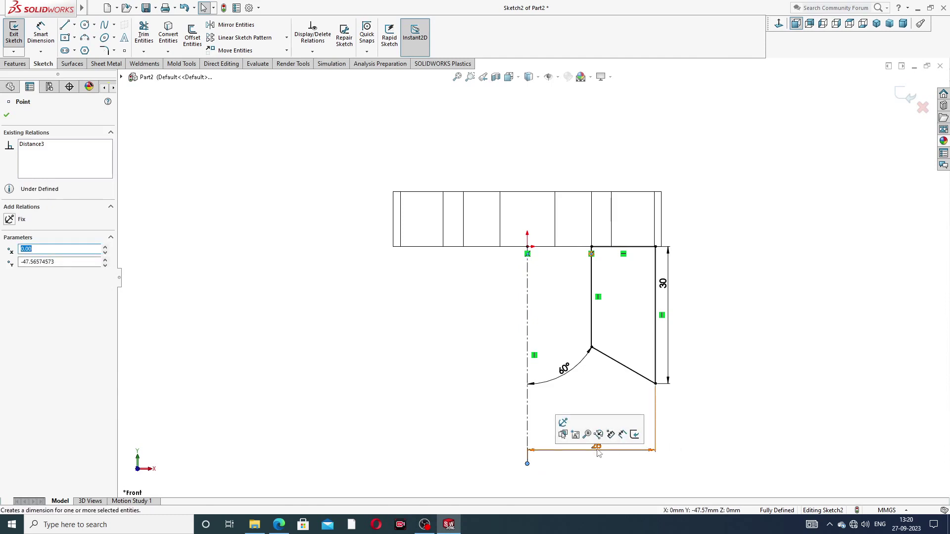
pyautogui.moveTo(598, 453); pyautogui.dragTo(597, 417)
# Step: Space the sketch dimensions clear of the profile, moving the 60° and 28 mm ones lower and the 30 mm one farther outward
pyautogui.click(705, 365)
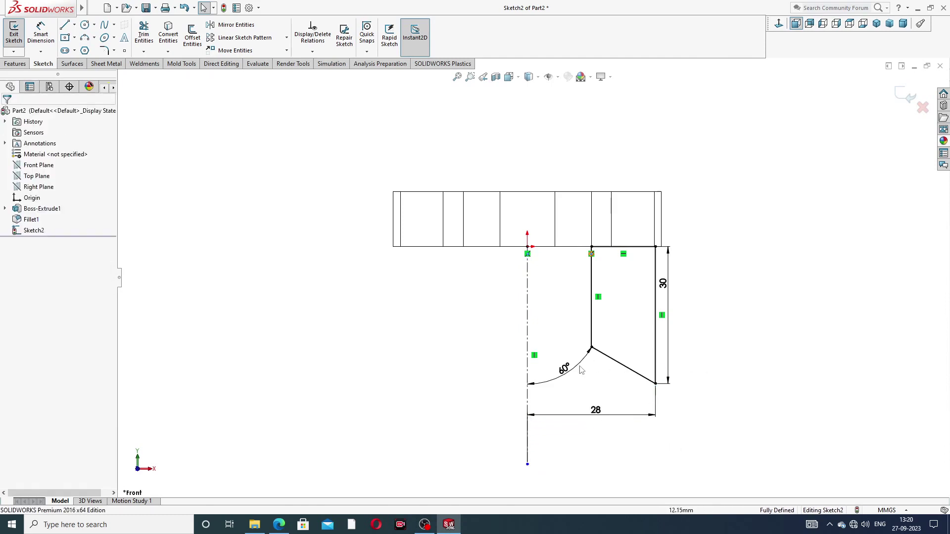
pyautogui.moveTo(582, 371); pyautogui.dragTo(579, 386)
pyautogui.click(765, 328)
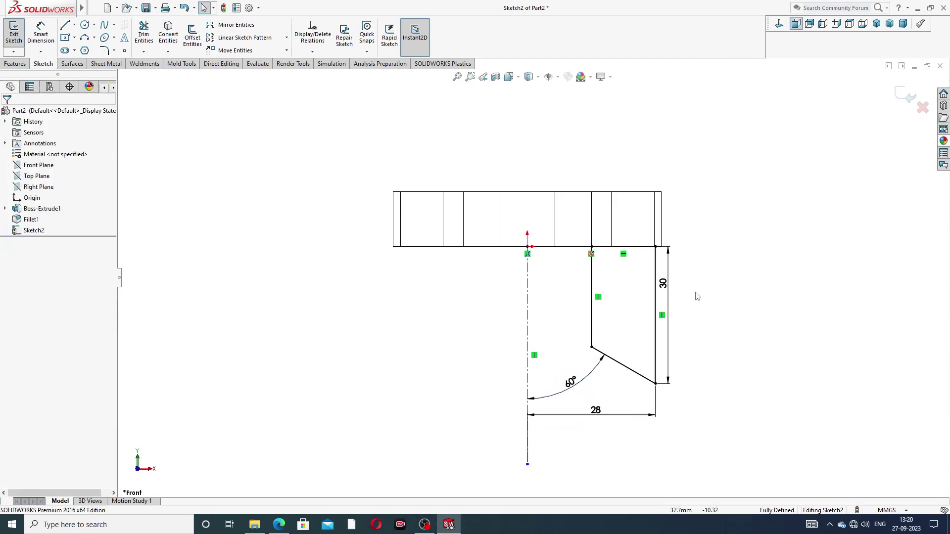
pyautogui.moveTo(663, 283); pyautogui.dragTo(676, 321)
pyautogui.click(745, 295)
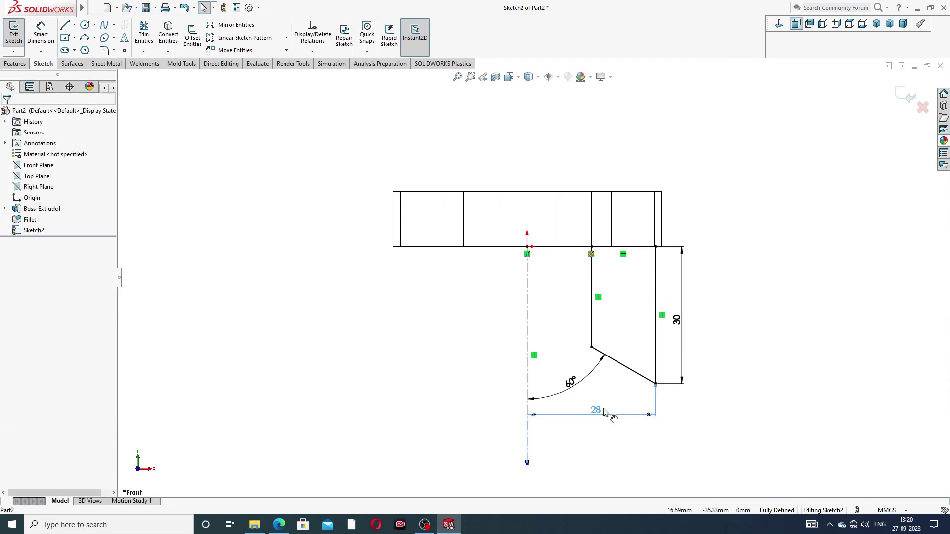
pyautogui.moveTo(609, 414); pyautogui.dragTo(601, 429)
pyautogui.moveTo(576, 382); pyautogui.dragTo(577, 390)
pyautogui.click(738, 336)
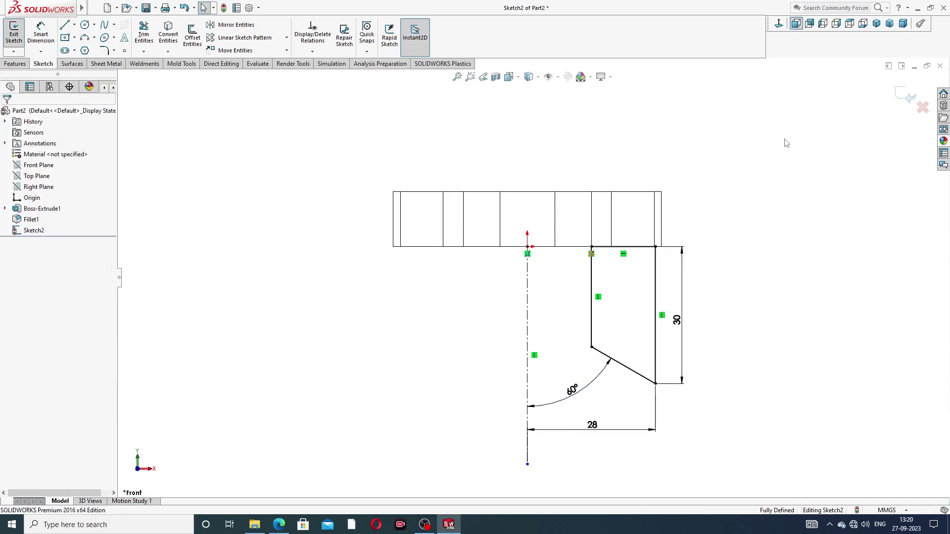
# Step: Revolve the profile 360° about the centerline with Merge result on, and show the model shaded with edges
pyautogui.moveTo(708, 192); pyautogui.dragTo(710, 198, button='middle')
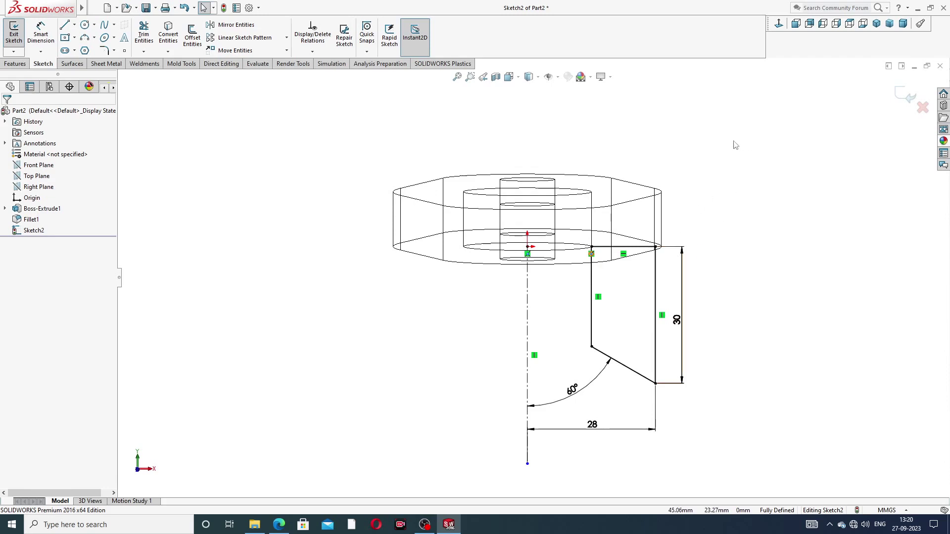
pyautogui.scroll(1, 706, 164)
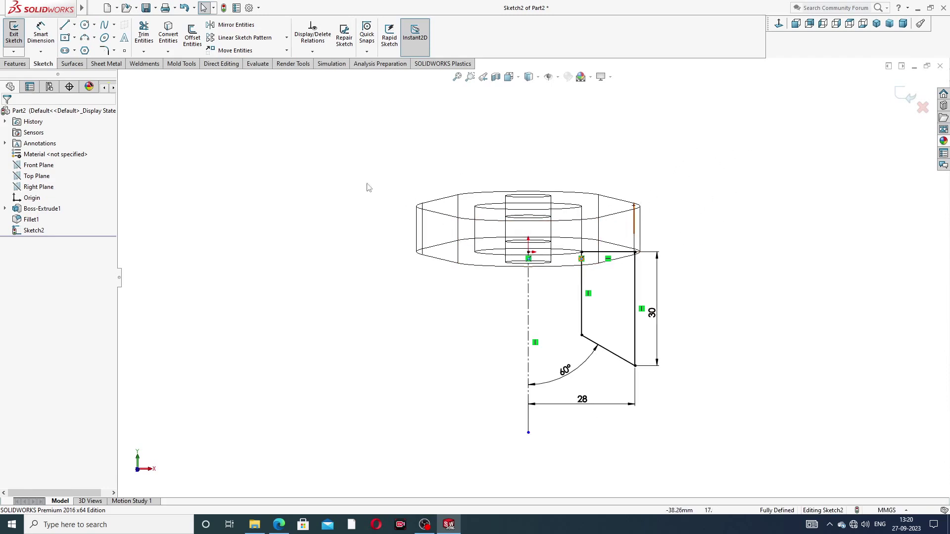
pyautogui.click(14, 64)
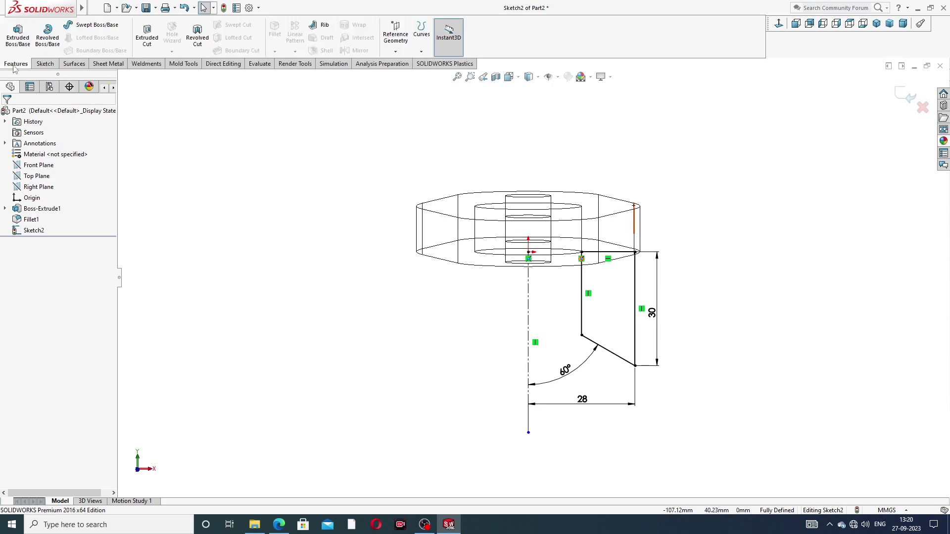
pyautogui.click(47, 40)
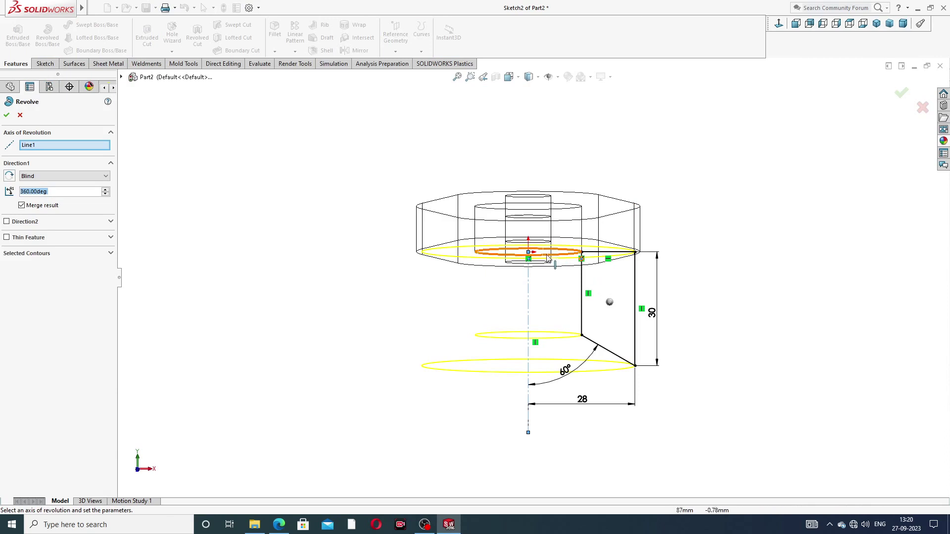
pyautogui.click(537, 78)
pyautogui.click(531, 94)
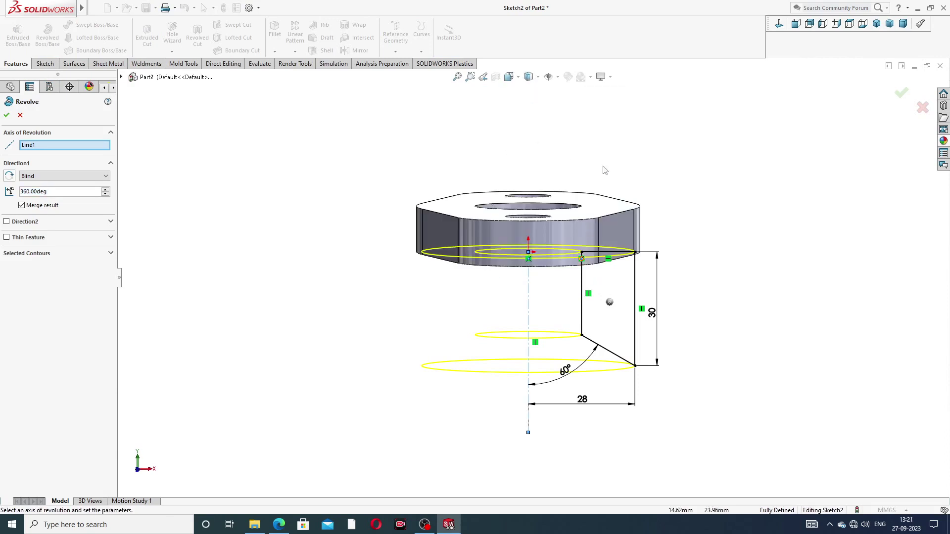
pyautogui.moveTo(708, 240); pyautogui.dragTo(664, 241, button='middle')
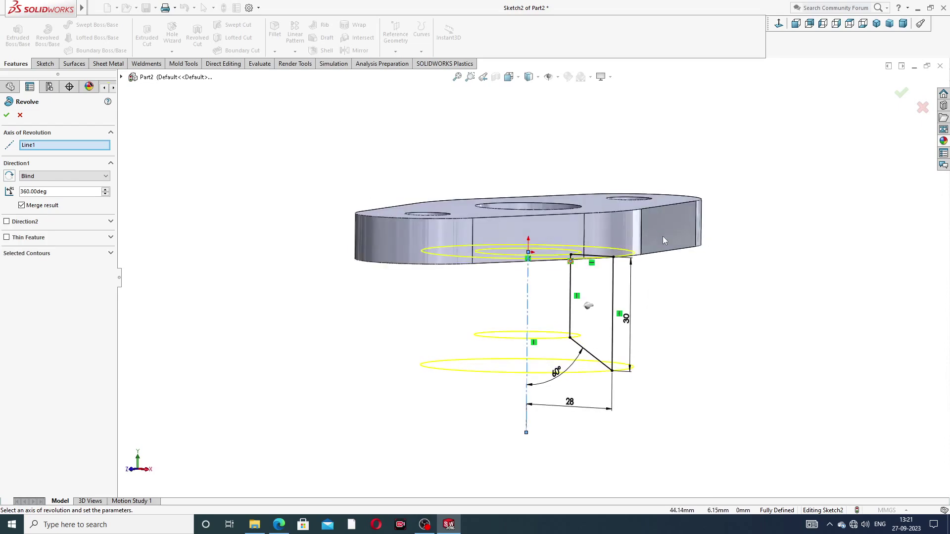
pyautogui.click(901, 93)
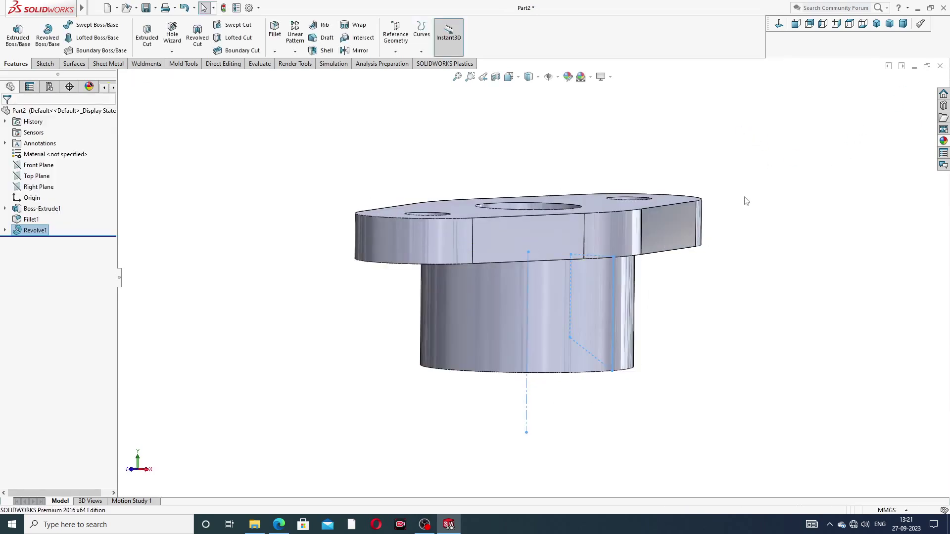
# Step: Check the revolved gland against the part 08 drawing and apply the polished nickel appearance to the part
pyautogui.moveTo(747, 256); pyautogui.dragTo(702, 159, button='middle')
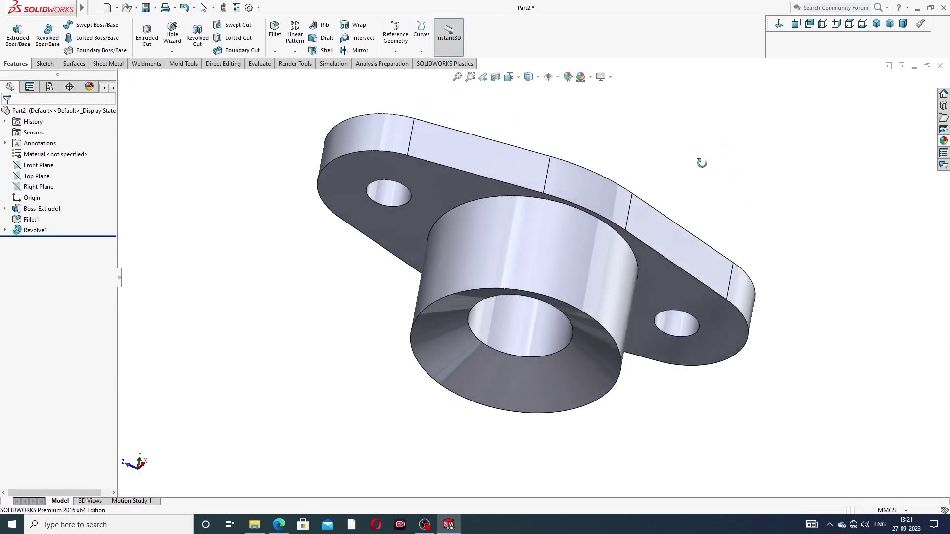
pyautogui.moveTo(651, 242); pyautogui.dragTo(630, 275, button='middle')
pyautogui.click(279, 524)
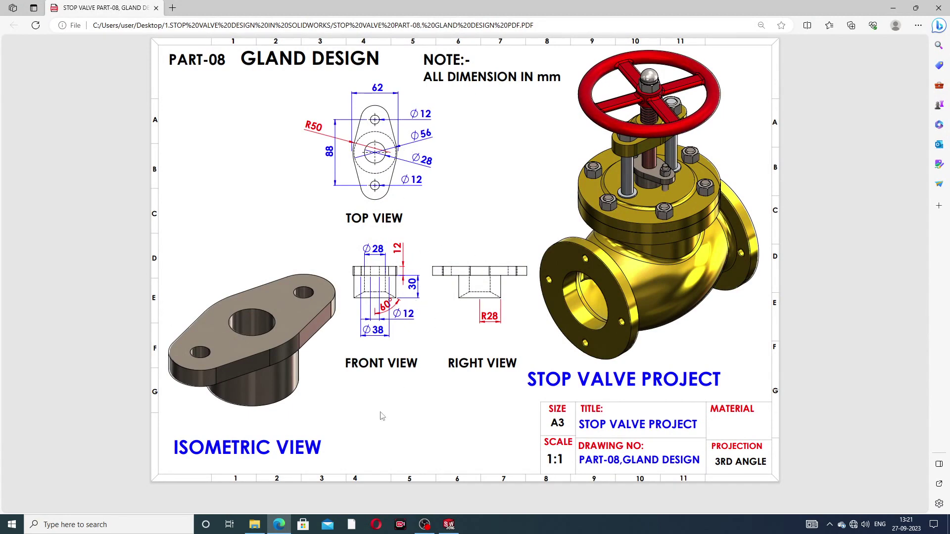
pyautogui.click(449, 524)
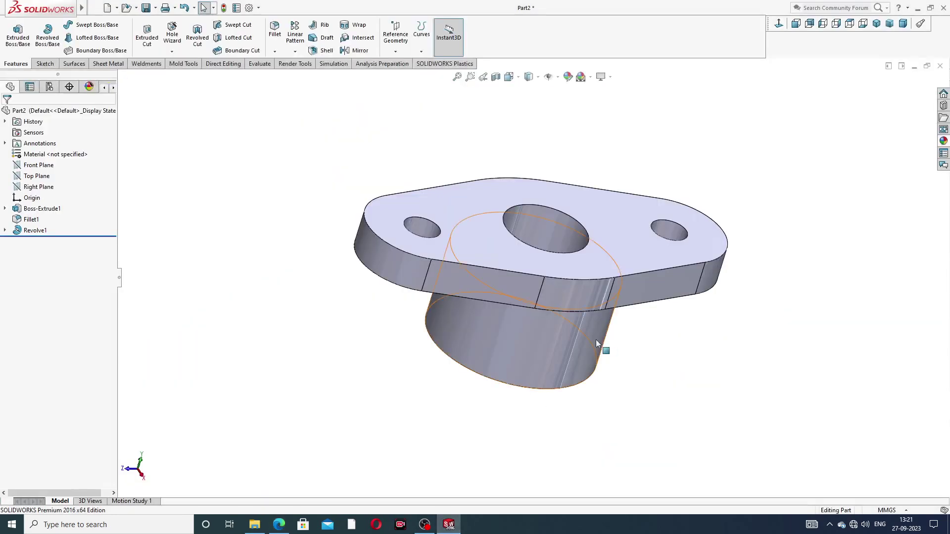
pyautogui.click(943, 142)
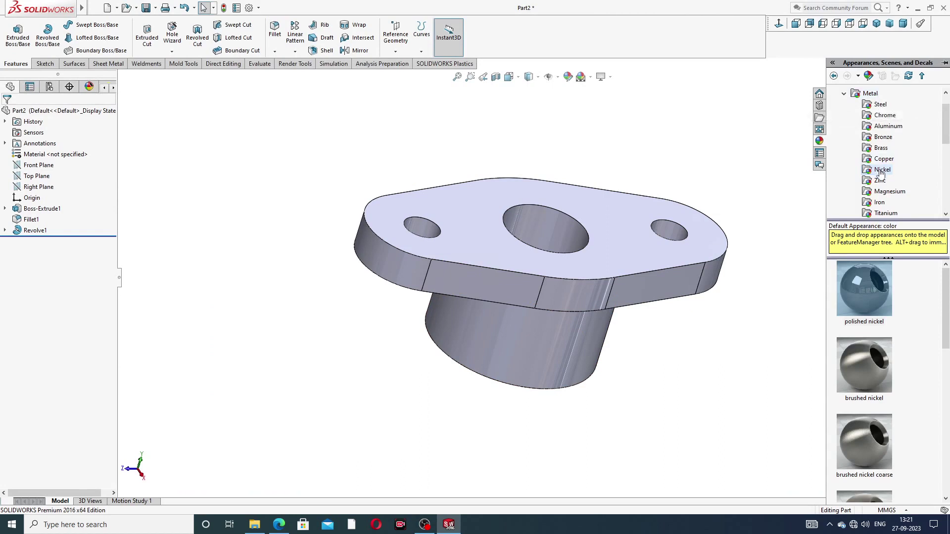
pyautogui.doubleClick(871, 292)
# Step: Inspect the nickel gland from several angles and in isometric view, and compare it with the part 08 drawing in the browser
pyautogui.moveTo(678, 297); pyautogui.dragTo(605, 231, button='middle')
pyautogui.moveTo(661, 154); pyautogui.dragTo(660, 182, button='middle')
pyautogui.moveTo(647, 244); pyautogui.dragTo(609, 208, button='middle')
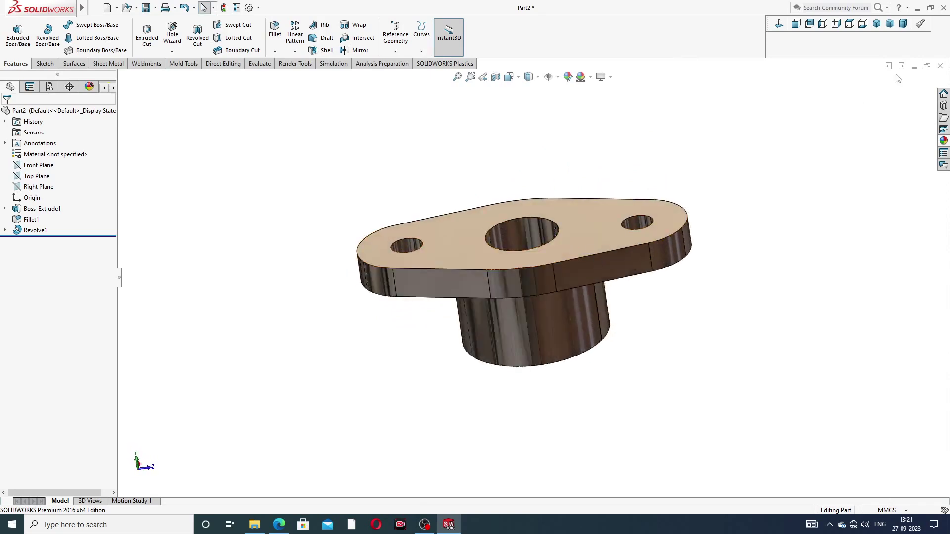
pyautogui.click(876, 23)
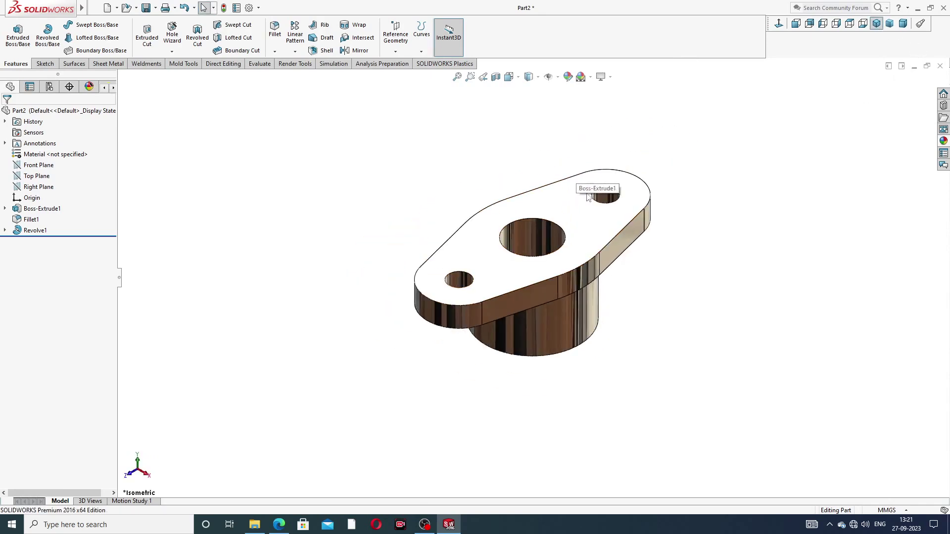
pyautogui.moveTo(579, 173); pyautogui.dragTo(588, 407, button='middle')
pyautogui.scroll(-3, 562, 206)
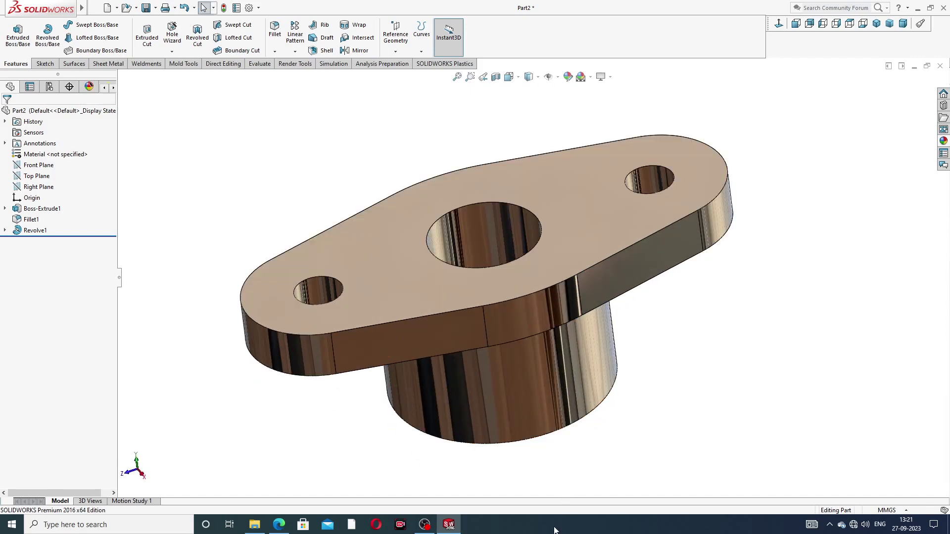
pyautogui.click(279, 525)
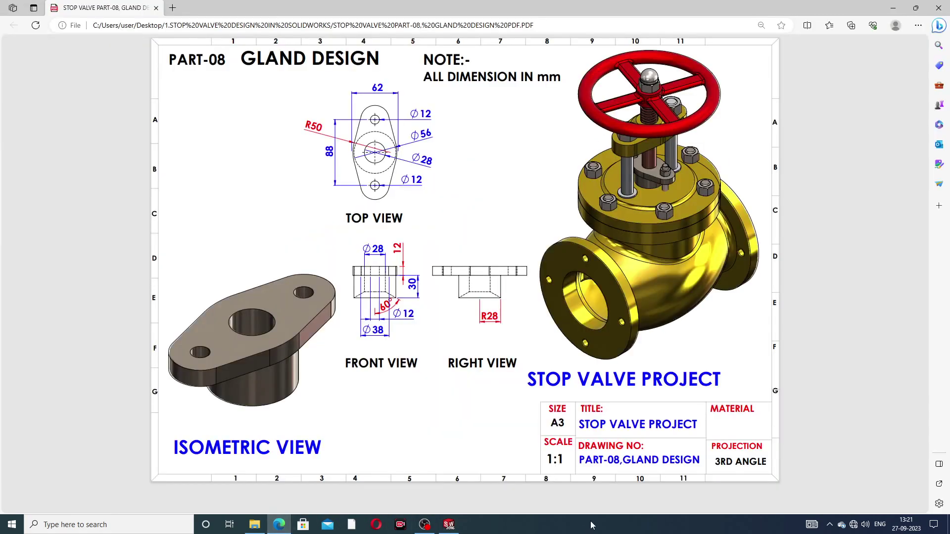
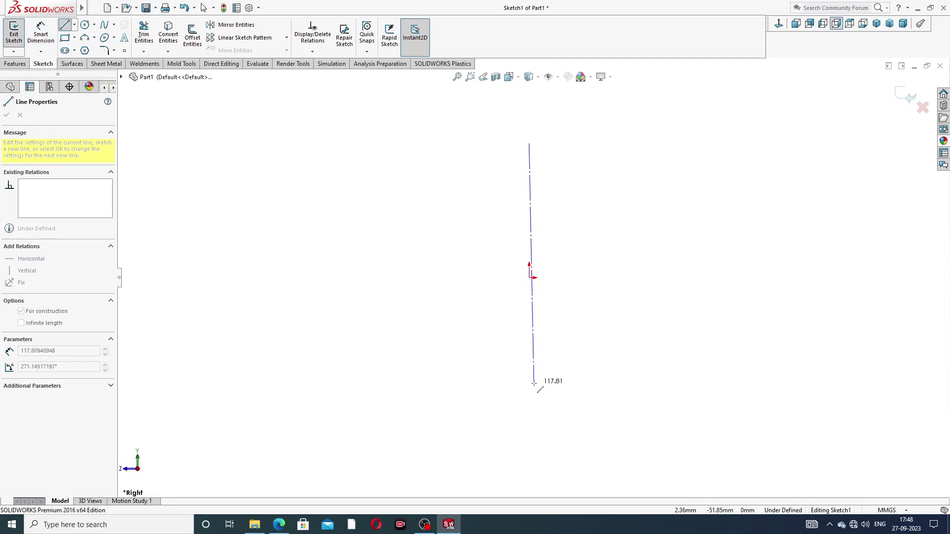
# Step: Finish a vertical centerline about 118 mm long through the origin in the new part's right plane sketch
pyautogui.click(535, 386)
pyautogui.rightClick(643, 238)
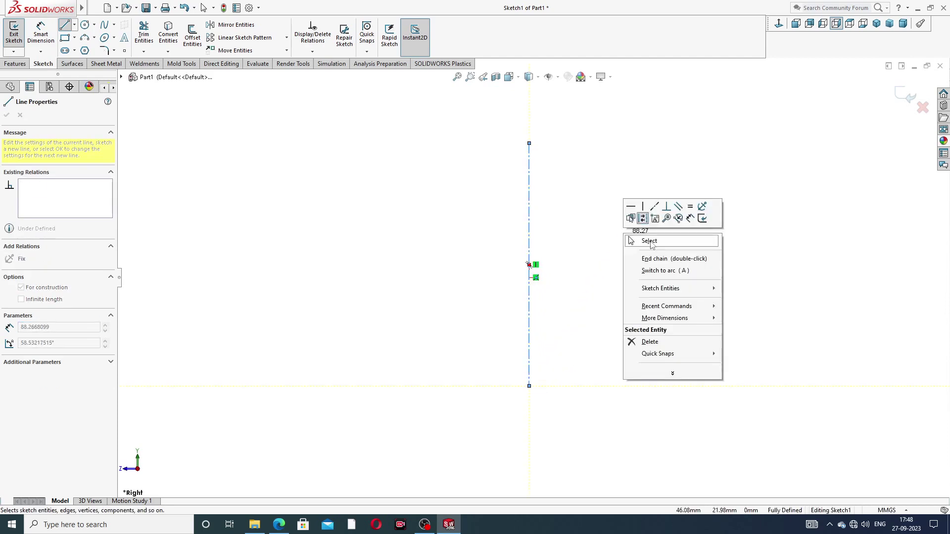
pyautogui.click(649, 242)
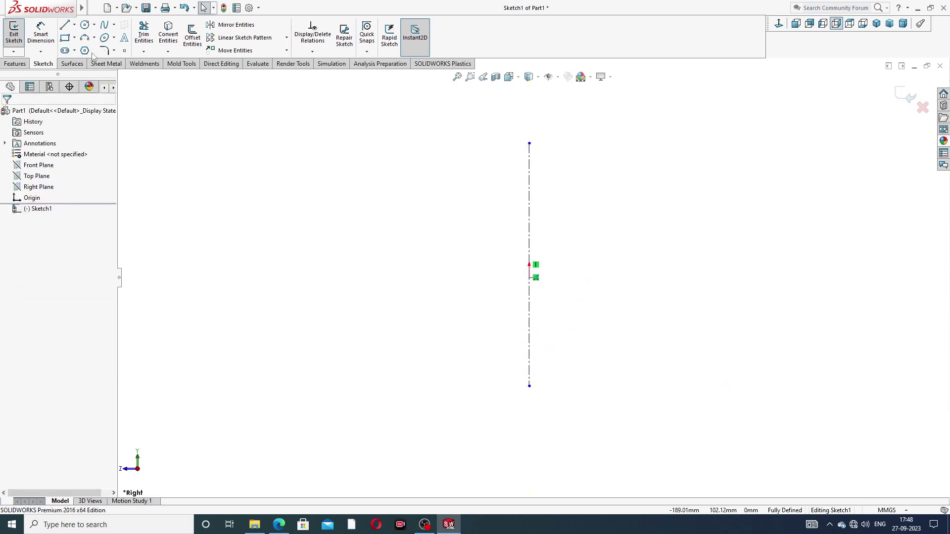
# Step: Draw a horizontal centerline through the origin, crossing the vertical centerline and extending past it on both sides
pyautogui.click(74, 25)
pyautogui.click(90, 50)
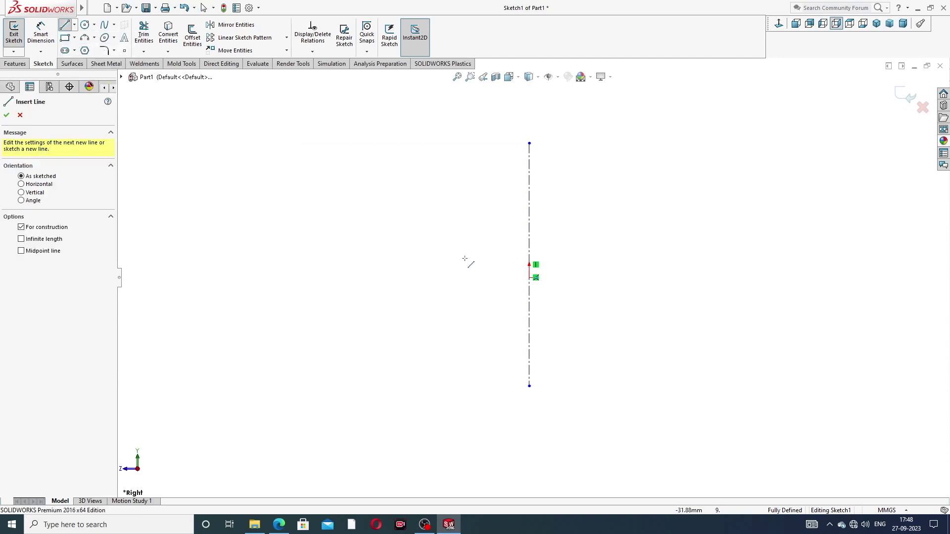
pyautogui.click(403, 277)
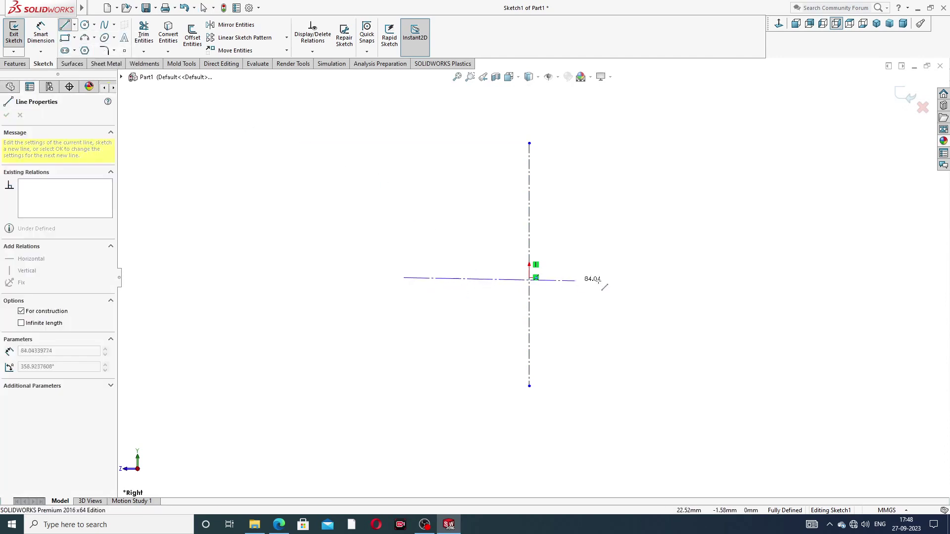
pyautogui.click(679, 278)
pyautogui.rightClick(680, 278)
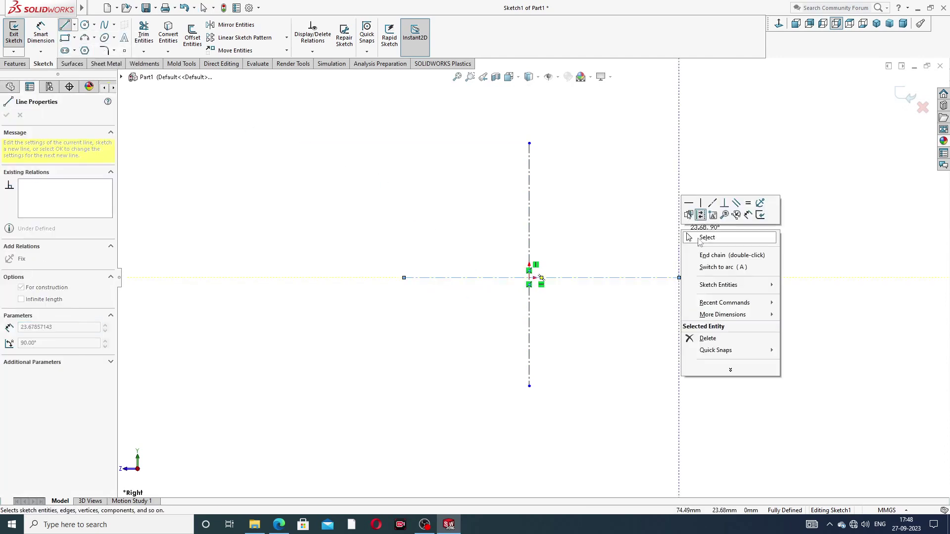
pyautogui.click(700, 239)
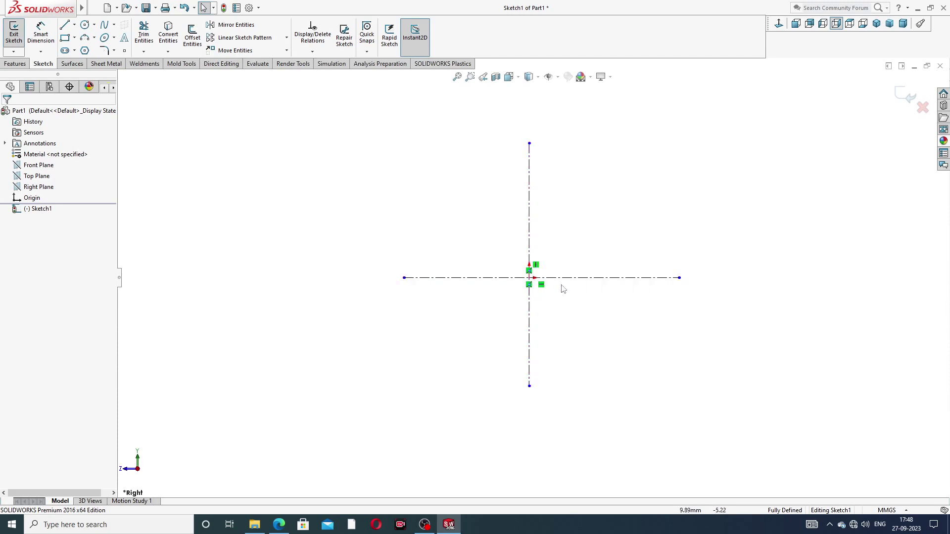
# Step: Draw three connected profile lines starting on the horizontal centerline beside the origin: a base about 35 mm, a vertical side about 27 mm and a top edge about 21 mm
pyautogui.scroll(-2, 574, 232)
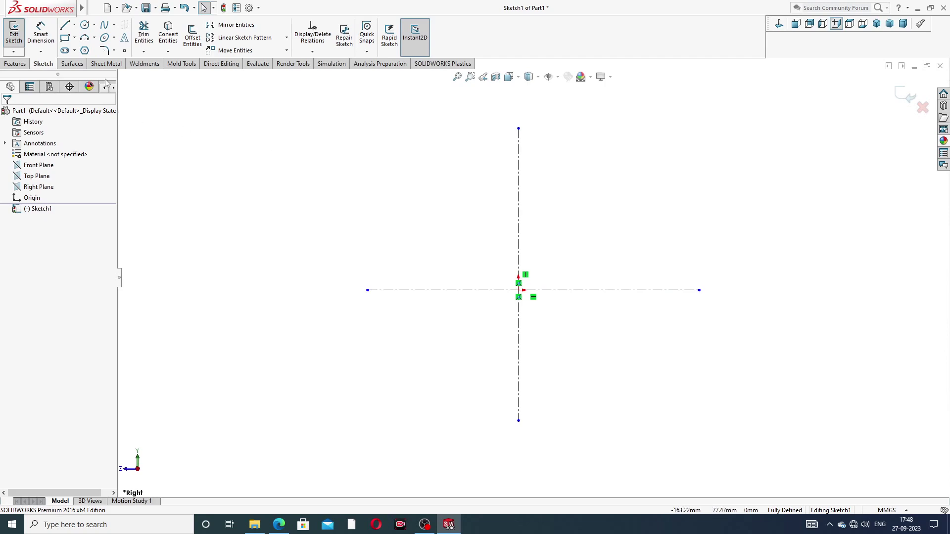
pyautogui.click(65, 25)
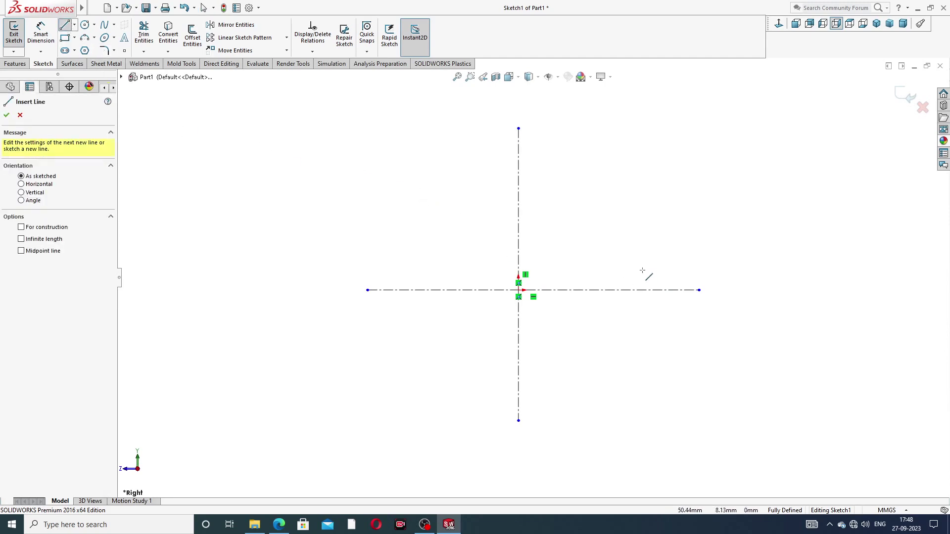
pyautogui.click(550, 290)
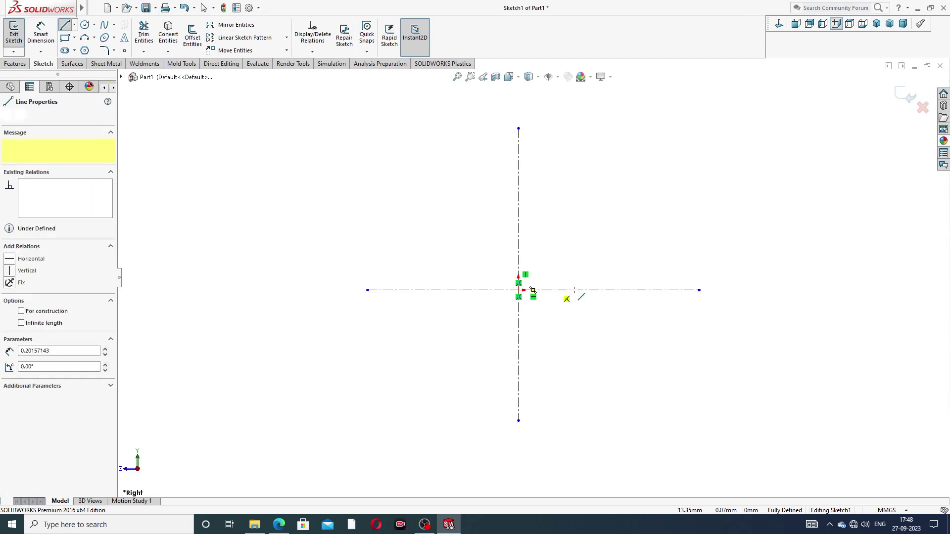
pyautogui.click(636, 290)
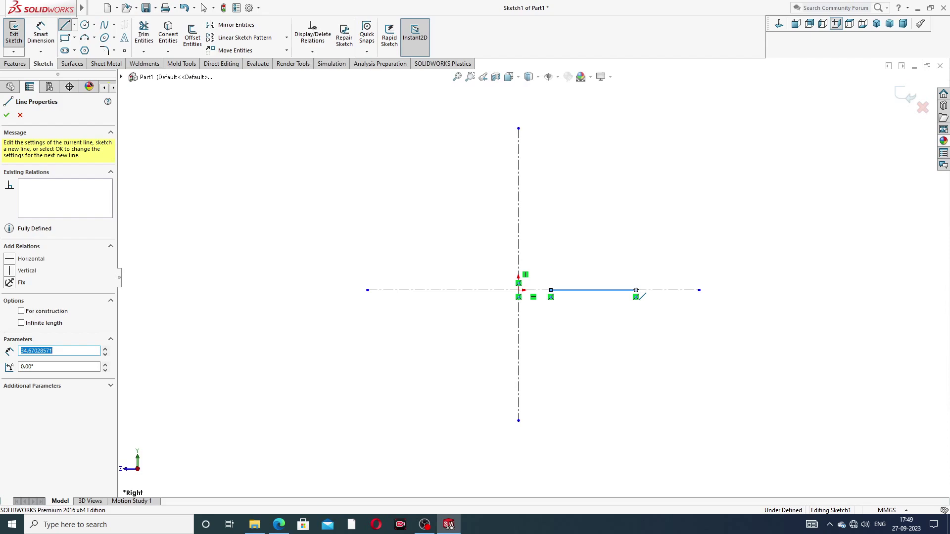
pyautogui.click(637, 290)
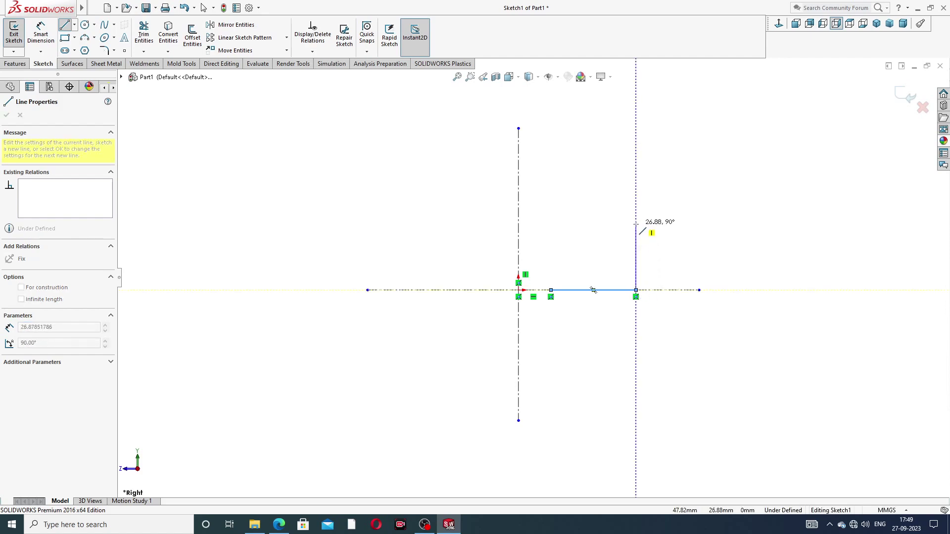
pyautogui.doubleClick(636, 224)
pyautogui.click(636, 224)
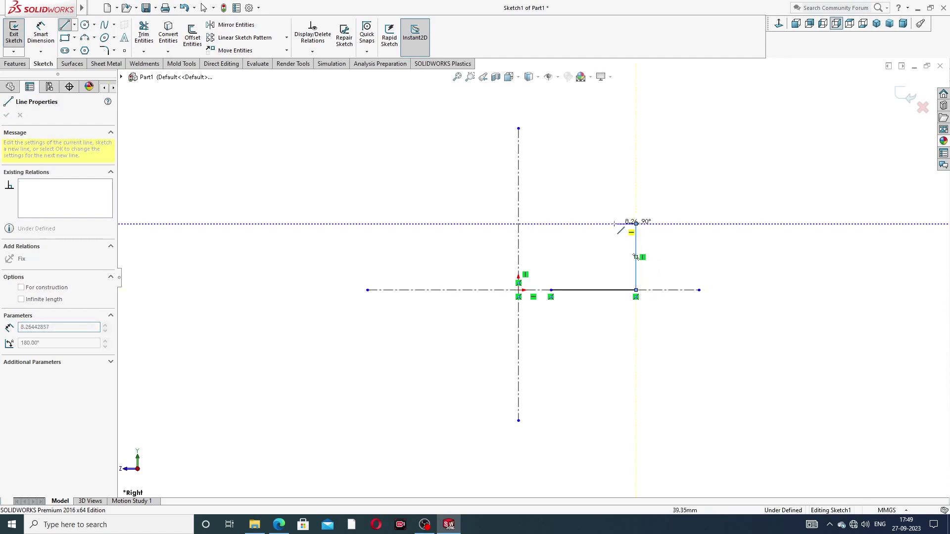
pyautogui.click(585, 224)
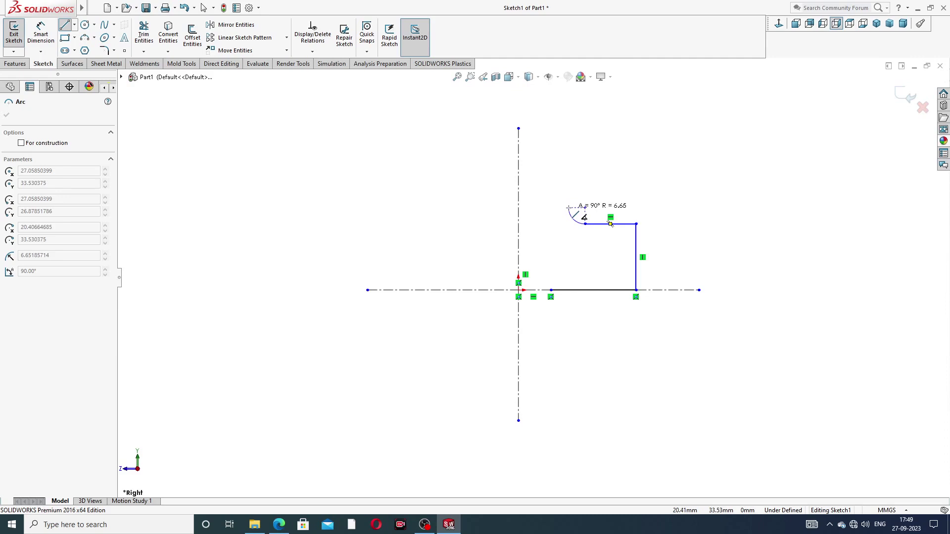
# Step: Continue the profile with an upward tangent arc of about 6.7 mm radius and a short horizontal line, closing it vertically onto the base line's start
pyautogui.click(568, 207)
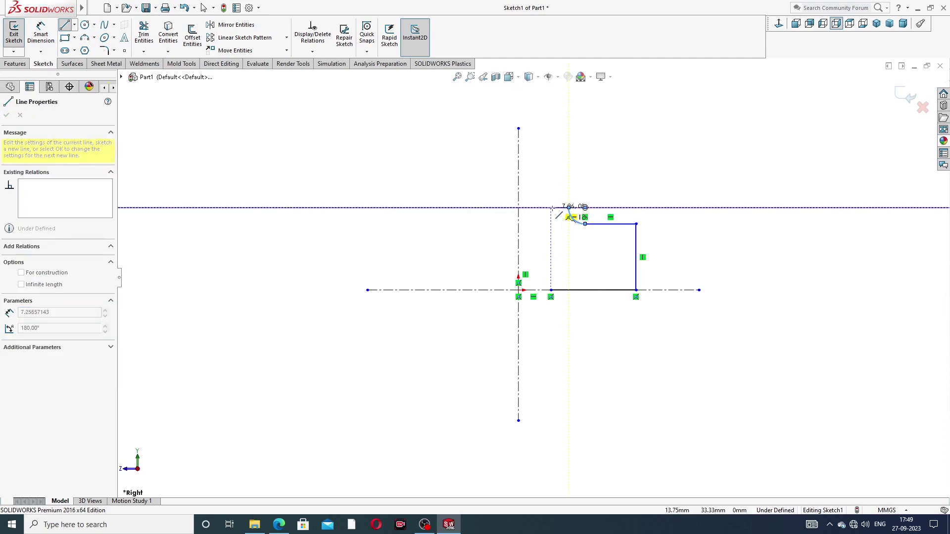
pyautogui.click(551, 207)
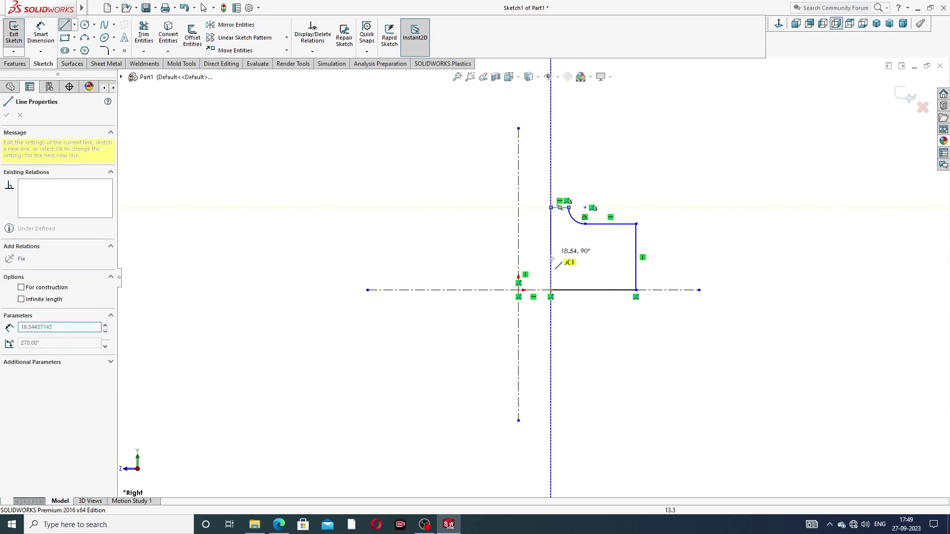
pyautogui.click(551, 290)
pyautogui.rightClick(653, 191)
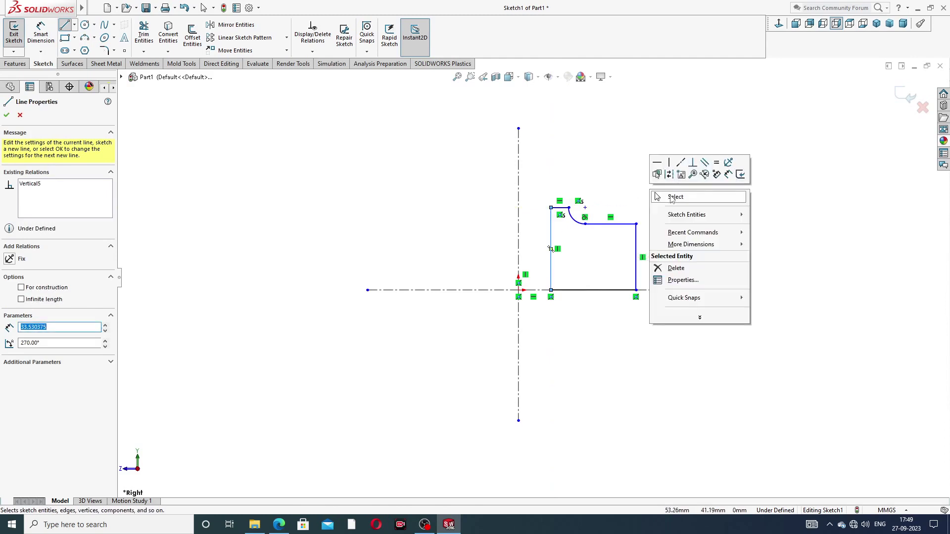
pyautogui.click(673, 196)
pyautogui.scroll(-1, 595, 233)
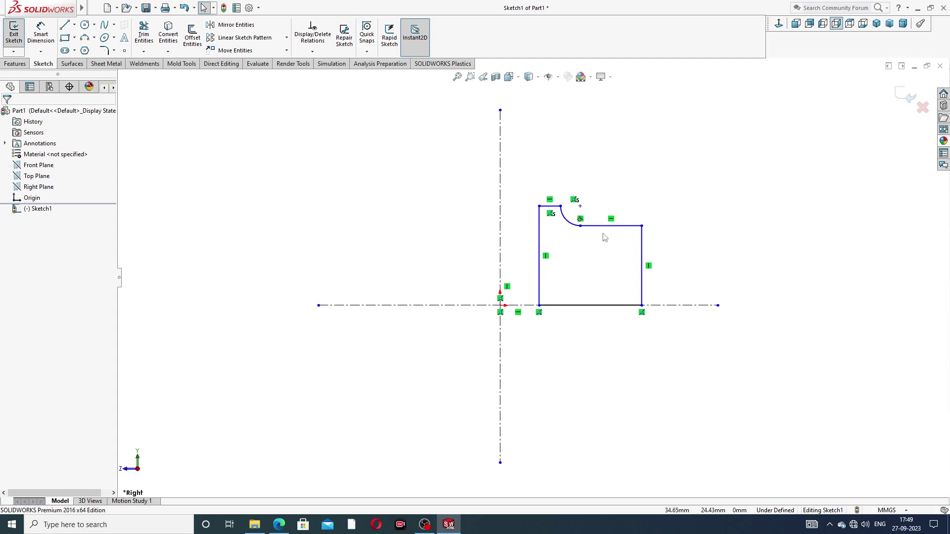
# Step: Check the Part-09 Bridge of Valve drawing in the browser and dimension the profile's inner vertical edge 14 mm from the vertical centerline
pyautogui.click(54, 42)
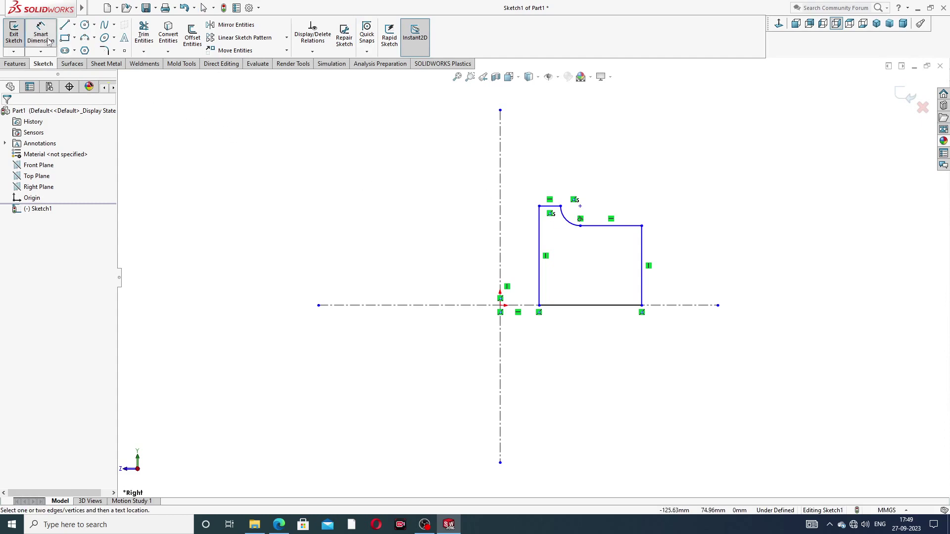
pyautogui.click(279, 525)
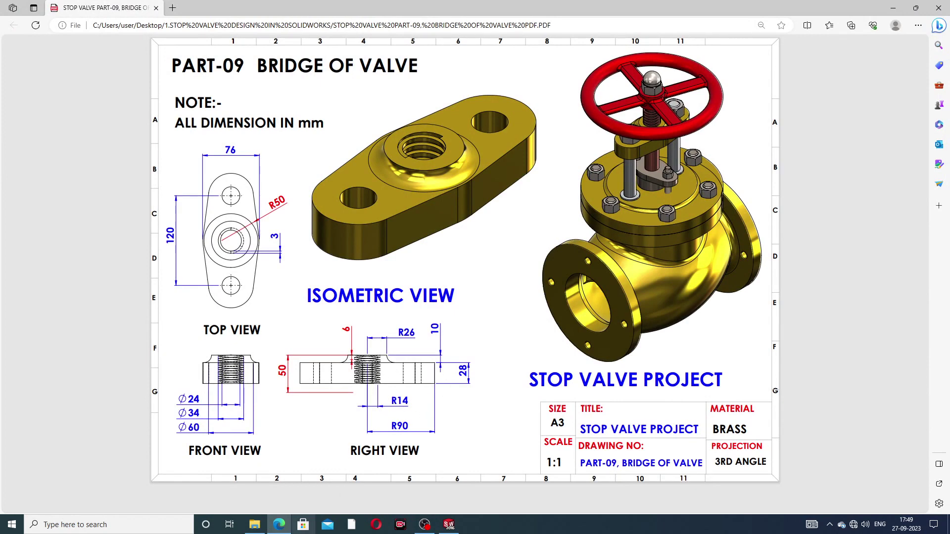
pyautogui.click(284, 525)
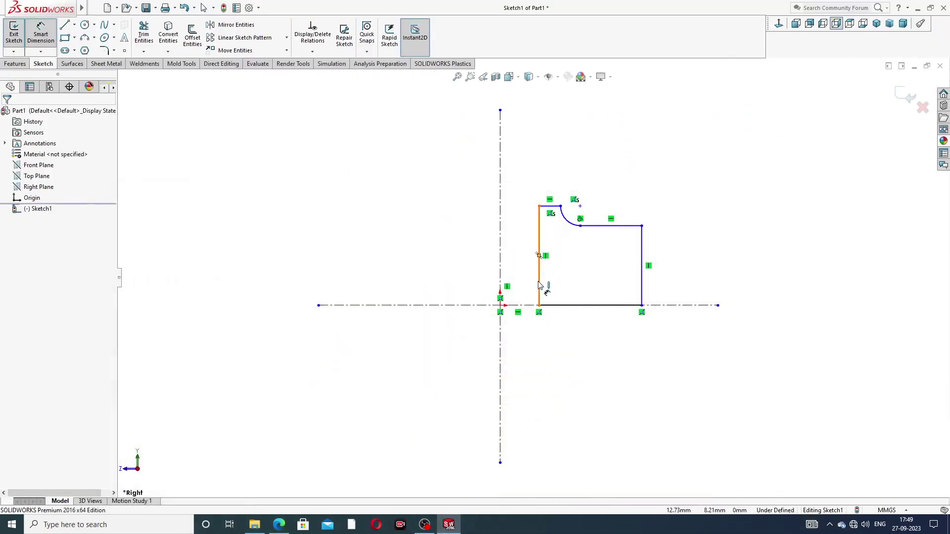
pyautogui.moveTo(542, 287); pyautogui.dragTo(505, 273)
pyautogui.click(504, 274)
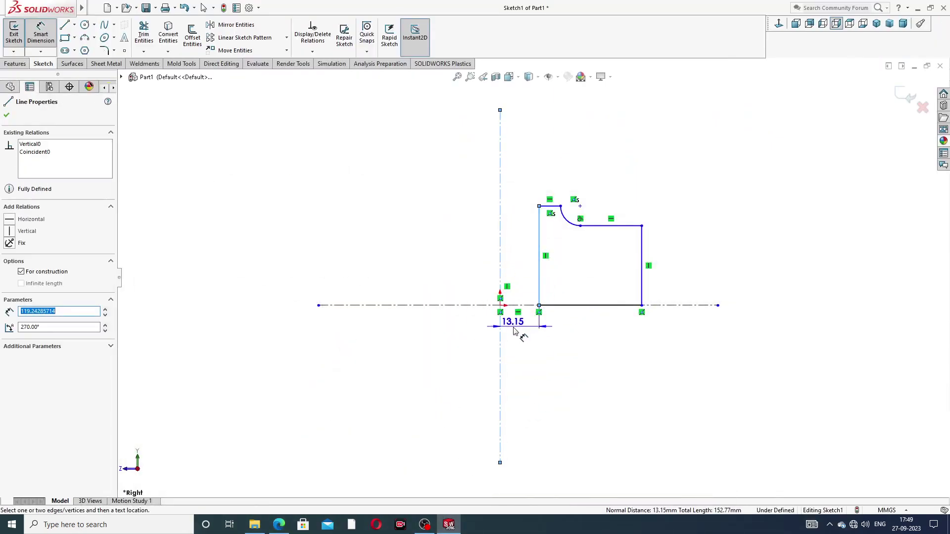
pyautogui.click(521, 335)
pyautogui.write('14')
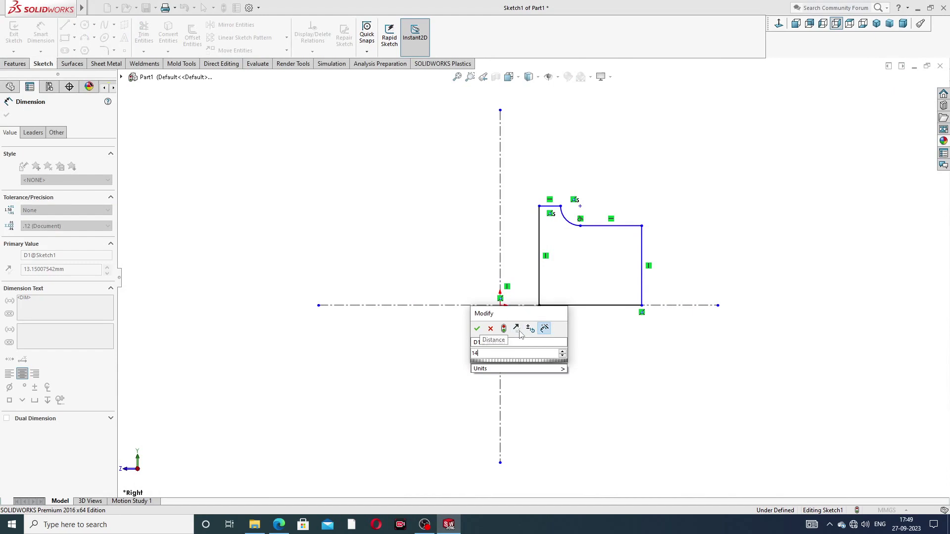
pyautogui.press('Return')
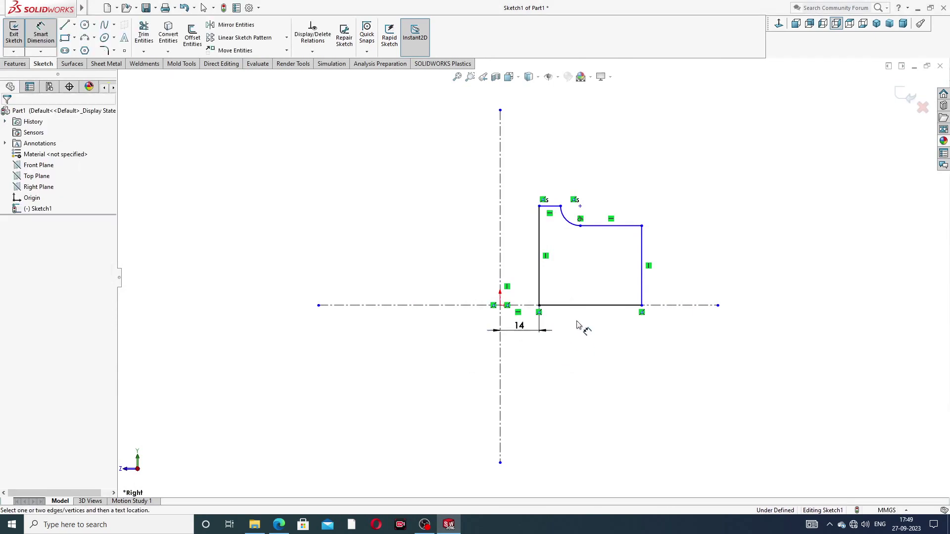
# Step: Dimension the profile's outer vertical edge 90 mm from the vertical centerline
pyautogui.click(645, 269)
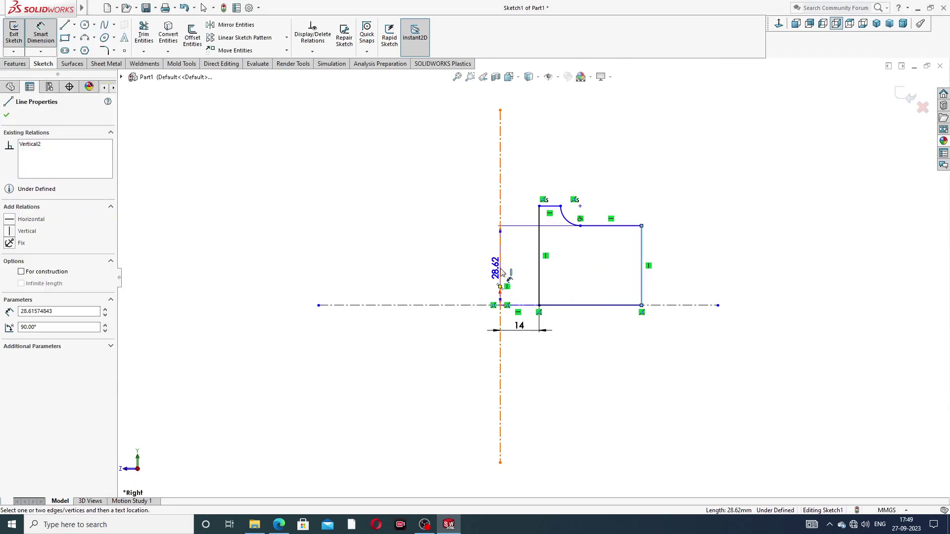
pyautogui.click(505, 273)
pyautogui.click(553, 355)
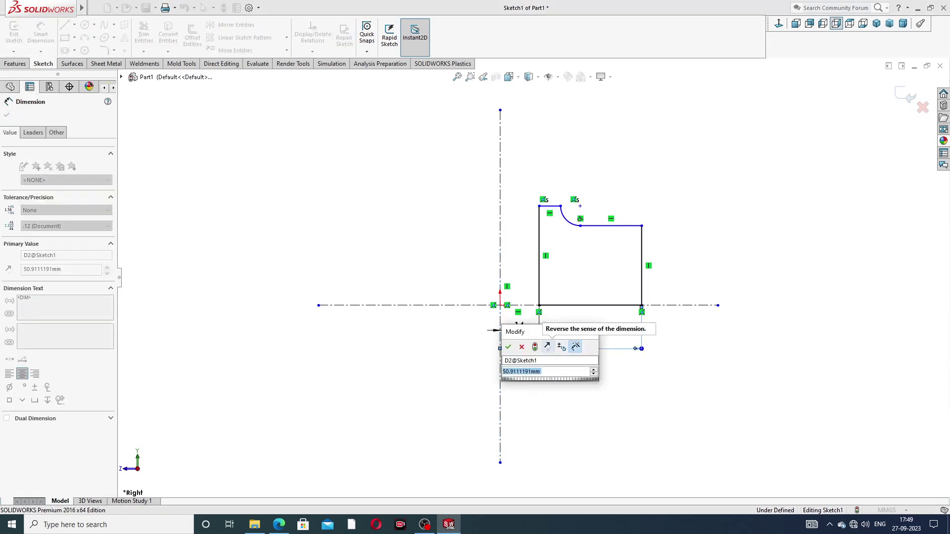
pyautogui.write('90')
pyautogui.press('Return')
pyautogui.click(787, 218)
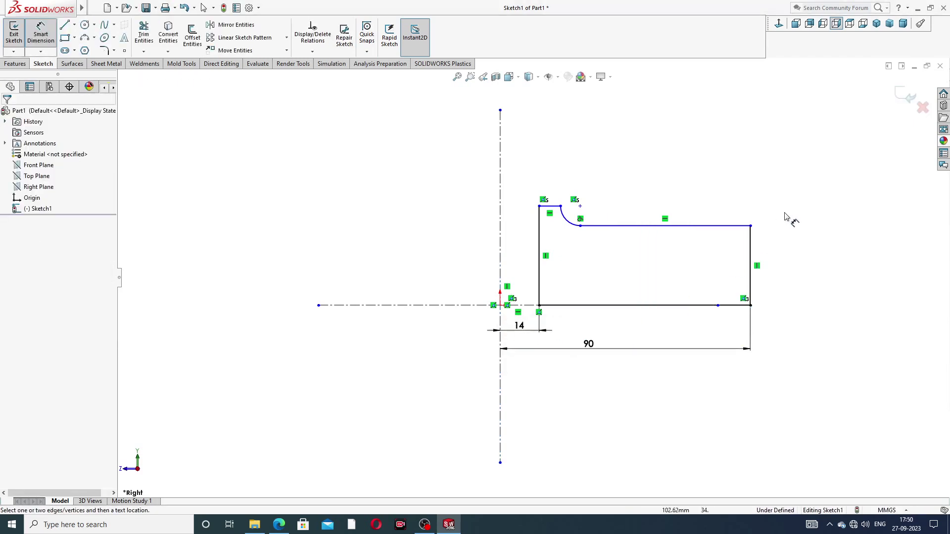
# Step: Set the length of the profile's outer vertical edge to 28 mm
pyautogui.click(751, 257)
pyautogui.click(768, 261)
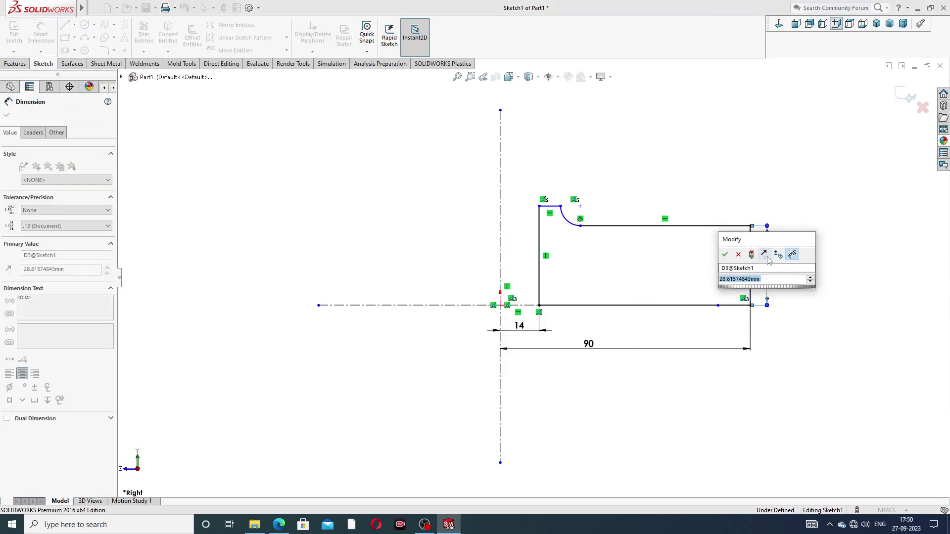
pyautogui.write('28')
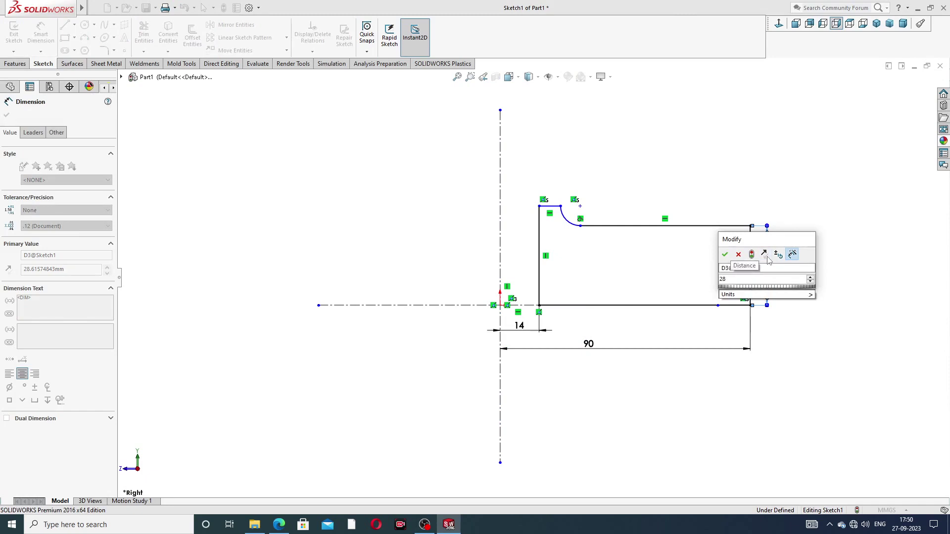
pyautogui.press('Return')
pyautogui.click(777, 204)
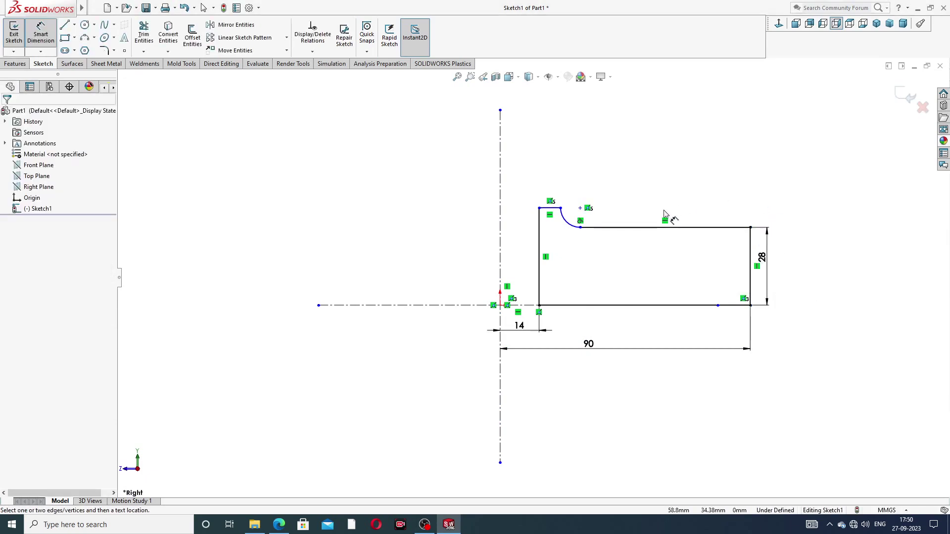
# Step: Dimension the arc's upper endpoint 26 mm horizontally from the vertical centerline
pyautogui.click(561, 208)
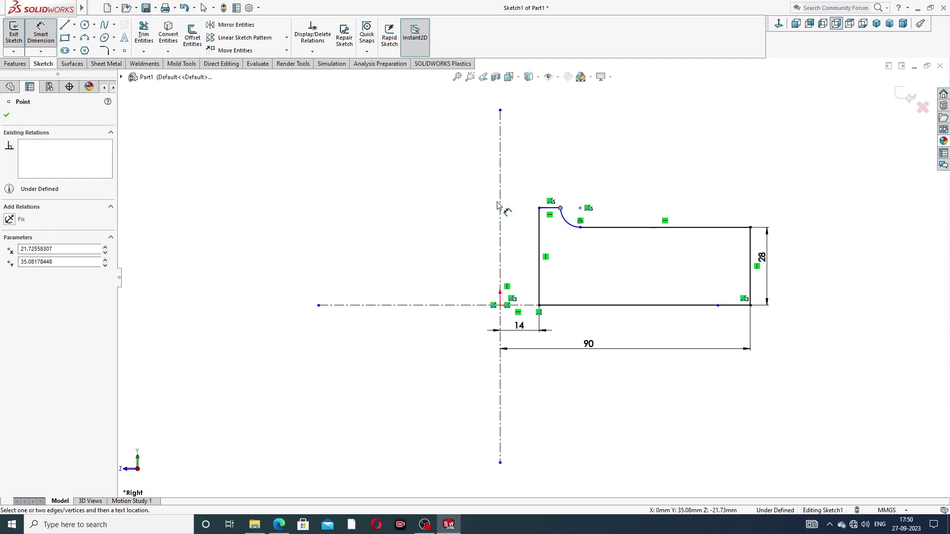
pyautogui.click(500, 207)
pyautogui.click(526, 177)
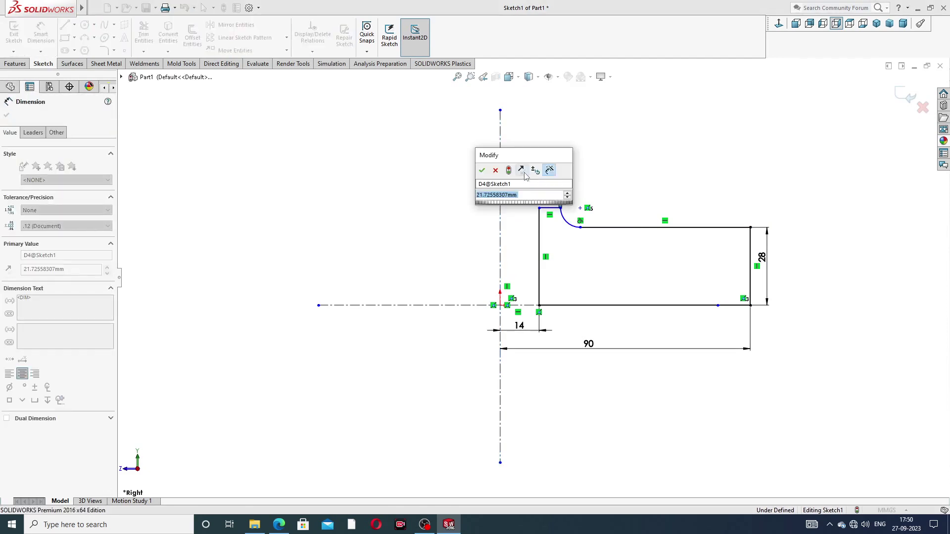
pyautogui.write('26')
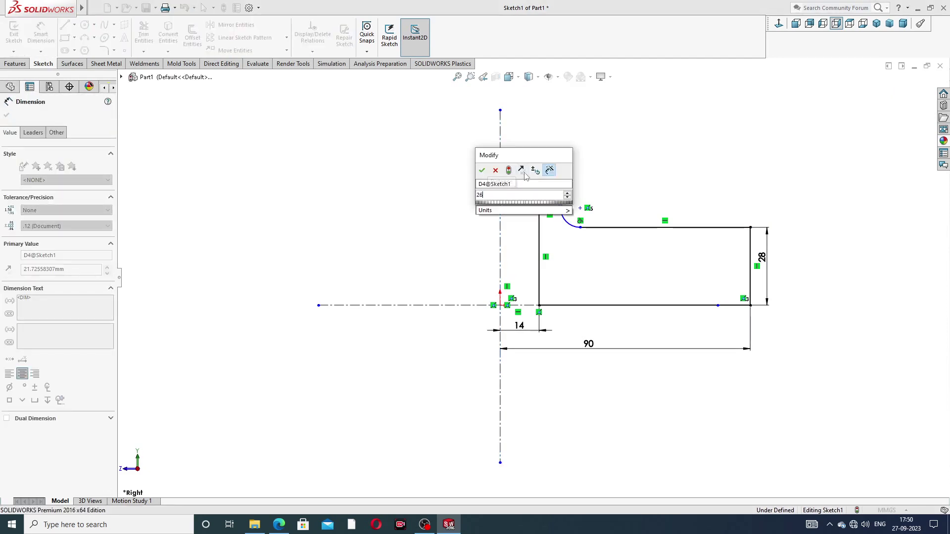
pyautogui.press('Return')
pyautogui.click(635, 163)
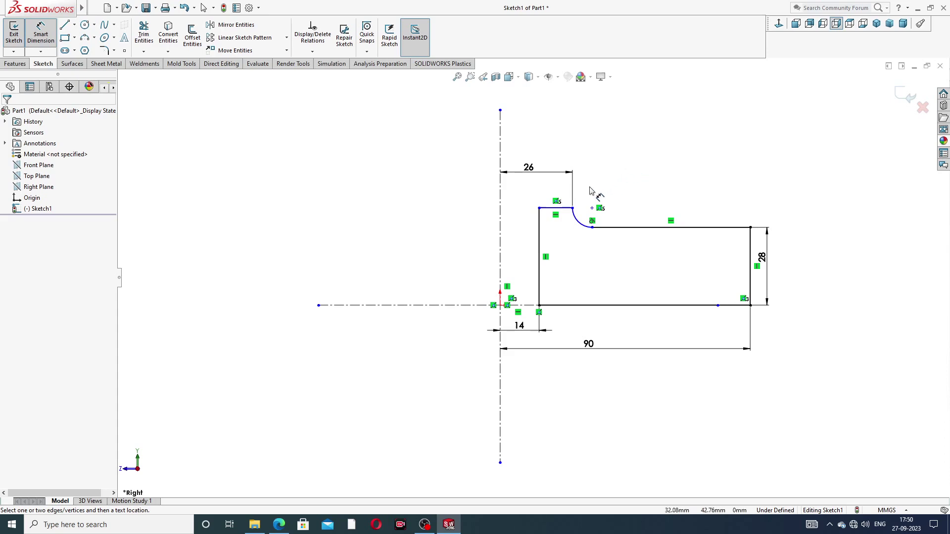
# Step: Dimension the step height between the arc's upper endpoint and the long upper edge as 10 mm
pyautogui.click(573, 209)
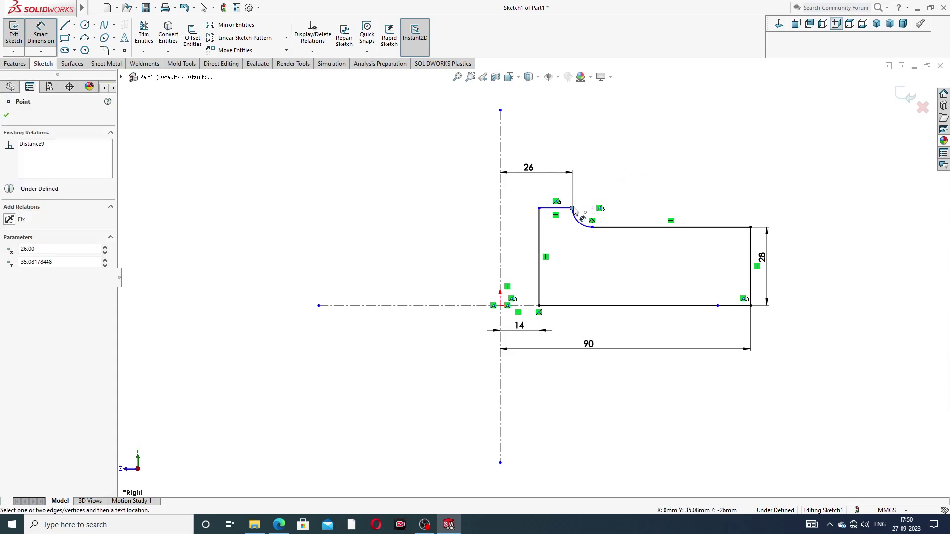
pyautogui.click(600, 230)
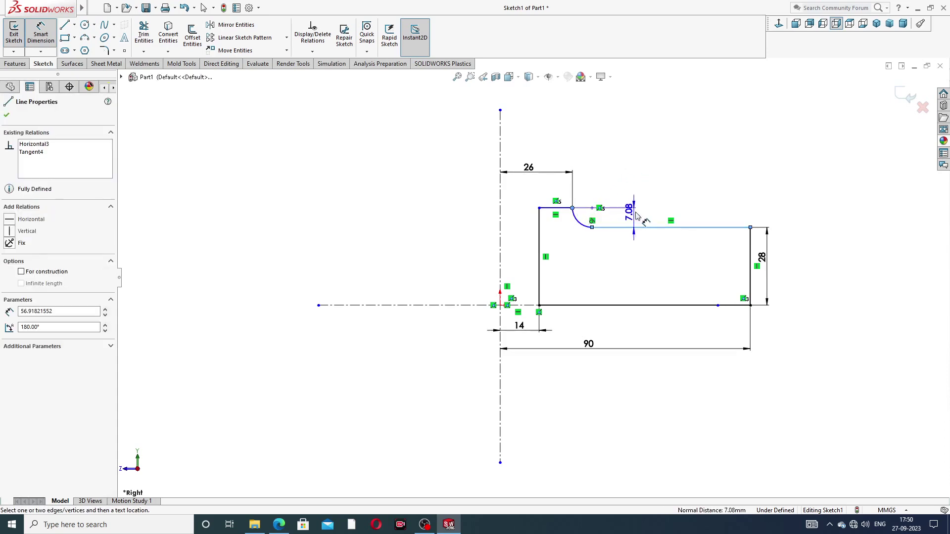
pyautogui.click(718, 196)
pyautogui.write('10')
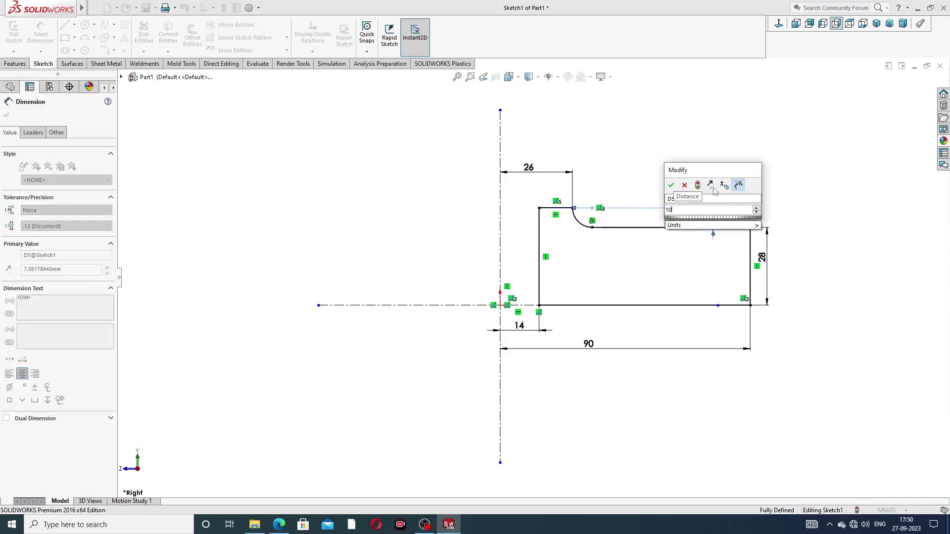
pyautogui.click(671, 185)
pyautogui.press('Escape')
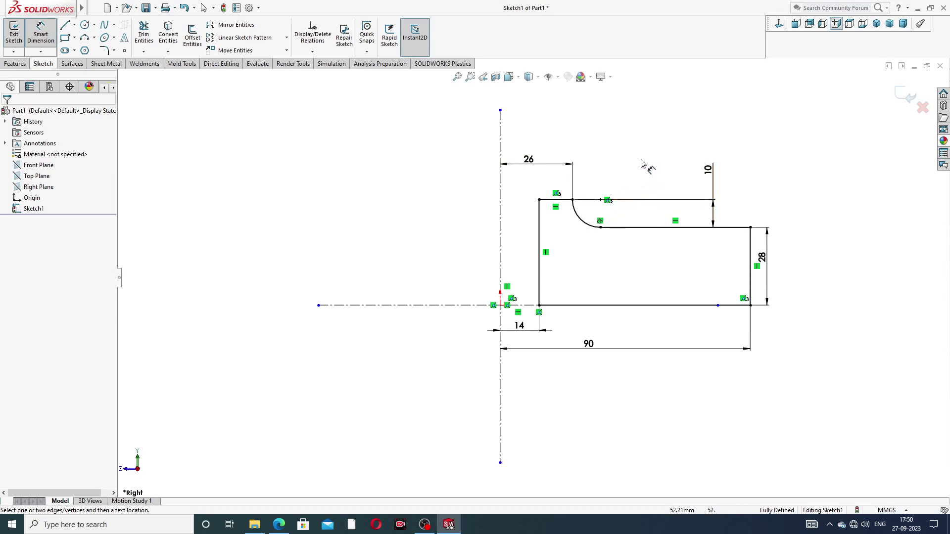
# Step: Move the 26, 10 and 28 mm dimensions to clearer positions and stretch the horizontal centerline's end past the profile to about 106 mm from the origin
pyautogui.moveTo(530, 166); pyautogui.dragTo(533, 157)
pyautogui.press('Escape')
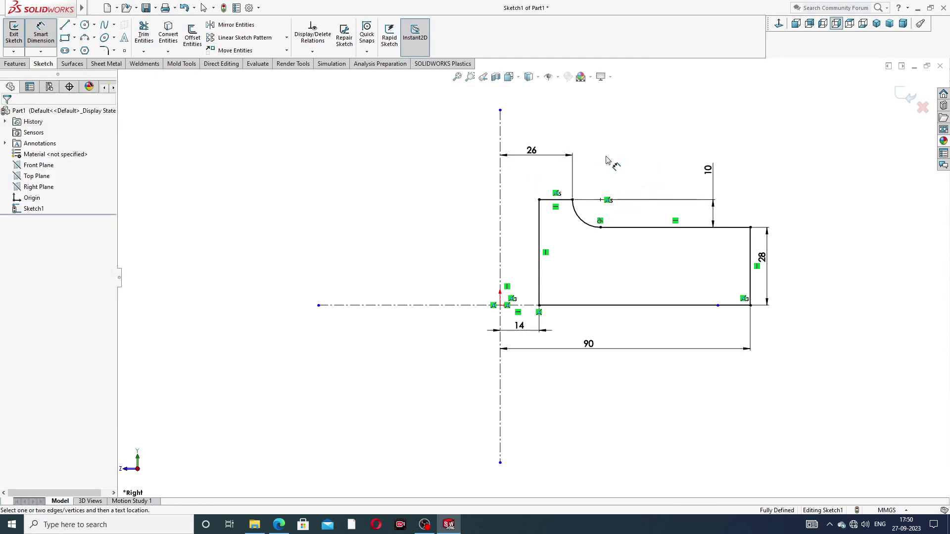
pyautogui.moveTo(709, 172); pyautogui.dragTo(703, 175)
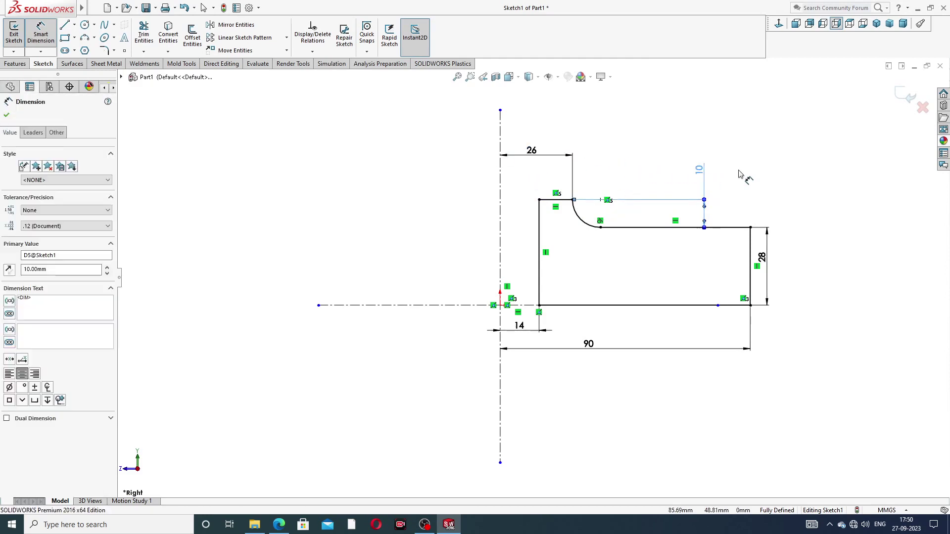
pyautogui.press('Escape')
pyautogui.moveTo(778, 263); pyautogui.dragTo(786, 270)
pyautogui.press('Escape')
pyautogui.rightClick(833, 239)
pyautogui.click(856, 149)
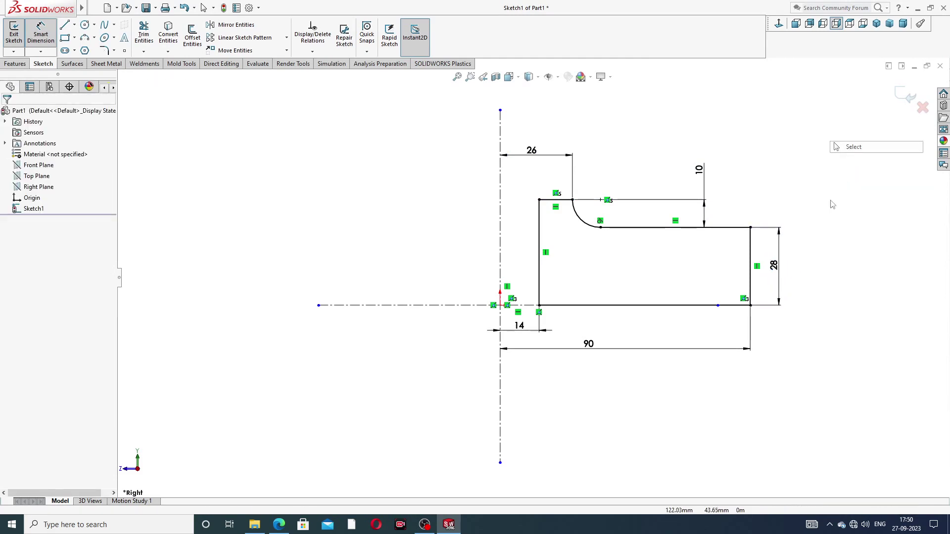
pyautogui.click(795, 306)
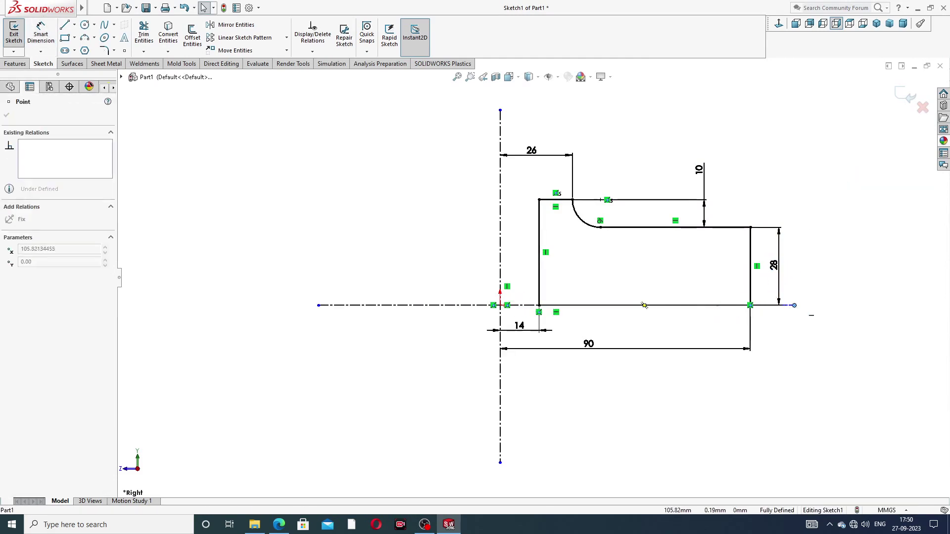
# Step: Check the bridge of valve PDF drawing and revolve the profile 360° about the vertical centerline into a solid disc with a hub
pyautogui.click(815, 226)
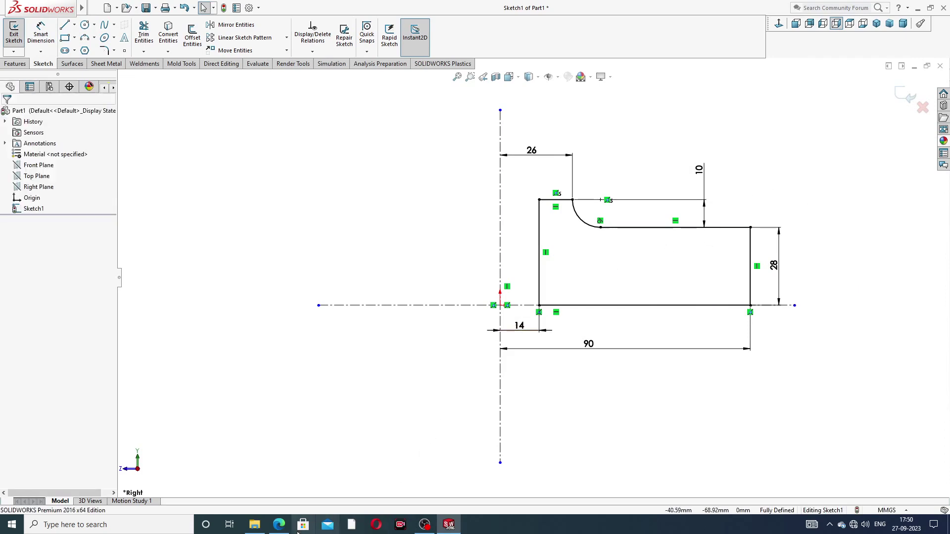
pyautogui.click(281, 528)
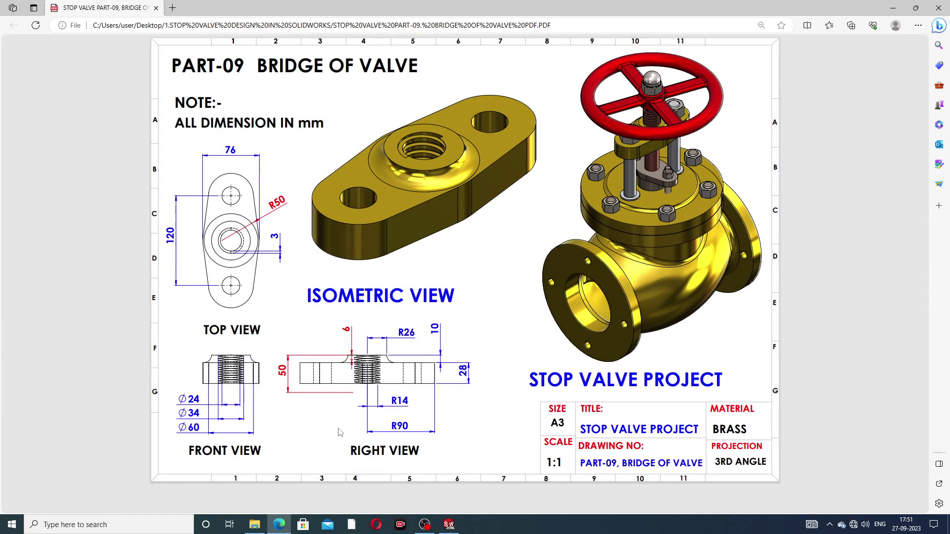
pyautogui.click(279, 525)
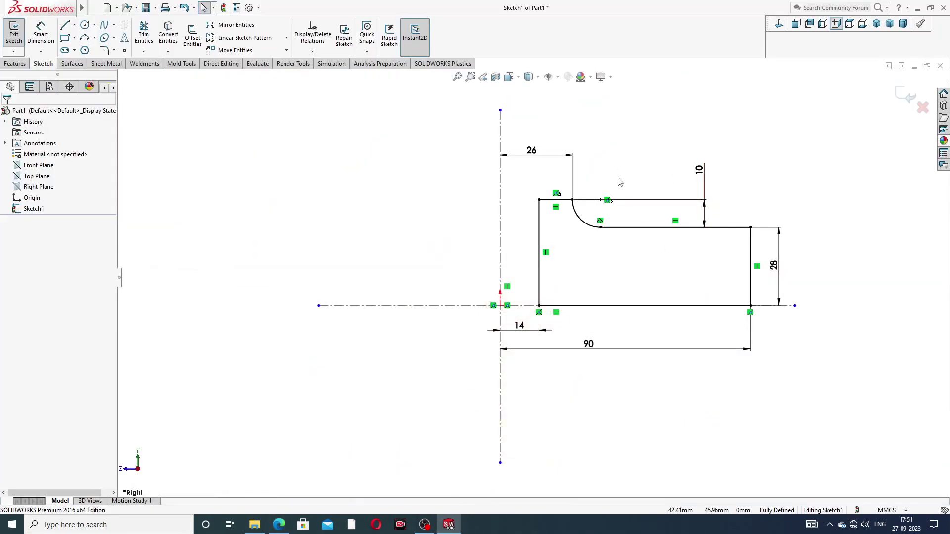
pyautogui.scroll(1, 605, 190)
pyautogui.click(15, 64)
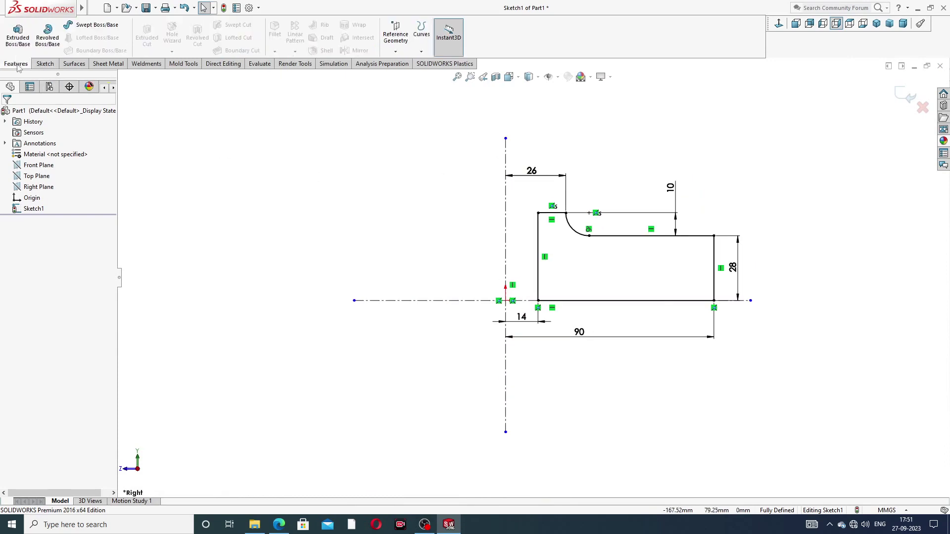
pyautogui.click(48, 36)
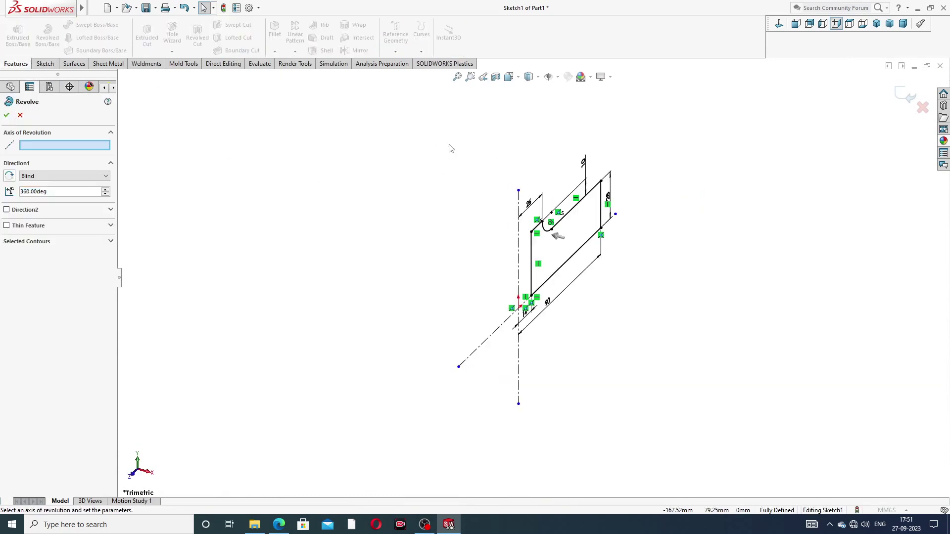
pyautogui.click(519, 246)
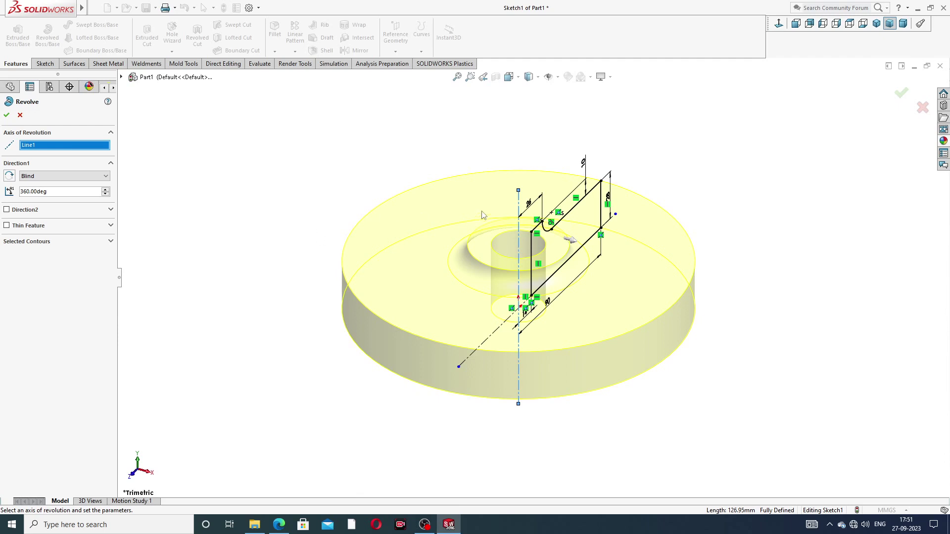
pyautogui.click(6, 115)
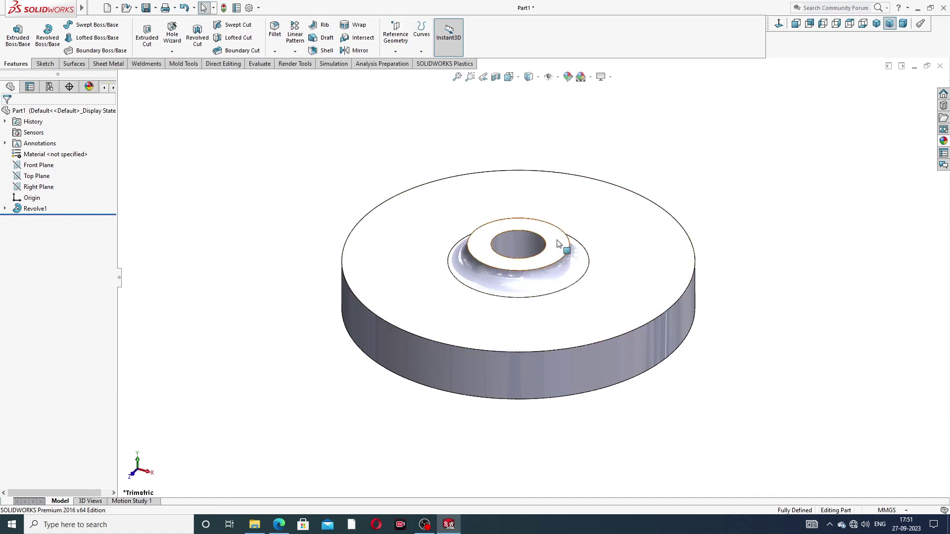
# Step: Start a new sketch on the disc's flat upper face around the hub and view it face-on
pyautogui.moveTo(558, 244); pyautogui.dragTo(430, 251, button='middle')
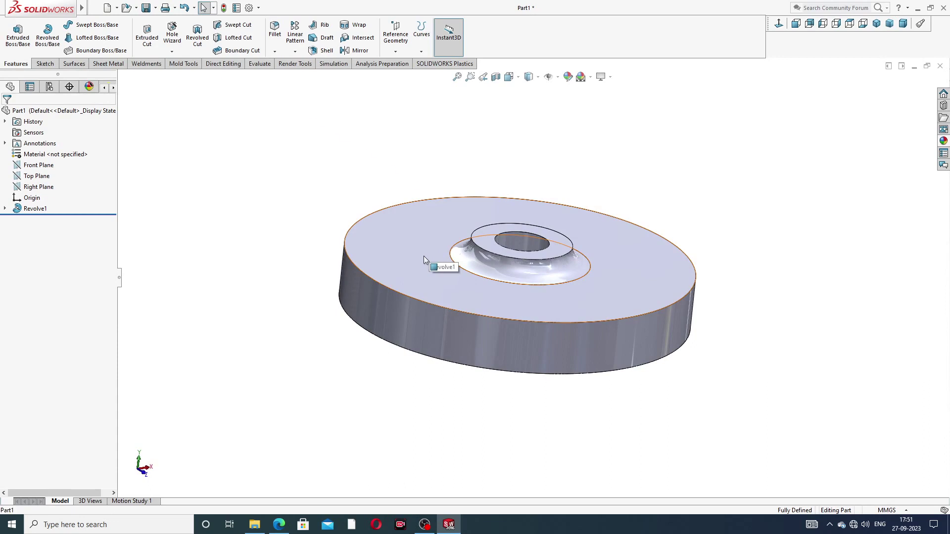
pyautogui.click(423, 257)
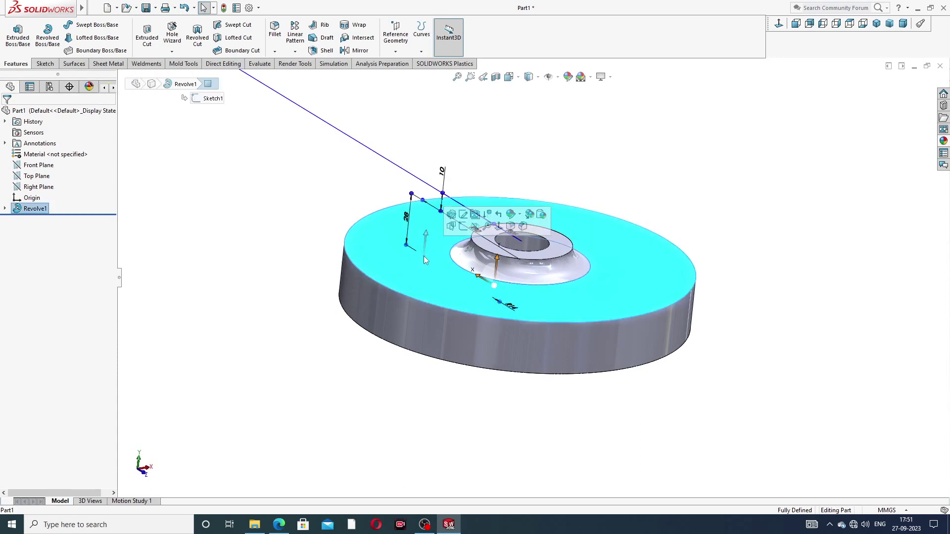
pyautogui.click(465, 228)
pyautogui.click(780, 23)
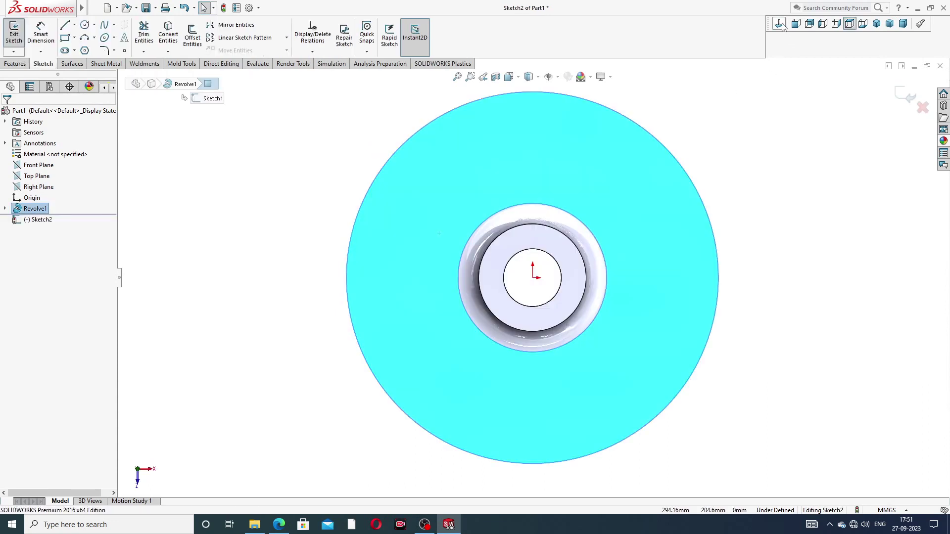
pyautogui.scroll(1, 594, 178)
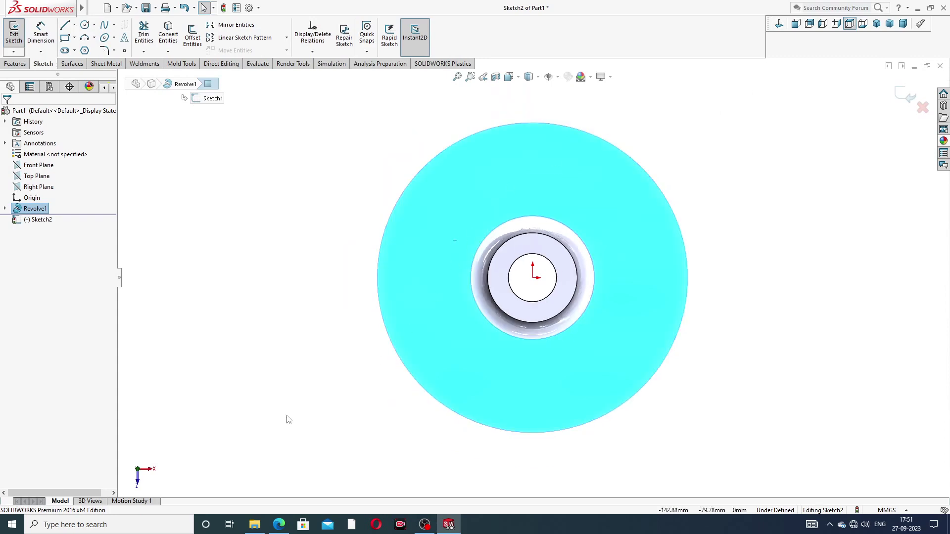
# Step: Consult the bridge of valve PDF drawing and sketch a vertical centerline through the origin, ending inside the disc's outer edge
pyautogui.hotkey('alt', 'Tab')
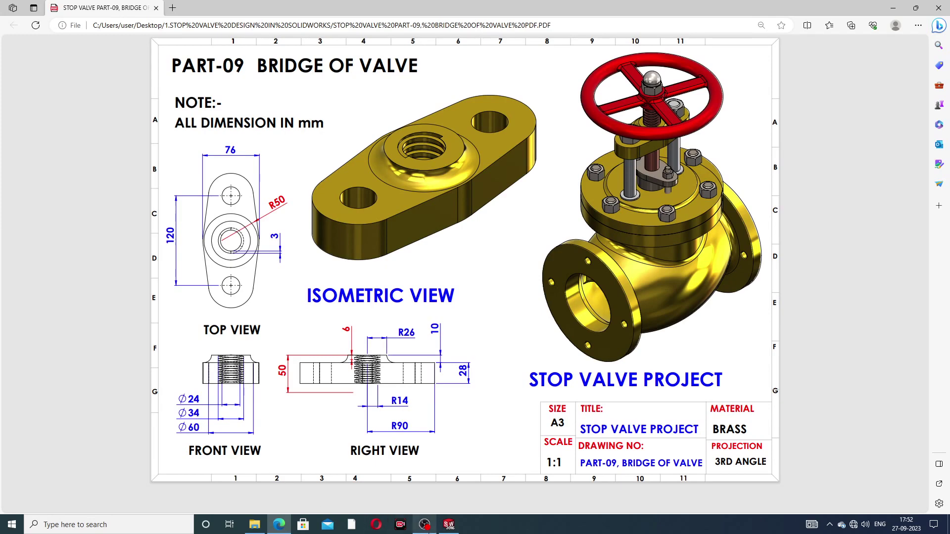
pyautogui.click(449, 524)
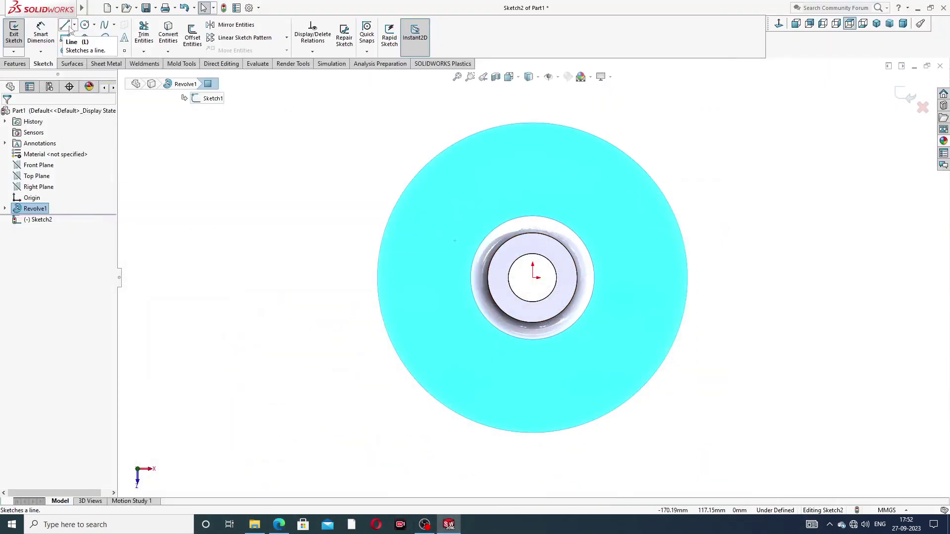
pyautogui.click(74, 24)
pyautogui.click(92, 50)
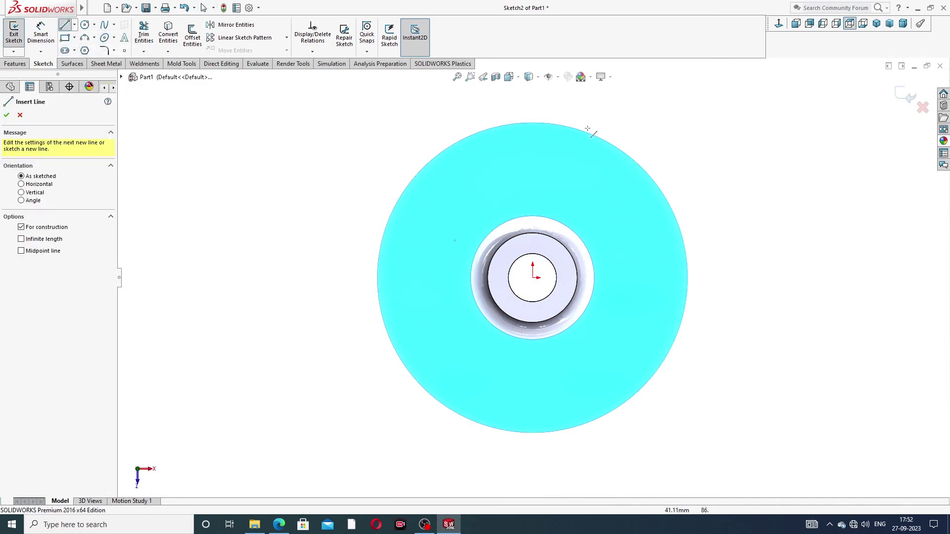
pyautogui.click(533, 277)
pyautogui.click(533, 148)
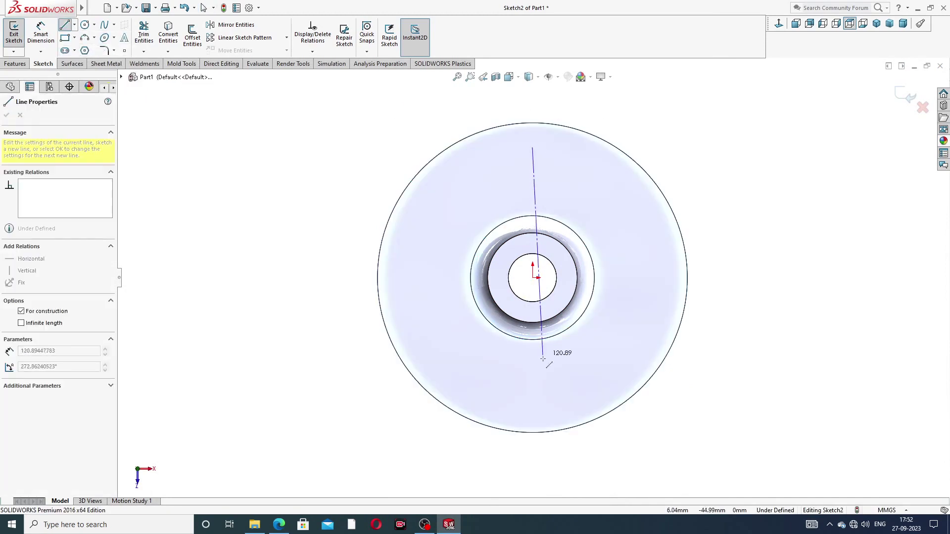
pyautogui.click(535, 397)
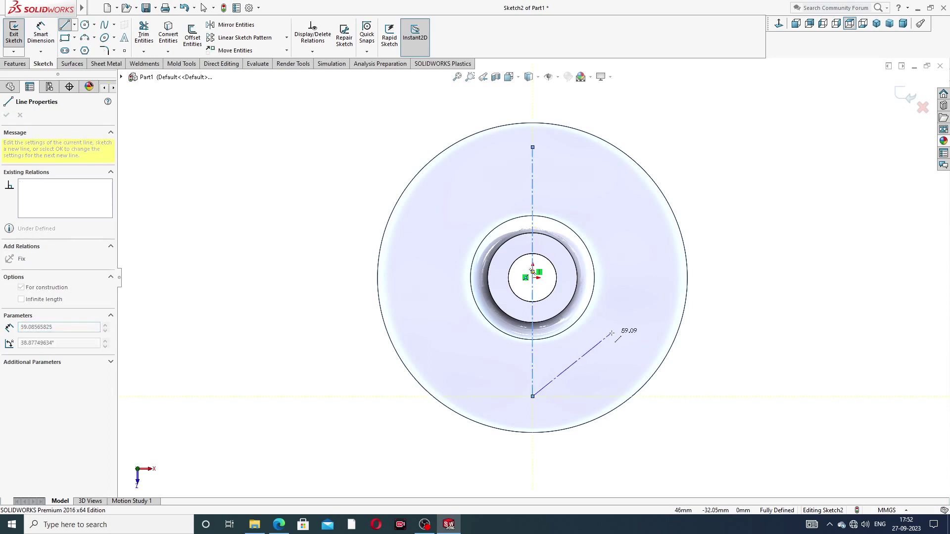
pyautogui.rightClick(613, 329)
pyautogui.click(625, 342)
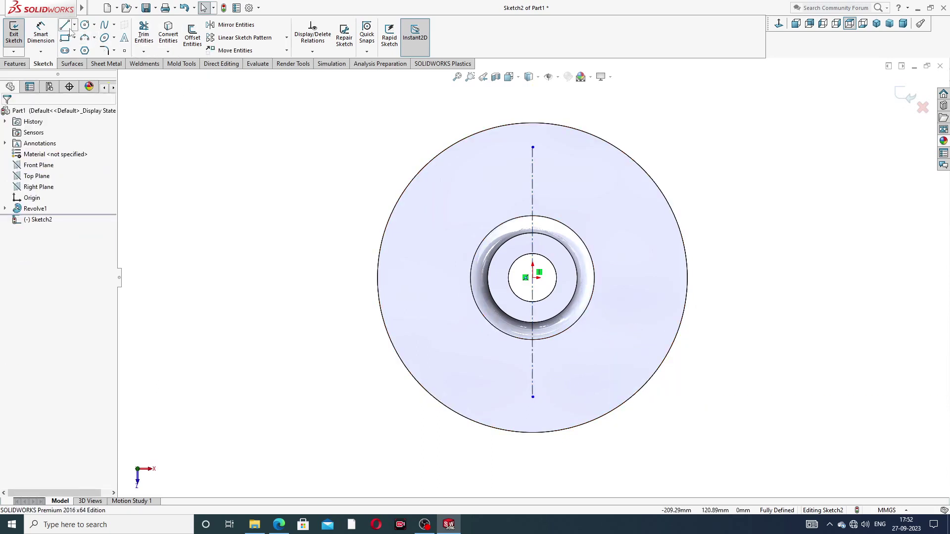
# Step: Sketch a horizontal centerline through the origin, reaching past the hub on both sides within the disc
pyautogui.click(75, 25)
pyautogui.click(83, 49)
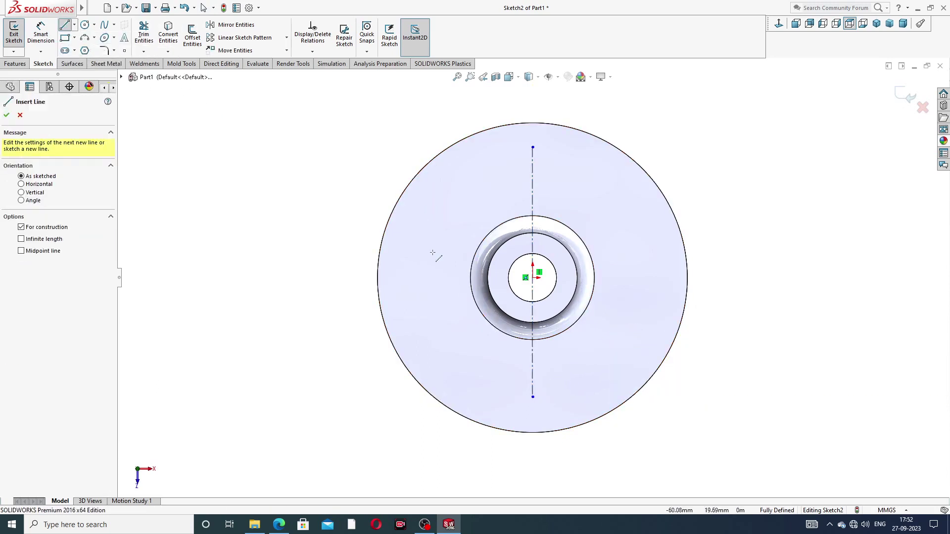
pyautogui.click(437, 278)
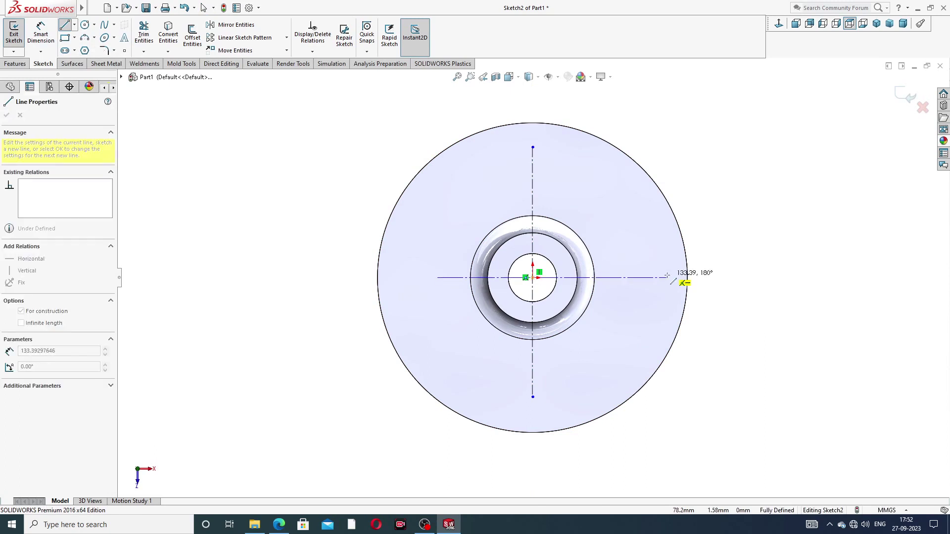
pyautogui.click(651, 279)
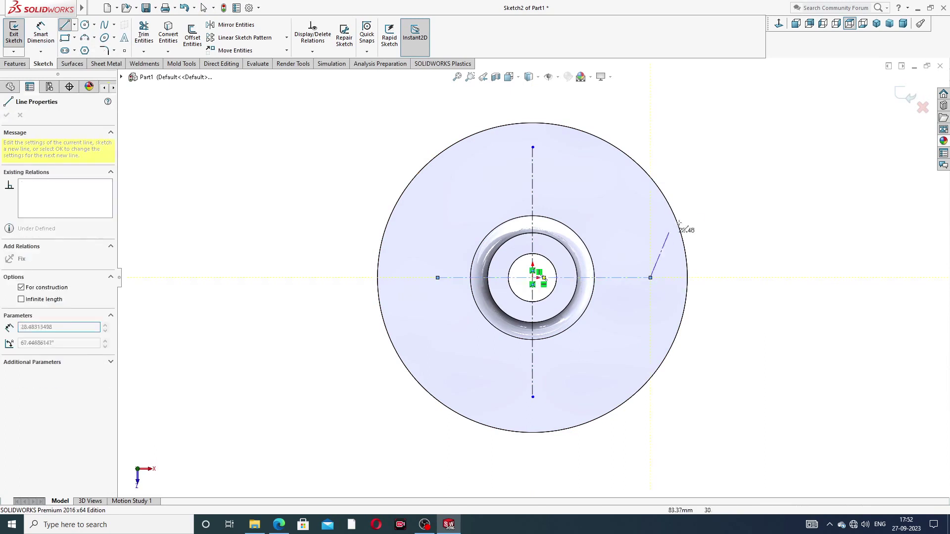
pyautogui.rightClick(699, 205)
pyautogui.click(714, 221)
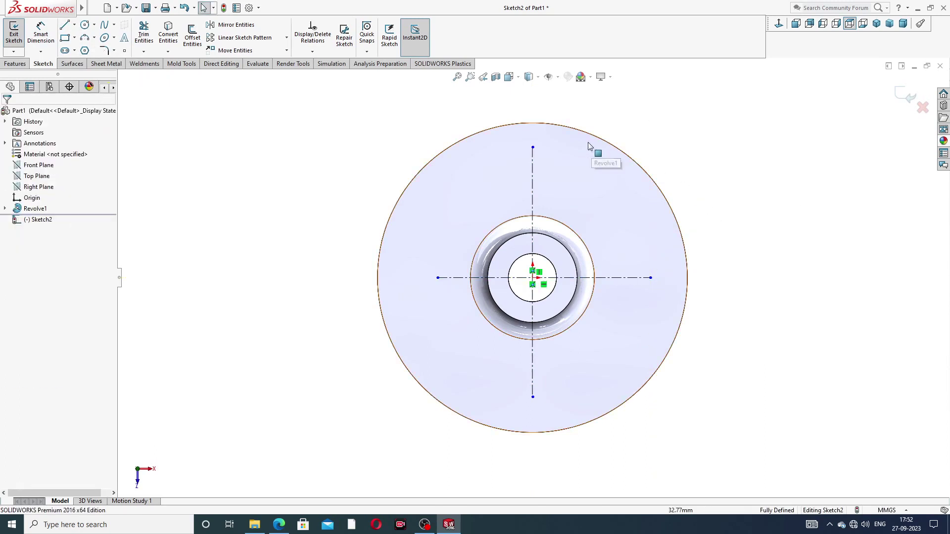
# Step: Sketch two concentric circles on the vertical centerline about 56 mm above the origin, with radii of about 27 mm and 18 mm
pyautogui.click(84, 25)
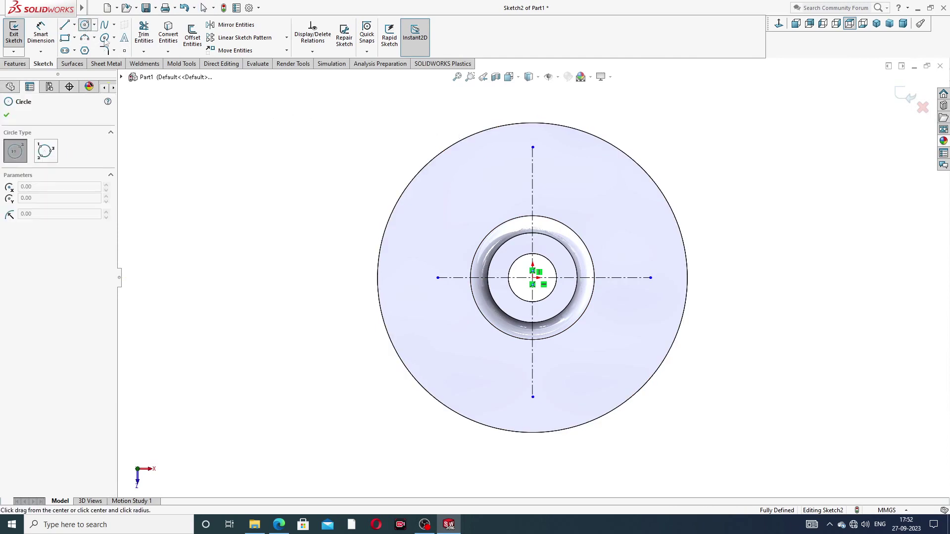
pyautogui.click(532, 180)
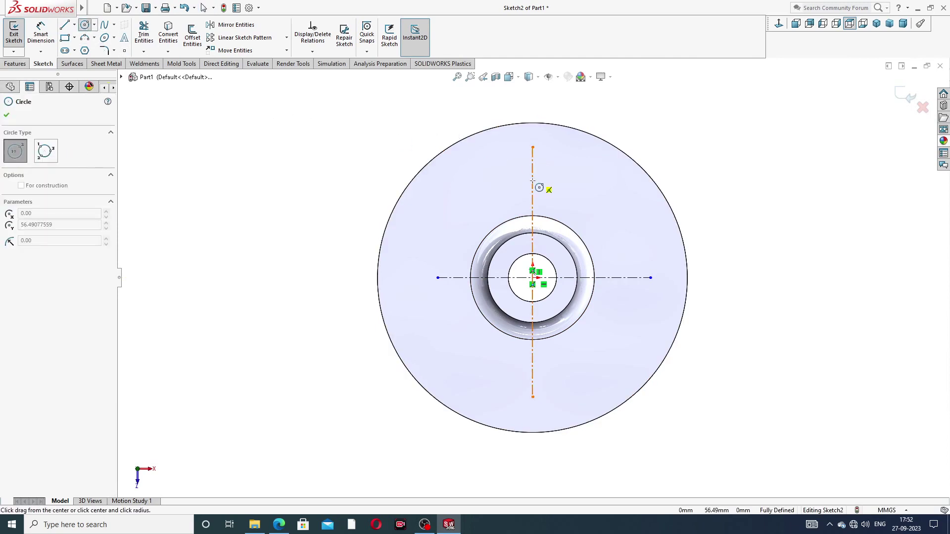
pyautogui.click(558, 142)
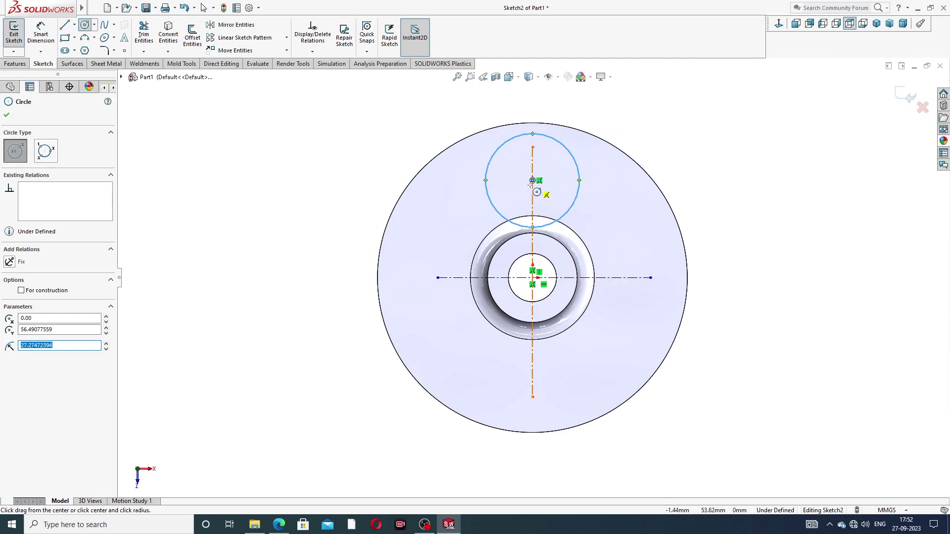
pyautogui.click(533, 180)
pyautogui.click(551, 156)
pyautogui.rightClick(632, 110)
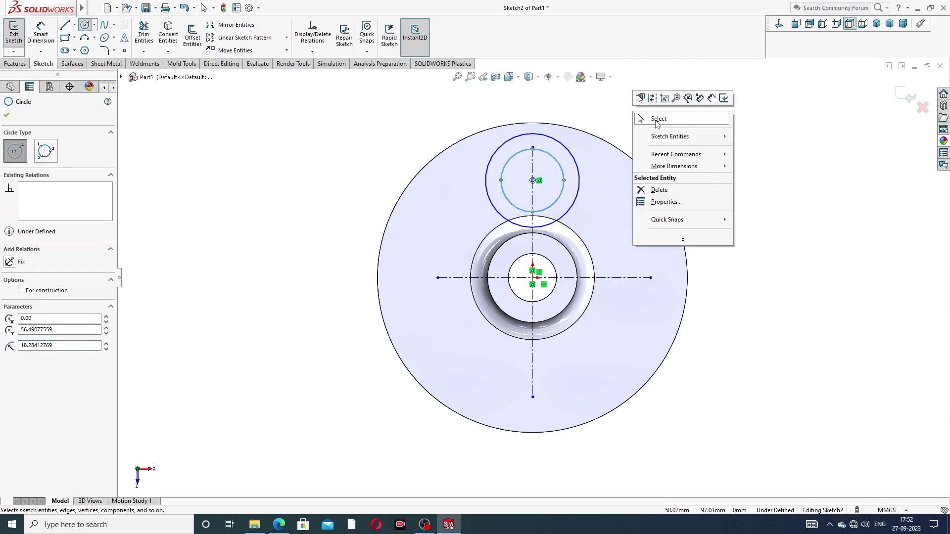
pyautogui.click(655, 117)
# Step: Dimension the outer concentric circle's diameter as 60 mm
pyautogui.click(41, 32)
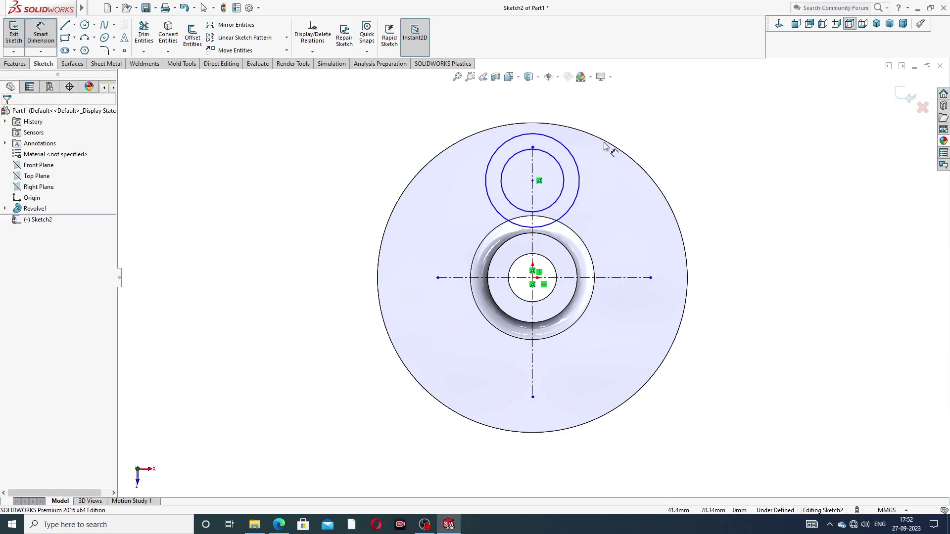
pyautogui.click(574, 153)
pyautogui.click(623, 127)
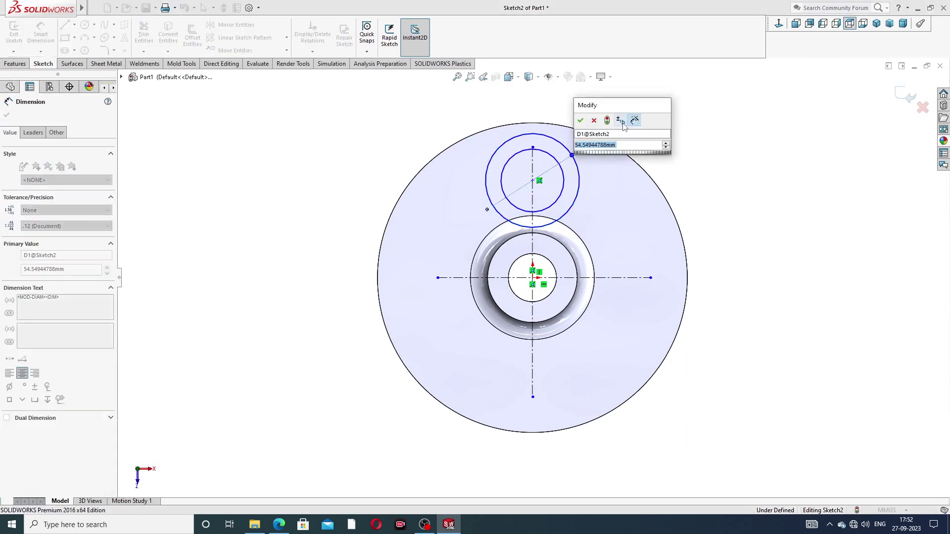
pyautogui.write('60')
pyautogui.press('Return')
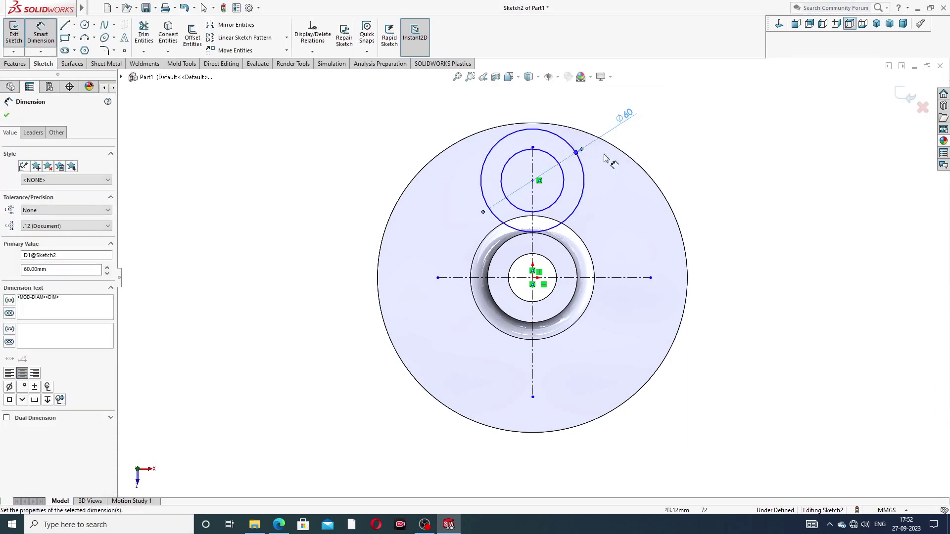
# Step: Dimension the inner concentric circle's diameter as 24 mm
pyautogui.click(556, 161)
pyautogui.click(609, 109)
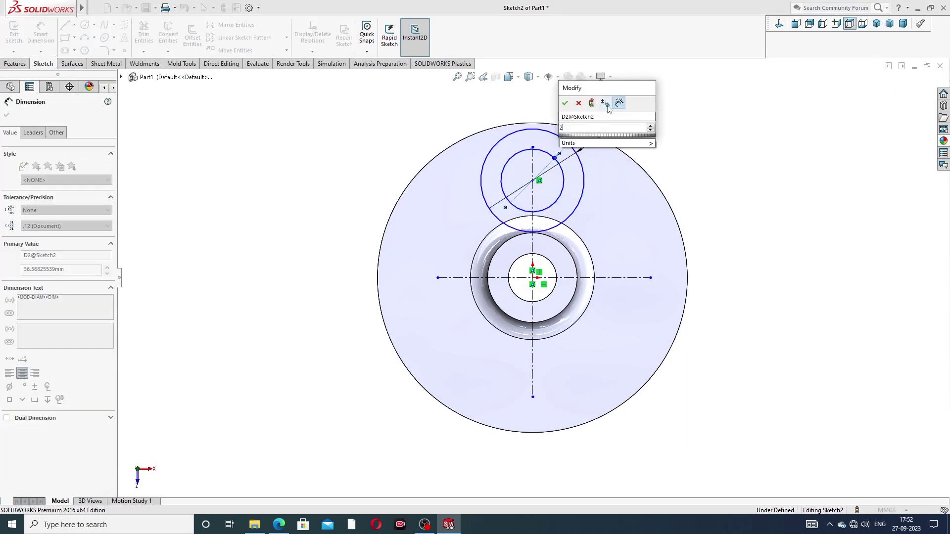
pyautogui.write('24')
pyautogui.press('Return')
pyautogui.click(683, 136)
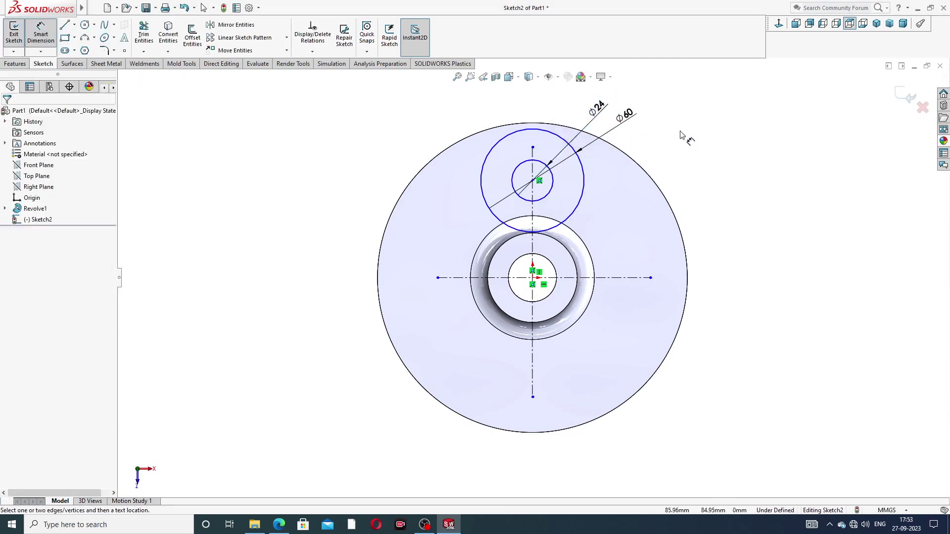
pyautogui.rightClick(683, 134)
pyautogui.click(711, 146)
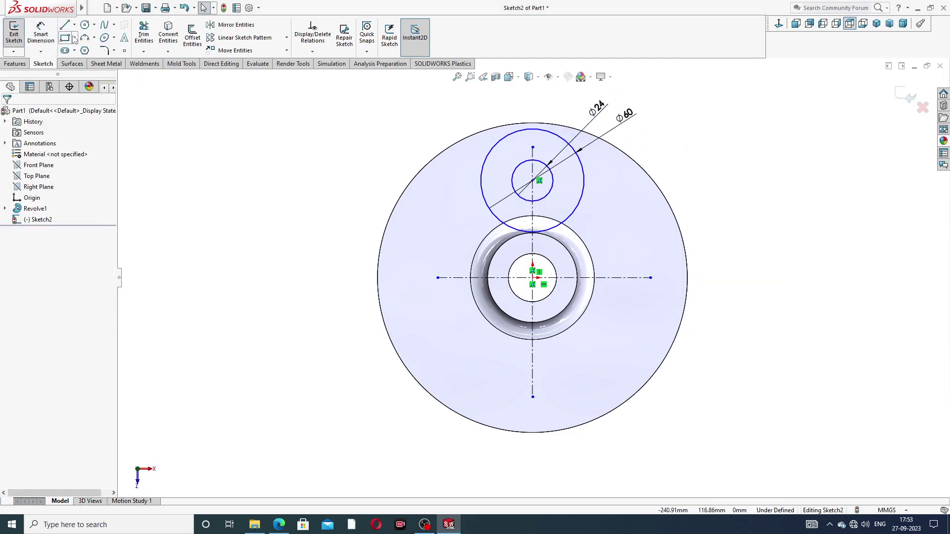
# Step: Sketch a line tangent to the right side of the 60 mm circle, running down to the horizontal centerline outside the hub
pyautogui.click(66, 25)
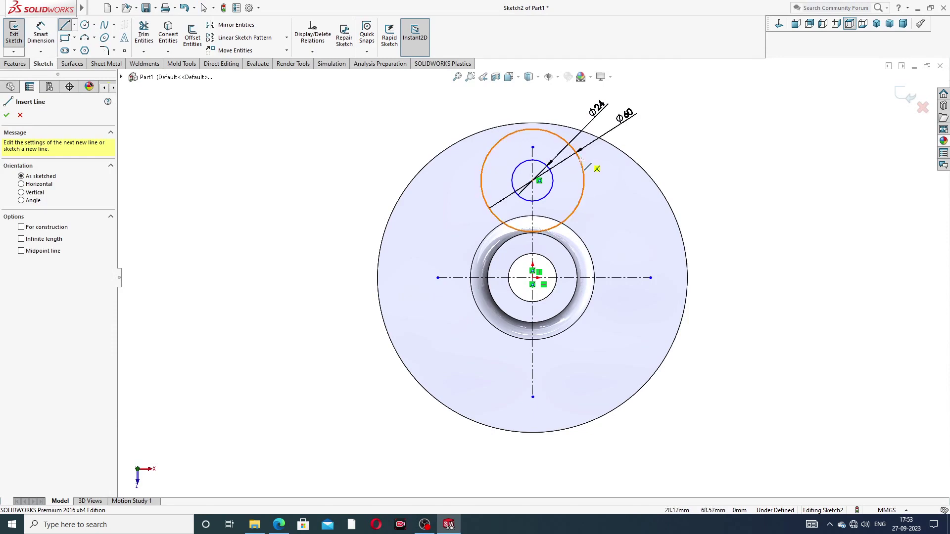
pyautogui.click(532, 181)
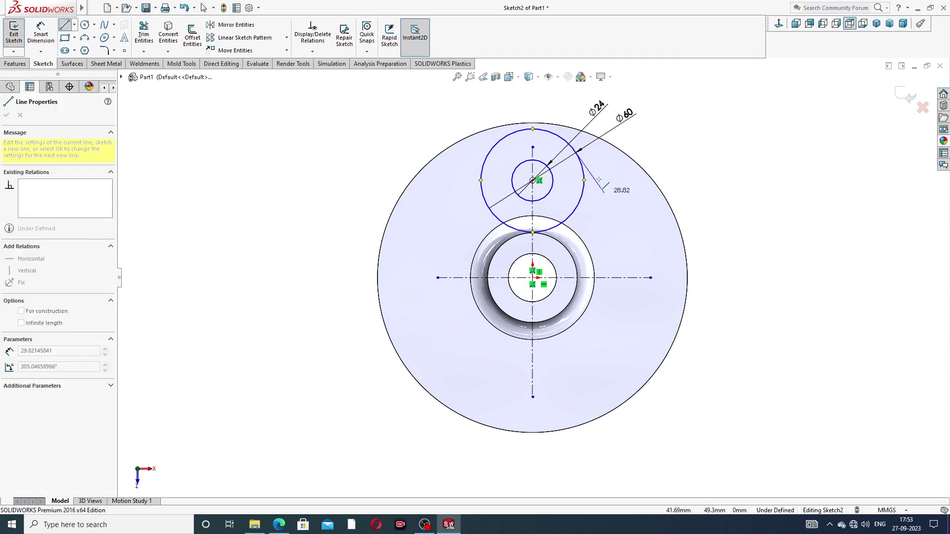
pyautogui.click(613, 278)
pyautogui.rightClick(643, 218)
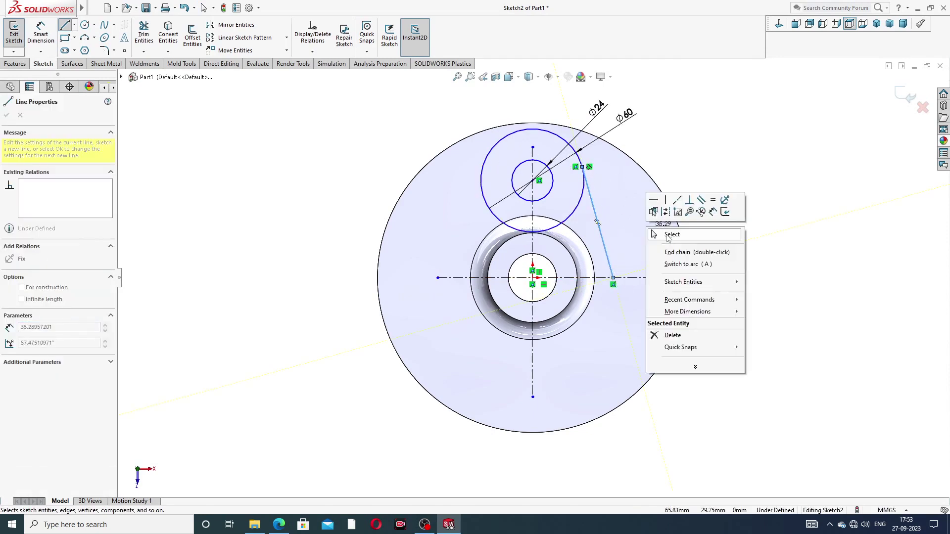
pyautogui.click(656, 218)
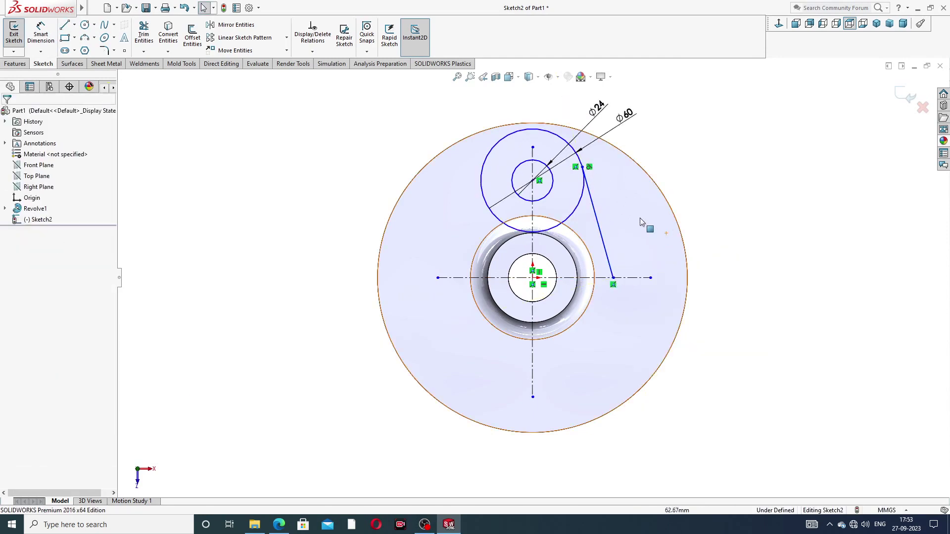
# Step: Mirror the tangent line about the vertical centerline
pyautogui.click(596, 214)
pyautogui.click(233, 25)
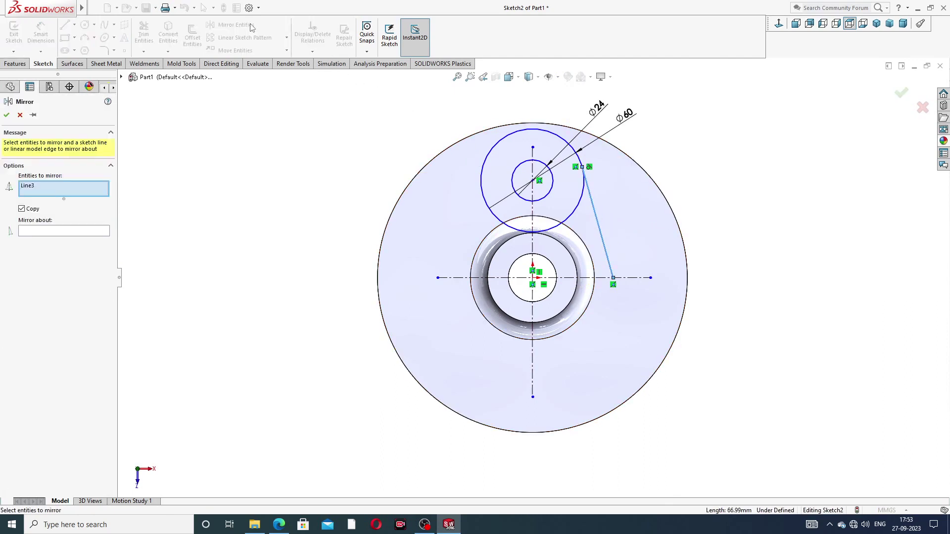
pyautogui.click(92, 234)
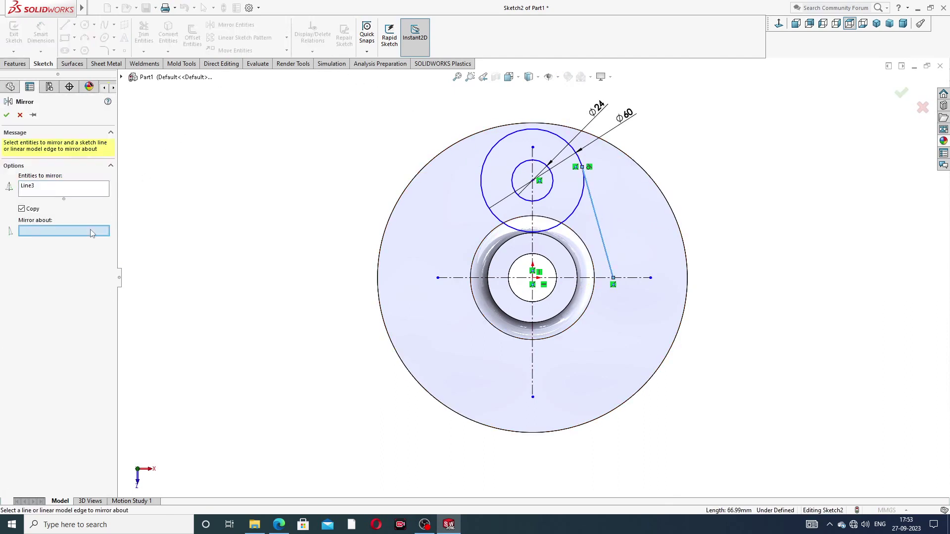
pyautogui.click(533, 245)
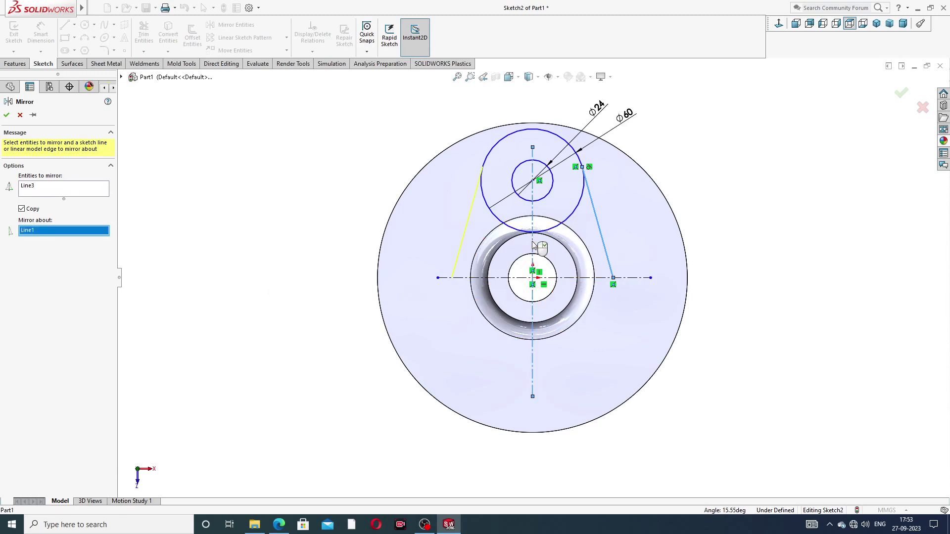
pyautogui.click(7, 115)
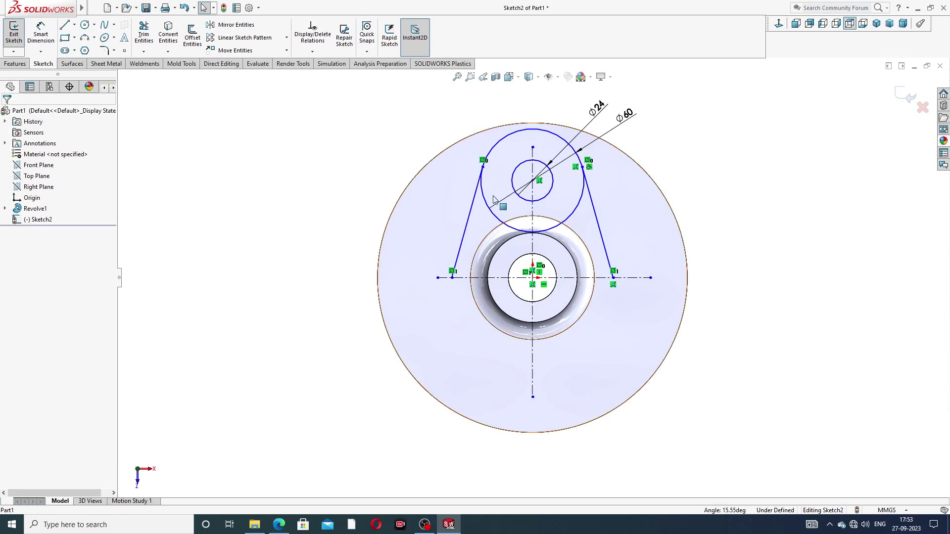
# Step: Mirror both concentric circles and the two tangent lines about the horizontal centerline
pyautogui.click(474, 203)
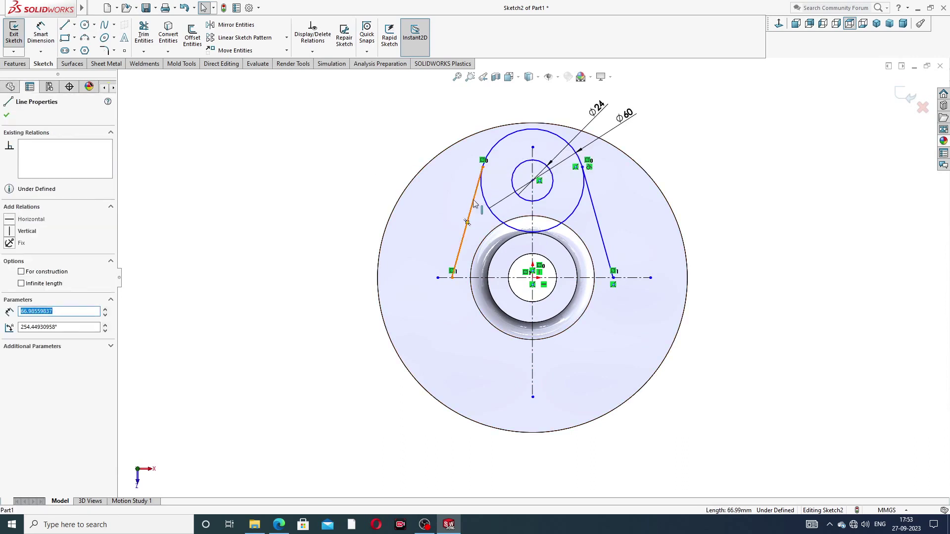
pyautogui.keyDown('ctrl'); pyautogui.click(520, 200); pyautogui.keyUp('ctrl')
pyautogui.keyDown('ctrl'); pyautogui.click(577, 203); pyautogui.keyUp('ctrl')
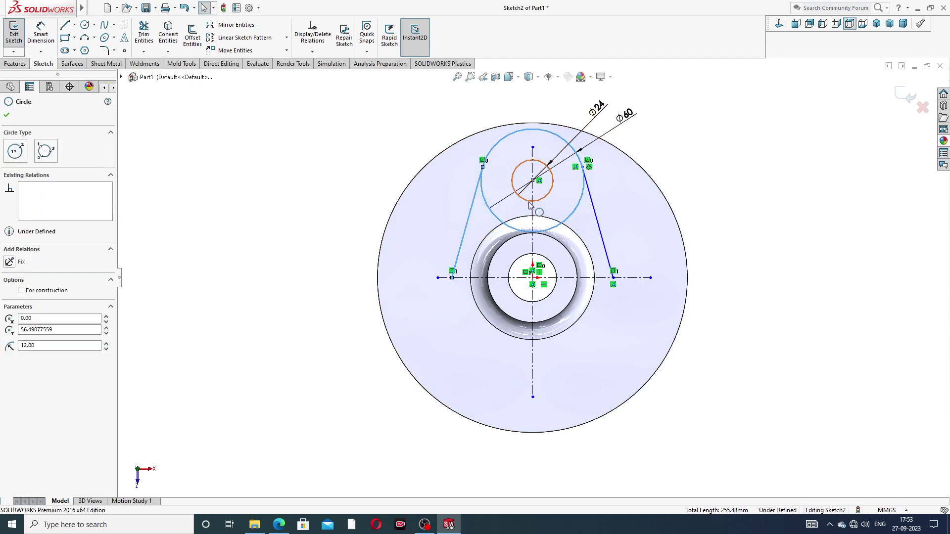
pyautogui.keyDown('ctrl'); pyautogui.click(598, 212); pyautogui.keyUp('ctrl')
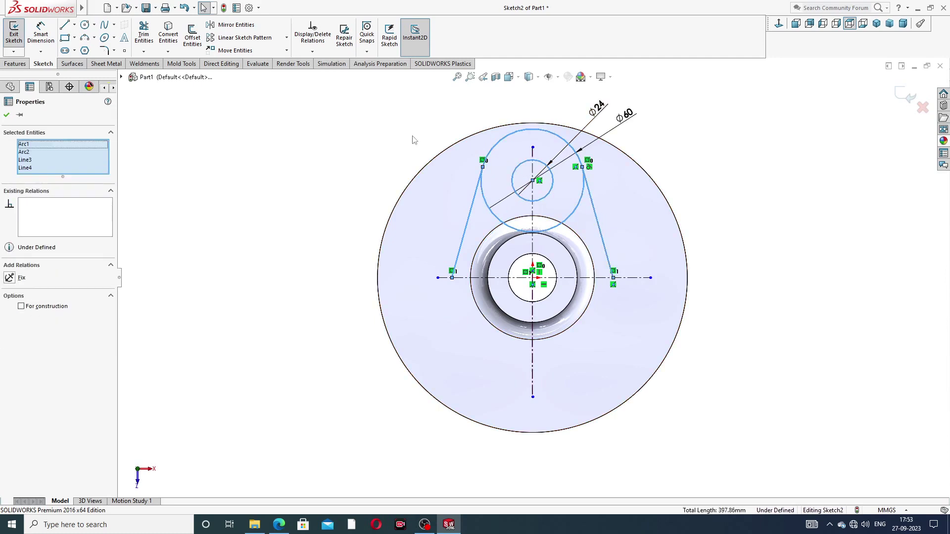
pyautogui.click(232, 25)
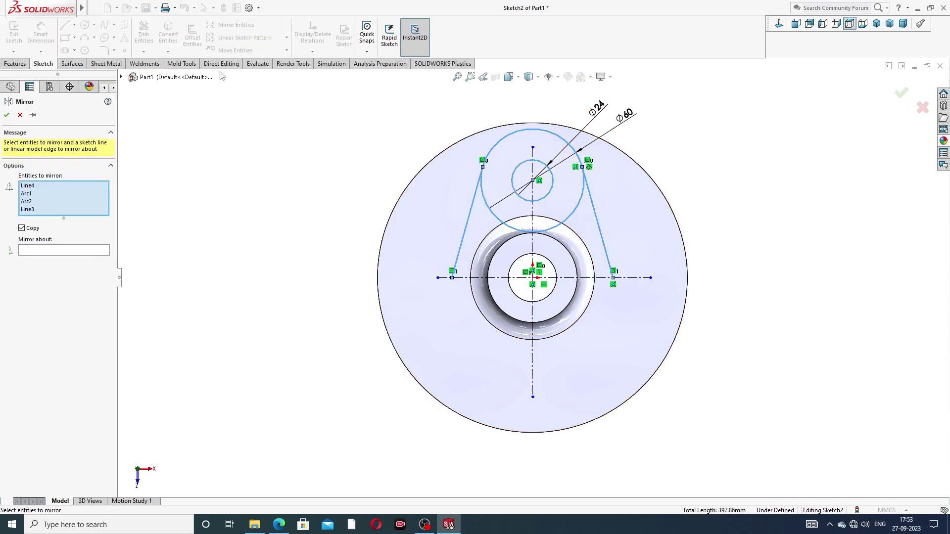
pyautogui.click(95, 251)
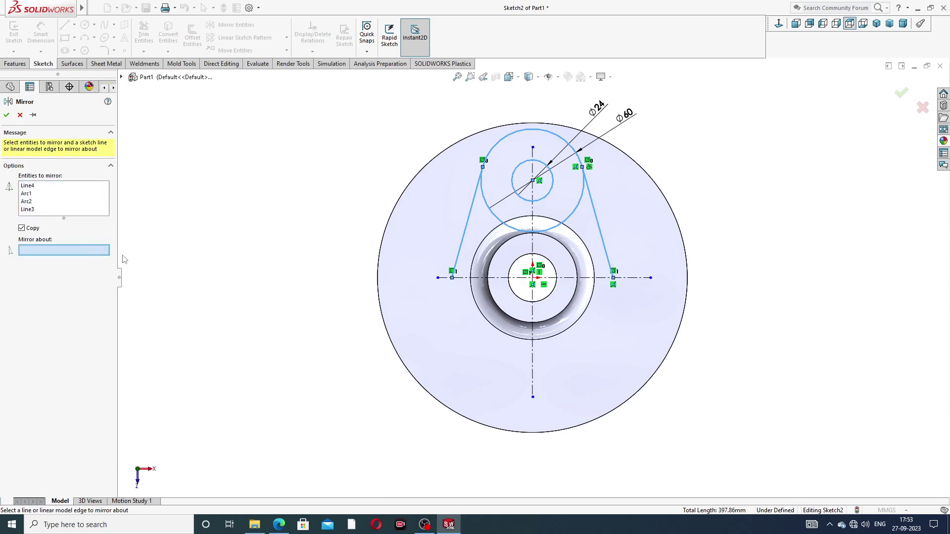
pyautogui.click(485, 278)
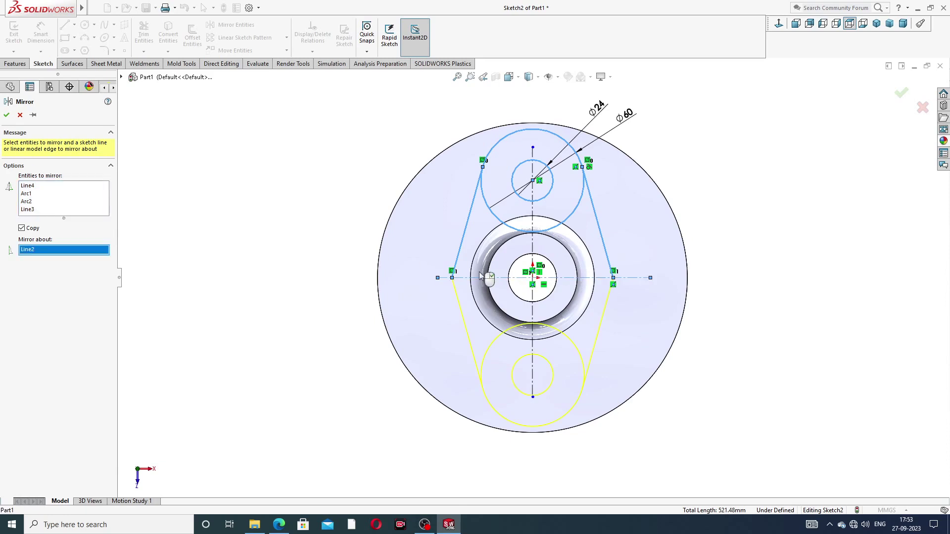
pyautogui.click(6, 116)
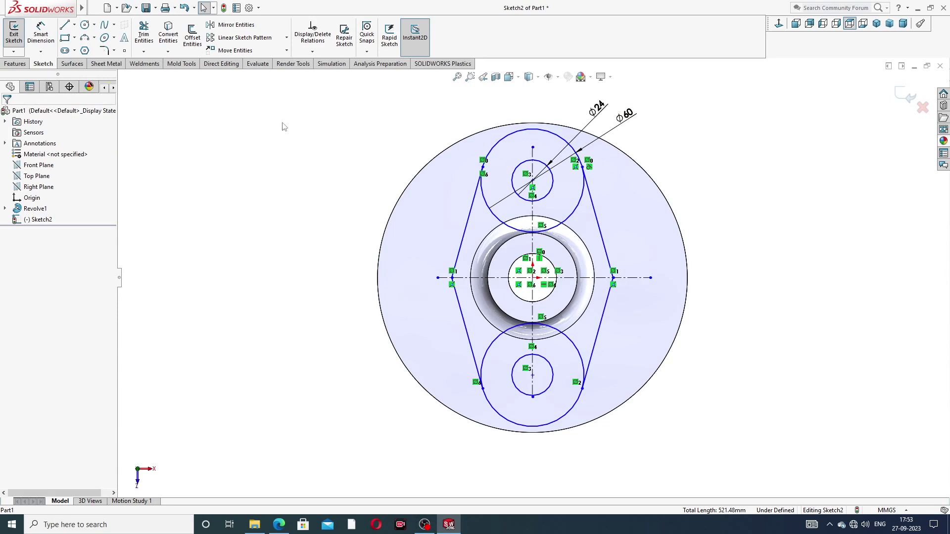
# Step: Dimension the vertical distance between the centers of the two 24 mm circles as 120 mm
pyautogui.click(40, 34)
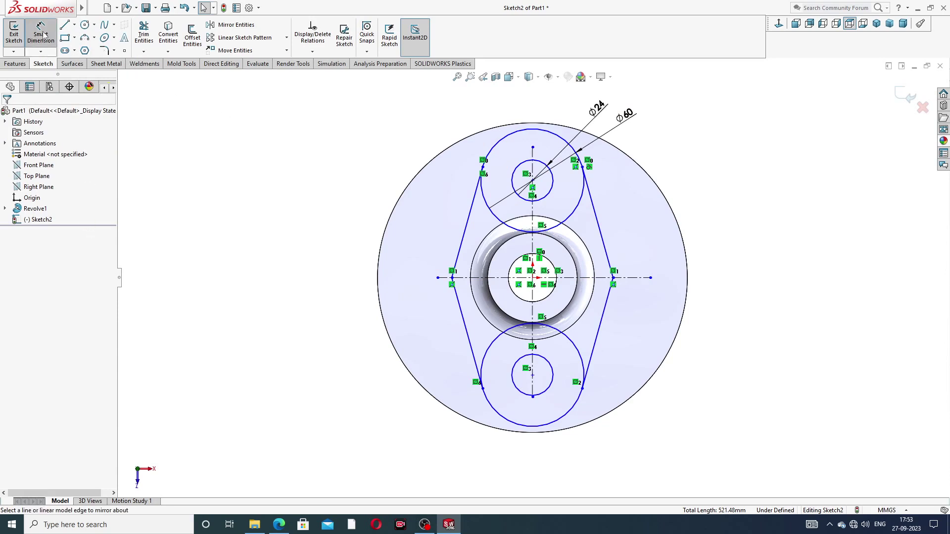
pyautogui.click(532, 181)
pyautogui.click(533, 375)
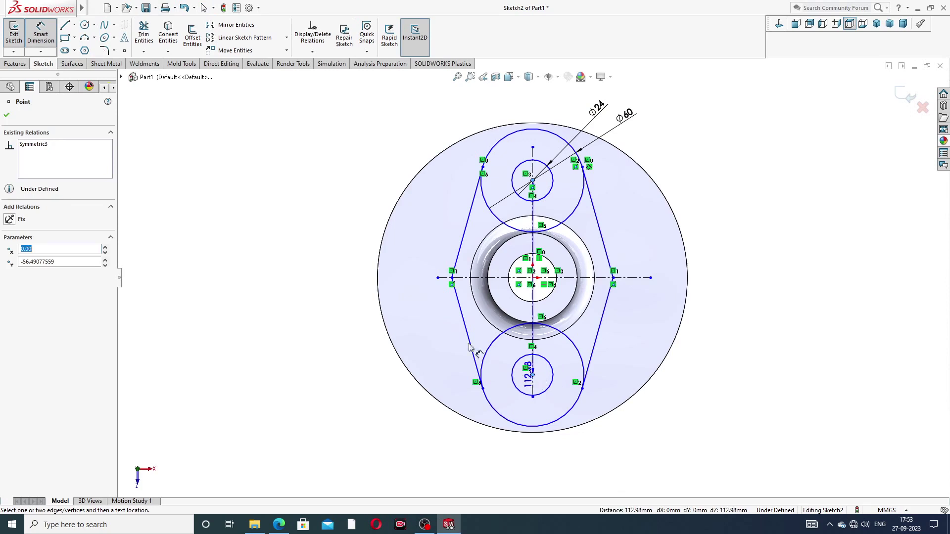
pyautogui.click(367, 281)
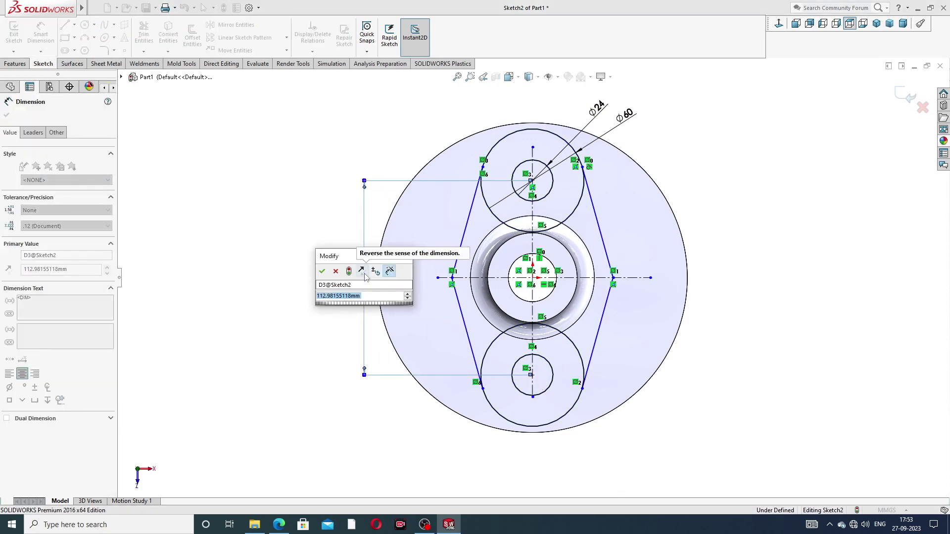
pyautogui.write('120')
pyautogui.press('Return')
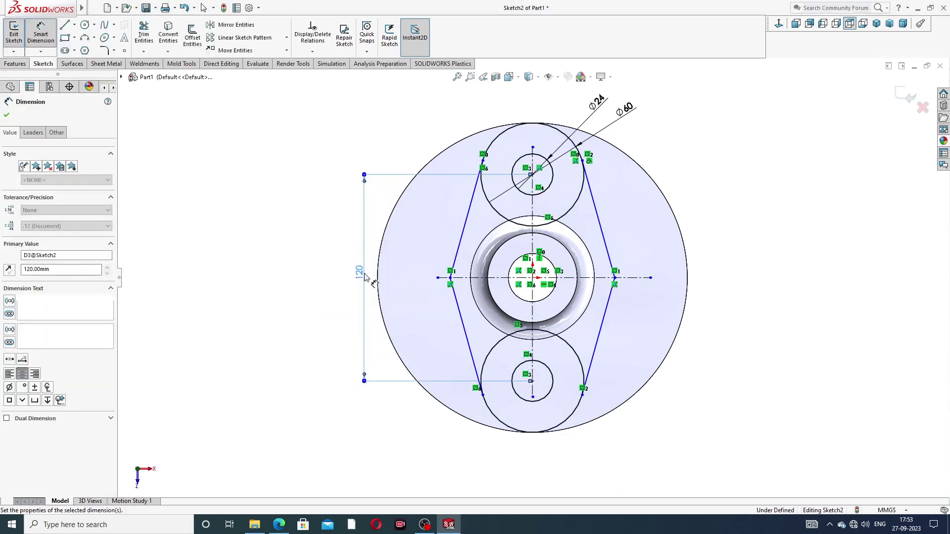
pyautogui.click(758, 171)
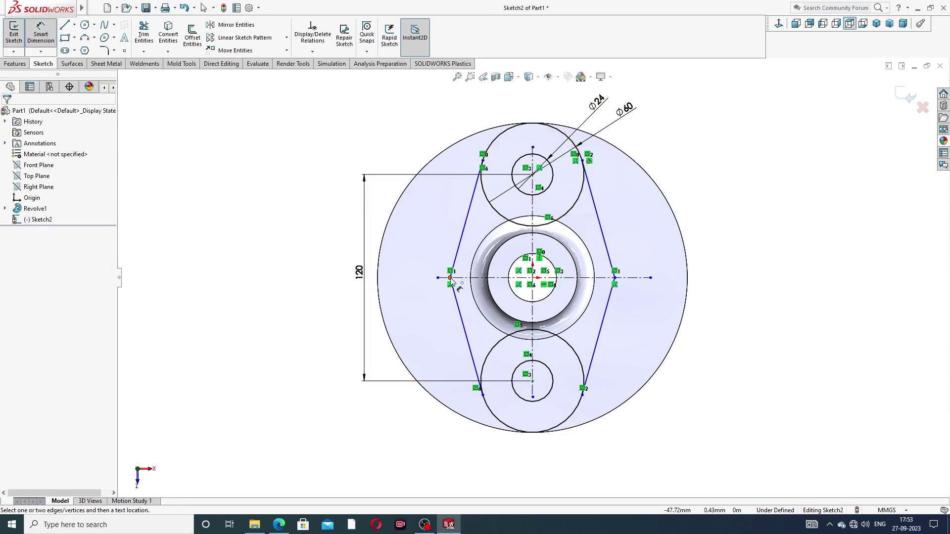
# Step: Dimension the width between the tangent lines' endpoints on the horizontal centerline as 76 mm and leave the dimension tool
pyautogui.click(450, 279)
pyautogui.click(615, 277)
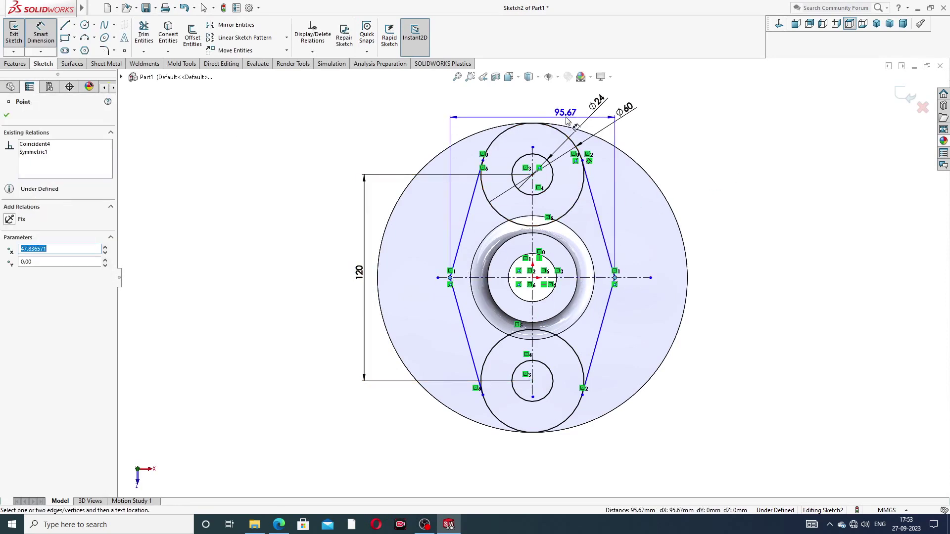
pyautogui.click(545, 109)
pyautogui.write('76')
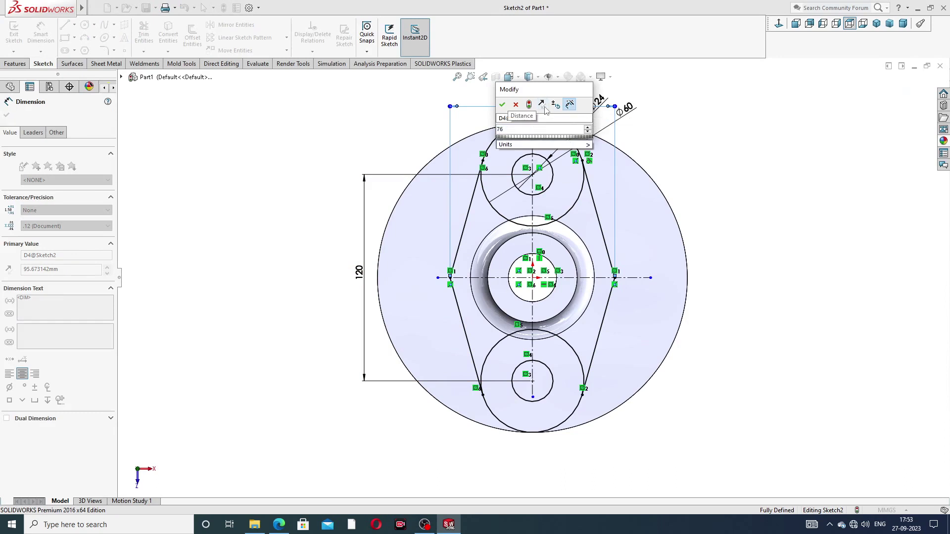
pyautogui.press('Return')
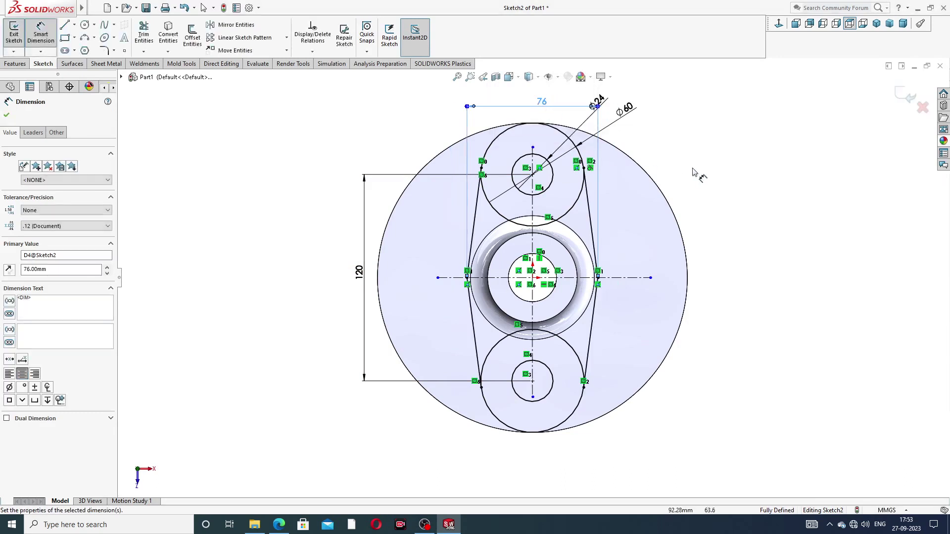
pyautogui.click(694, 172)
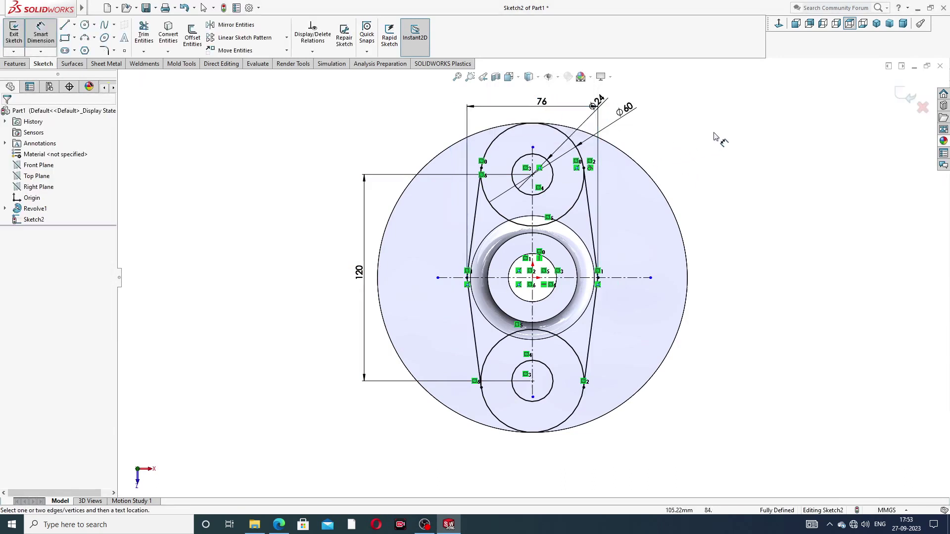
pyautogui.rightClick(715, 140)
pyautogui.click(741, 147)
# Step: Tidy the sketch by moving the width, circle diameter and center-distance dimensions farther from the outline
pyautogui.scroll(3, 643, 169)
pyautogui.scroll(-3, 563, 210)
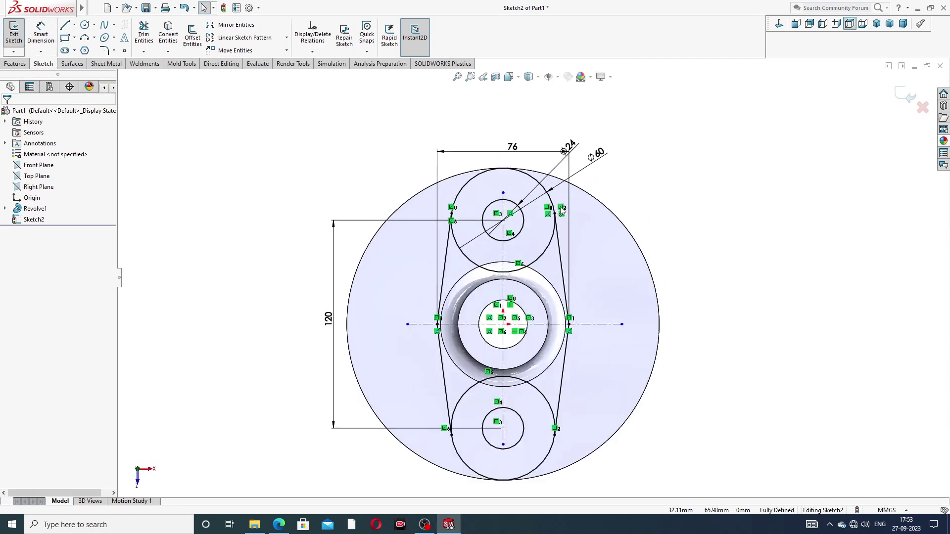
pyautogui.moveTo(525, 151)
pyautogui.mouseDown()
pyautogui.moveTo(524, 135)
pyautogui.moveTo(582, 148)
pyautogui.moveTo(597, 135)
pyautogui.mouseUp()
pyautogui.click(361, 262)
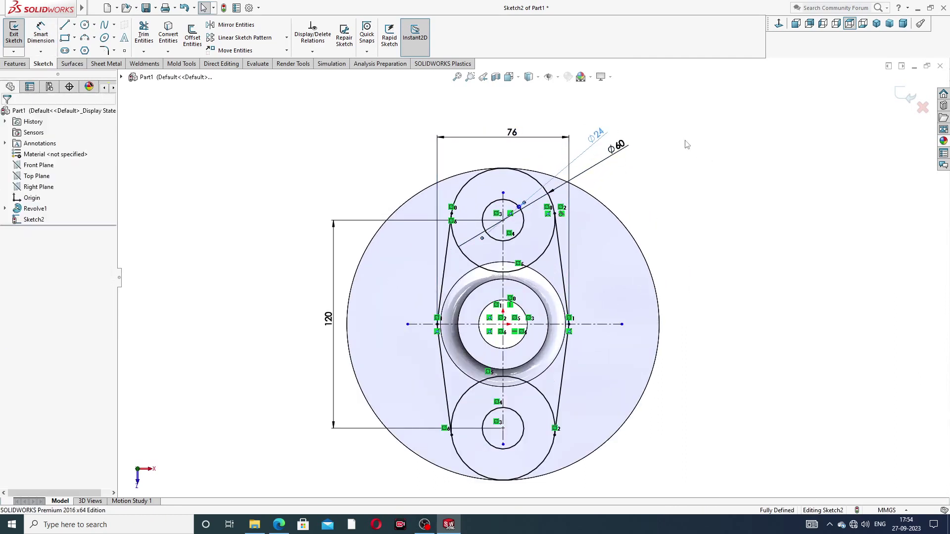
pyautogui.moveTo(328, 318); pyautogui.dragTo(321, 307)
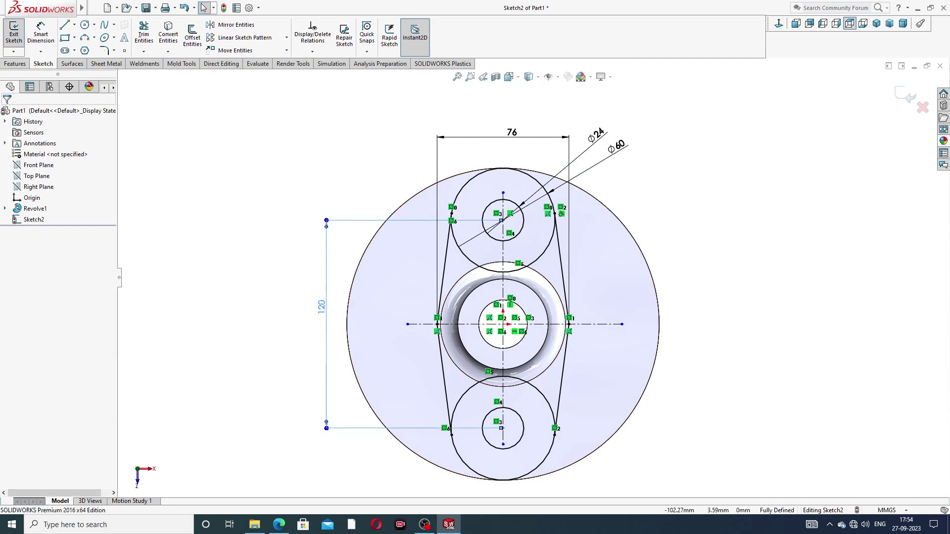
pyautogui.click(673, 217)
# Step: Compare the bridge outline sketch with the PART-09 bridge of valve drawing in Edge and return to SOLIDWORKS
pyautogui.scroll(2, 532, 277)
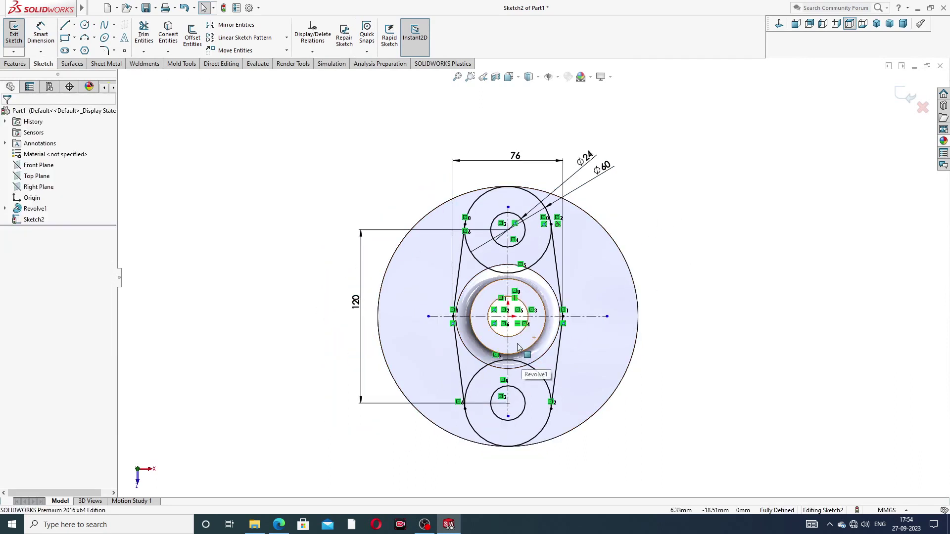
pyautogui.scroll(-2, 511, 341)
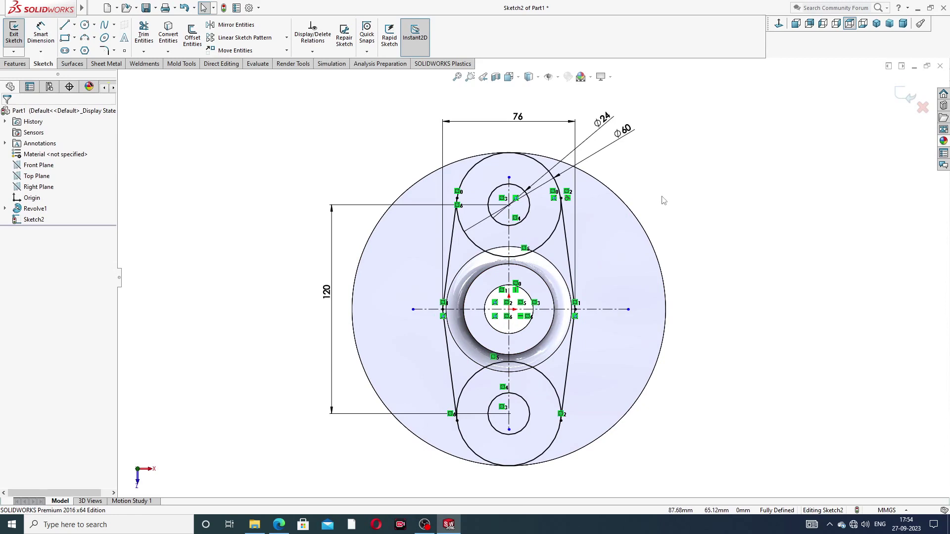
pyautogui.scroll(1, 530, 277)
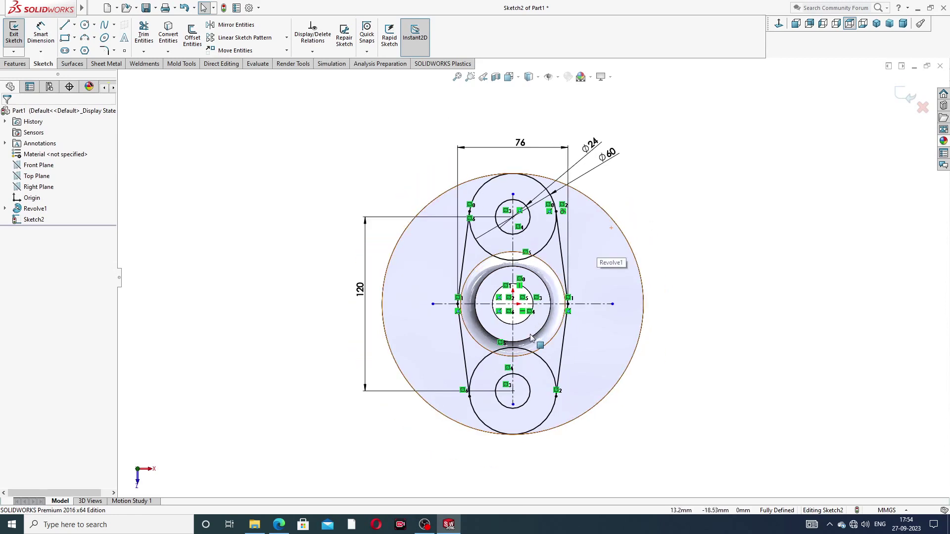
pyautogui.scroll(-1, 529, 339)
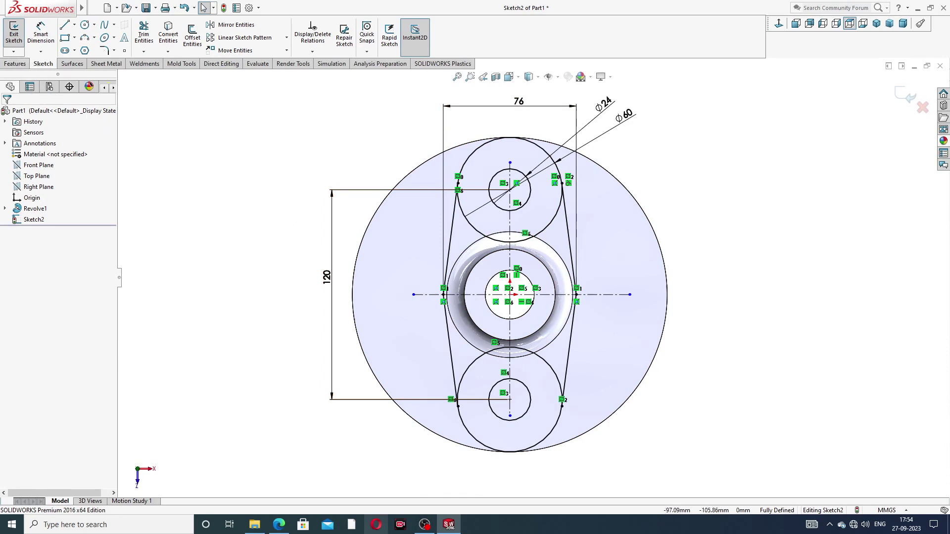
pyautogui.click(279, 525)
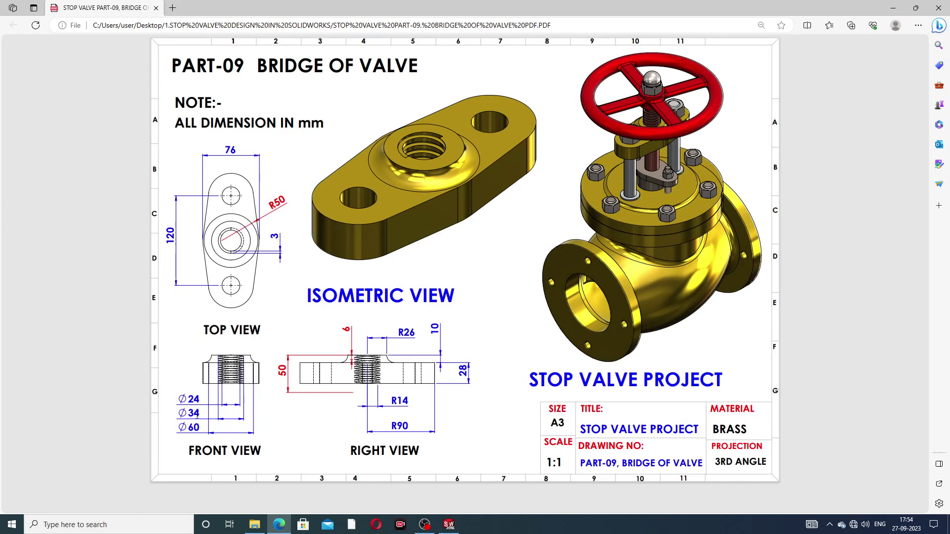
pyautogui.click(279, 525)
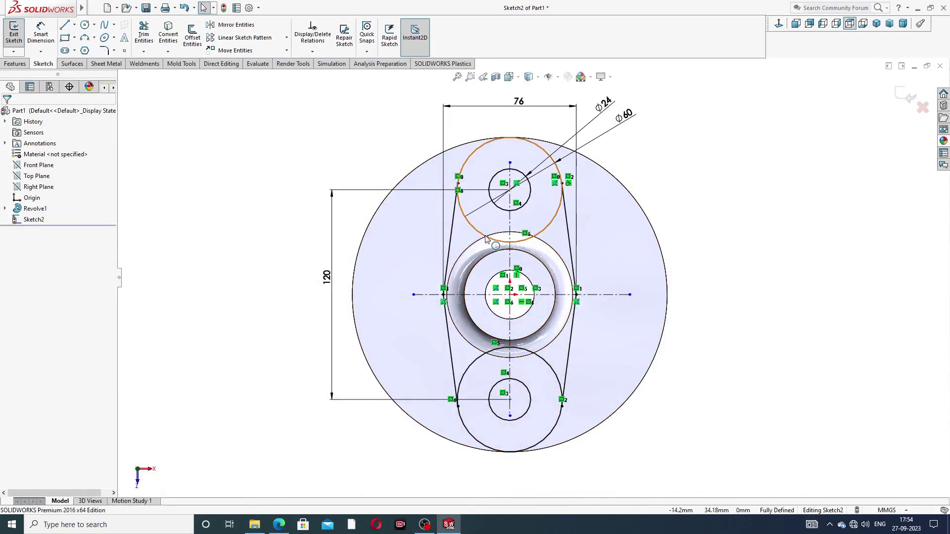
# Step: Extrude-cut the regions on both sides of the bridge outline and the two 24 mm circles, using Through All - Both
pyautogui.click(15, 63)
pyautogui.click(147, 36)
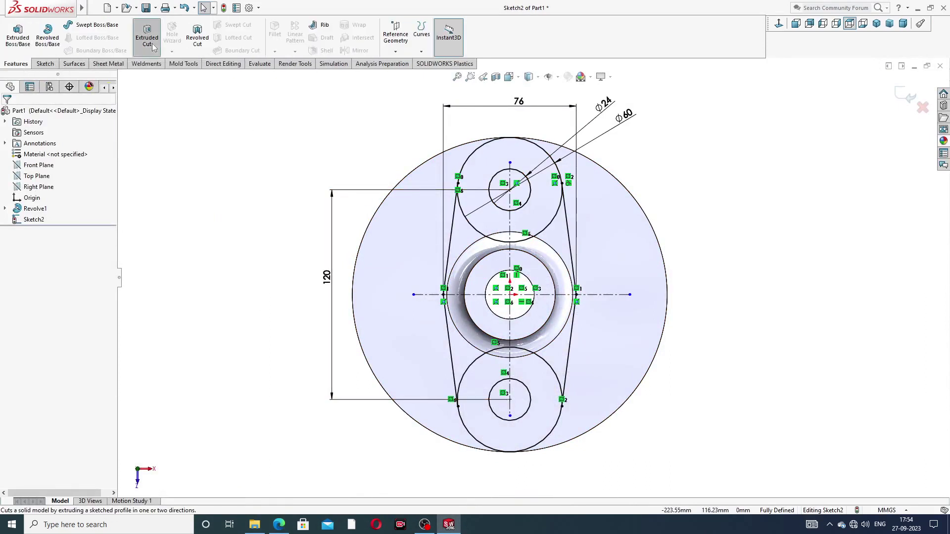
pyautogui.click(603, 239)
pyautogui.click(404, 250)
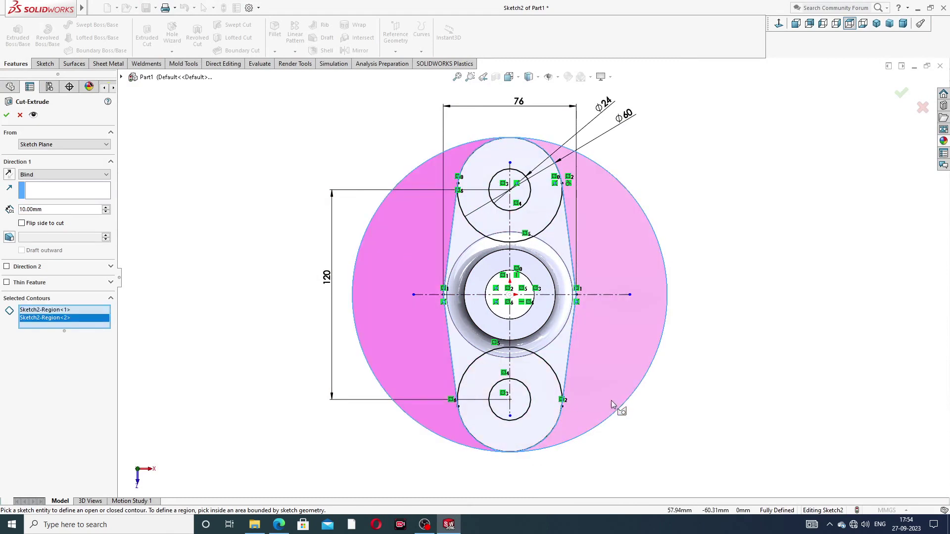
pyautogui.moveTo(610, 399)
pyautogui.mouseDown(button='middle')
pyautogui.moveTo(604, 363)
pyautogui.moveTo(594, 372)
pyautogui.mouseUp(button='middle')
pyautogui.click(522, 385)
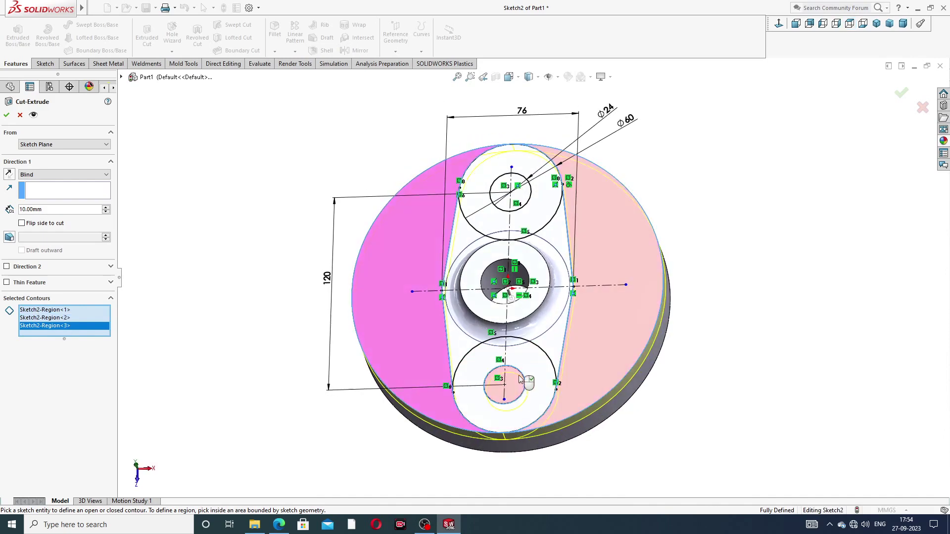
pyautogui.click(532, 203)
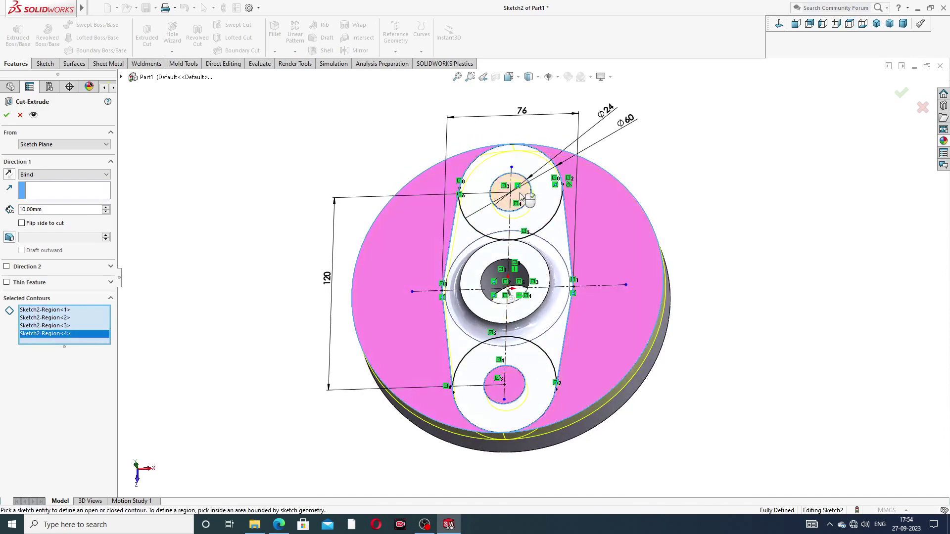
pyautogui.click(57, 177)
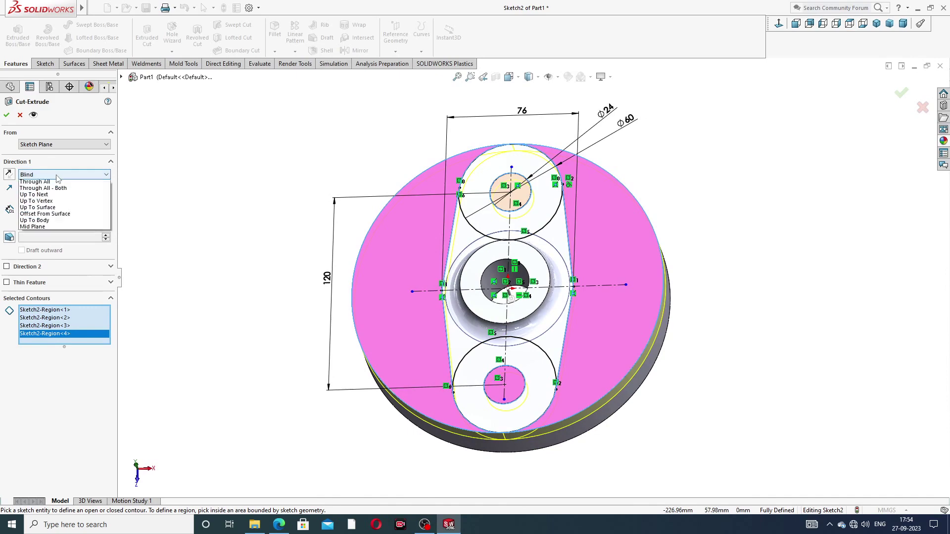
pyautogui.click(50, 190)
pyautogui.moveTo(243, 240); pyautogui.dragTo(255, 183, button='middle')
pyautogui.click(7, 116)
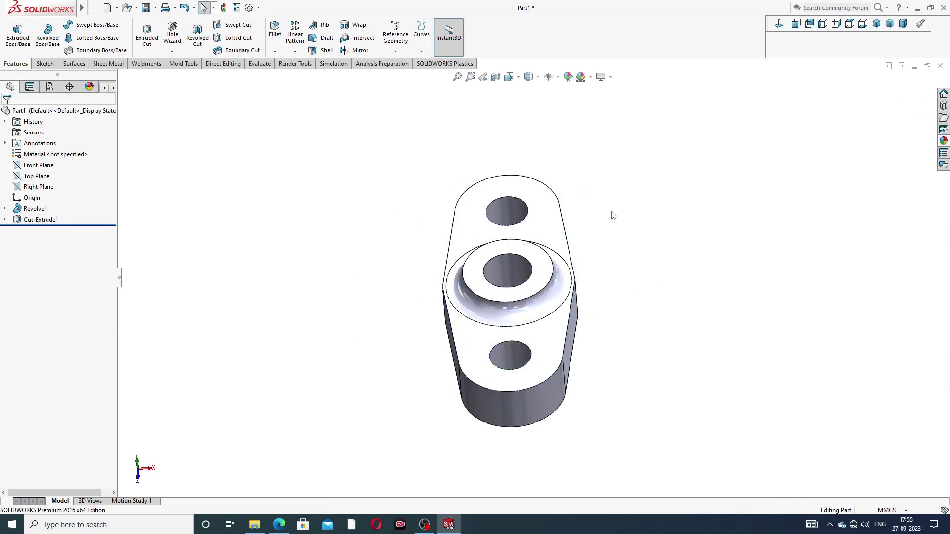
# Step: Fillet the two vertical edges midway along the bridge's opposite long sides with a 50 mm radius
pyautogui.moveTo(613, 215); pyautogui.dragTo(547, 259, button='middle')
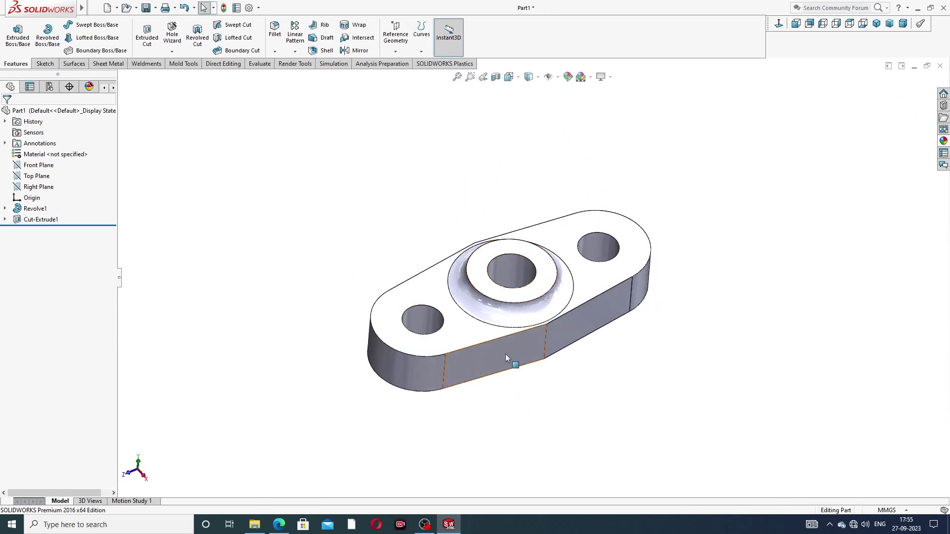
pyautogui.scroll(-2, 506, 354)
pyautogui.click(275, 52)
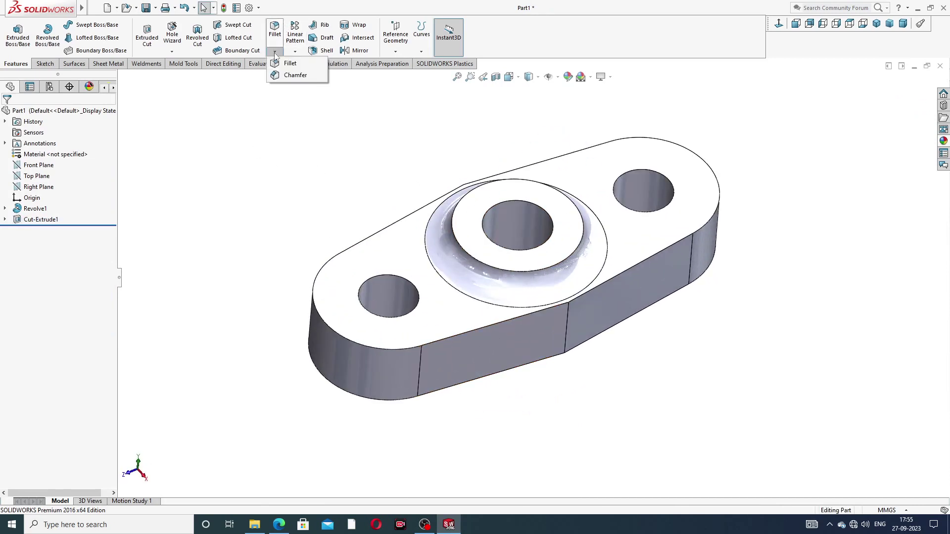
pyautogui.click(290, 63)
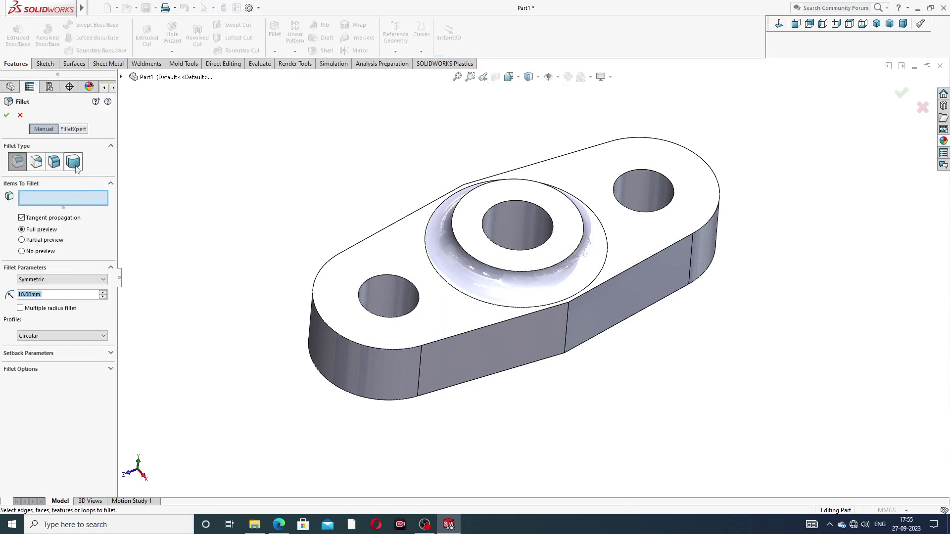
pyautogui.write('50')
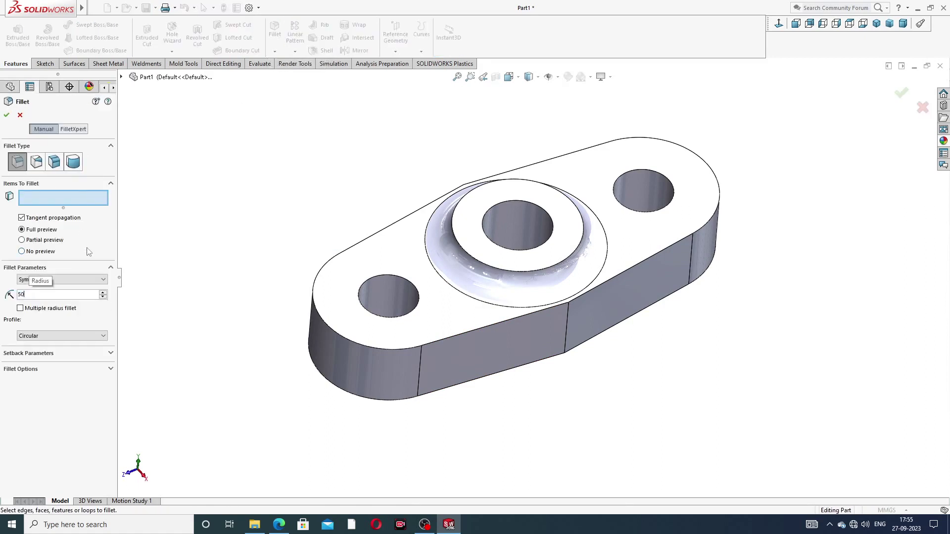
pyautogui.press('Return')
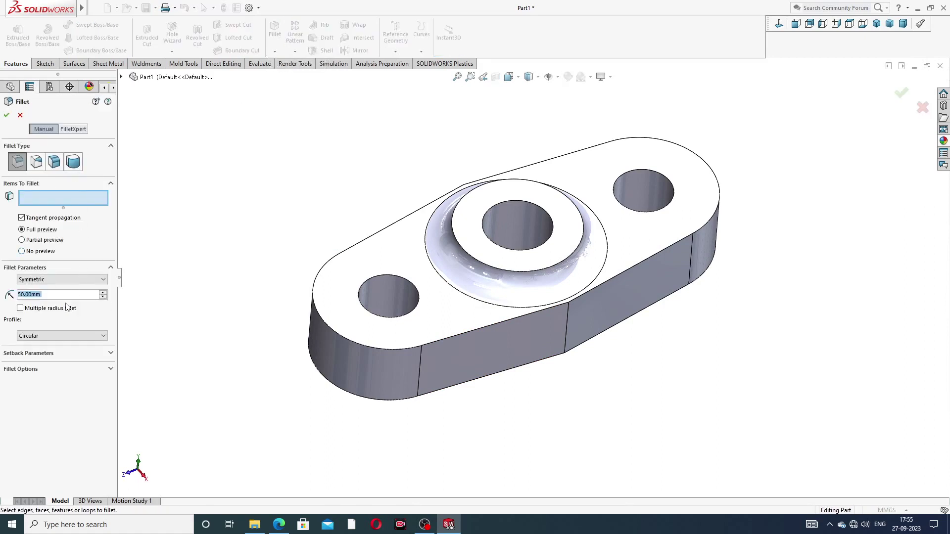
pyautogui.click(568, 315)
pyautogui.moveTo(483, 304); pyautogui.dragTo(477, 212, button='middle')
pyautogui.click(463, 211)
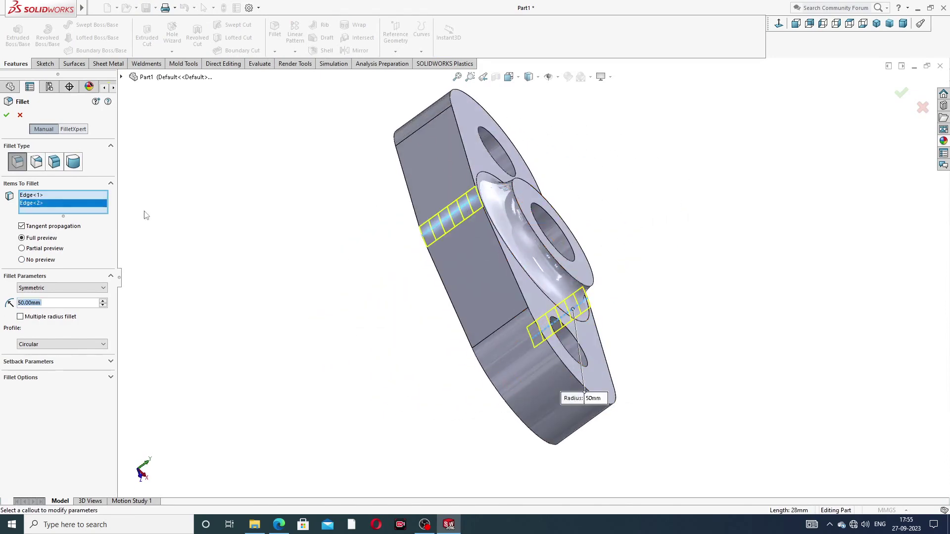
pyautogui.click(9, 117)
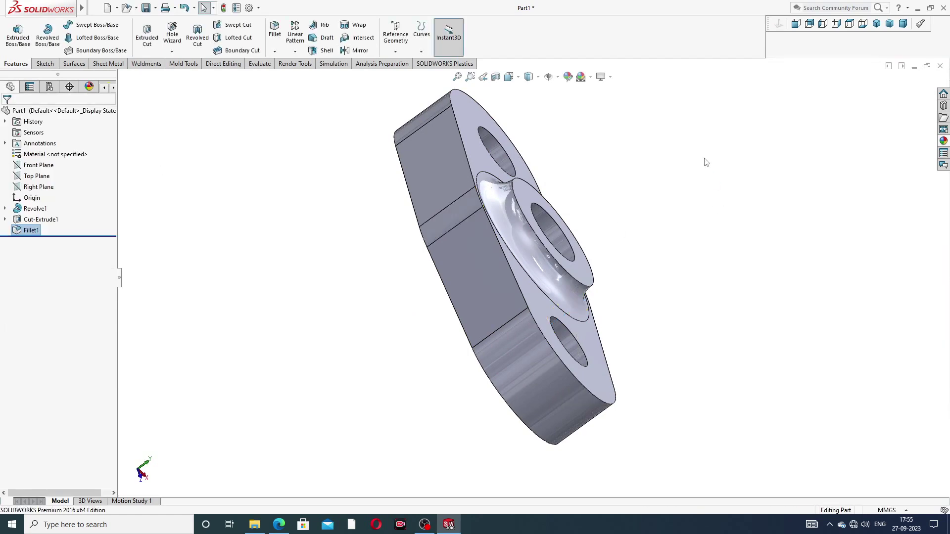
# Step: Start a sketch on the central boss's top face and draw a circle of about 19.6 mm radius centered on the origin
pyautogui.moveTo(658, 207); pyautogui.dragTo(555, 222, button='middle')
pyautogui.click(554, 223)
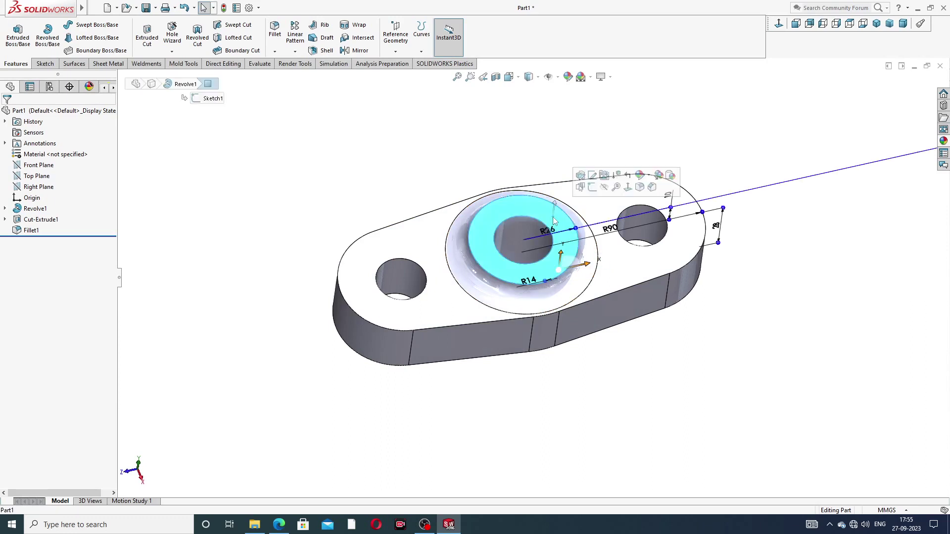
pyautogui.click(597, 193)
pyautogui.click(779, 23)
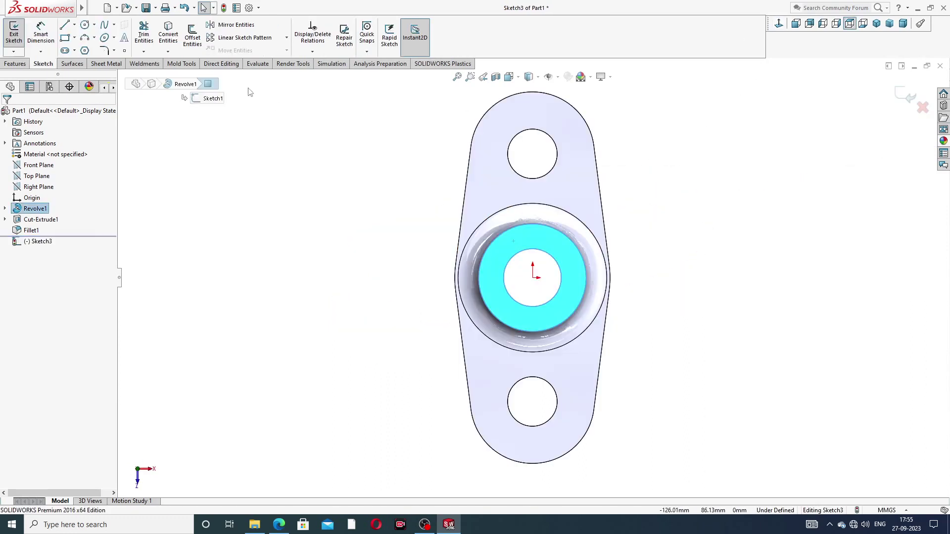
pyautogui.click(85, 25)
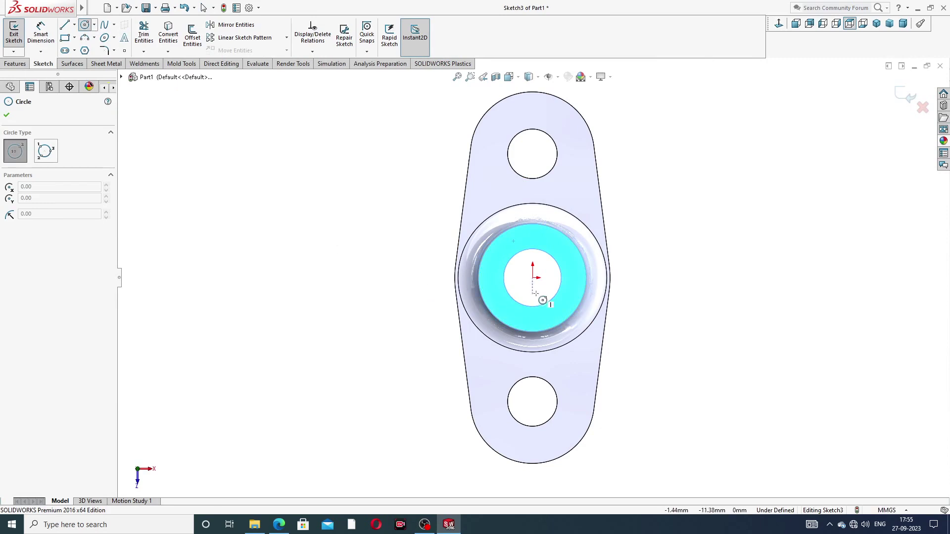
pyautogui.click(532, 278)
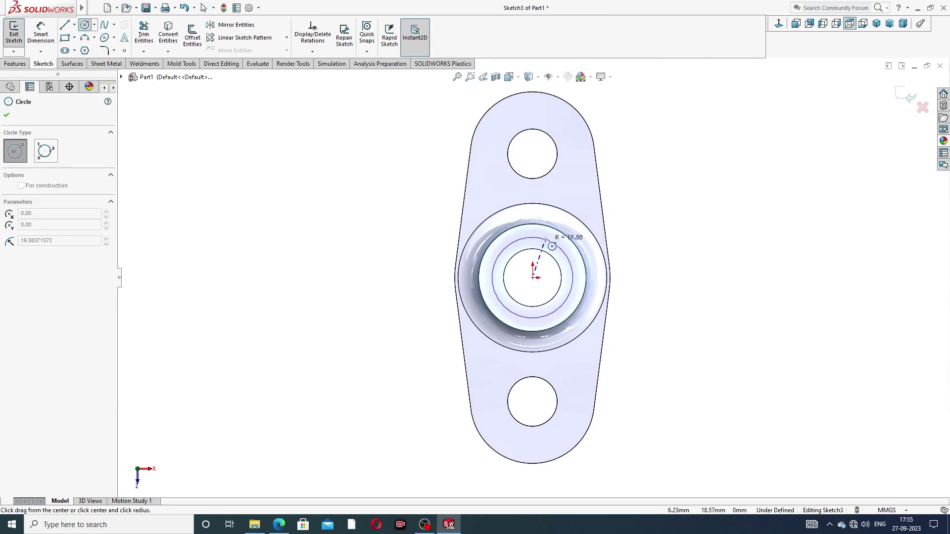
pyautogui.click(561, 249)
pyautogui.rightClick(663, 208)
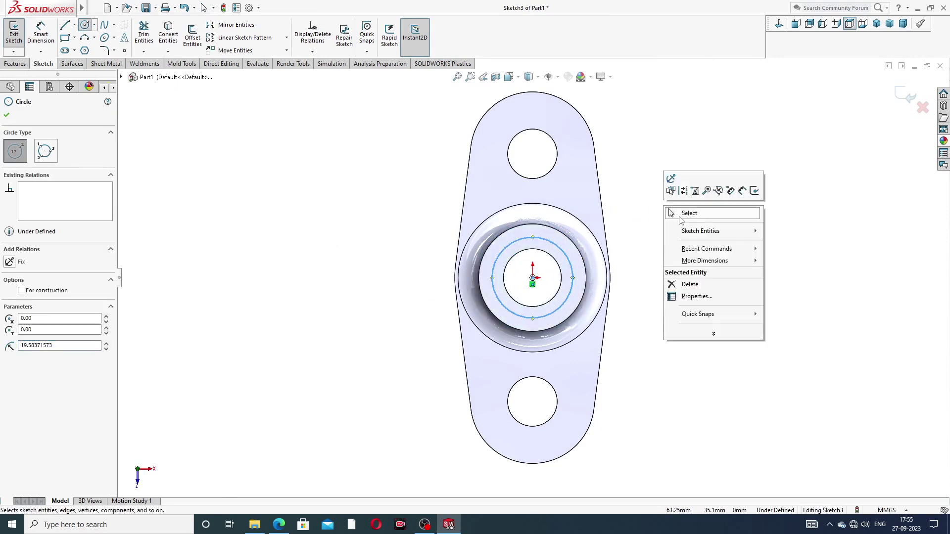
pyautogui.click(680, 212)
# Step: Dimension the circle's diameter as 34 mm and close the sketch
pyautogui.click(41, 32)
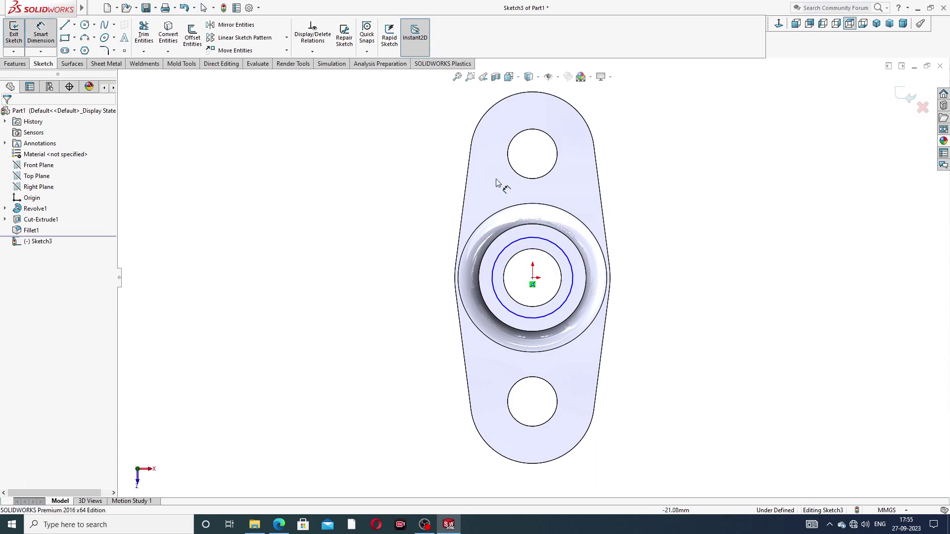
pyautogui.click(566, 249)
pyautogui.click(644, 217)
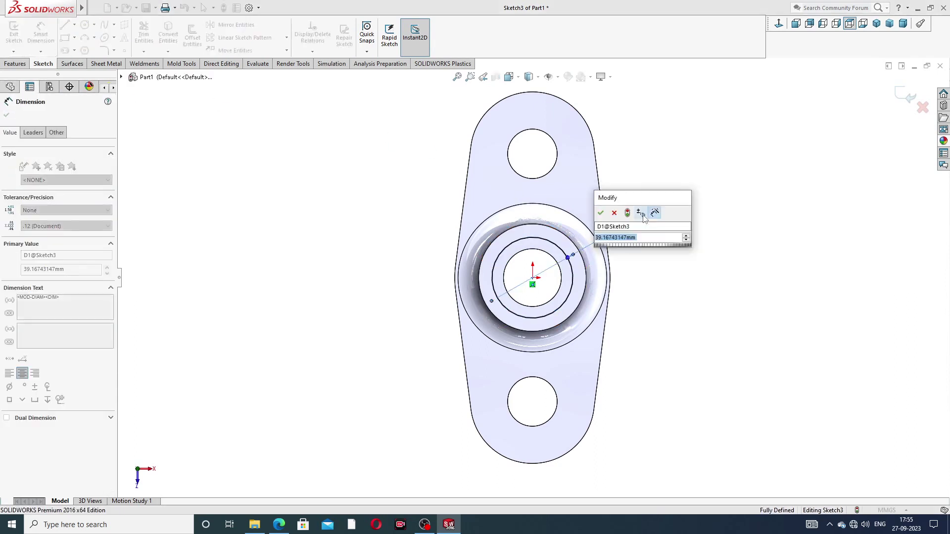
pyautogui.write('34')
pyautogui.press('Return')
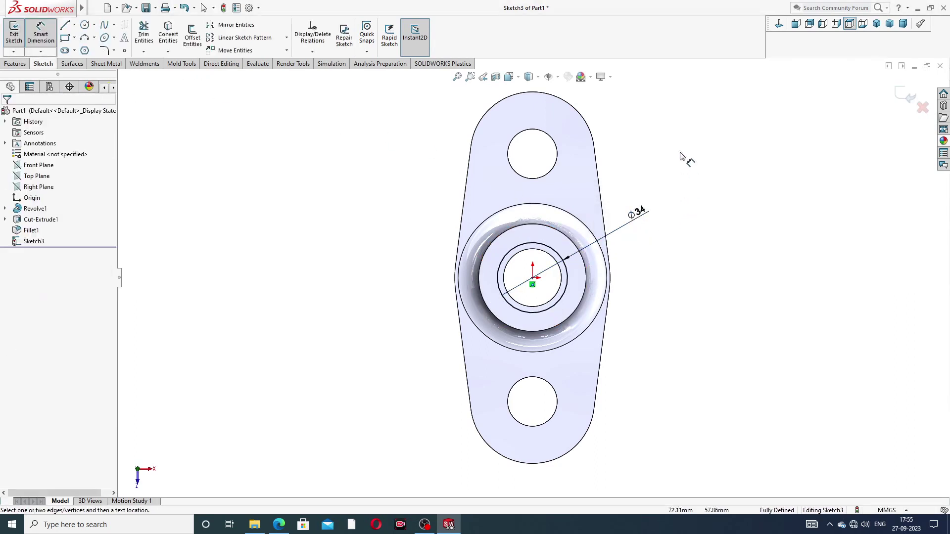
pyautogui.rightClick(686, 148)
pyautogui.click(709, 148)
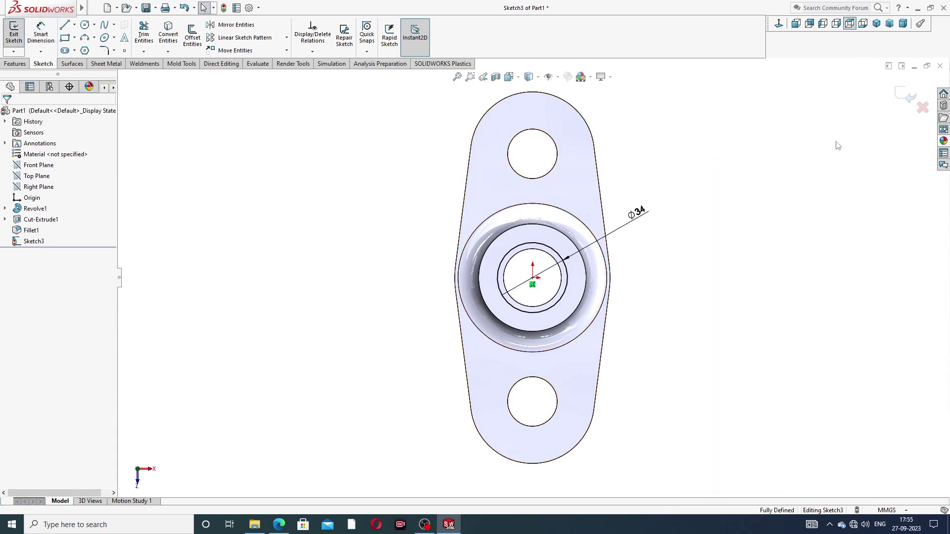
pyautogui.click(900, 96)
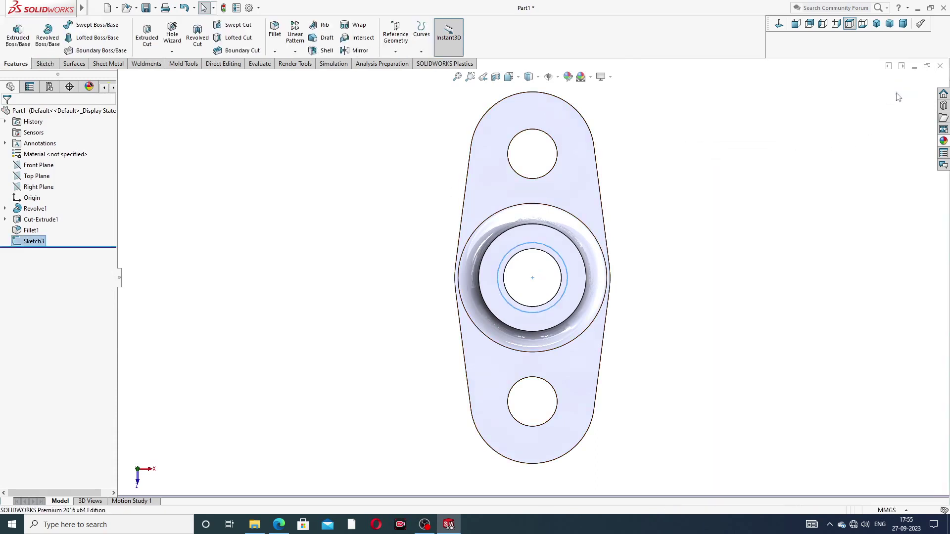
# Step: Create a clockwise helix down from the 34 mm circle, defined by Height and Pitch, with 50 mm height and 6 mm pitch
pyautogui.click(45, 65)
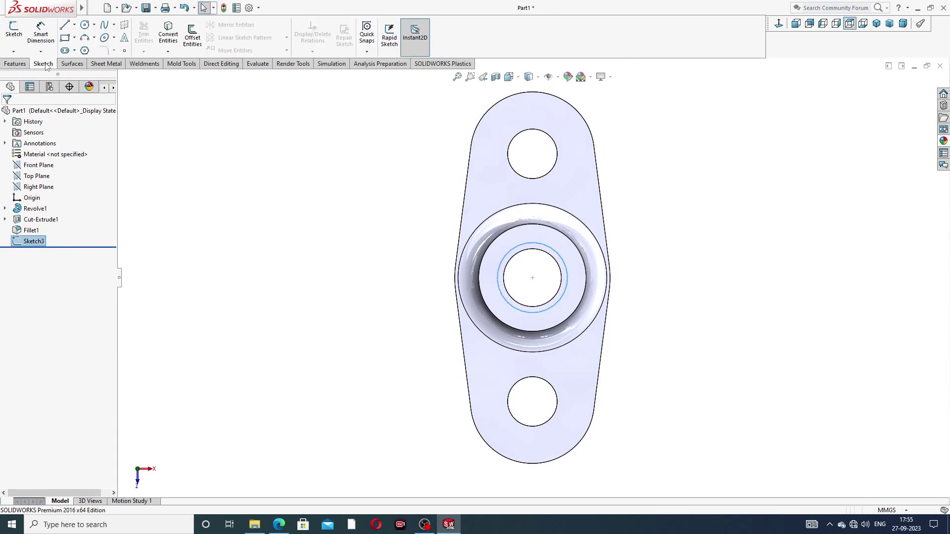
pyautogui.click(20, 64)
pyautogui.click(421, 51)
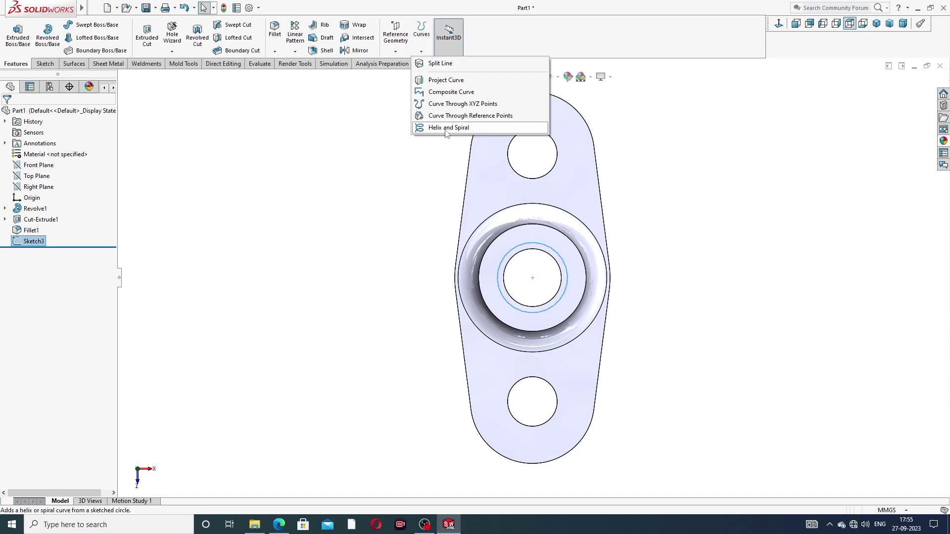
pyautogui.click(468, 129)
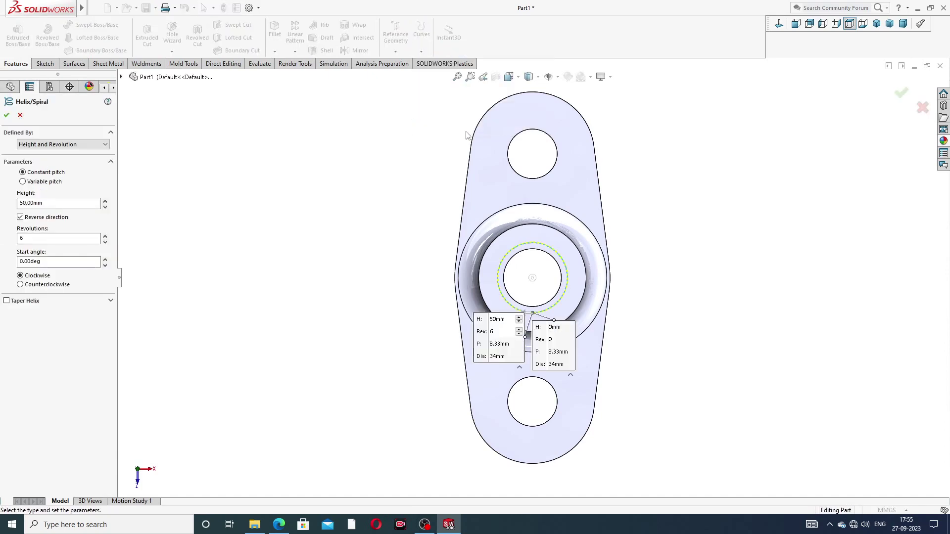
pyautogui.moveTo(444, 210); pyautogui.dragTo(232, 267, button='middle')
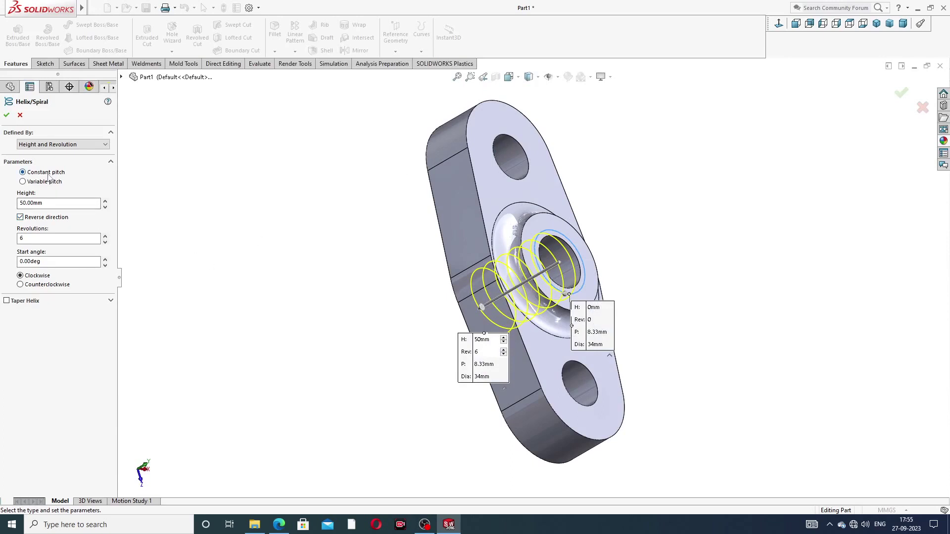
pyautogui.click(67, 144)
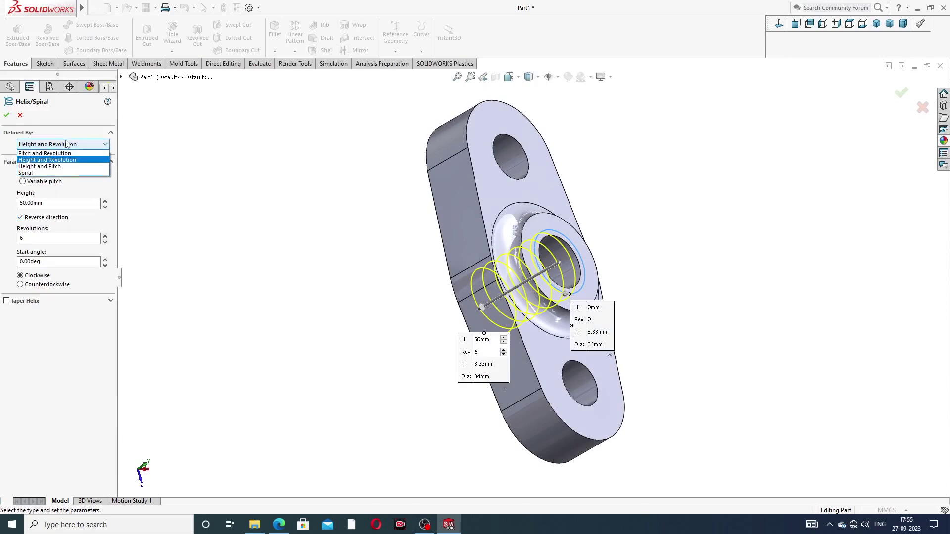
pyautogui.click(70, 167)
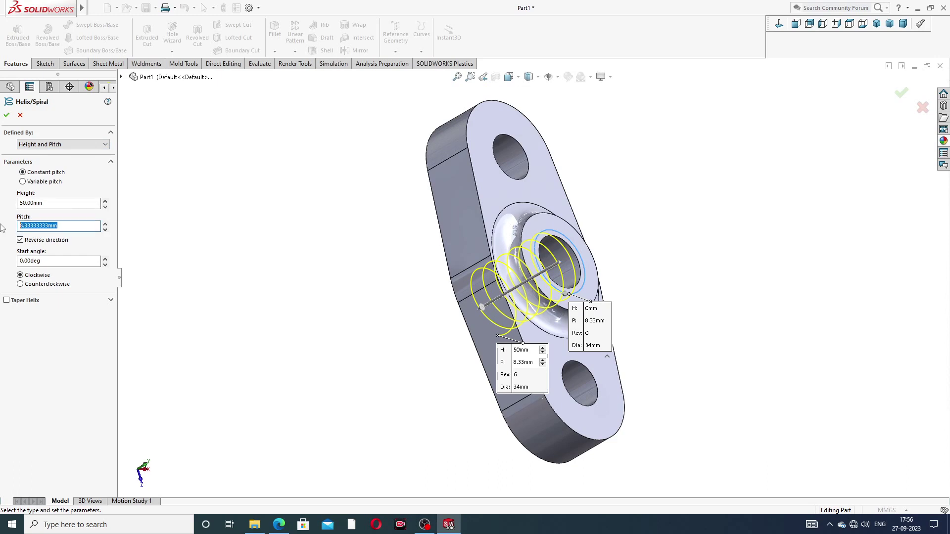
pyautogui.write('6')
pyautogui.press('Return')
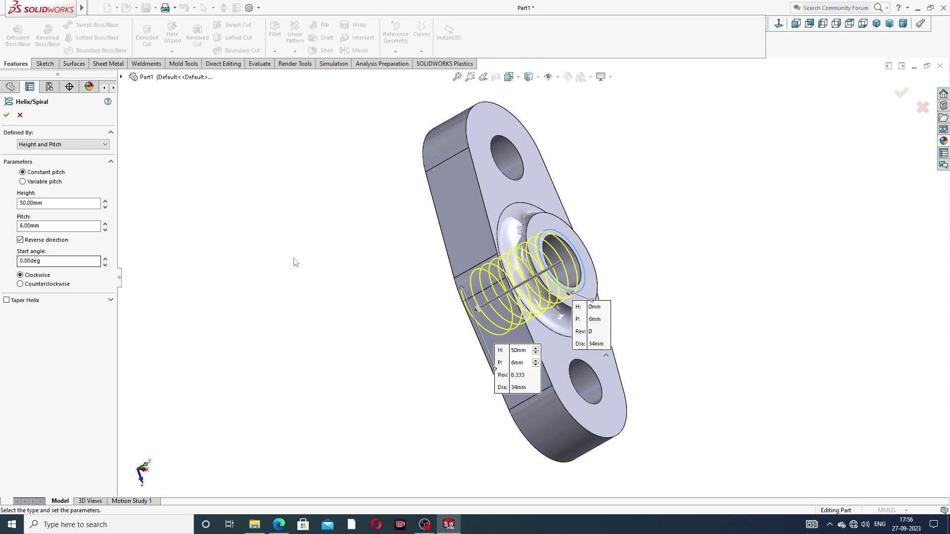
pyautogui.moveTo(388, 235)
pyautogui.mouseDown(button='middle')
pyautogui.moveTo(416, 201)
pyautogui.moveTo(399, 237)
pyautogui.mouseUp(button='middle')
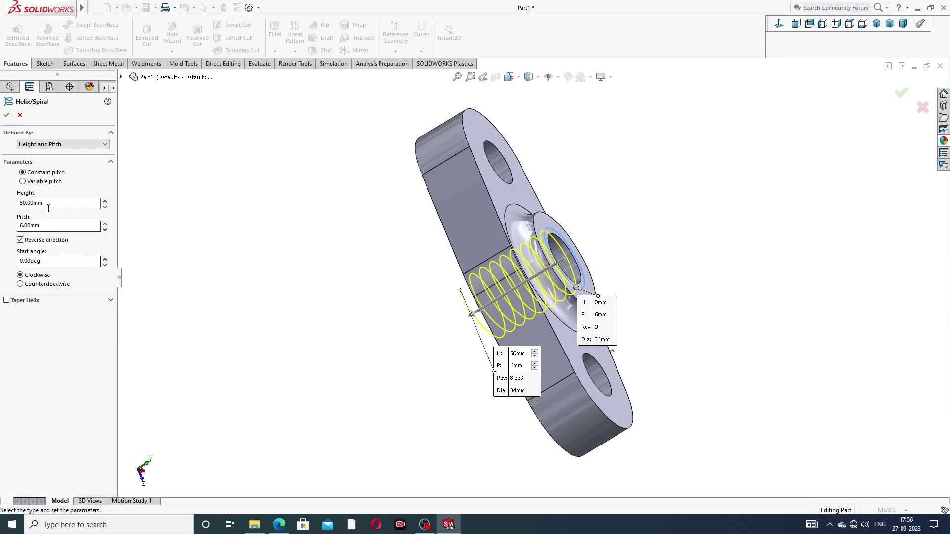
pyautogui.click(6, 115)
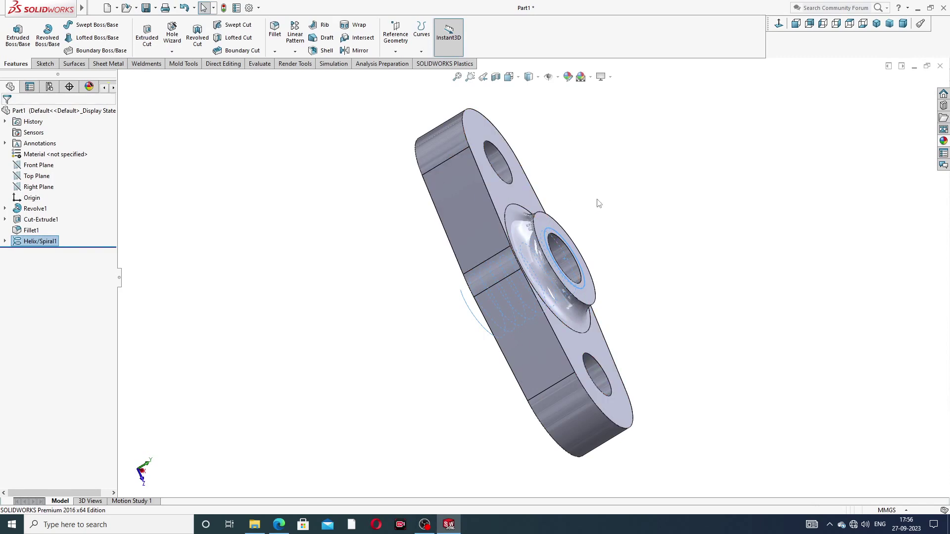
# Step: Sketch a corner rectangle about 6.35 by 5.08 mm on the Right Plane, above the boss near the helix's outer edge
pyautogui.click(617, 209)
pyautogui.moveTo(618, 211); pyautogui.dragTo(432, 121, button='middle')
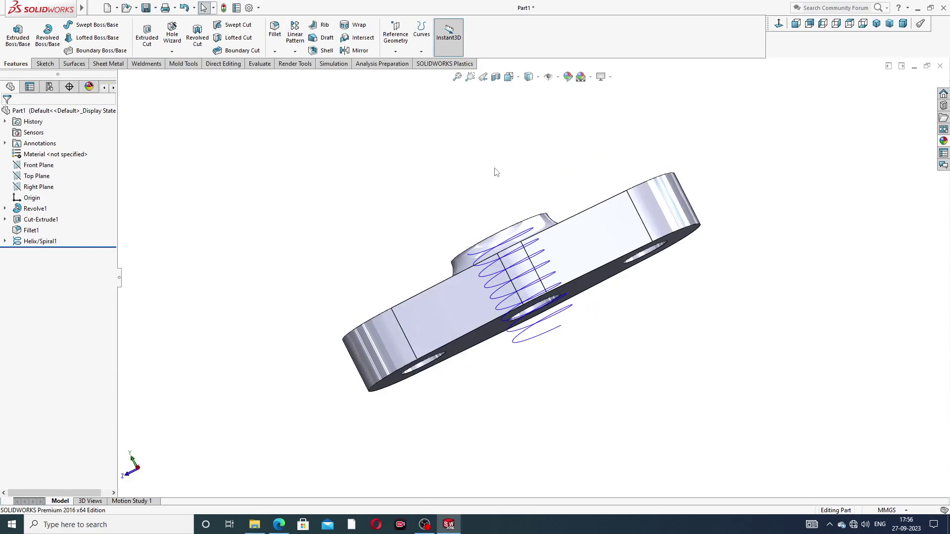
pyautogui.moveTo(494, 169); pyautogui.dragTo(507, 272, button='middle')
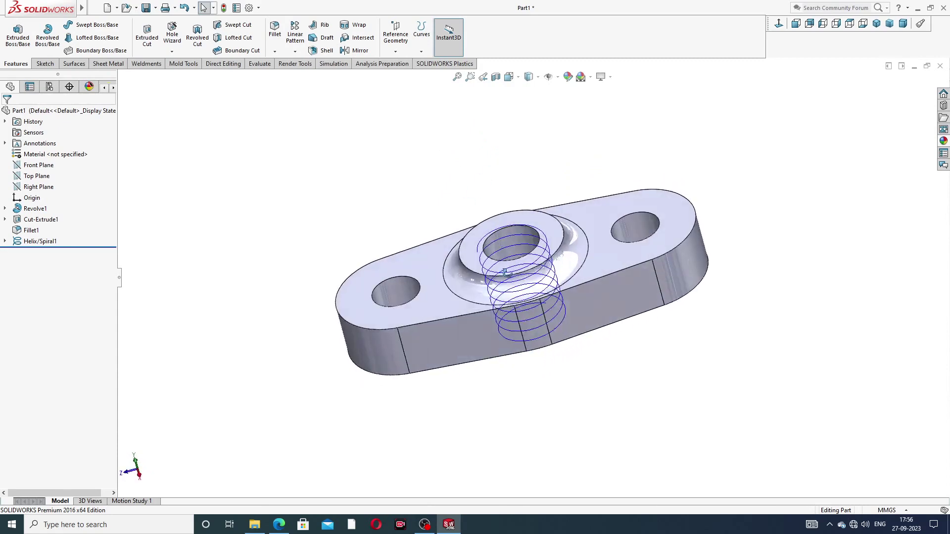
pyautogui.click(44, 188)
pyautogui.click(52, 174)
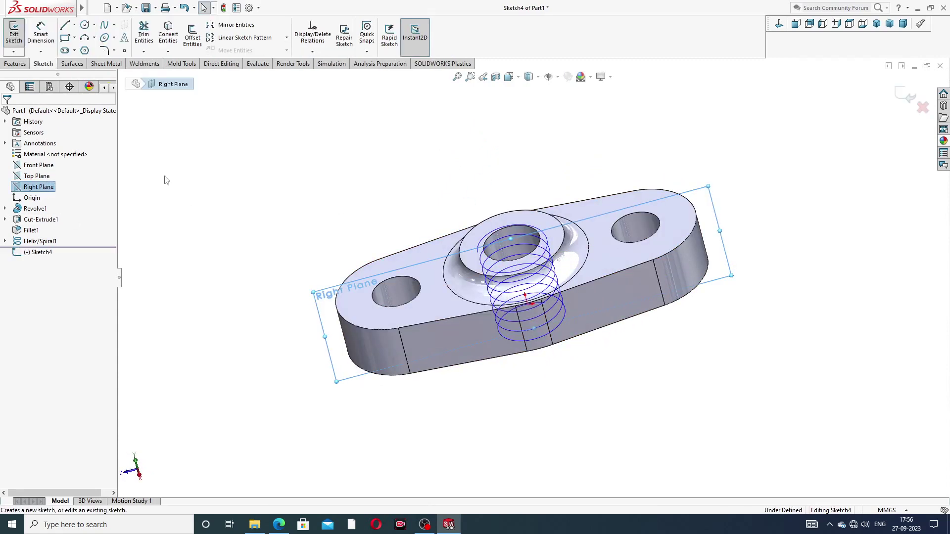
pyautogui.click(780, 24)
pyautogui.scroll(-3, 539, 225)
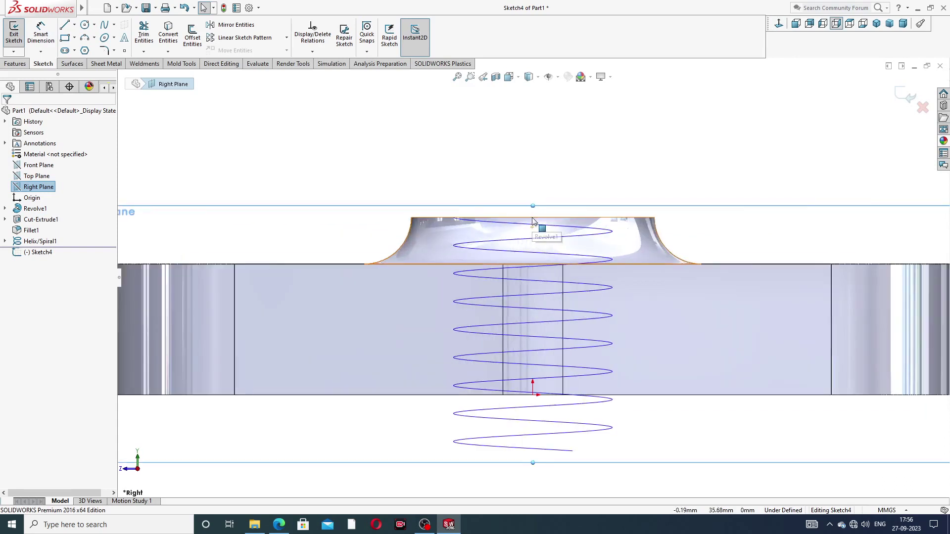
pyautogui.click(75, 38)
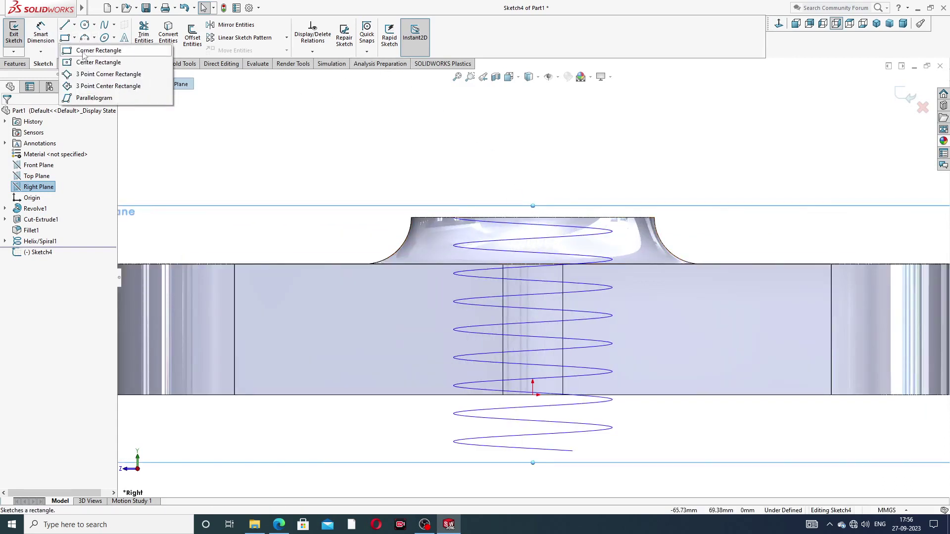
pyautogui.click(83, 52)
pyautogui.click(451, 168)
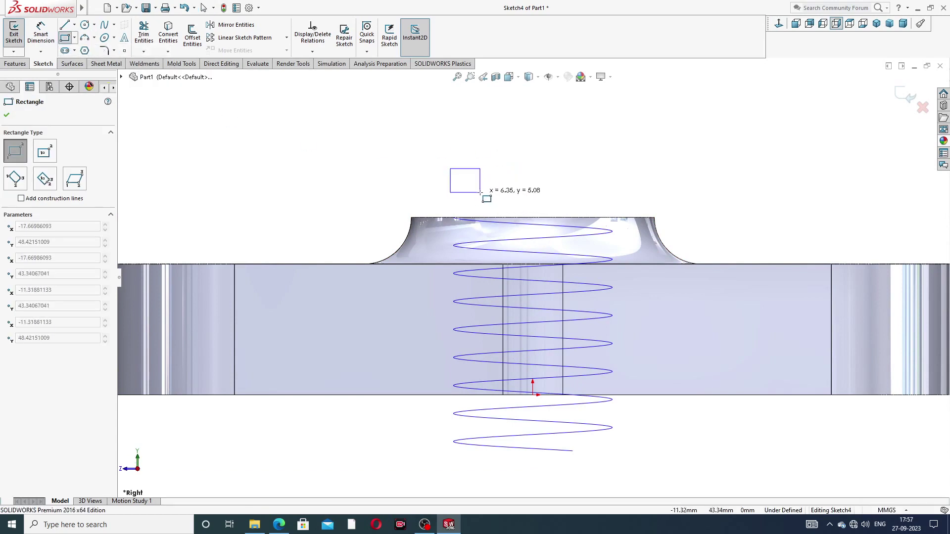
pyautogui.click(480, 192)
pyautogui.rightClick(535, 153)
pyautogui.click(556, 158)
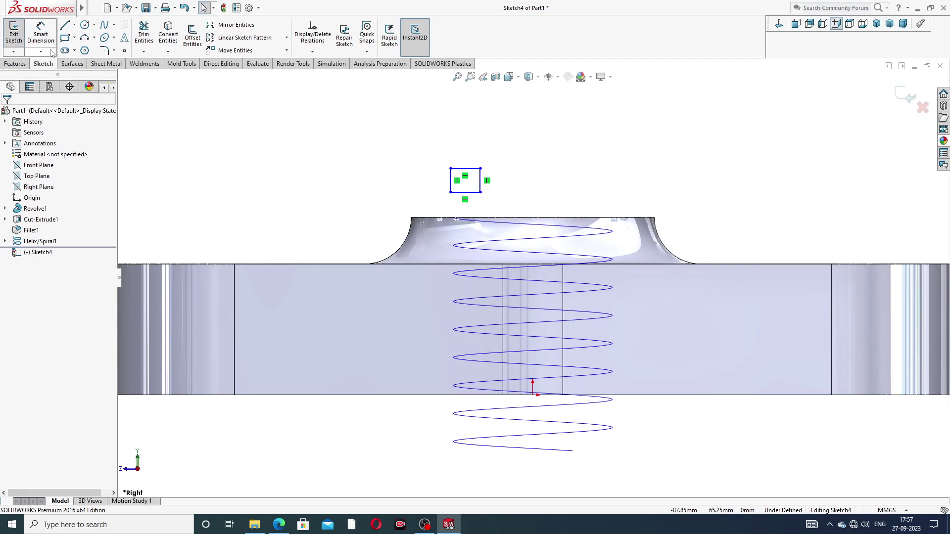
# Step: Dimension the rectangle above the boss as 3 mm wide and 3 mm high
pyautogui.click(42, 35)
pyautogui.scroll(-2, 460, 168)
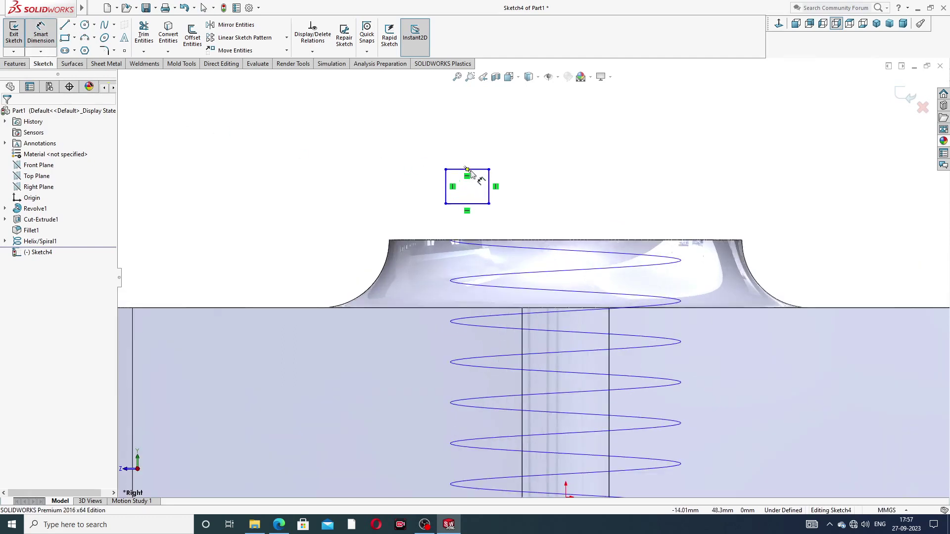
pyautogui.click(474, 169)
pyautogui.click(473, 157)
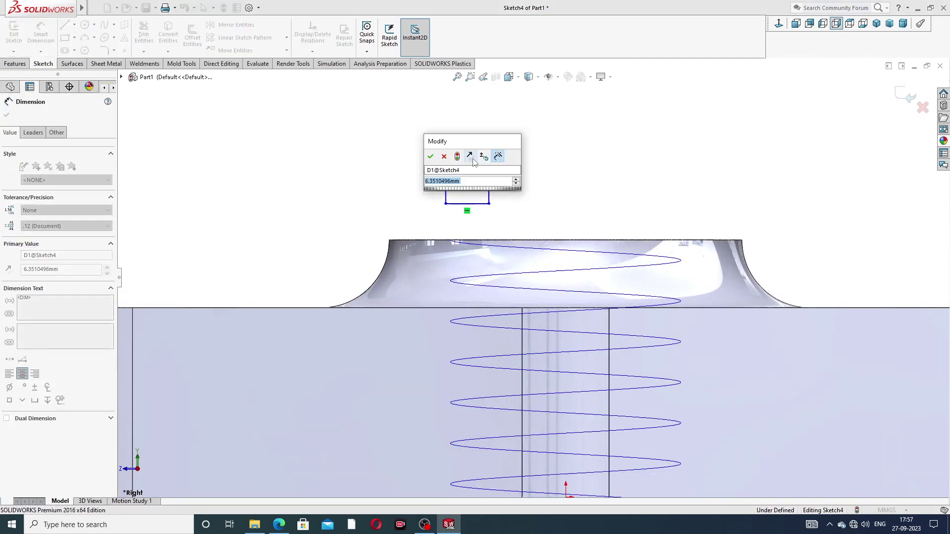
pyautogui.write('3')
pyautogui.press('Return')
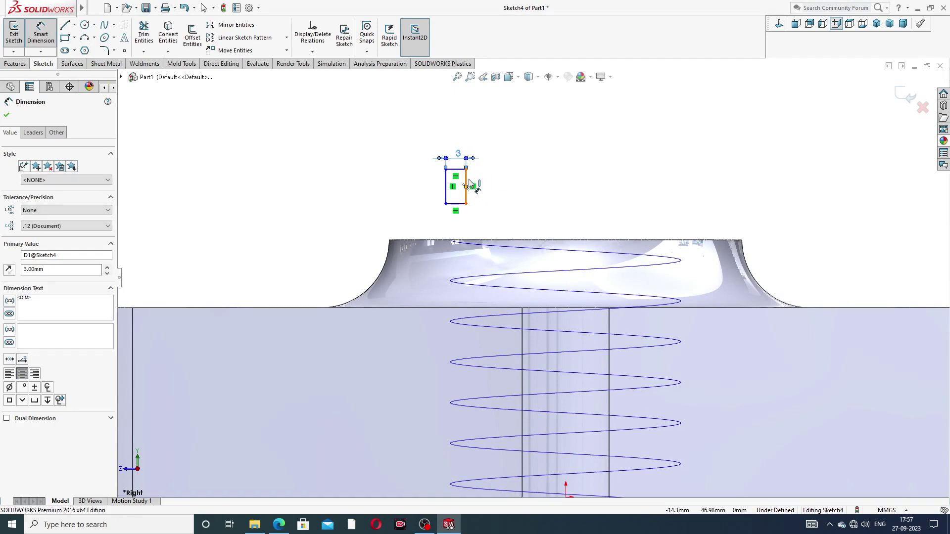
pyautogui.click(466, 187)
pyautogui.click(488, 186)
pyautogui.write('3')
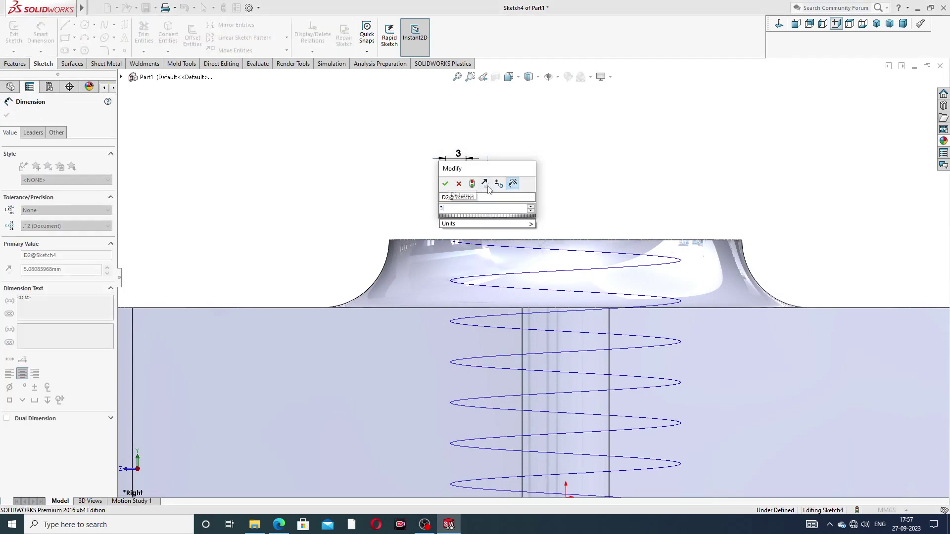
pyautogui.press('Return')
pyautogui.click(543, 173)
pyautogui.rightClick(533, 169)
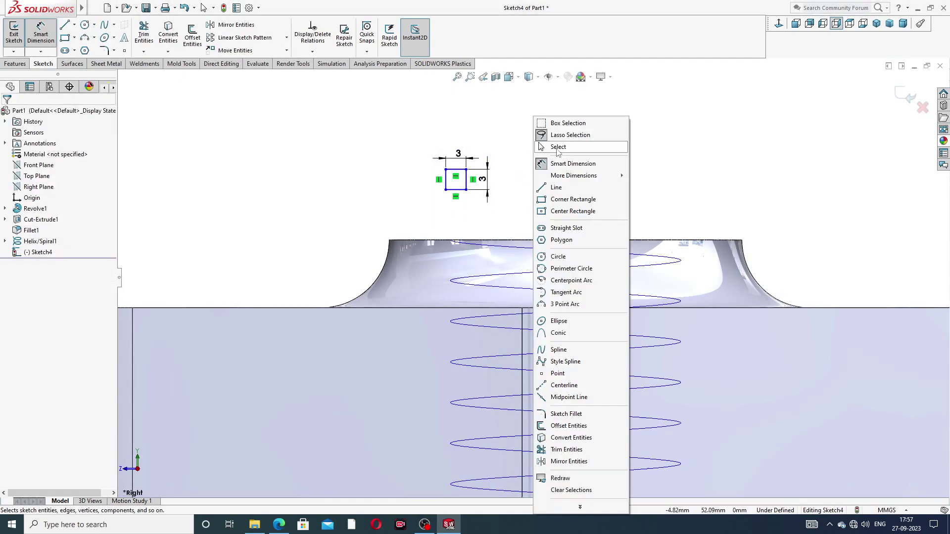
pyautogui.click(557, 149)
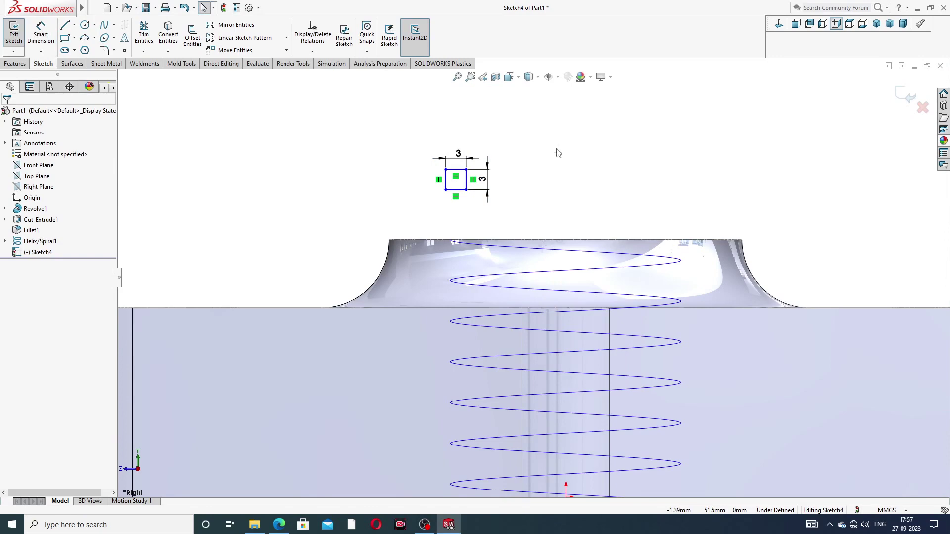
# Step: Add a Pierce relation between the square's lower corner at the helix's outer edge and the helix, and close the sketch
pyautogui.click(279, 525)
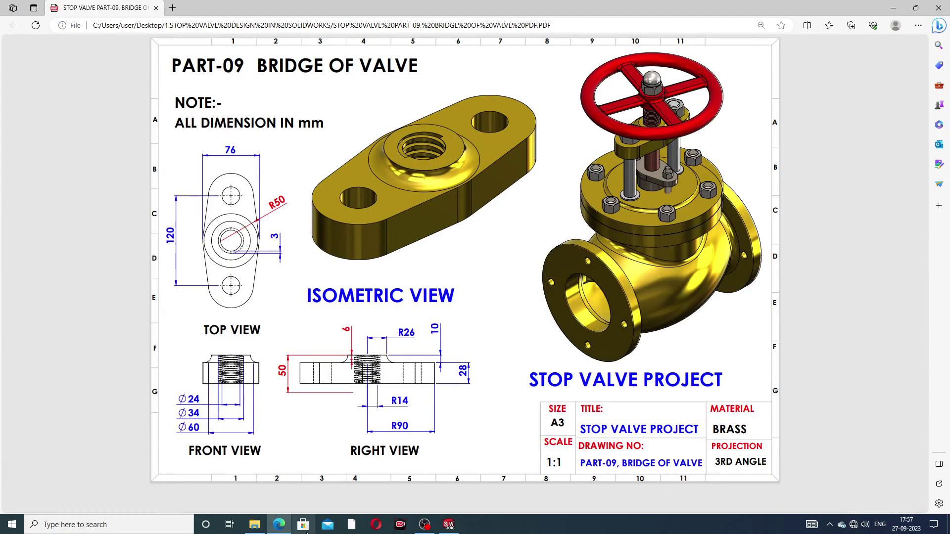
pyautogui.click(279, 525)
pyautogui.scroll(-1, 377, 219)
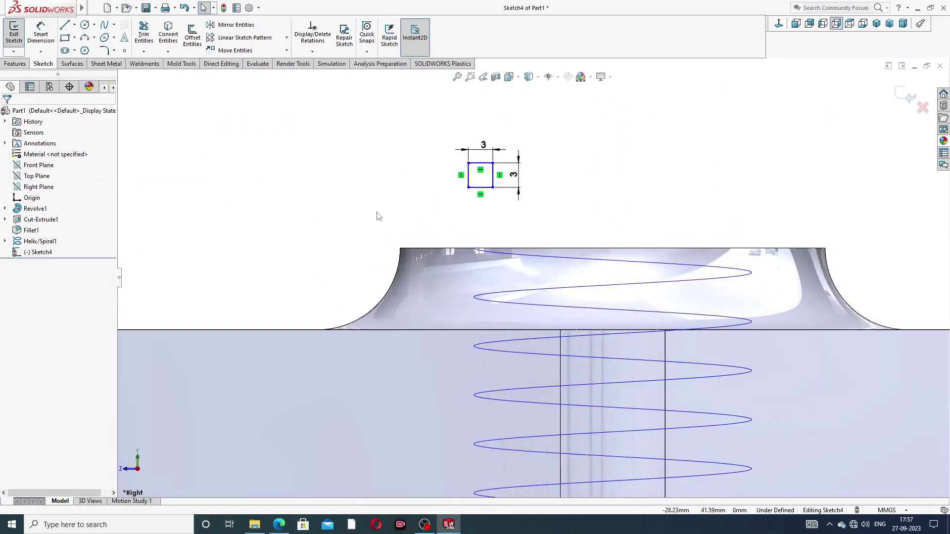
pyautogui.click(468, 187)
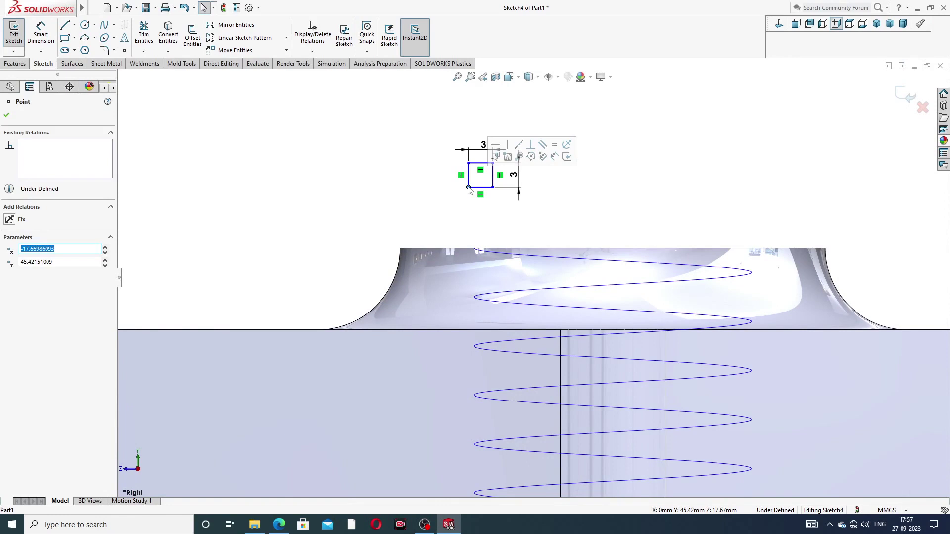
pyautogui.keyDown('ctrl'); pyautogui.click(497, 255); pyautogui.keyUp('ctrl')
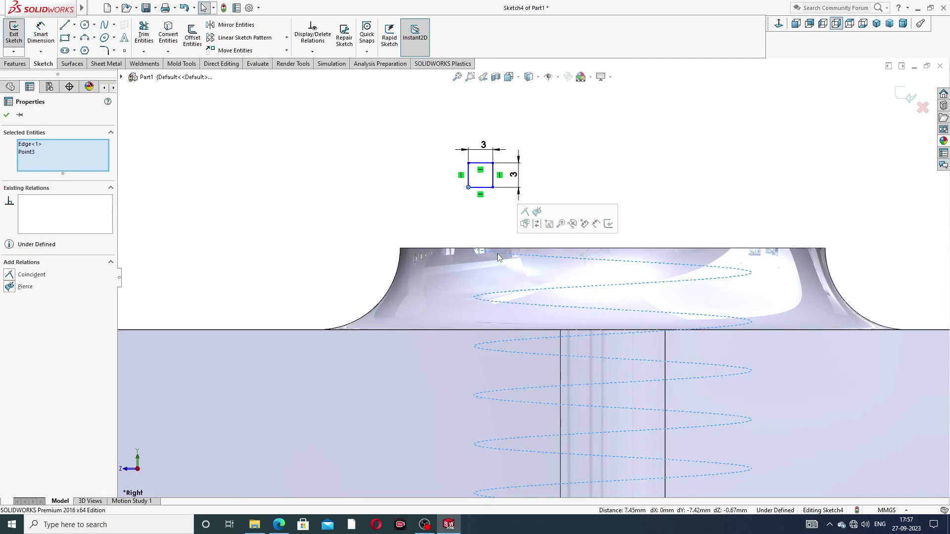
pyautogui.click(536, 212)
pyautogui.click(542, 176)
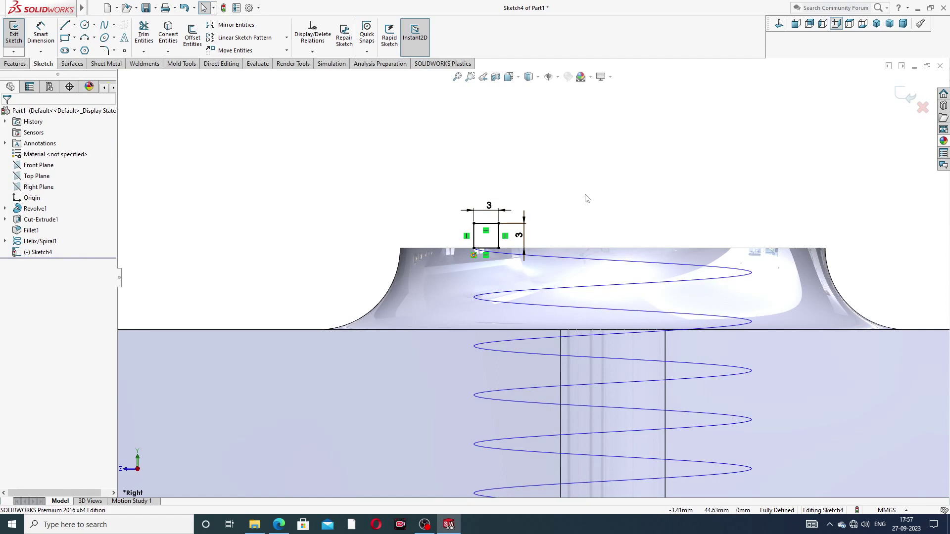
pyautogui.scroll(2, 587, 199)
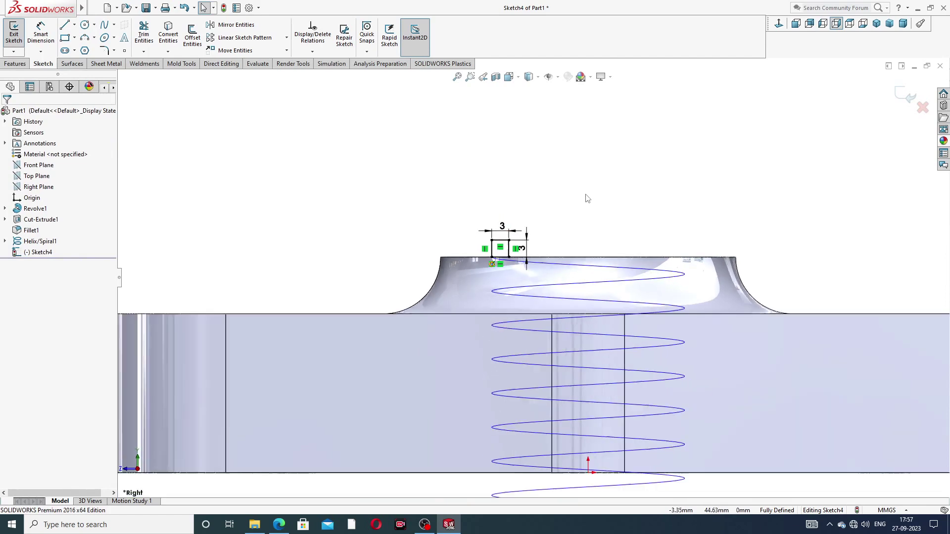
pyautogui.click(909, 97)
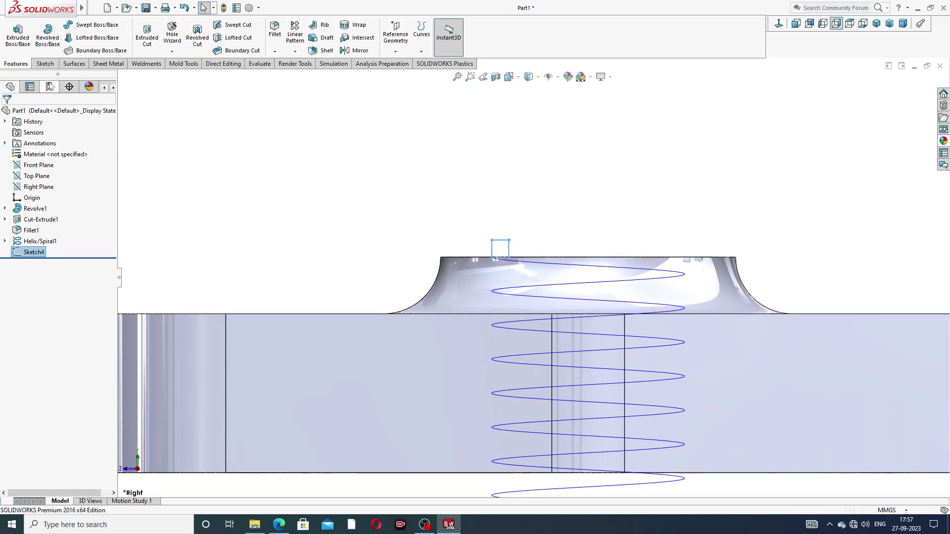
# Step: Create a Swept Cut with the 3 mm square sketch as profile and the helix as path
pyautogui.click(237, 26)
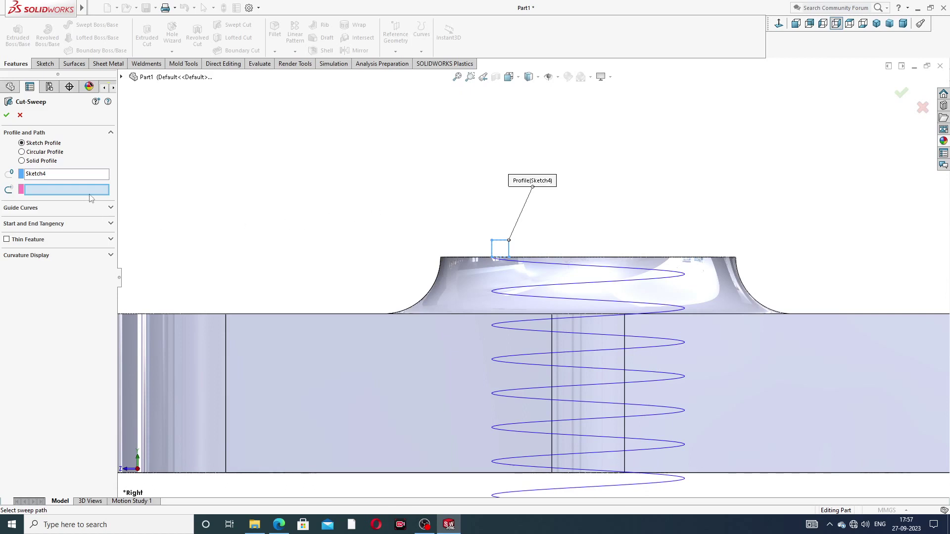
pyautogui.click(568, 270)
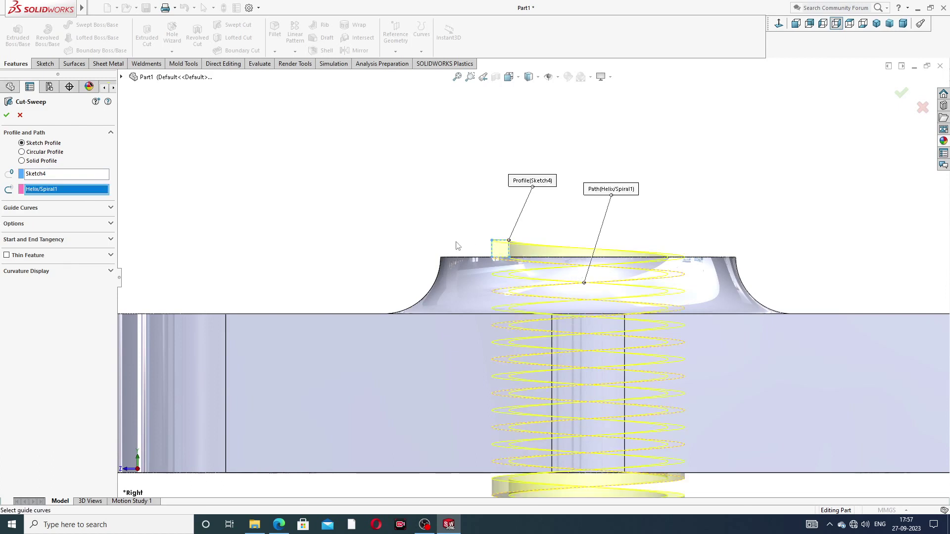
pyautogui.press('f')
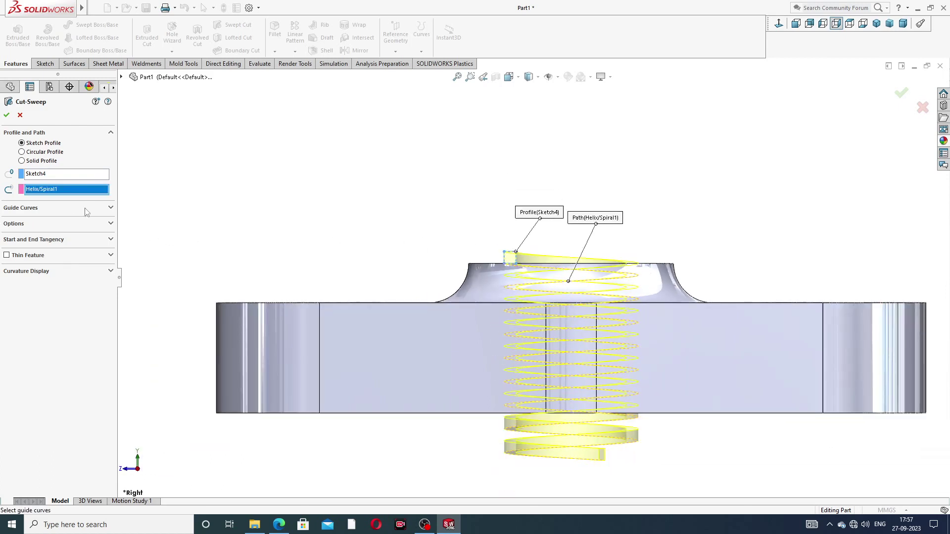
pyautogui.click(6, 116)
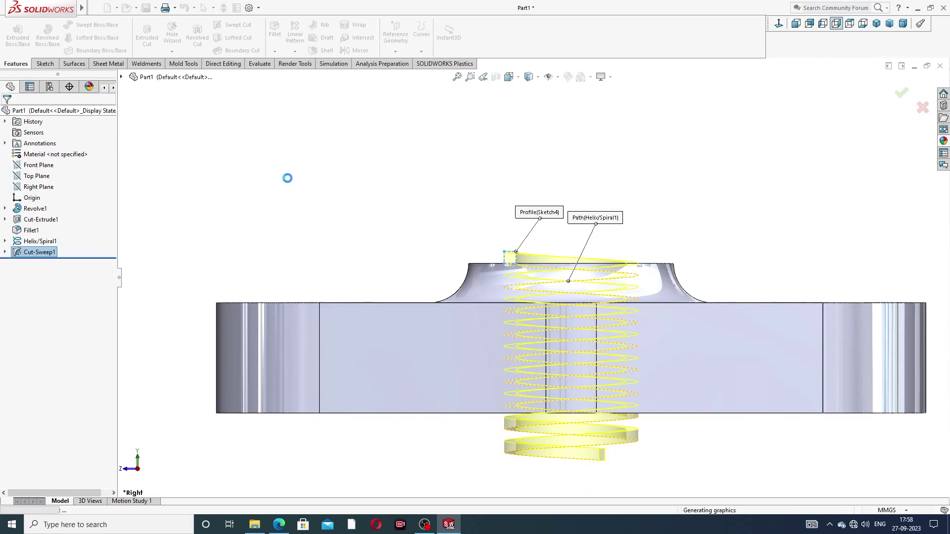
pyautogui.click(365, 182)
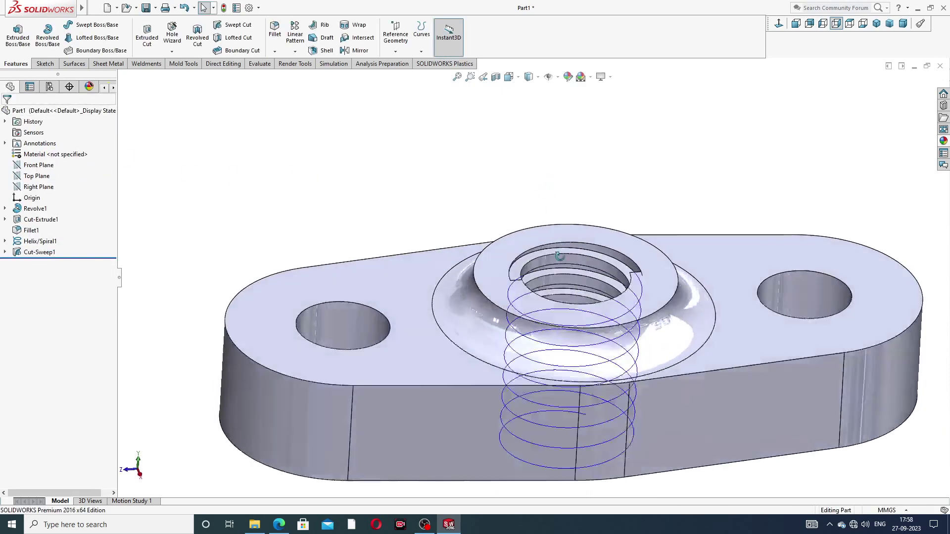
# Step: Hide the helix curve around the threaded hole and inspect the cut thread
pyautogui.moveTo(544, 179); pyautogui.dragTo(554, 293, button='middle')
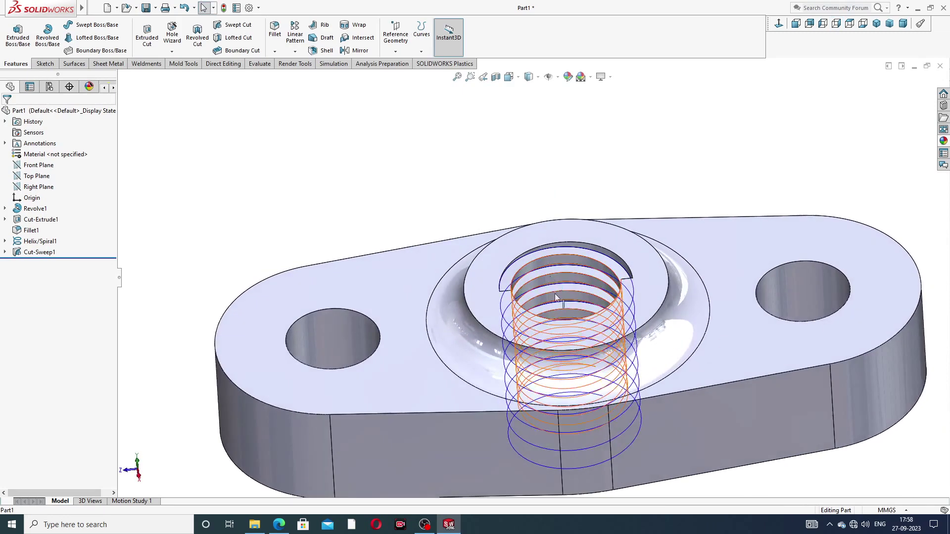
pyautogui.click(502, 311)
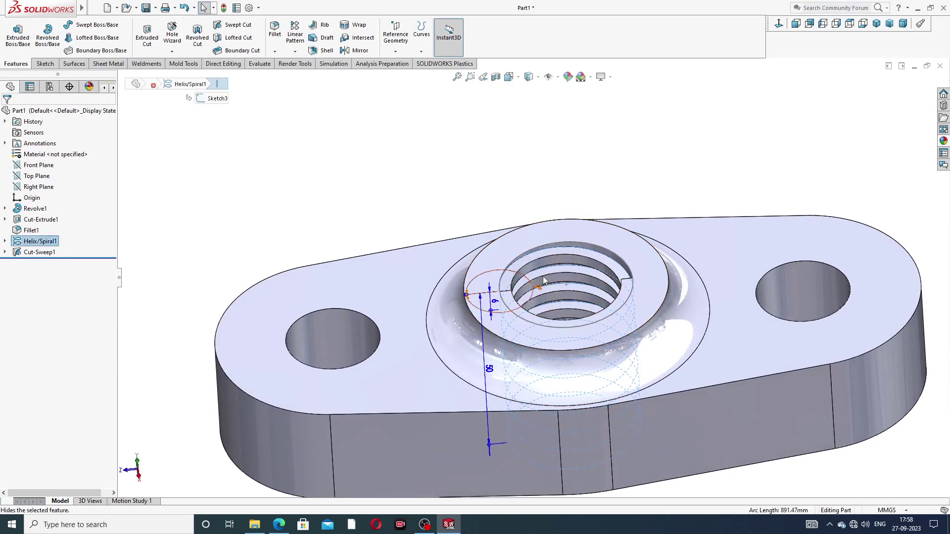
pyautogui.click(543, 279)
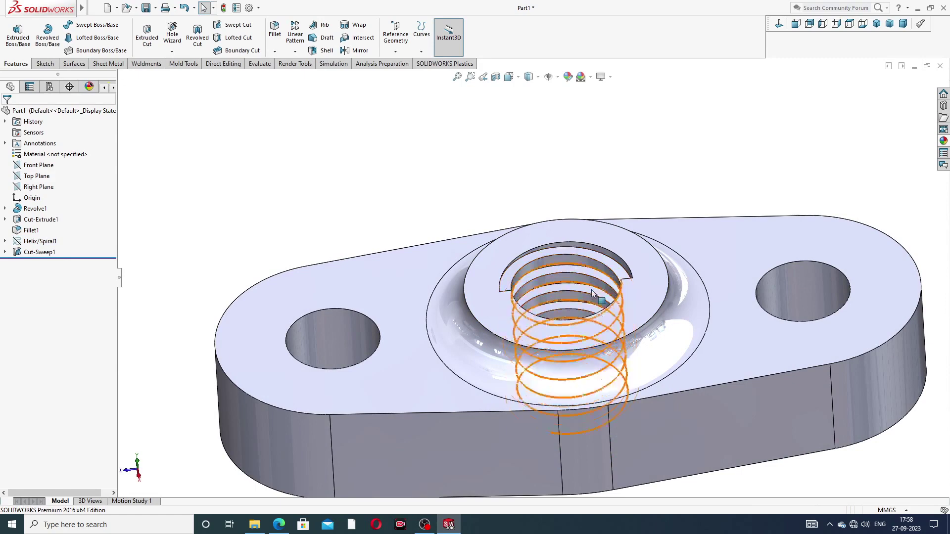
pyautogui.scroll(-2, 588, 325)
pyautogui.moveTo(588, 325); pyautogui.dragTo(857, 263, button='middle')
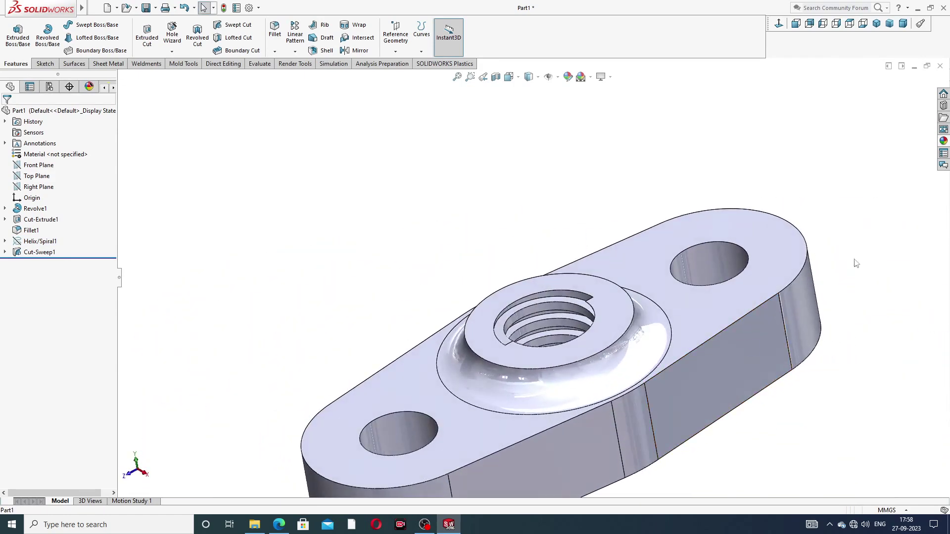
pyautogui.scroll(2, 838, 228)
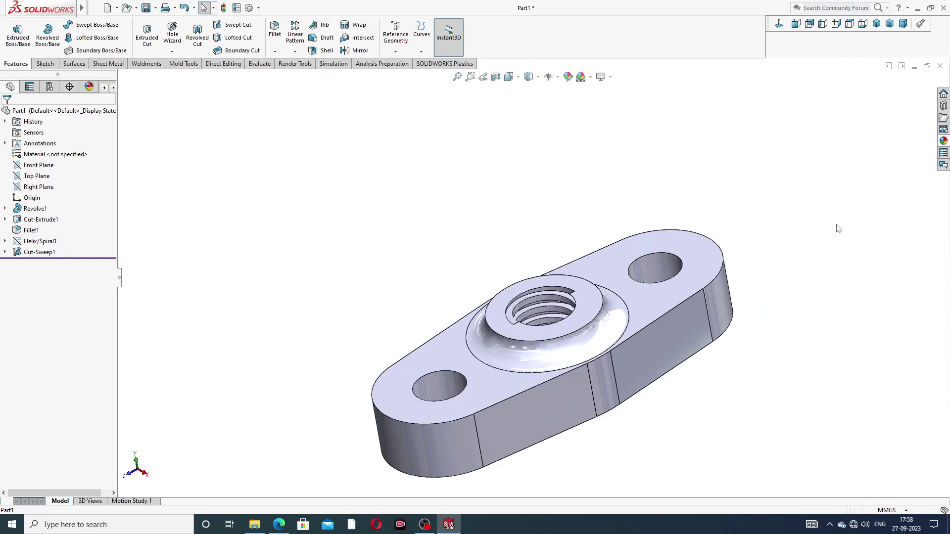
# Step: Apply the polished brass appearance to the whole part
pyautogui.click(945, 142)
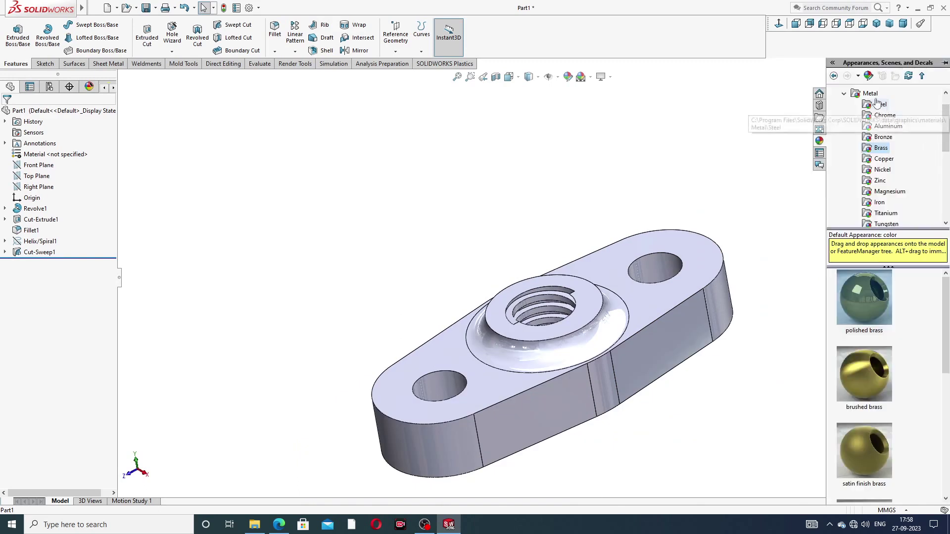
pyautogui.doubleClick(866, 295)
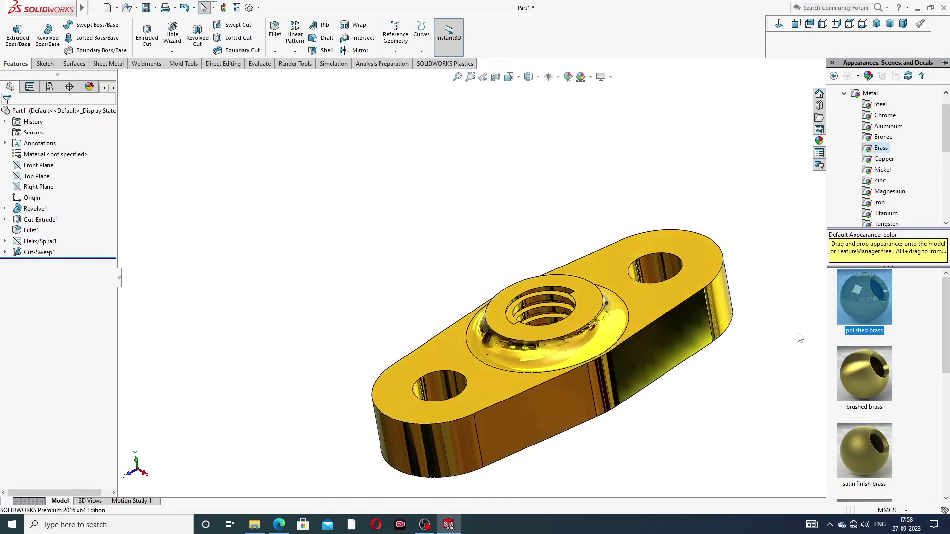
pyautogui.scroll(3, 612, 345)
pyautogui.moveTo(612, 345); pyautogui.dragTo(538, 315, button='middle')
pyautogui.scroll(-2, 538, 315)
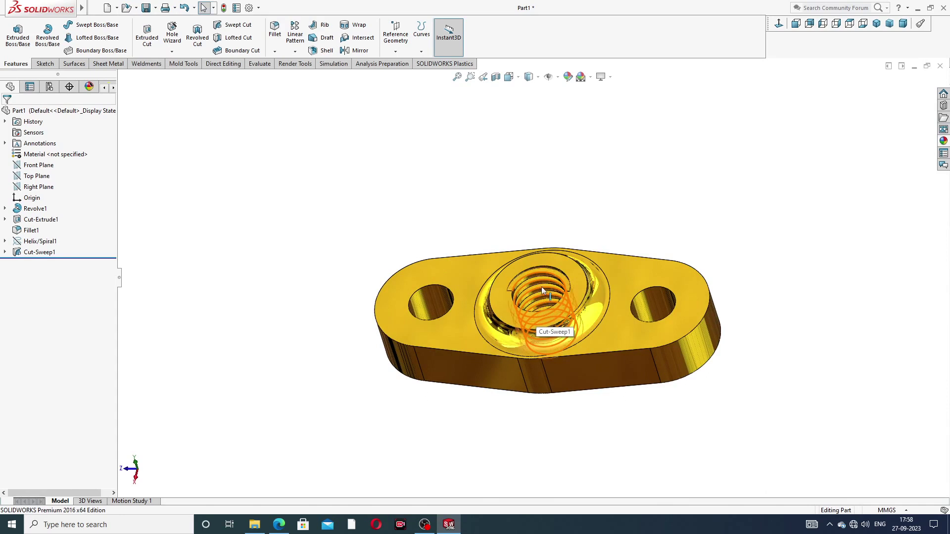
# Step: Try to apply the polished aluminum appearance to the swept thread cut
pyautogui.click(542, 291)
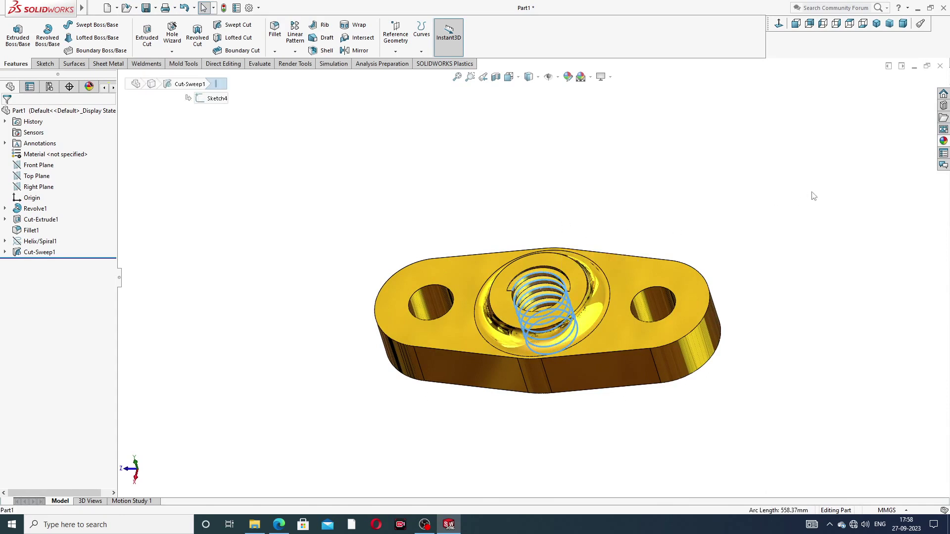
pyautogui.click(943, 142)
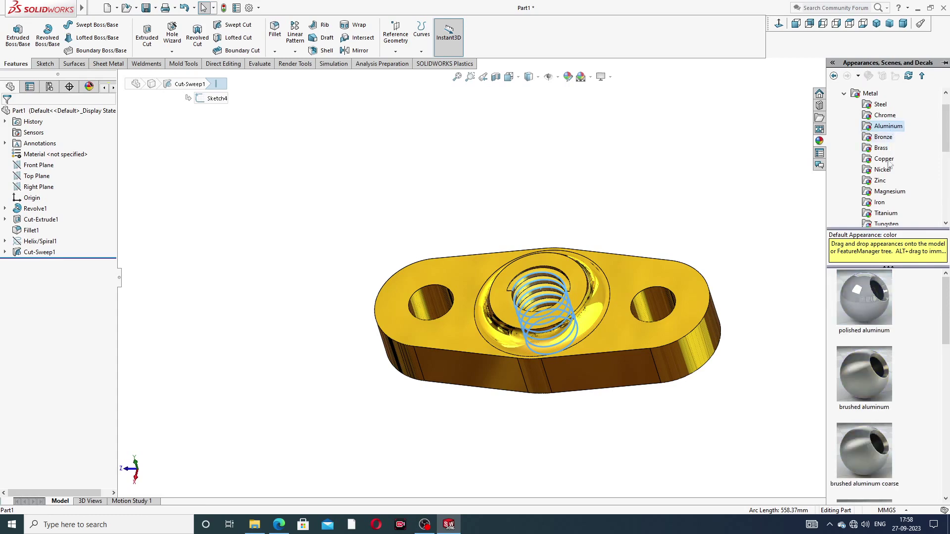
pyautogui.click(867, 292)
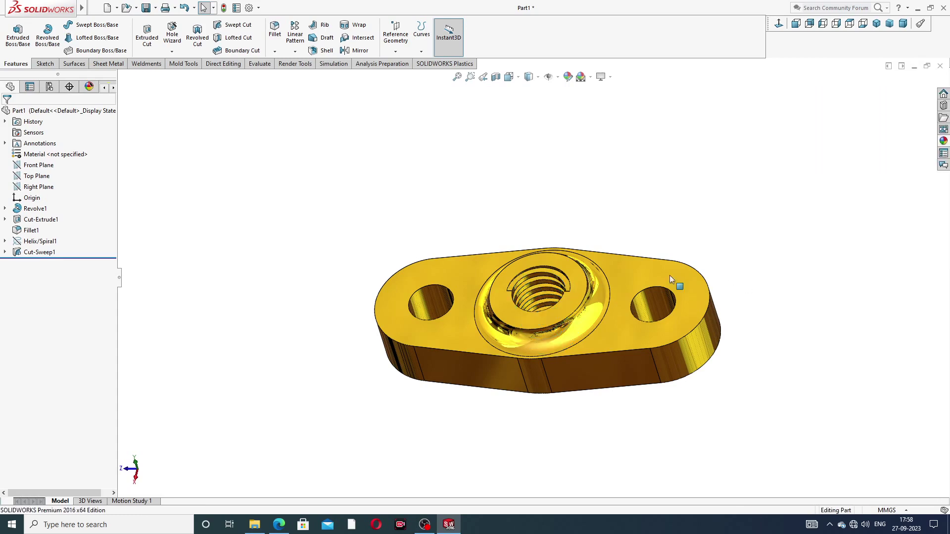
pyautogui.moveTo(611, 304); pyautogui.dragTo(650, 334, button='middle')
pyautogui.scroll(2, 593, 305)
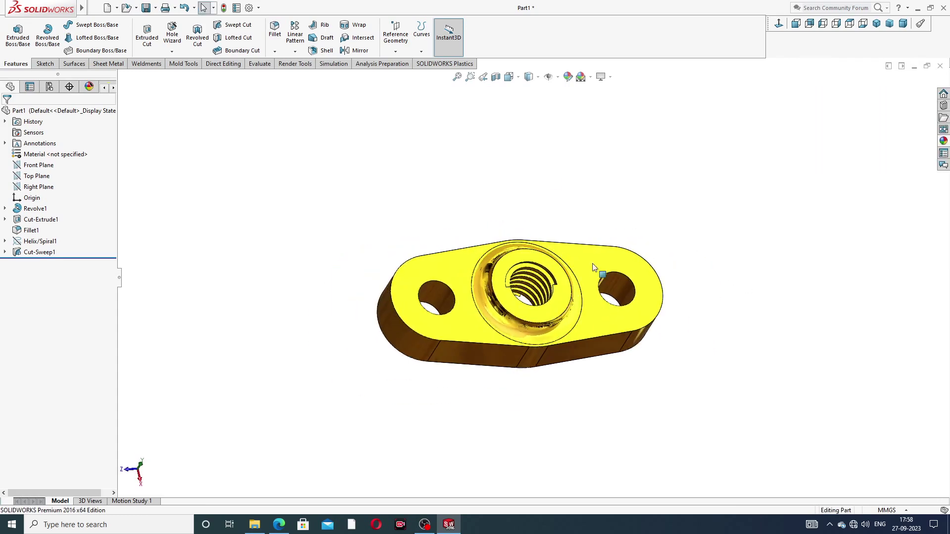
pyautogui.click(55, 253)
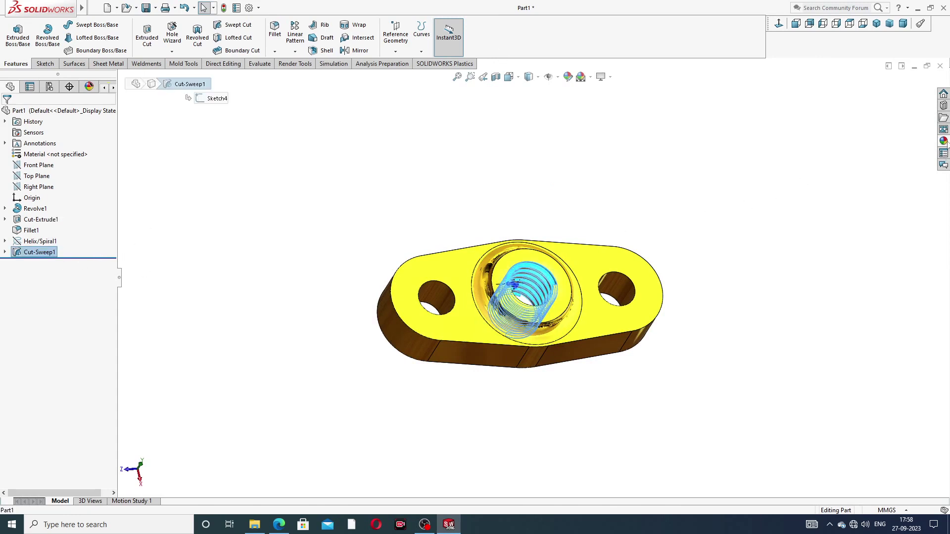
pyautogui.click(943, 142)
pyautogui.click(728, 175)
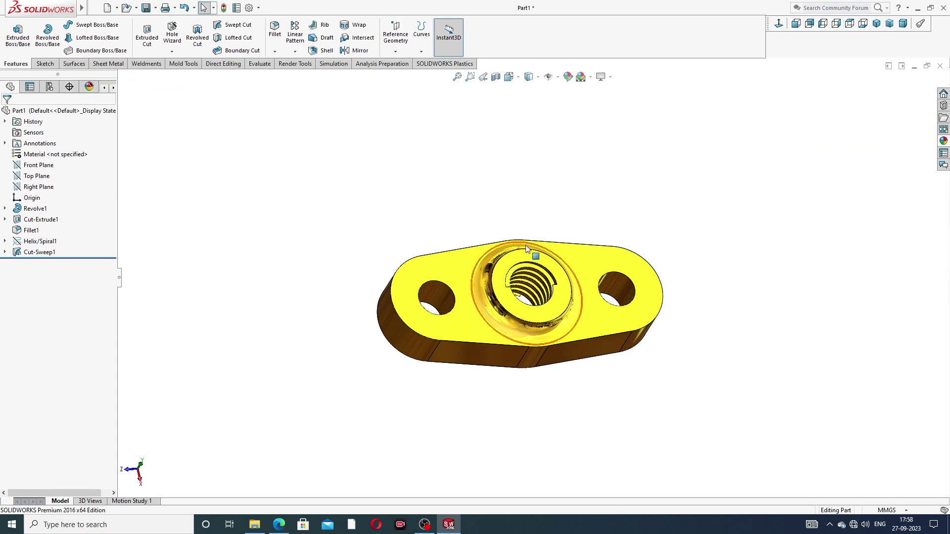
# Step: Color the swept thread cut dark grey, RGB 64, 64, 64, for all display states
pyautogui.click(39, 252)
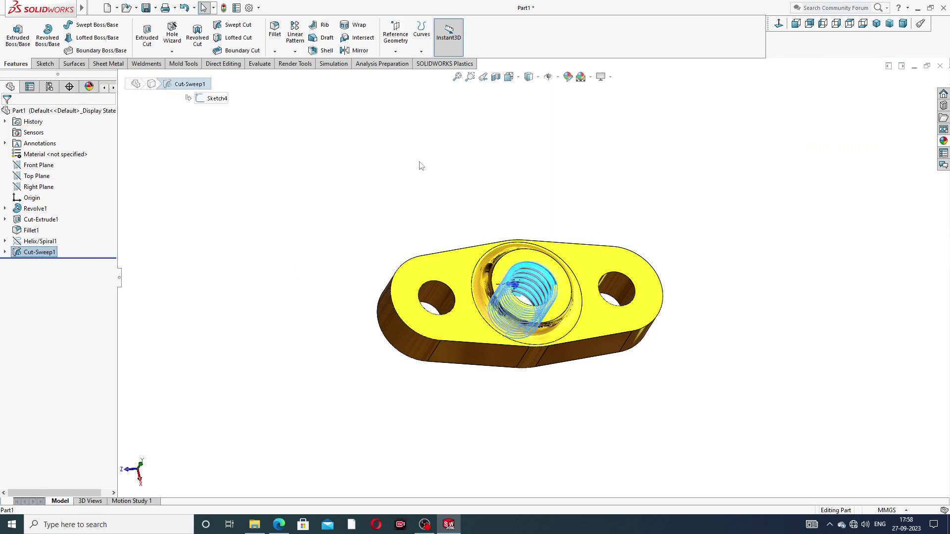
pyautogui.click(568, 78)
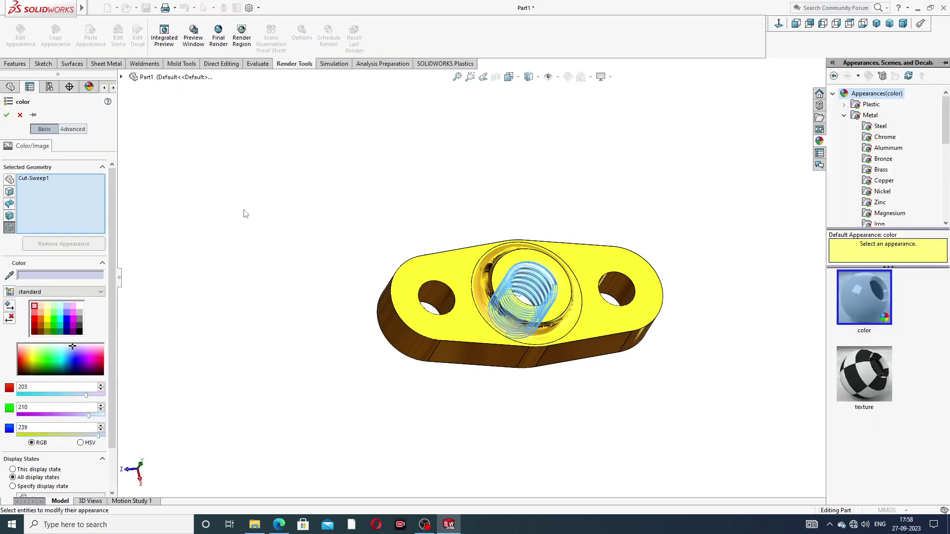
pyautogui.click(79, 327)
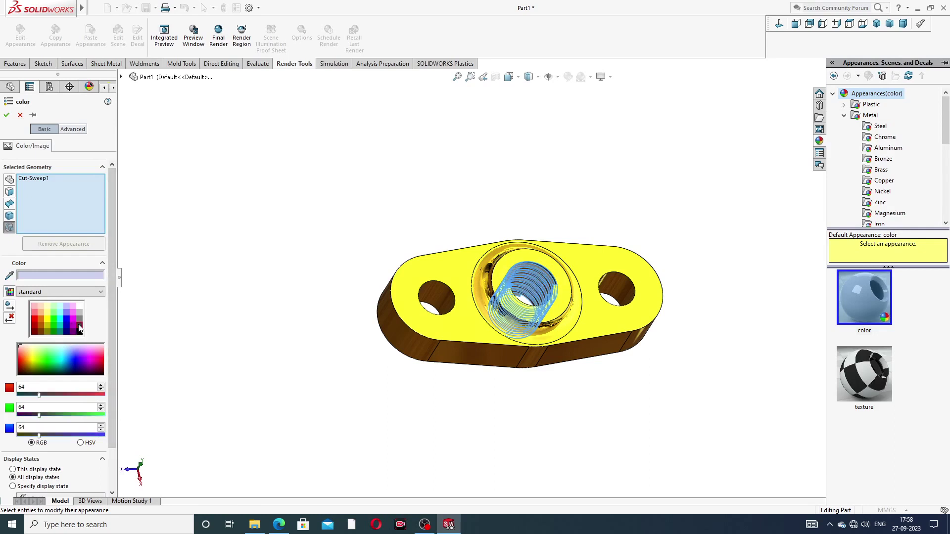
pyautogui.click(6, 115)
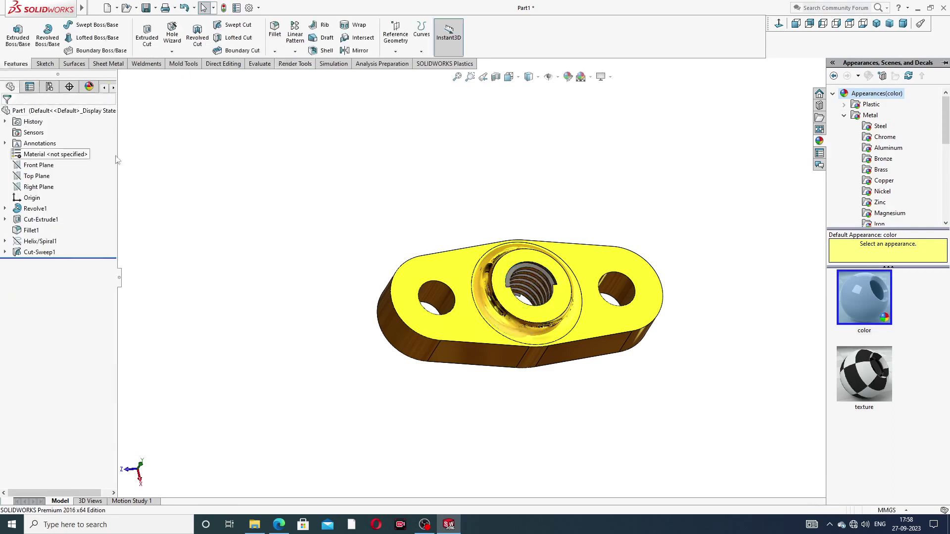
# Step: Apply the same dark grey color, RGB 64, 64, 64, to the central hole's cylindrical face between the thread turns
pyautogui.moveTo(496, 187); pyautogui.dragTo(503, 314, button='middle')
pyautogui.scroll(-3, 522, 295)
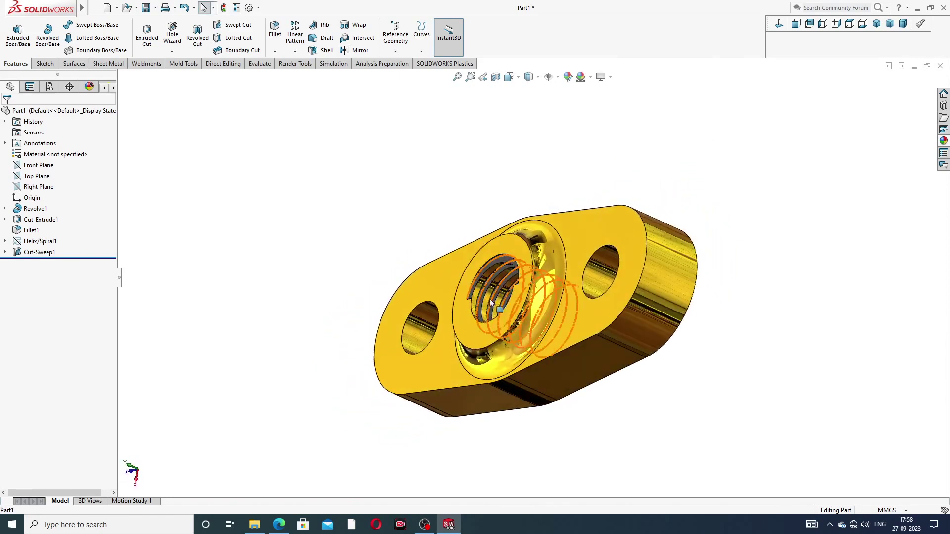
pyautogui.click(489, 296)
pyautogui.scroll(-8, 490, 296)
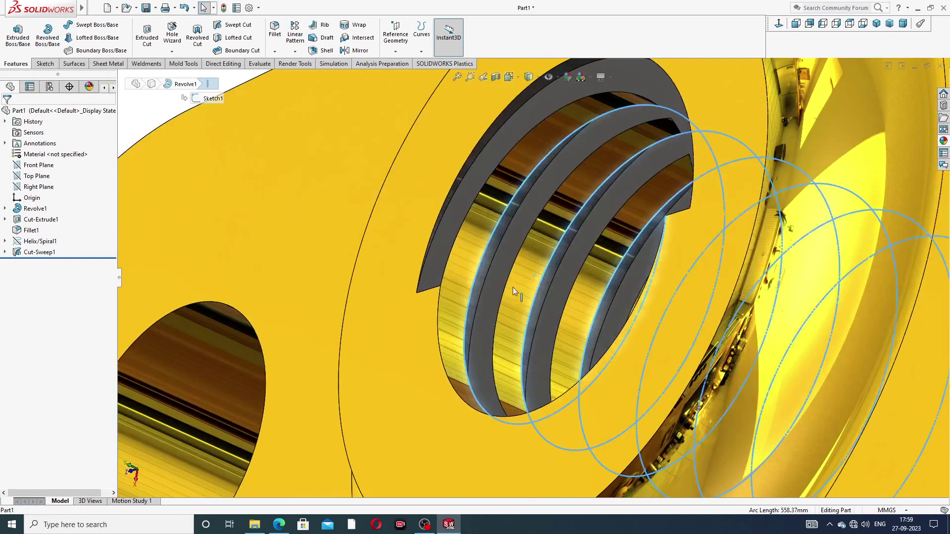
pyautogui.click(514, 286)
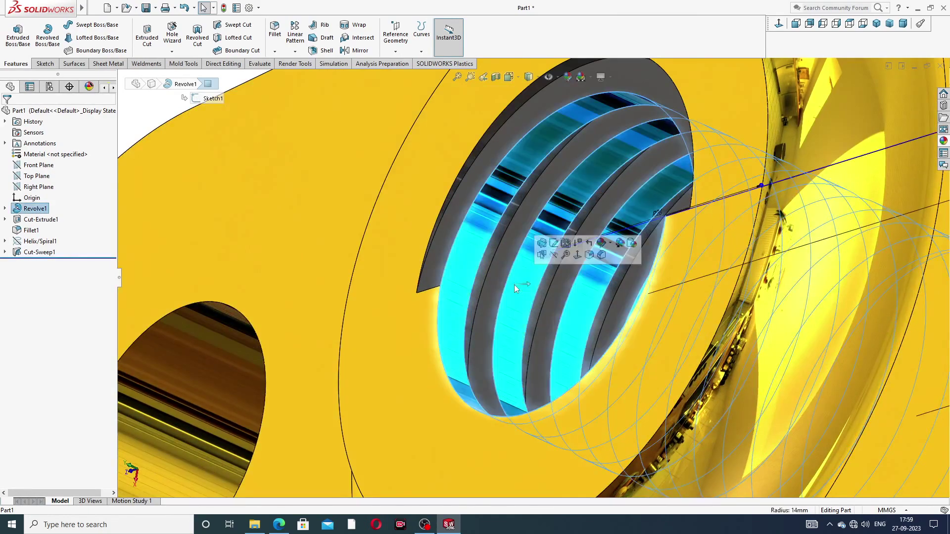
pyautogui.scroll(2, 509, 281)
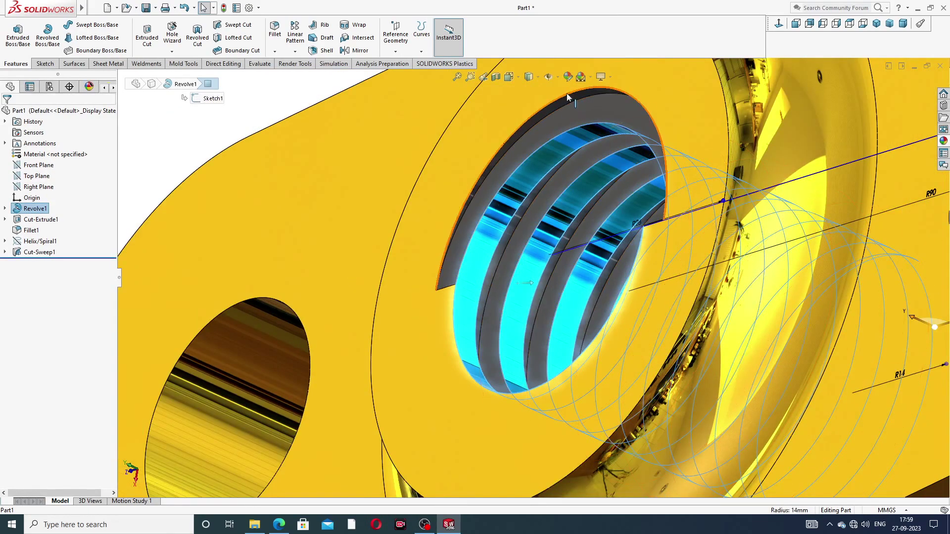
pyautogui.click(568, 77)
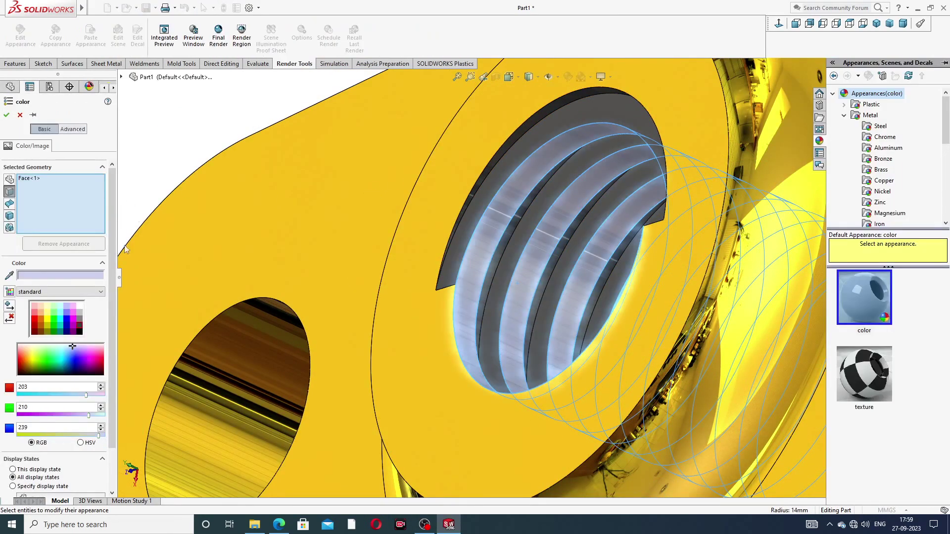
pyautogui.click(80, 326)
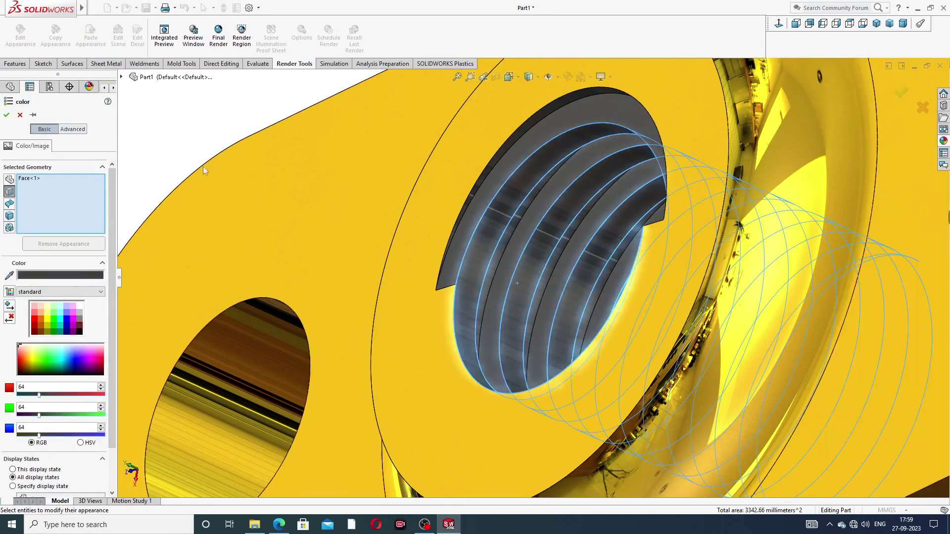
pyautogui.click(6, 115)
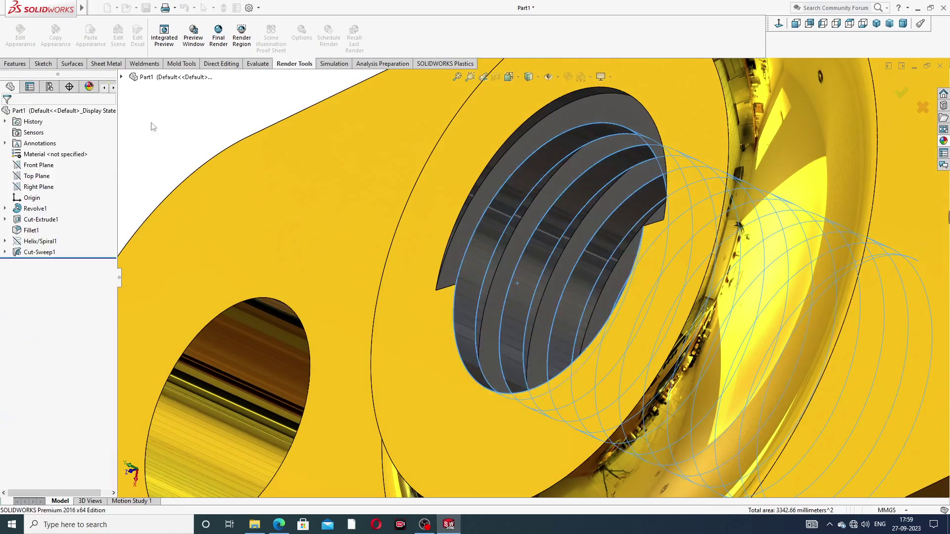
# Step: Examine the colored part from several angles and compare it with the Part-09 Bridge of Valve PDF drawing in the browser
pyautogui.press('f')
pyautogui.moveTo(347, 197); pyautogui.dragTo(545, 224, button='middle')
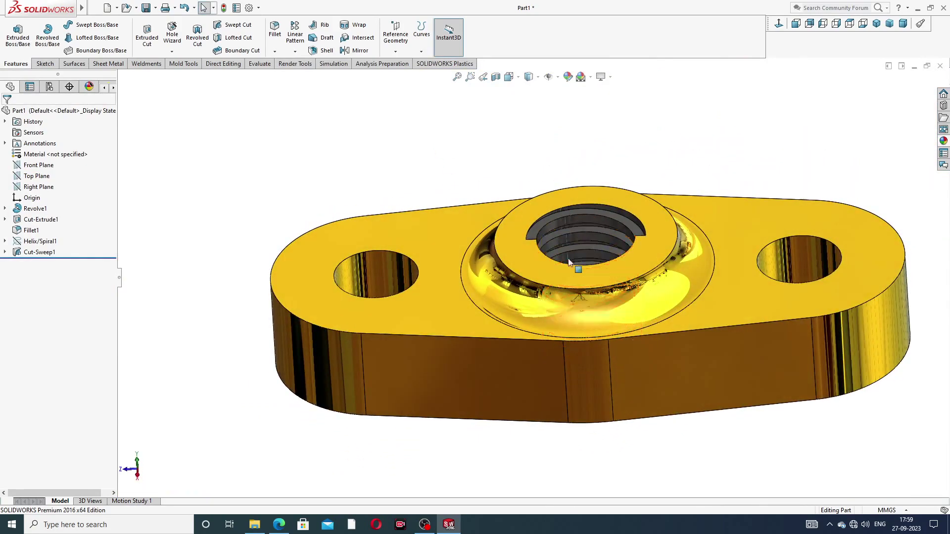
pyautogui.moveTo(575, 264); pyautogui.dragTo(714, 187, button='middle')
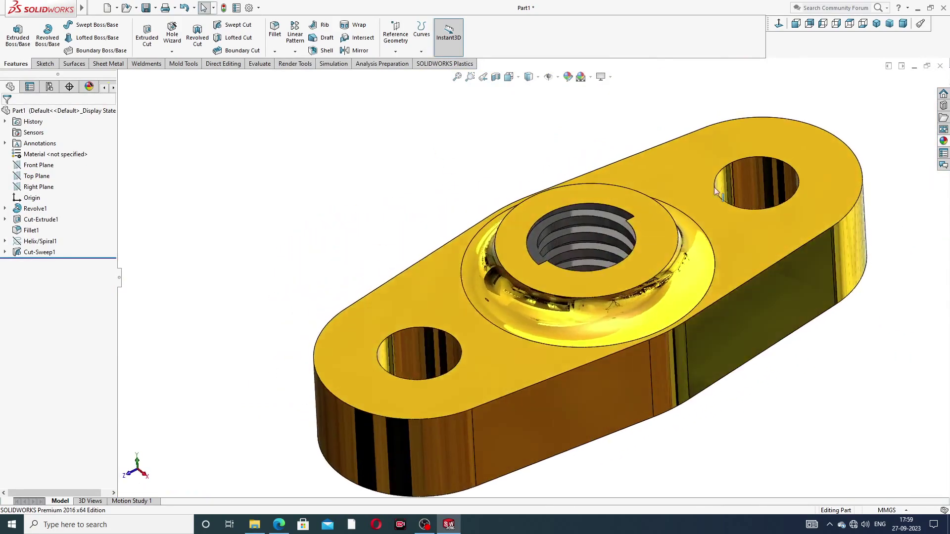
pyautogui.click(876, 23)
pyautogui.moveTo(646, 195); pyautogui.dragTo(556, 311, button='middle')
pyautogui.scroll(-1, 499, 286)
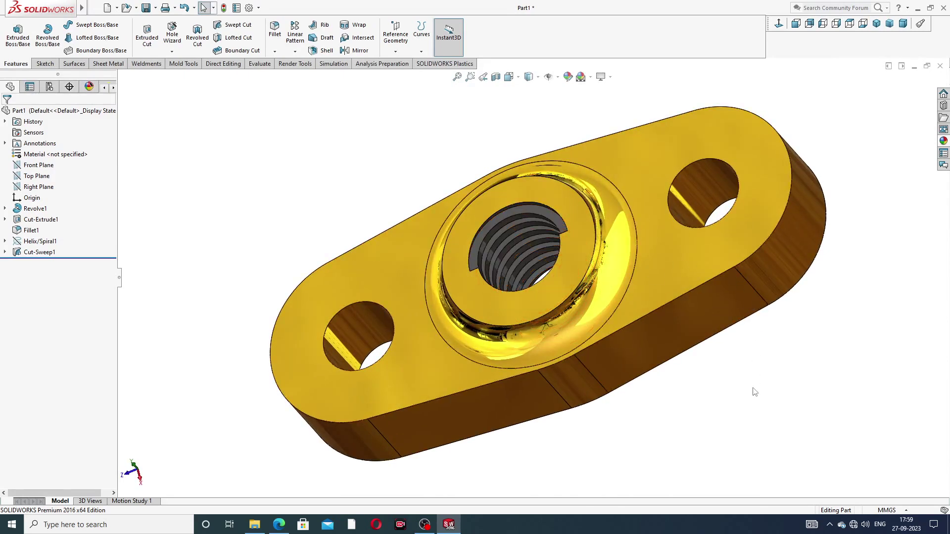
pyautogui.moveTo(539, 486); pyautogui.dragTo(687, 315, button='middle')
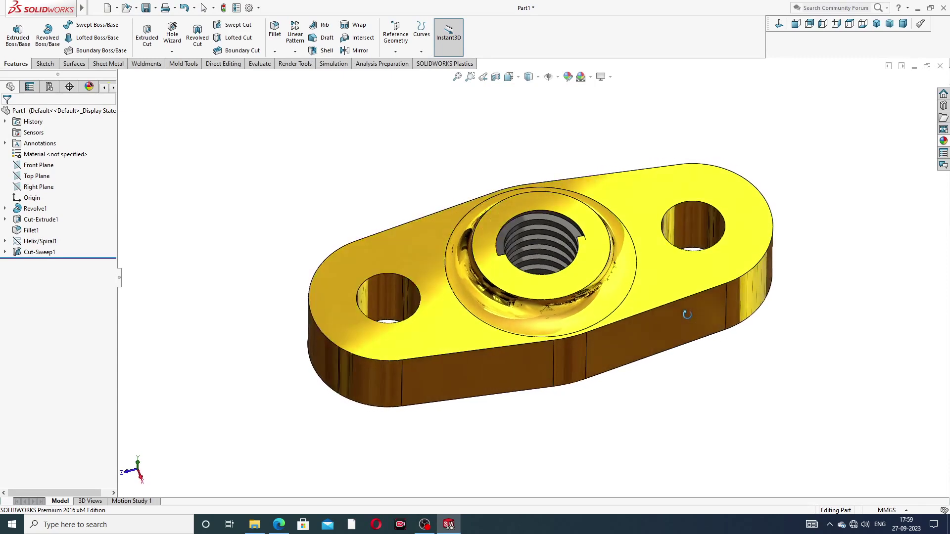
pyautogui.scroll(-2, 630, 316)
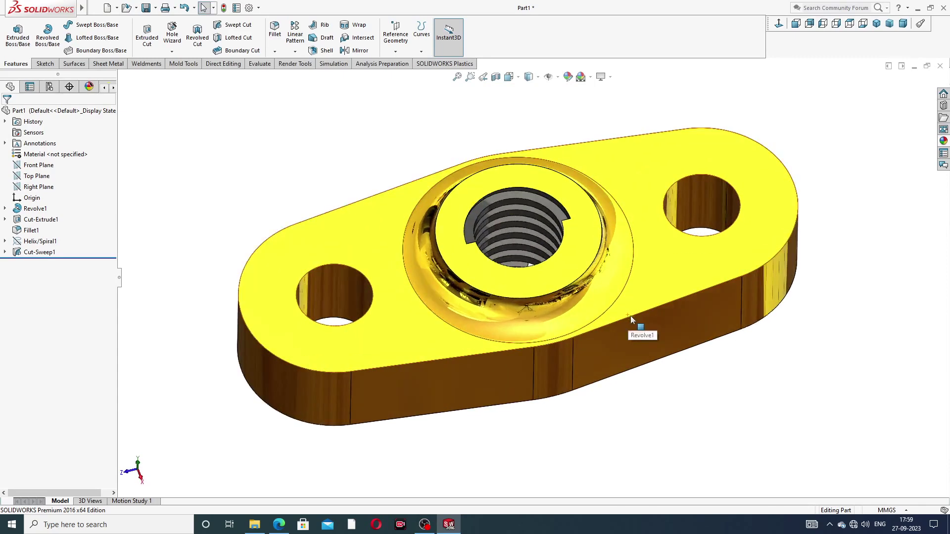
pyautogui.moveTo(643, 247)
pyautogui.mouseDown(button='middle')
pyautogui.moveTo(603, 212)
pyautogui.moveTo(674, 233)
pyautogui.moveTo(612, 242)
pyautogui.mouseUp(button='middle')
pyautogui.scroll(-2, 610, 242)
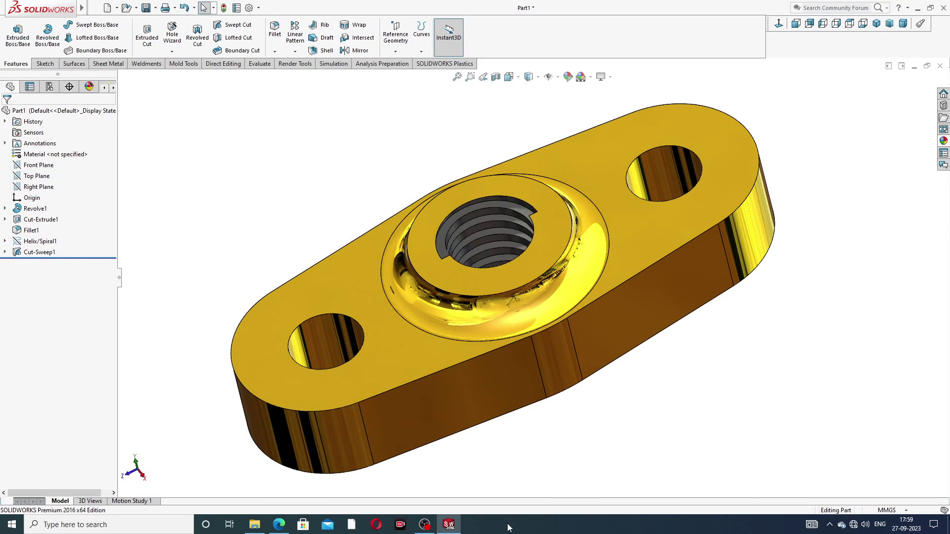
pyautogui.click(275, 527)
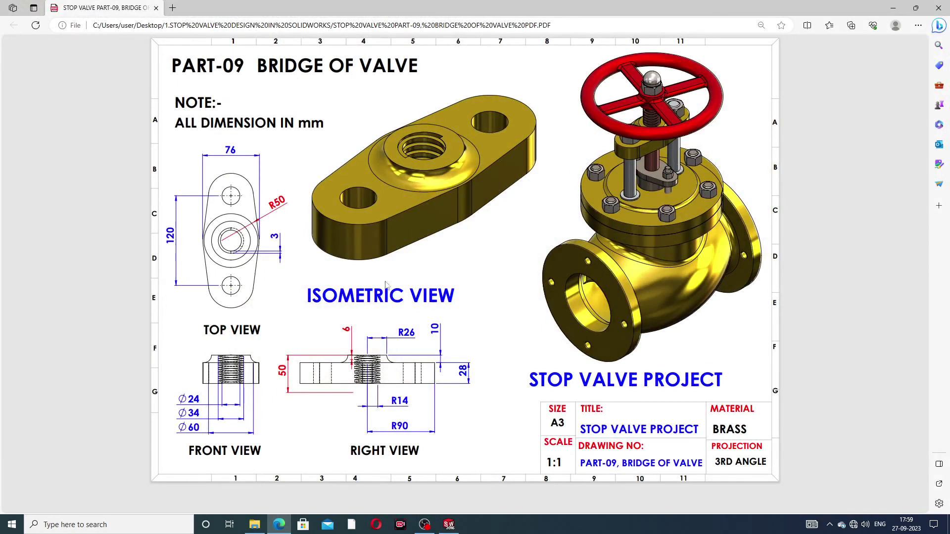
pyautogui.click(448, 524)
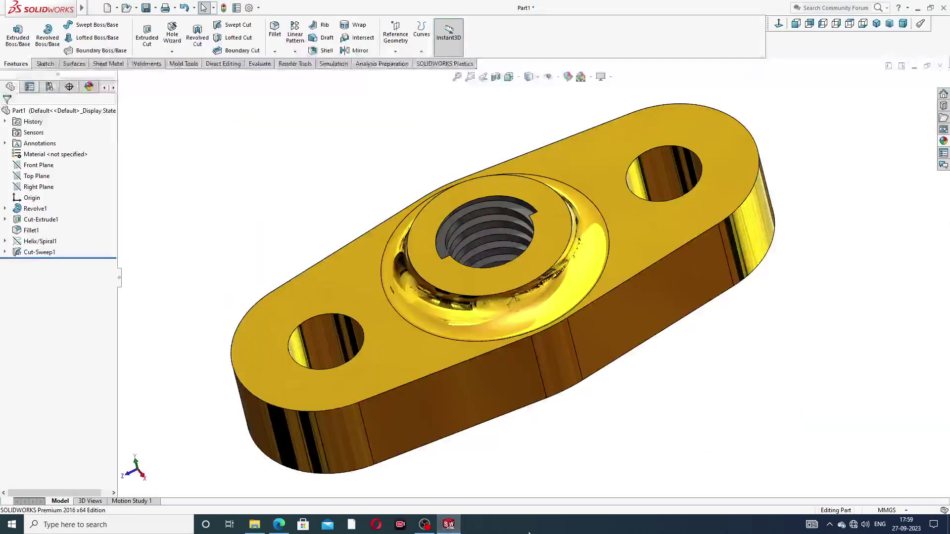